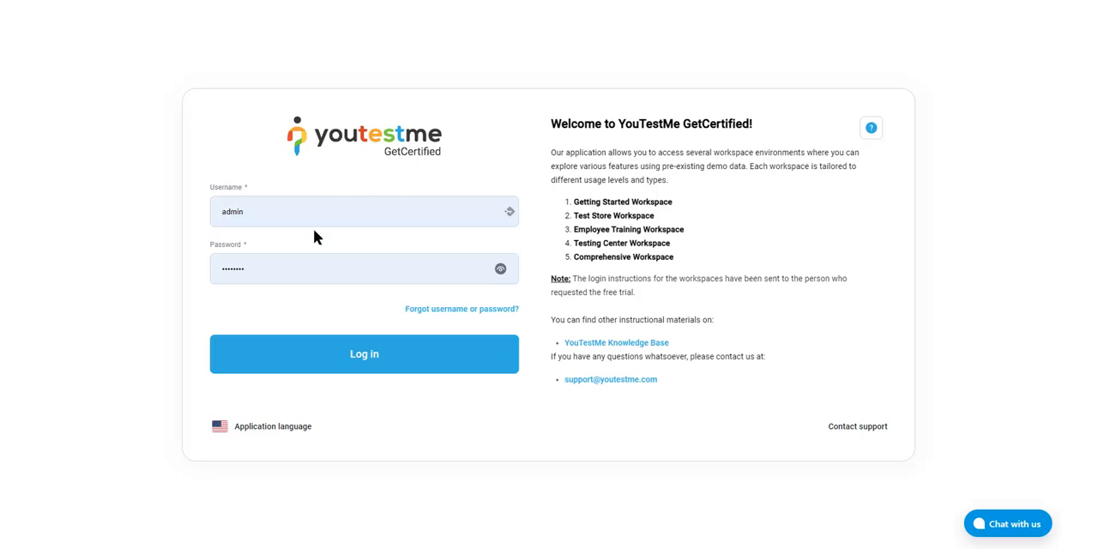
Log in with the prefilled admin credentials and review the home page widgets and the notifications list
left_click(323, 356)
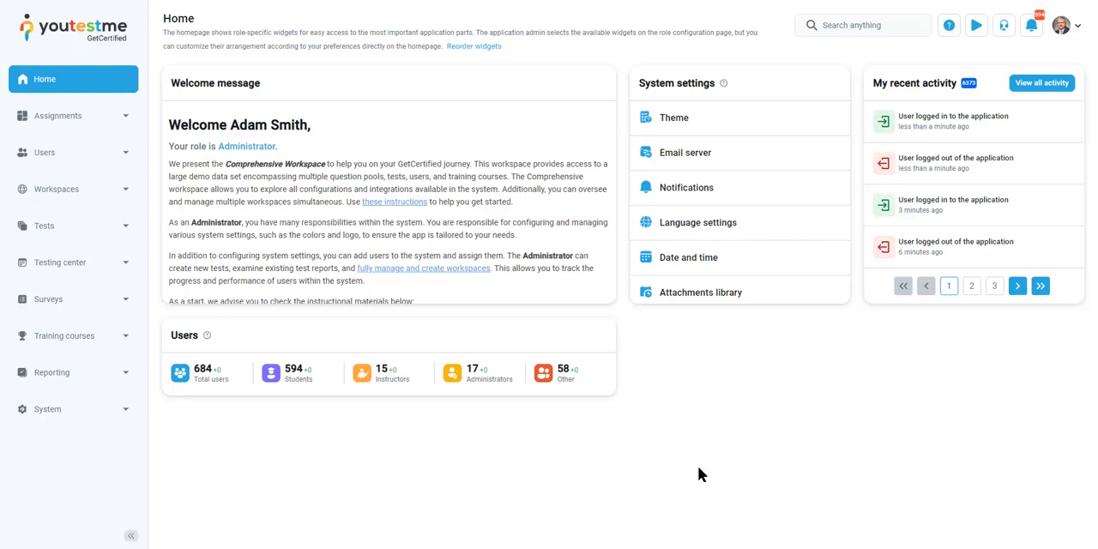
scroll(555, 228, "down", 2)
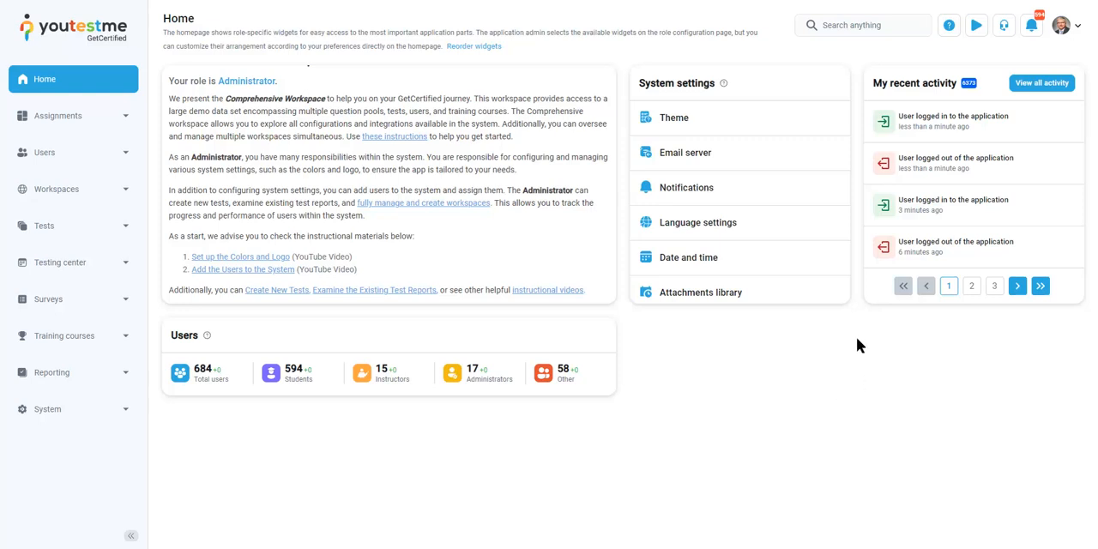
scroll(768, 137, "down", 3)
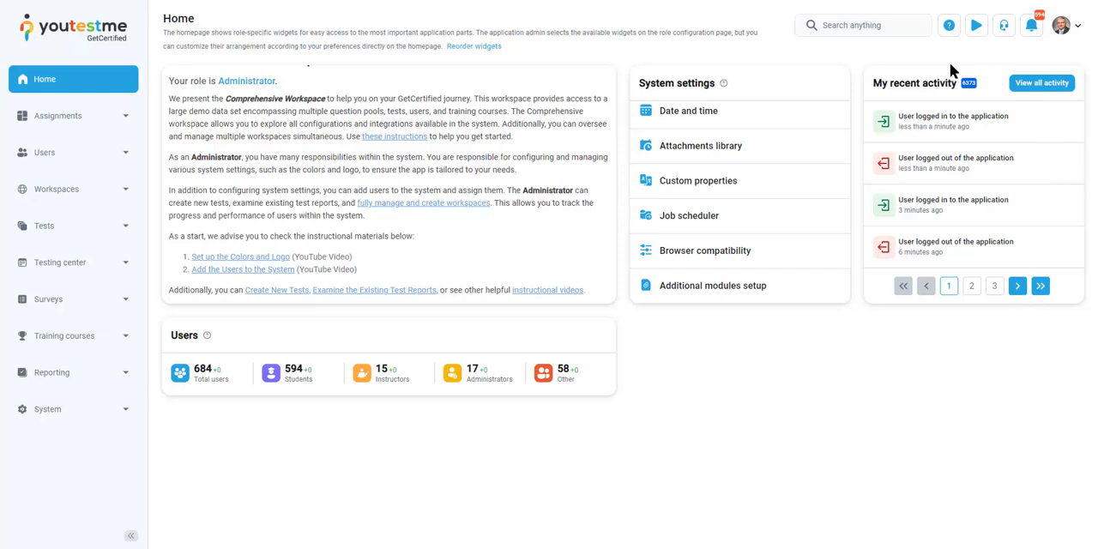
left_click(1031, 26)
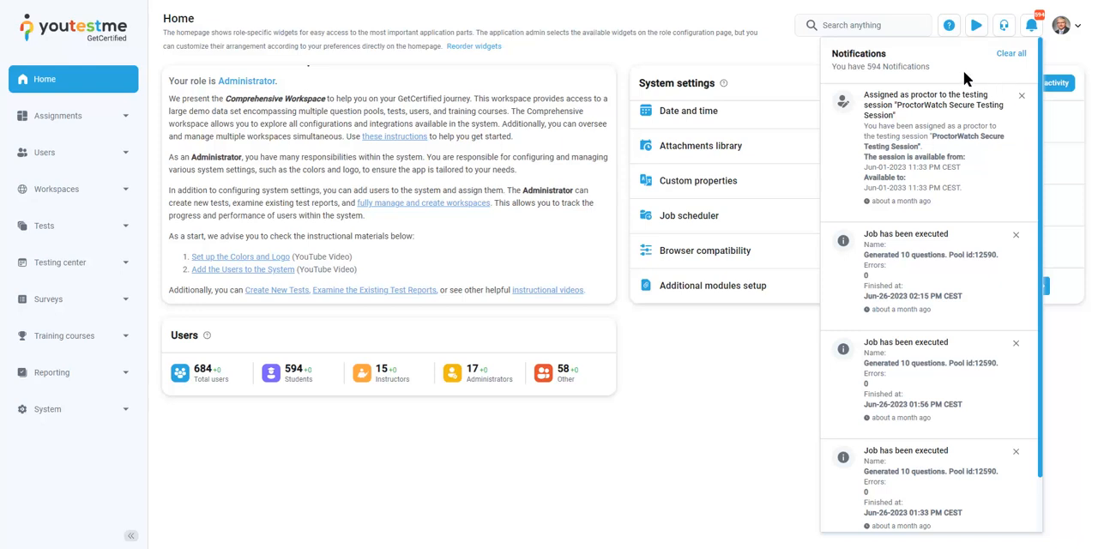
left_click(1033, 34)
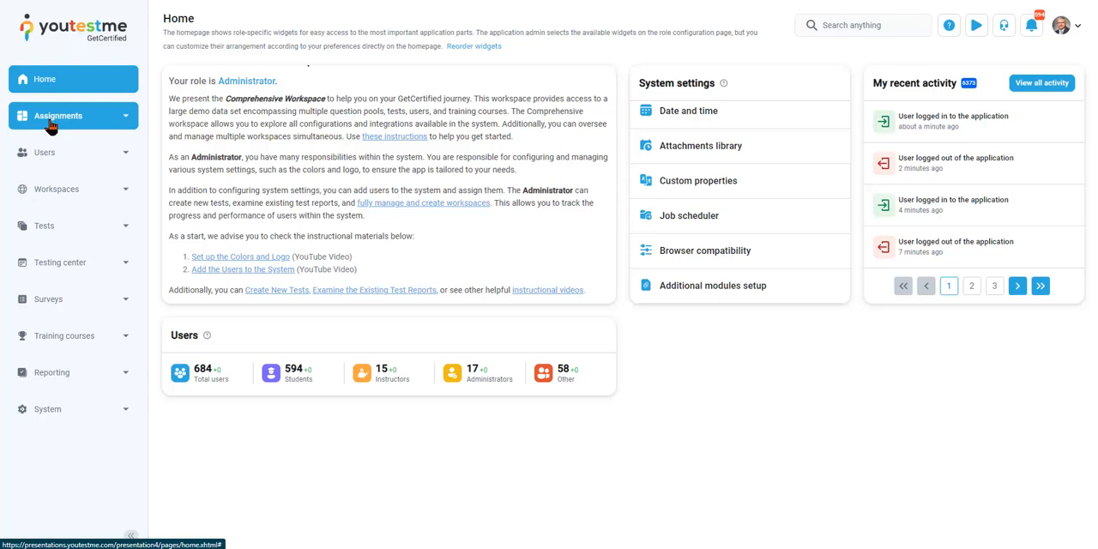
Examine the options available in the Assignments, Users and Workspaces sections, collapsing each one after viewing it
left_click(92, 127)
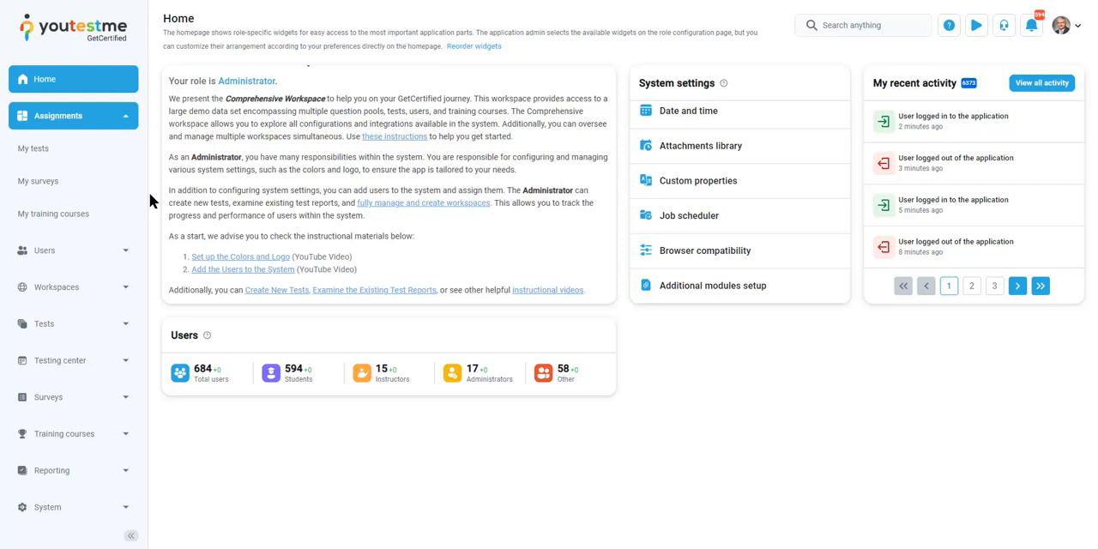
left_click(124, 117)
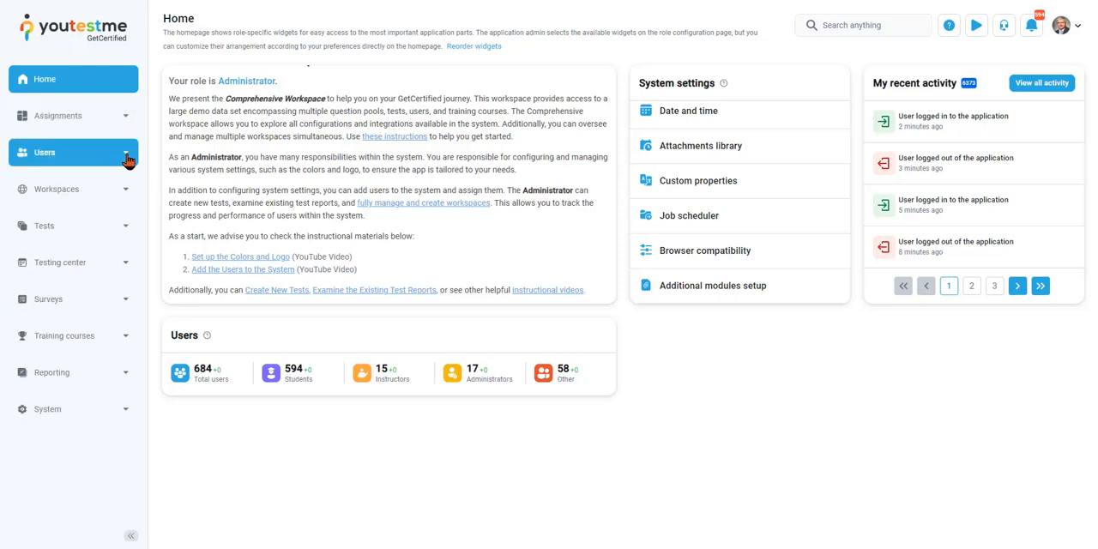
left_click(126, 155)
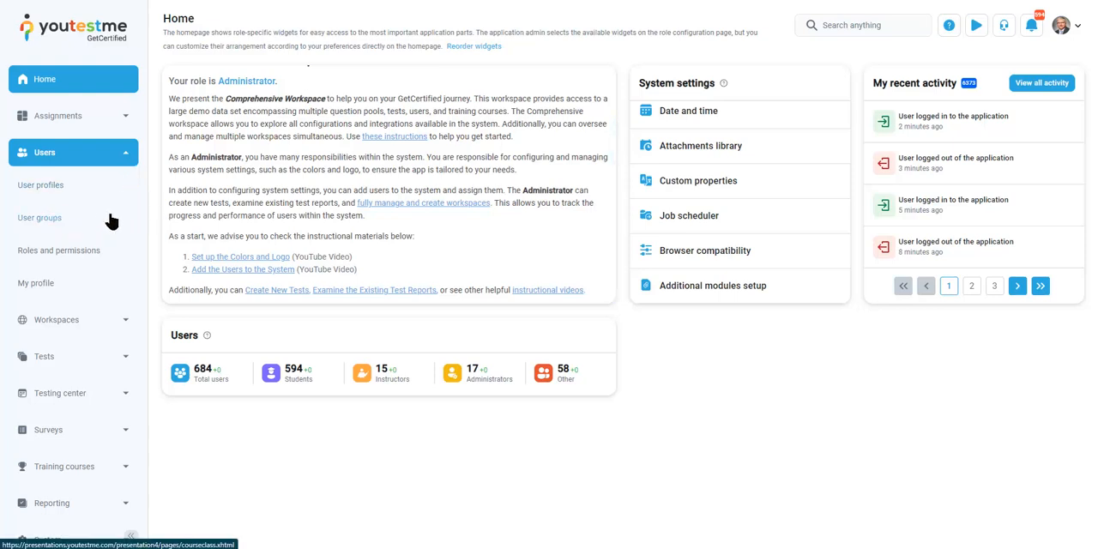
left_click(126, 159)
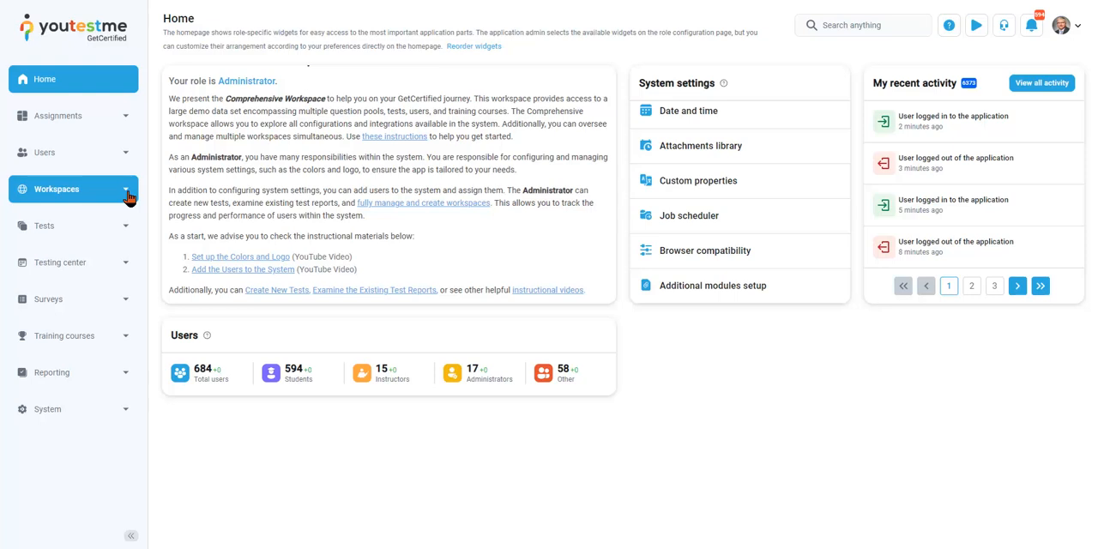
left_click(126, 196)
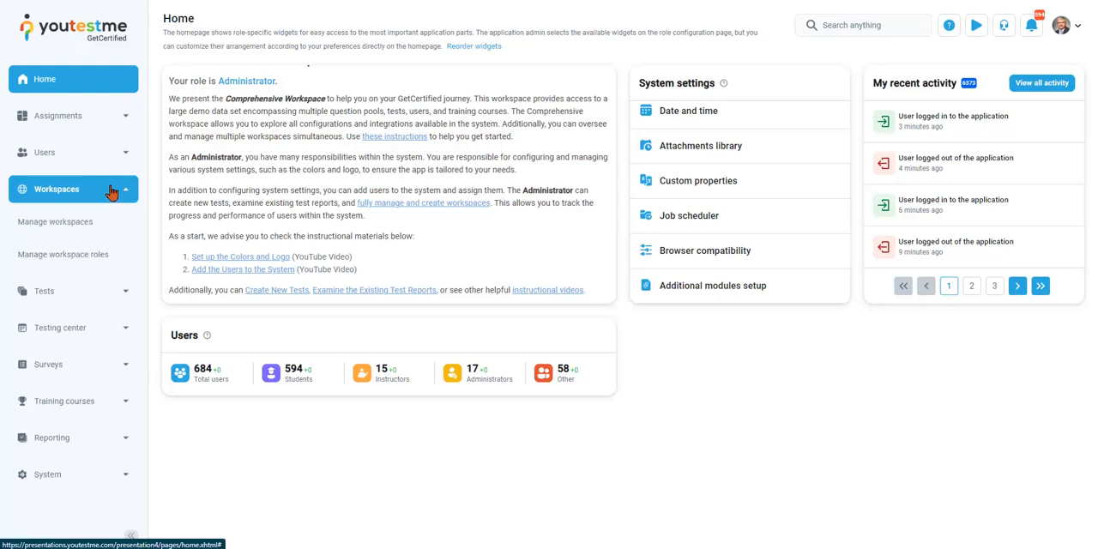
left_click(112, 192)
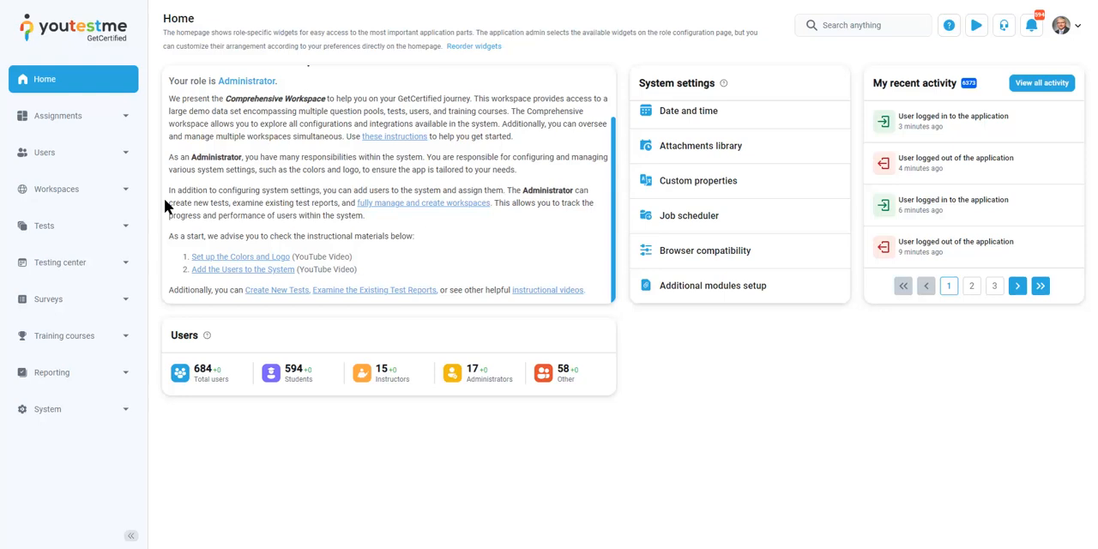
Look through the options offered for Tests, Testing center and Surveys, collapsing each section after viewing it
left_click(99, 224)
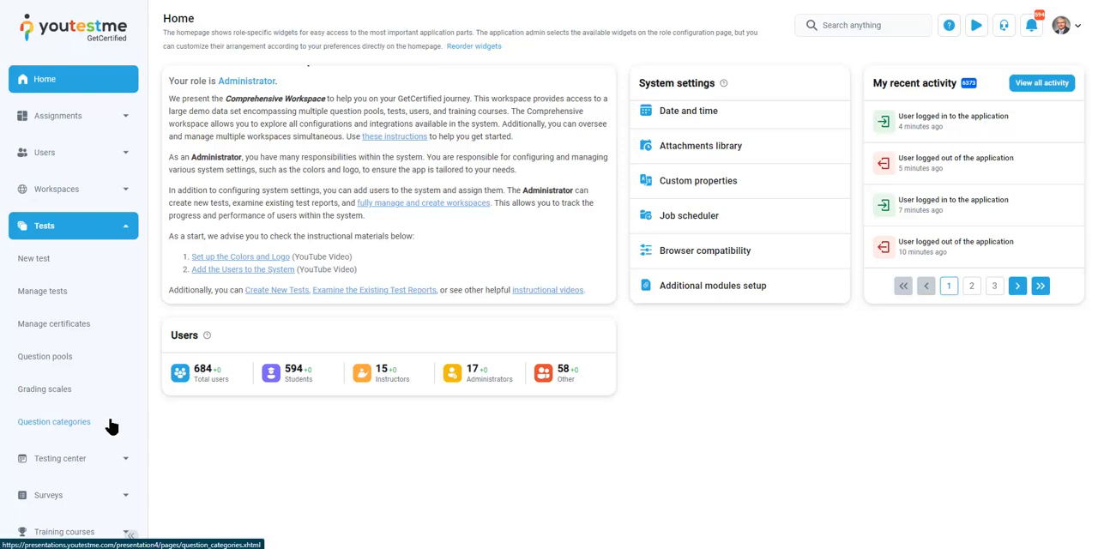
left_click(120, 228)
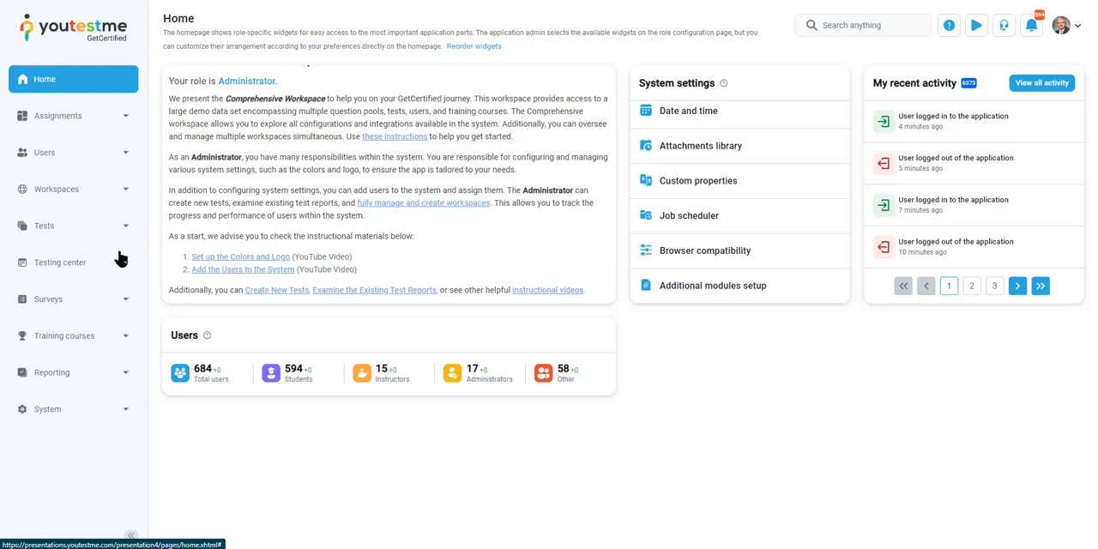
left_click(121, 263)
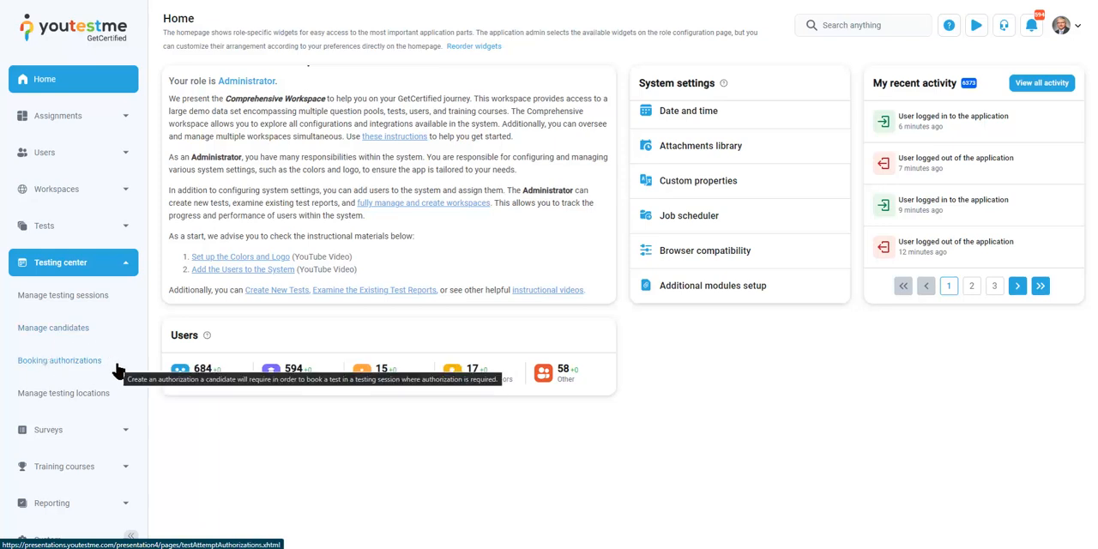
left_click(116, 266)
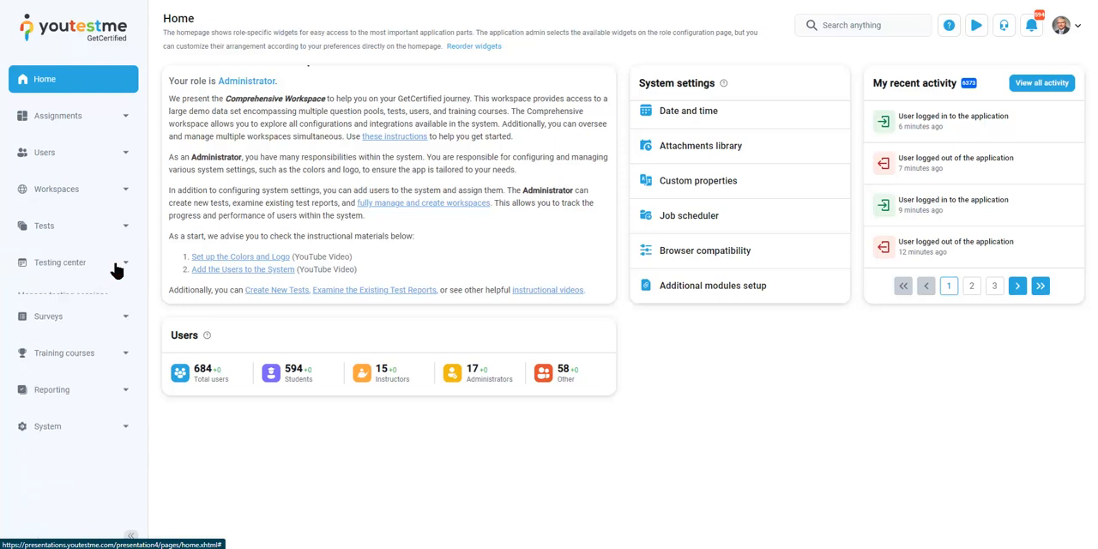
left_click(127, 310)
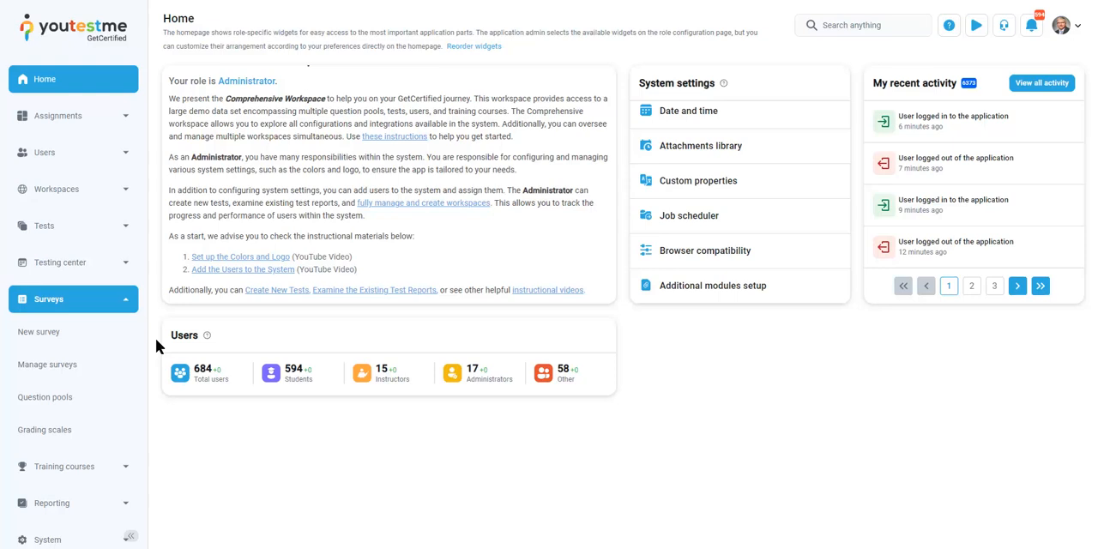
left_click(128, 305)
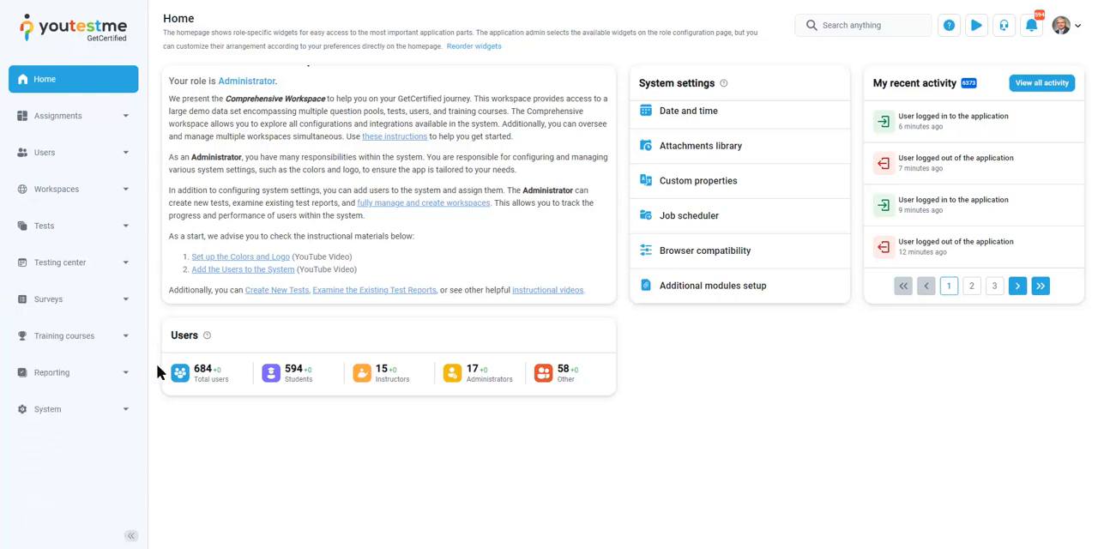
Review what the Training courses, Reporting and System sections contain, collapsing each one after viewing it
left_click(120, 337)
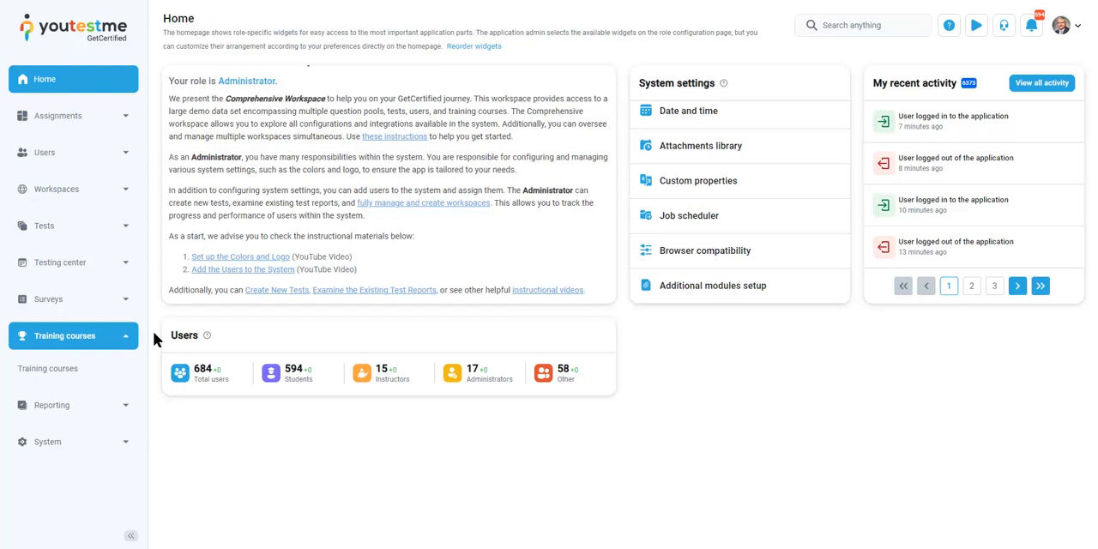
left_click(118, 337)
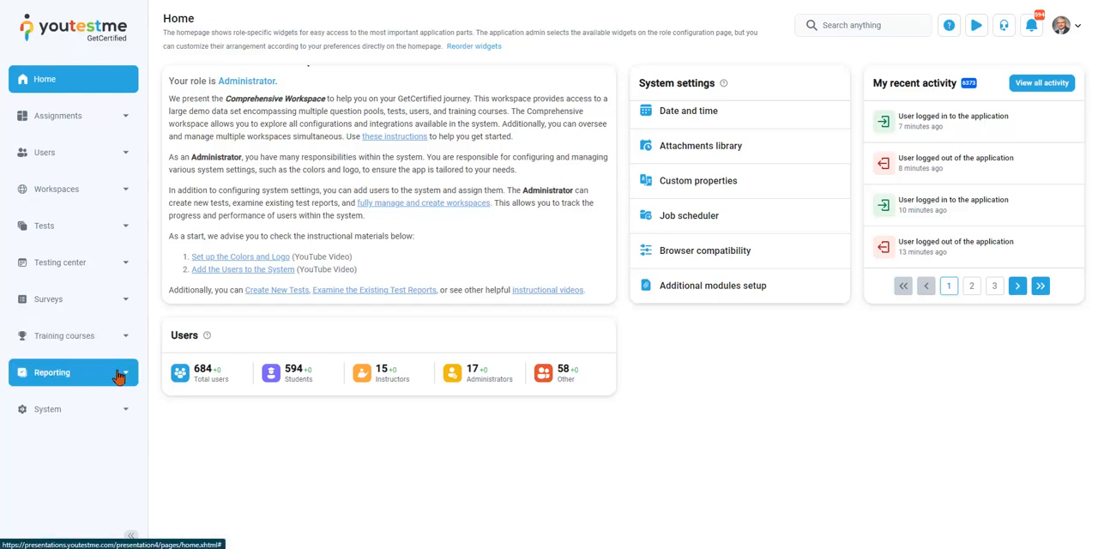
left_click(119, 375)
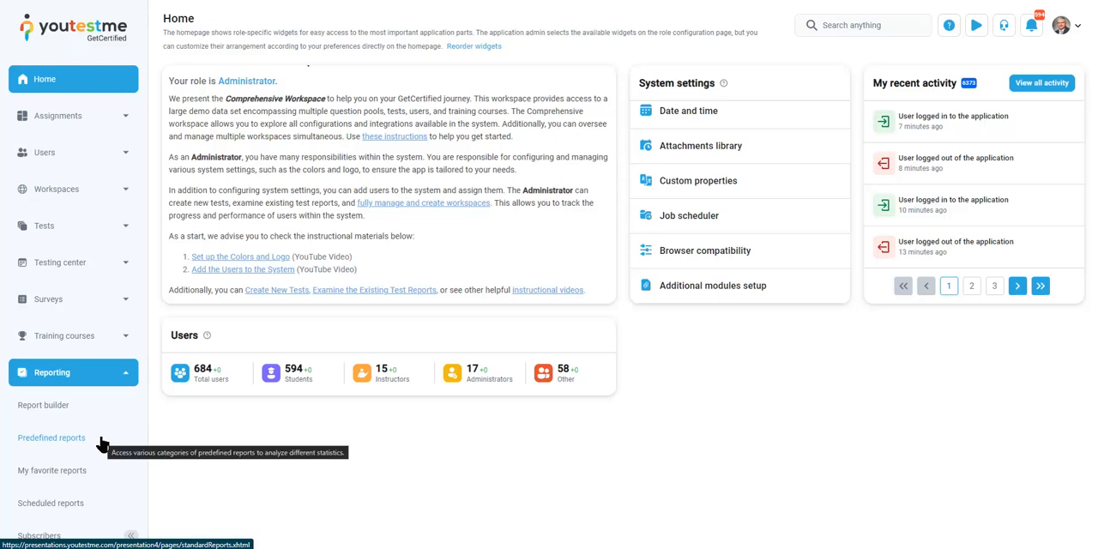
scroll(101, 443, "down", 1)
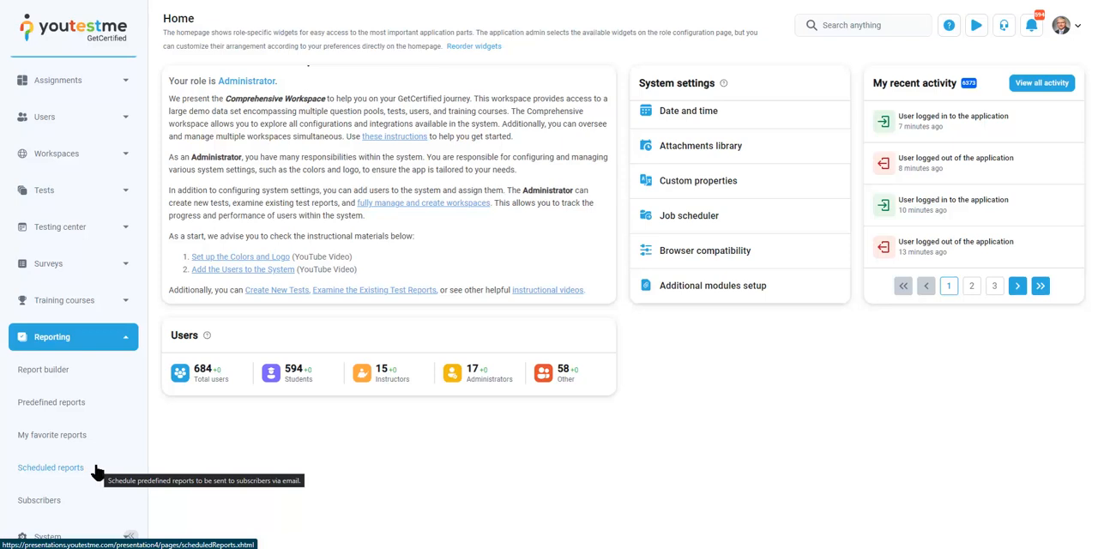
left_click(110, 466)
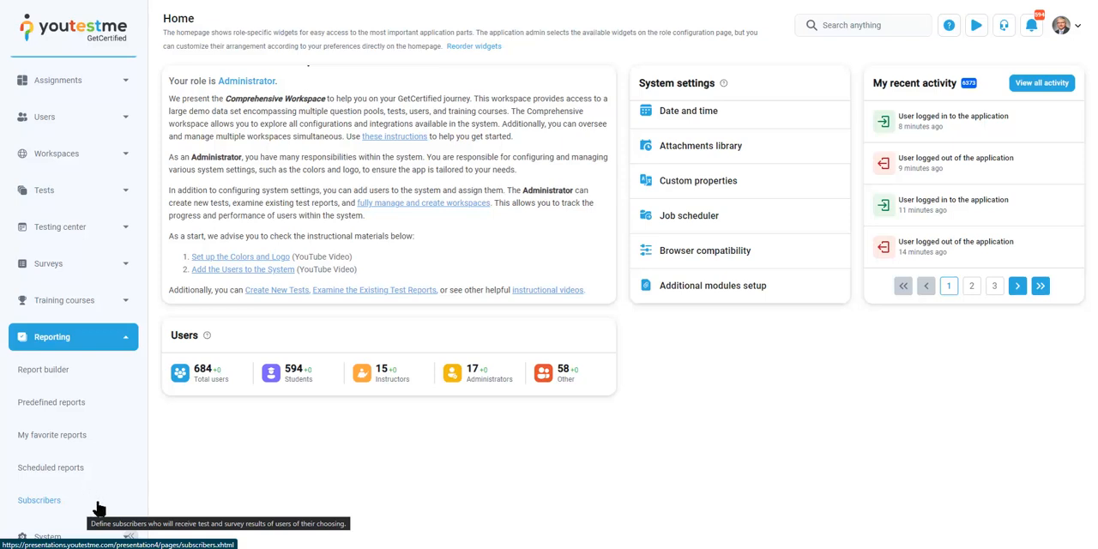
left_click(116, 339)
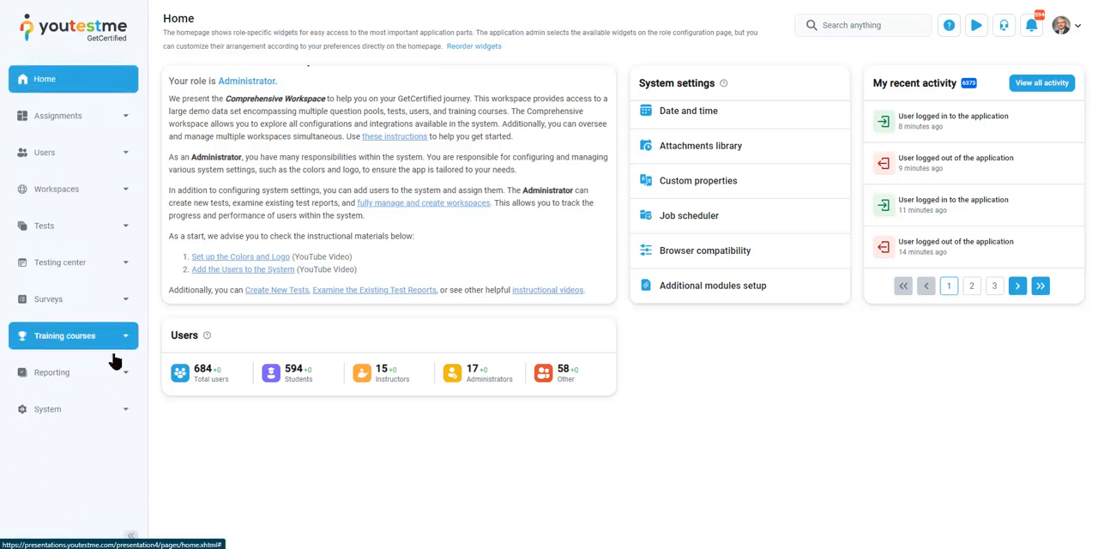
left_click(128, 412)
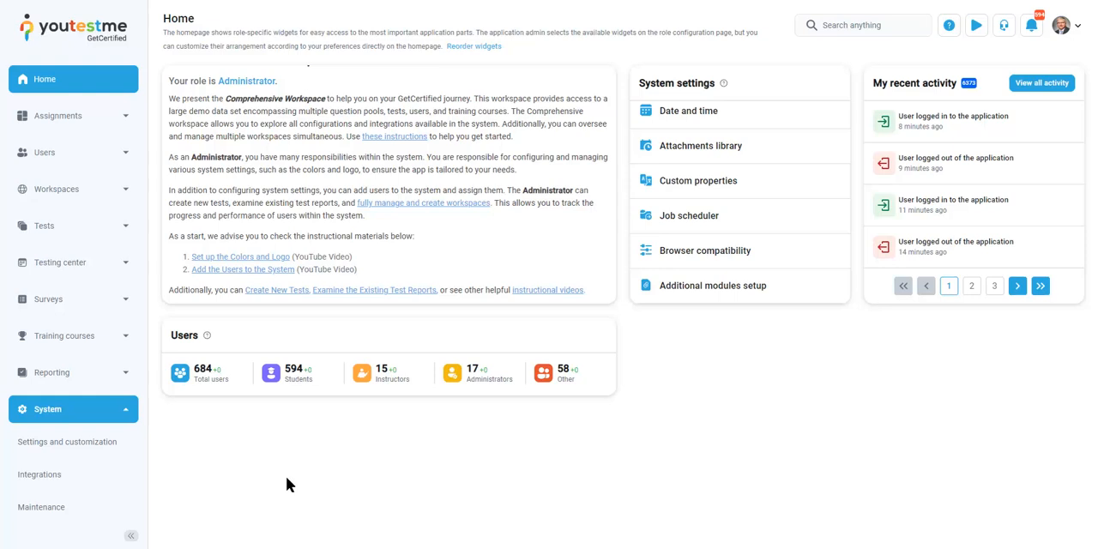
left_click(127, 409)
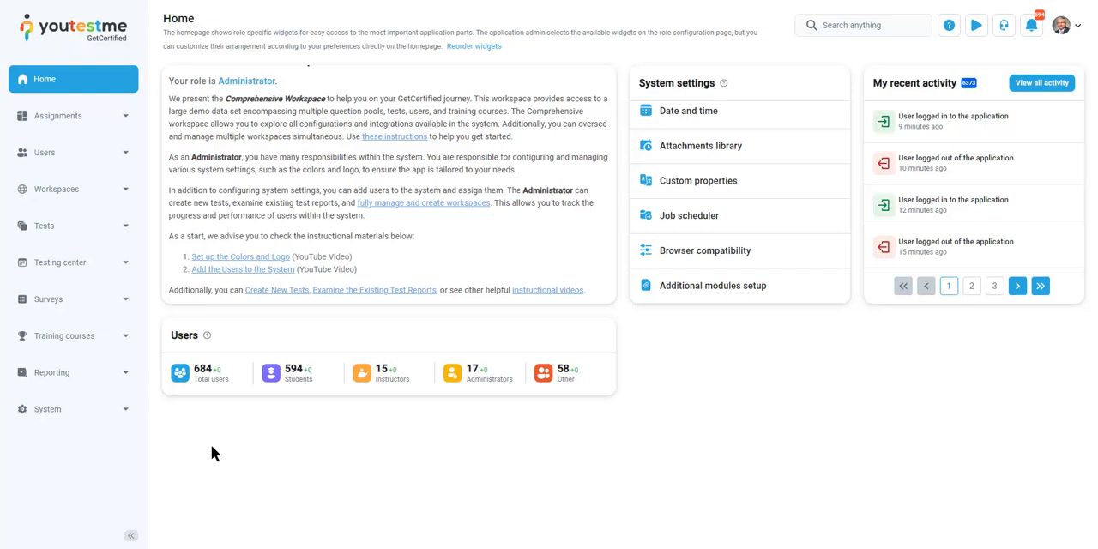
Open the user profiles page and look over the form for creating a new user, from application credentials to personal information
left_click(129, 238)
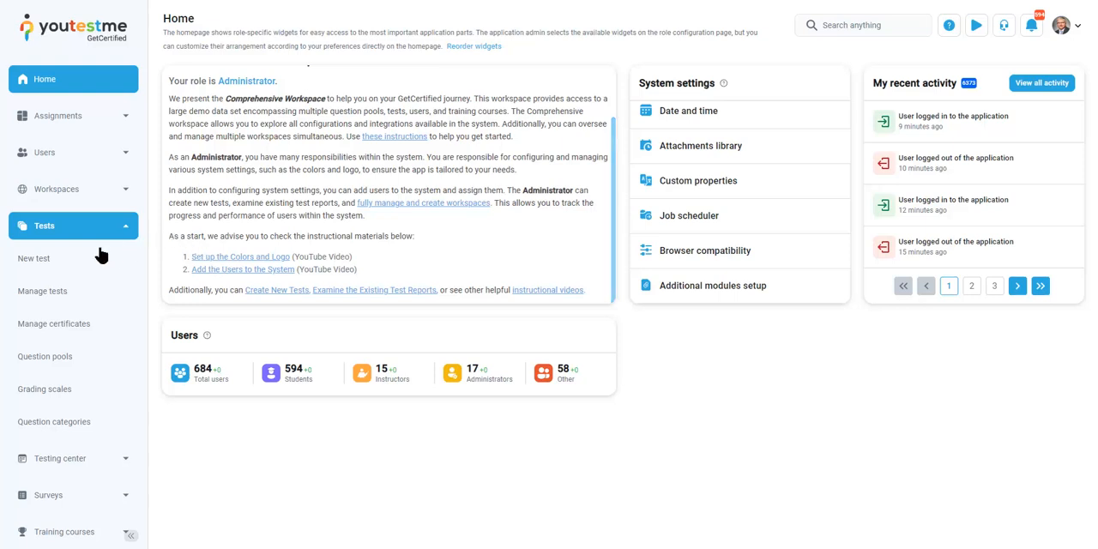
left_click(124, 154)
left_click(56, 187)
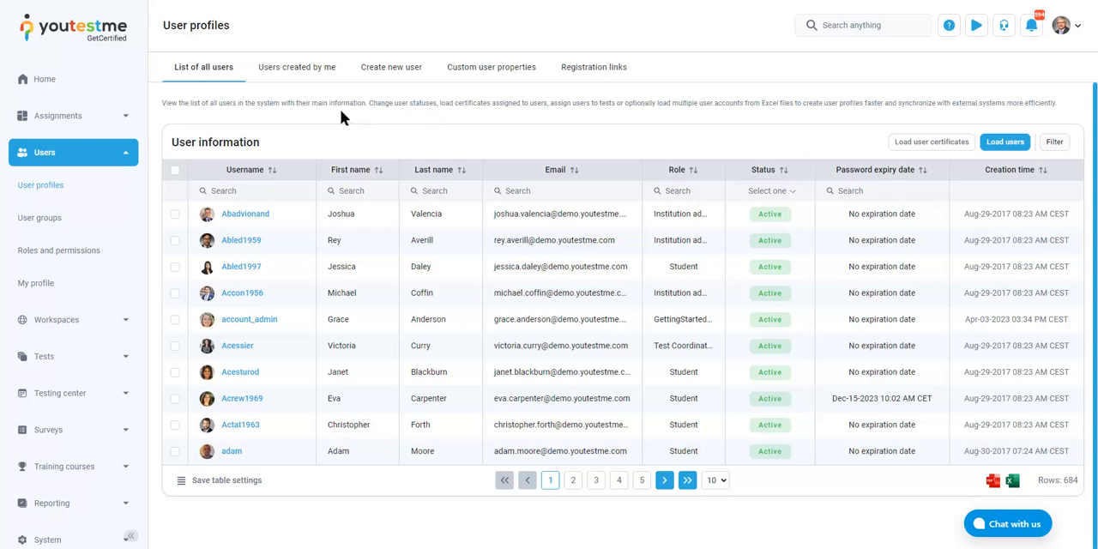
left_click(388, 75)
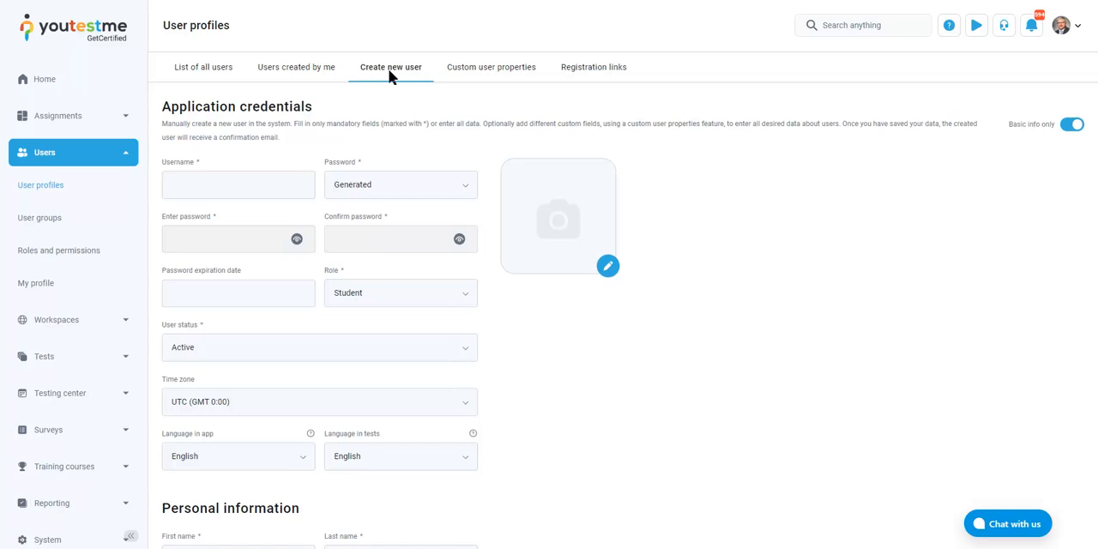
scroll(228, 203, "down", 2)
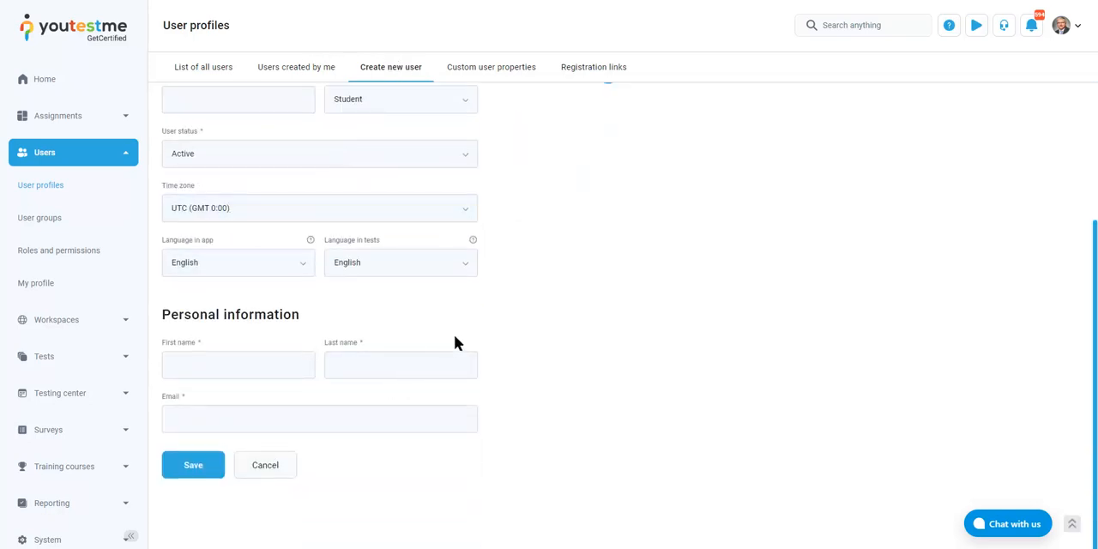
scroll(459, 342, "up", 1)
scroll(463, 340, "up", 1)
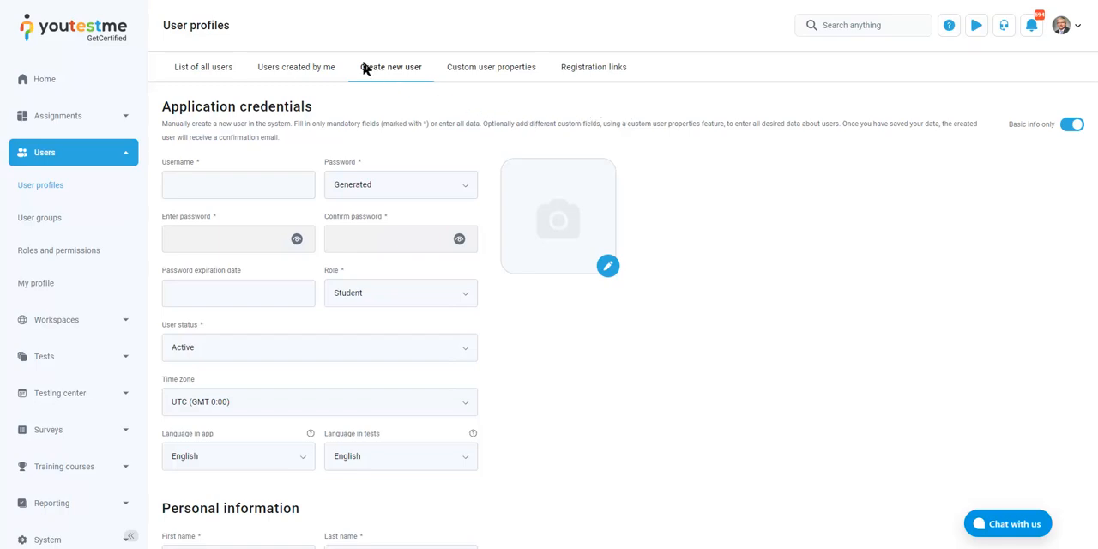
Return to the list of all users and view the options for loading users from an Excel file, then close them
left_click(203, 68)
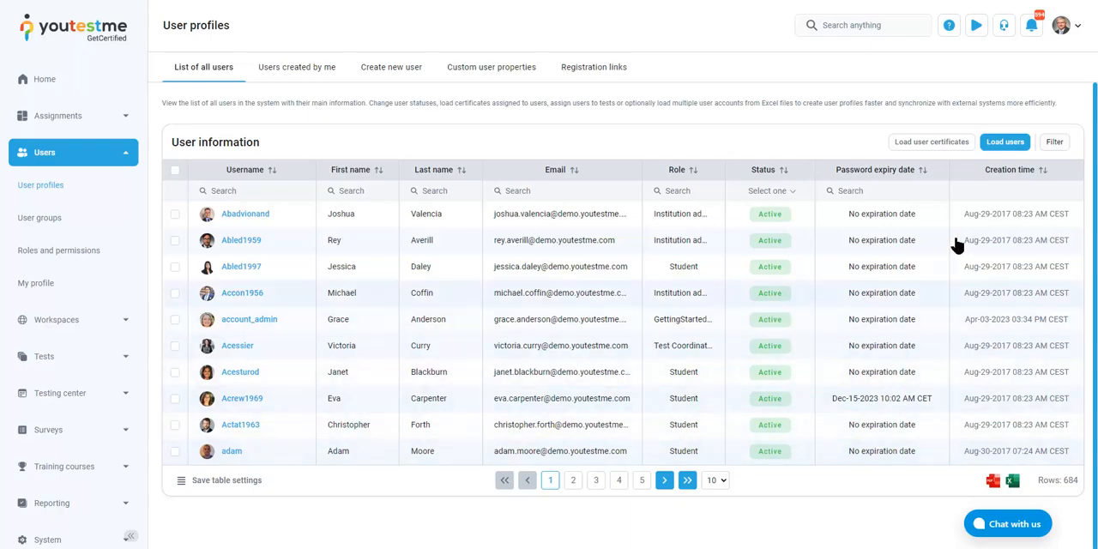
left_click(997, 148)
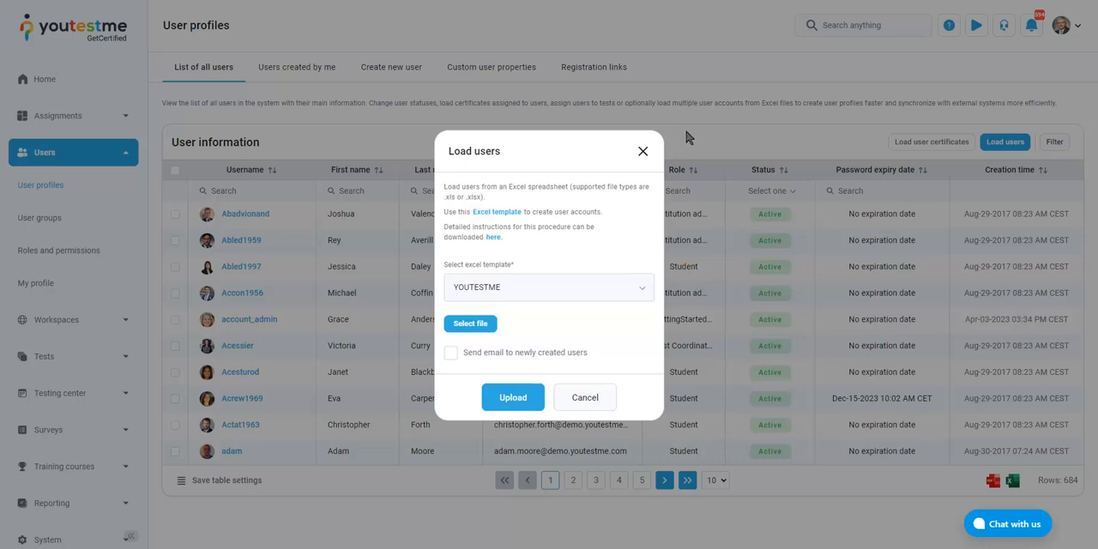
left_click(641, 151)
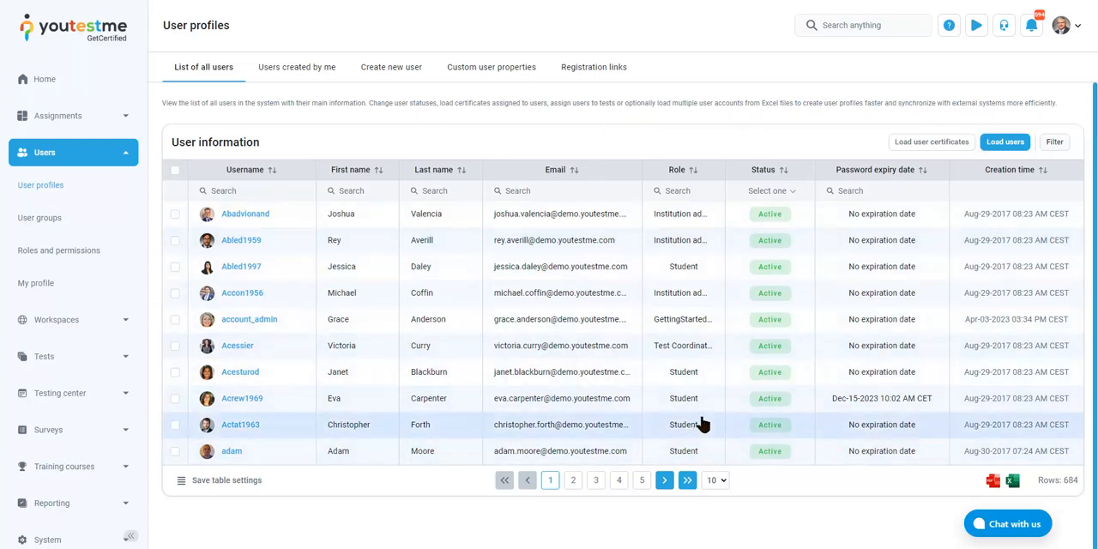
Open the roles and permissions list, go to its second page and open the Student role for editing
left_click(84, 254)
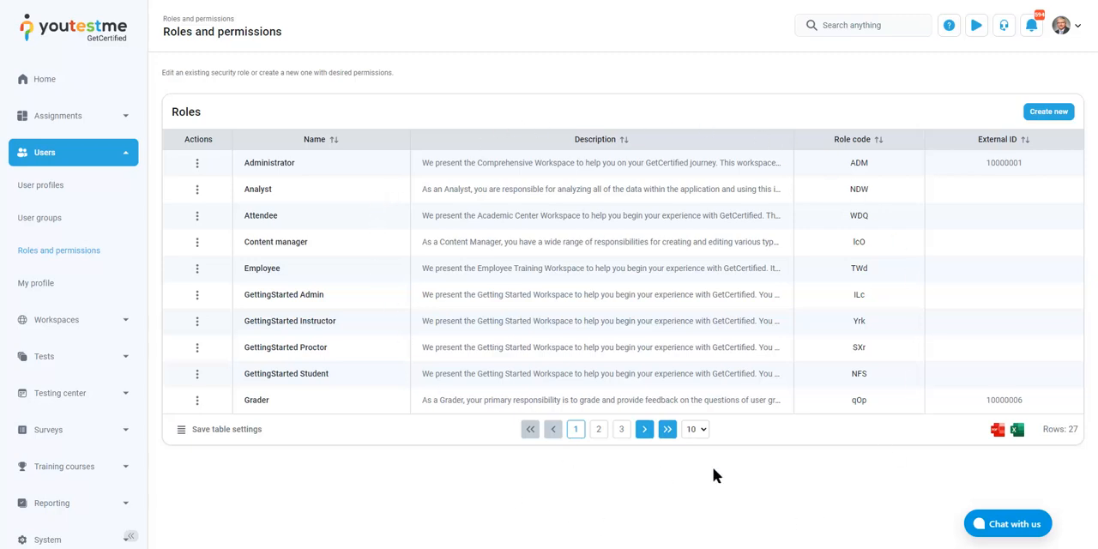
left_click(599, 432)
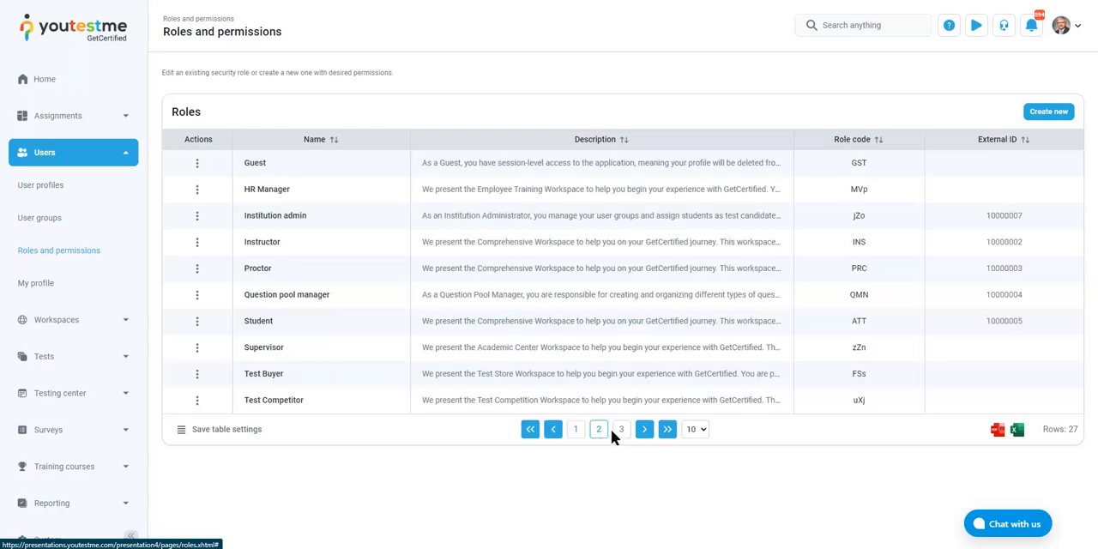
left_click(197, 322)
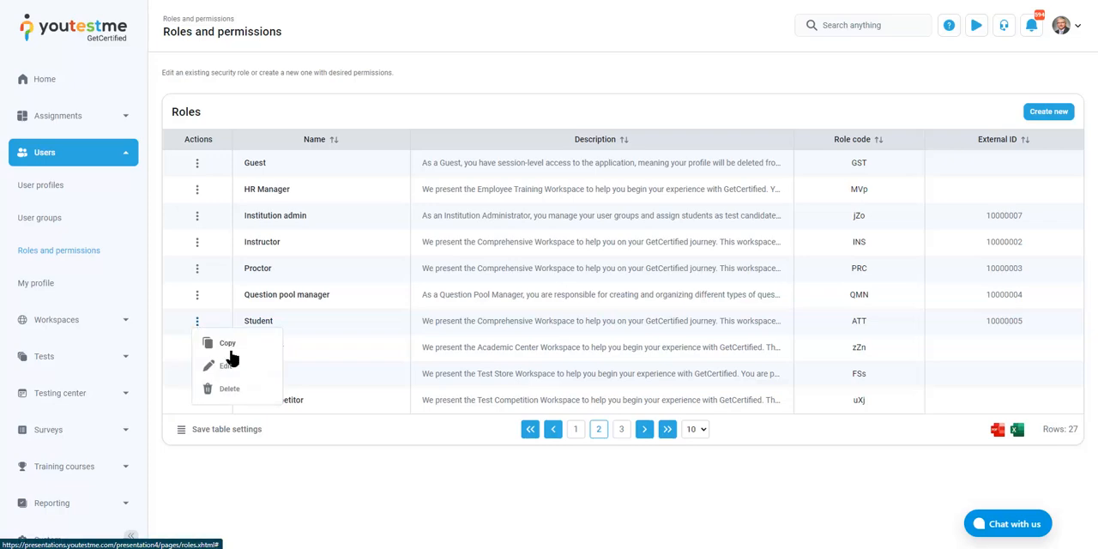
left_click(234, 360)
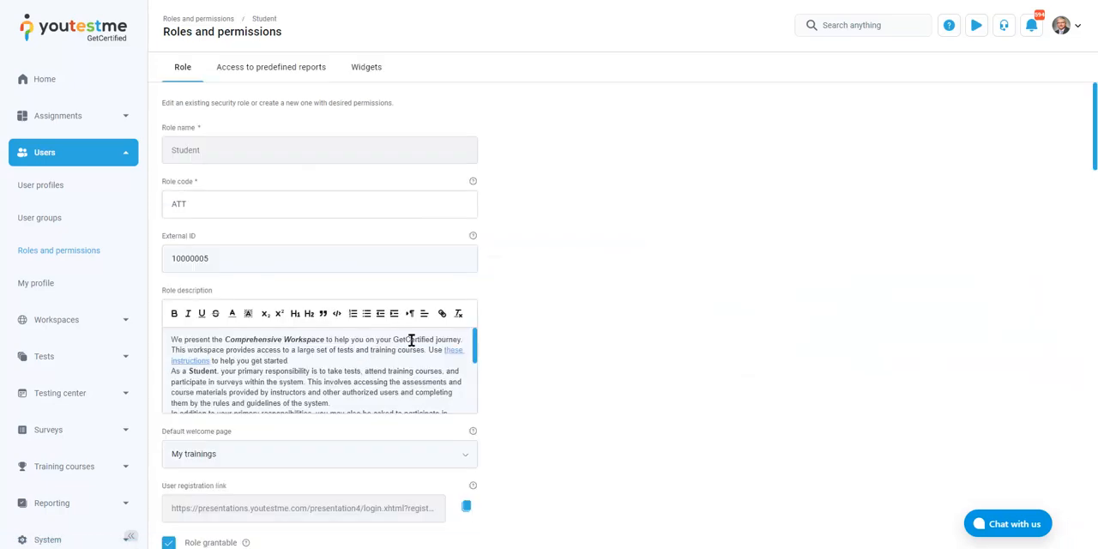
Examine the Student role's permissions, from the user permissions through pools, locations and tests to attachments and workspaces
scroll(622, 292, "down", 5)
scroll(600, 284, "down", 2)
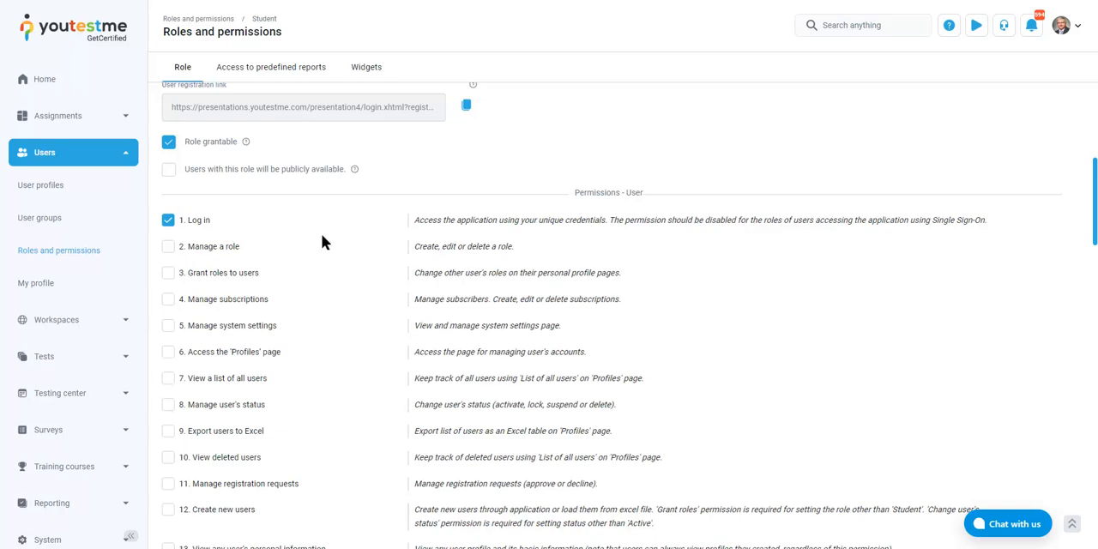
scroll(316, 237, "down", 2)
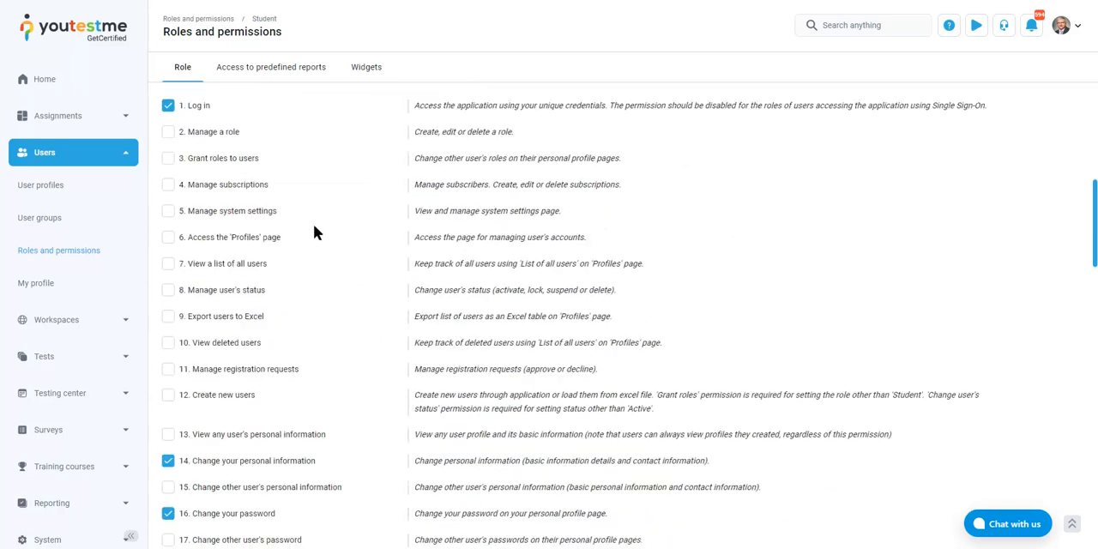
scroll(314, 229, "down", 1)
scroll(313, 230, "down", 2)
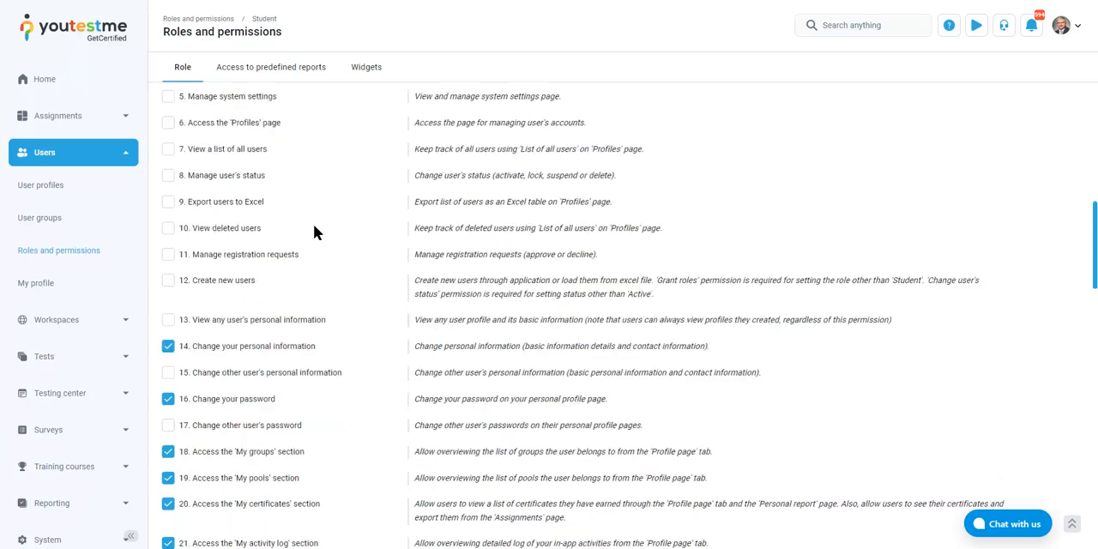
scroll(393, 239, "up", 4)
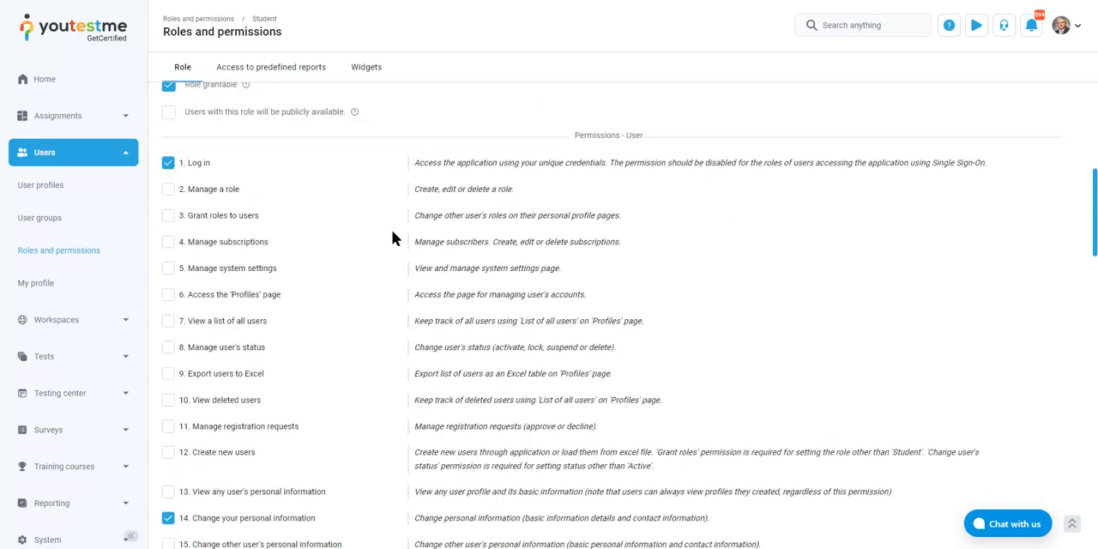
scroll(401, 240, "down", 5)
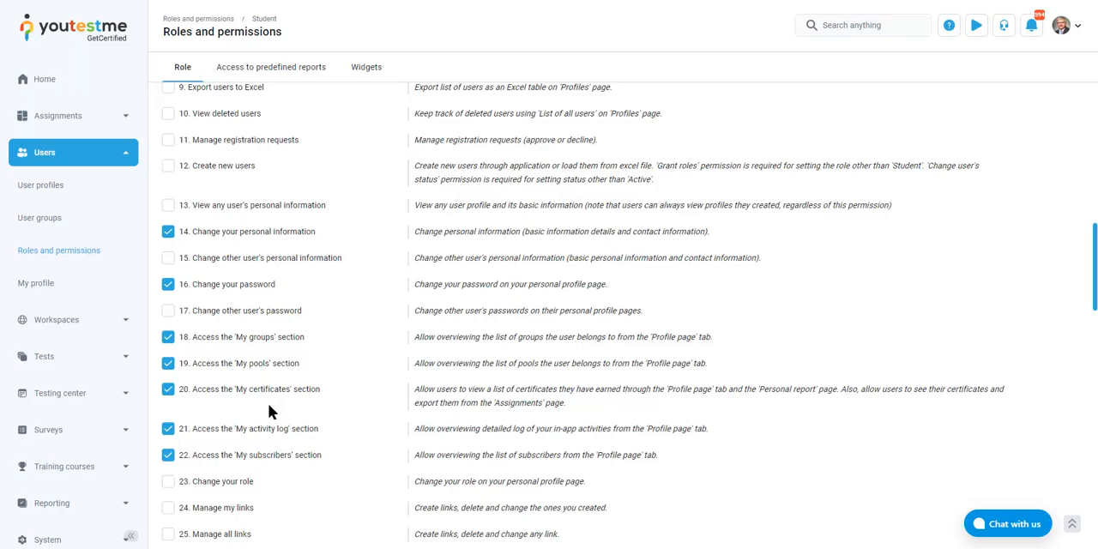
scroll(258, 377, "down", 2)
scroll(254, 365, "down", 10)
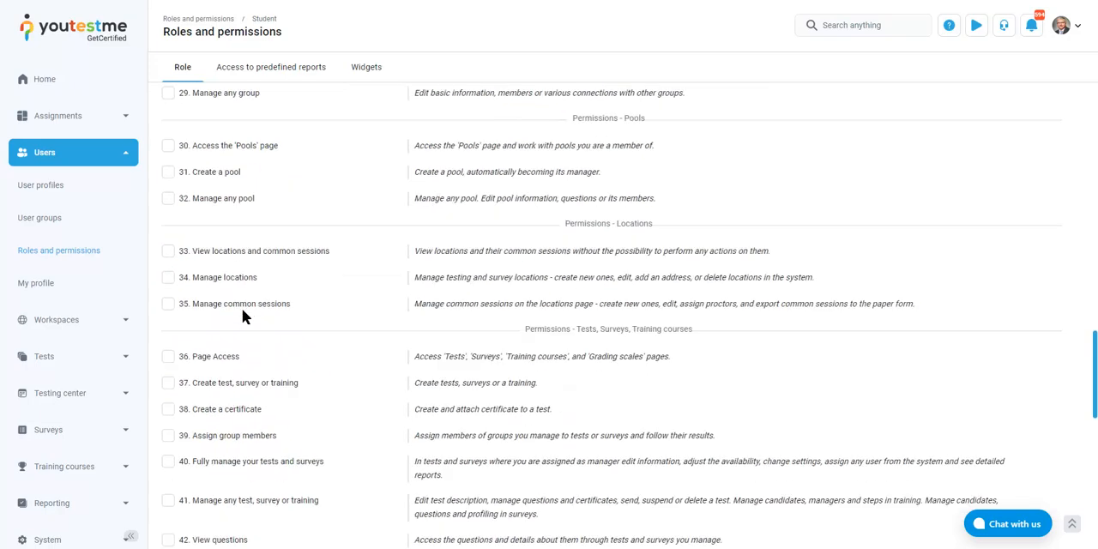
scroll(245, 318, "down", 5)
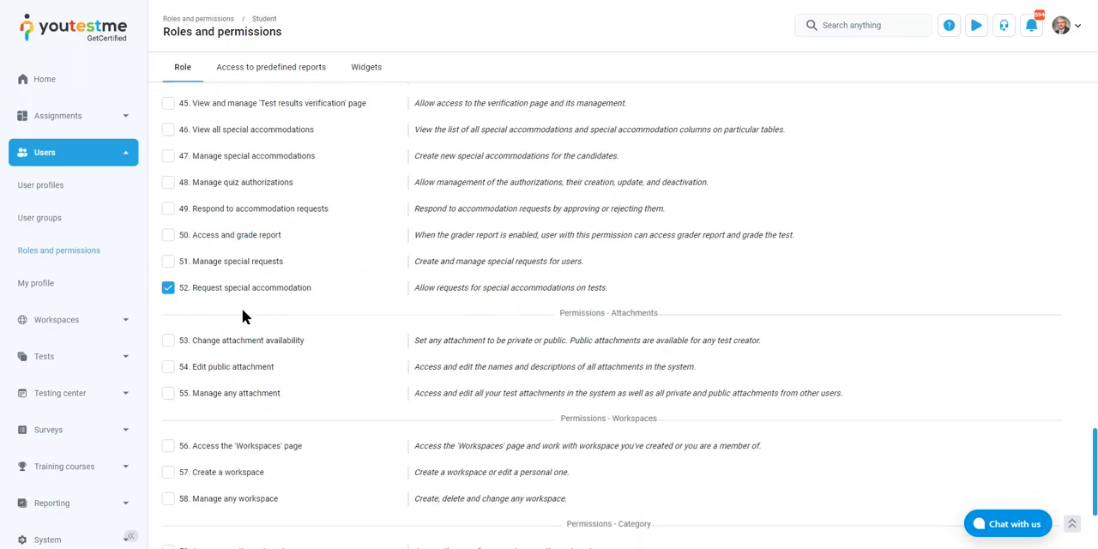
scroll(291, 305, "down", 3)
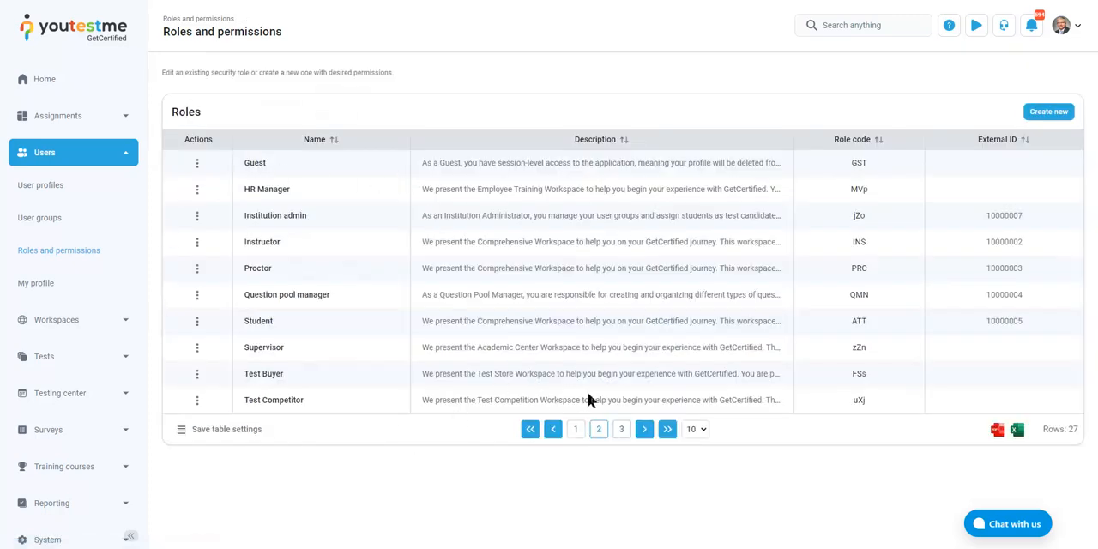
View the third page of roles, return to the second page and review the Question pool manager role's permissions in its edit form
left_click(622, 431)
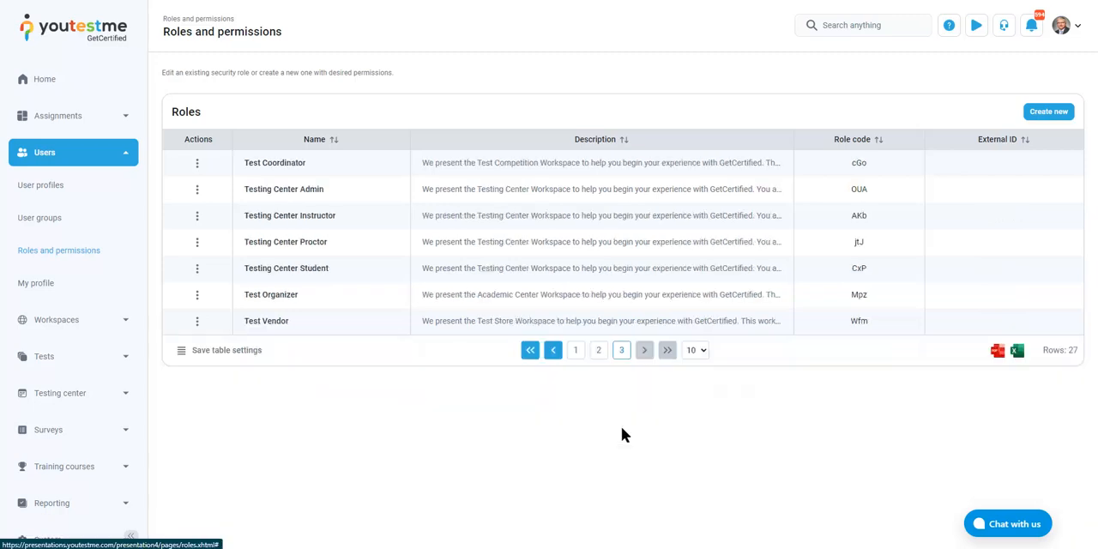
left_click(599, 351)
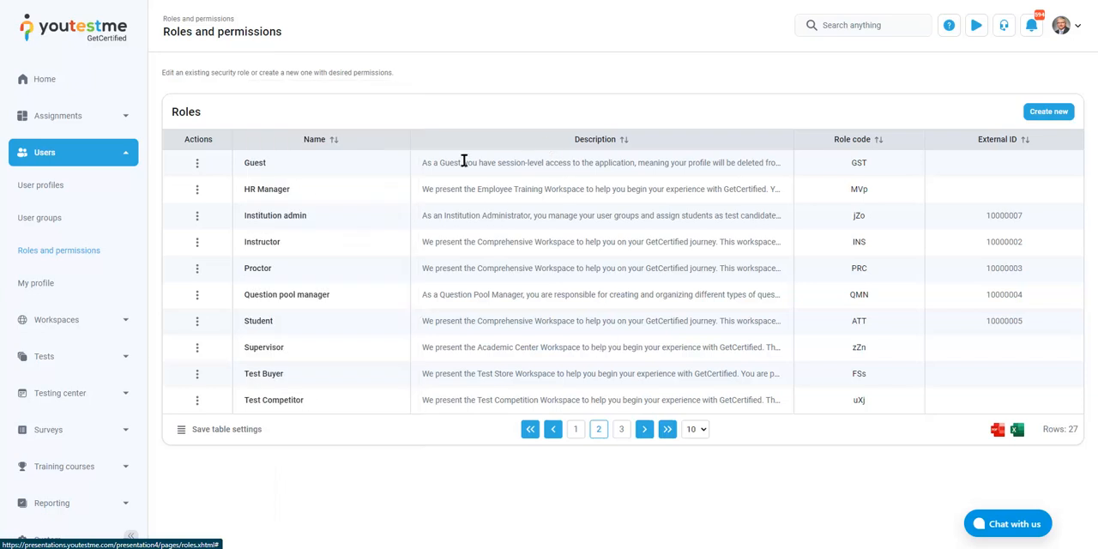
left_click(196, 296)
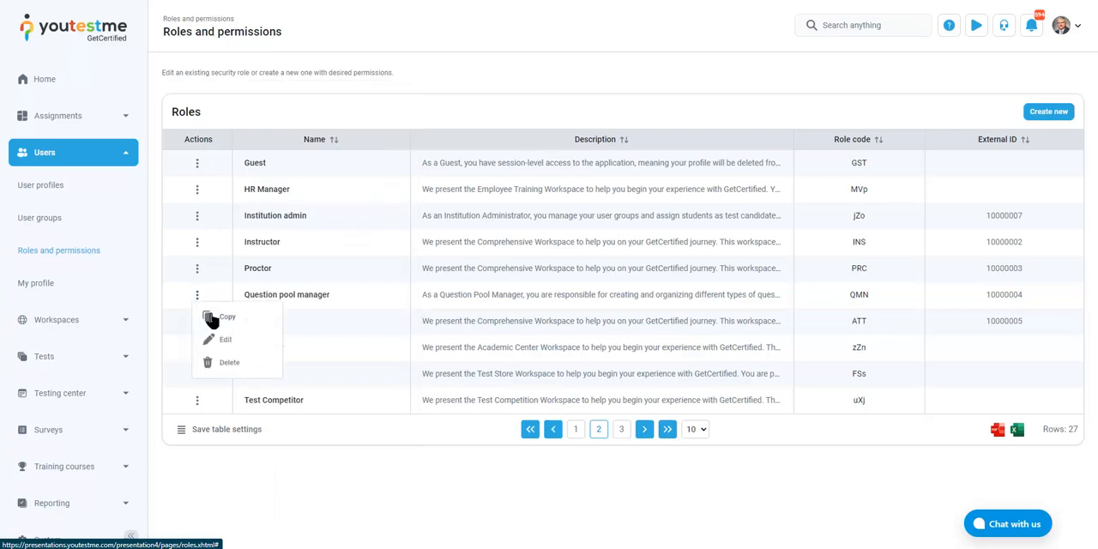
left_click(227, 337)
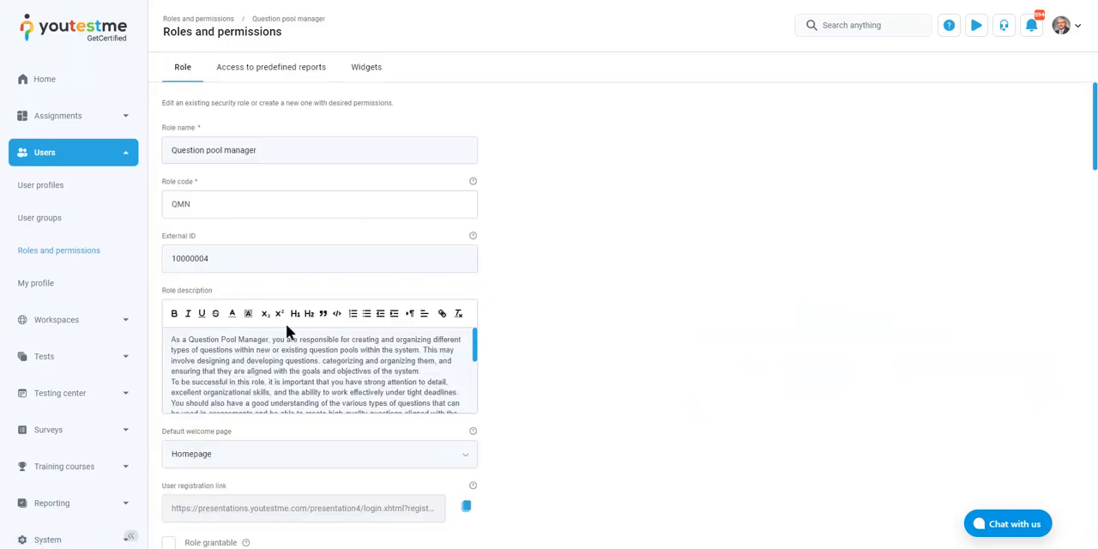
scroll(609, 257, "down", 15)
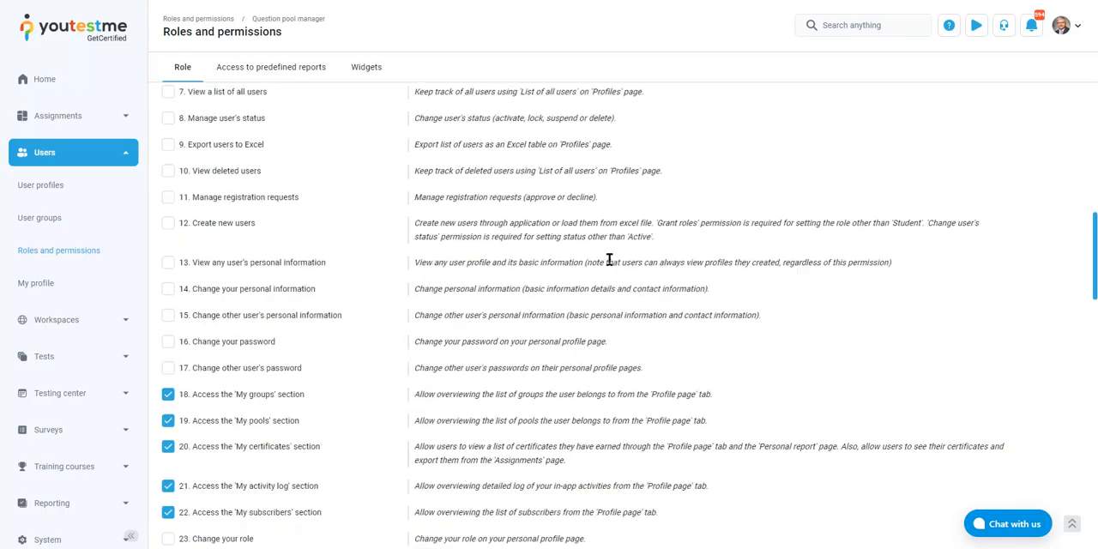
scroll(609, 260, "down", 4)
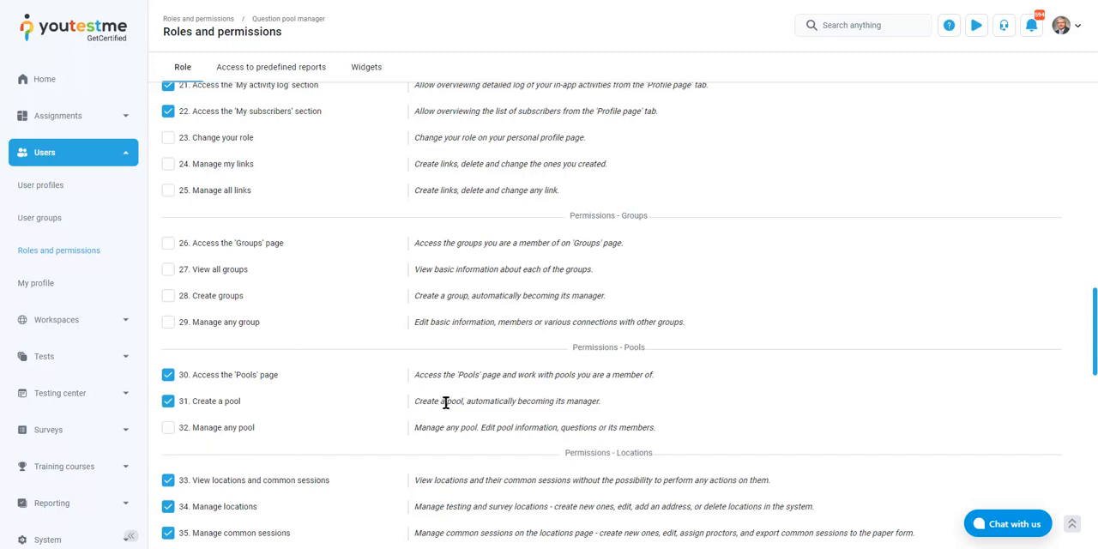
scroll(448, 405, "up", 1)
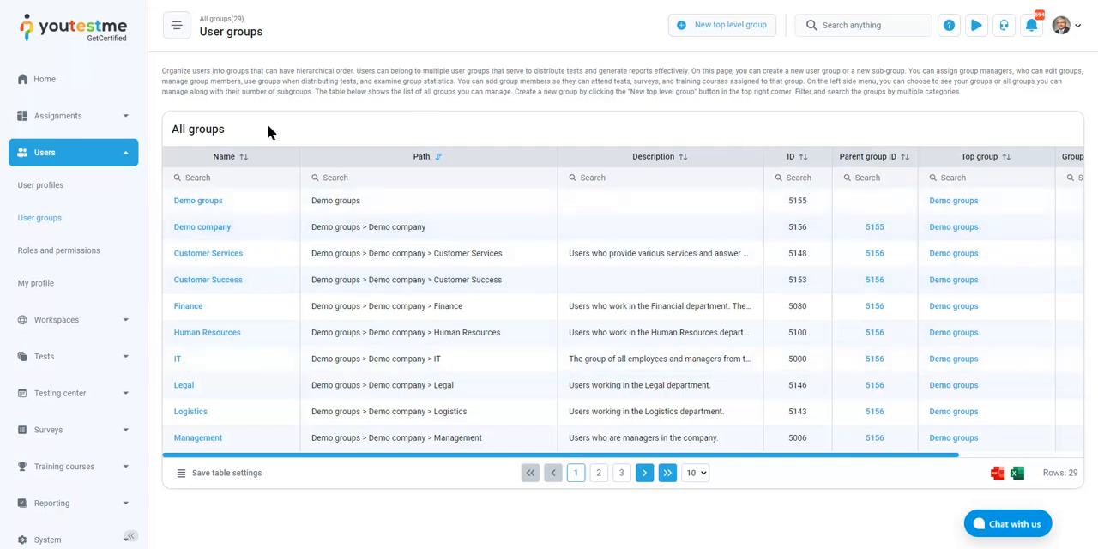
Expand Demo company in the user groups tree and open the Customer Services group
left_click(177, 32)
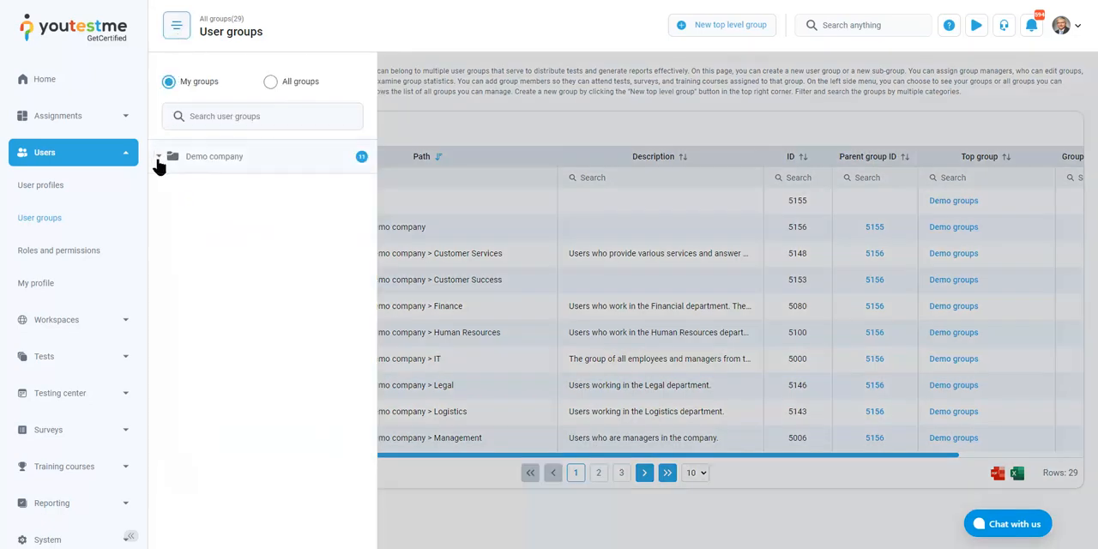
left_click(158, 160)
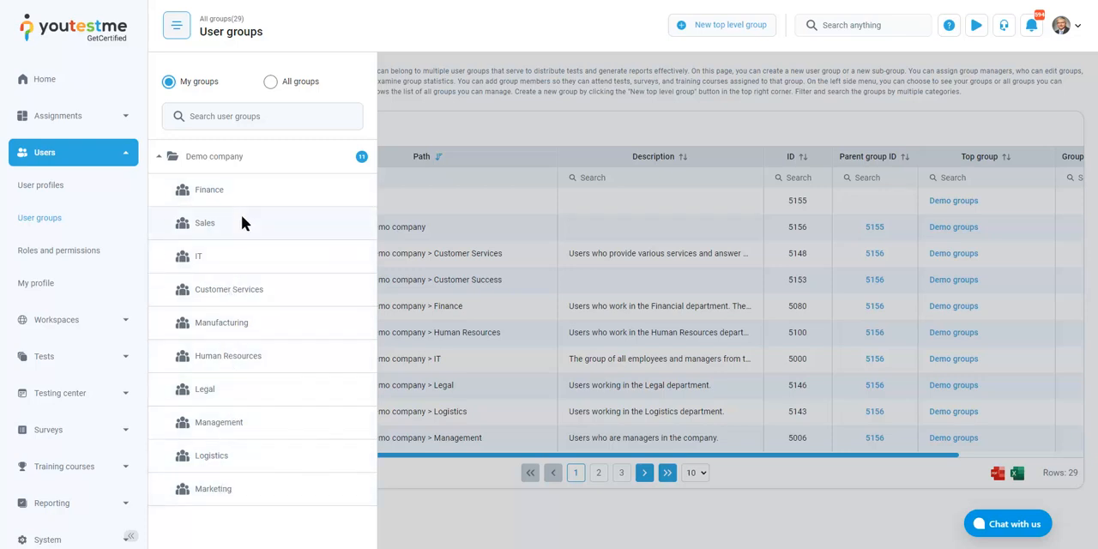
left_click(244, 295)
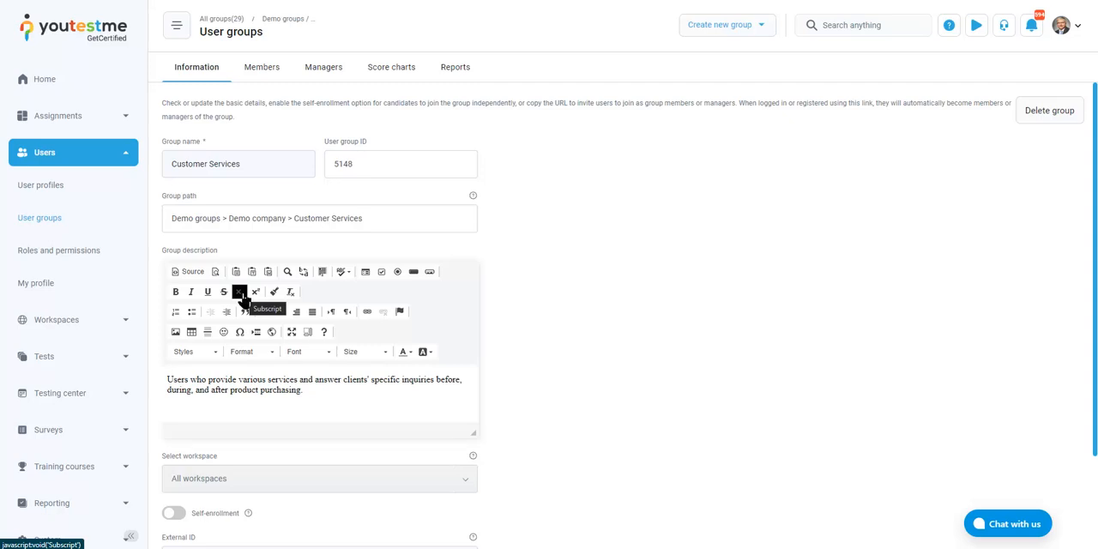
Review the Customer Services group's members, managers and score charts
left_click(262, 69)
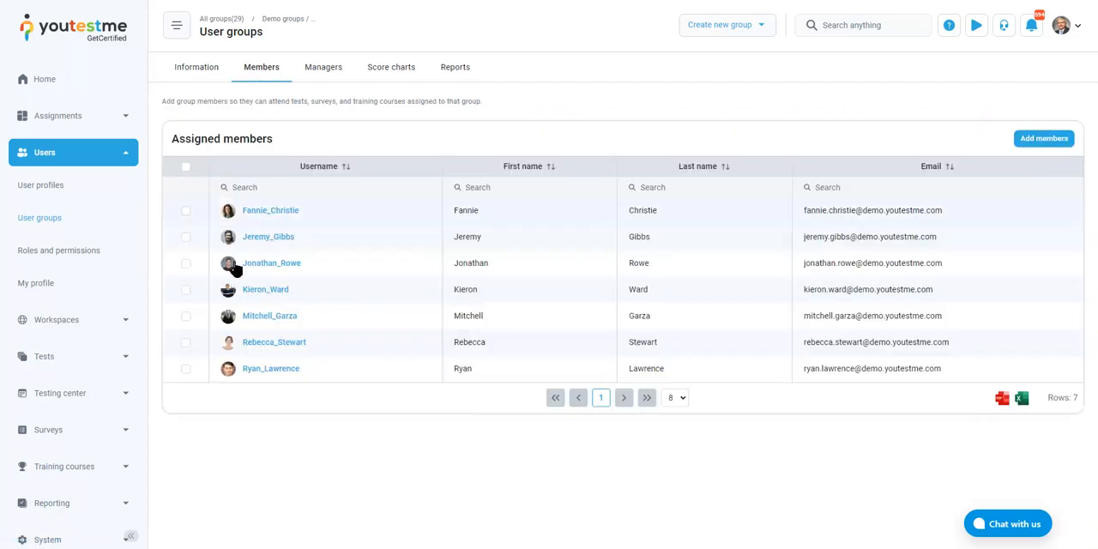
left_click(327, 73)
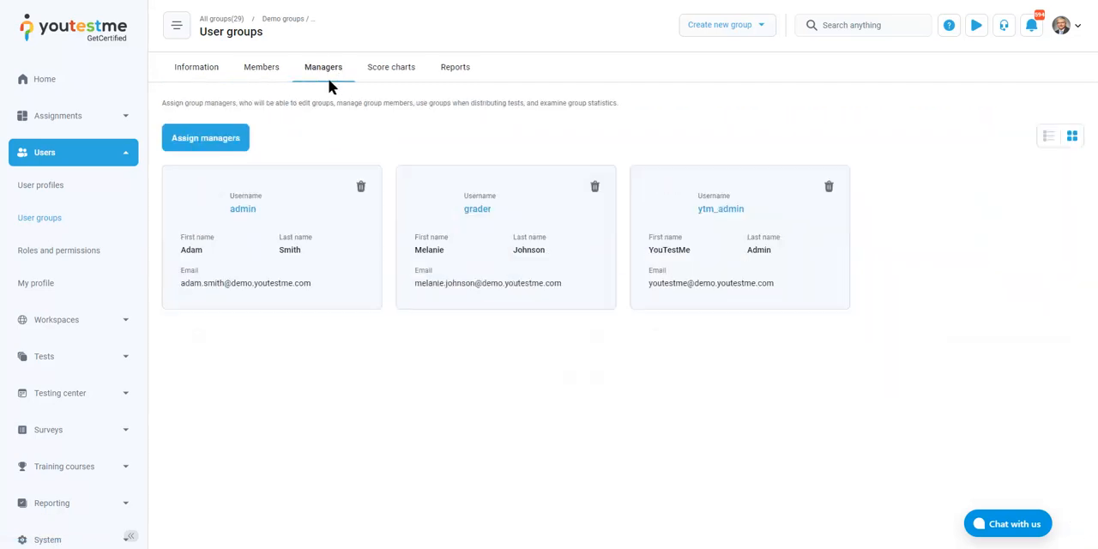
left_click(407, 70)
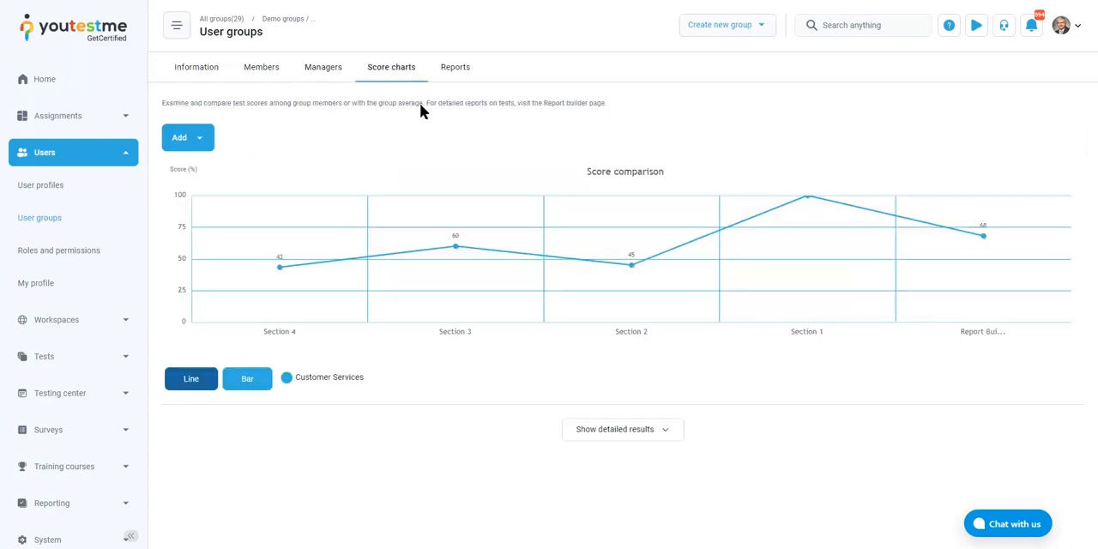
Show the Customer Services scores as bars and add the fourth listed member to the score comparison chart
left_click(247, 382)
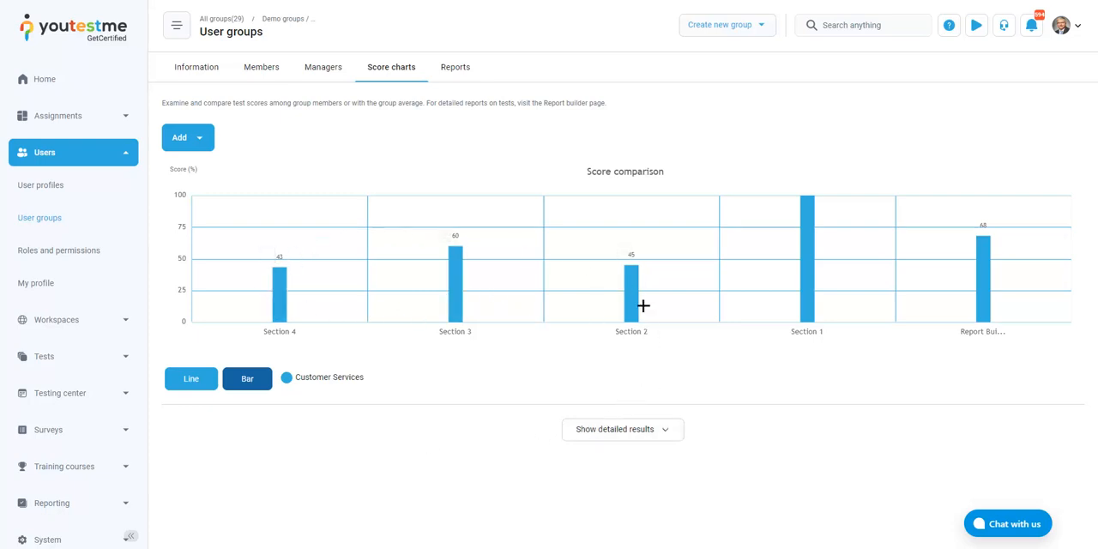
left_click(190, 139)
left_click(197, 200)
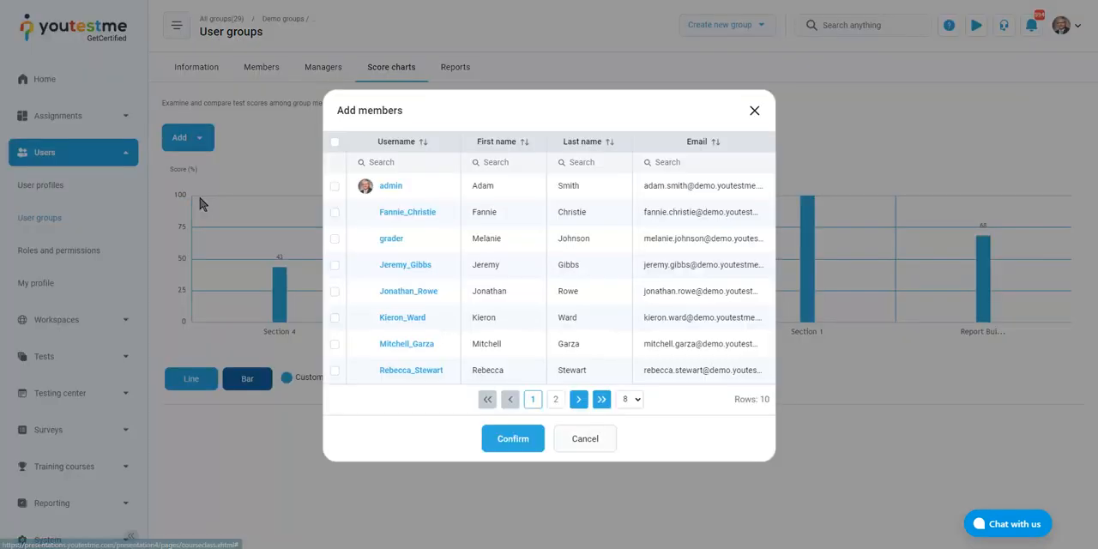
left_click(334, 265)
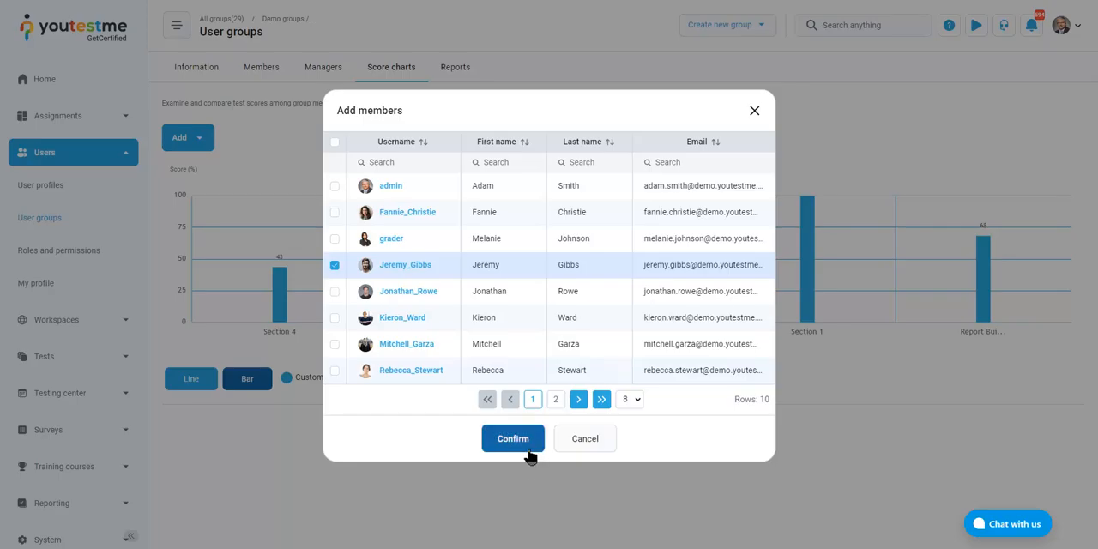
left_click(524, 447)
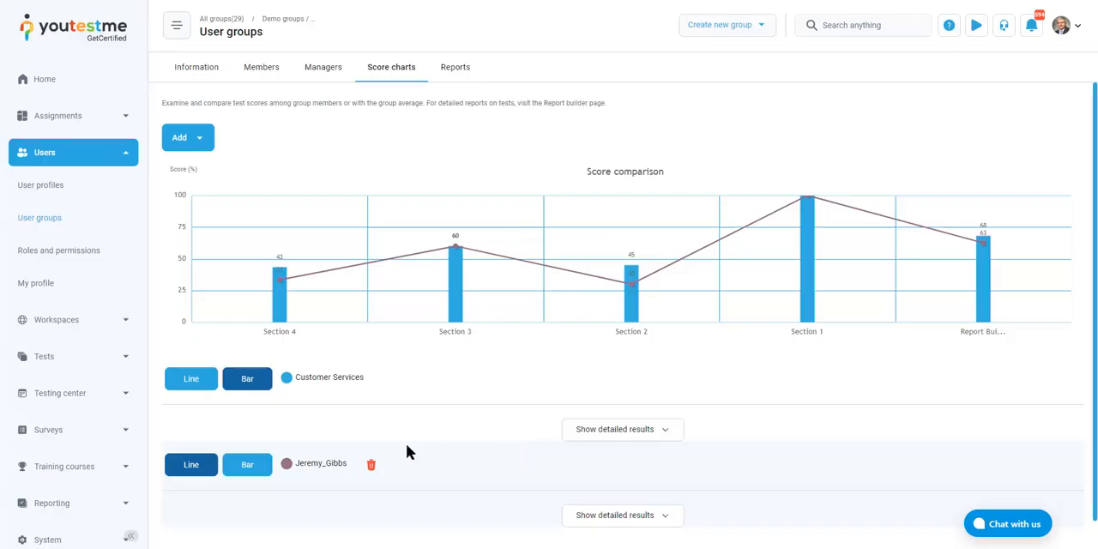
Display the added member's scores as bars, then switch both the Customer Services and member scores to lines
left_click(246, 472)
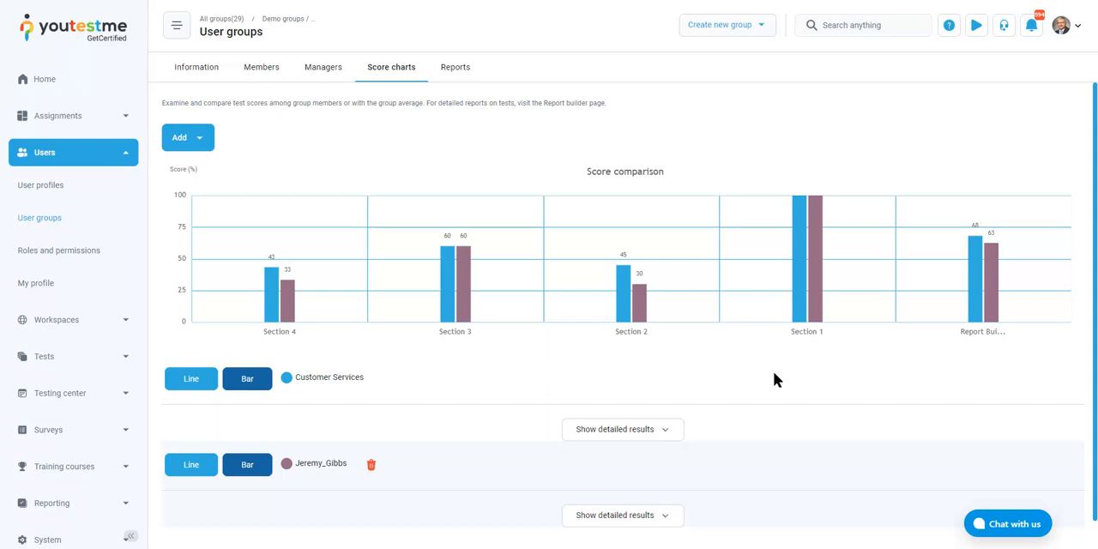
left_click(199, 382)
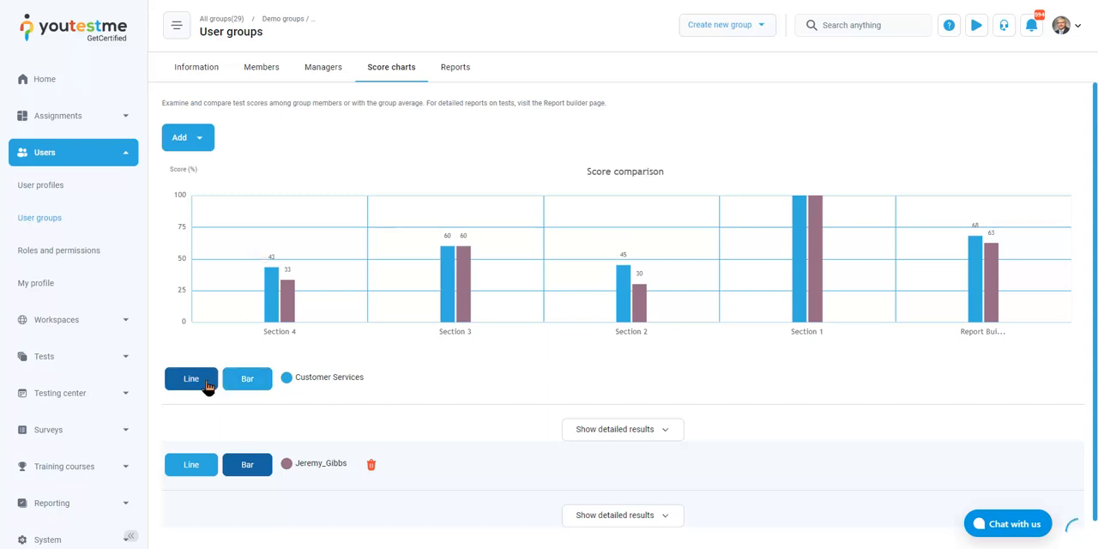
left_click(183, 464)
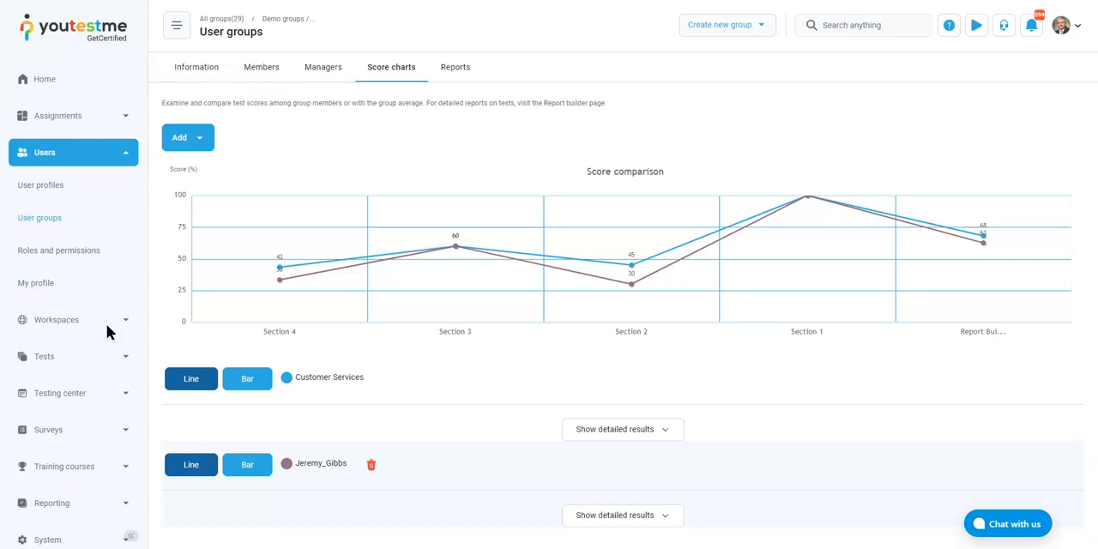
Open the question pools page under Tests and expand the Atmosfera pool to view its sub-pools
left_click(107, 357)
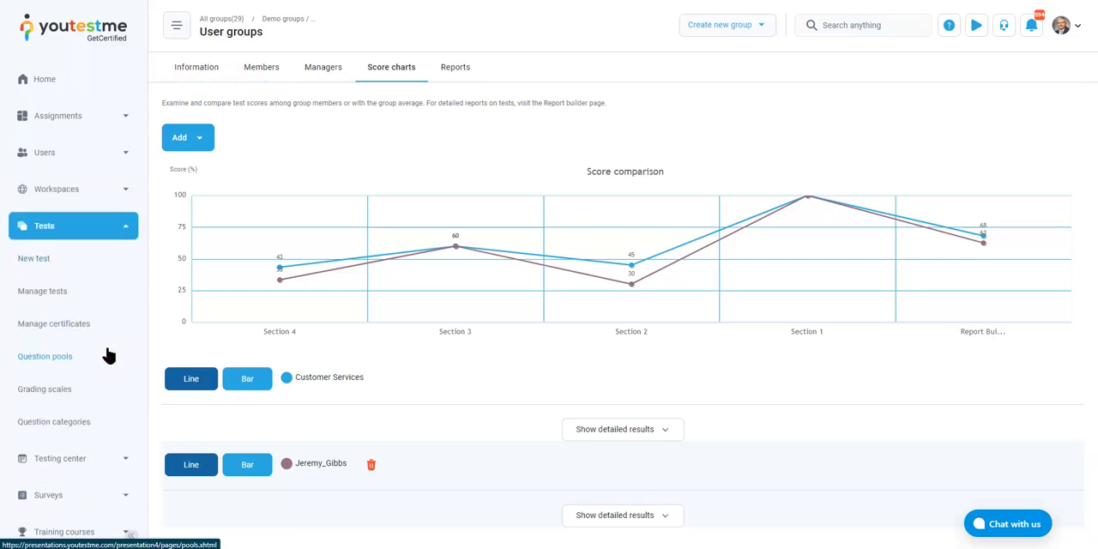
left_click(54, 356)
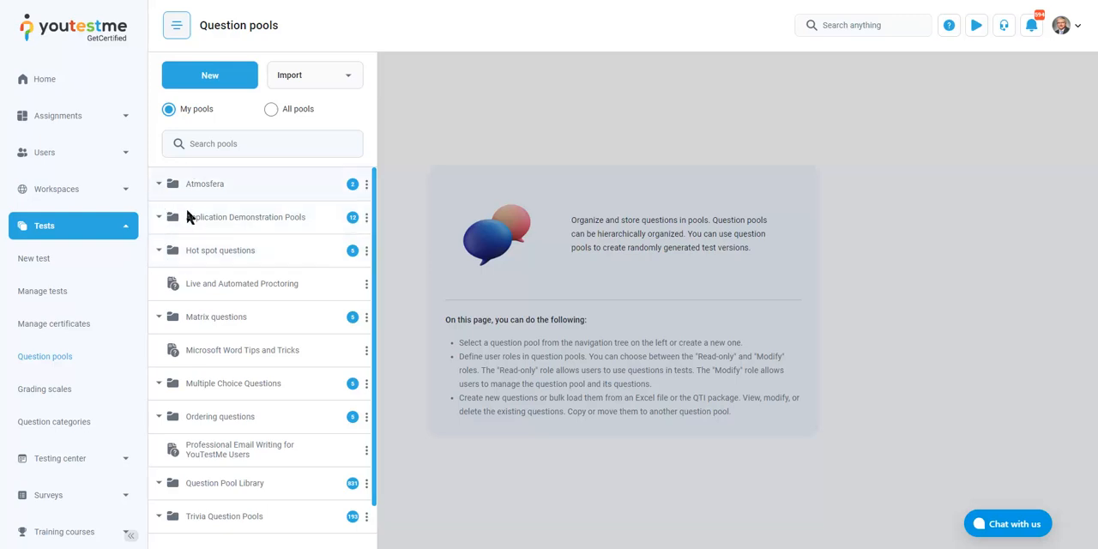
left_click(159, 186)
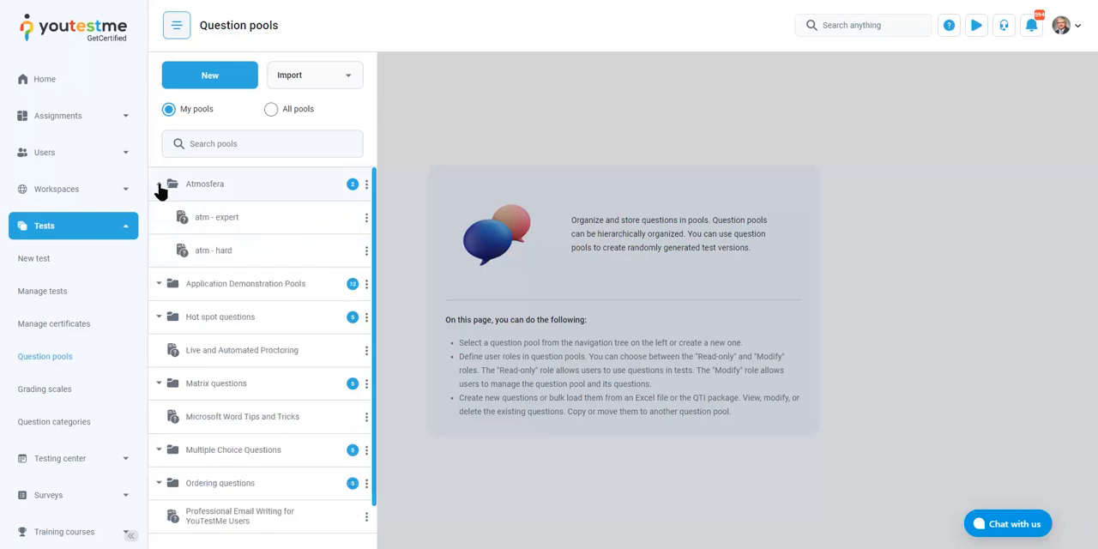
Expand the Application Demonstration Pools and Hot spot questions pools to view their sub-pools
left_click(159, 283)
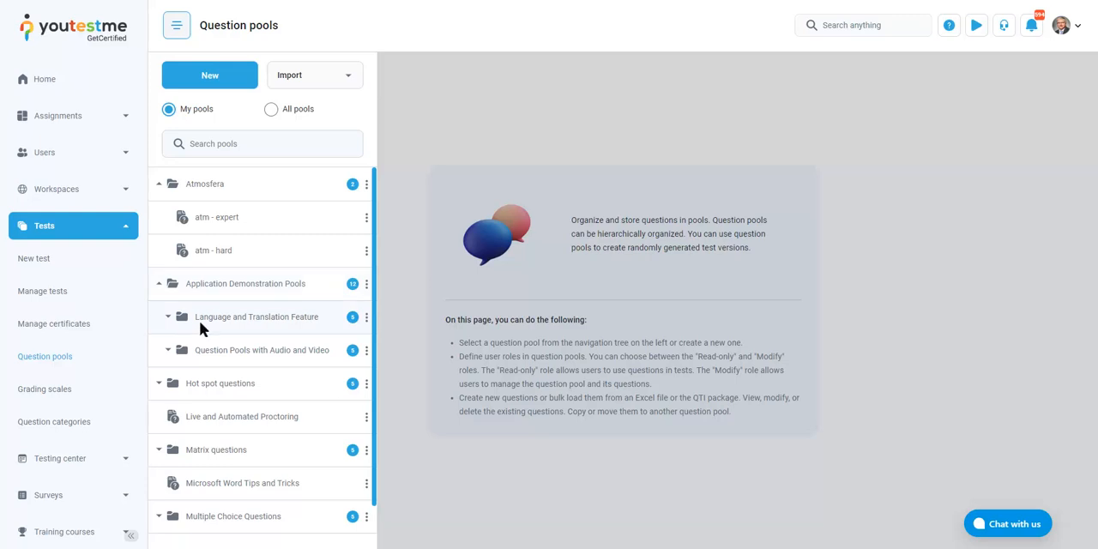
scroll(200, 319, "down", 1)
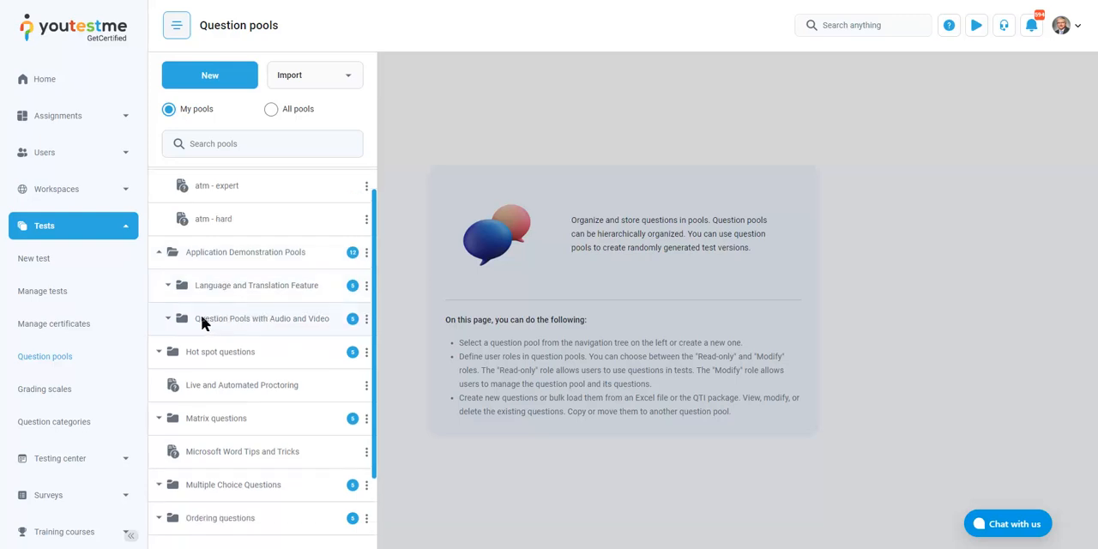
left_click(158, 352)
scroll(180, 333, "down", 1)
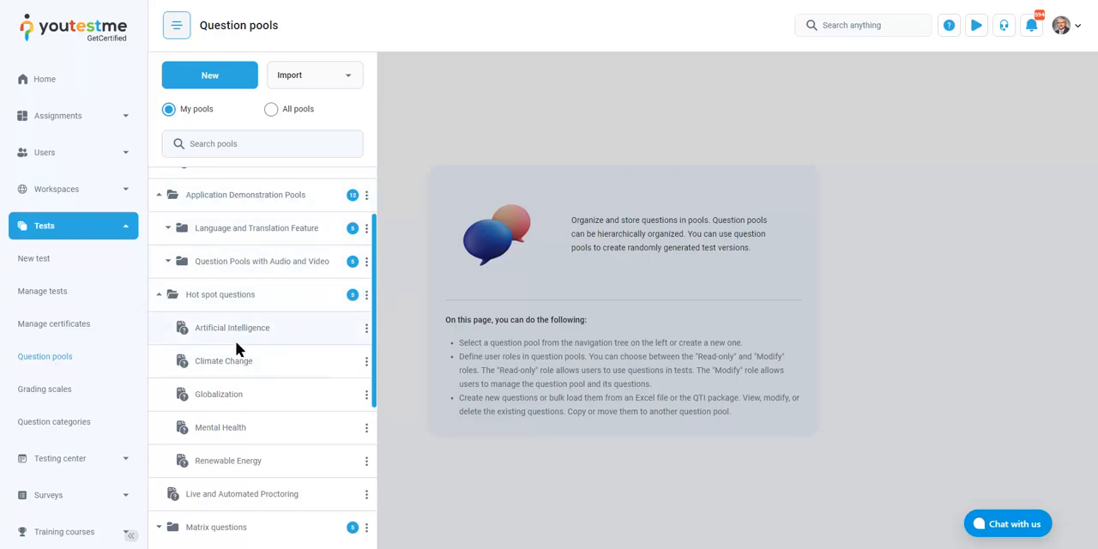
Expand the Matrix questions and Multiple Choice Questions pools and browse their sub-pools and the remaining pools
scroll(235, 339, "down", 2)
left_click(160, 413)
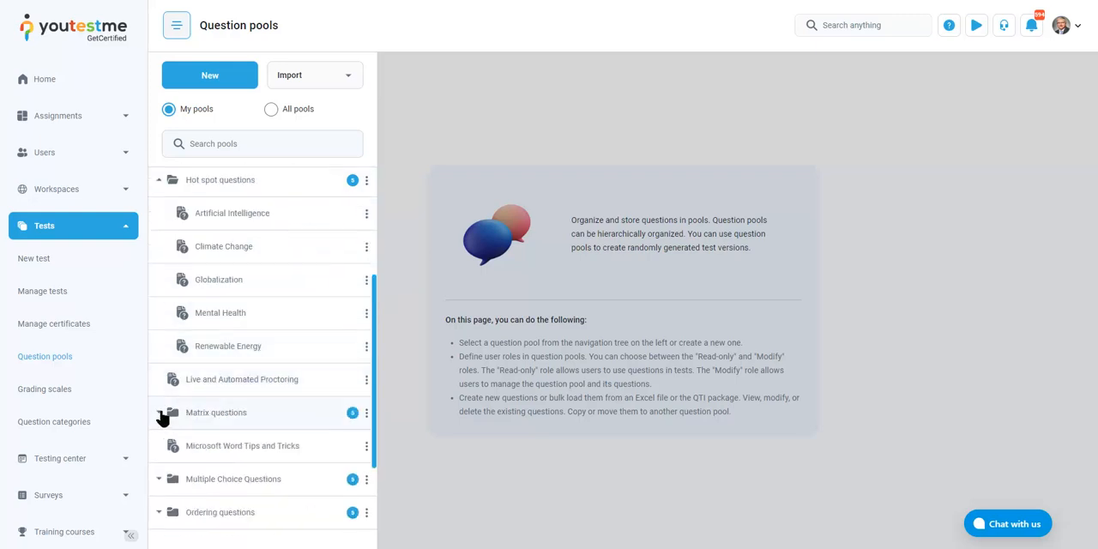
scroll(237, 336, "down", 3)
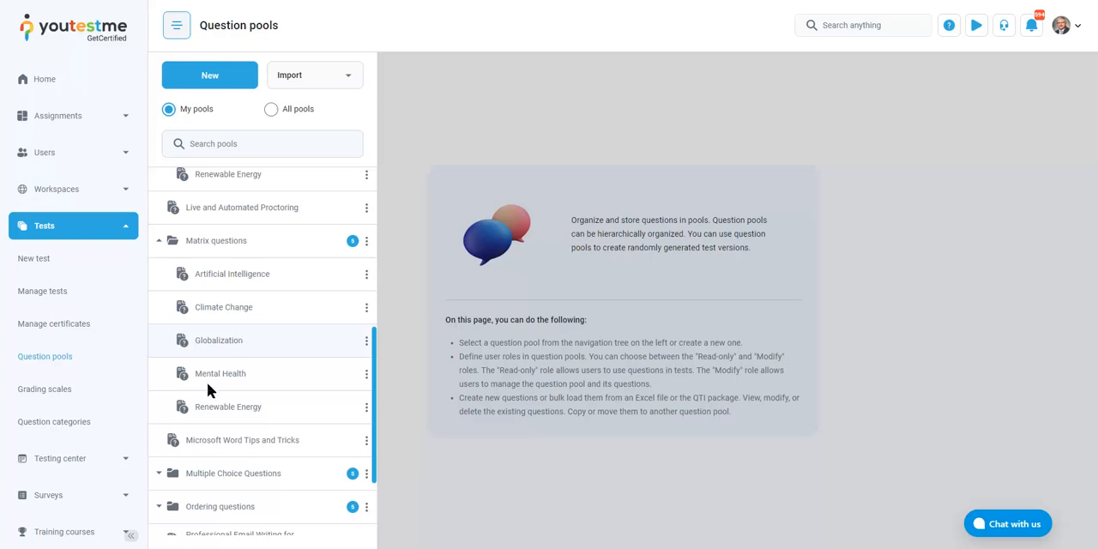
left_click(161, 475)
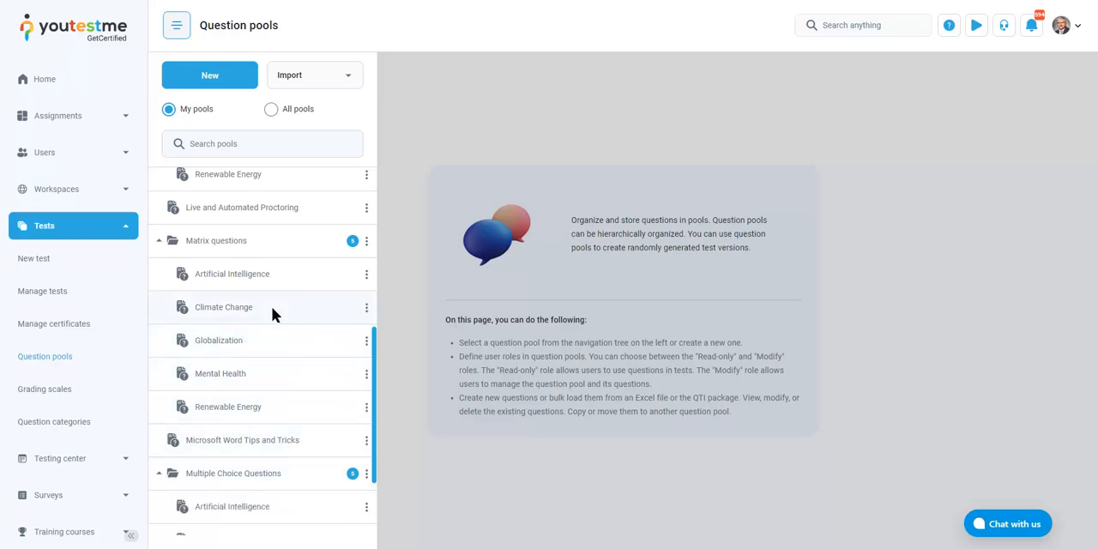
scroll(272, 306, "down", 3)
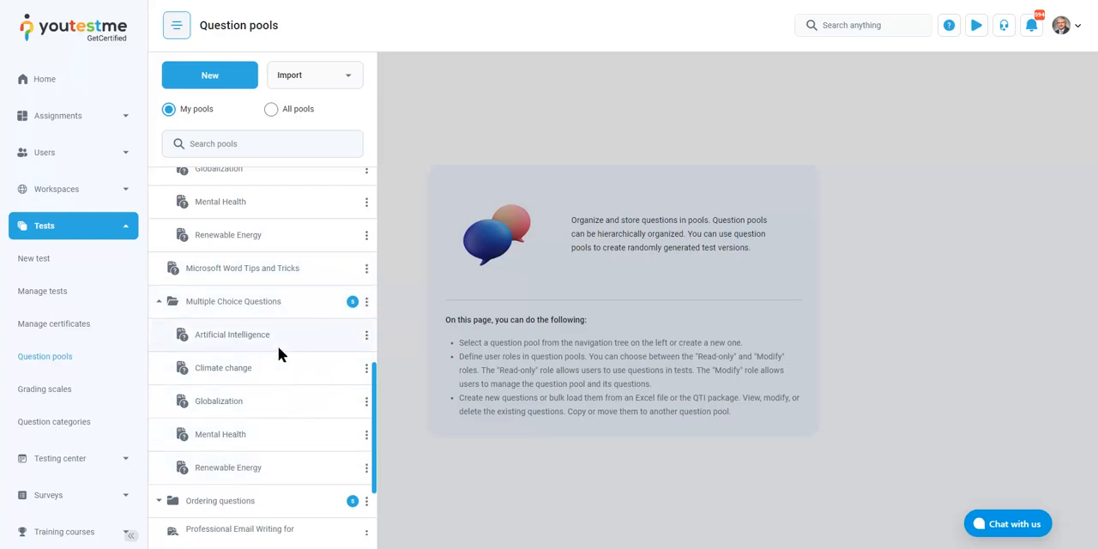
scroll(289, 324, "down", 2)
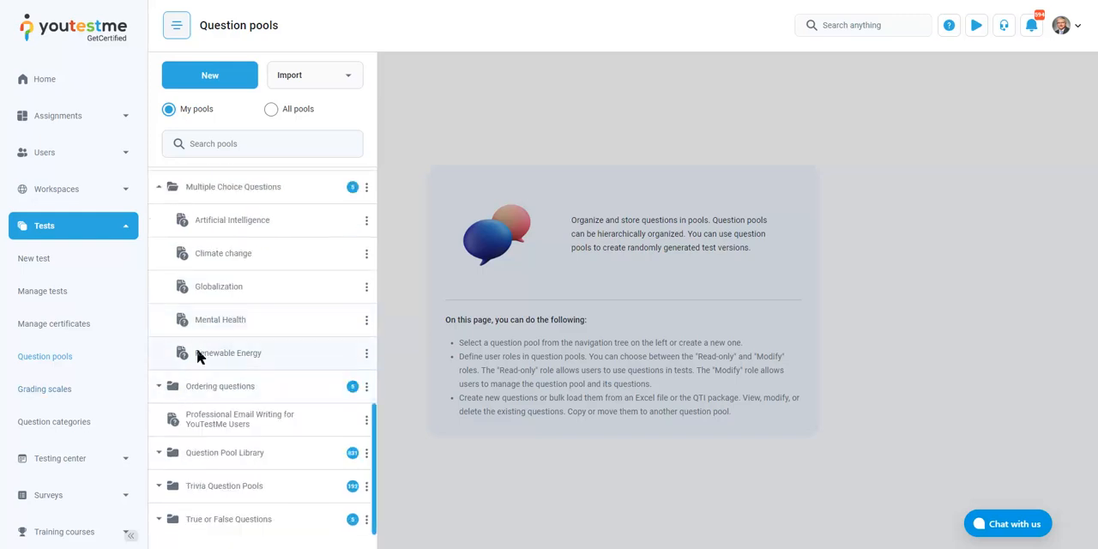
scroll(199, 351, "up", 4)
scroll(201, 351, "up", 4)
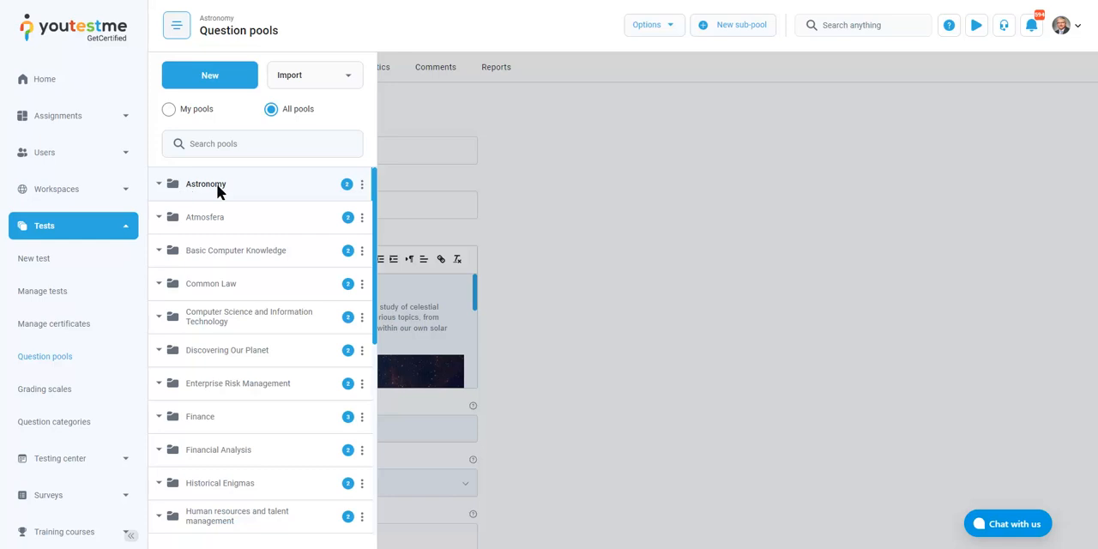
Review the Astronomy pool's basic information and read its description through to the end
left_click(448, 157)
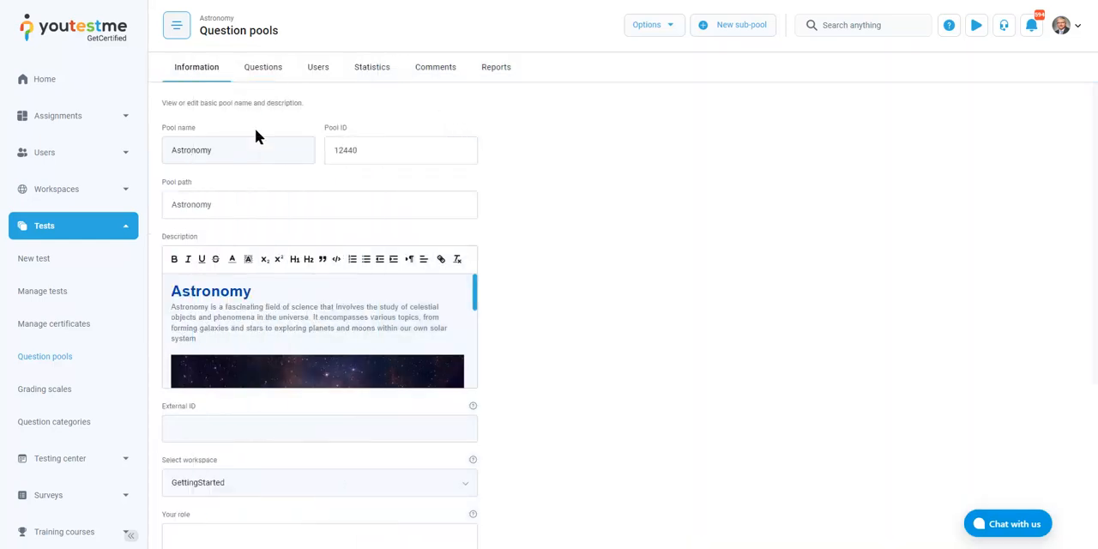
scroll(565, 314, "down", 1)
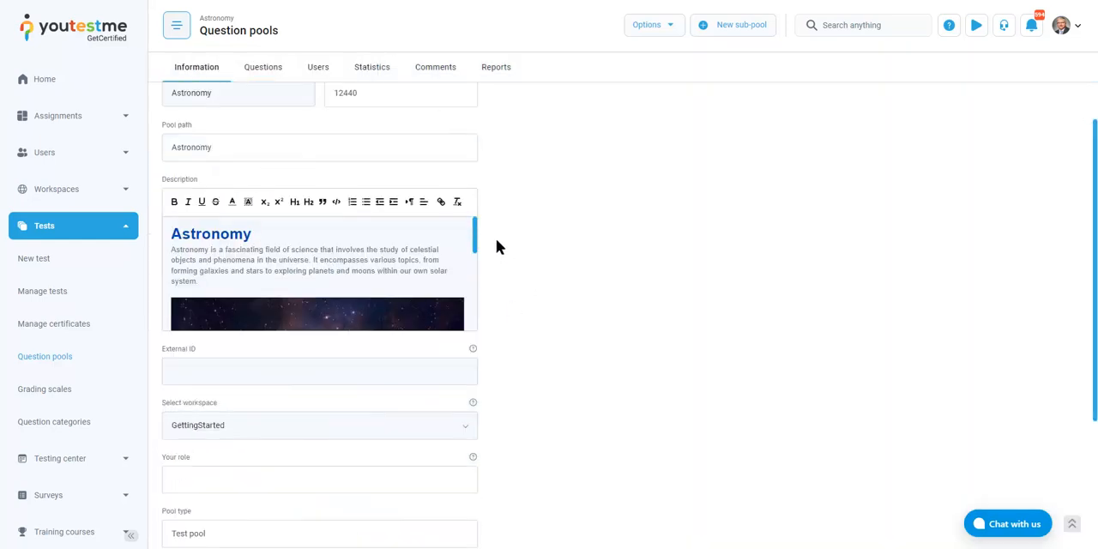
left_click_drag(478, 236, 469, 328)
left_click(472, 241)
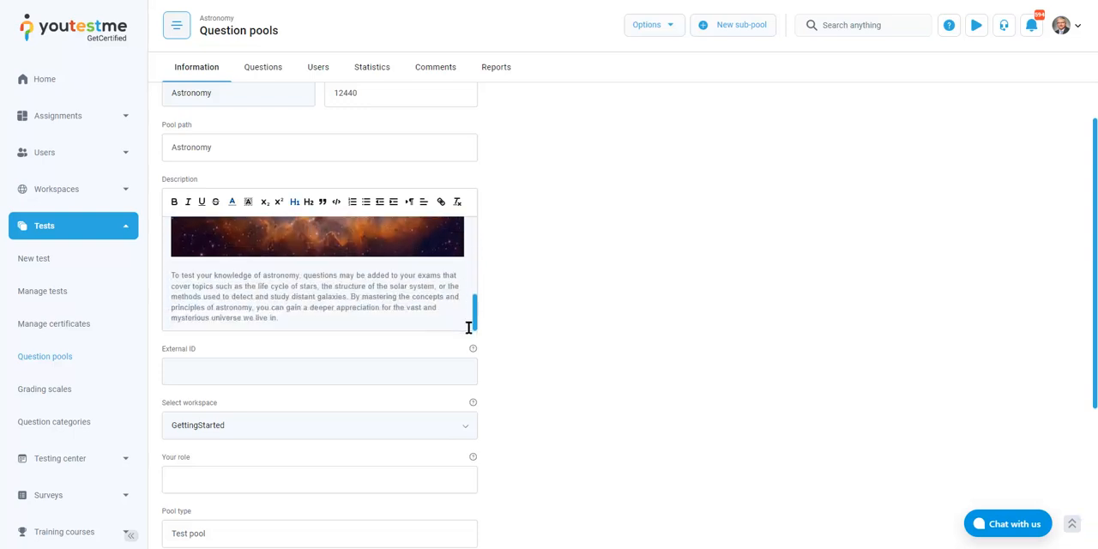
scroll(571, 304, "up", 1)
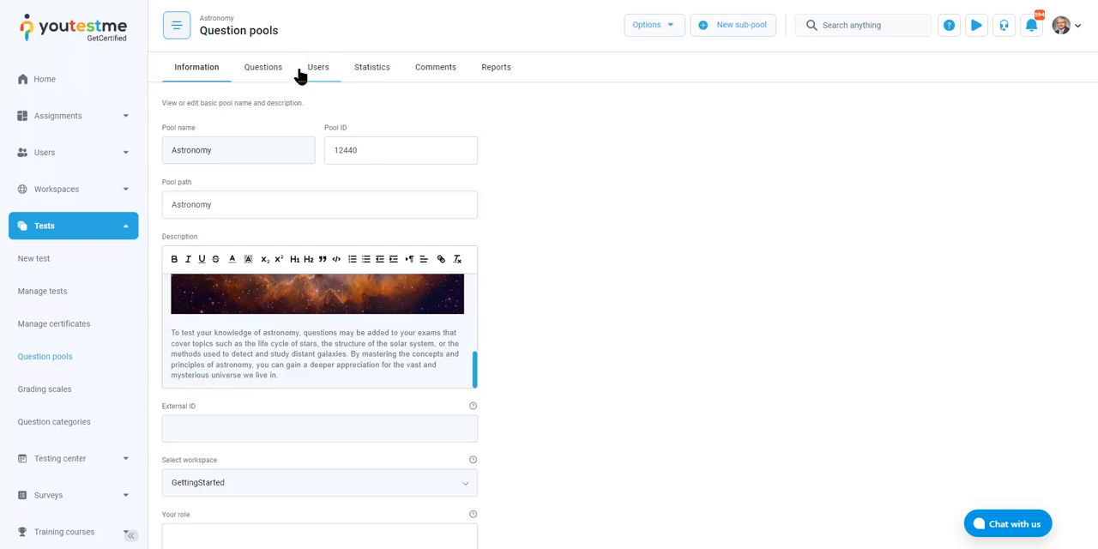
Review the Astronomy pool's assigned users and its statistics, including the charts of questions by difficulty and by type
left_click(310, 76)
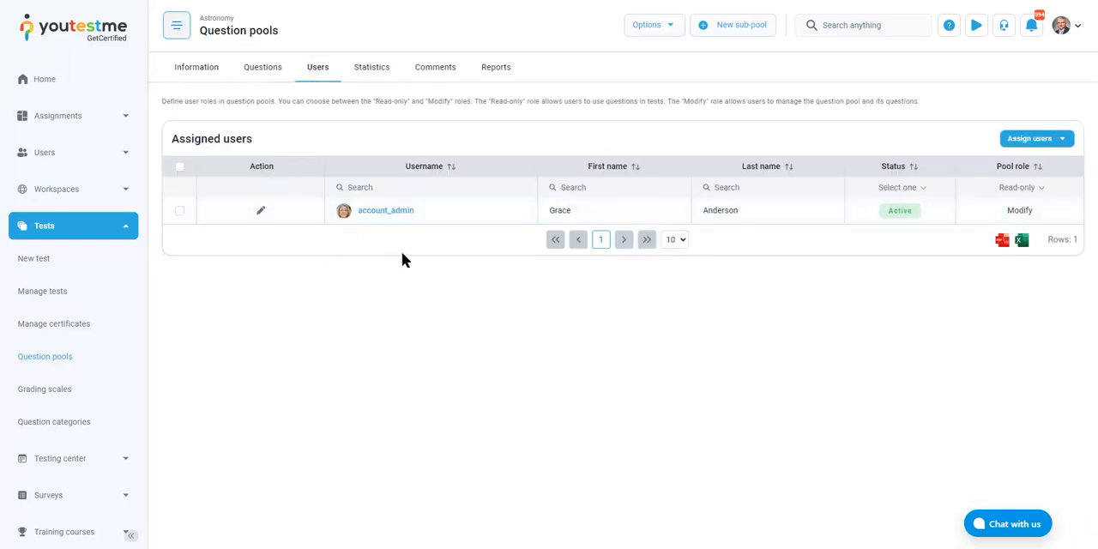
left_click(370, 77)
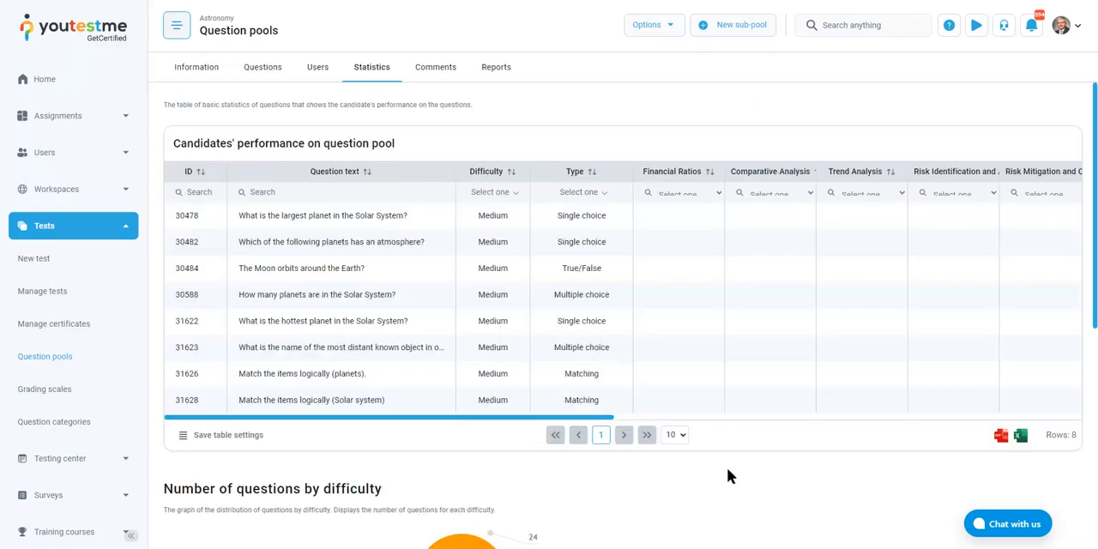
scroll(727, 476, "down", 4)
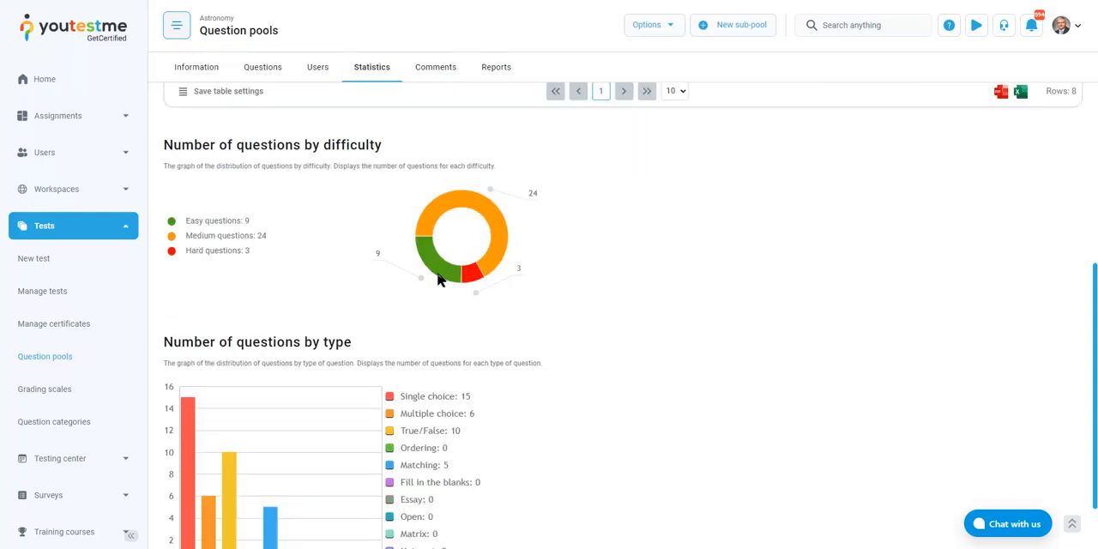
scroll(442, 279, "down", 1)
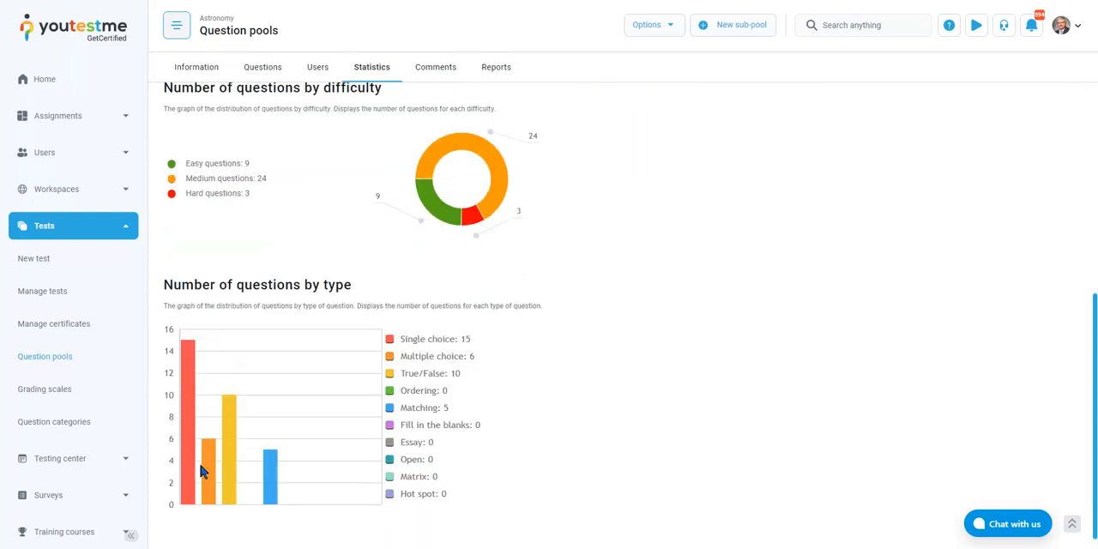
scroll(509, 446, "down", 1)
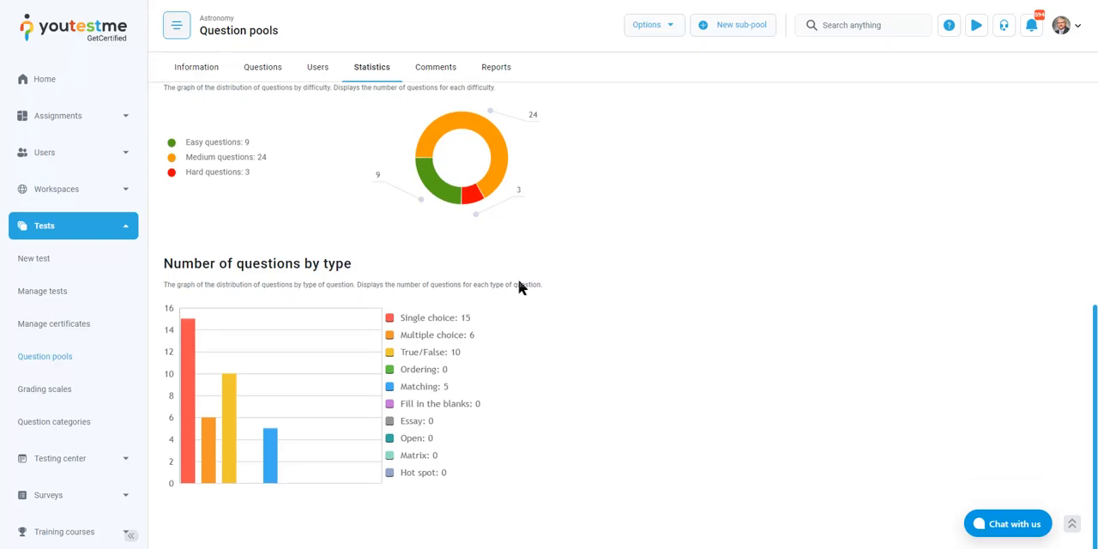
scroll(518, 288, "up", 5)
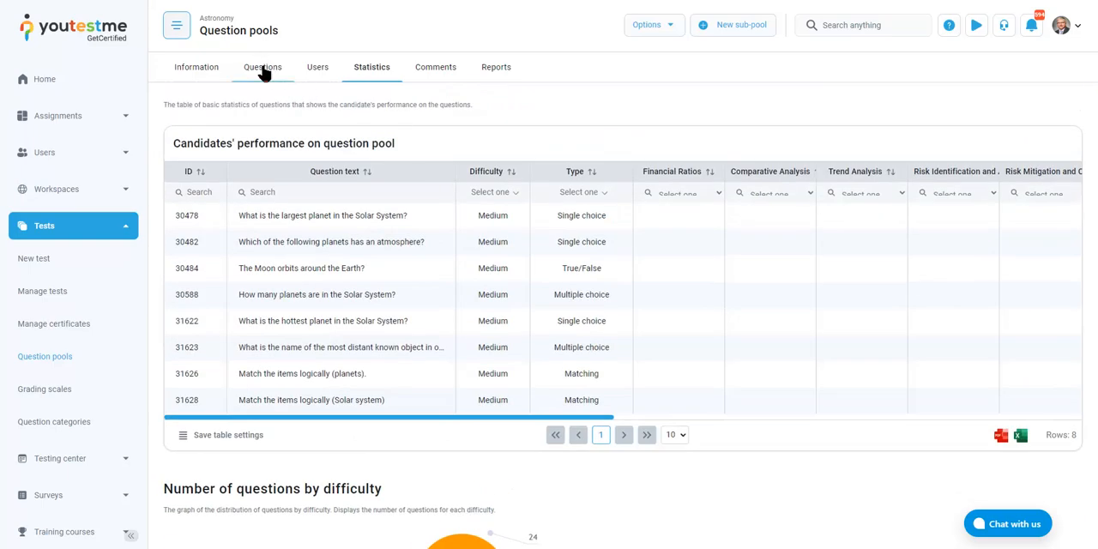
Open the Astronomy pool's question list and check the total number of questions
left_click(264, 69)
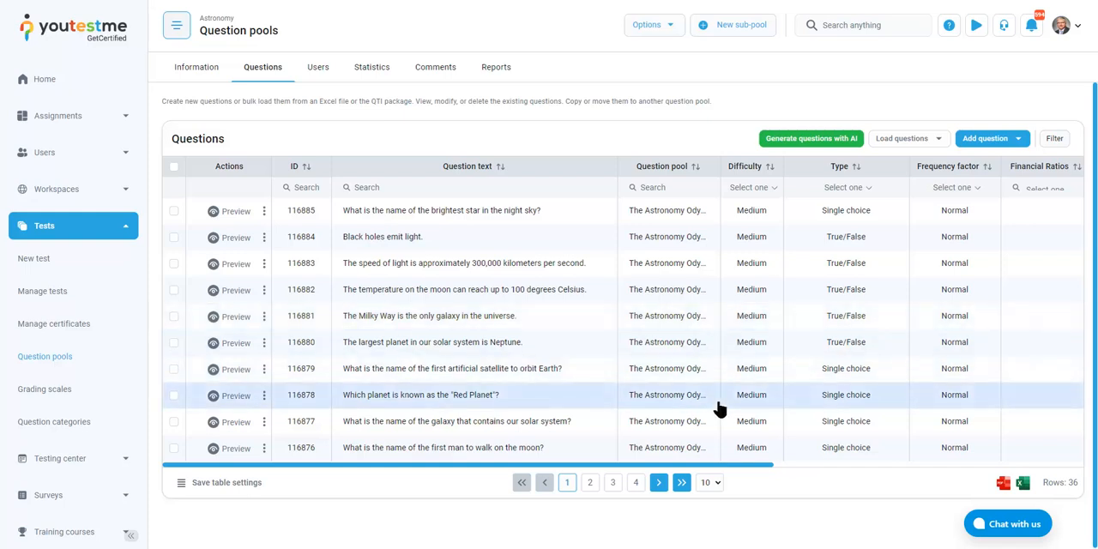
double_click(1072, 484)
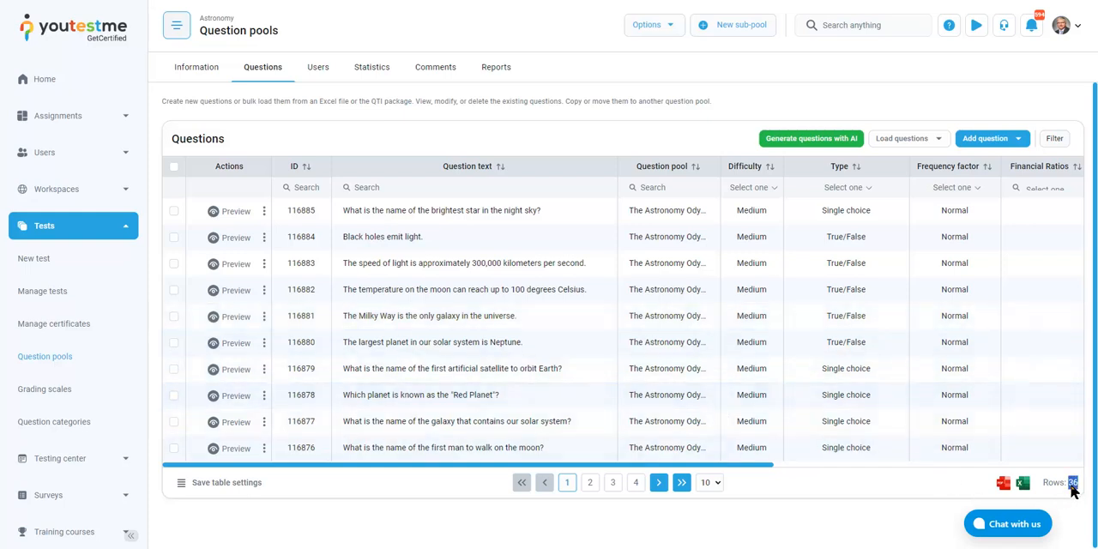
left_click(1072, 486)
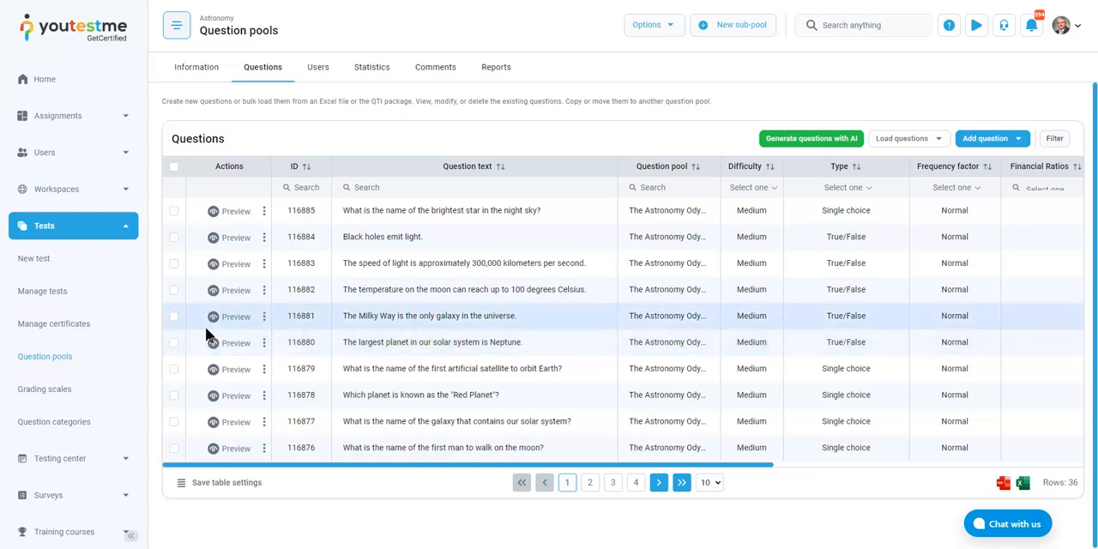
Preview the True/False question "The largest planet in our solar system is Neptune." and close the preview
left_click(223, 343)
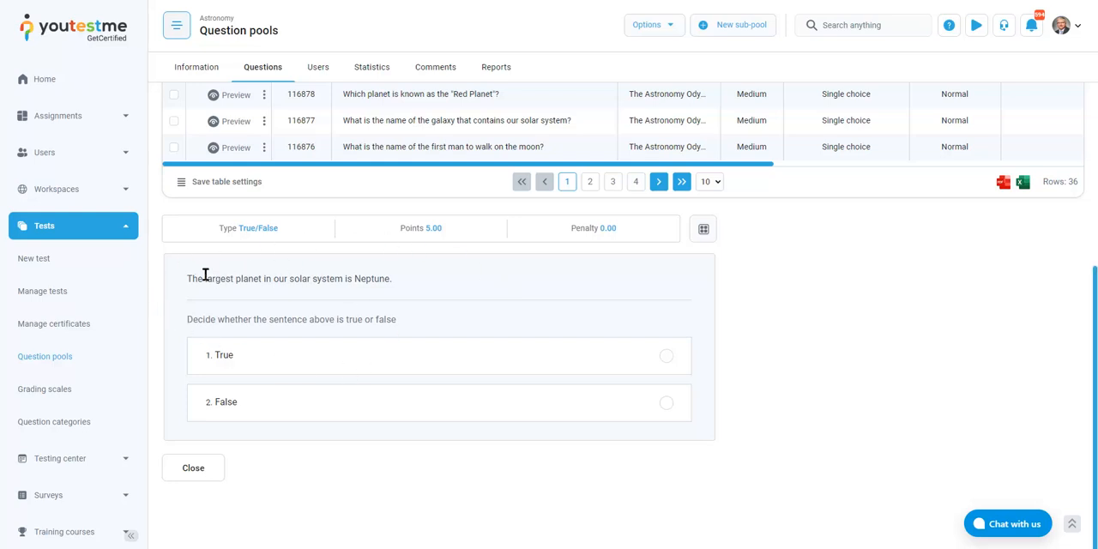
left_click_drag(204, 279, 391, 279)
left_click(391, 279)
left_click(197, 471)
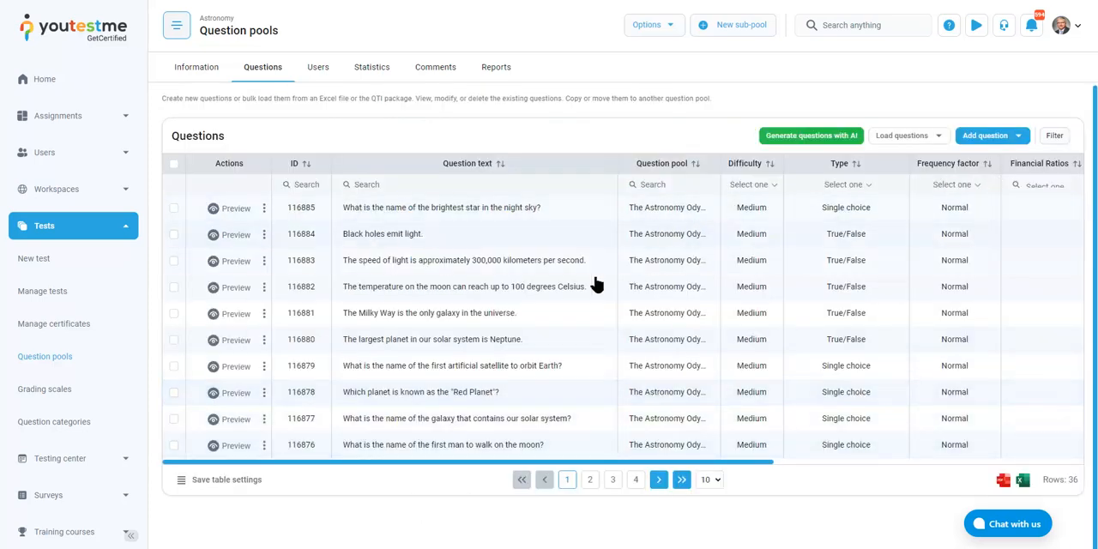
Start a new True/False question in the Astronomy pool with the text "Humans are mammals." and mark True as correct
left_click(1018, 139)
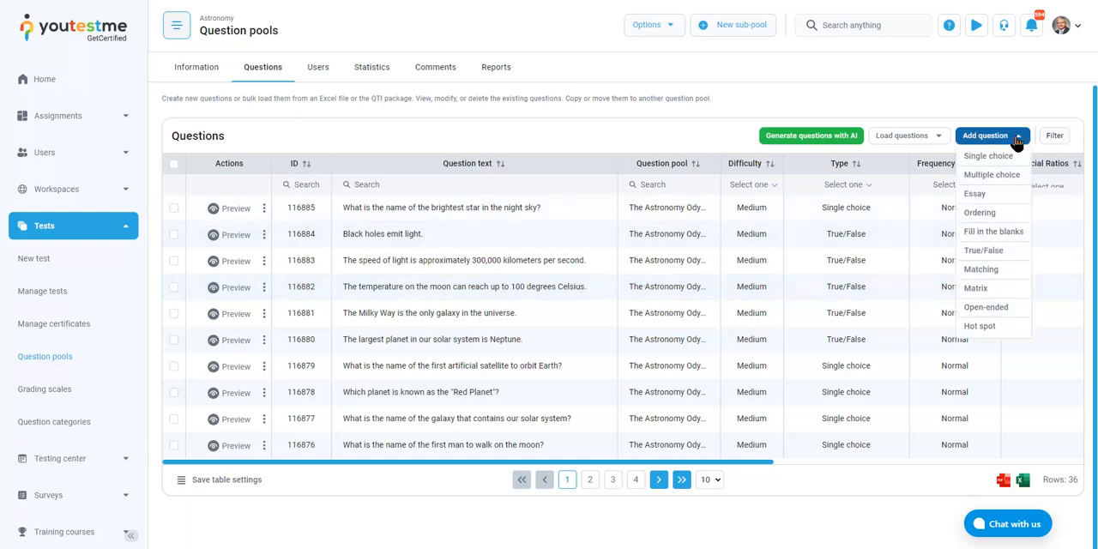
mouse_move(1007, 158)
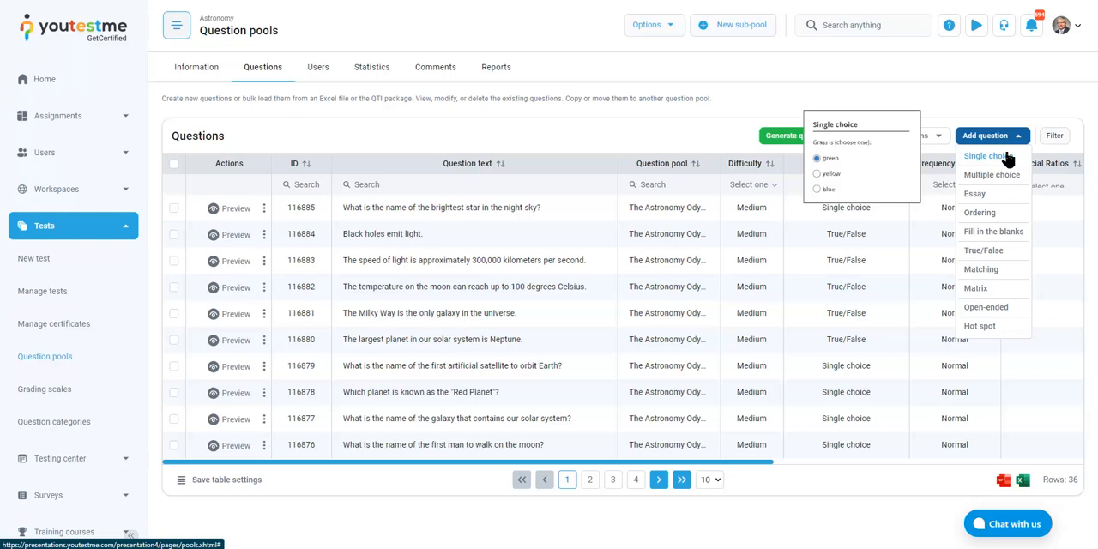
mouse_move(1008, 180)
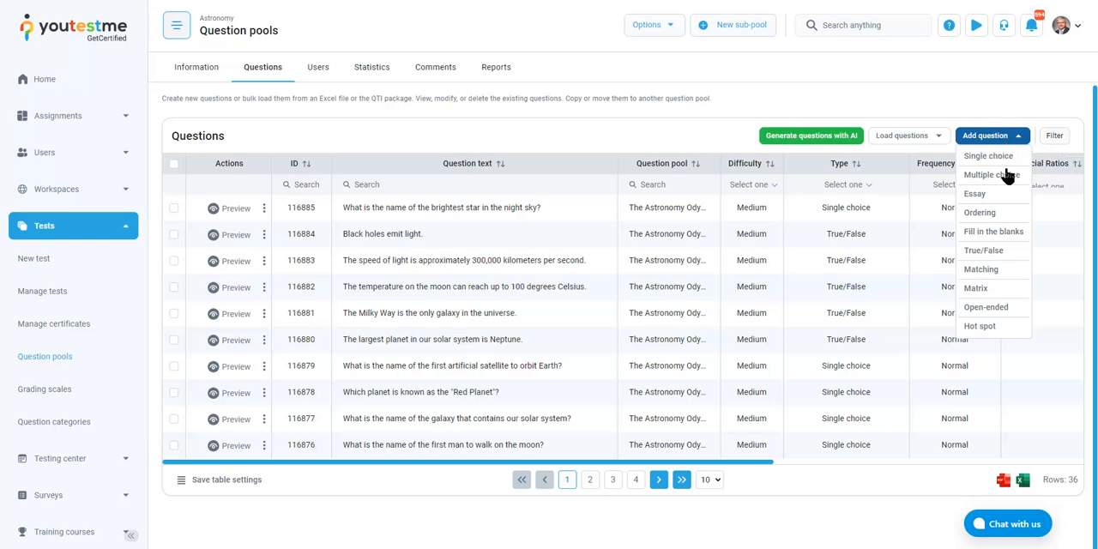
left_click(985, 251)
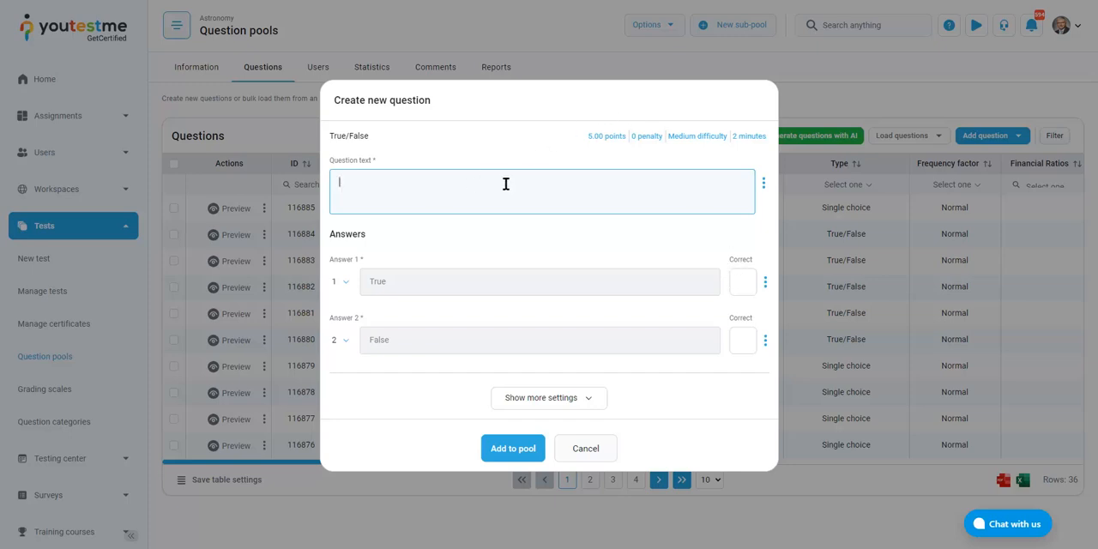
type("Humans are mammals.")
left_click_drag(427, 179, 613, 225)
left_click(742, 286)
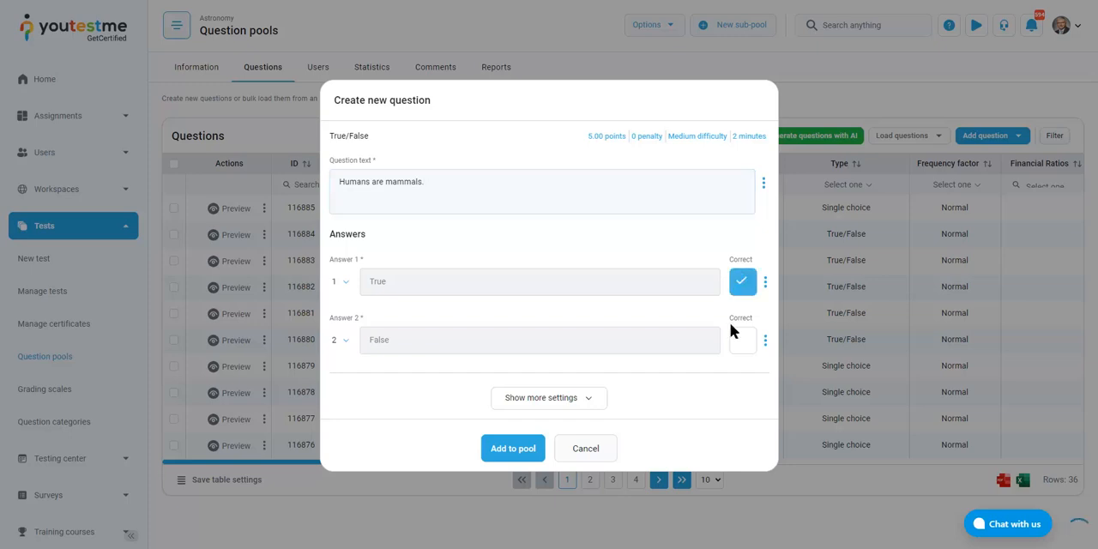
Inspect the new question's points and duration settings without changing them
left_click(599, 136)
mouse_move(621, 171)
left_mouse_down()
mouse_move(595, 169)
mouse_move(635, 174)
left_mouse_up()
left_click(710, 149)
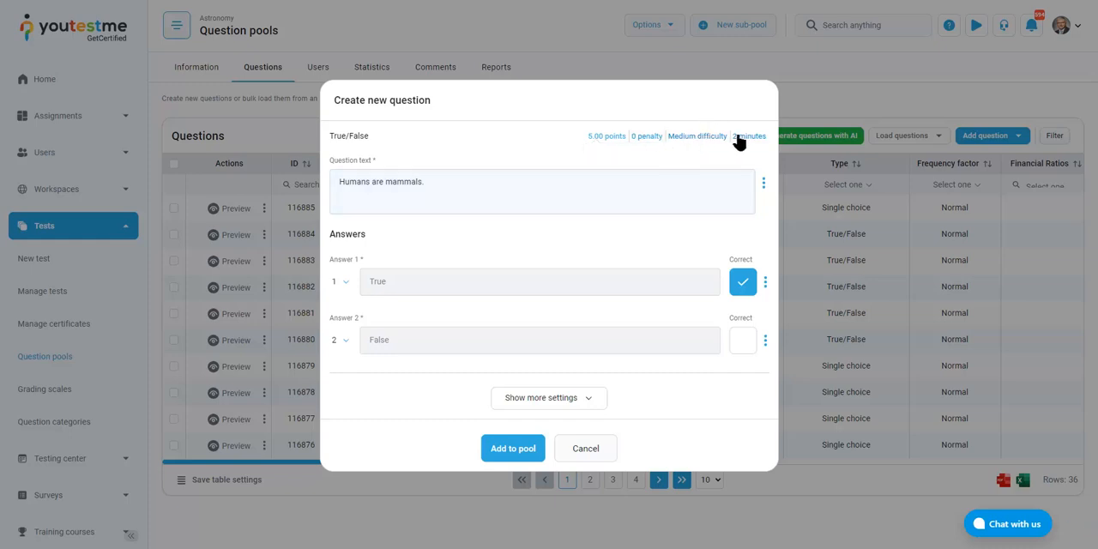
left_click(743, 137)
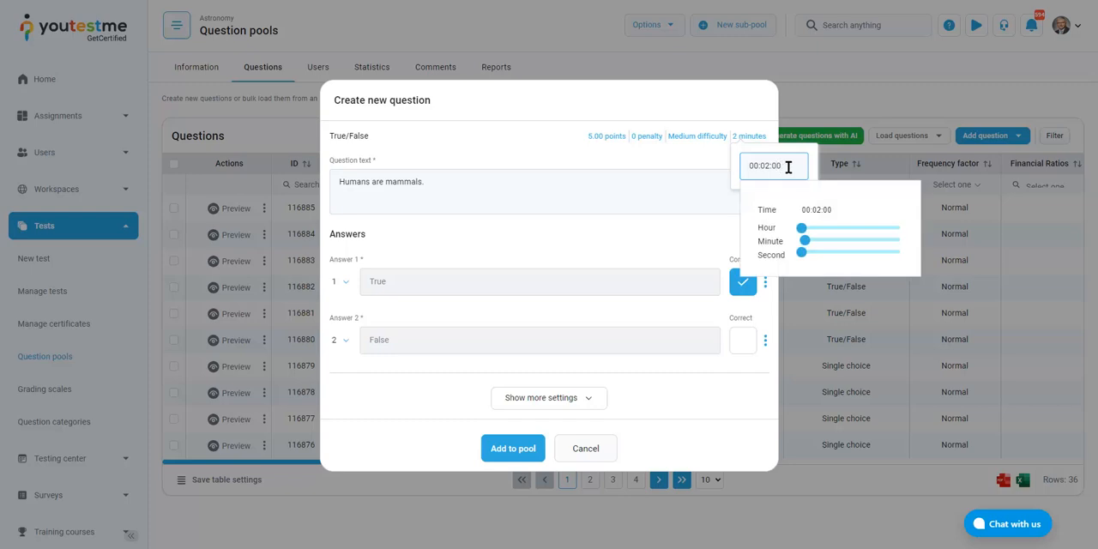
left_click(674, 157)
Set the new question's penalty to 2.00
left_click(649, 138)
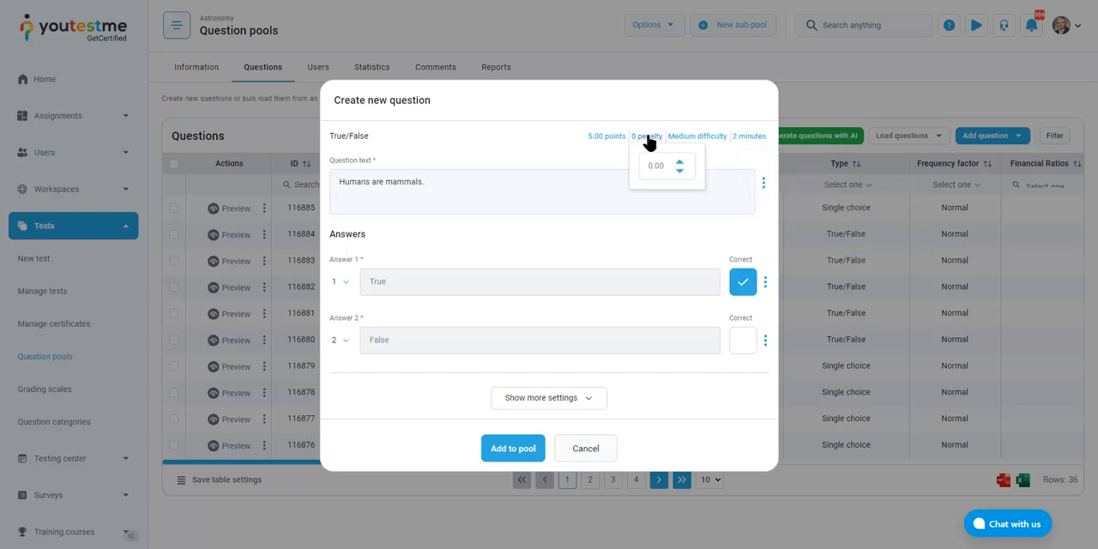
left_click(680, 163)
left_click(682, 166)
left_click(501, 150)
Expand the new question's additional settings and examine the grading, branching, frequency and difficulty options without changing them
left_click(585, 403)
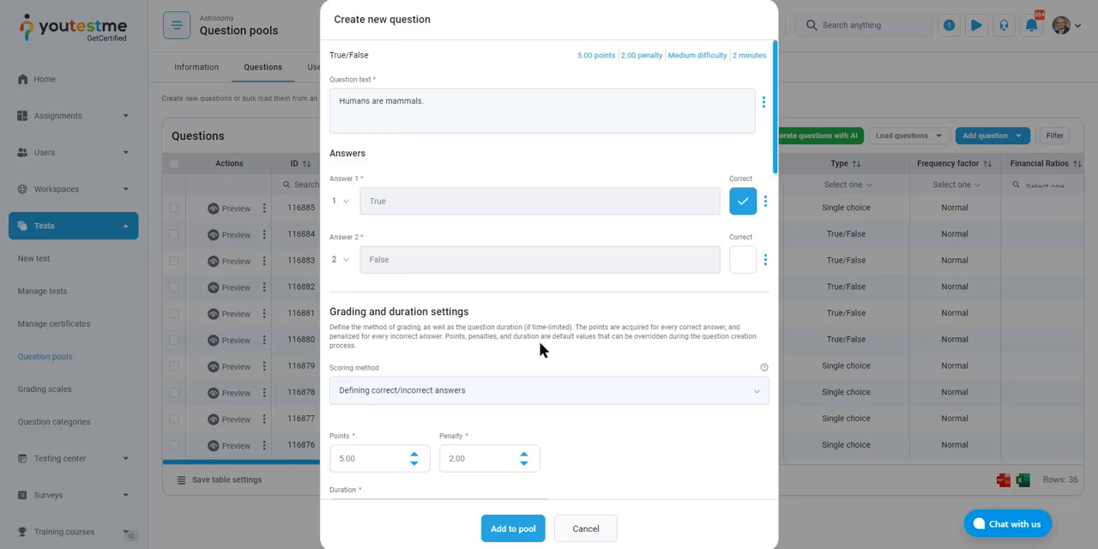
scroll(579, 319, "down", 2)
scroll(578, 322, "down", 5)
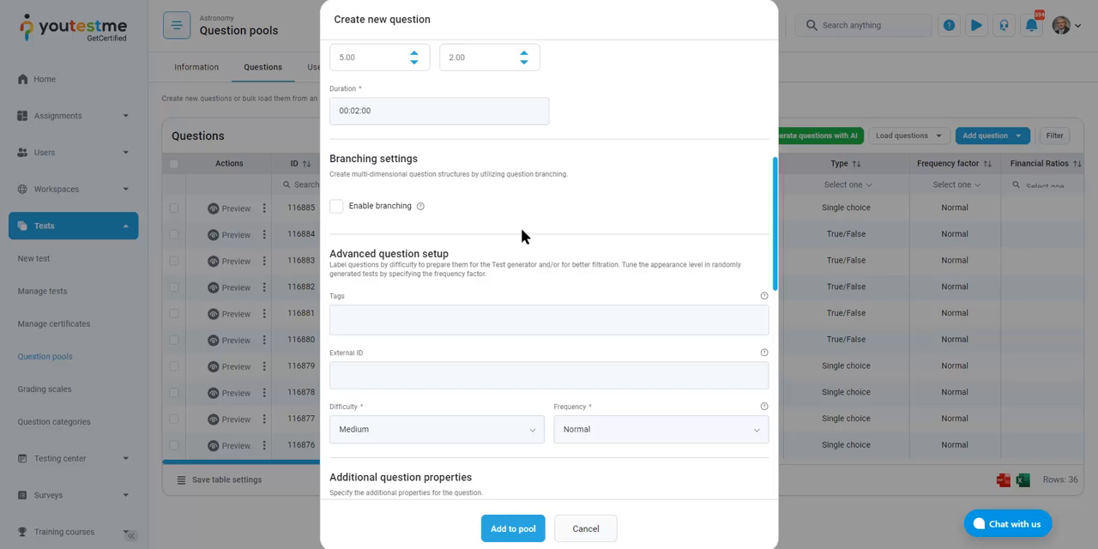
scroll(521, 227, "down", 2)
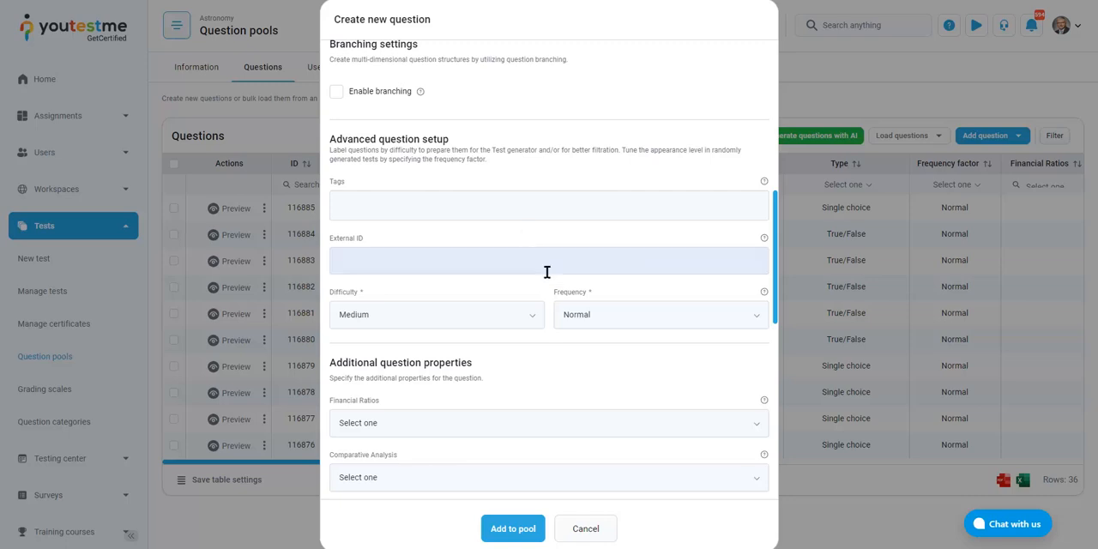
left_click(645, 332)
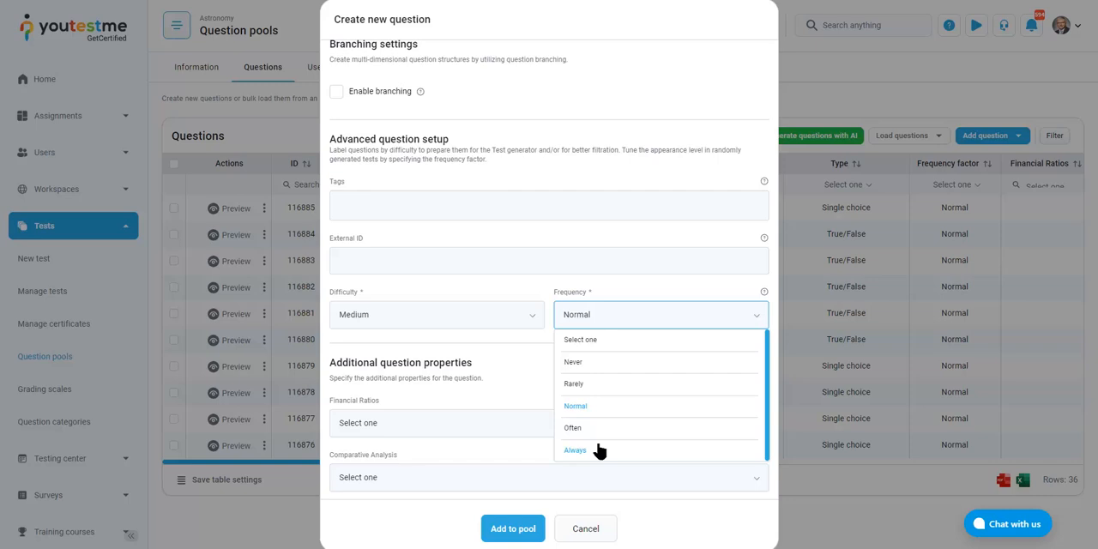
left_click(514, 276)
left_click(507, 317)
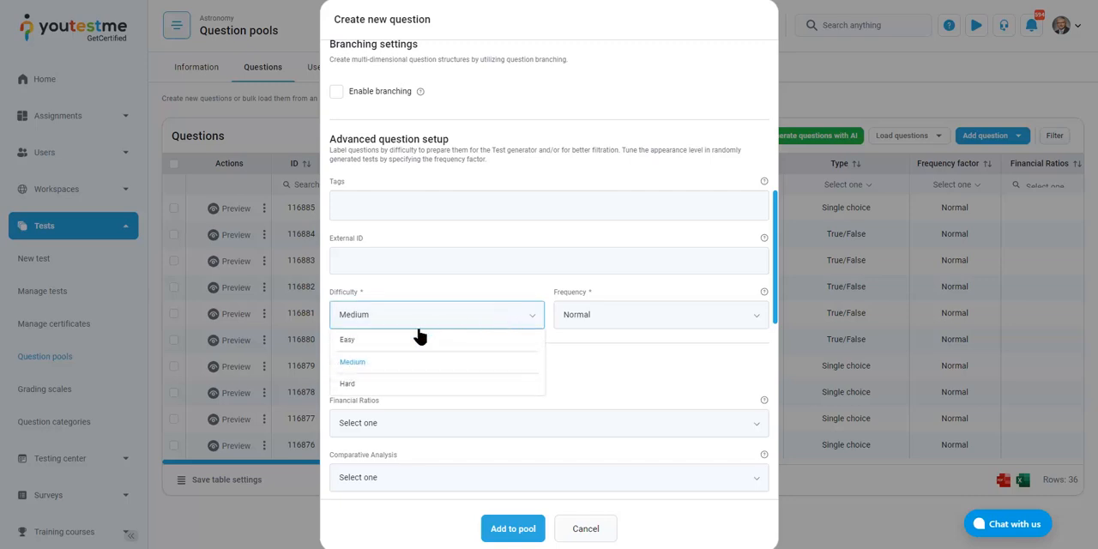
left_click(519, 324)
Examine the new question's additional properties, including Financial Ratios, Comparative Analysis and Trend Analysis, without selecting any values
scroll(519, 325, "down", 2)
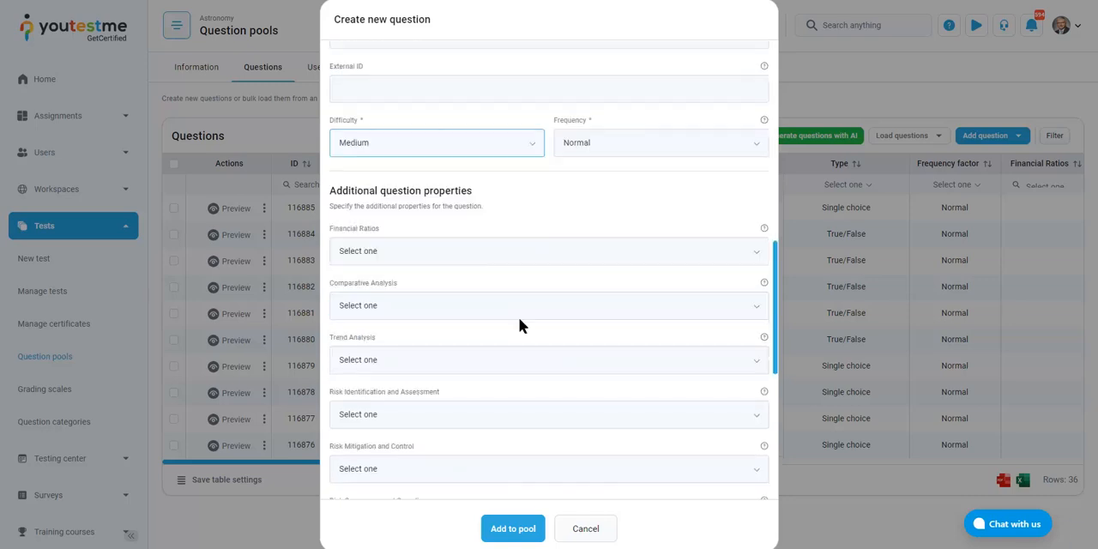
scroll(519, 325, "down", 1)
scroll(520, 324, "down", 1)
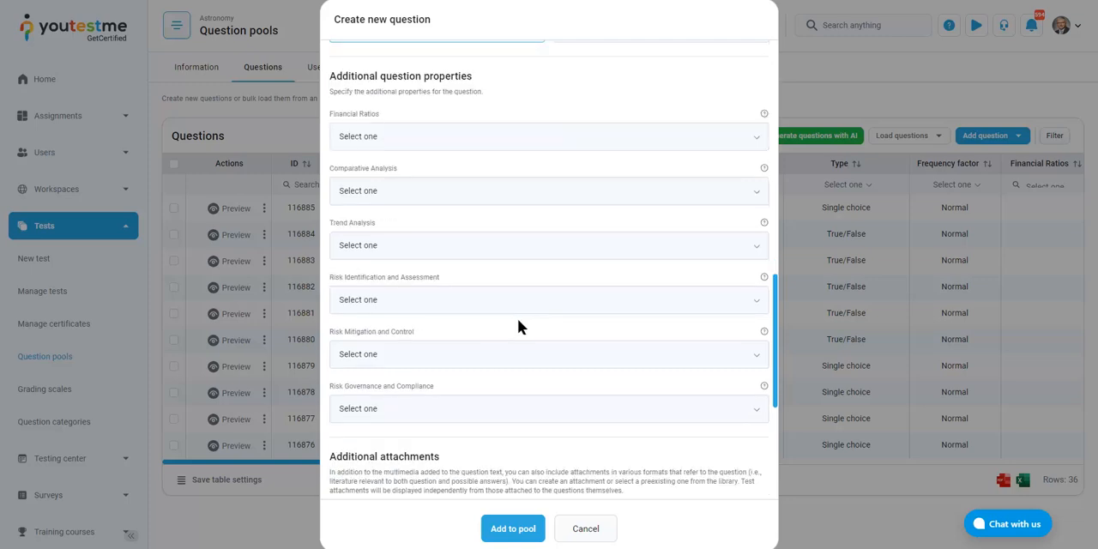
left_click_drag(472, 75, 388, 87)
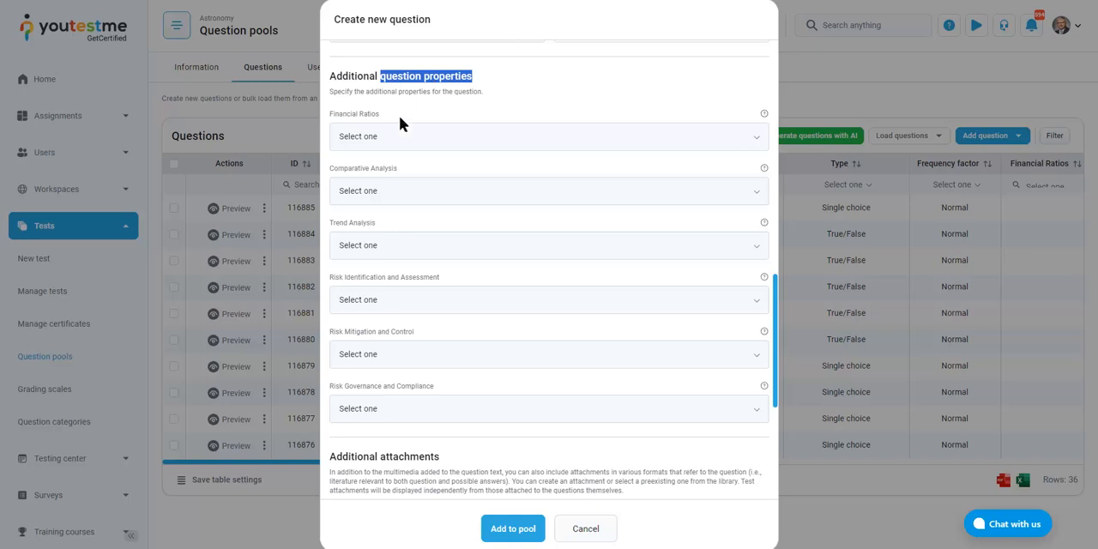
left_click(406, 138)
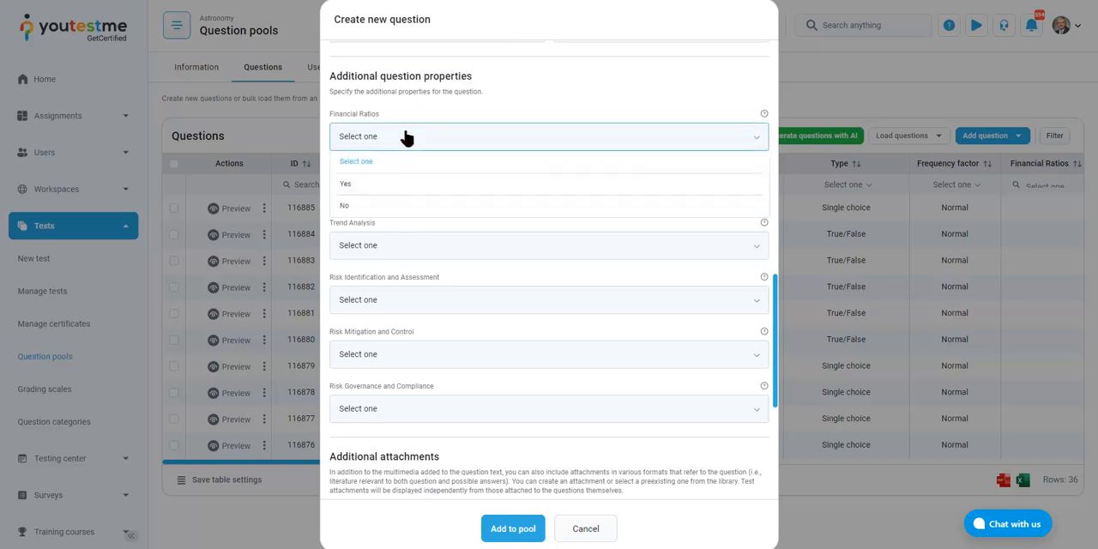
left_click(407, 139)
left_click(443, 195)
left_click(463, 197)
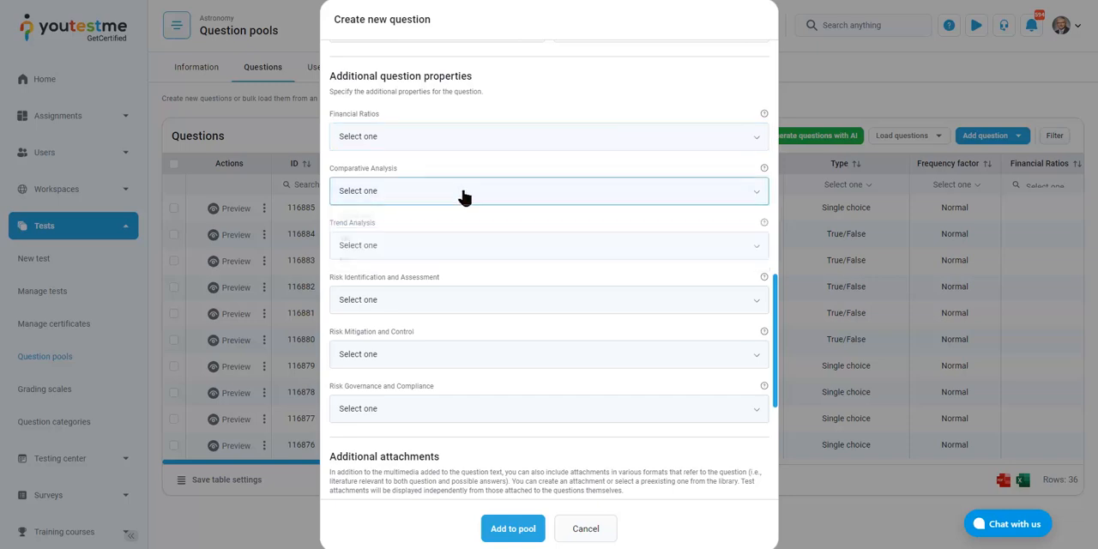
left_click(470, 249)
left_click(505, 262)
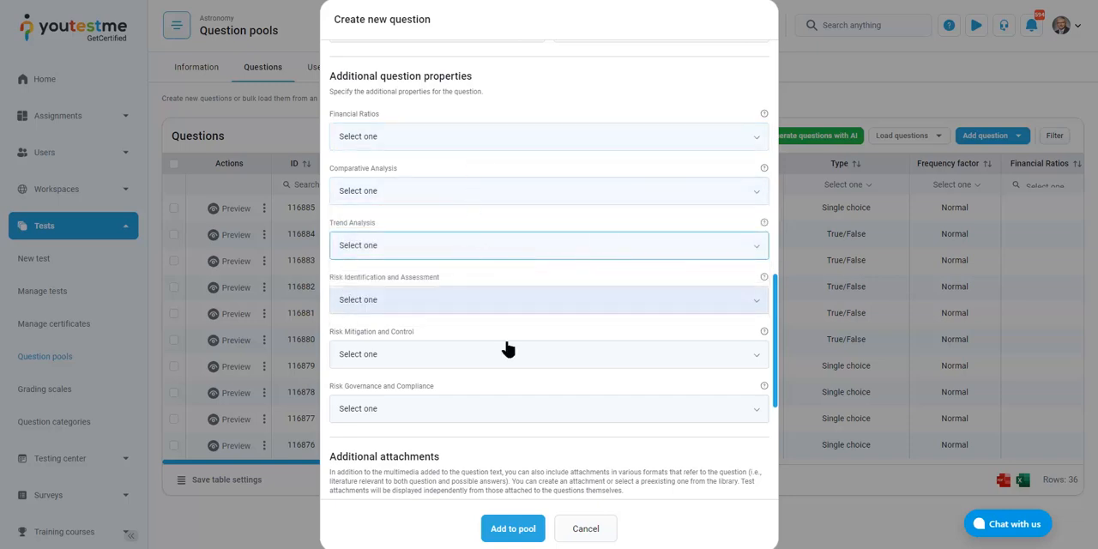
Review the remaining risk properties and the Additional attachments section of the new question
scroll(726, 341, "down", 1)
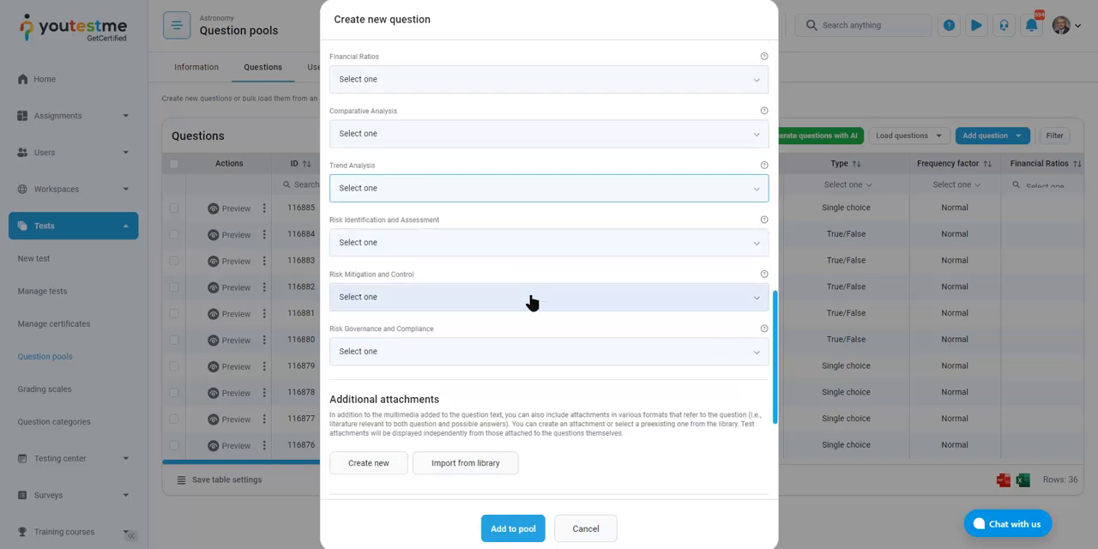
scroll(530, 301, "down", 2)
left_click_drag(344, 290, 431, 288)
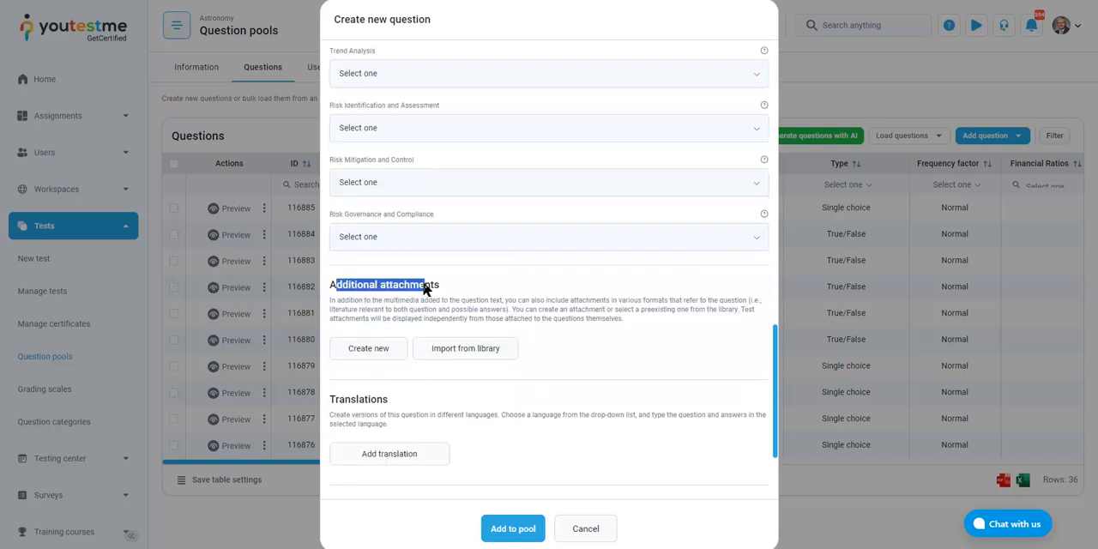
double_click(427, 288)
left_click(466, 283)
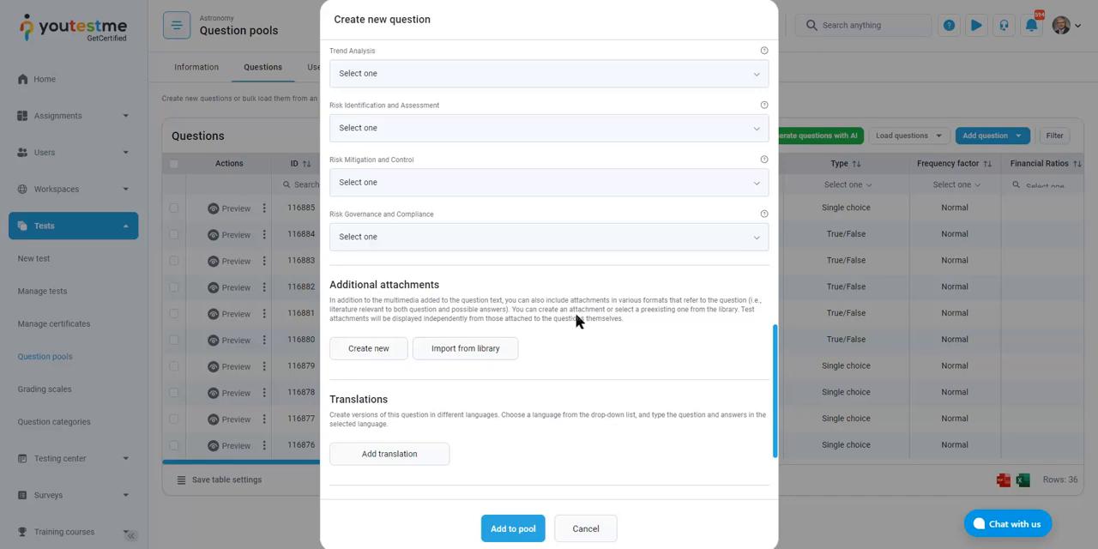
Start a translation of the new question and choose French as its language
scroll(576, 319, "down", 1)
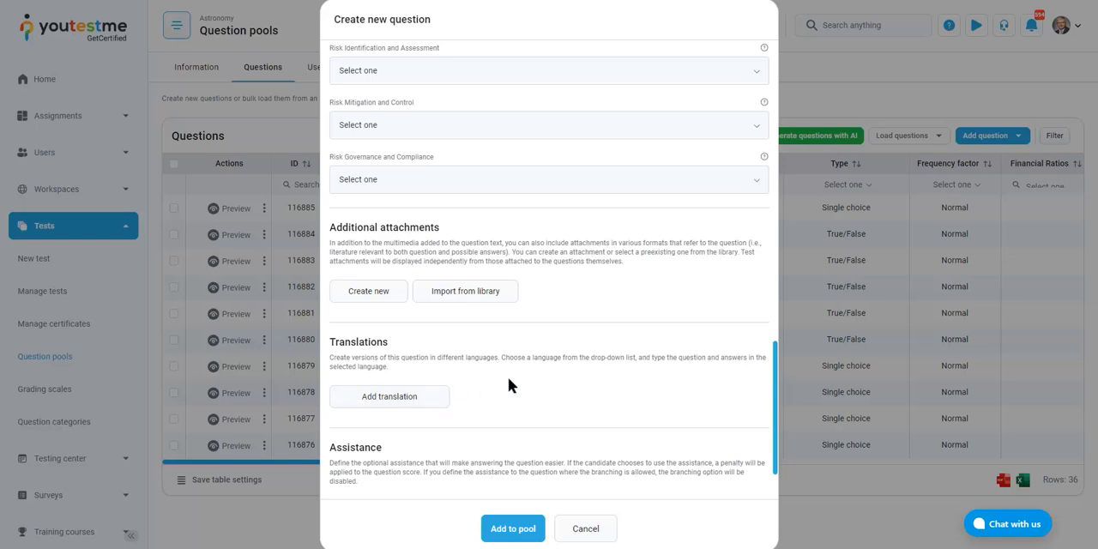
left_click(391, 405)
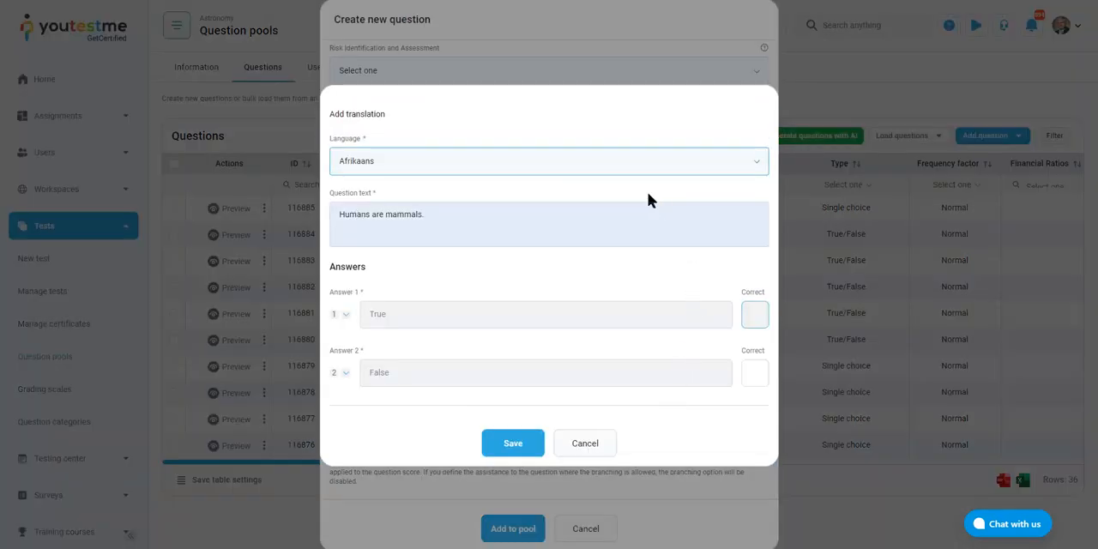
left_click(637, 169)
scroll(507, 230, "down", 1)
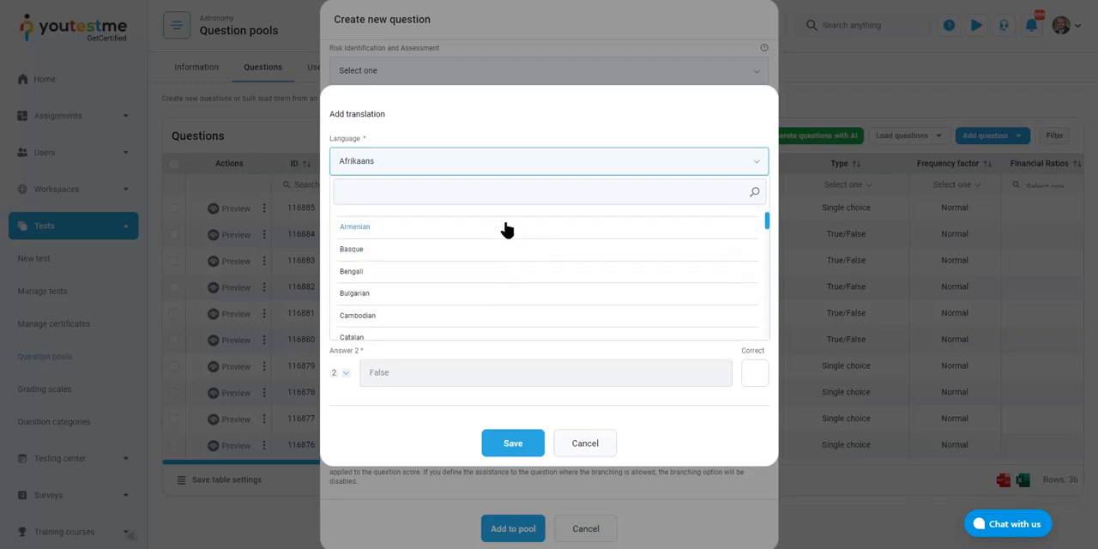
left_click(492, 194)
type("frw")
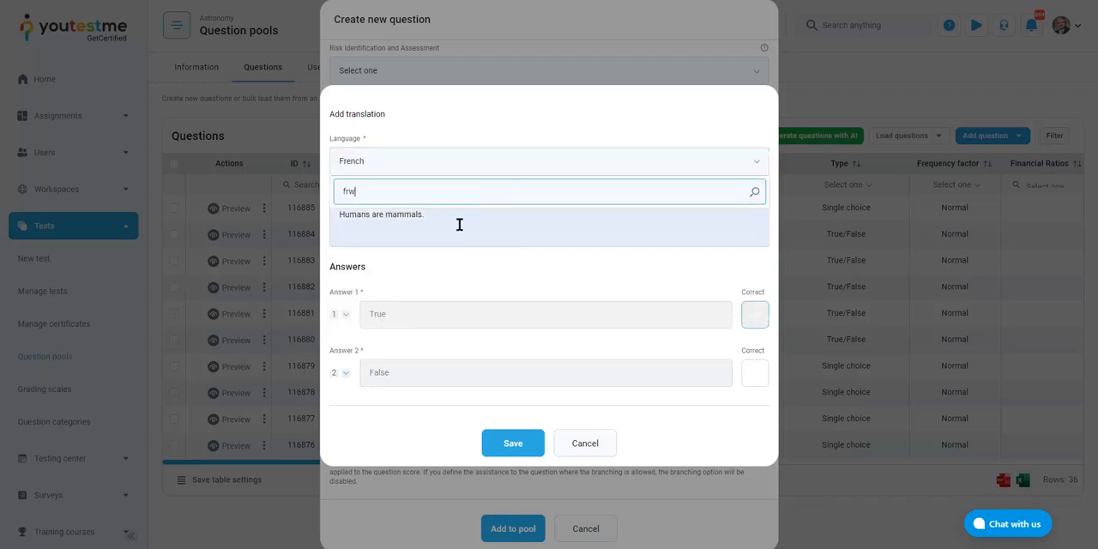
key("BackSpace")
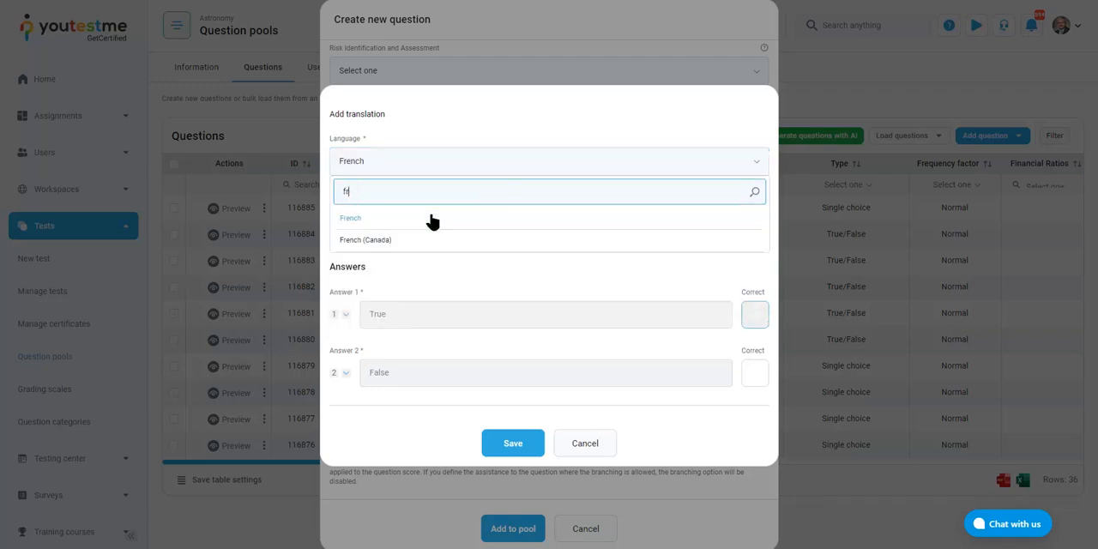
left_click(432, 215)
Replace the translation's question text with "Les humains sont des mammifères." and save the translation
left_click_drag(478, 217, 268, 207)
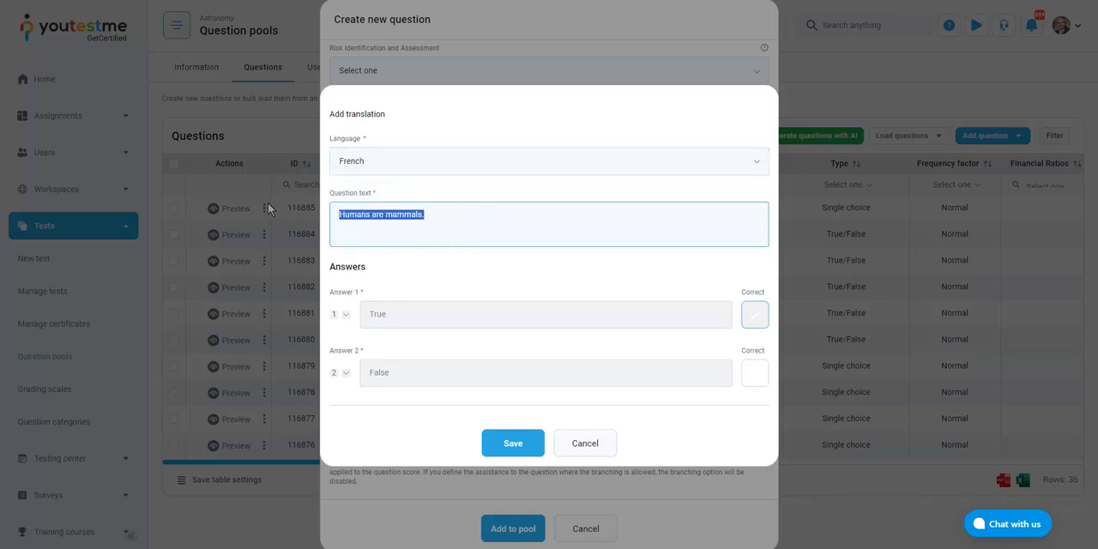
type("Les humains sont des mammifères.")
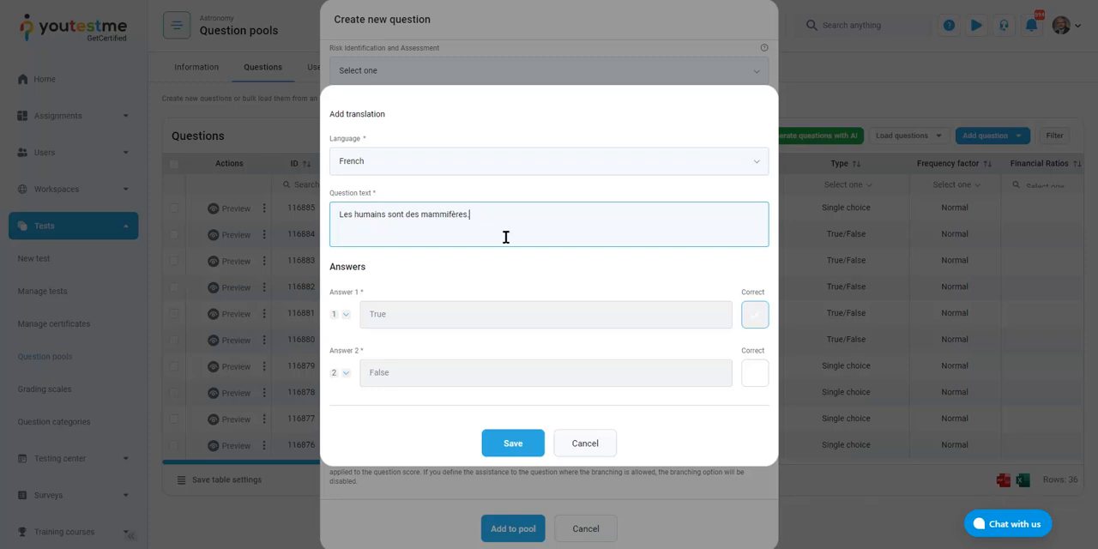
type(".")
left_click_drag(467, 218, 255, 237)
left_click_drag(578, 231, 259, 179)
left_click(526, 235)
left_click_drag(525, 235, 485, 224)
left_click(523, 226)
left_click(509, 445)
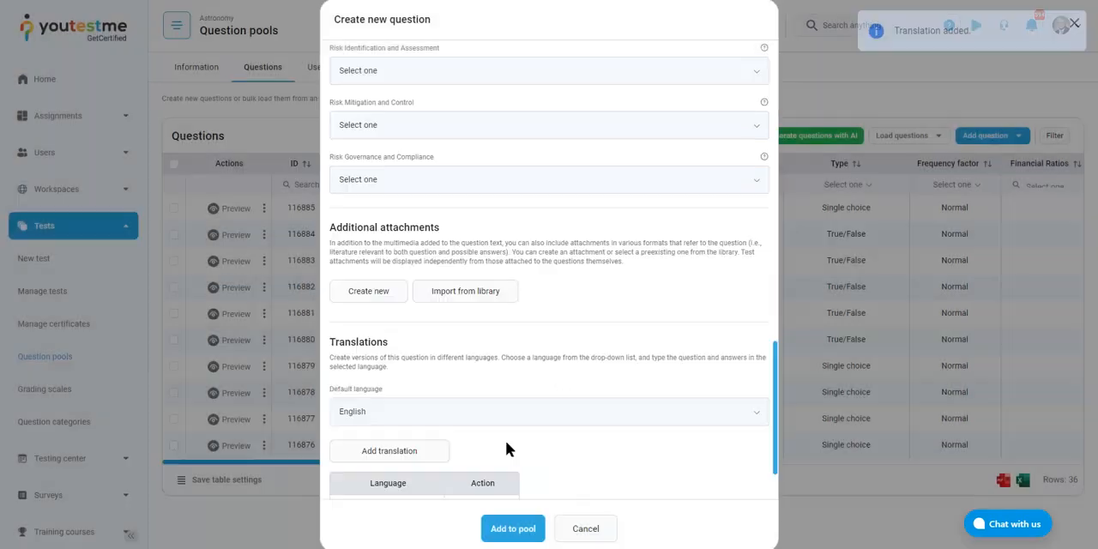
Inspect the Translations section and the available assistance types for the new question without adding any assistance
scroll(569, 342, "down", 2)
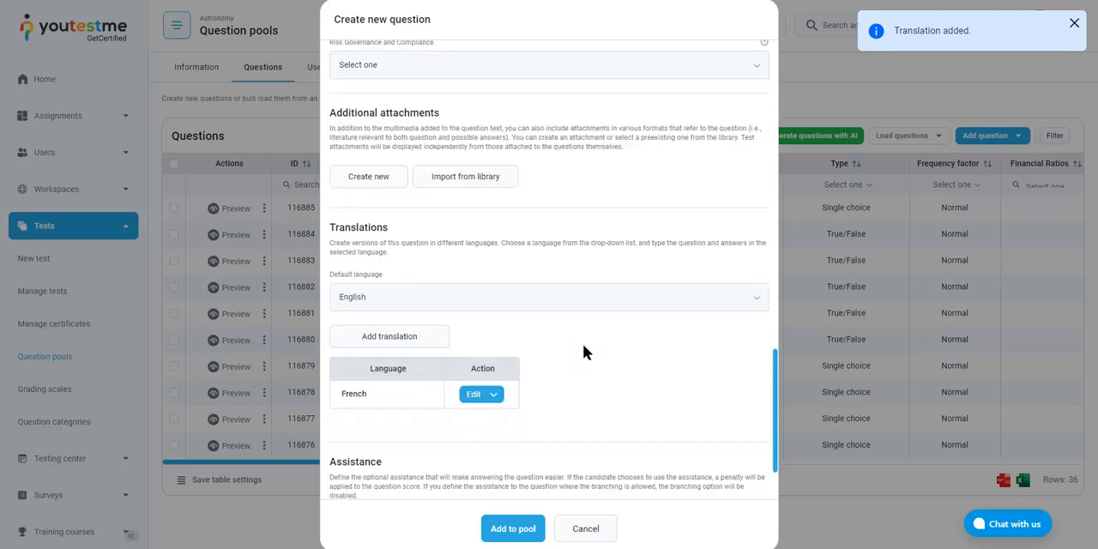
scroll(684, 347, "down", 2)
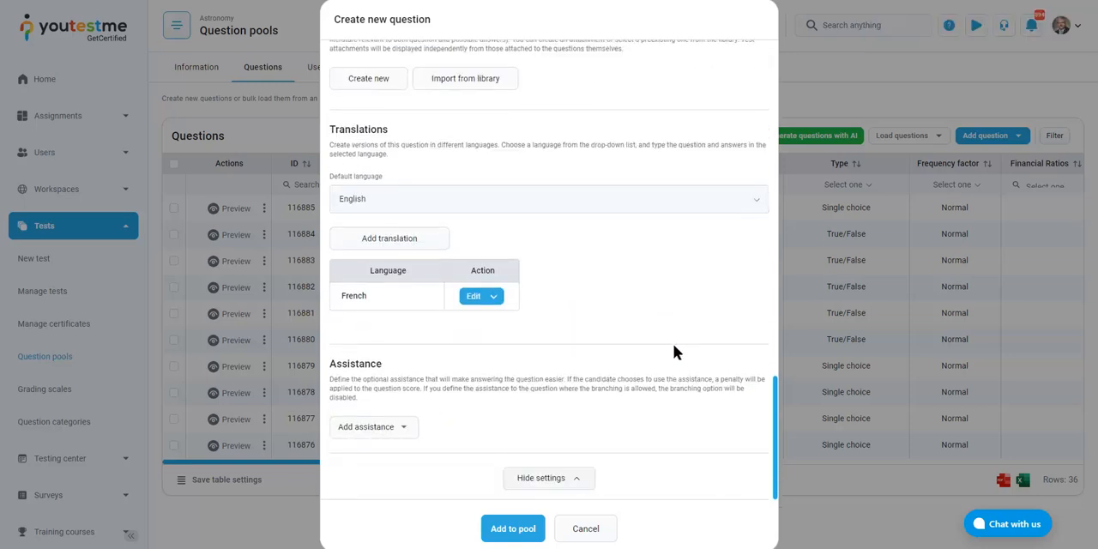
left_click(400, 434)
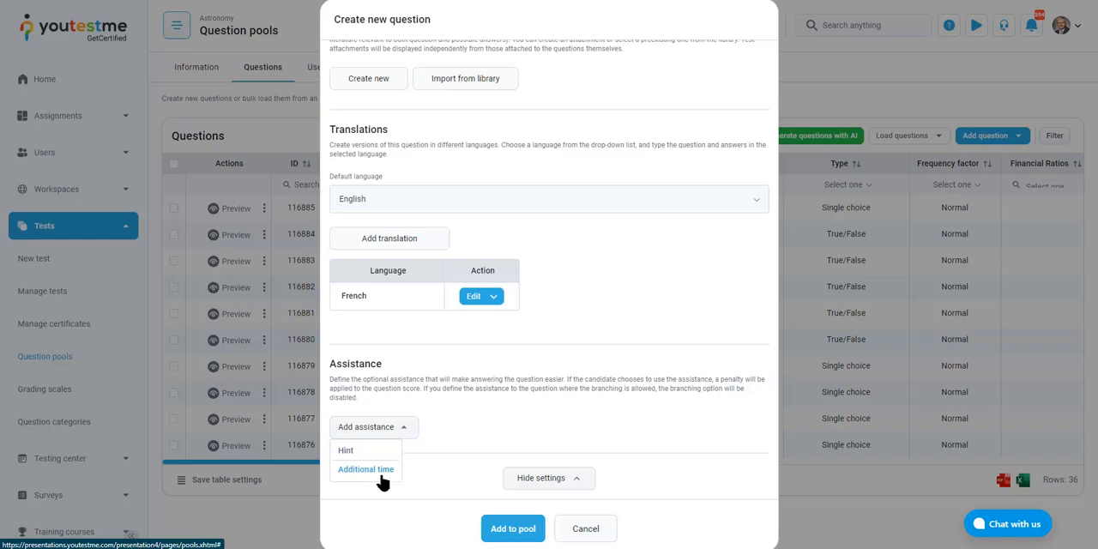
left_click(390, 429)
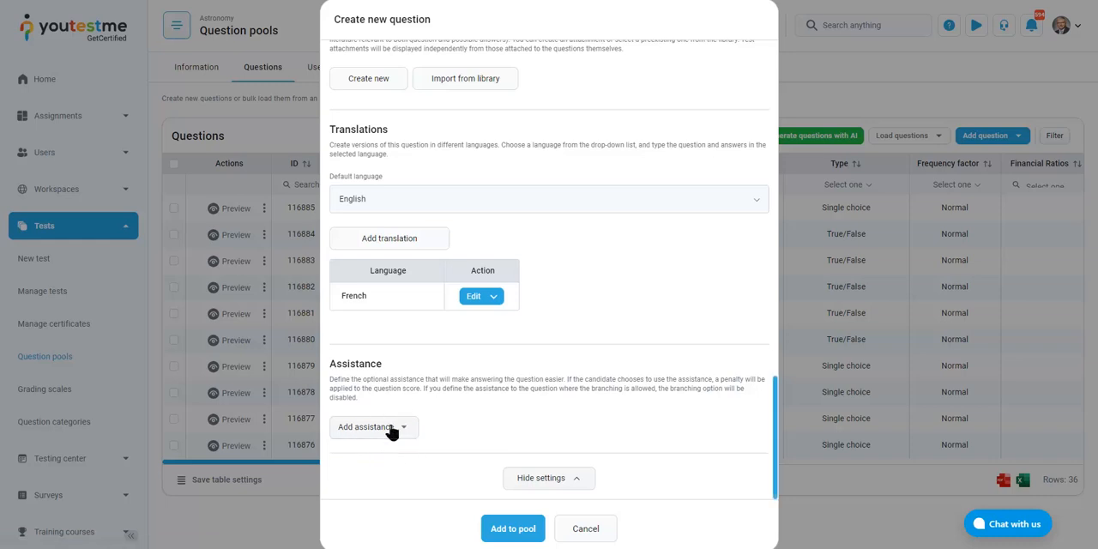
Add the new True/False question to the Astronomy pool and preview "Humans are mammals." from the question list
left_click(485, 528)
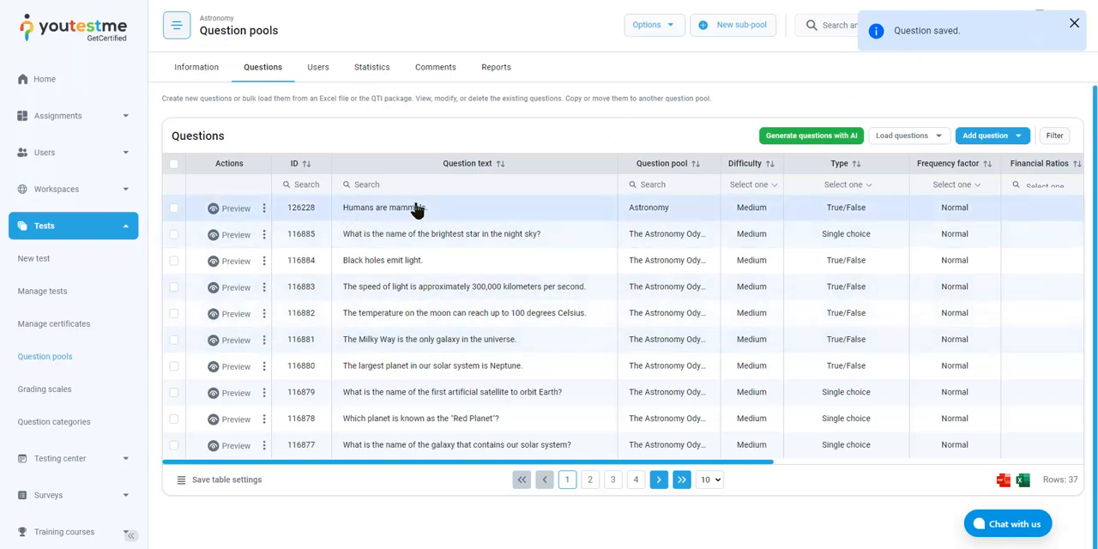
left_click(220, 208)
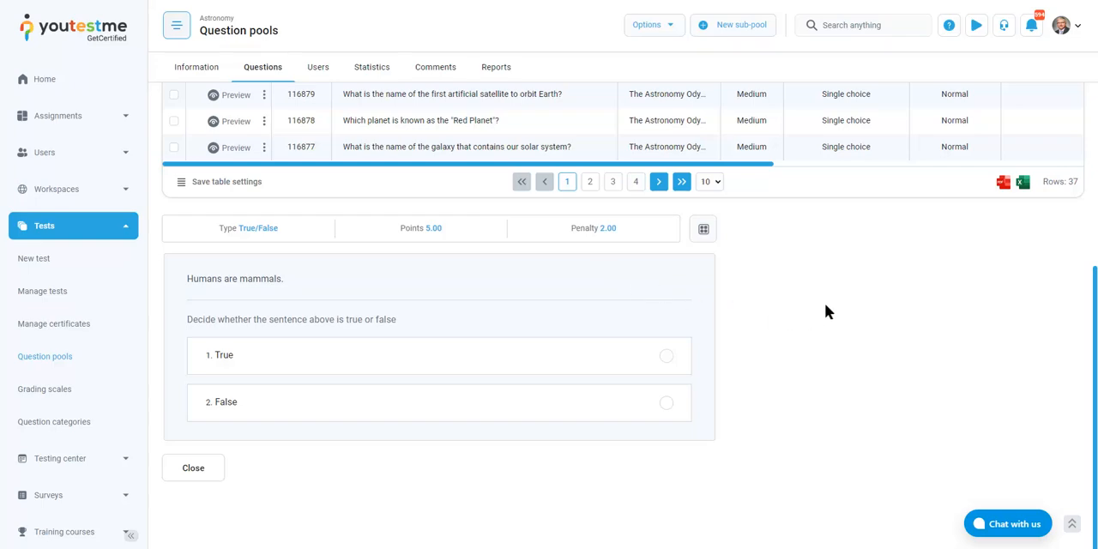
scroll(825, 303, "up", 4)
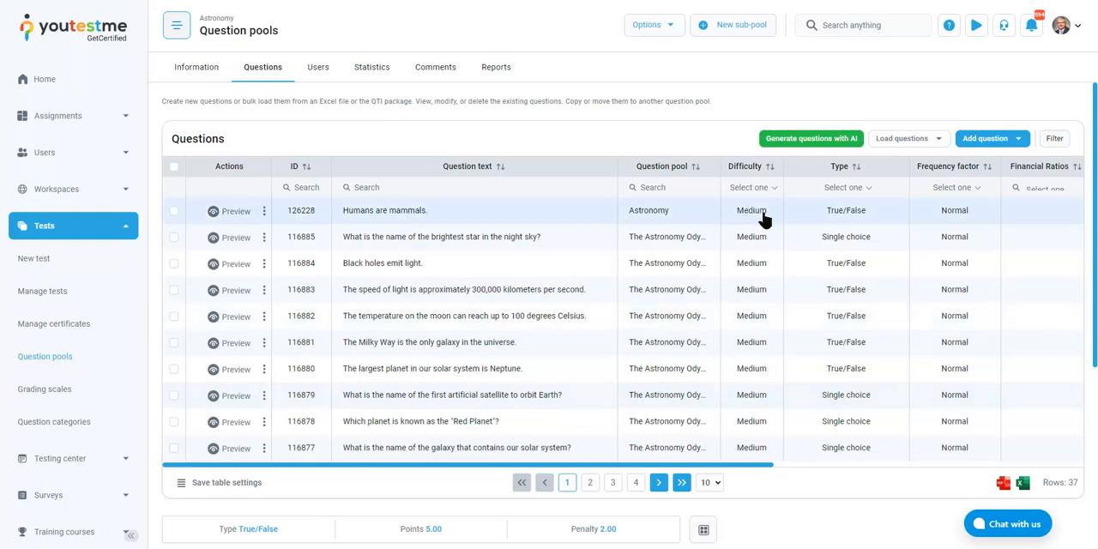
Start generating questions with AI for the Astronomy pool and choose Single choice as the question type
left_click(792, 139)
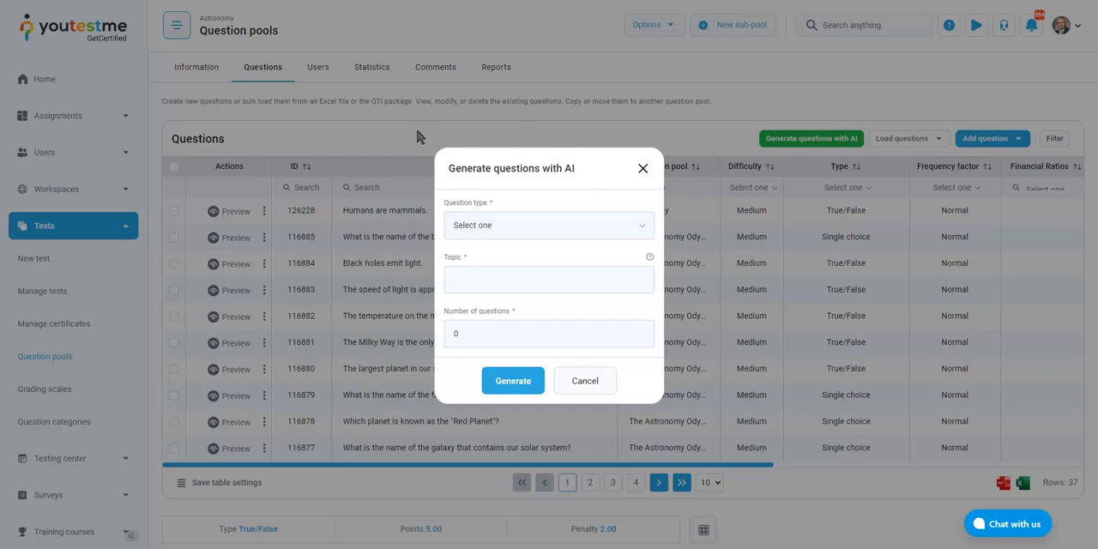
left_click(629, 237)
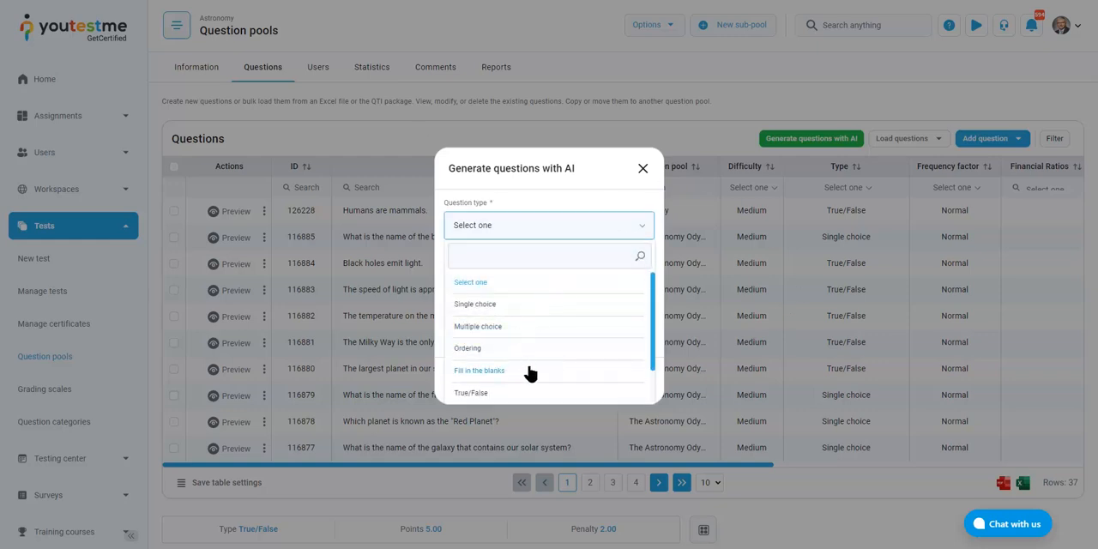
scroll(531, 316, "down", 3)
scroll(503, 343, "up", 3)
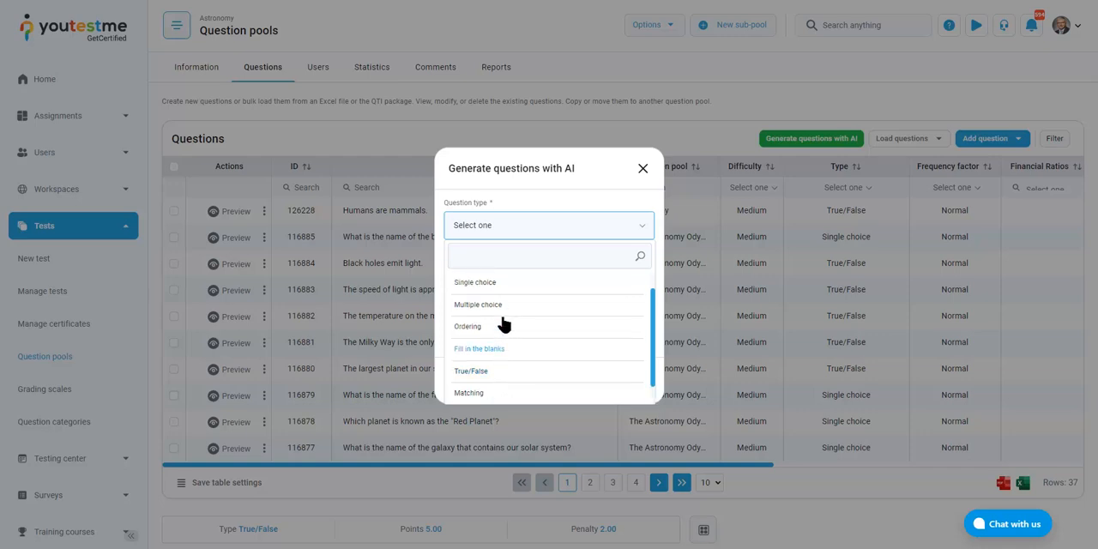
left_click(477, 305)
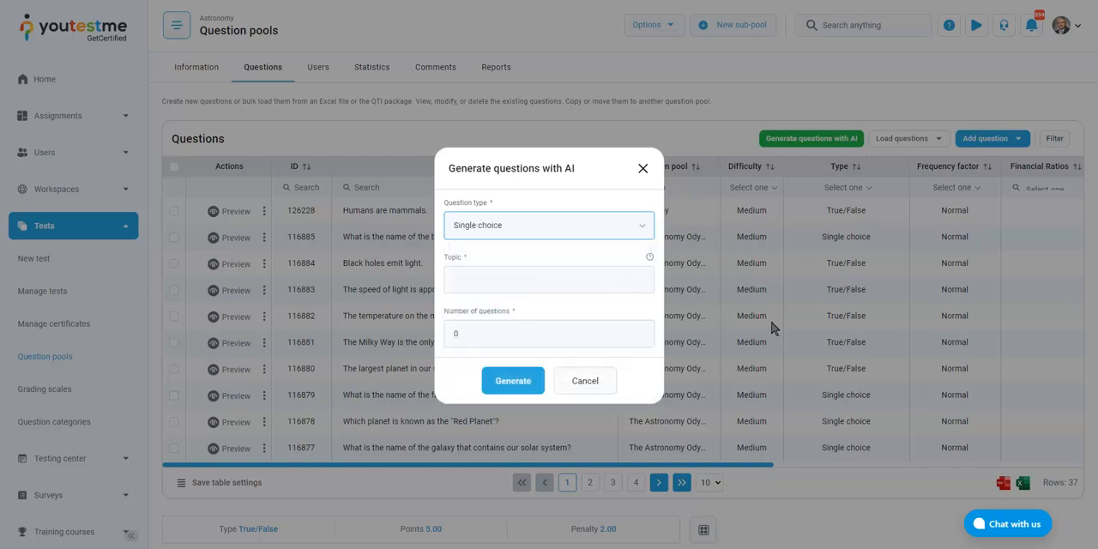
Set the topic to Astronomy and the number of questions to 5, and generate the single choice questions
left_click(488, 286)
type("Astronomy")
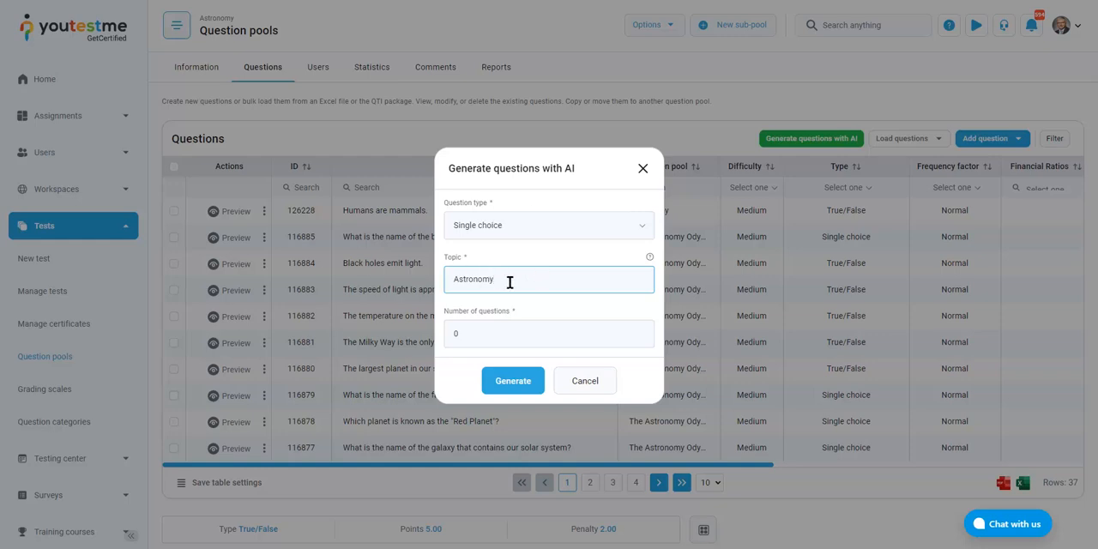
left_click_drag(510, 282, 429, 286)
left_click(573, 284)
left_click(482, 336)
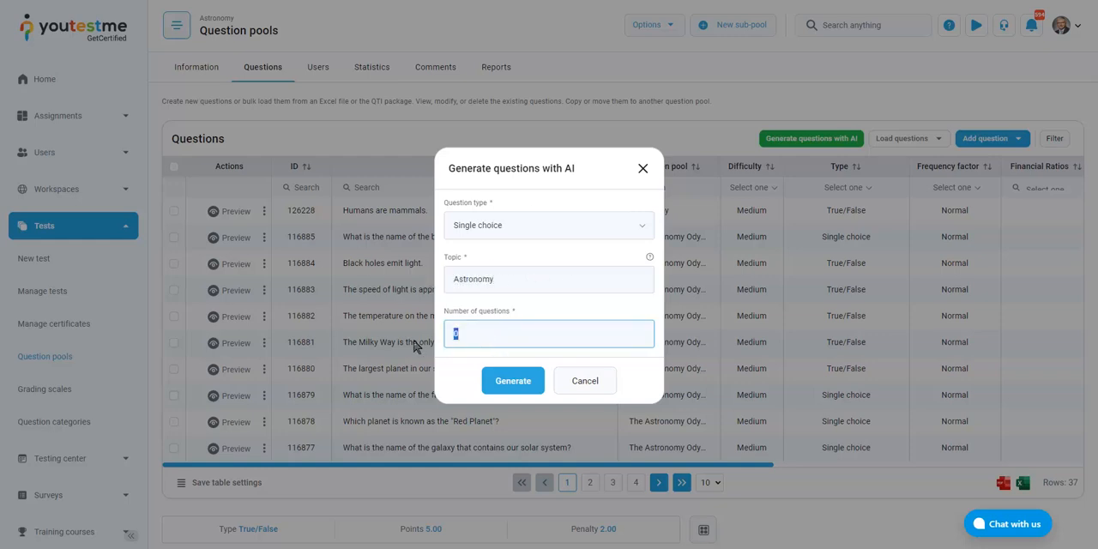
key("BackSpace")
type("5")
left_click_drag(520, 280, 434, 285)
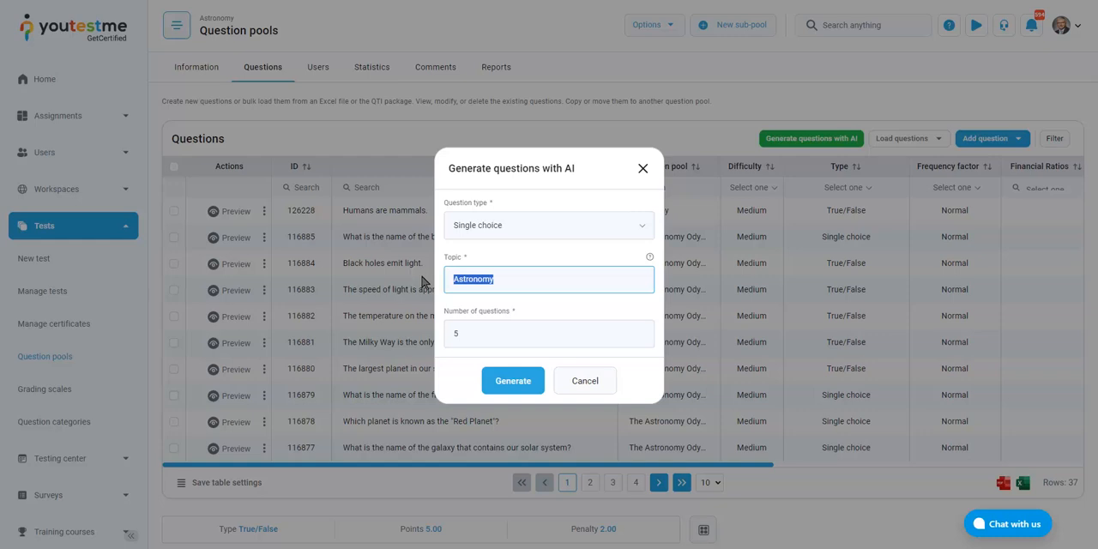
left_click(501, 288)
left_click(515, 382)
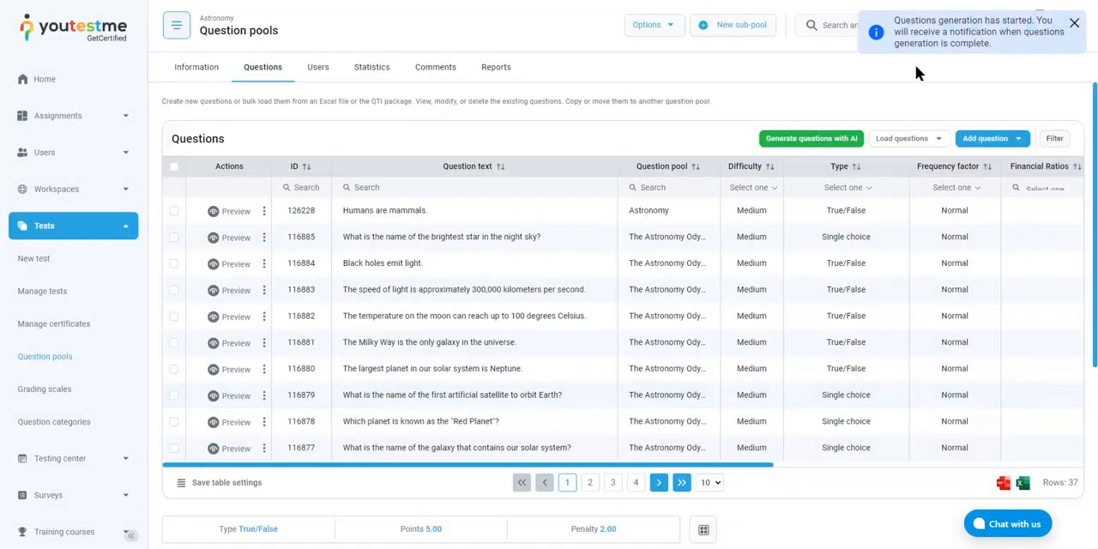
left_click_drag(891, 24, 995, 46)
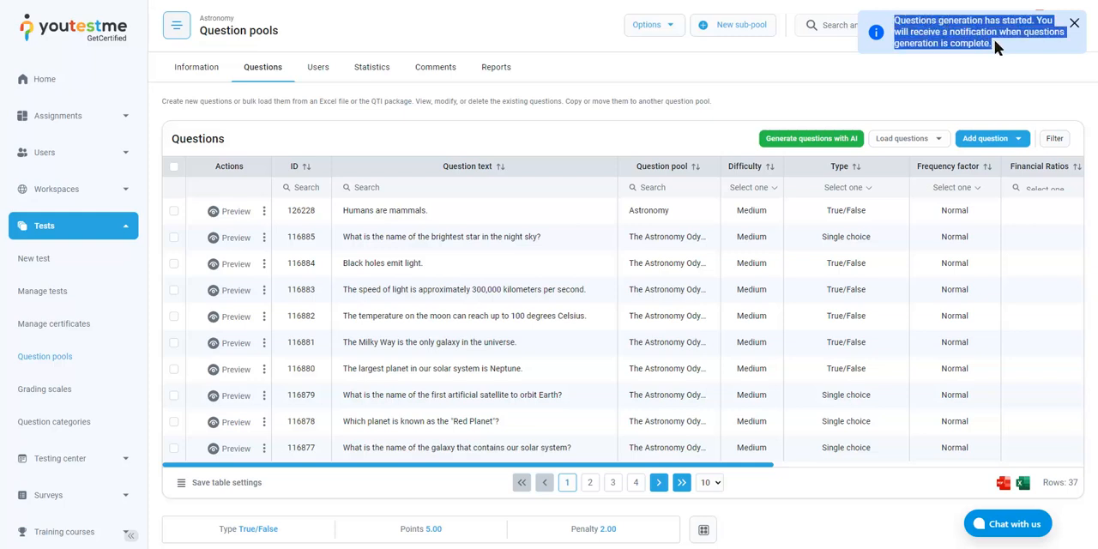
left_click(998, 41)
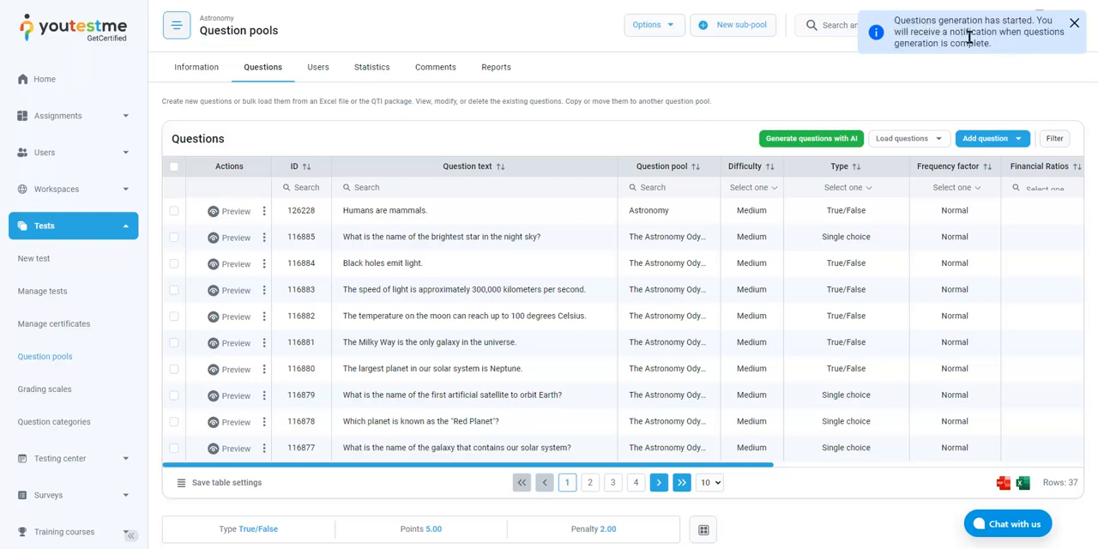
left_click_drag(942, 32, 1011, 52)
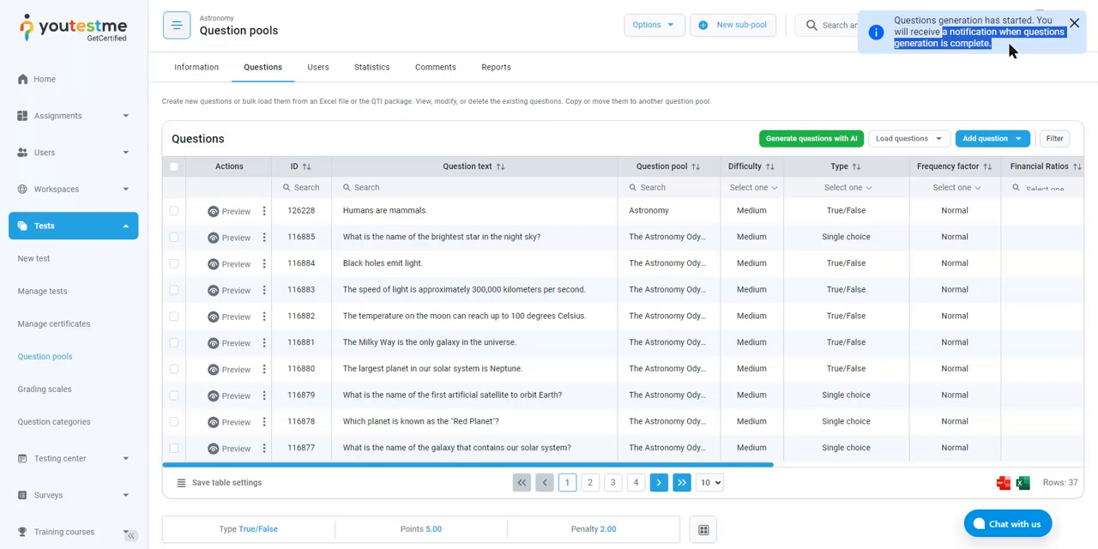
left_click(1009, 50)
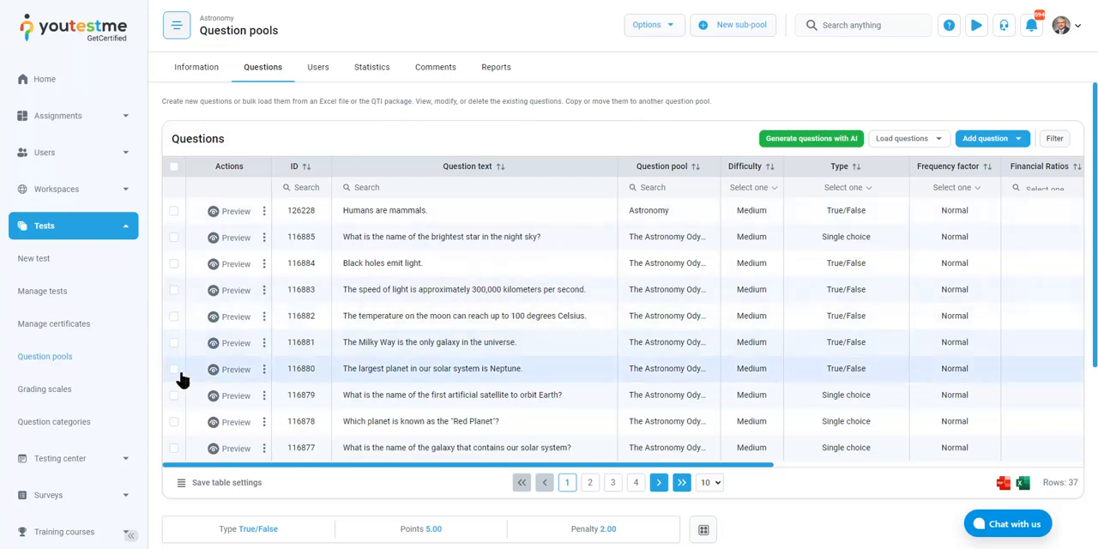
Start a new test and name it "Walkthorugh Exam", leaving the description empty
left_click(29, 267)
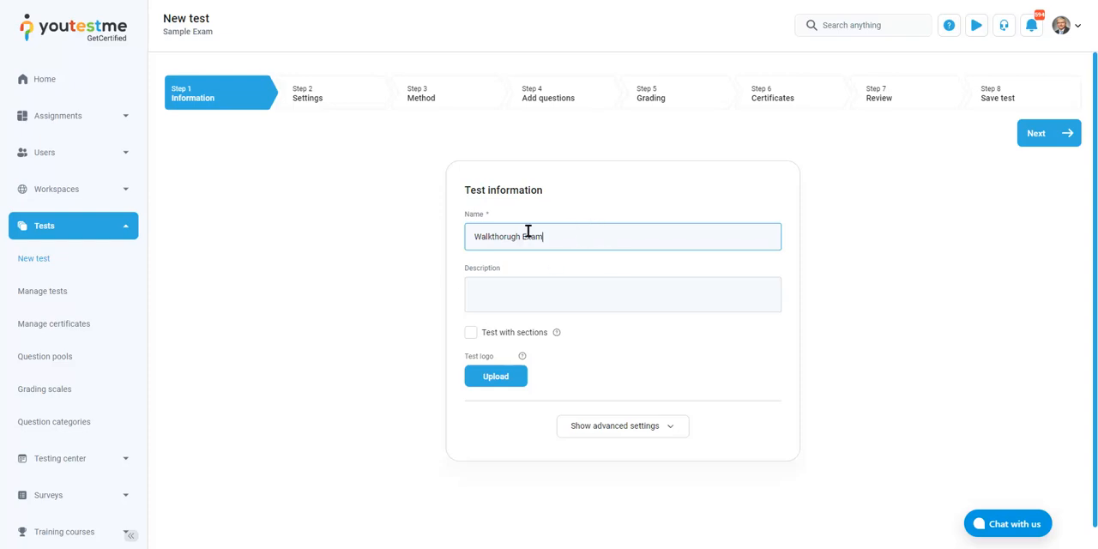
left_click(587, 303)
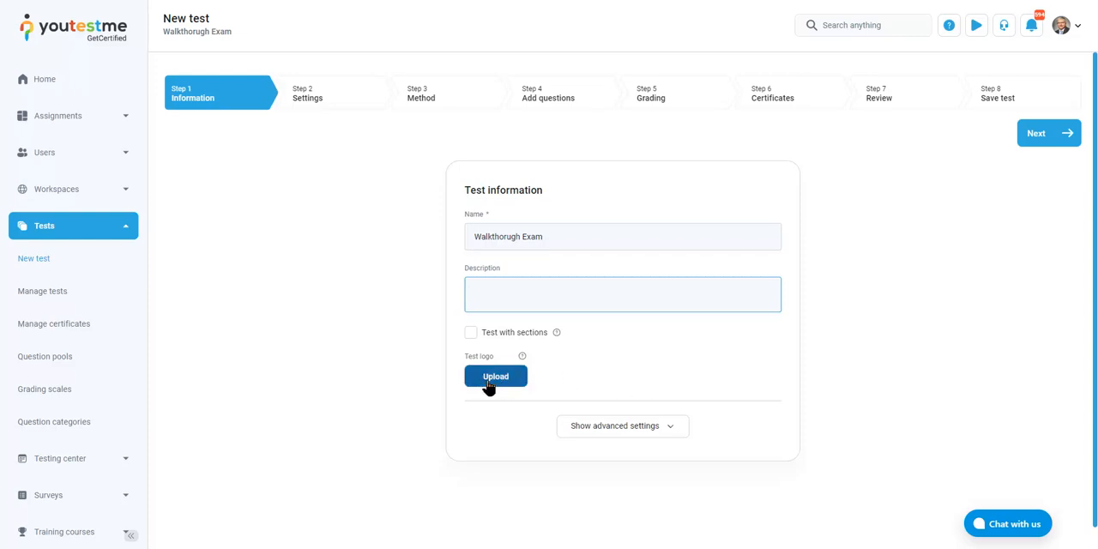
Show the advanced test information settings and examine the instructions, acknowledgment, attachments and label sections
left_click(639, 427)
scroll(687, 377, "down", 3)
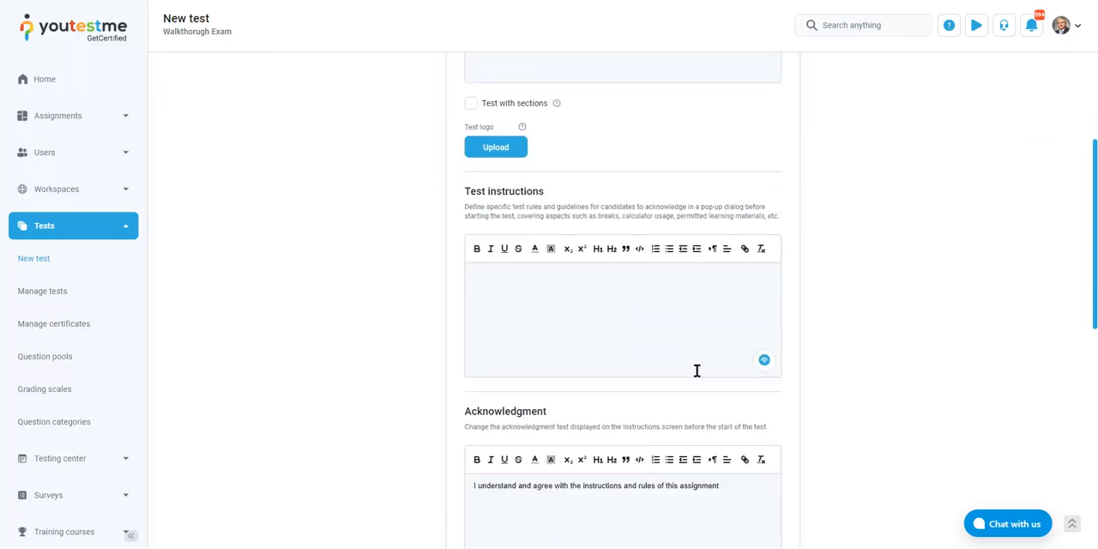
scroll(601, 326, "down", 2)
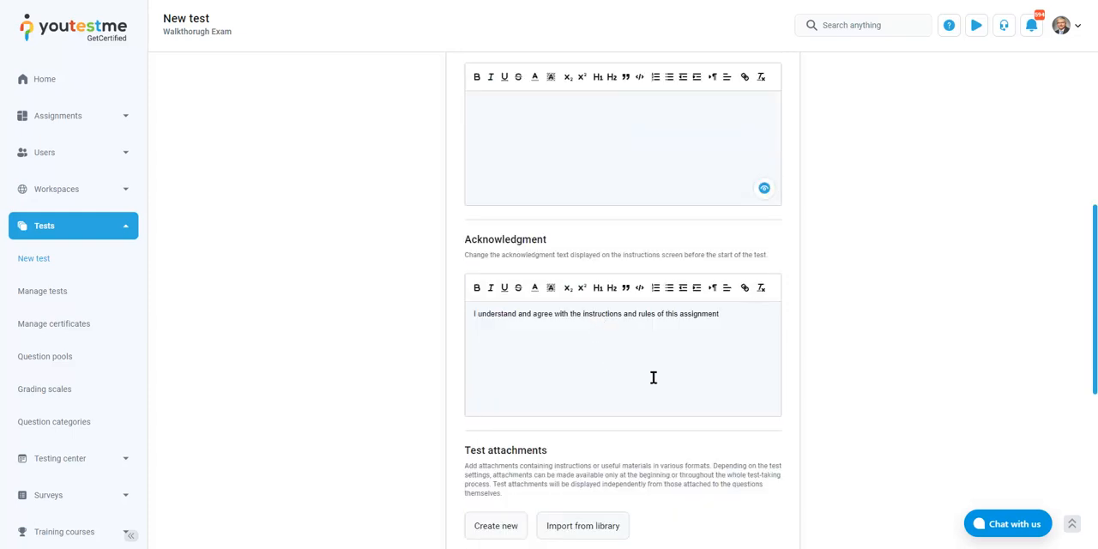
left_click_drag(692, 314, 727, 317)
left_click(760, 323)
scroll(798, 319, "down", 2)
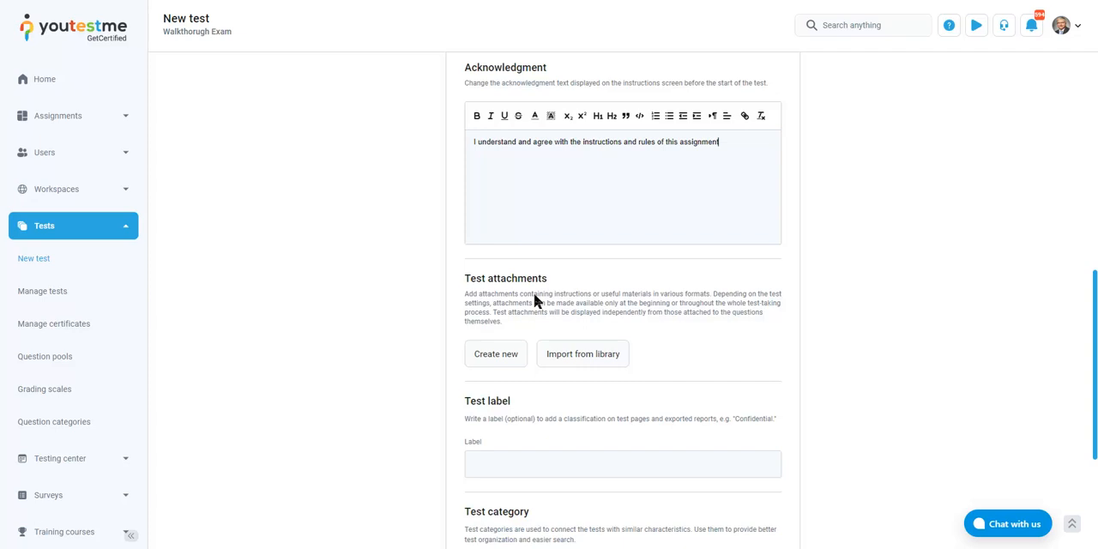
scroll(534, 294, "down", 1)
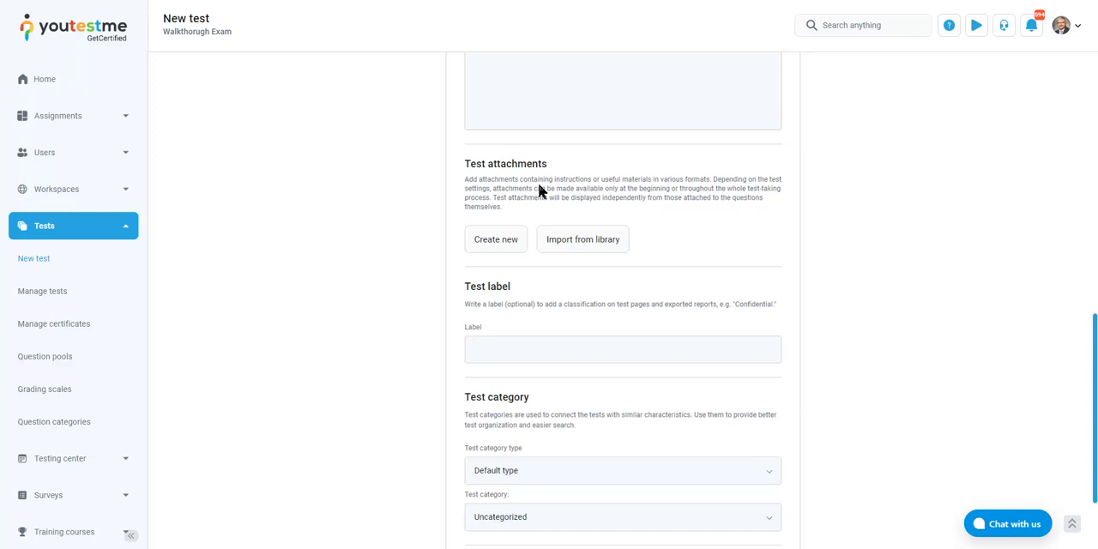
scroll(615, 172, "down", 2)
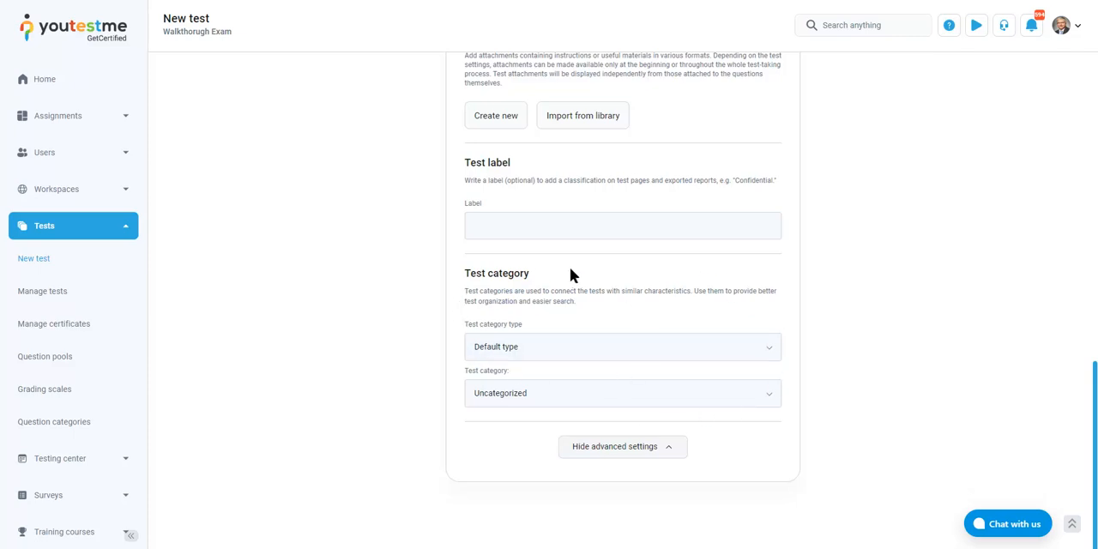
Examine the available test category types and test categories without changing them, and hide the advanced settings
left_click_drag(465, 274, 542, 273)
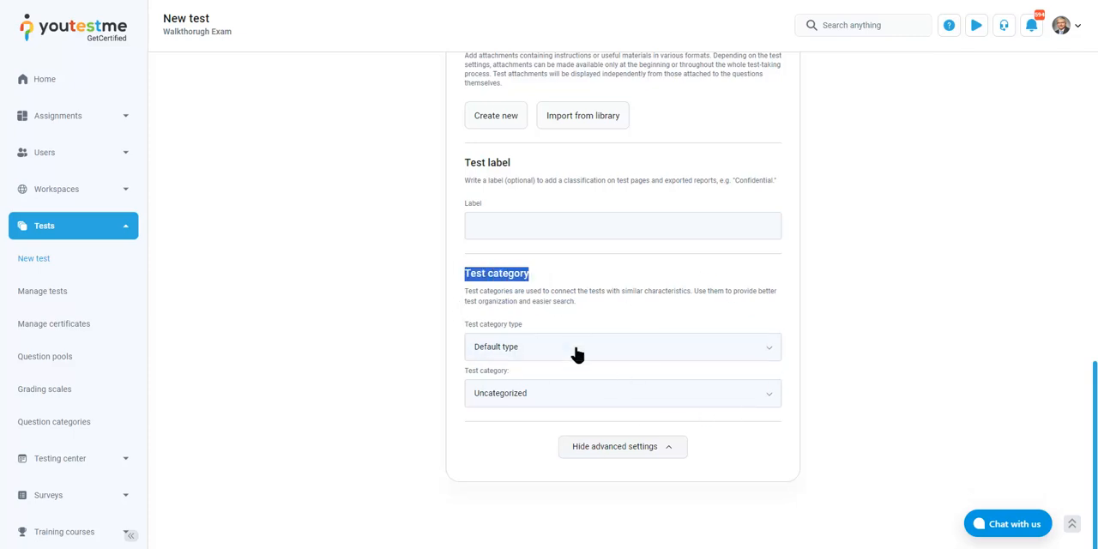
left_click(635, 287)
left_click(633, 344)
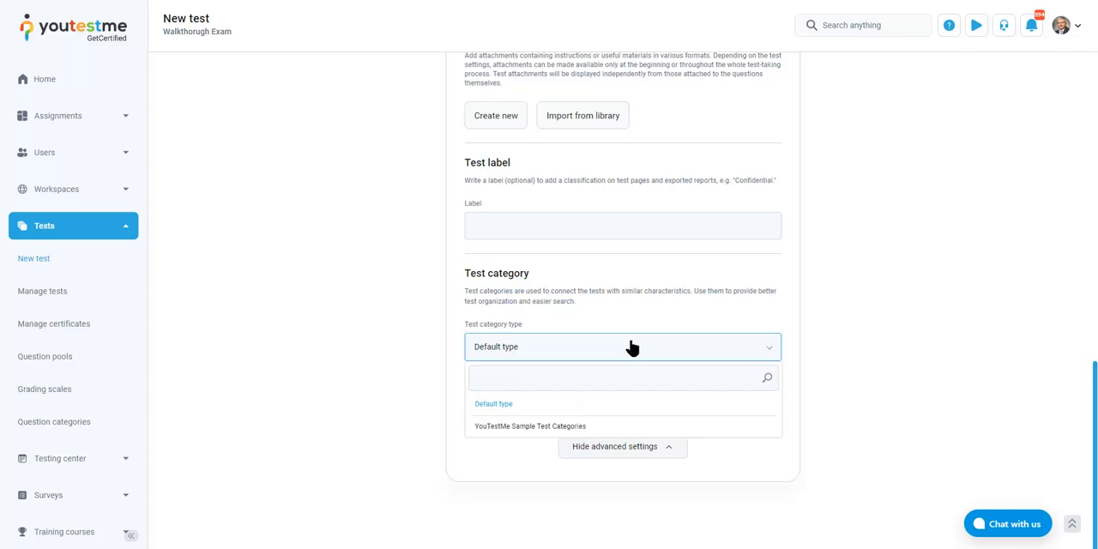
left_click(632, 343)
left_click(593, 399)
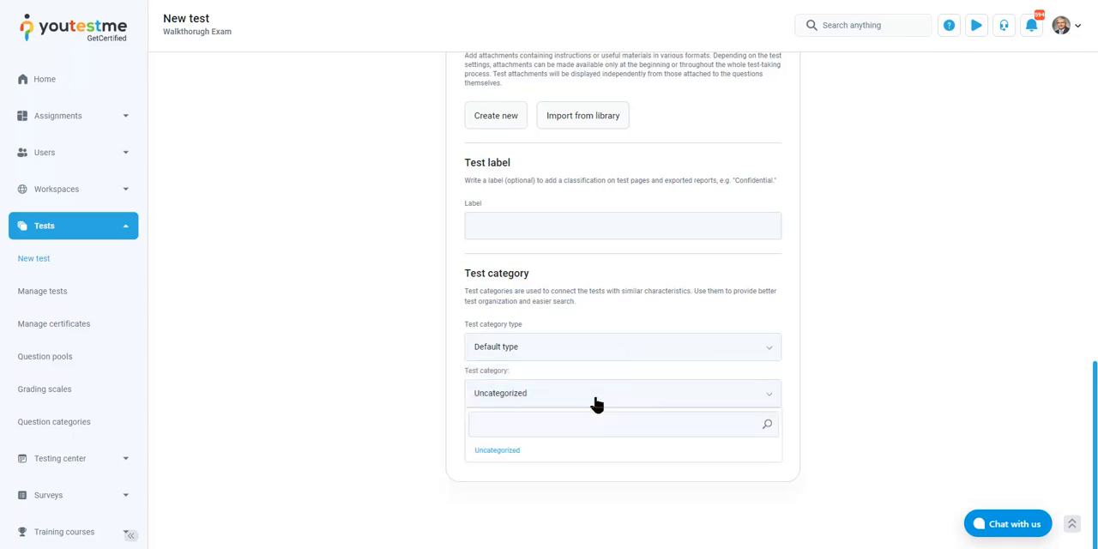
left_click(593, 400)
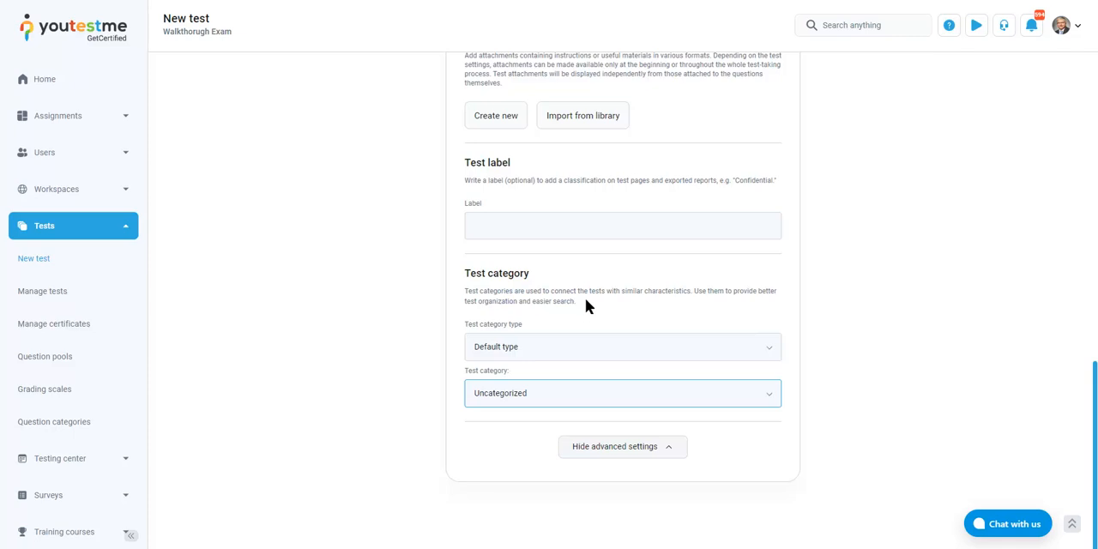
left_click(592, 450)
scroll(623, 448, "up", 3)
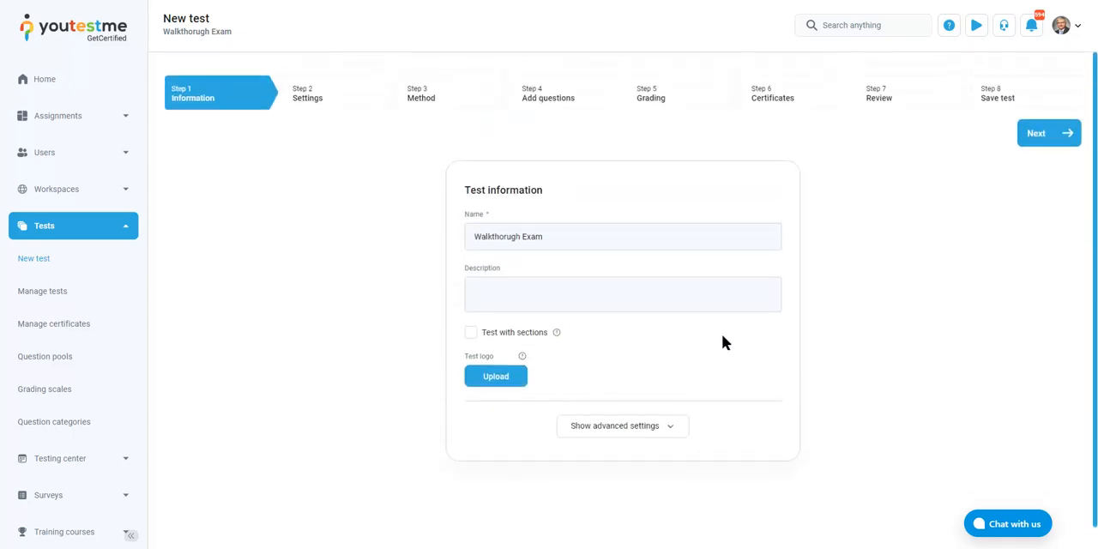
Proceed to the test settings and set the duration type to Time to answer all questions with a total duration of 01:00:00
left_click(1038, 139)
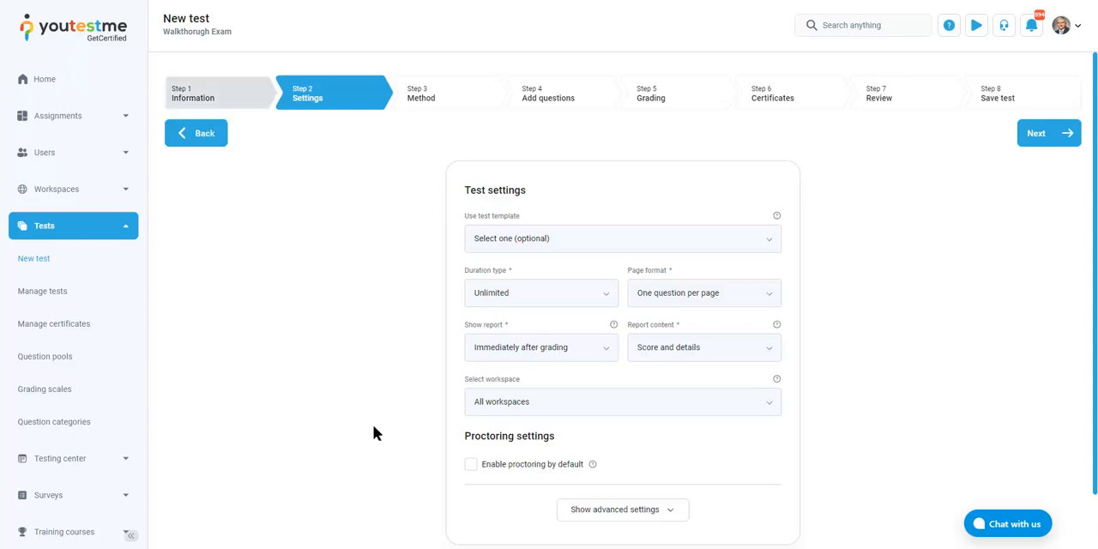
left_click(590, 298)
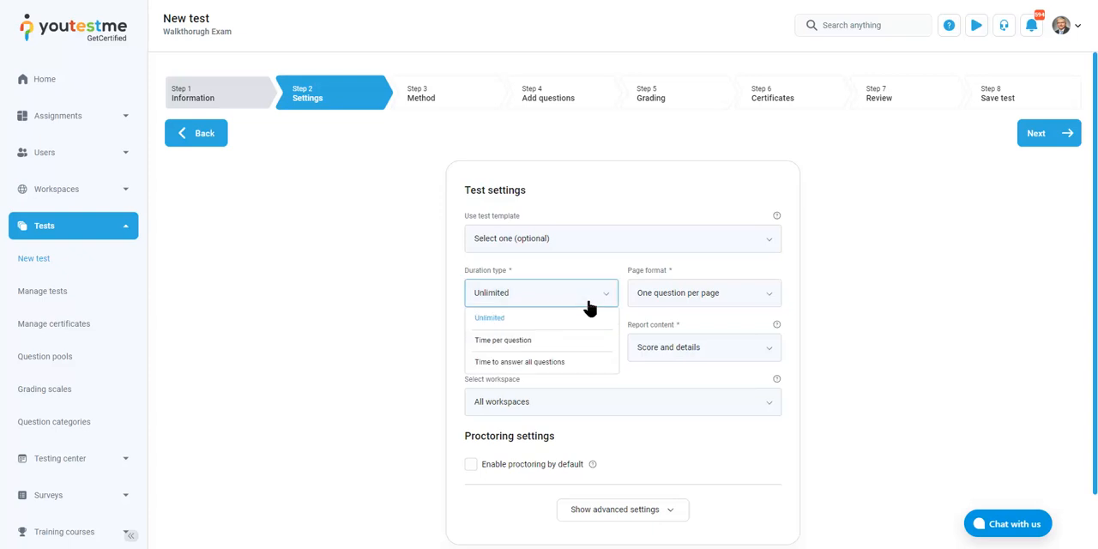
left_click(496, 363)
left_click(736, 294)
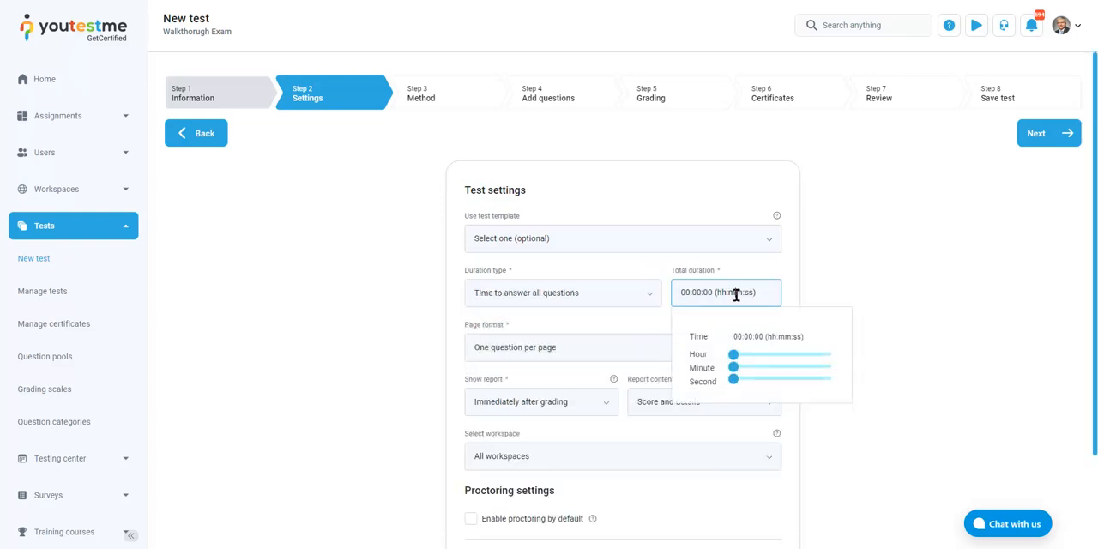
left_click(739, 356)
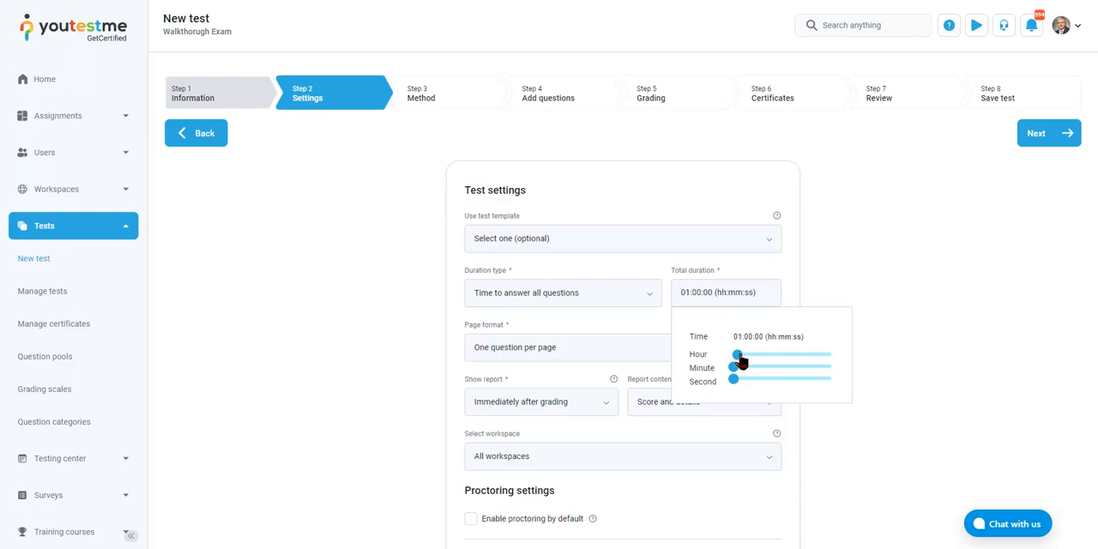
left_click(388, 348)
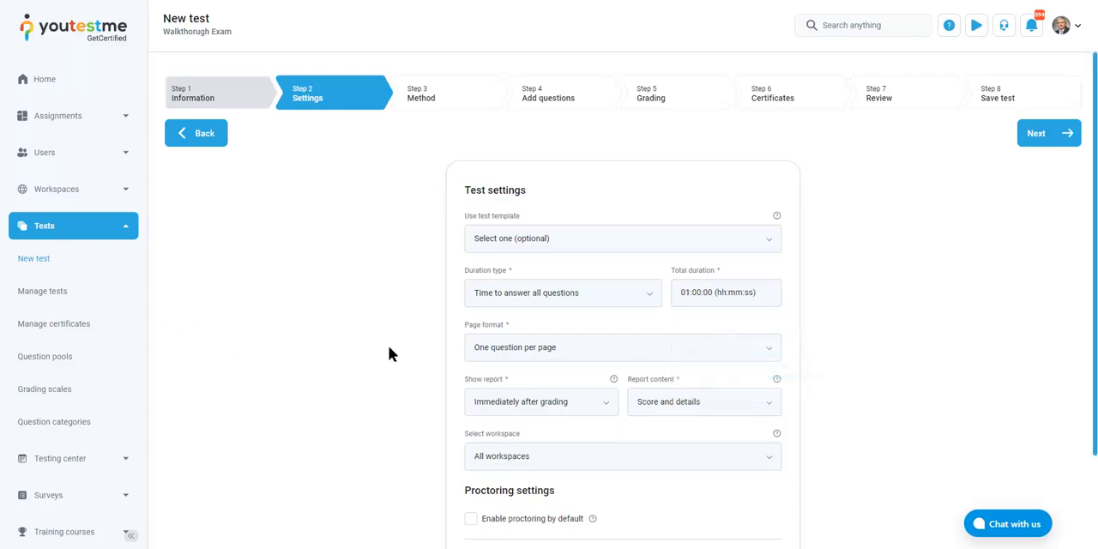
Review the duration type and page format options of the test without changing the selections
left_click(566, 299)
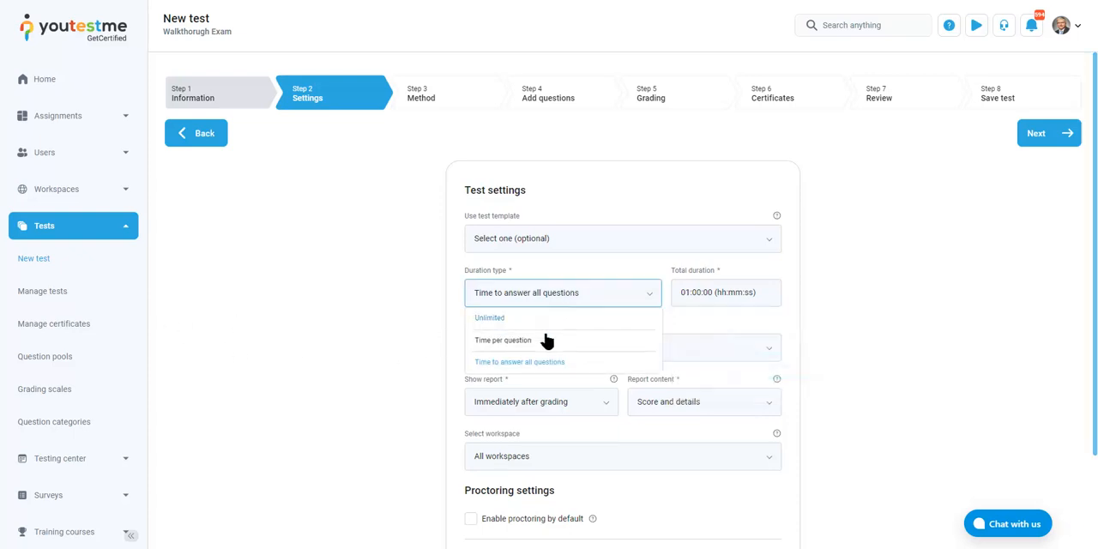
left_click(569, 296)
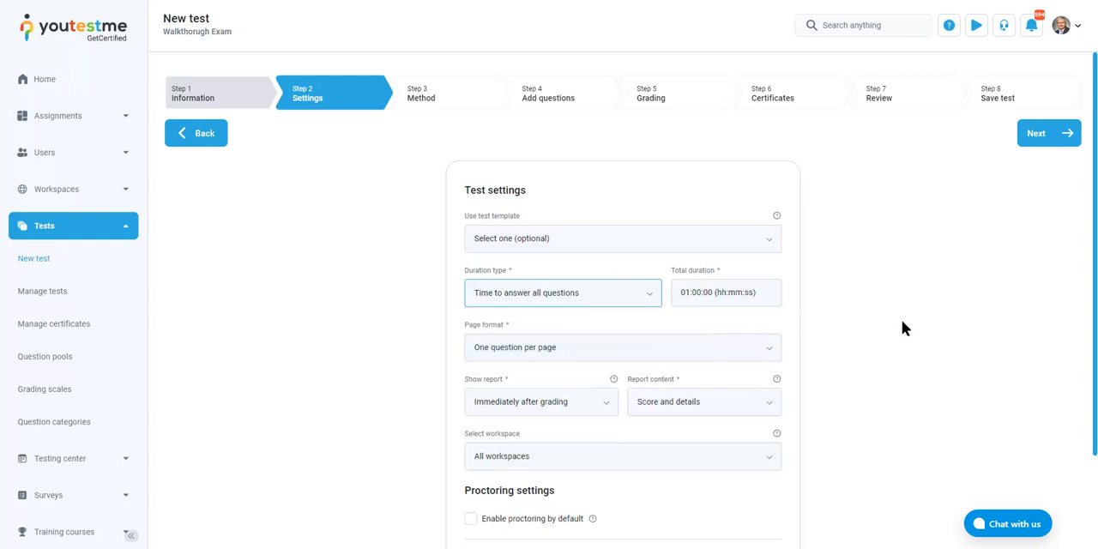
left_click(621, 301)
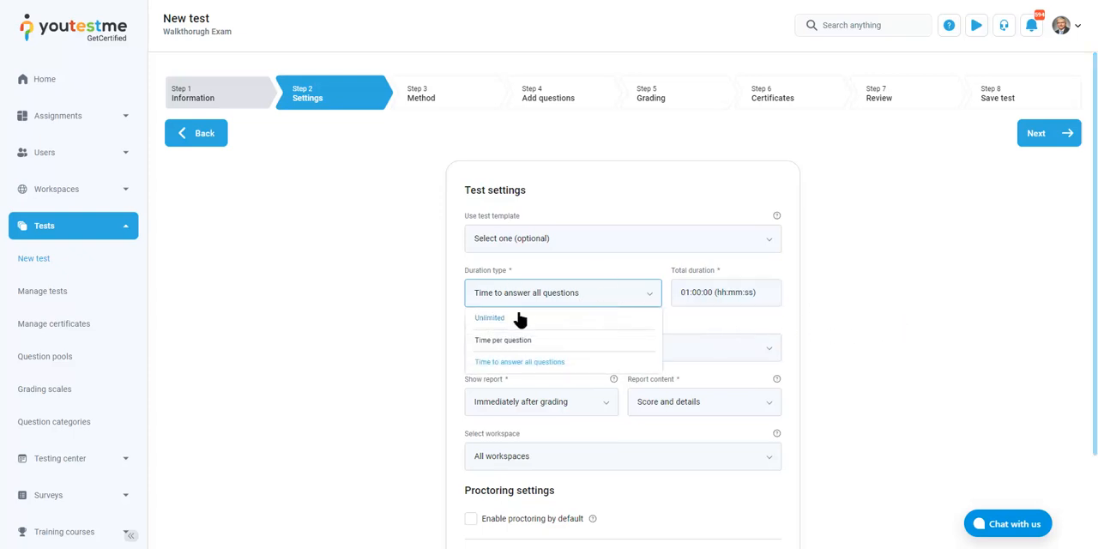
left_click(604, 299)
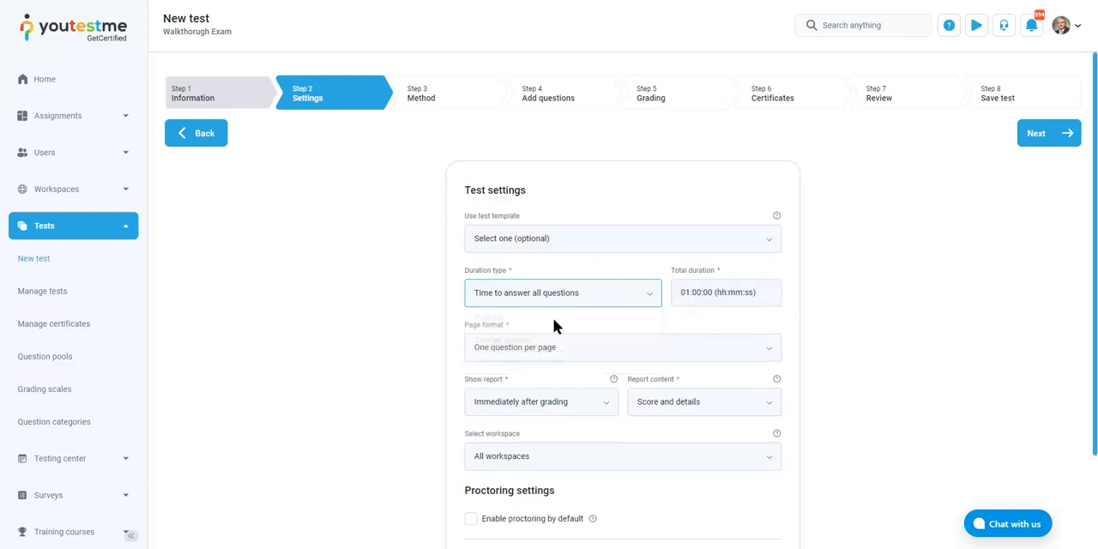
left_click(604, 358)
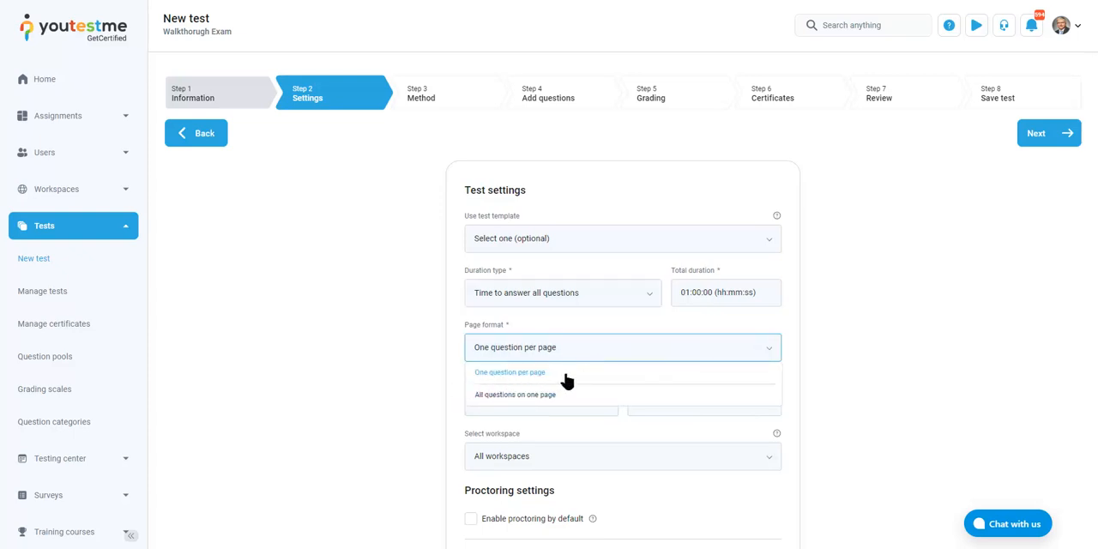
left_click(720, 354)
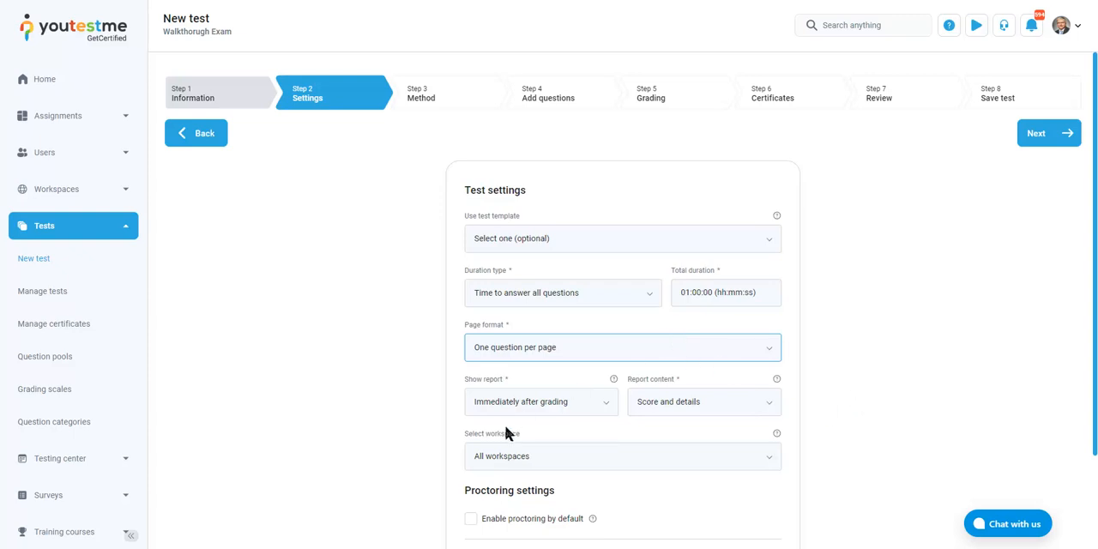
Review the options for when the report is shown and what it contains without changing the selections
left_click(583, 412)
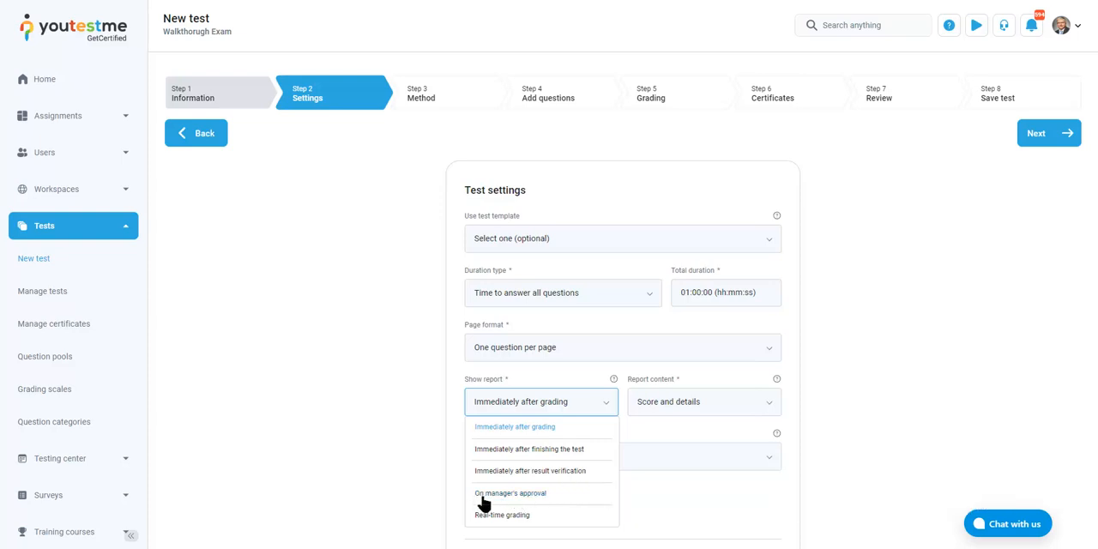
mouse_move(536, 505)
mouse_move(519, 527)
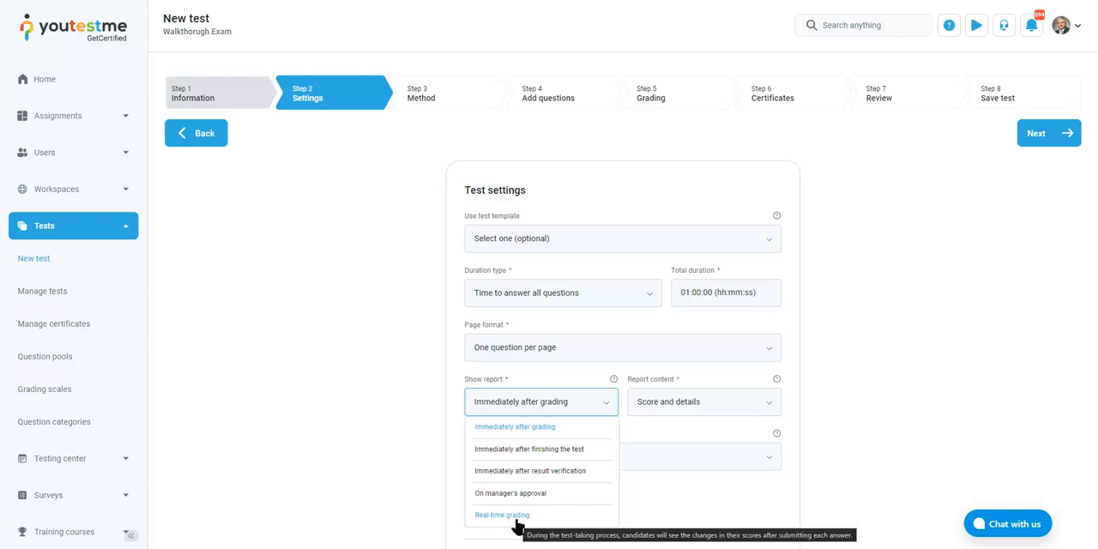
left_click(607, 408)
left_click(760, 411)
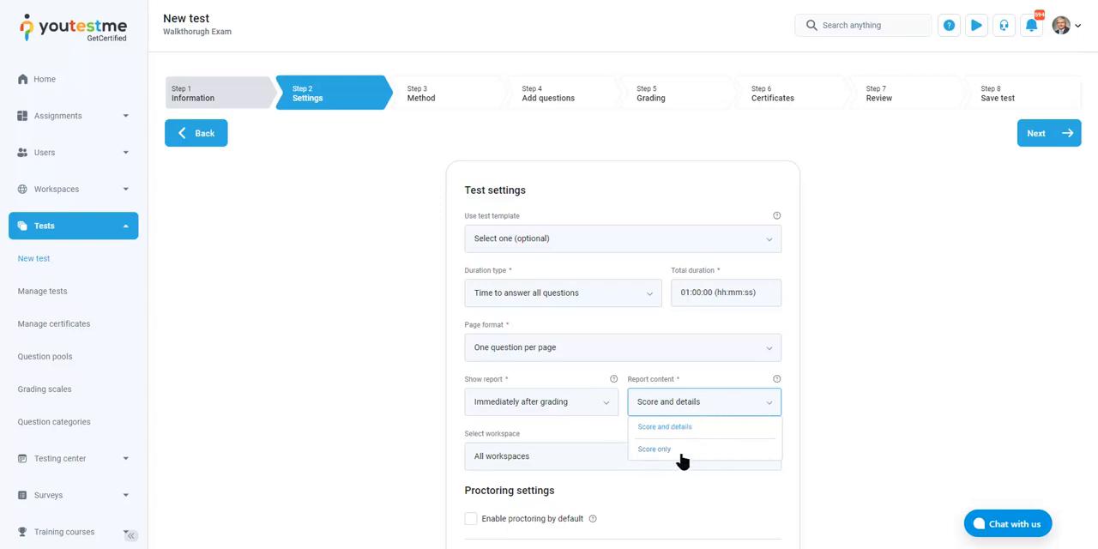
left_click(732, 412)
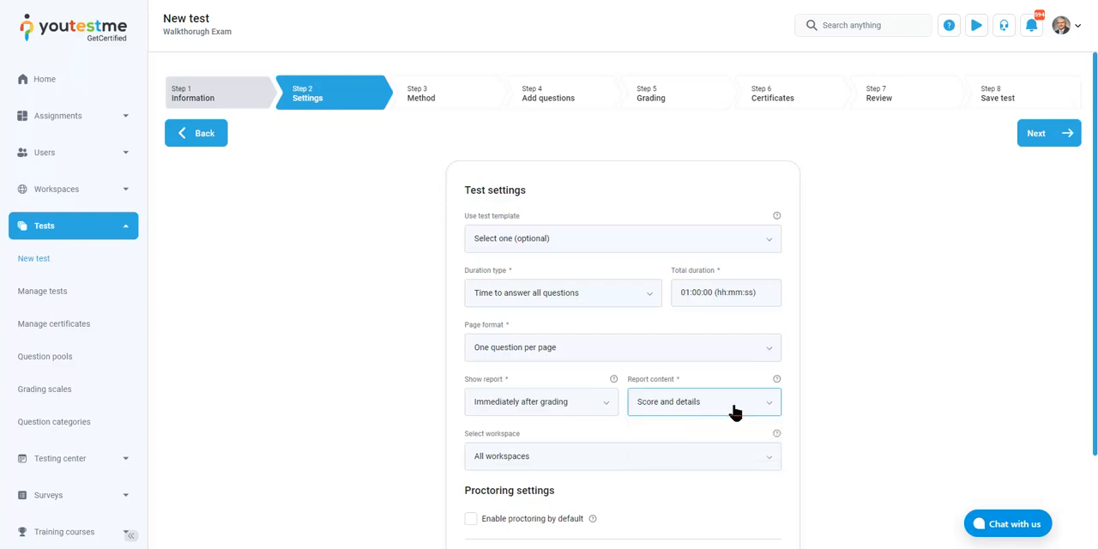
Review the report content options and the full list of workspaces available for the test without changing the selections
left_click(734, 412)
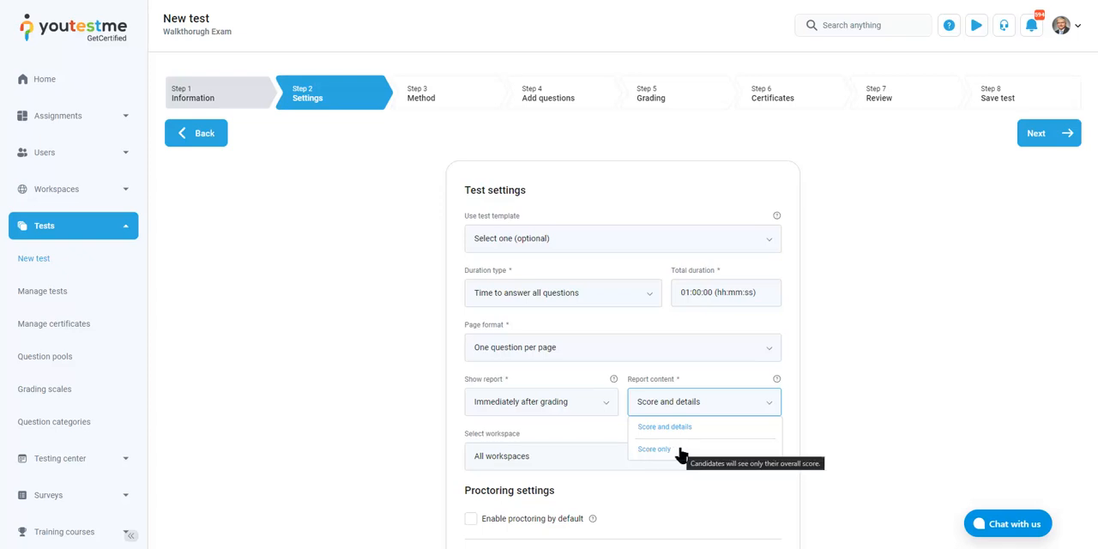
left_click(728, 412)
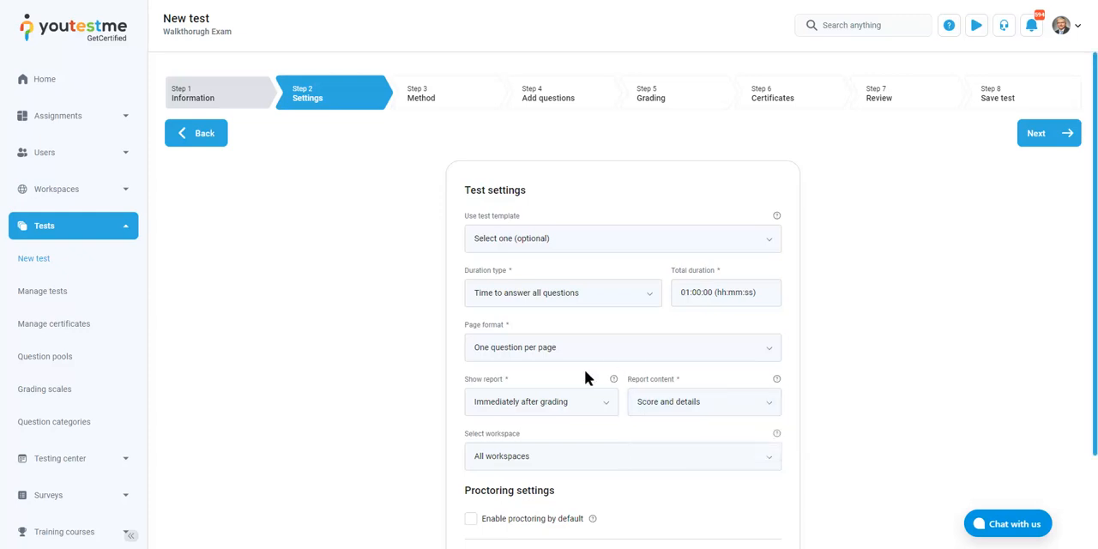
left_click(689, 456)
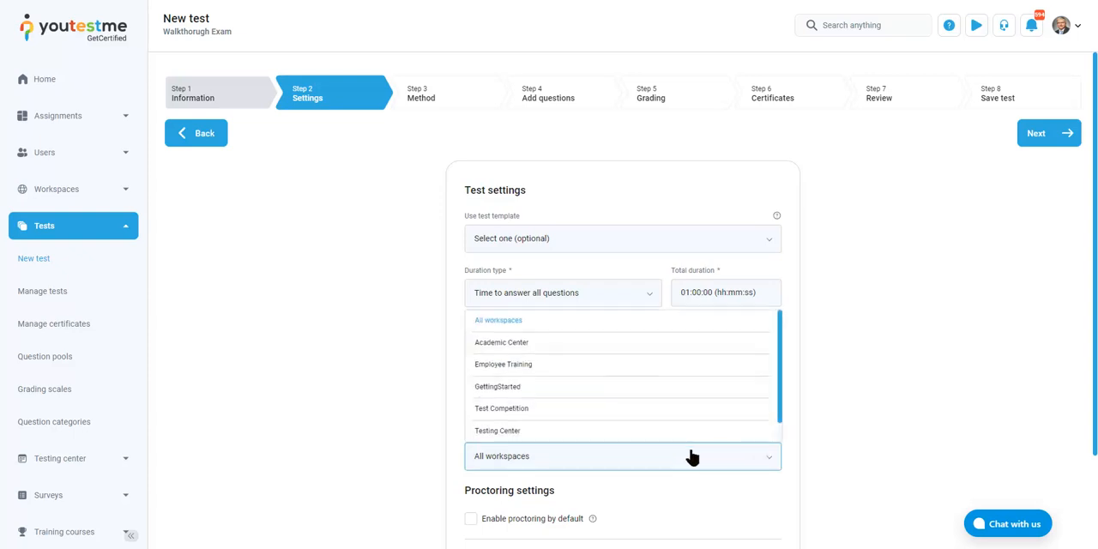
scroll(672, 387, "down", 2)
left_click(934, 378)
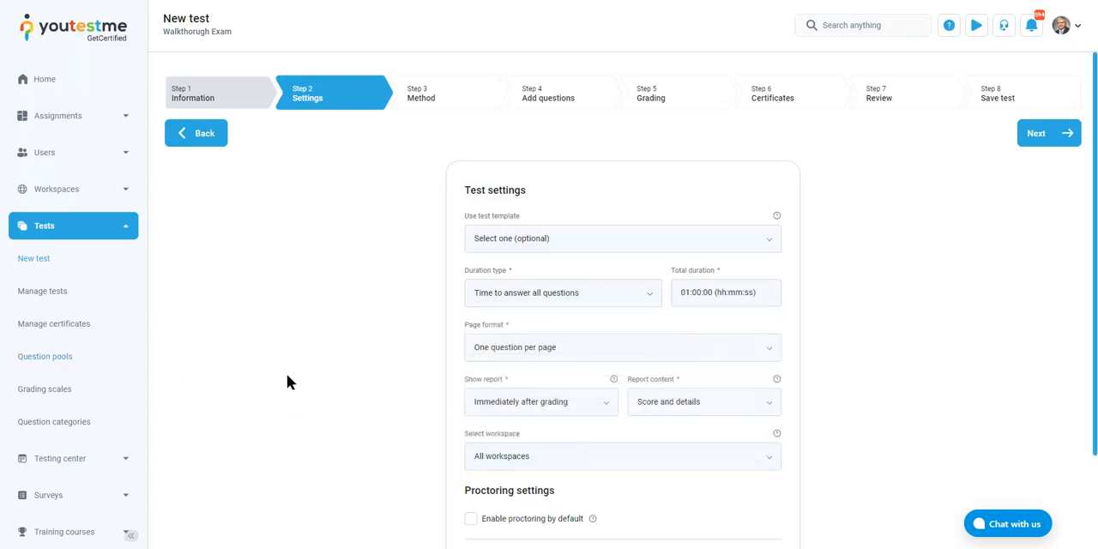
left_click(572, 464)
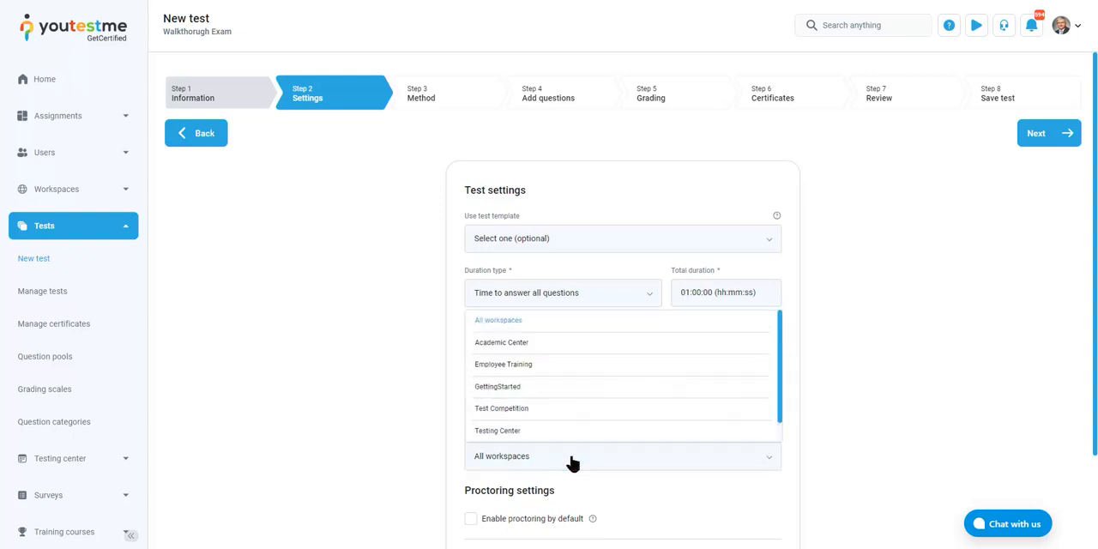
left_click(572, 464)
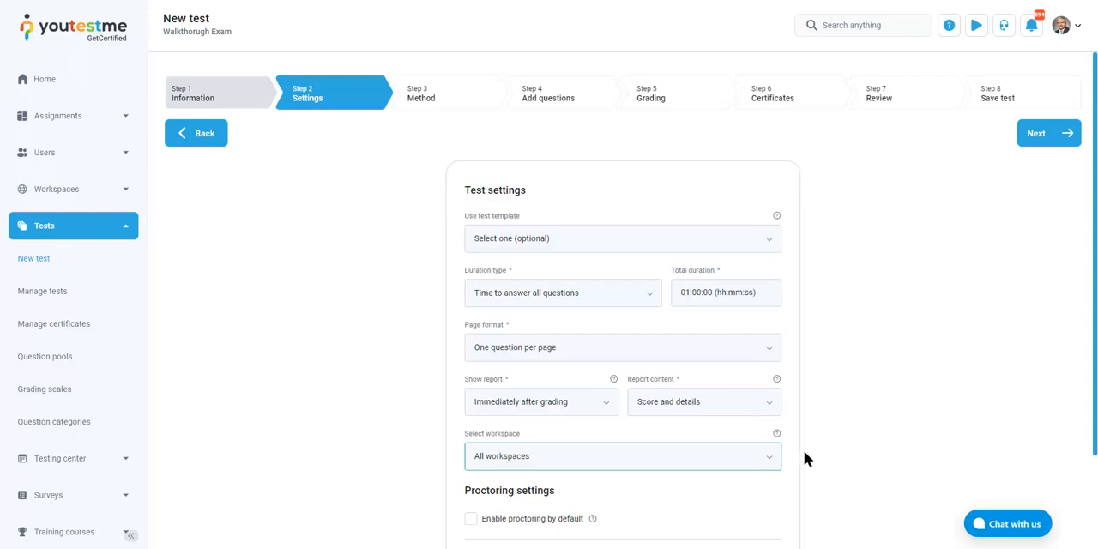
left_click(756, 464)
scroll(719, 403, "down", 1)
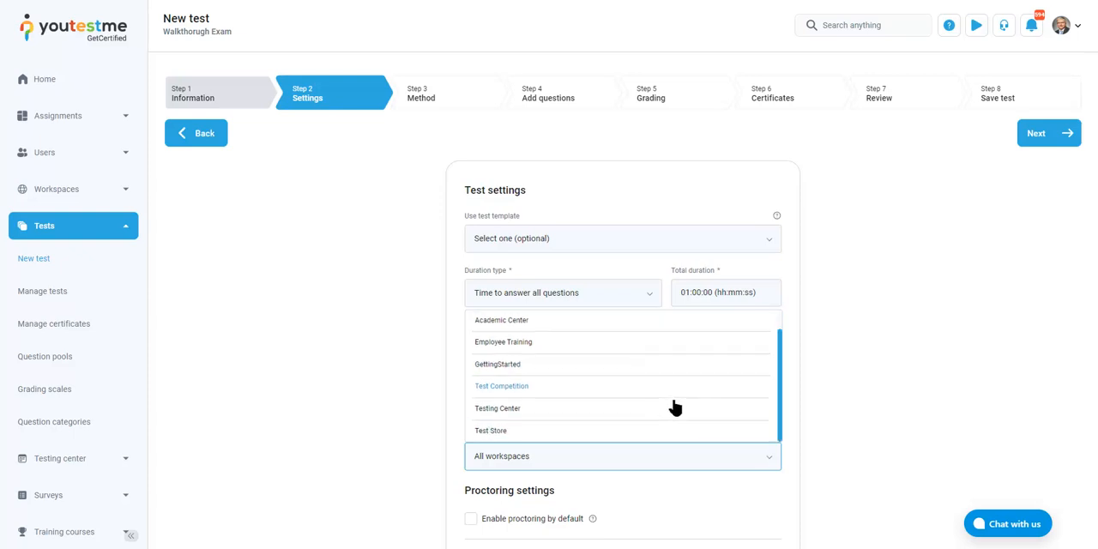
left_click(772, 468)
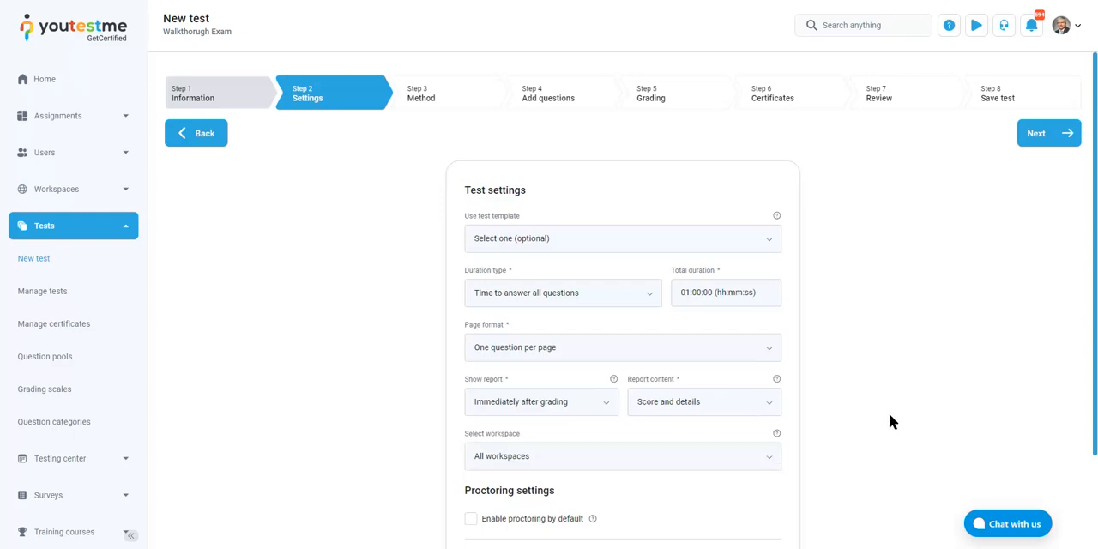
Enable proctoring by default in the test's proctoring settings
scroll(889, 412, "down", 2)
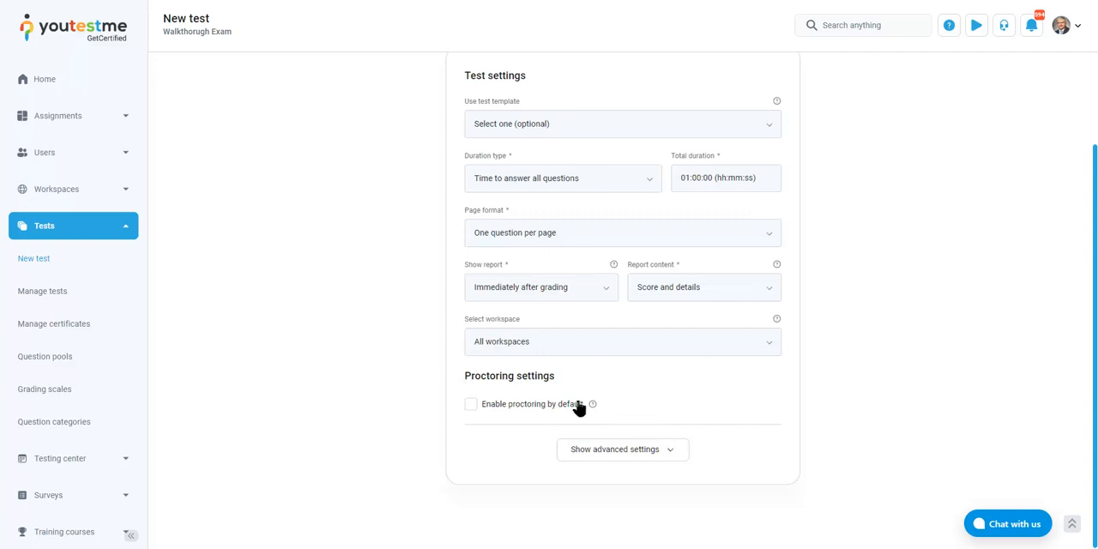
left_click(507, 412)
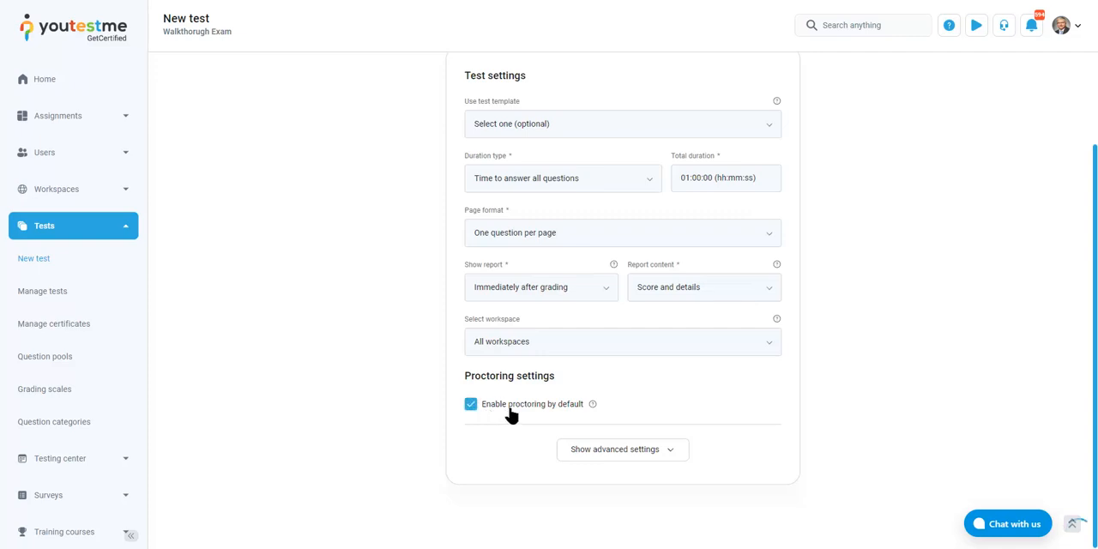
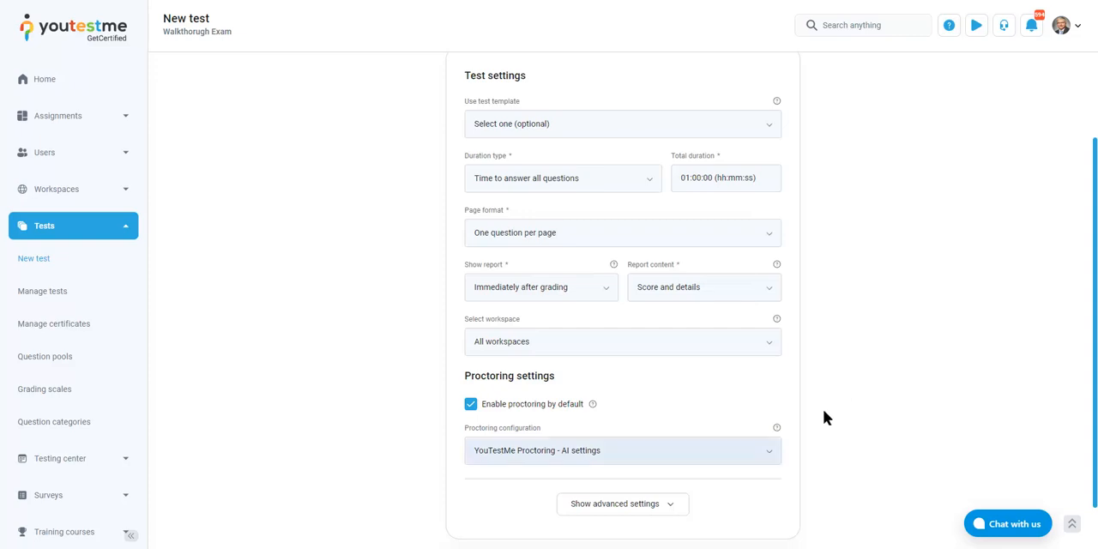
Show the advanced test settings and allow test retaking with the number of attempts limited to 3
left_click(649, 504)
scroll(893, 378, "down", 3)
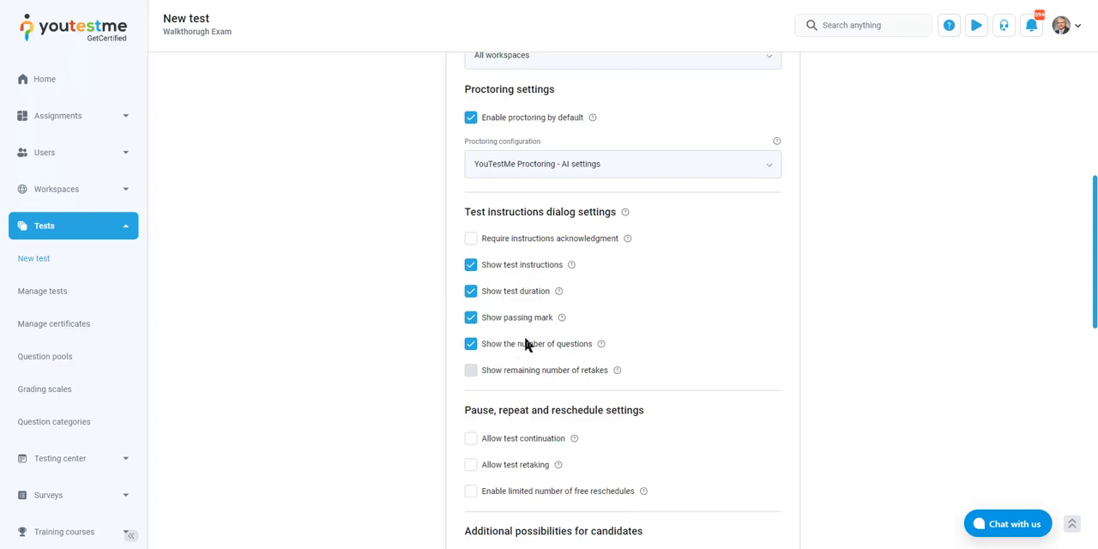
scroll(806, 327, "down", 3)
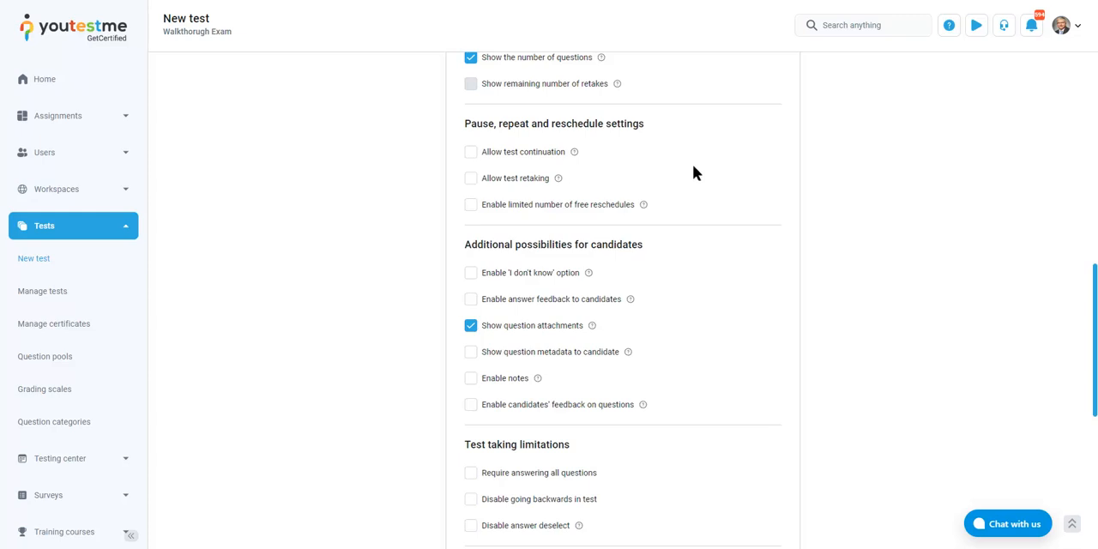
left_click(508, 178)
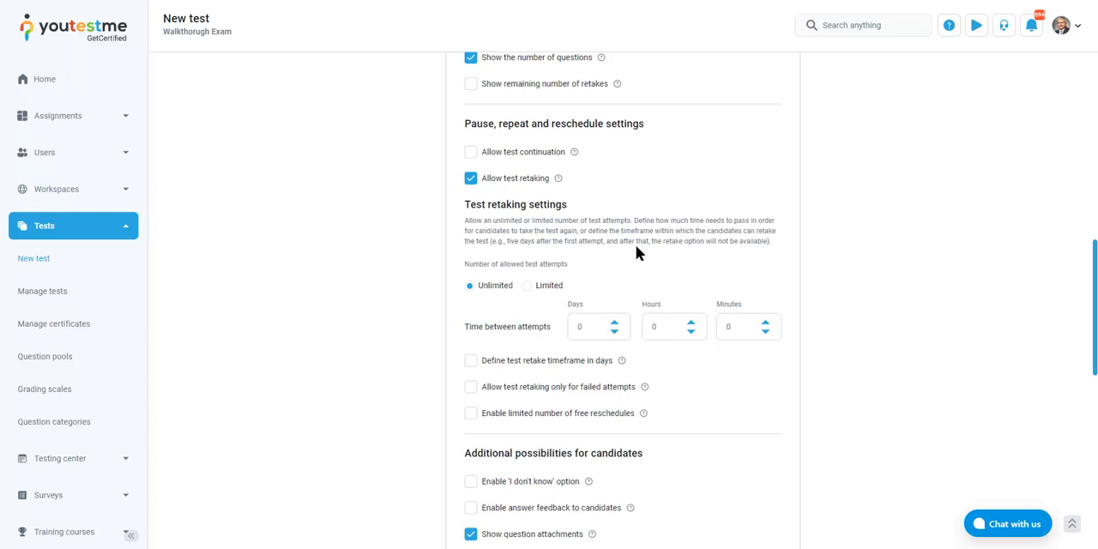
left_click(545, 284)
left_click(619, 283)
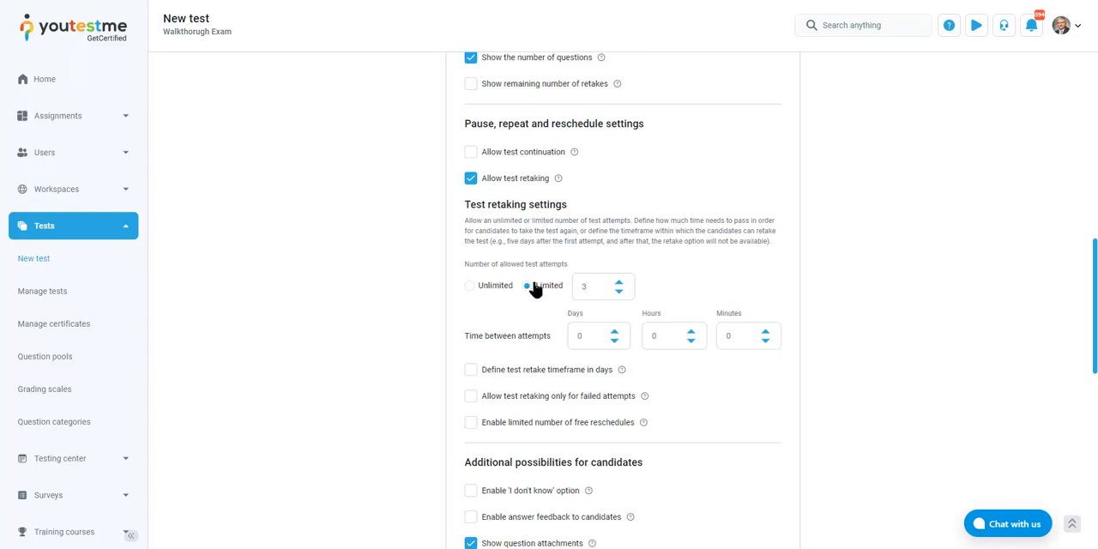
Set the time between attempts to 10 days and allow test retaking only for failed attempts
left_click_drag(588, 339, 524, 336)
type("10")
left_click(494, 398)
Enable the 'I don't know' option, answer feedback, question metadata, and persistent notes for candidates
scroll(858, 339, "down", 3)
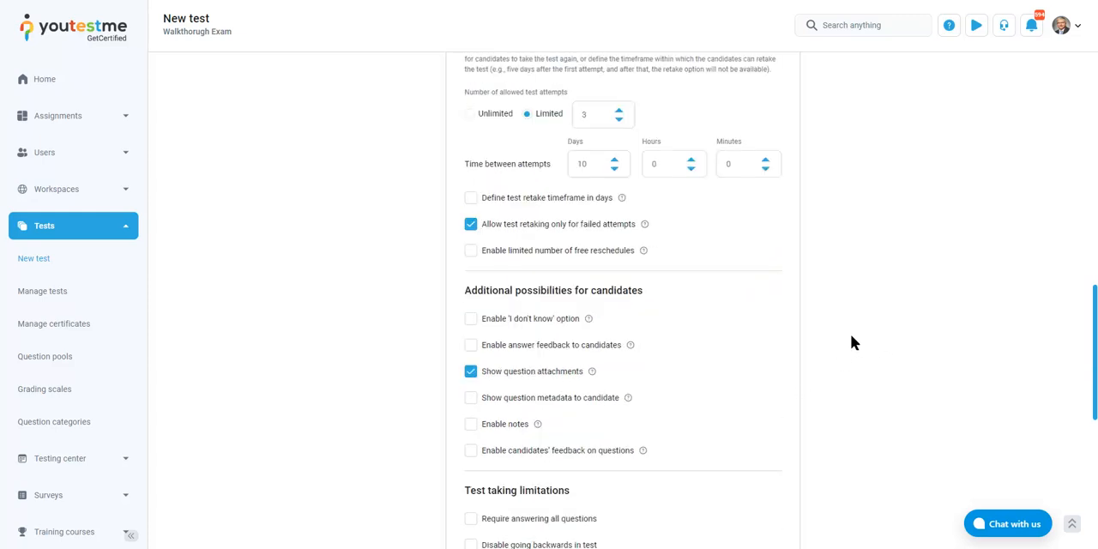
scroll(778, 325, "down", 1)
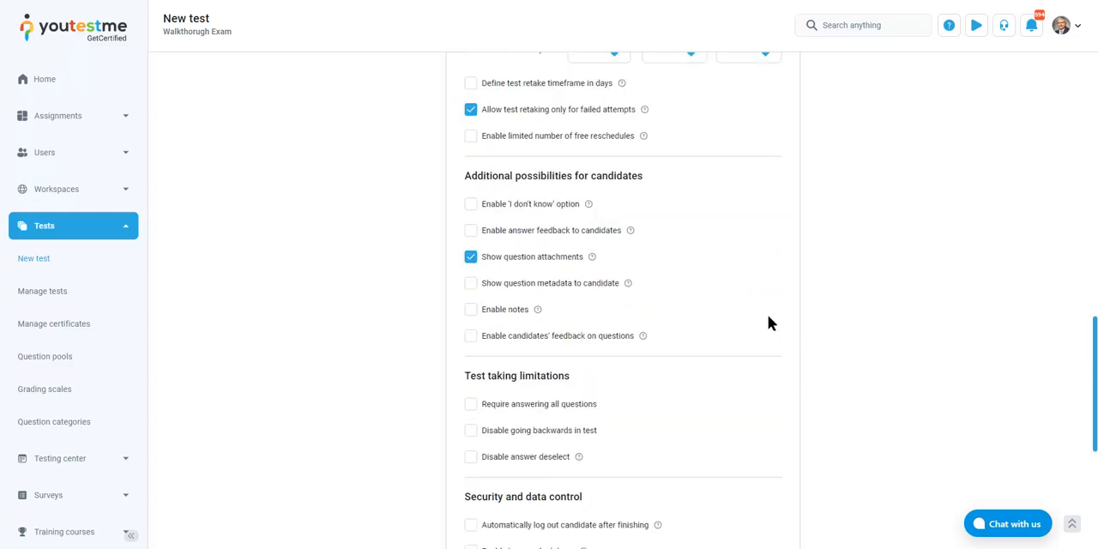
left_click(498, 206)
left_click(519, 238)
left_click(496, 286)
left_click(485, 311)
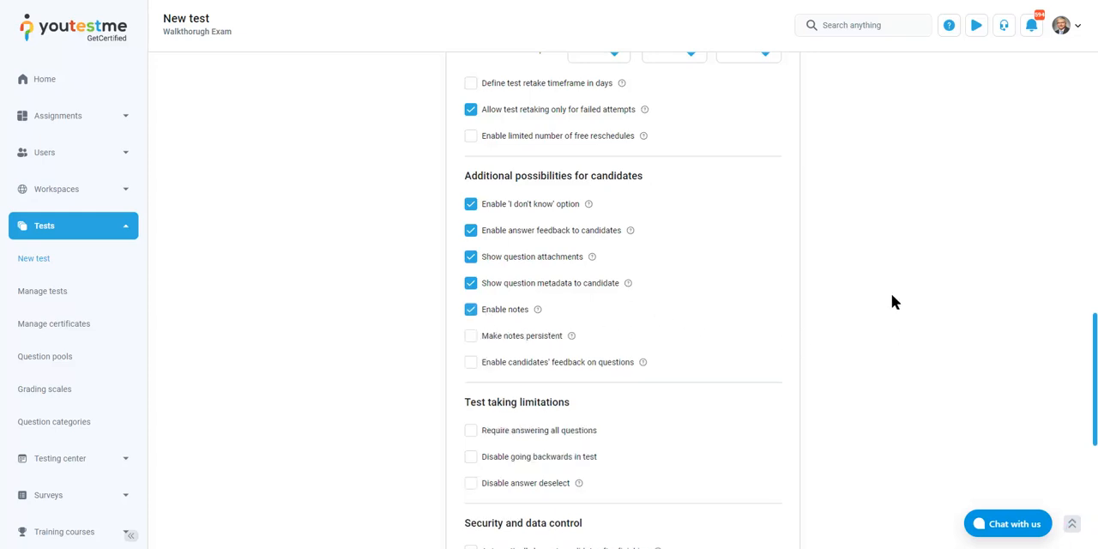
left_click(513, 338)
Set the test taking limitations to require answering all questions, disable going backwards and disable answer deselect
scroll(661, 400, "down", 1)
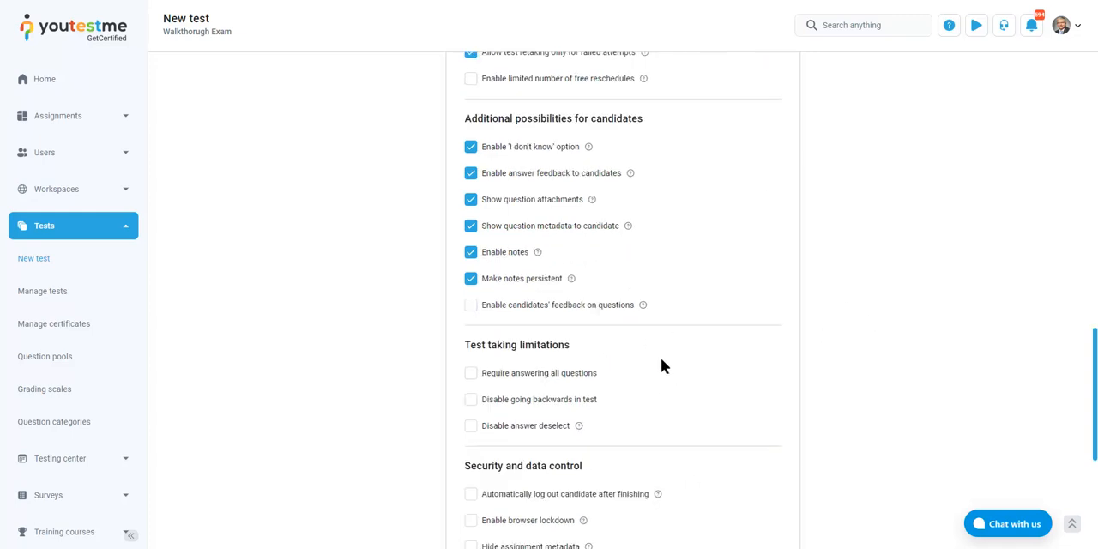
scroll(657, 352, "down", 3)
left_click(515, 203)
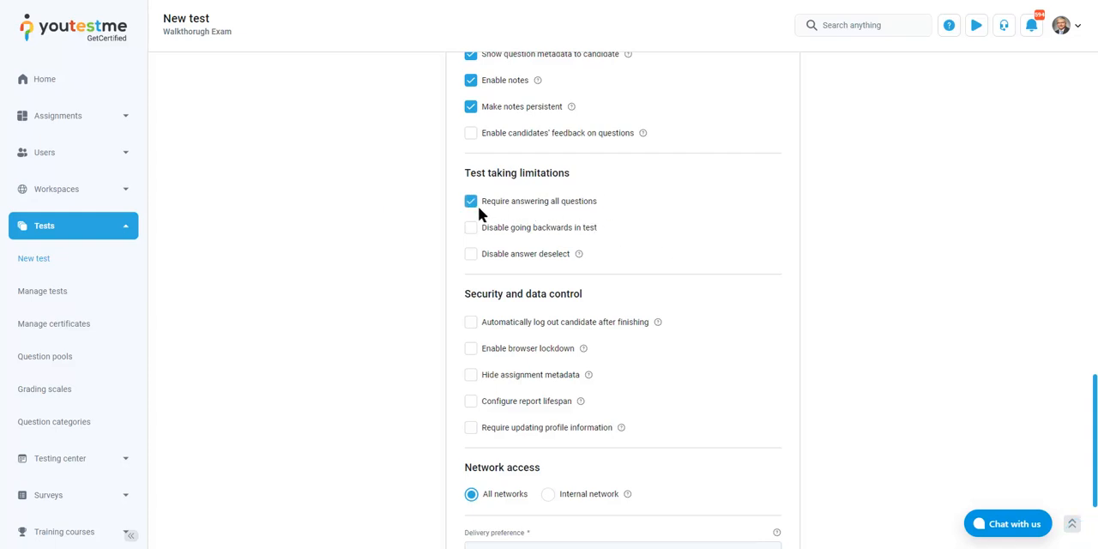
left_click(504, 230)
left_click_drag(493, 257, 497, 257)
scroll(517, 273, "up", 1)
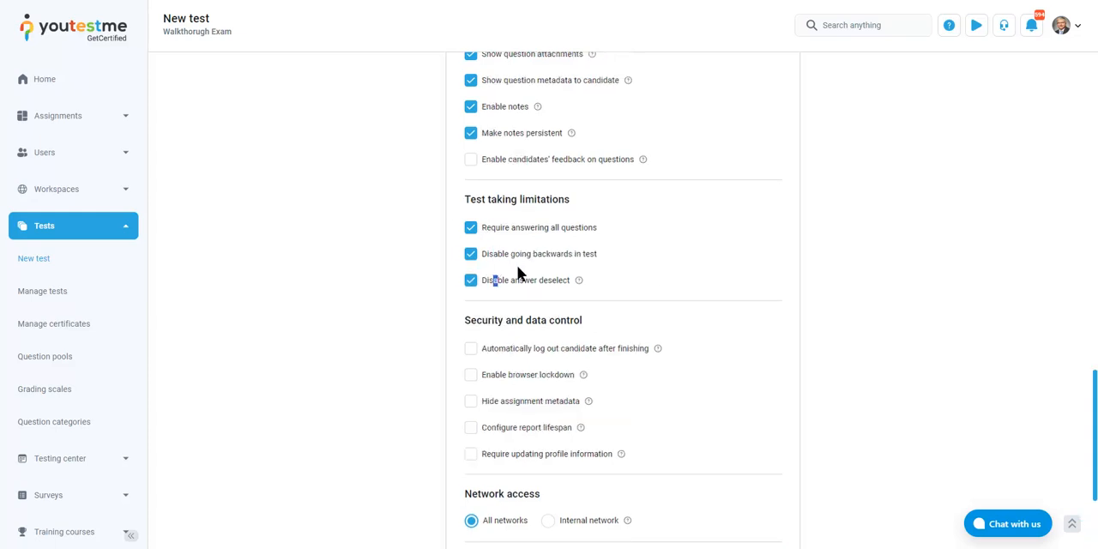
Enable browser lockdown and automatic candidate logout after finishing in the security and data control settings
left_click(455, 300)
left_click(504, 379)
left_click(513, 349)
left_click(496, 347)
left_click_drag(499, 347, 504, 348)
left_click(711, 431)
Enable the report lifespan setting and set it to 00:05:00
left_click(509, 429)
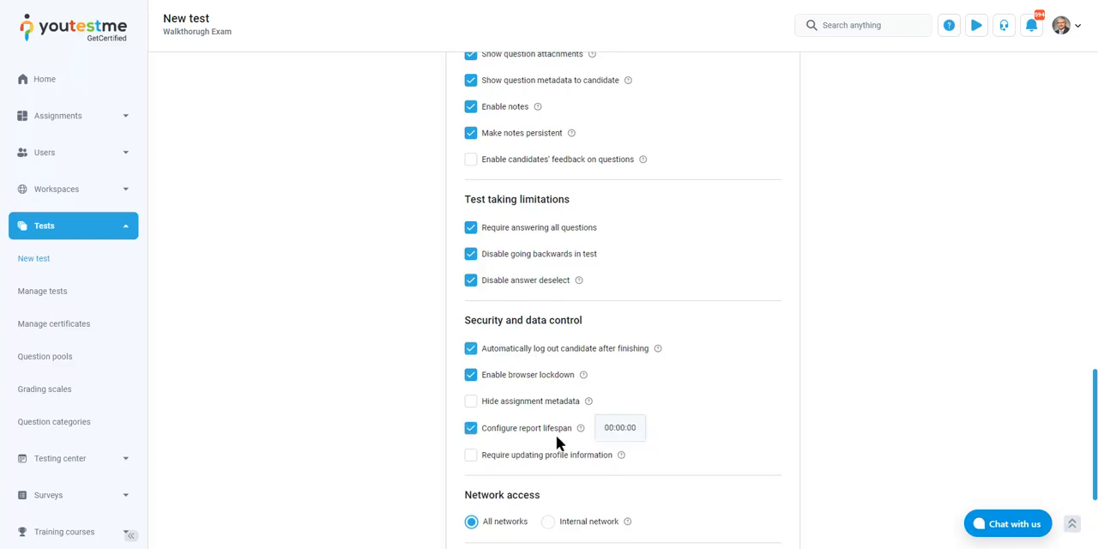
left_click(625, 429)
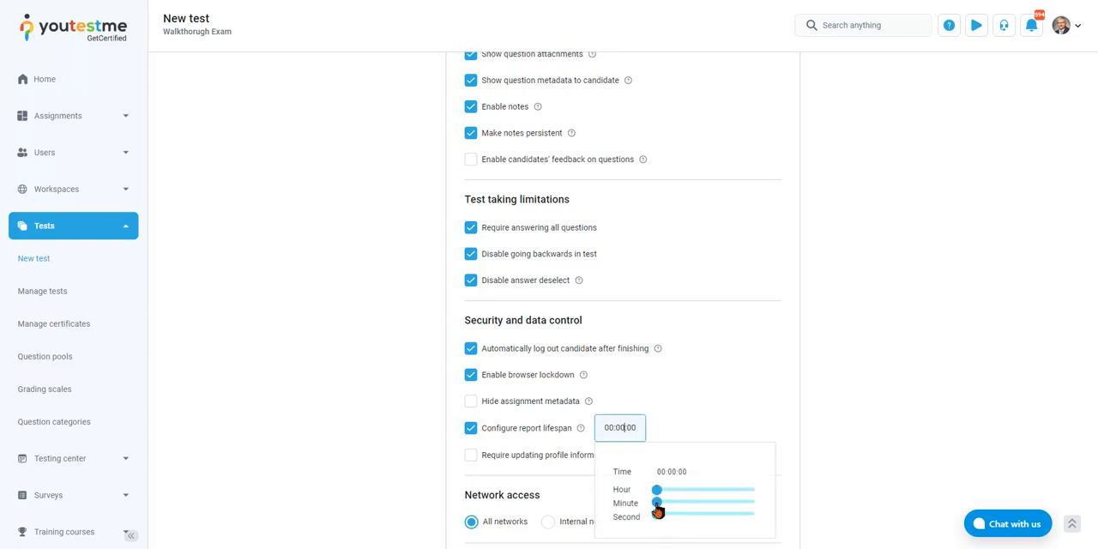
left_click_drag(657, 504, 667, 504)
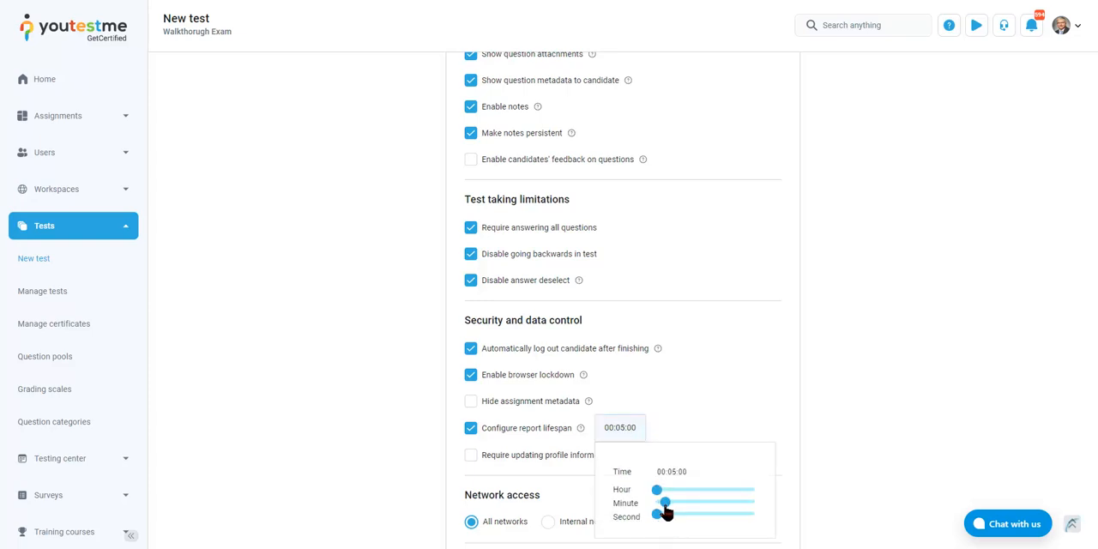
left_click(743, 370)
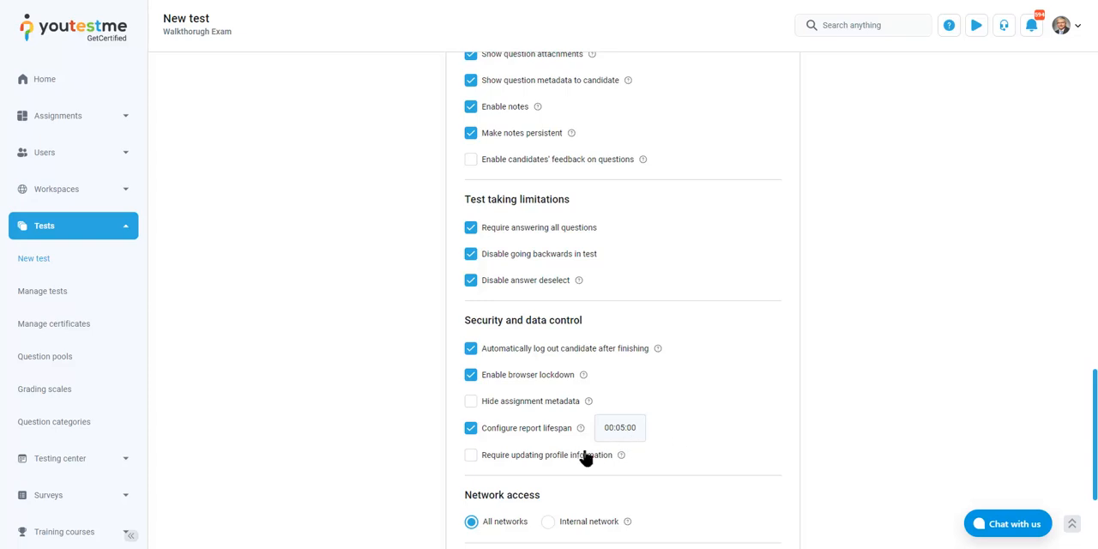
Require updating profile information and restrict the test's network access to the internal network
left_click(544, 455)
scroll(823, 447, "down", 3)
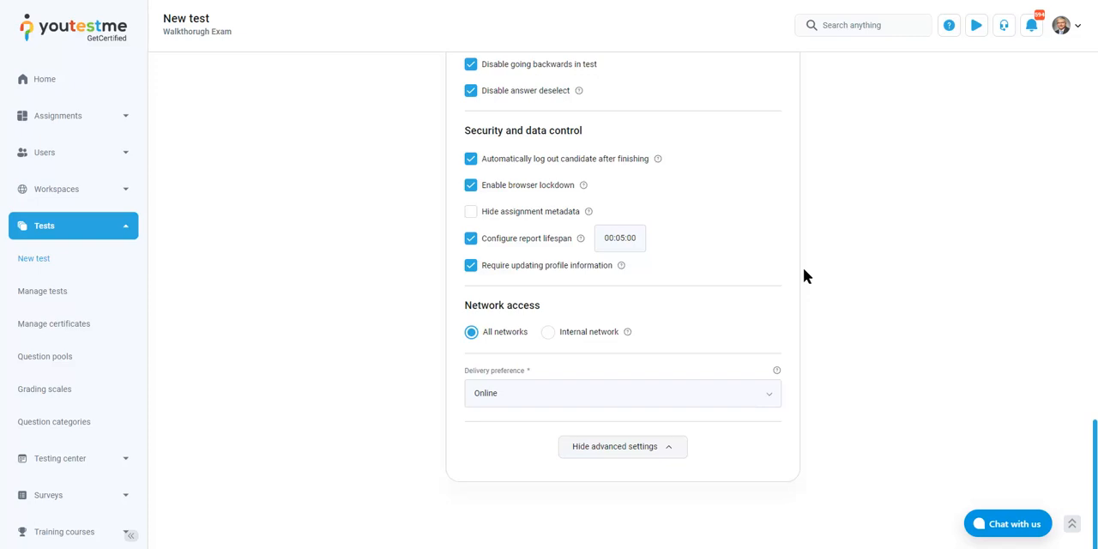
left_click(606, 338)
scroll(128, 368, "down", 2)
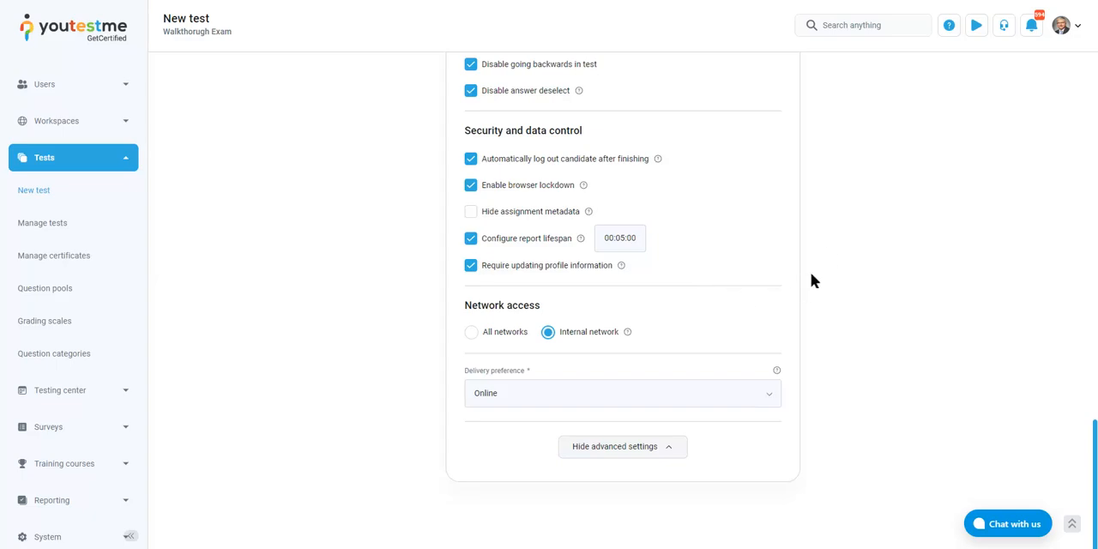
Review the available test templates in the test settings without selecting one
scroll(845, 242, "up", 10)
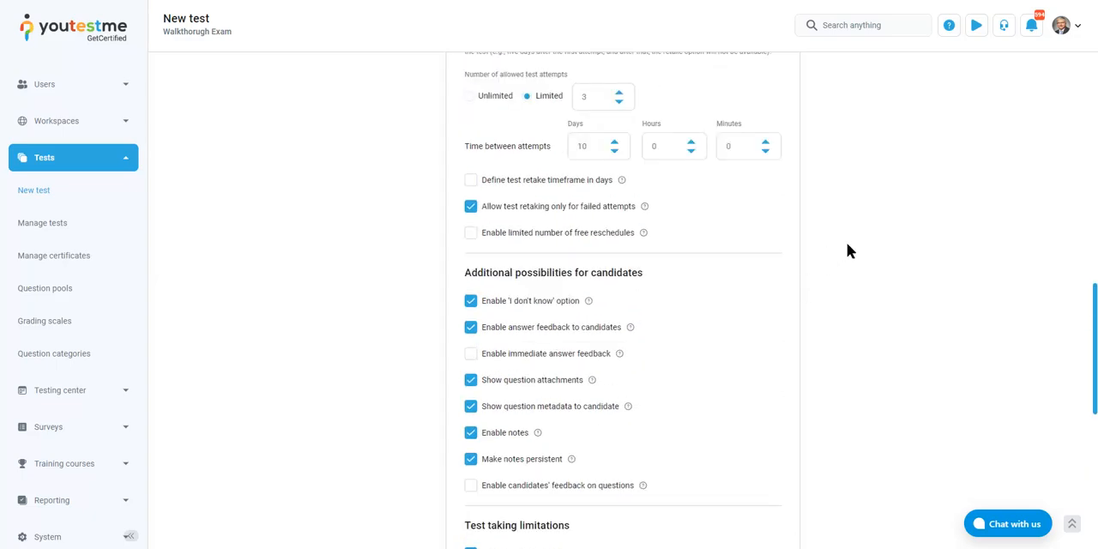
scroll(848, 244, "up", 7)
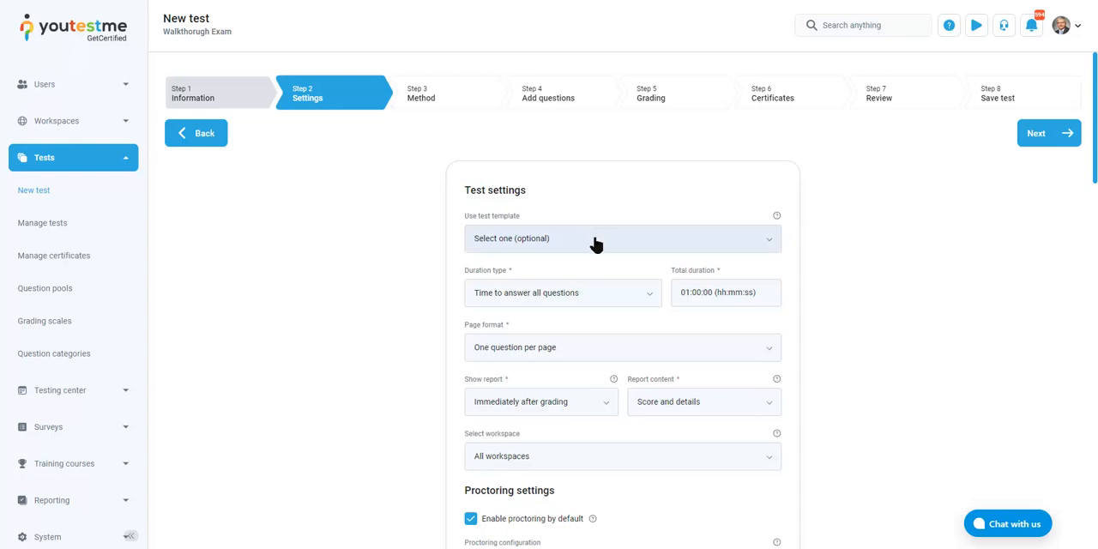
left_click(704, 245)
left_click(719, 216)
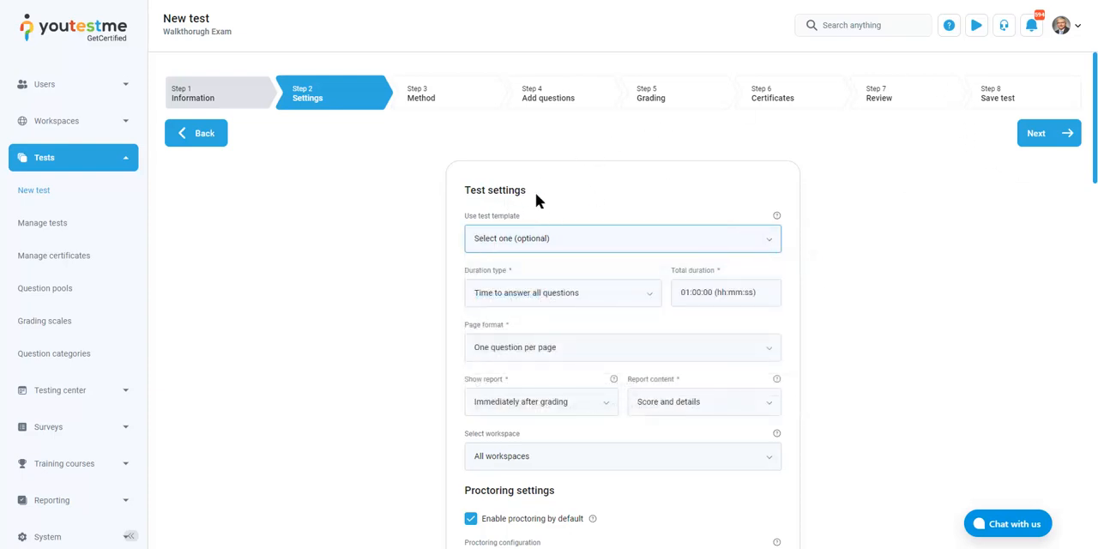
left_click_drag(460, 221, 540, 218)
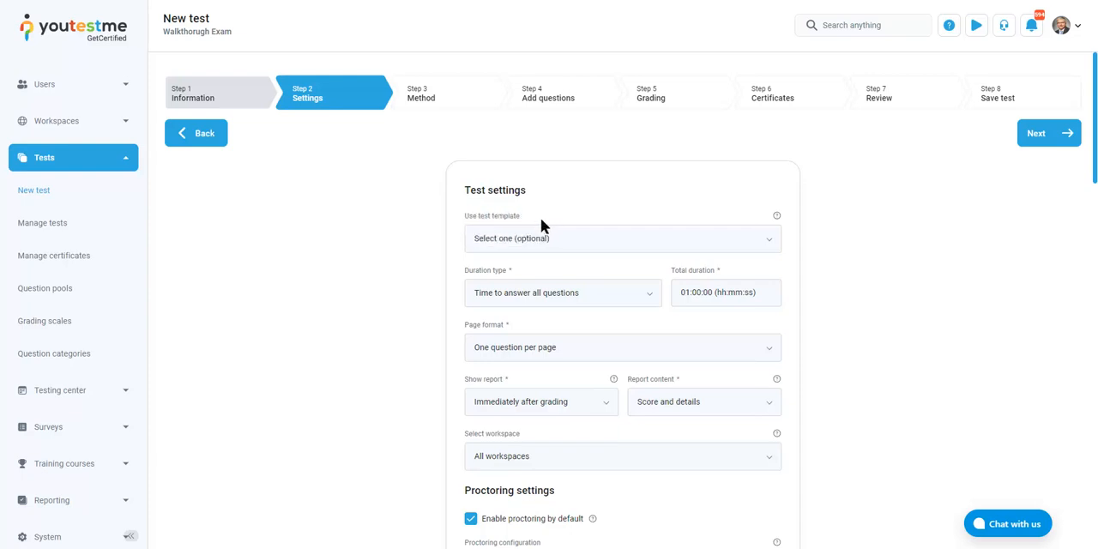
left_click(654, 241)
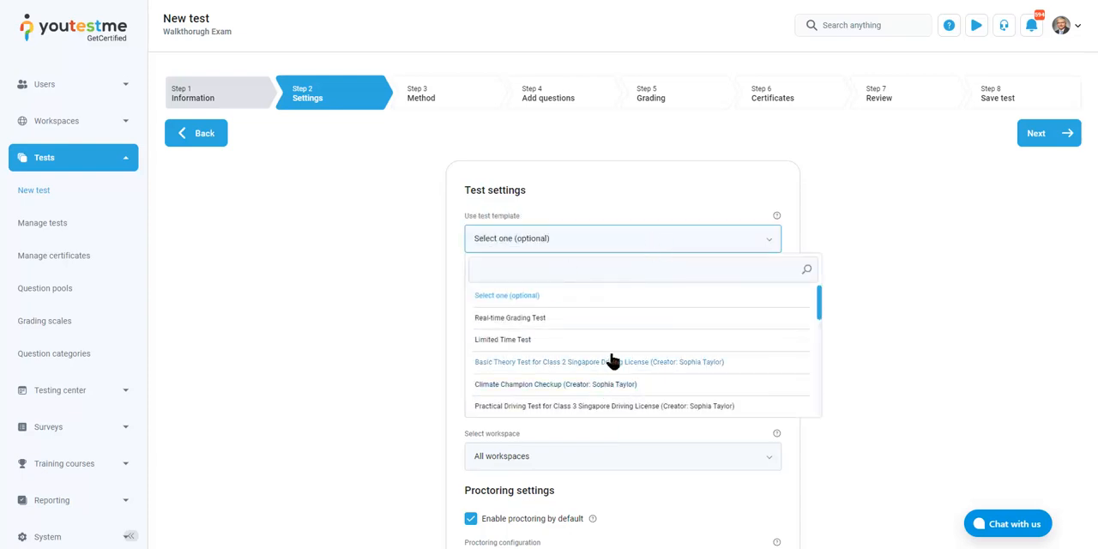
left_click(690, 244)
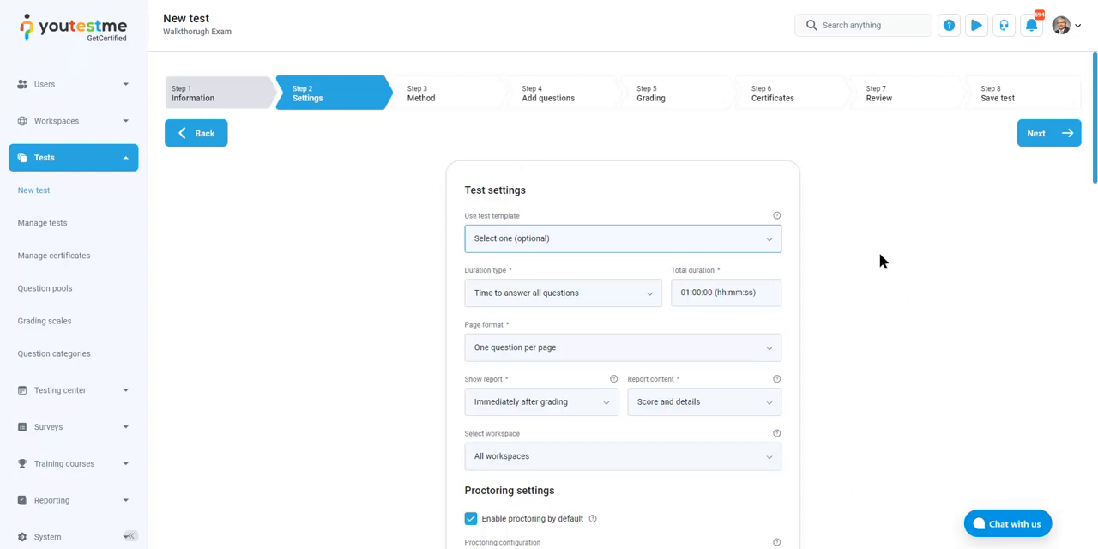
Proceed to the Method step and choose the automated test generator based on question difficulty
left_click(1039, 139)
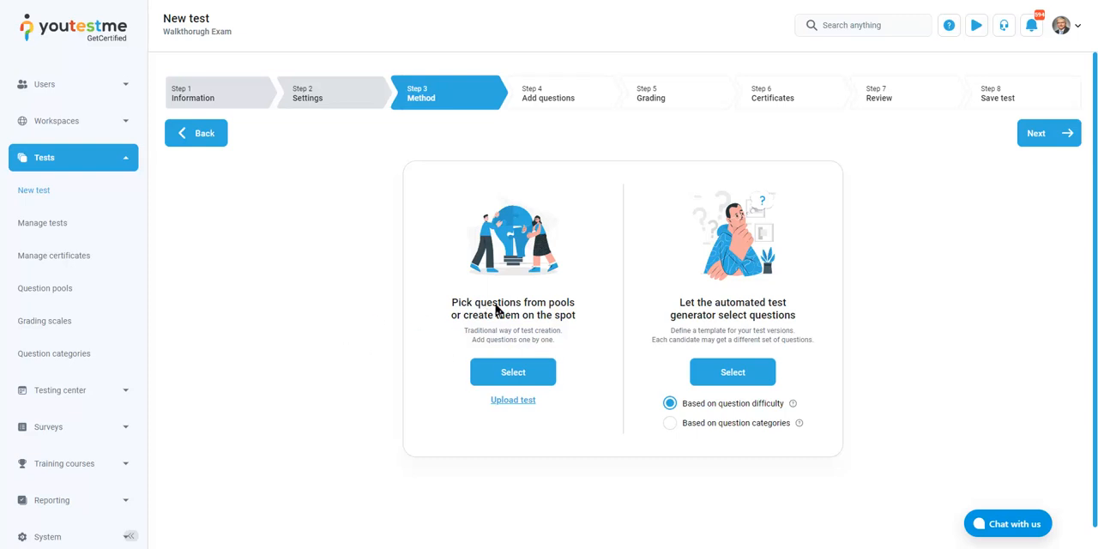
left_click_drag(496, 306, 448, 299)
left_click(571, 318)
left_click(580, 319)
left_click_drag(677, 302, 785, 318)
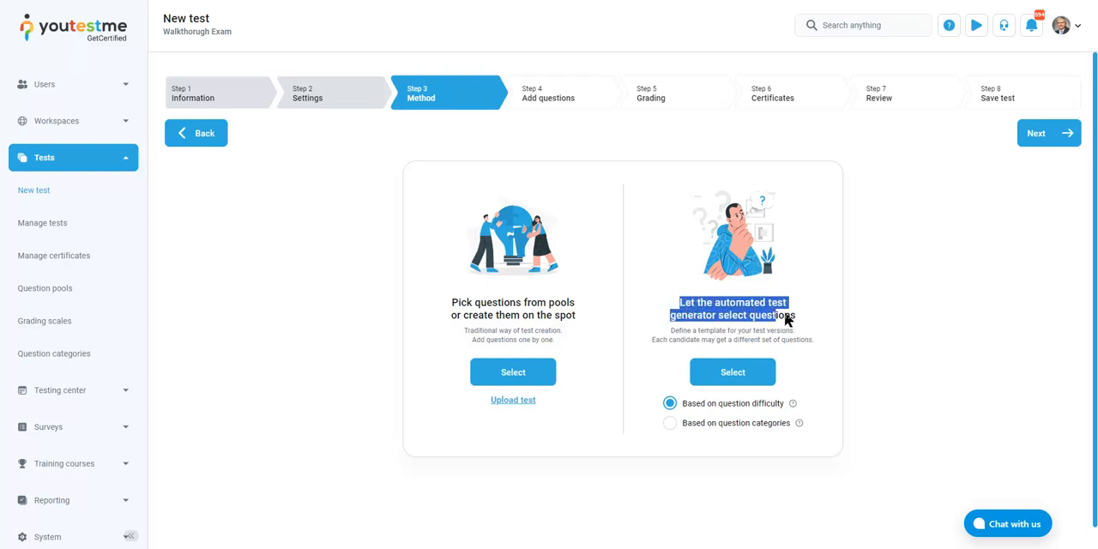
left_click(723, 307)
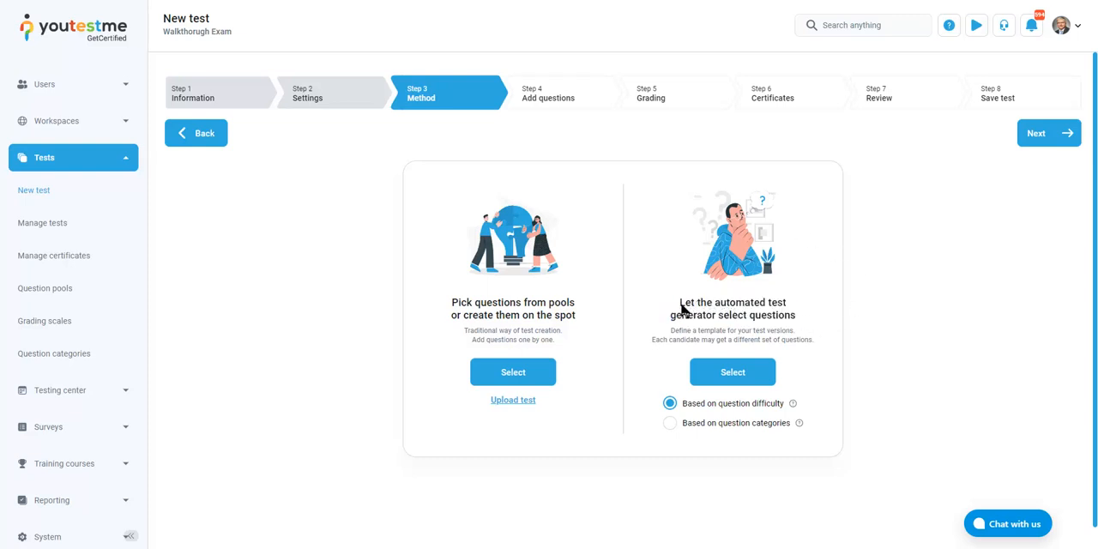
left_click_drag(683, 307, 806, 314)
left_click(804, 317)
left_click(758, 377)
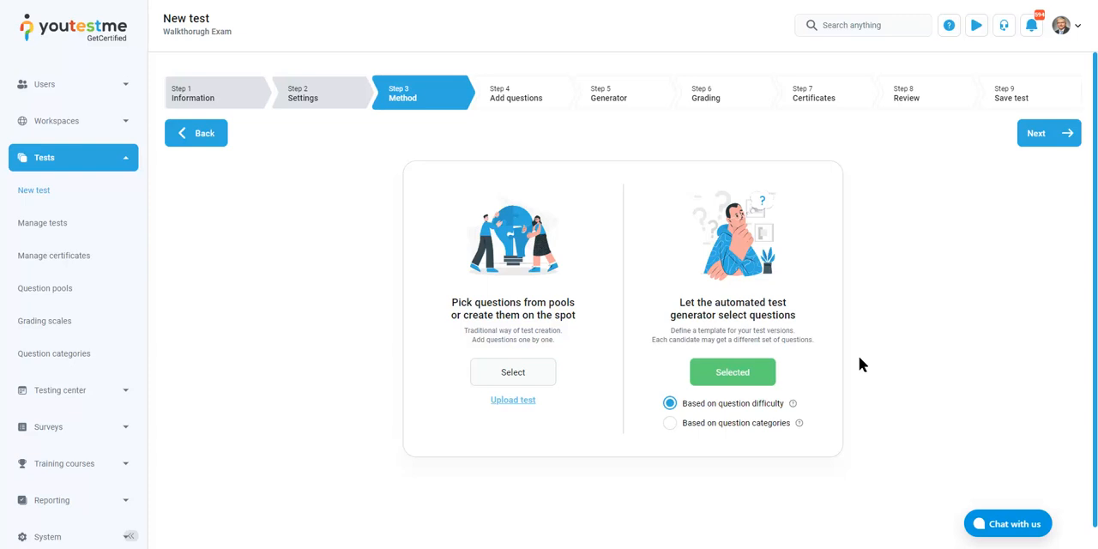
Add the Management question pool from the Question Pool Library with 5 easy, 2 medium and 1 hard question
left_click(1037, 133)
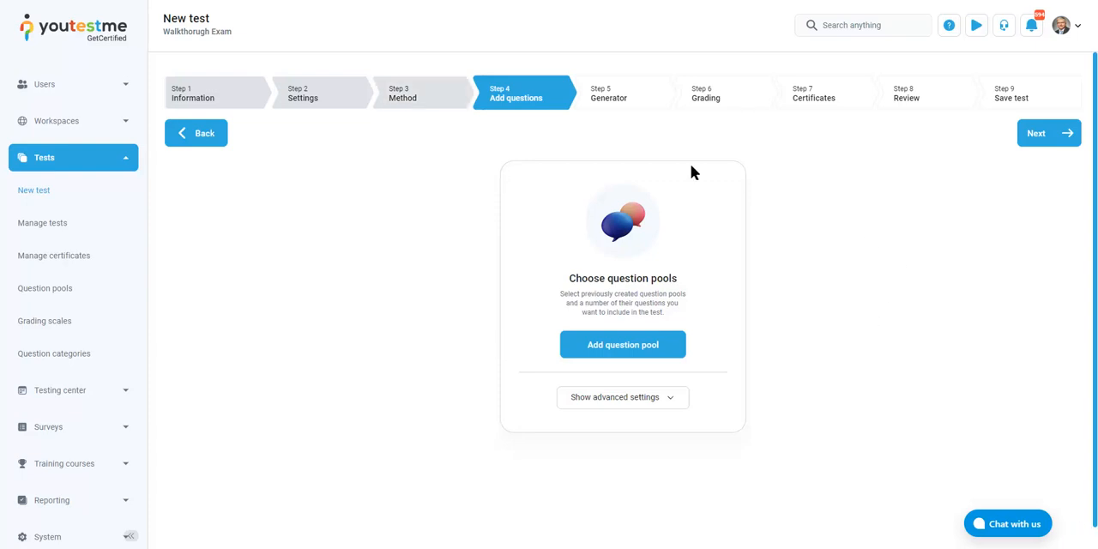
left_click(650, 347)
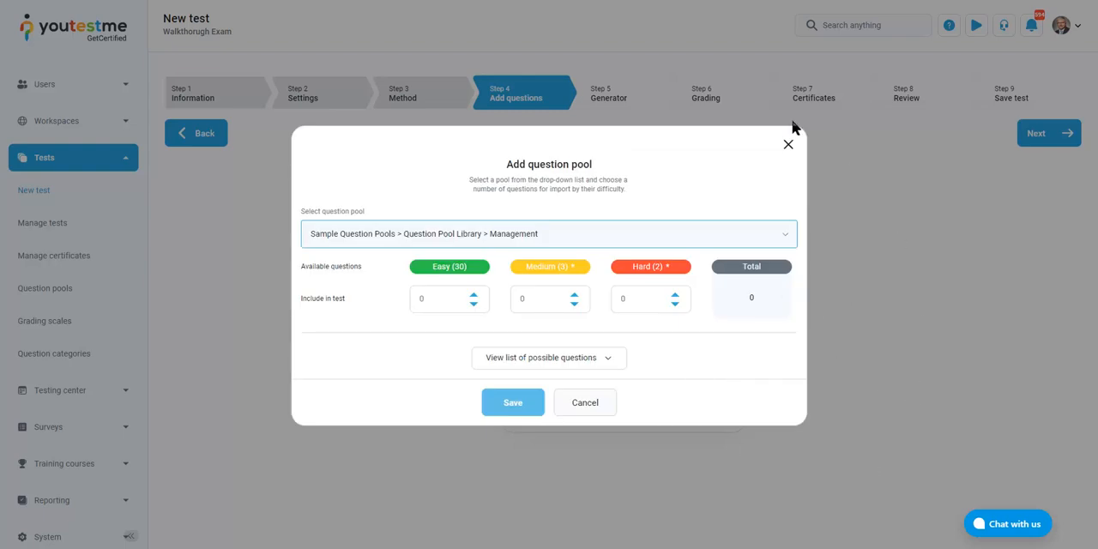
left_click(536, 238)
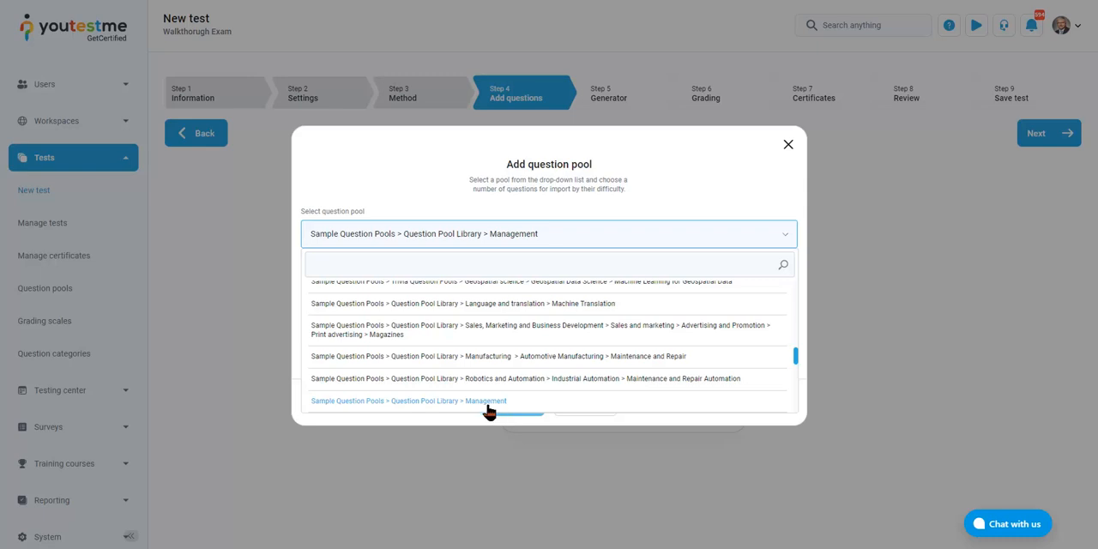
left_click(630, 230)
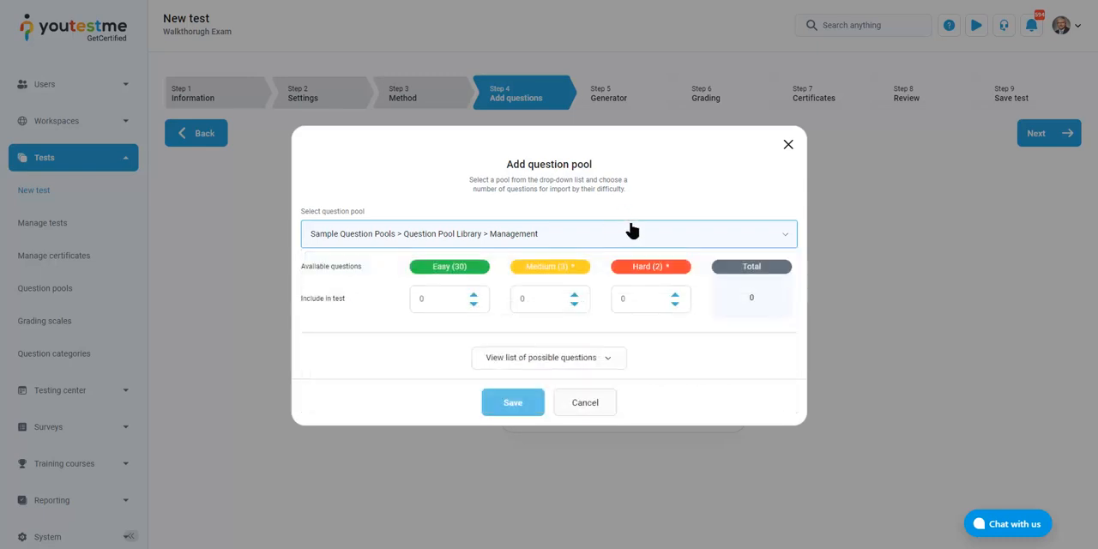
left_click(456, 294)
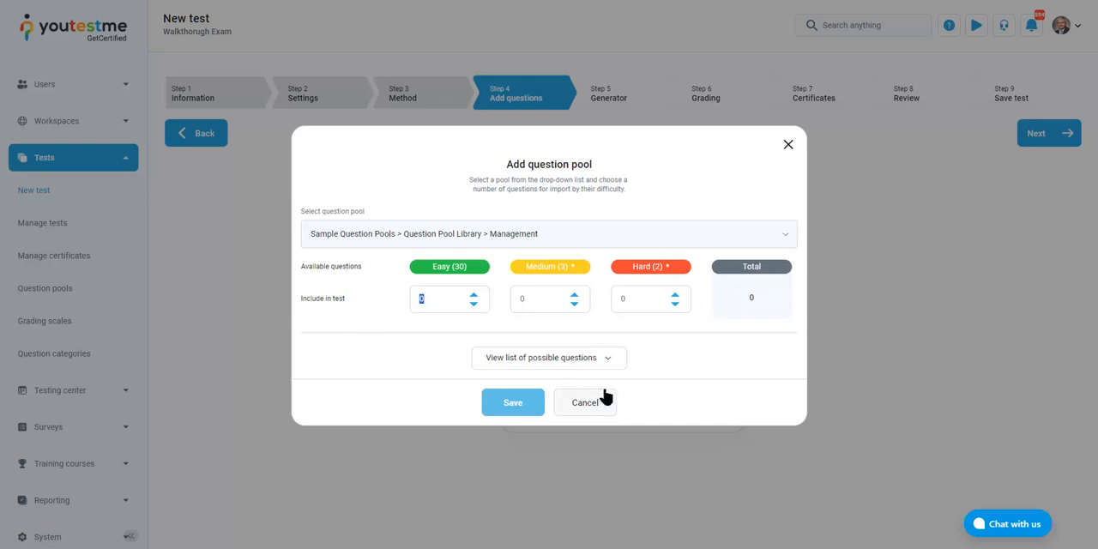
type("5")
left_click(532, 299)
type("2")
left_click(637, 299)
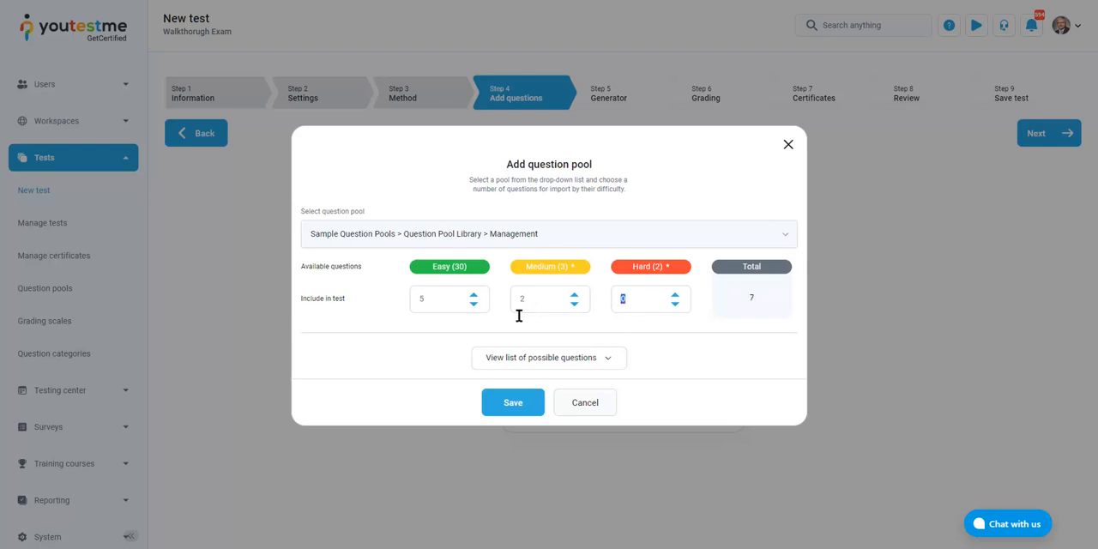
type("1")
left_click(525, 402)
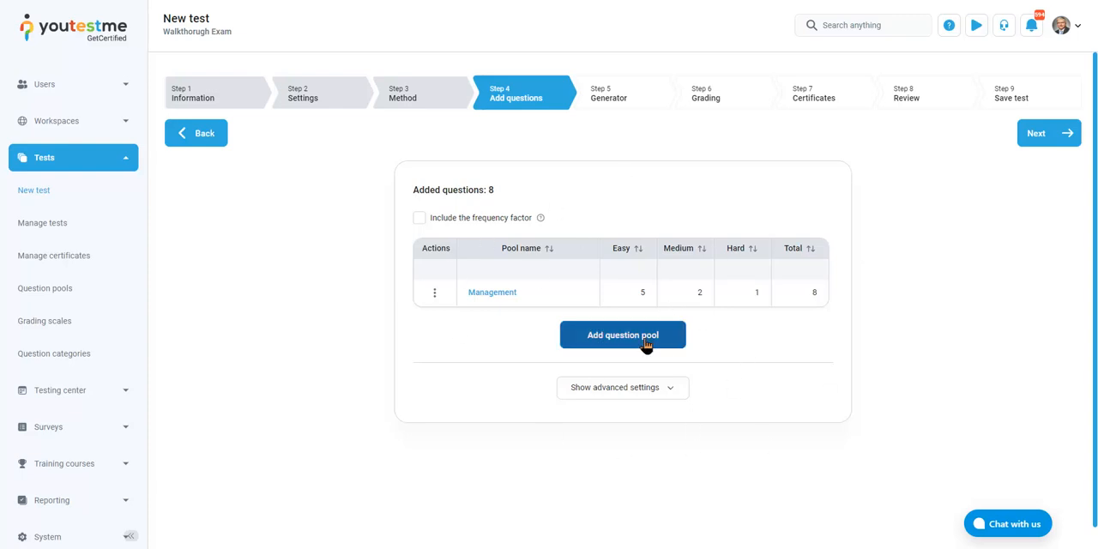
Add the Digital marketing question pool from the Question Pool Library with 10 easy, 20 medium and 2 hard questions
left_click(646, 342)
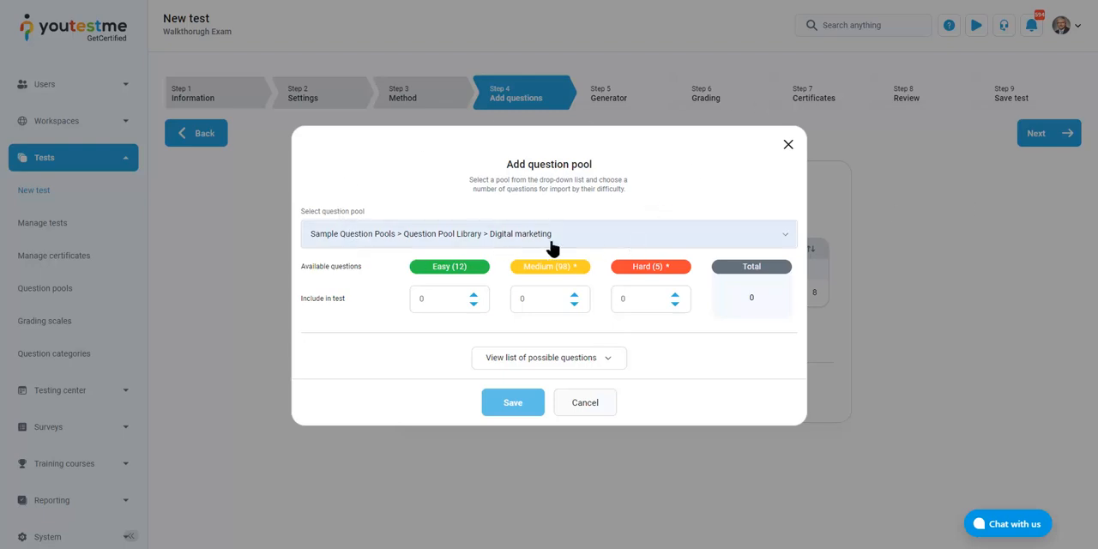
left_click(465, 296)
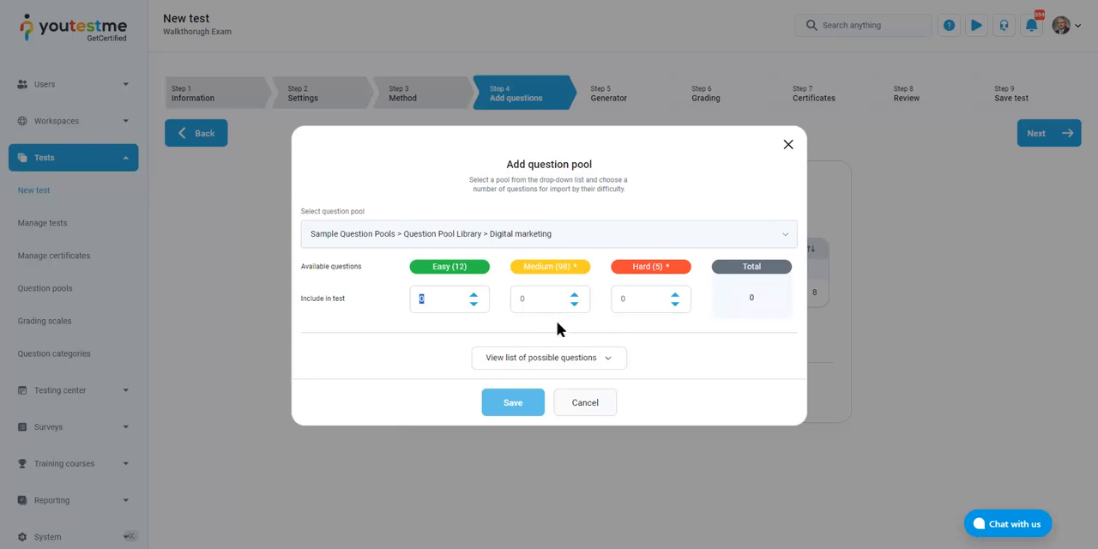
type("10")
left_click(519, 307)
type("2")
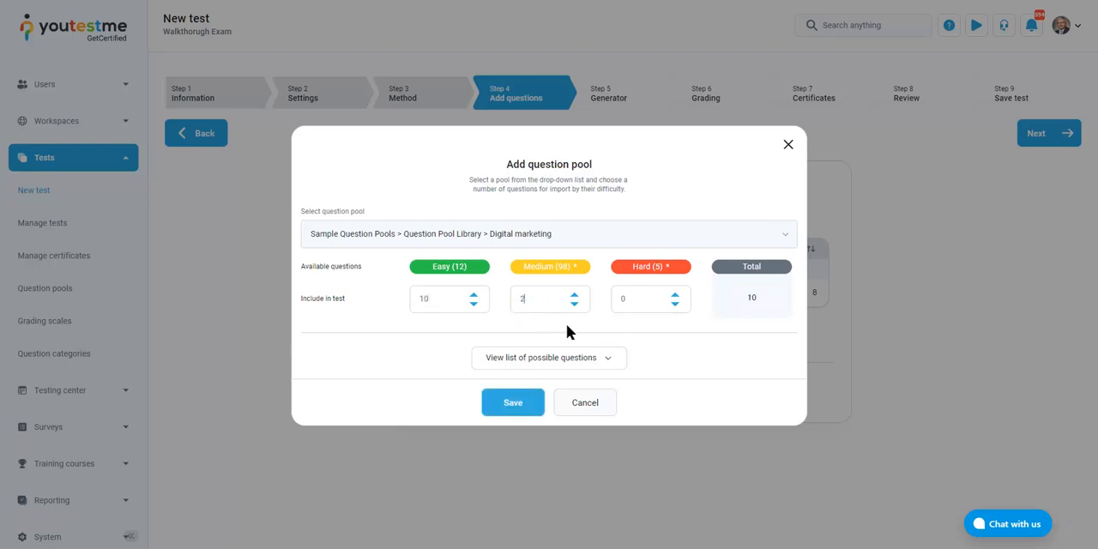
type("0")
left_click(630, 300)
type("3")
left_click(697, 361)
type("2")
left_click(712, 351)
left_click(507, 401)
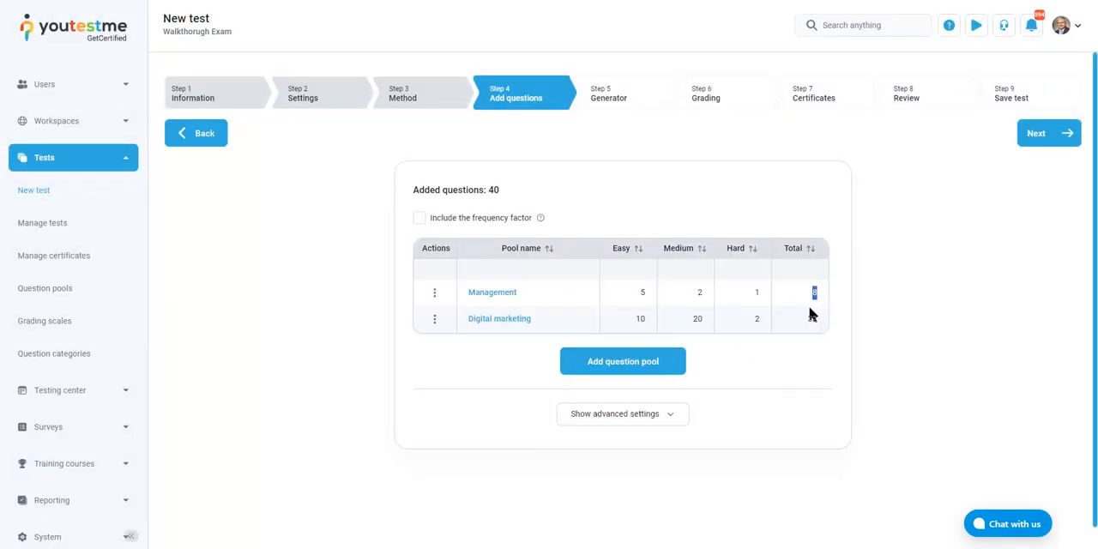
Review the total of added questions and the advanced settings of the Add questions step
left_click_drag(495, 194, 412, 196)
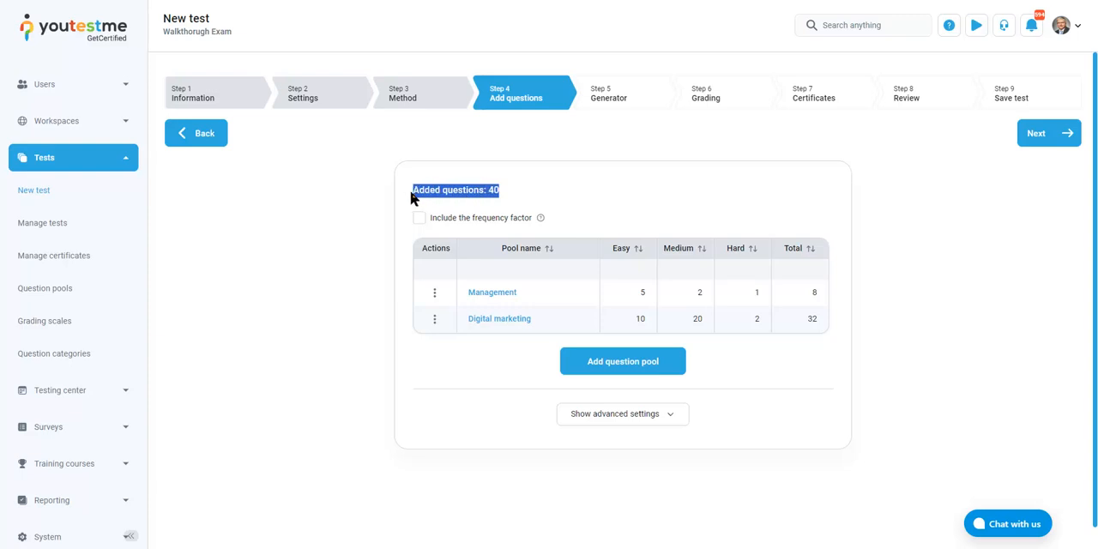
left_click(562, 210)
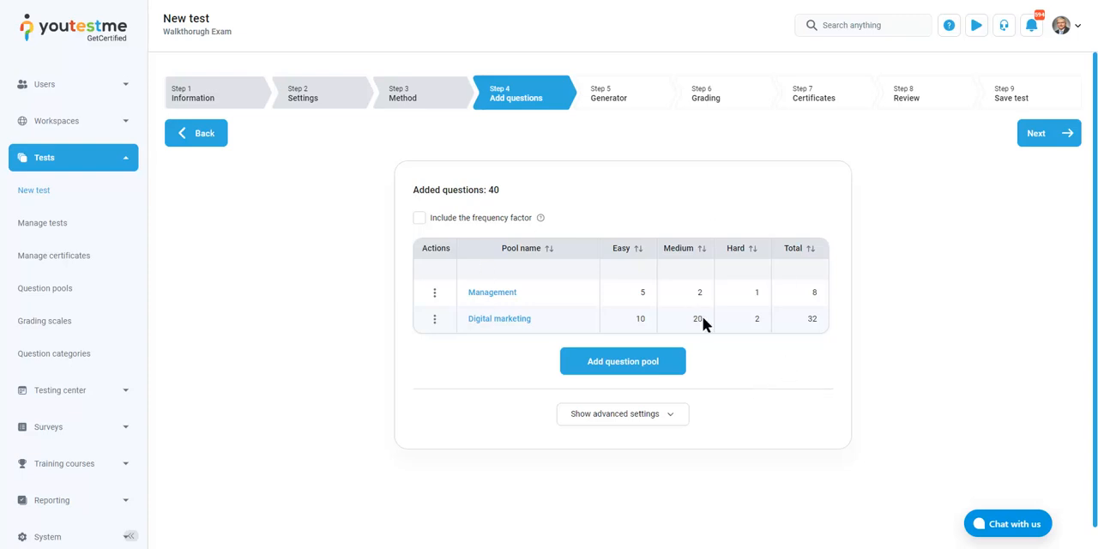
left_click(674, 421)
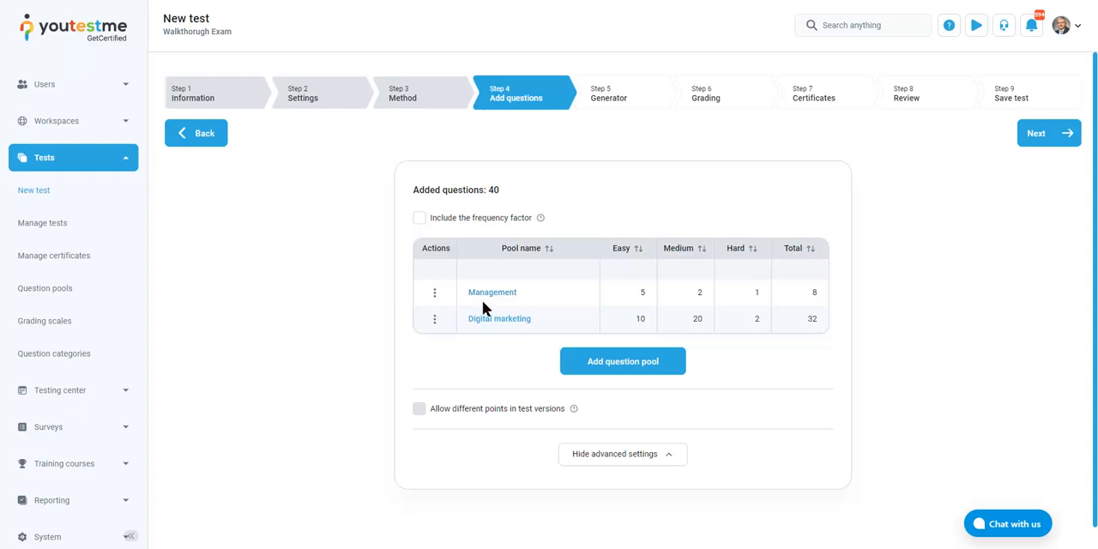
Proceed to the Generator step and set the points to 1 for easy, 2 for medium and 3 for hard questions
left_click(1071, 135)
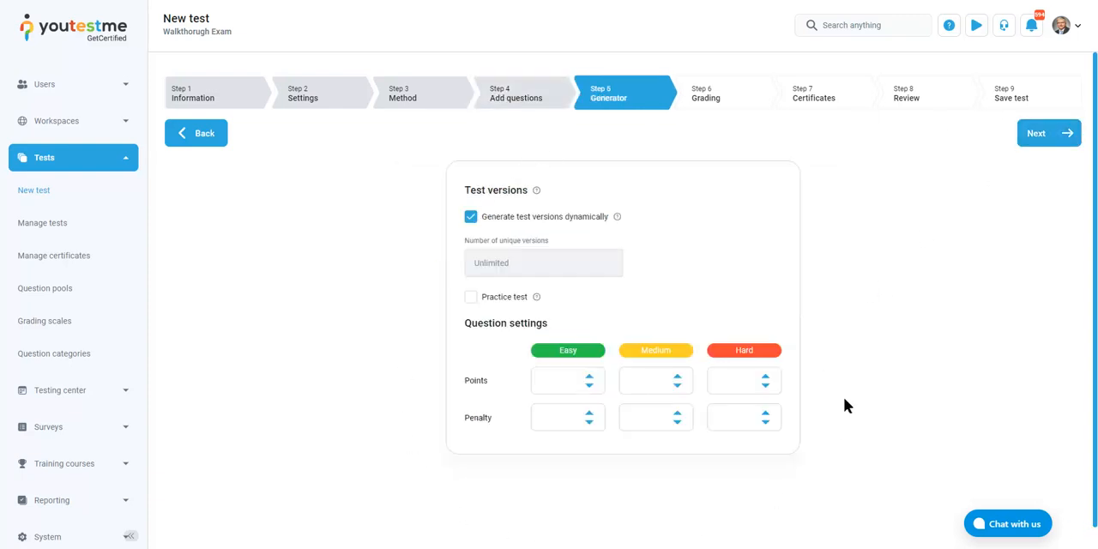
left_click(588, 376)
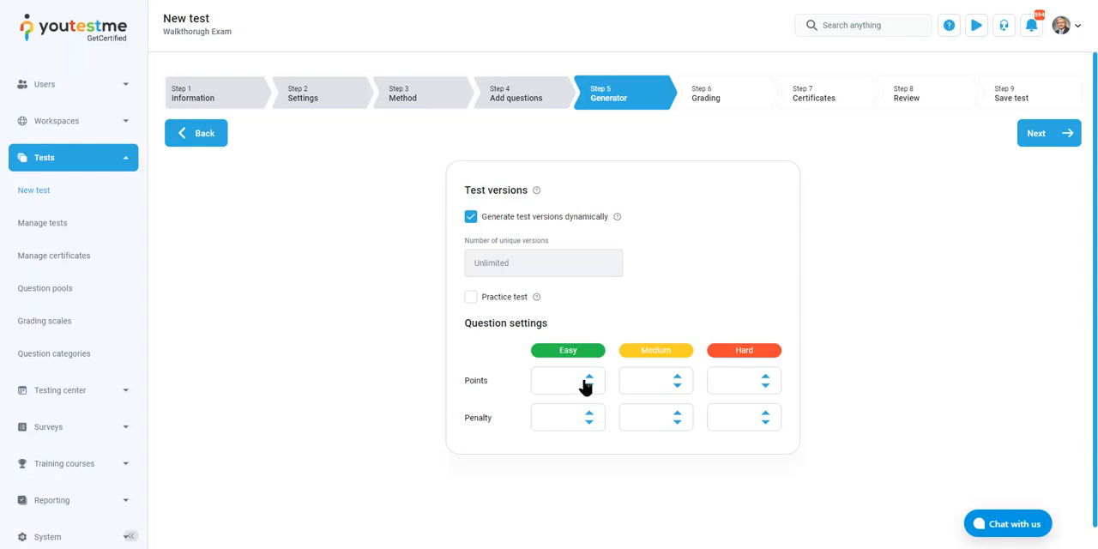
double_click(678, 378)
left_click(766, 378)
double_click(766, 377)
Adjust the penalties per difficulty, entering 1 for hard questions and 0 for easy questions
left_click(765, 422)
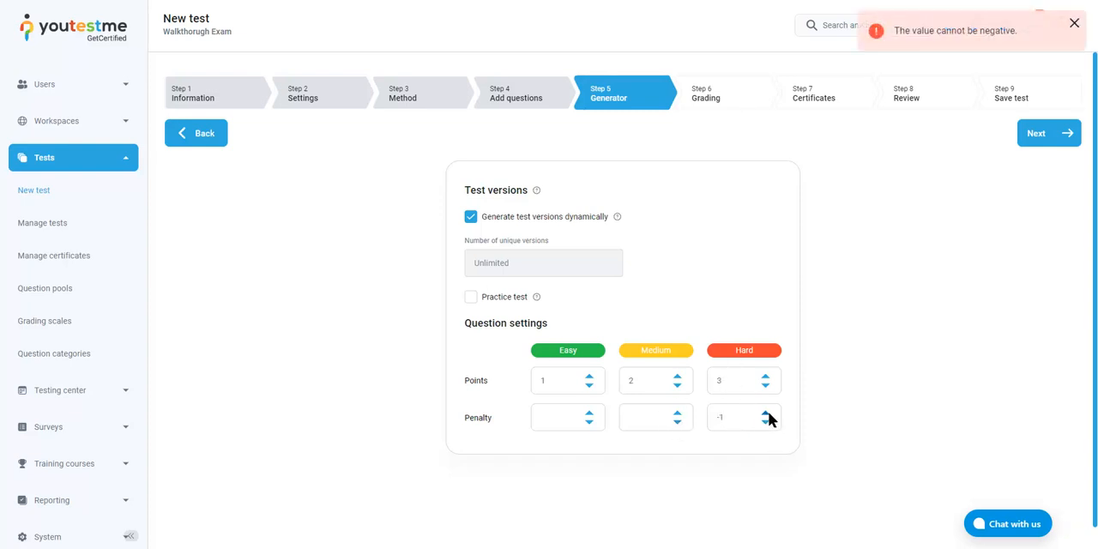
double_click(765, 414)
double_click(744, 351)
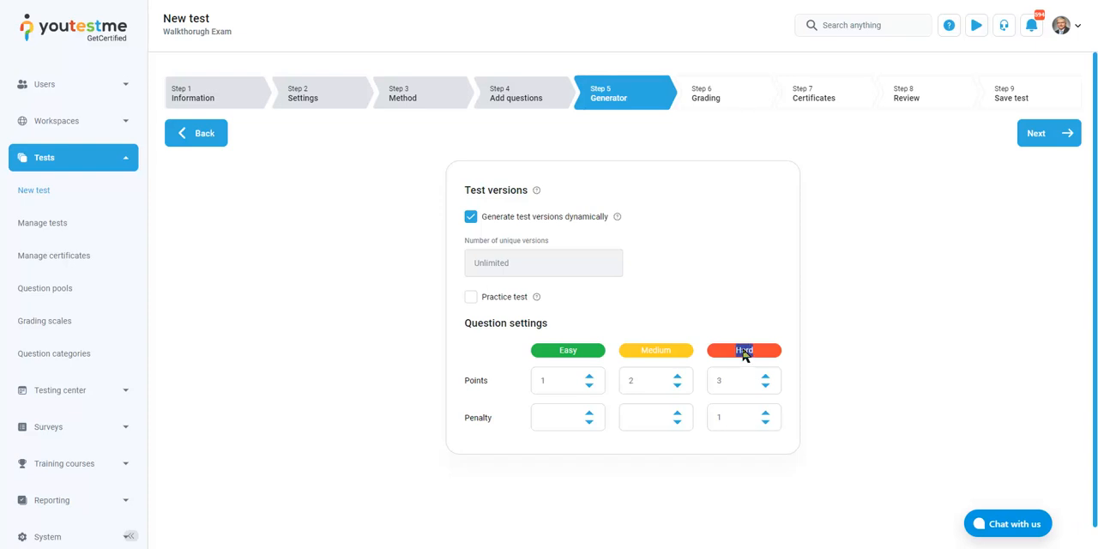
double_click(719, 418)
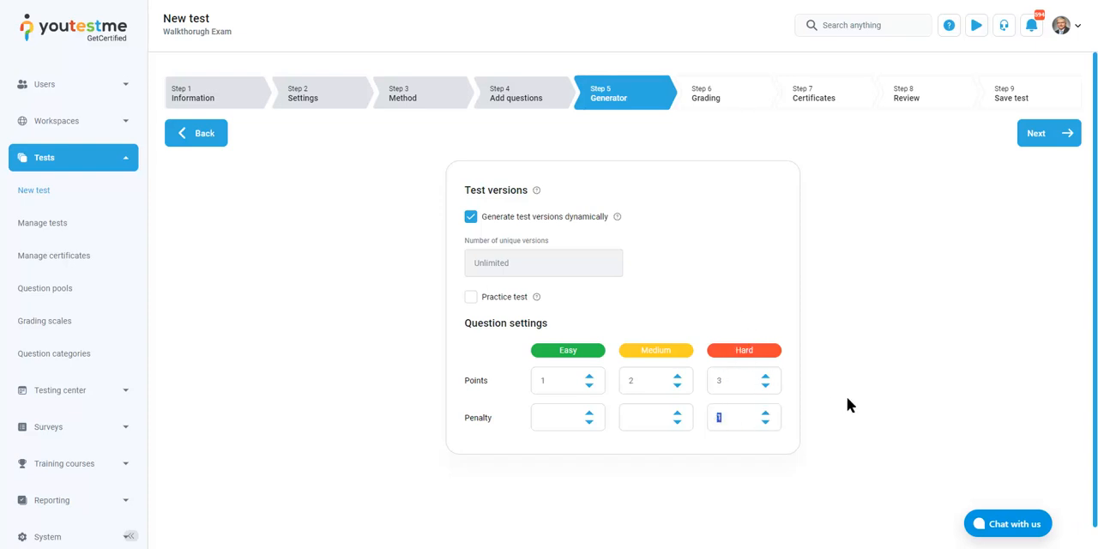
left_click(677, 414)
left_click(678, 423)
left_click(578, 420)
type("0")
Proceed to the Grading step and set the passing mark for the whole test to 51%
mouse_move(621, 218)
mouse_move(537, 297)
mouse_move(617, 218)
left_click(1043, 133)
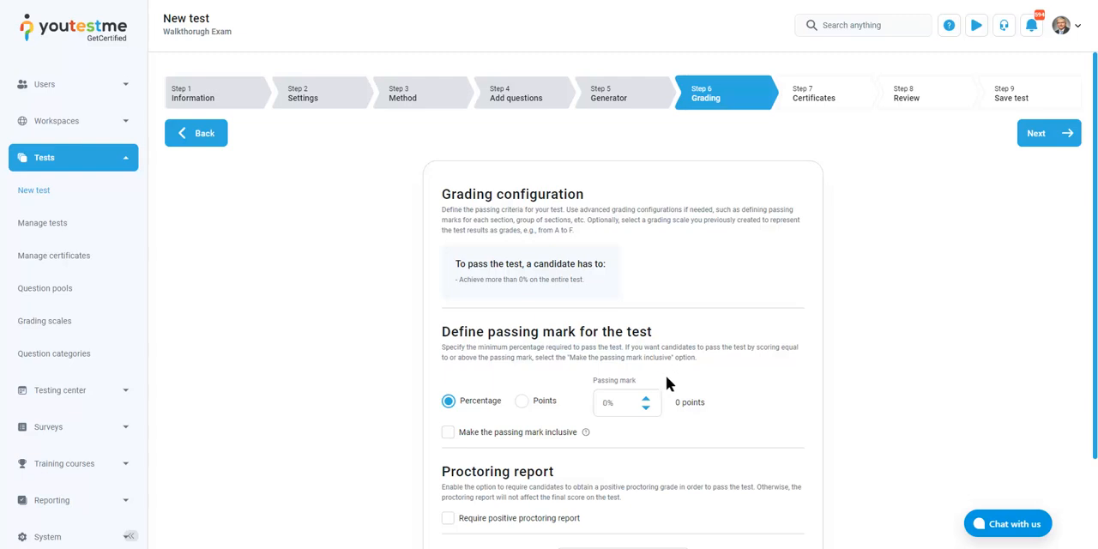
left_click(627, 407)
double_click(627, 407)
type("51")
left_click(930, 342)
mouse_move(473, 265)
left_mouse_down()
mouse_move(596, 282)
mouse_move(431, 263)
mouse_move(495, 283)
mouse_move(468, 281)
left_mouse_up()
left_click(502, 279)
double_click(520, 280)
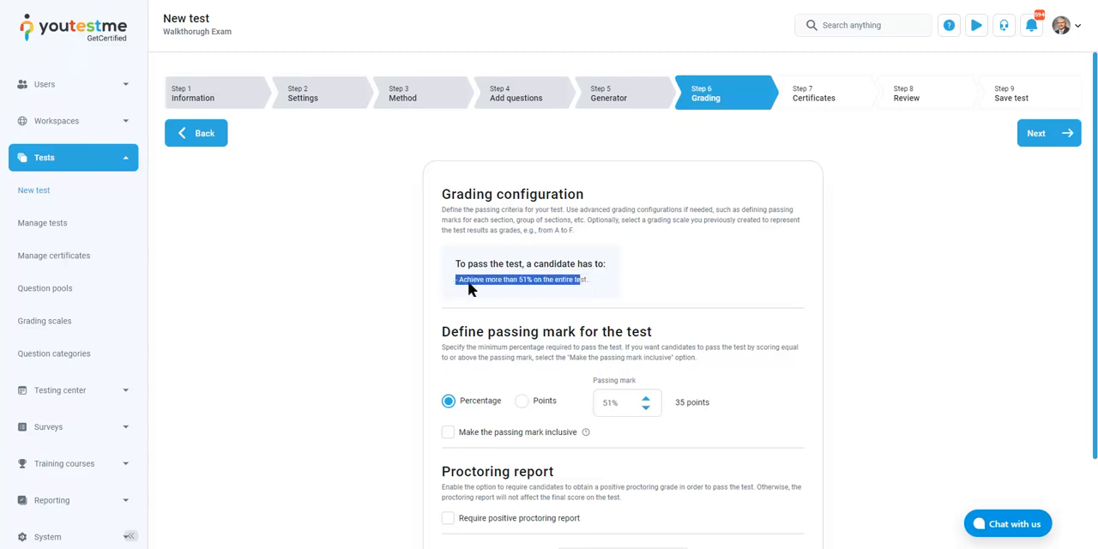
left_click(642, 297)
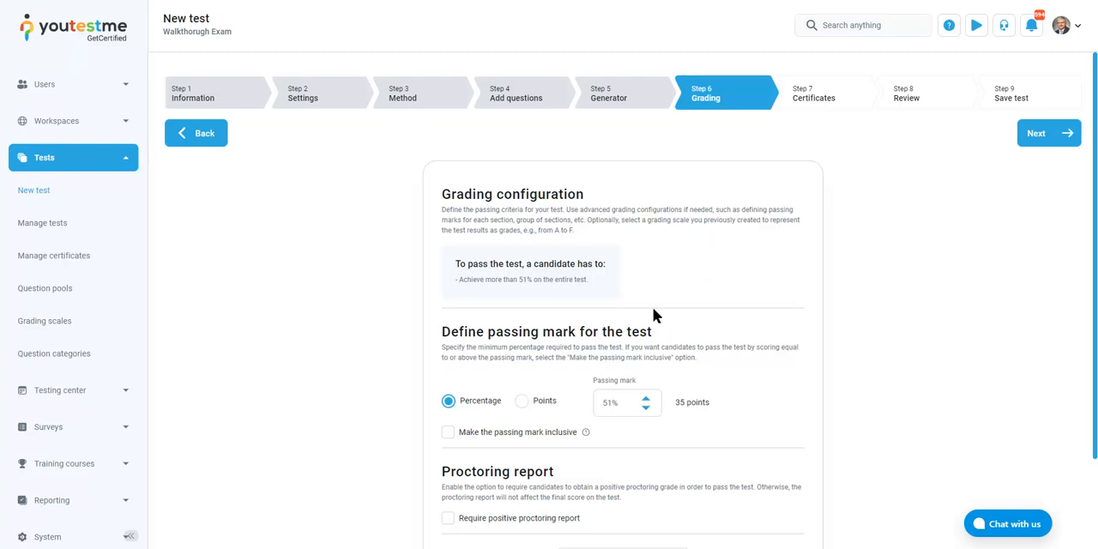
Show the advanced grading settings and require a positive proctoring report for passing the test
scroll(946, 286, "down", 2)
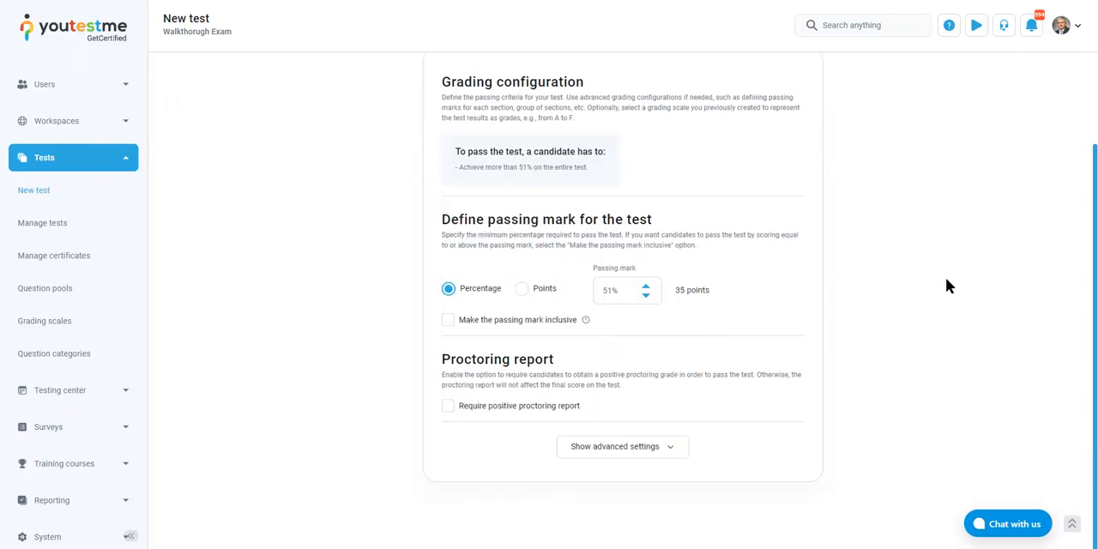
left_click(659, 455)
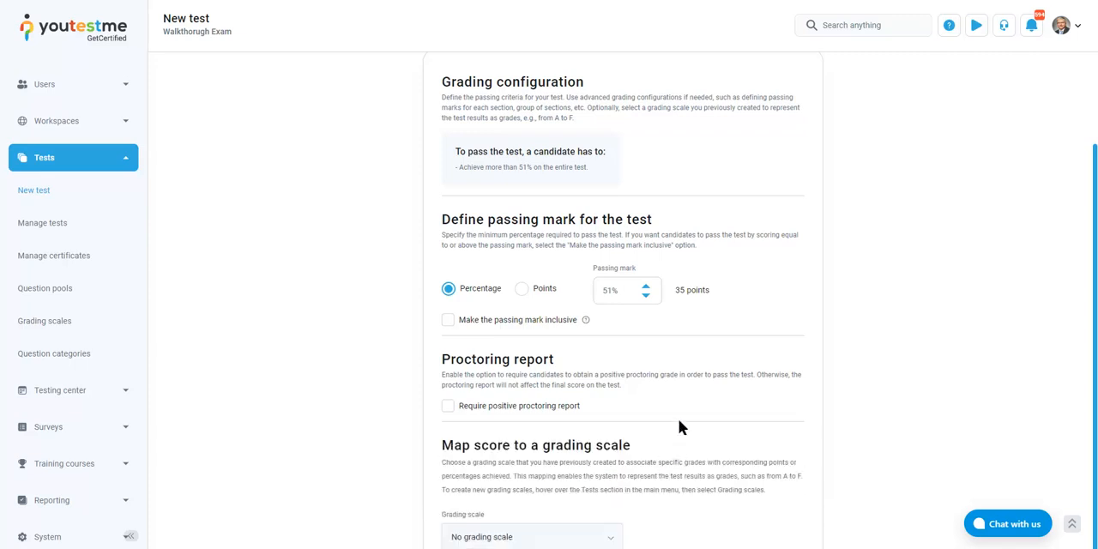
scroll(679, 418, "down", 1)
left_click(503, 299)
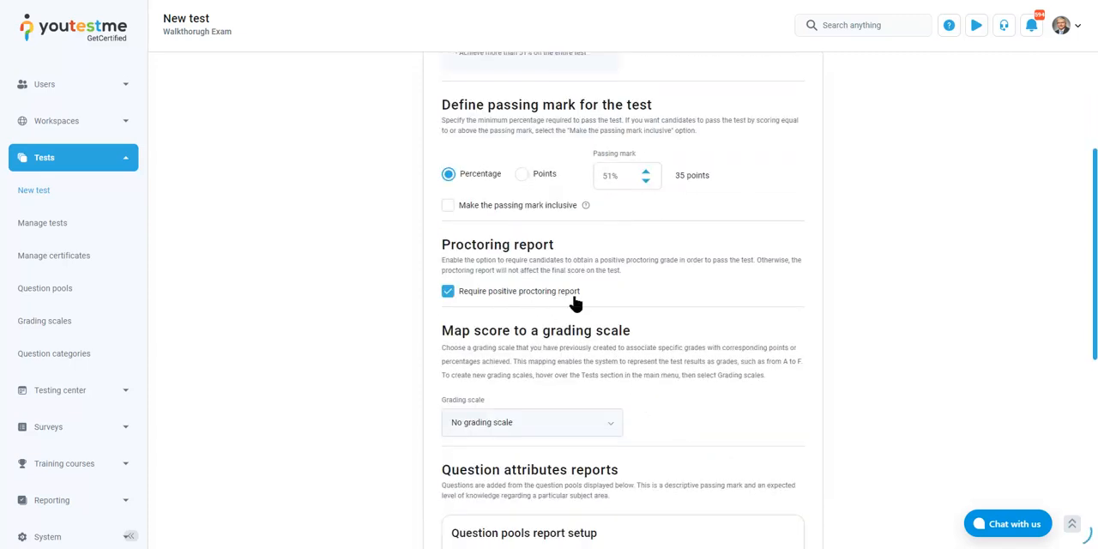
scroll(549, 302, "down", 1)
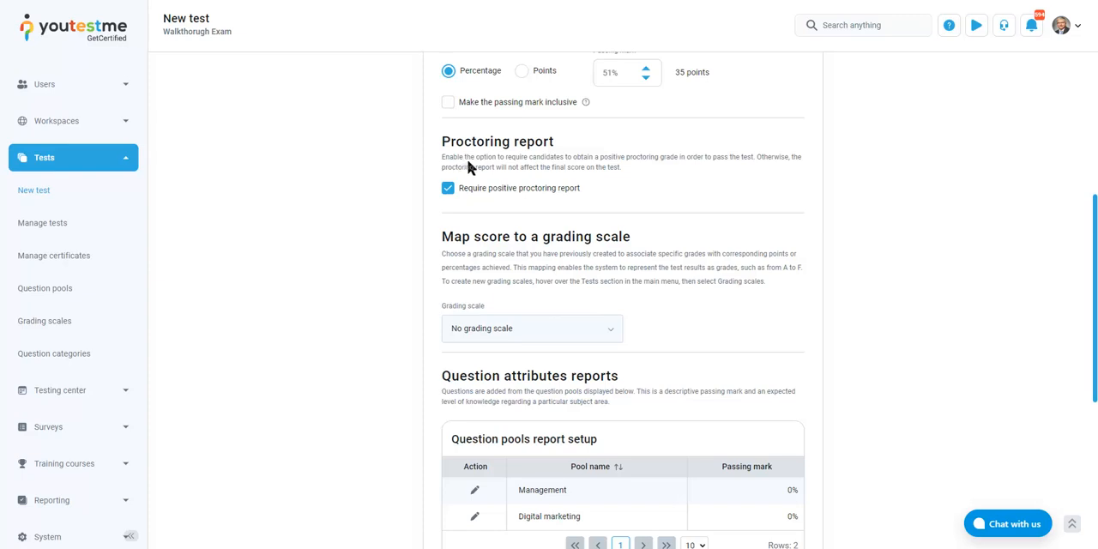
scroll(707, 226, "up", 1)
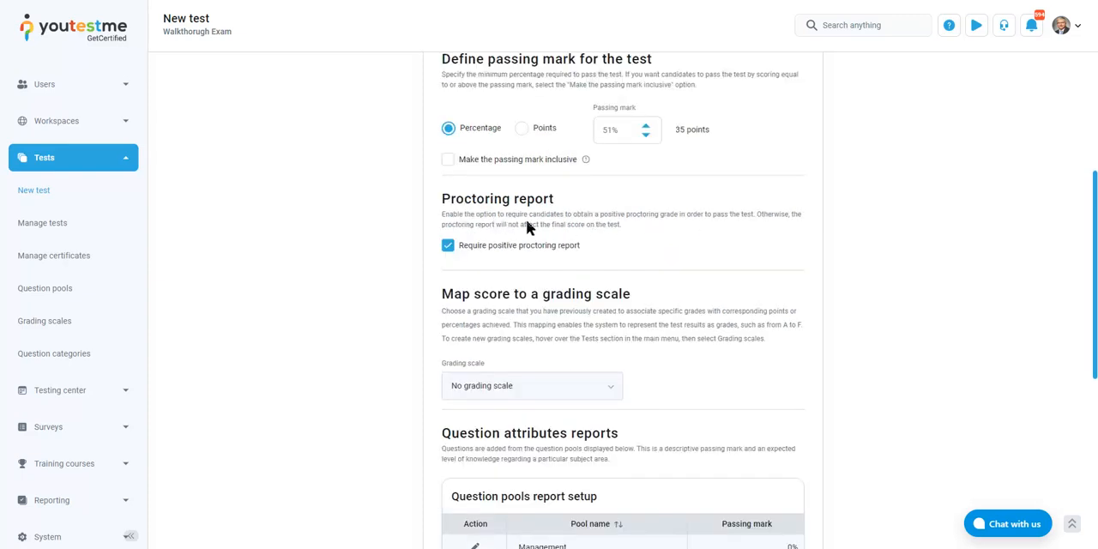
scroll(711, 227, "down", 5)
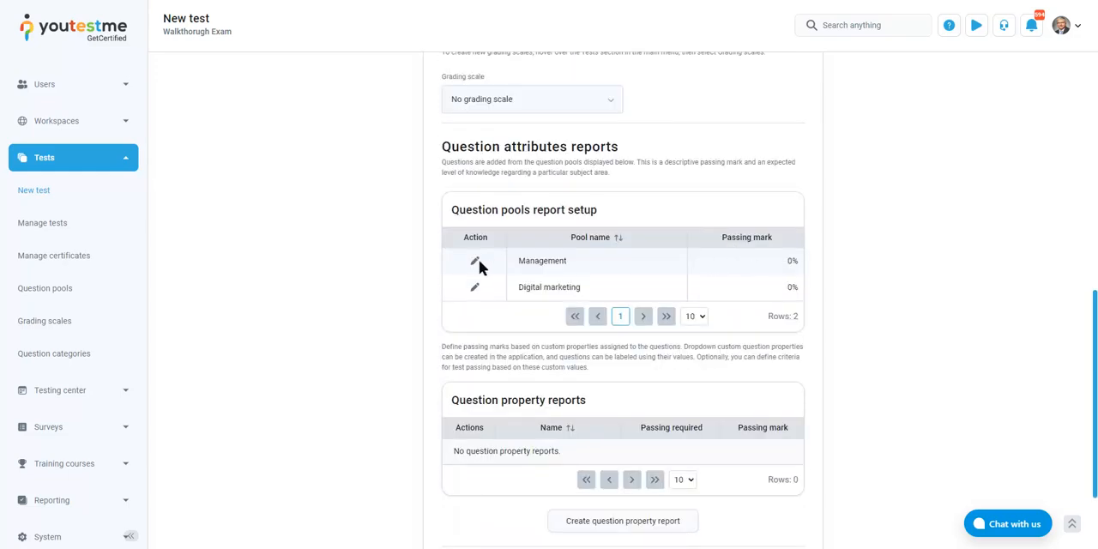
Set the passing marks in the question pools report setup to 51% for Management and 71% for Digital marketing
left_click(476, 261)
double_click(760, 268)
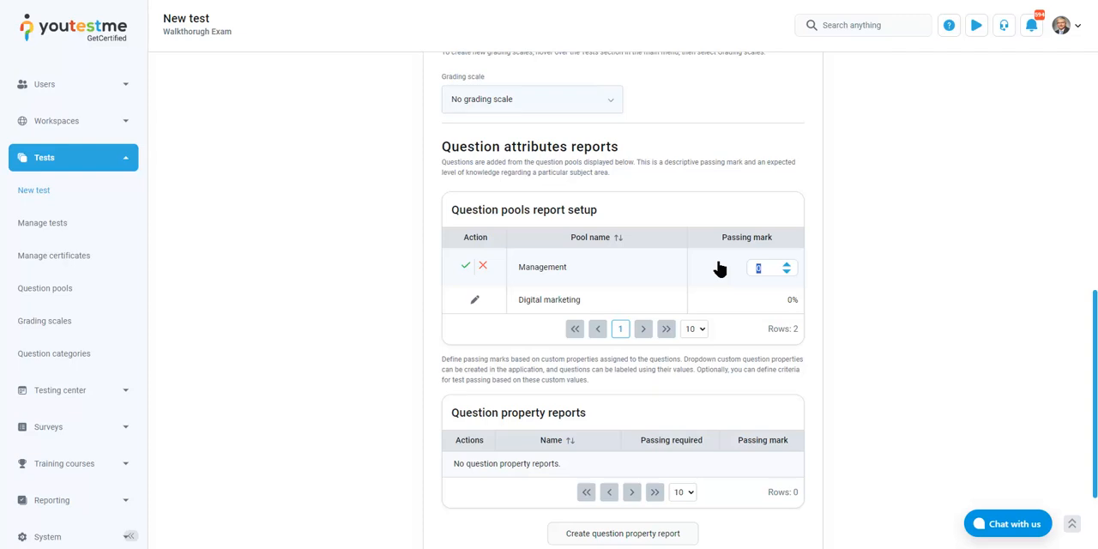
type("51")
left_click(464, 268)
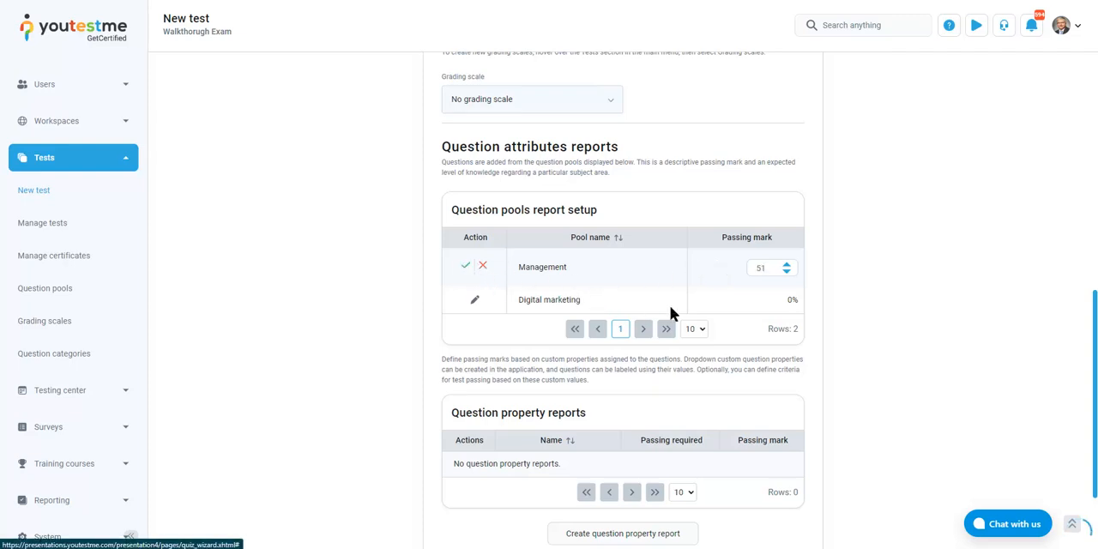
left_click(475, 289)
double_click(760, 294)
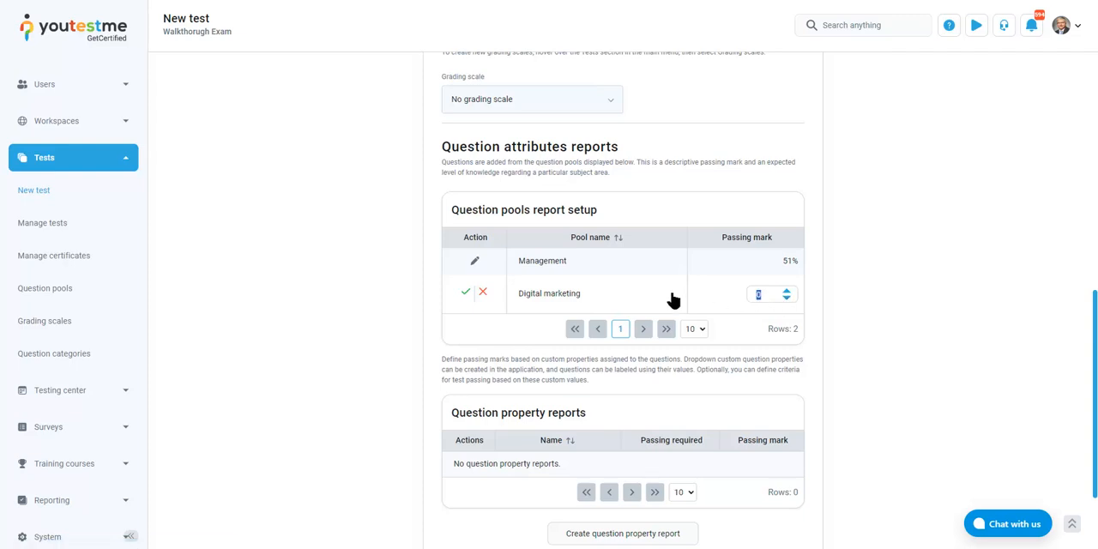
type("71")
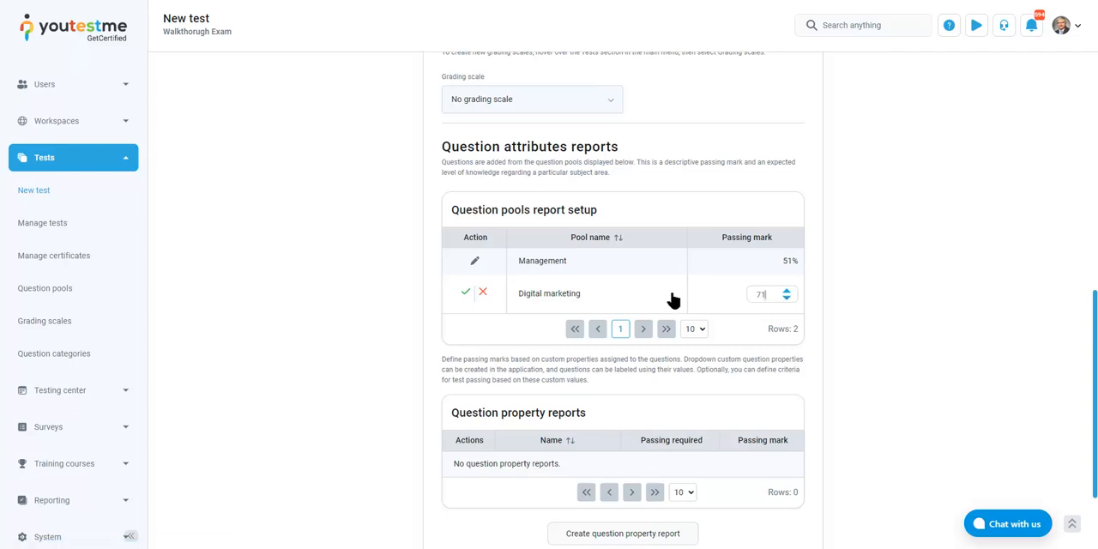
left_click(466, 293)
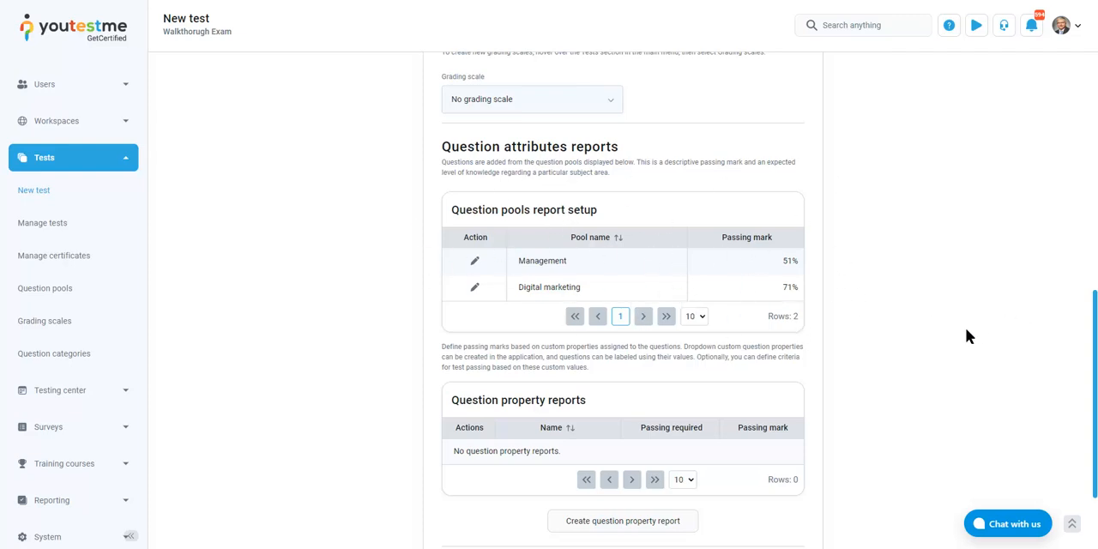
Proceed to the Certificates step, start adding a certificate and review its options, images and display settings
scroll(966, 336, "down", 2)
scroll(968, 335, "up", 8)
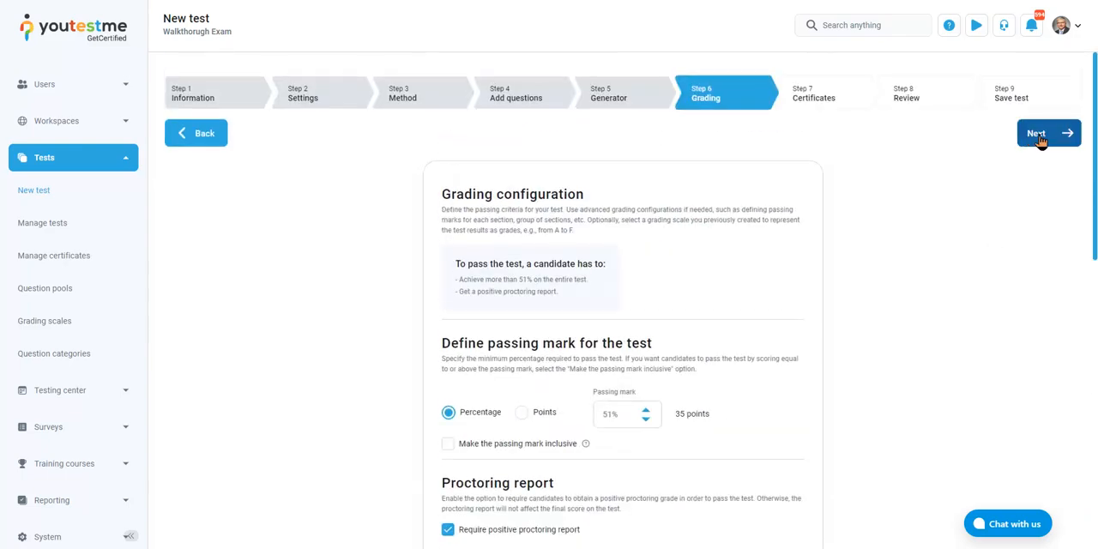
left_click(1038, 135)
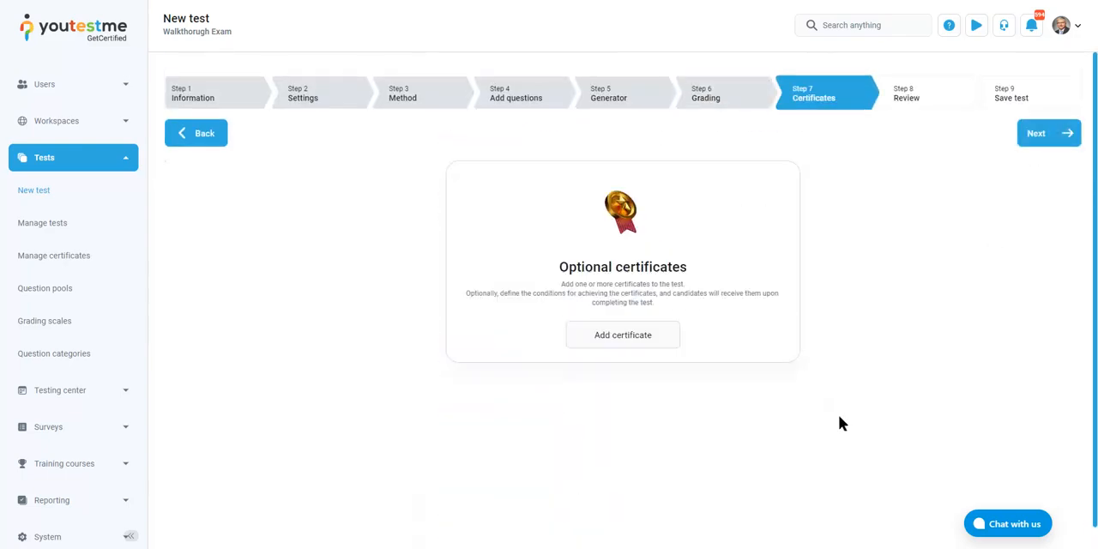
left_click(608, 336)
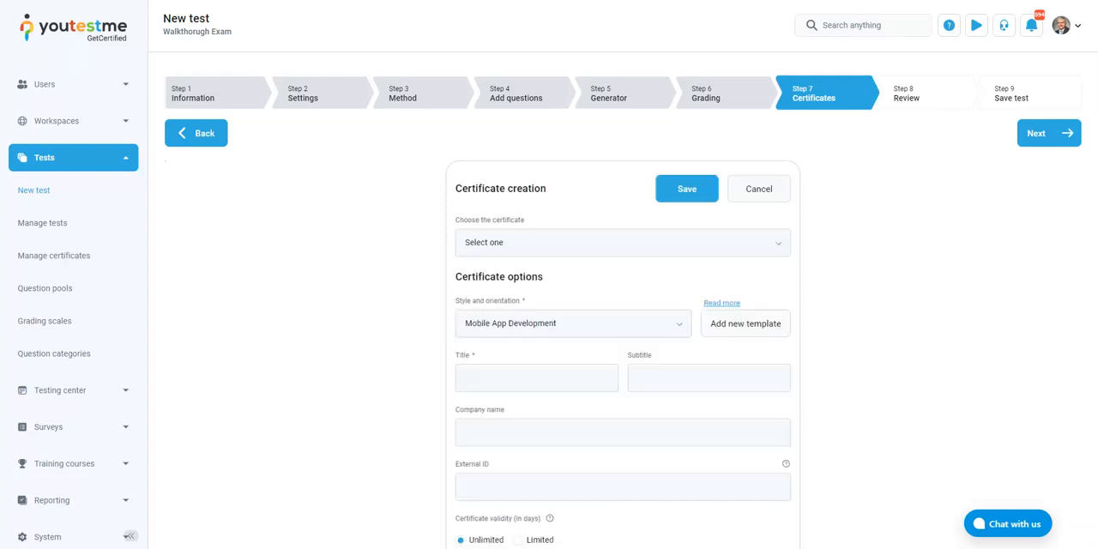
scroll(941, 338, "down", 2)
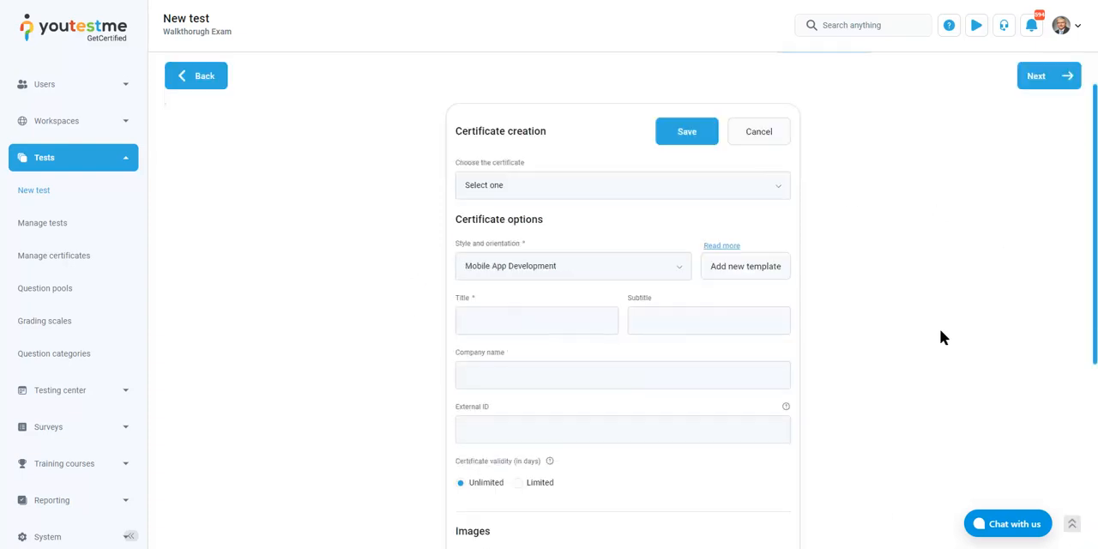
scroll(915, 344, "down", 2)
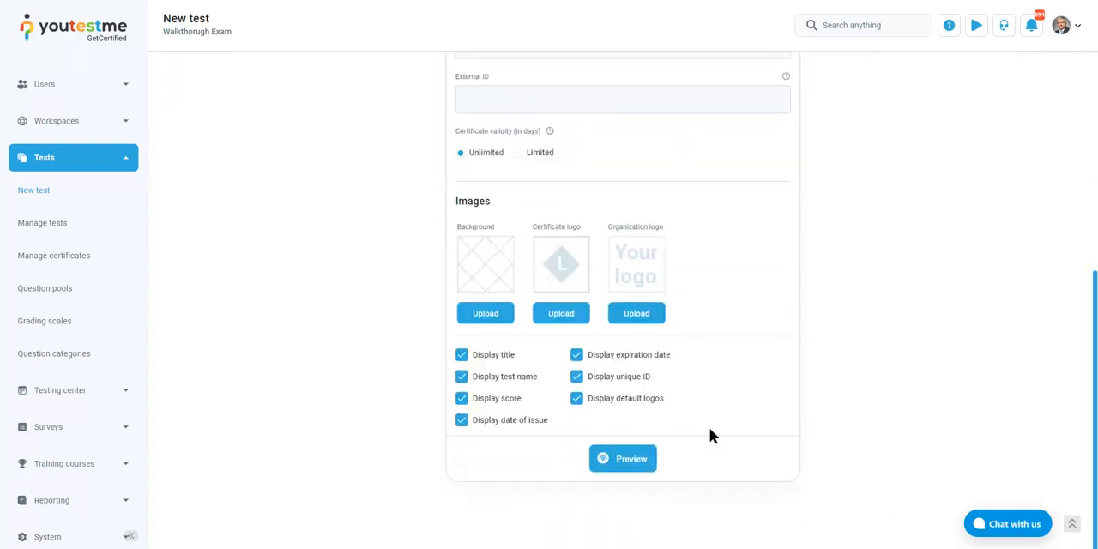
scroll(713, 433, "up", 1)
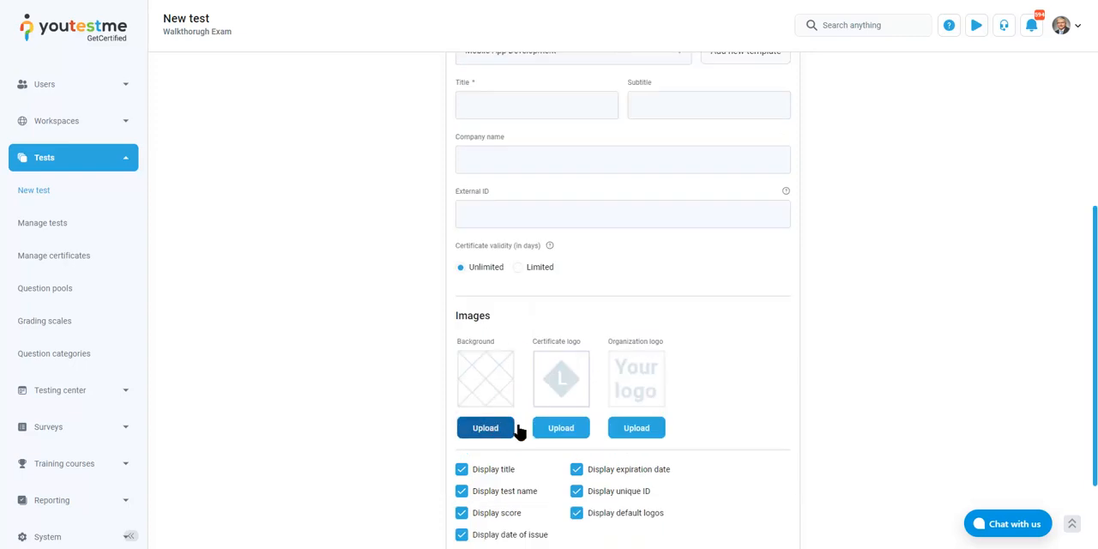
scroll(515, 395, "up", 3)
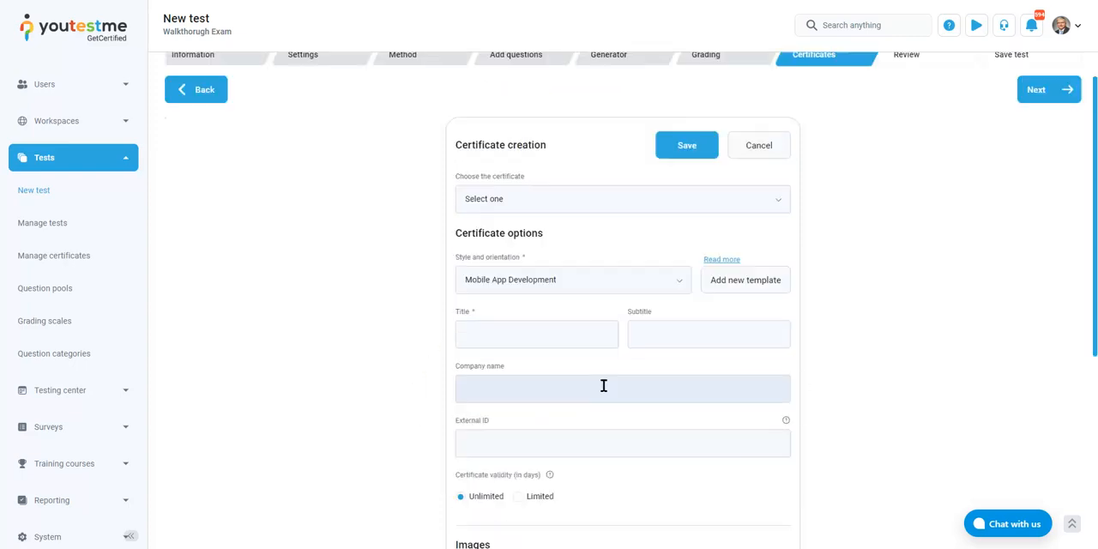
Choose the Certificate of Completion as the test's certificate and open its preview
left_click(704, 246)
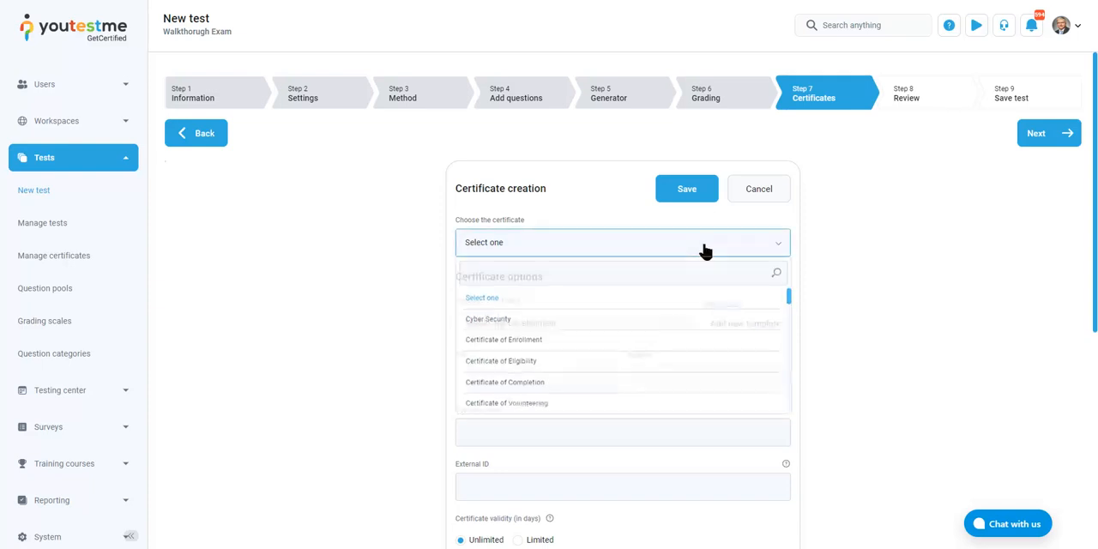
left_click(633, 388)
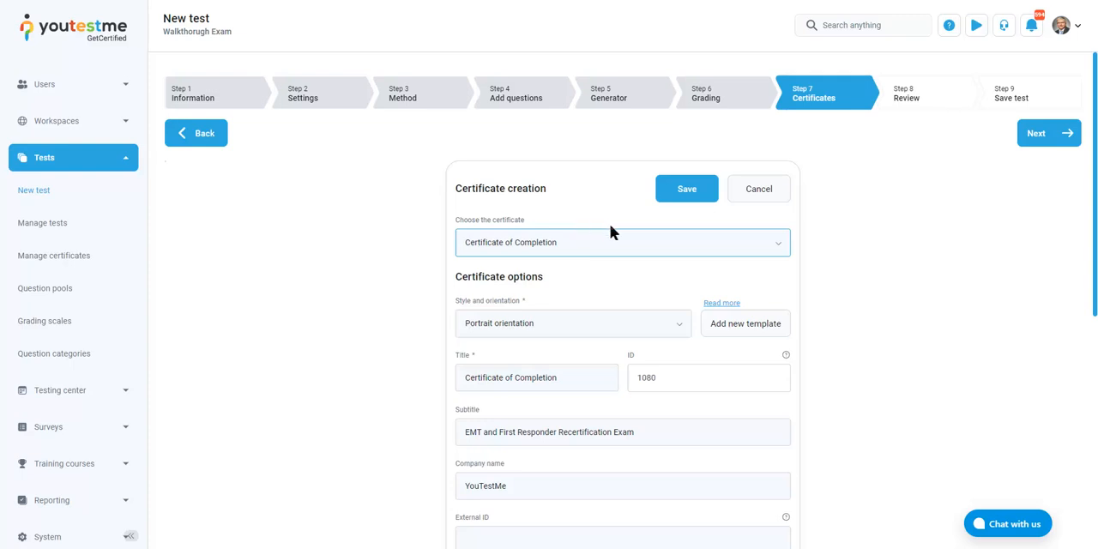
scroll(936, 190, "down", 1)
scroll(926, 191, "down", 5)
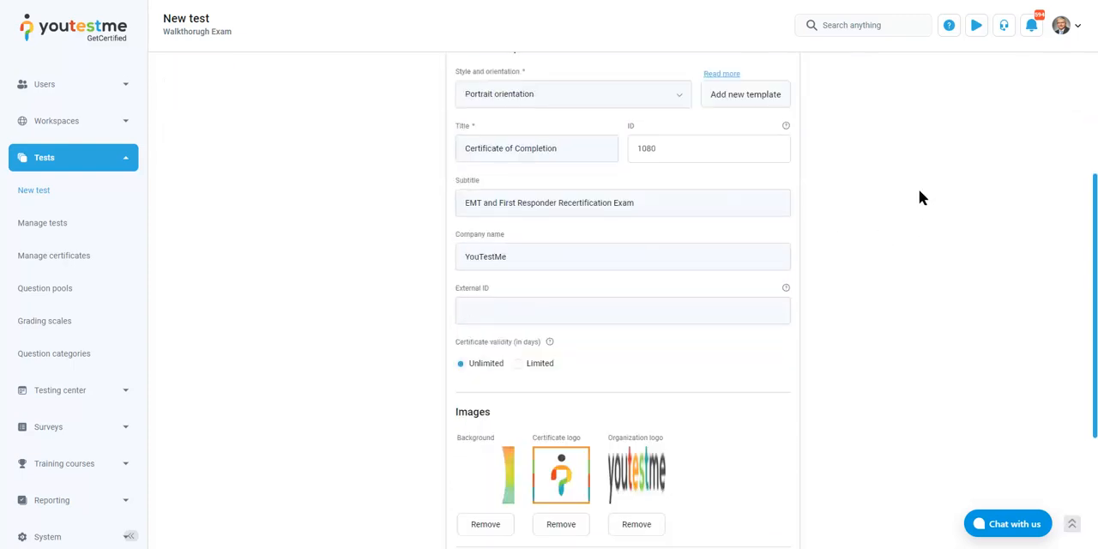
left_click(621, 500)
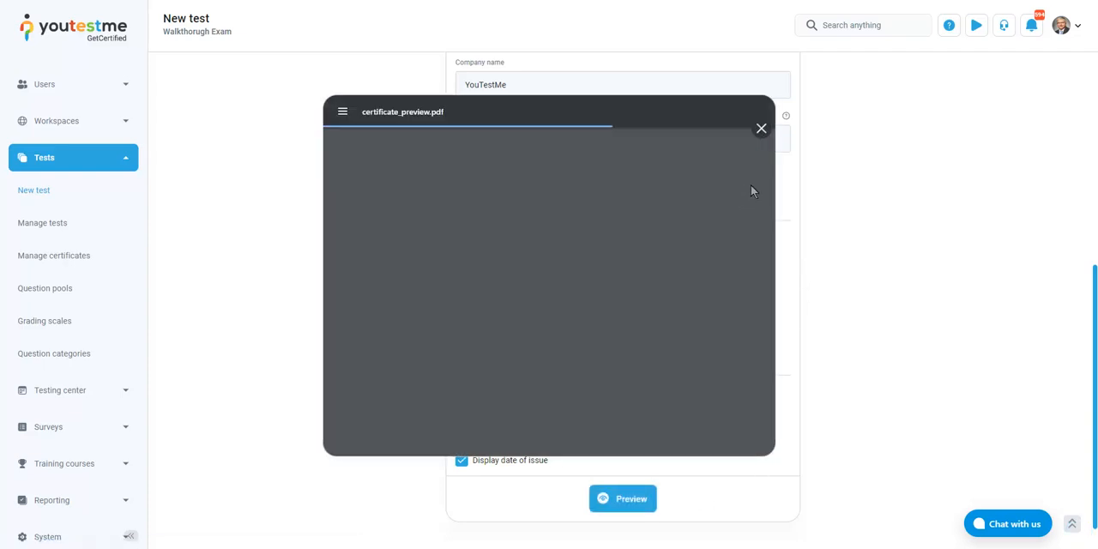
Examine the candidate name, score, issue and expiry dates, logos and unique ID in the certificate preview, and close it
left_click_drag(768, 189, 767, 286)
left_click_drag(473, 238, 606, 233)
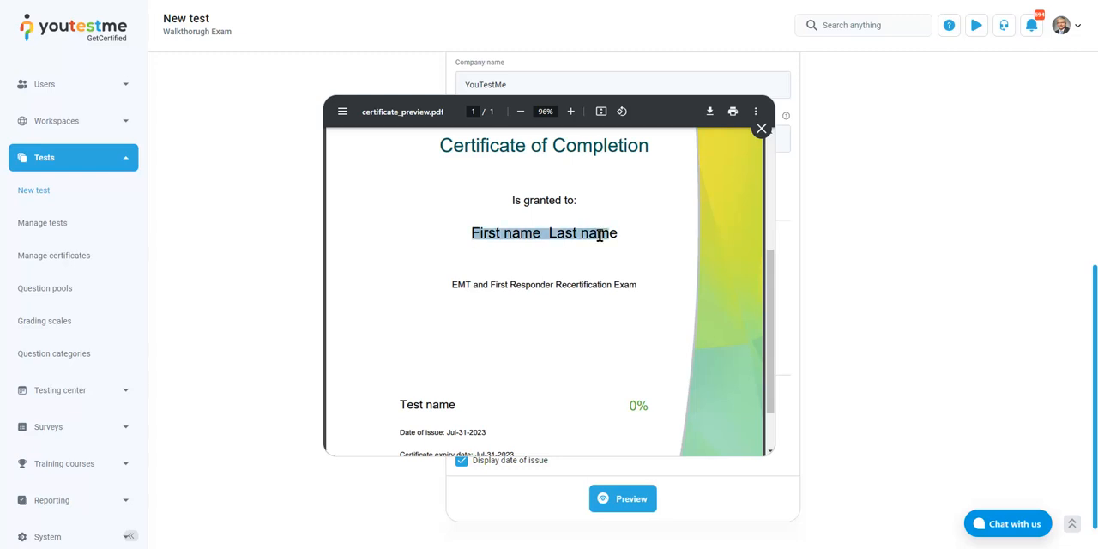
left_click_drag(635, 400, 615, 400)
left_click_drag(447, 435, 502, 431)
left_click(523, 421)
scroll(506, 419, "down", 1)
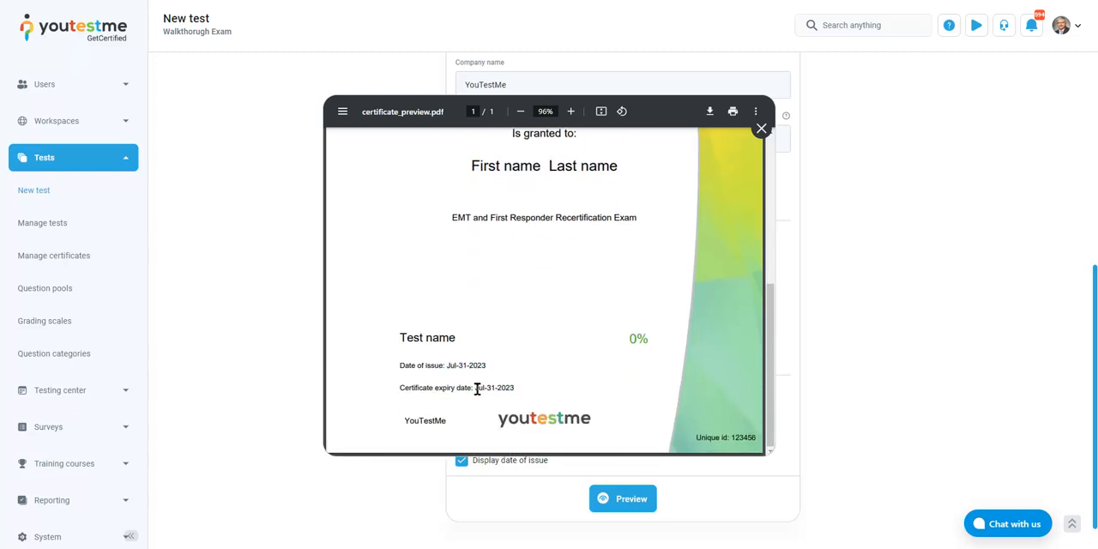
left_click_drag(476, 388, 533, 388)
left_click(541, 387)
scroll(593, 326, "up", 2)
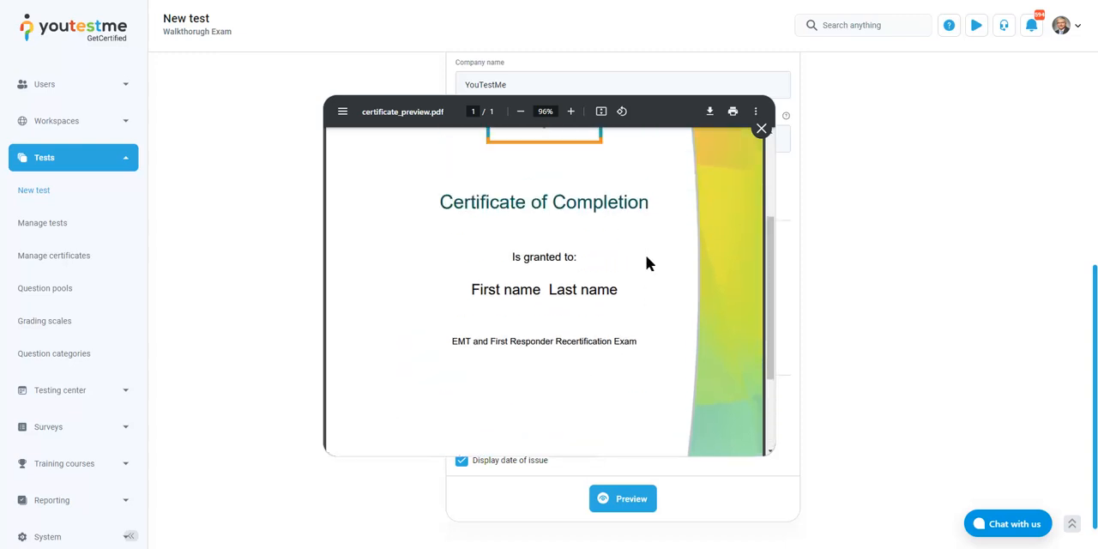
scroll(648, 263, "up", 2)
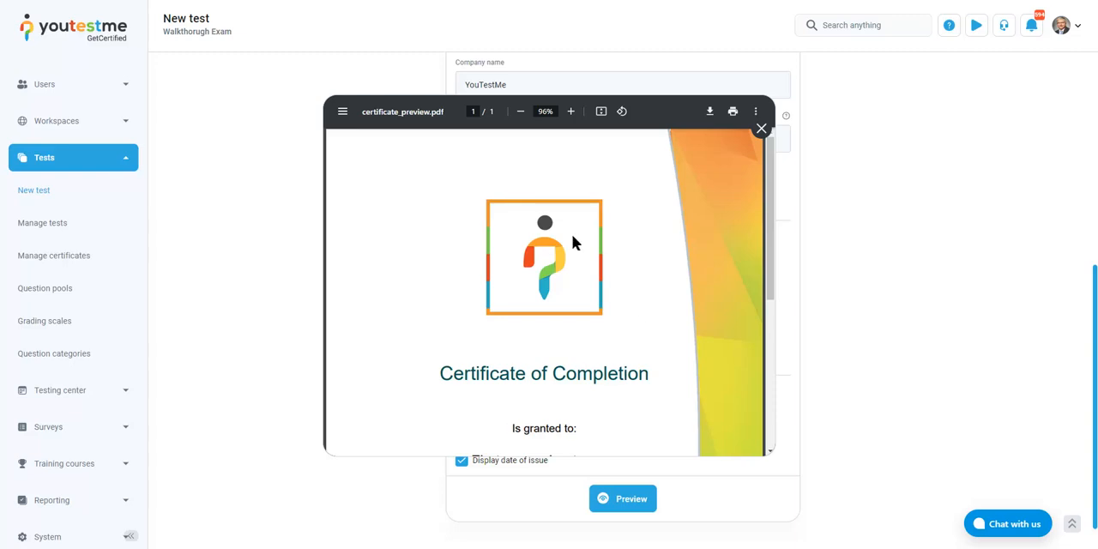
scroll(571, 249, "down", 4)
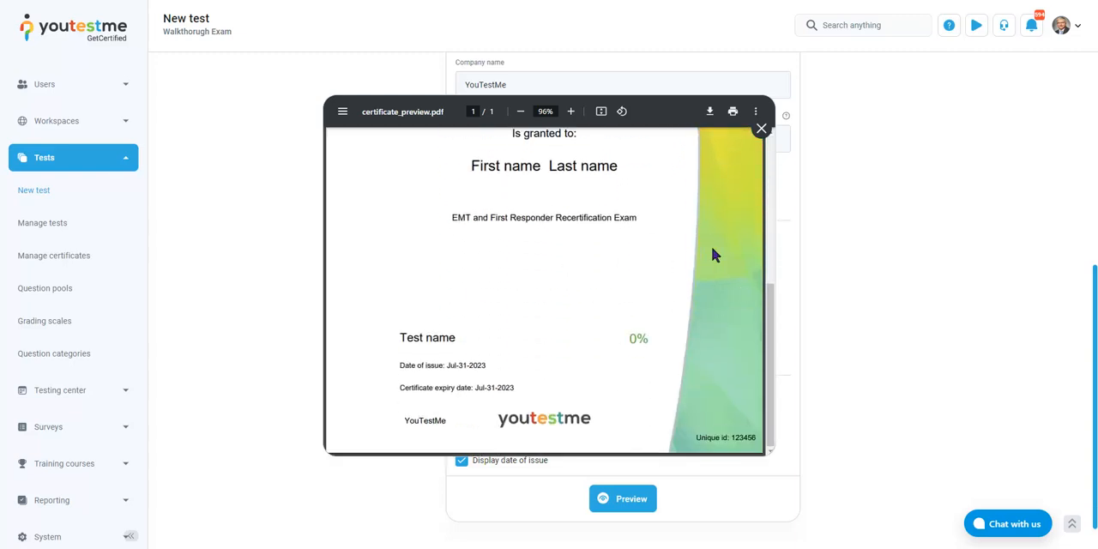
double_click(741, 439)
left_click(761, 128)
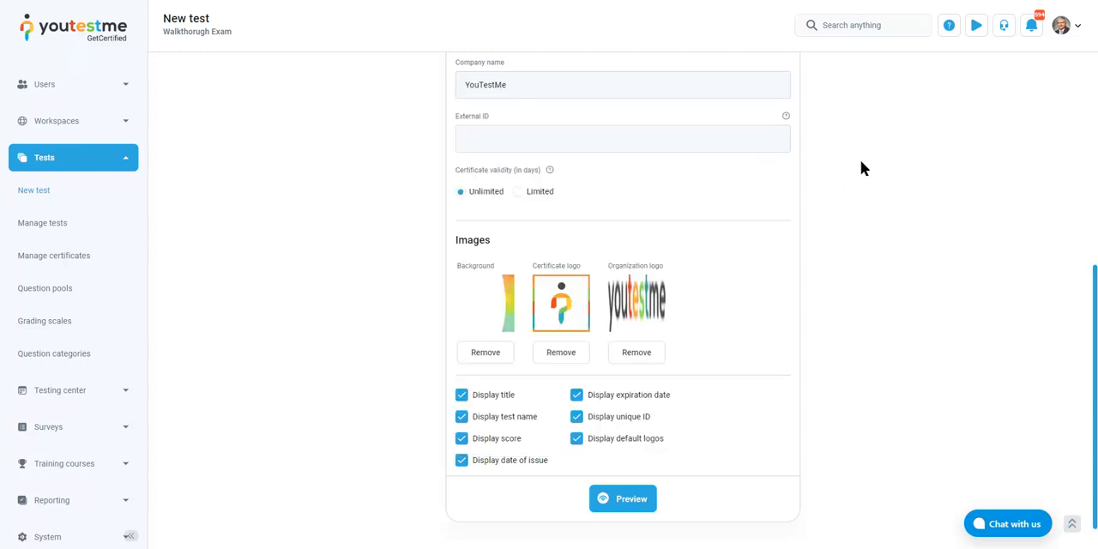
Proceed to the Review step, check the test settings and question pools, and finish the test creation wizard
scroll(861, 168, "up", 5)
left_click(1049, 133)
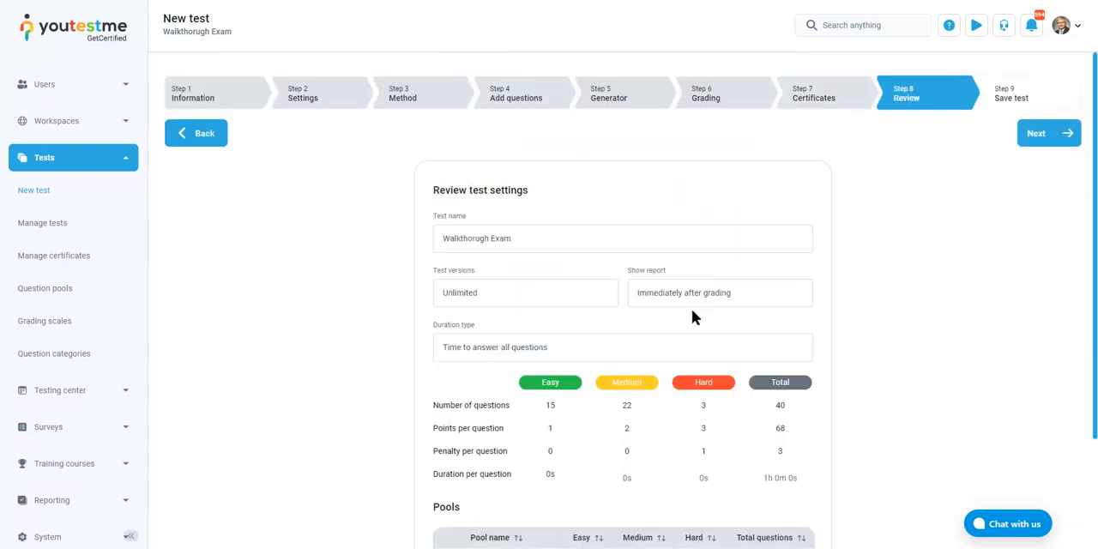
scroll(393, 331, "down", 3)
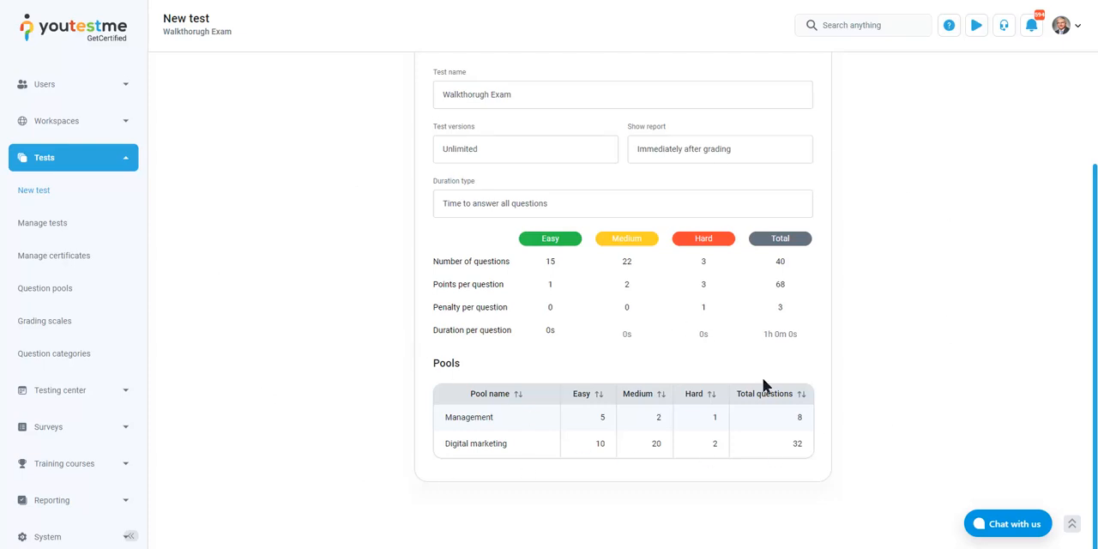
scroll(748, 340, "up", 3)
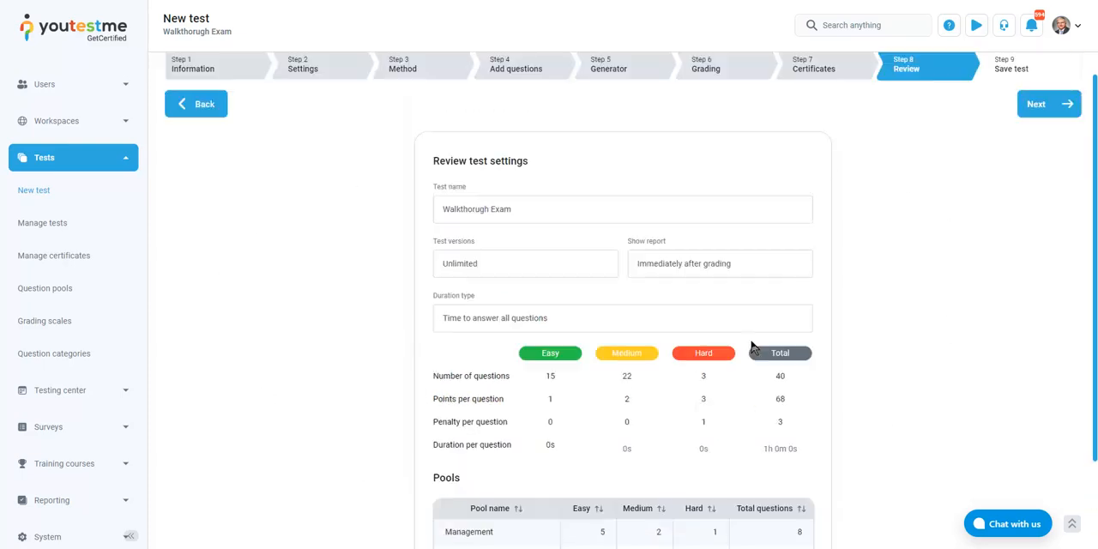
left_click(1034, 137)
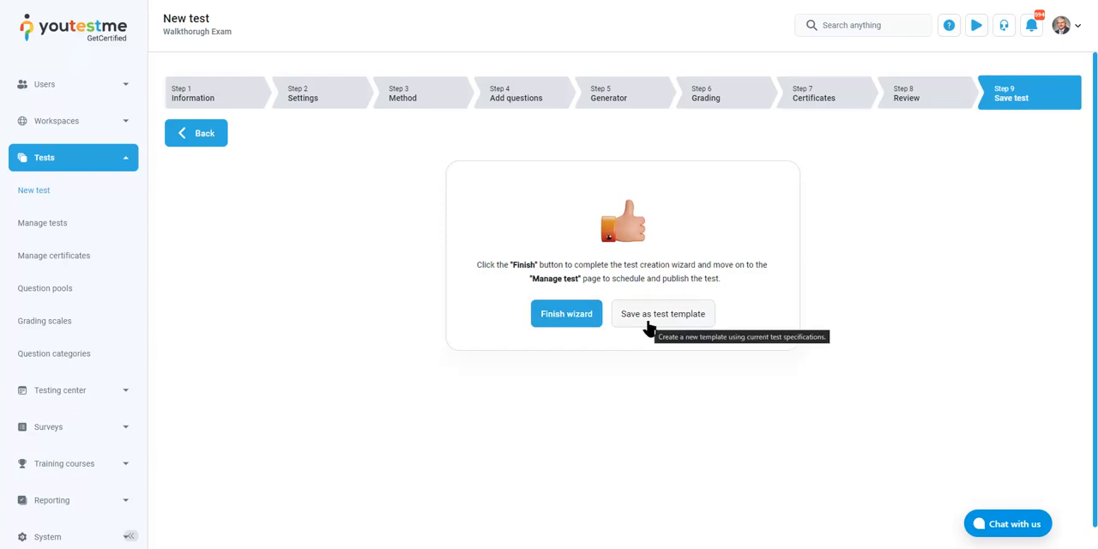
left_click(576, 318)
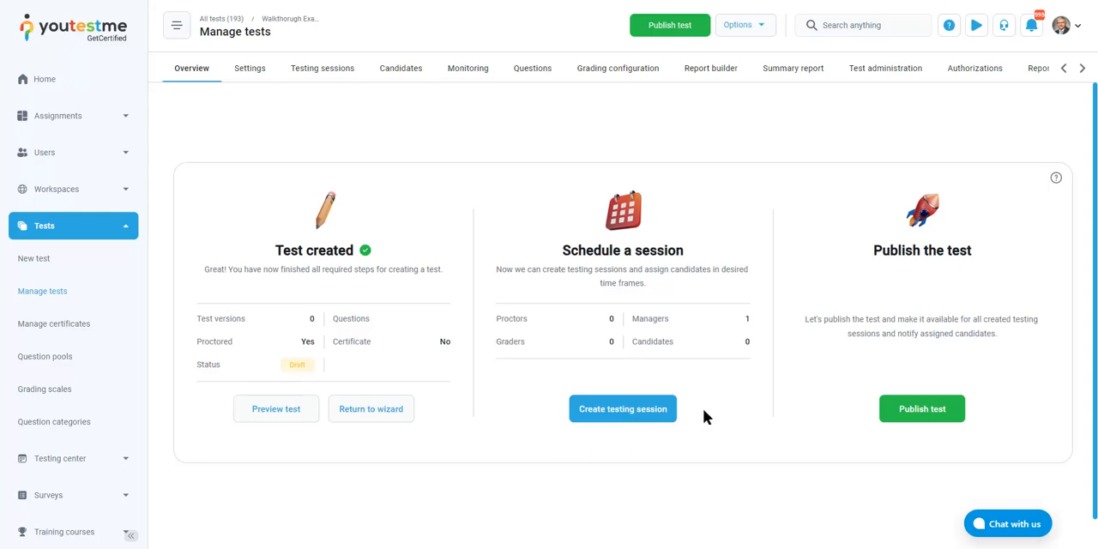
Start creating a new testing session for the test and name it "Walkthrough Session"
left_click(621, 419)
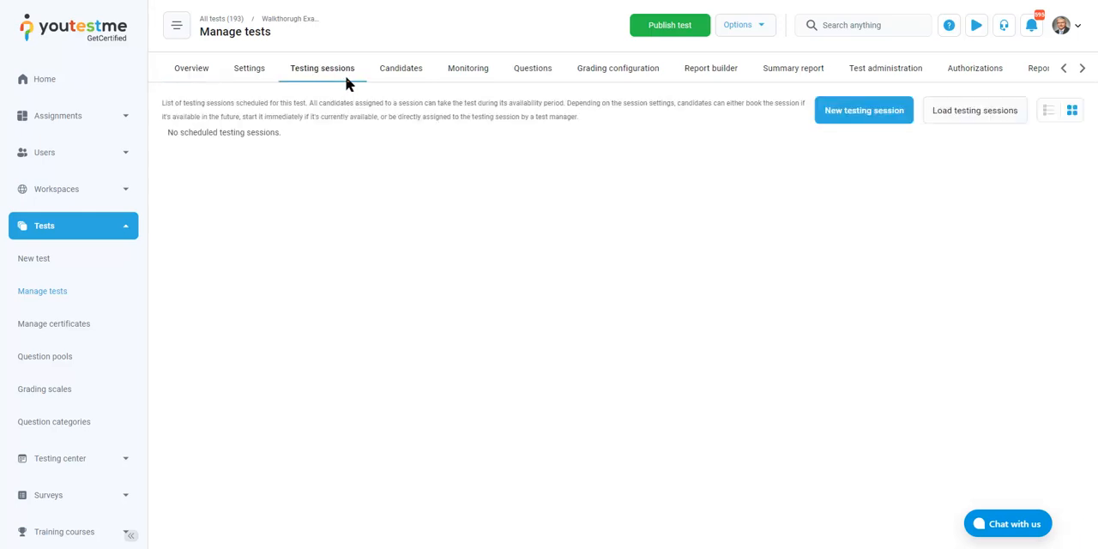
left_click(855, 121)
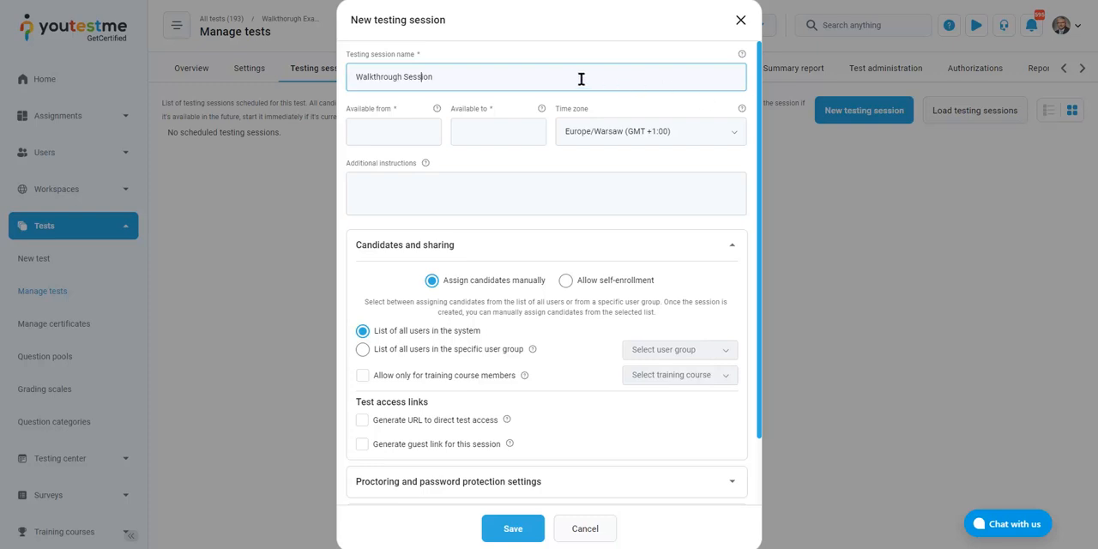
left_click_drag(581, 79, 284, 83)
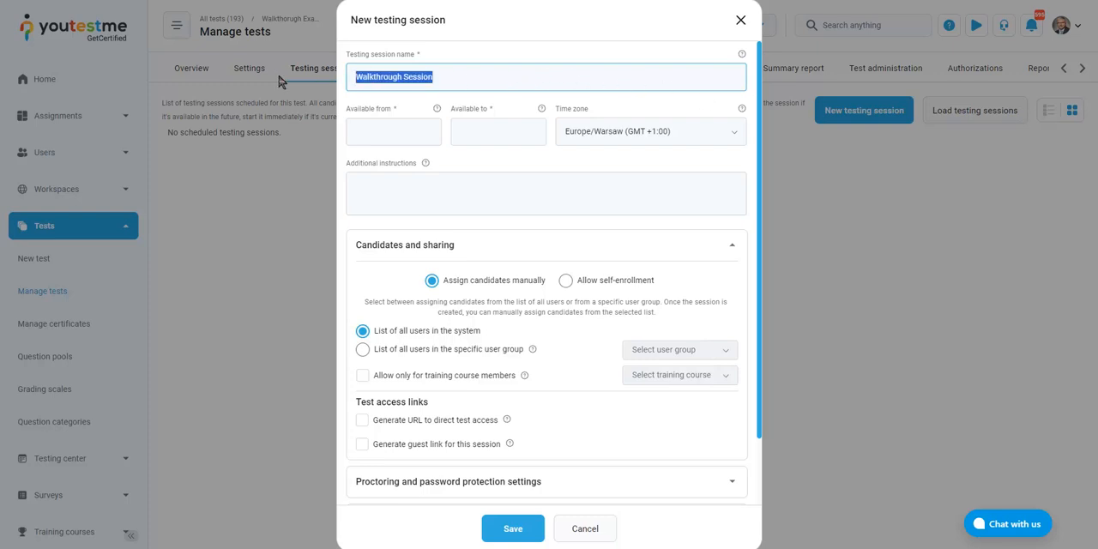
Set the session's availability start to Aug-02-2023 15:00 and view the time zone choices, keeping Europe/Warsaw (GMT +1:00)
left_click(393, 130)
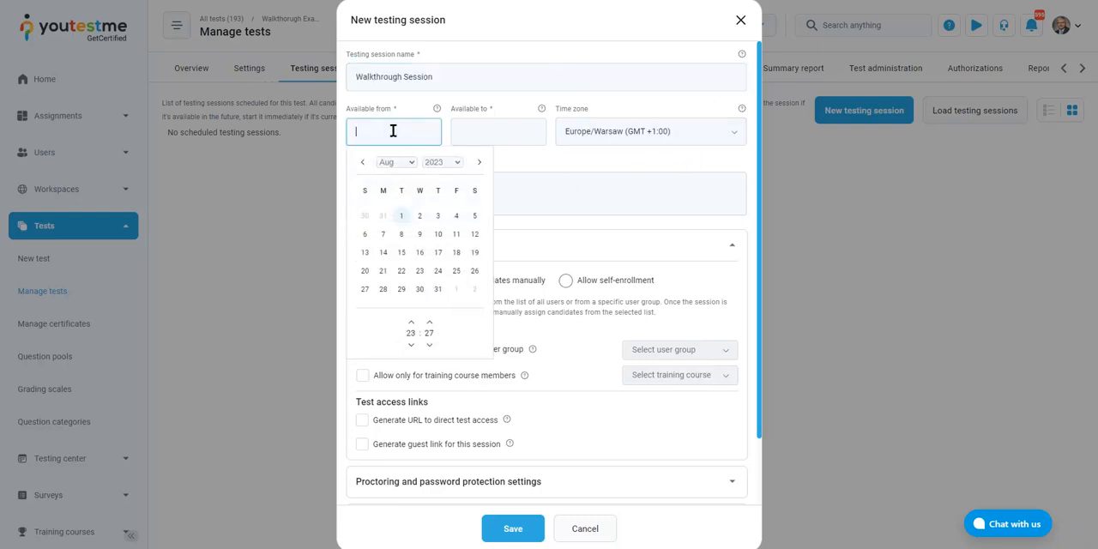
left_click(420, 216)
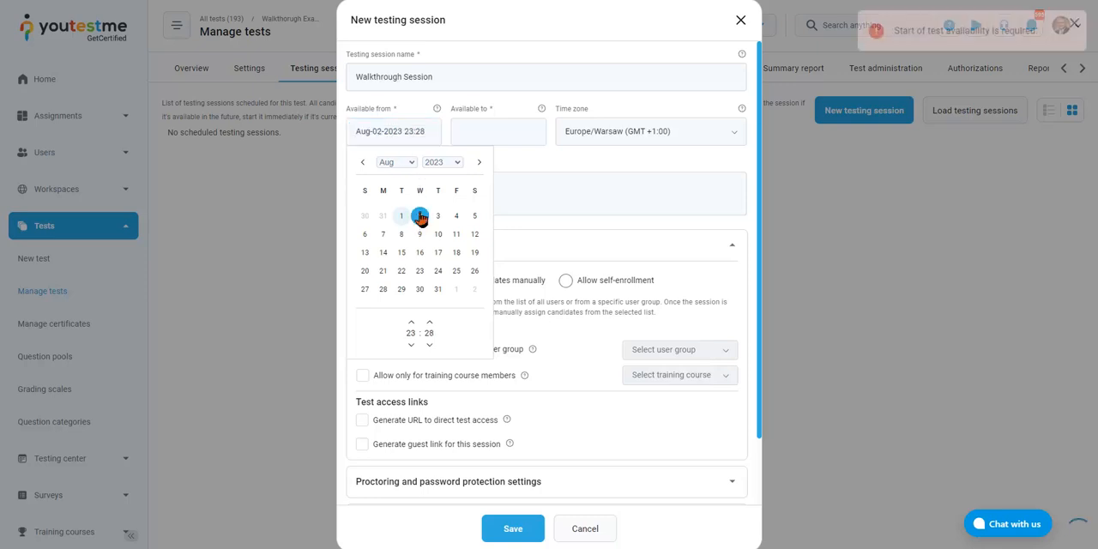
left_click(420, 132)
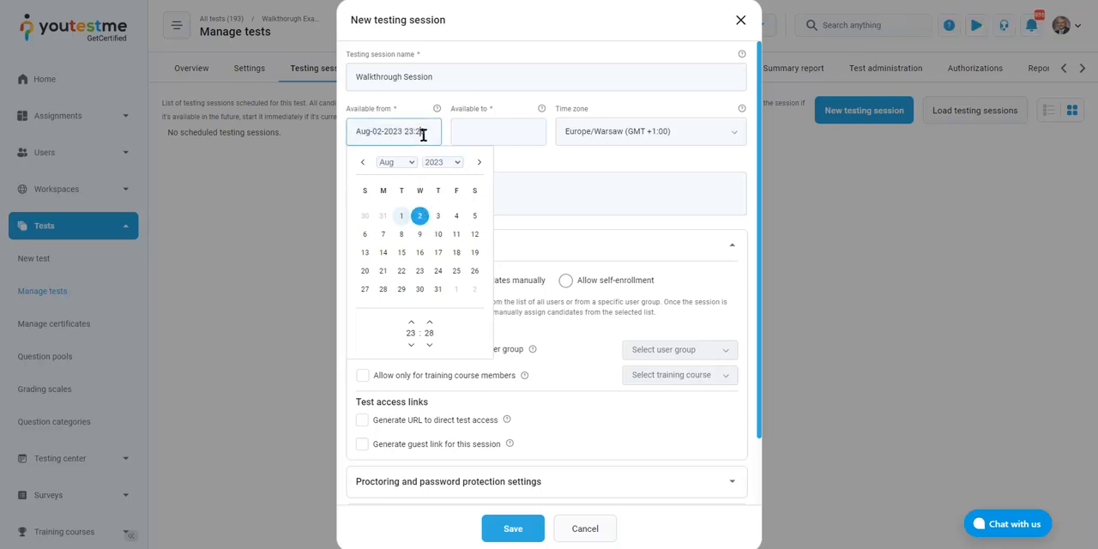
left_click(411, 345)
left_click(411, 345)
left_click(411, 345)
left_click(411, 345)
left_click(411, 345)
left_click(411, 345)
left_click(411, 345)
left_click(411, 345)
left_click(412, 345)
left_click(411, 324)
left_click(430, 345)
left_click(429, 345)
left_click(430, 346)
left_click(429, 346)
left_click(429, 346)
left_click(429, 346)
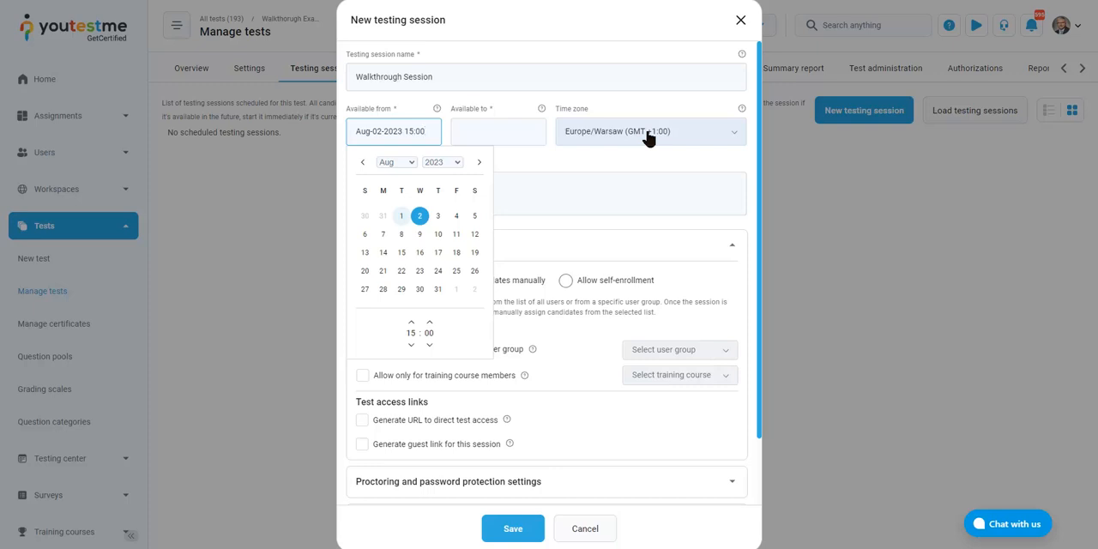
left_click(612, 132)
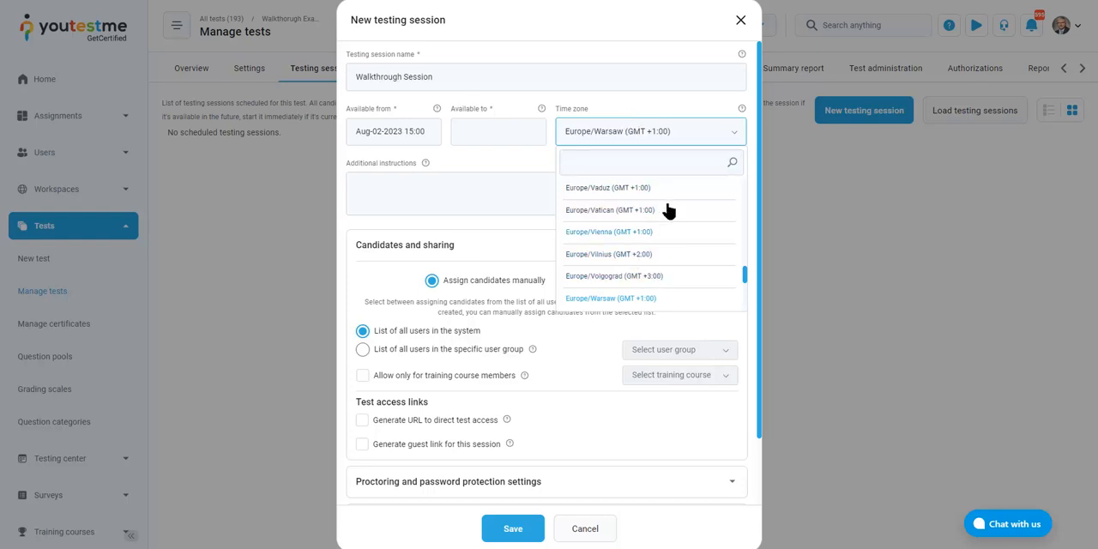
left_click(658, 137)
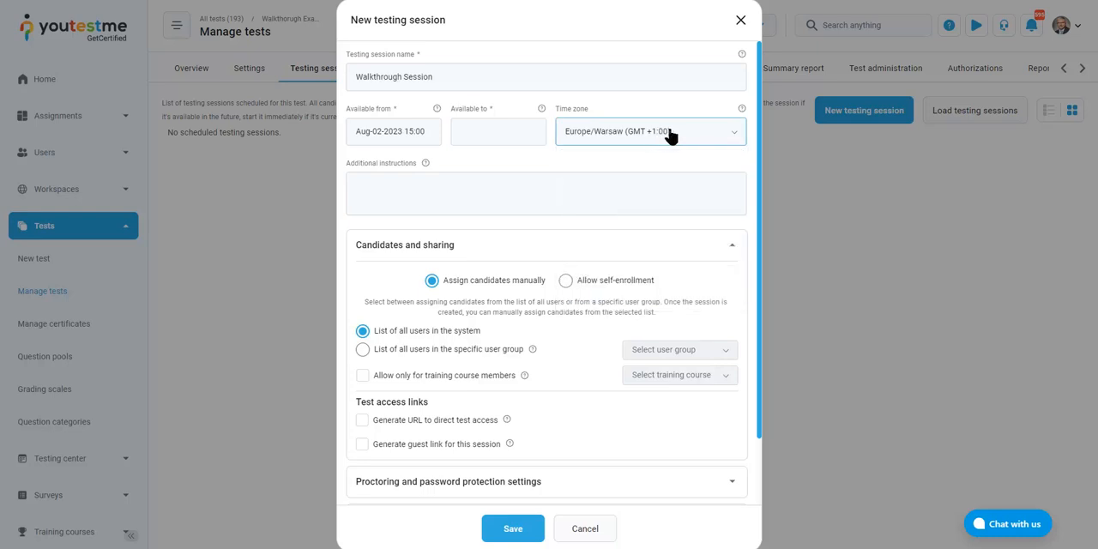
Set the session's availability end to Aug-02-2023 15:30
left_click(484, 135)
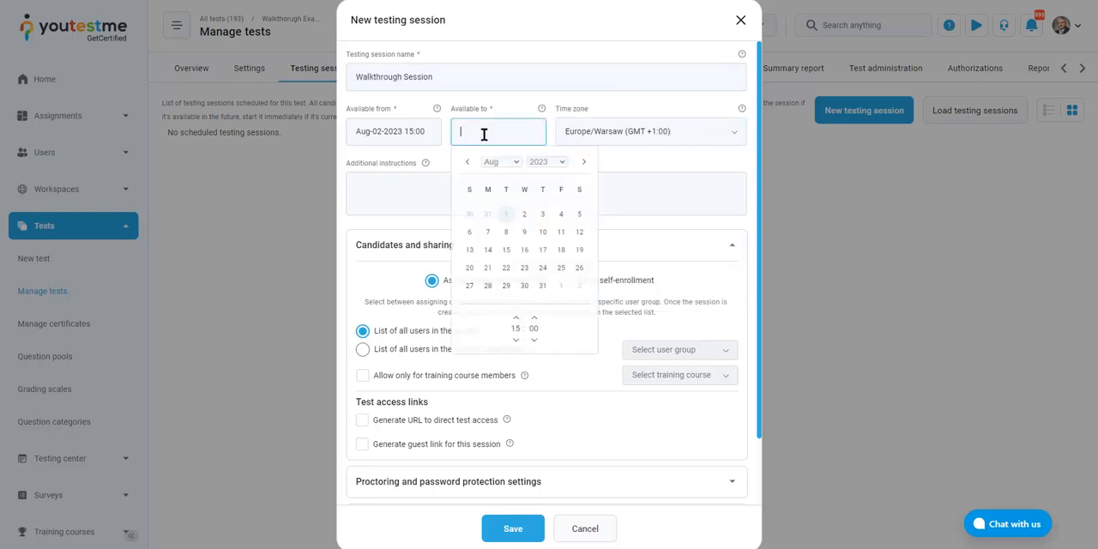
left_click(523, 222)
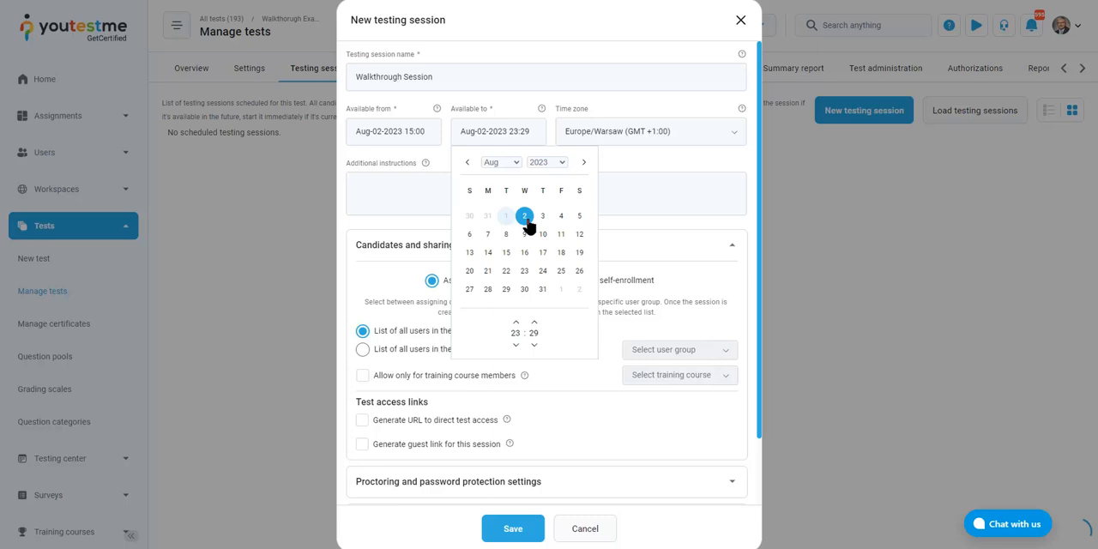
double_click(517, 334)
type("19")
left_click(515, 346)
left_click(516, 346)
left_click(515, 346)
left_click(516, 346)
left_click(533, 325)
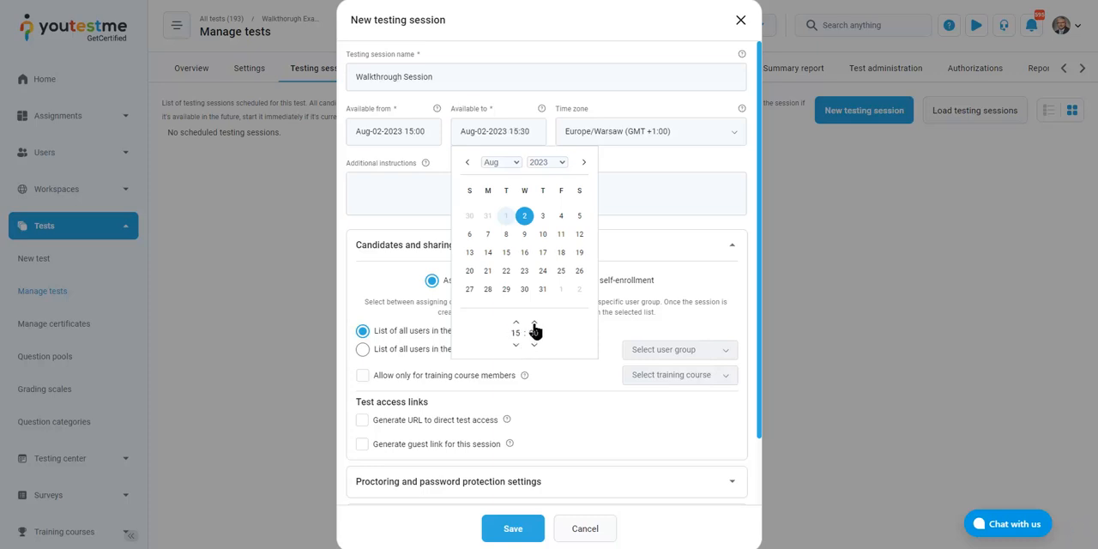
left_click(644, 246)
left_click(645, 246)
left_click(645, 246)
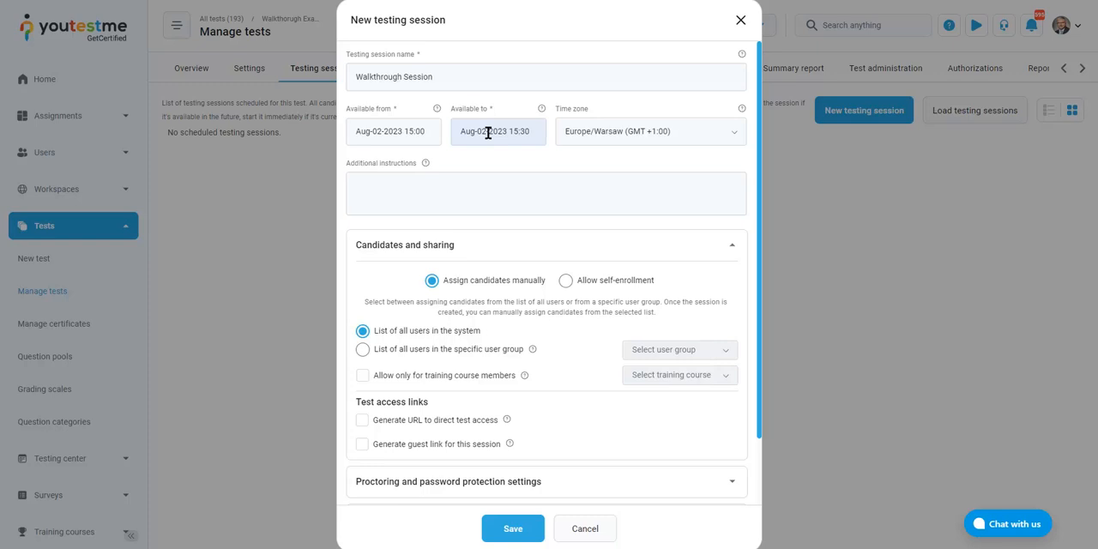
Open the session's additional instructions for editing and look over its formatting options
left_click(453, 198)
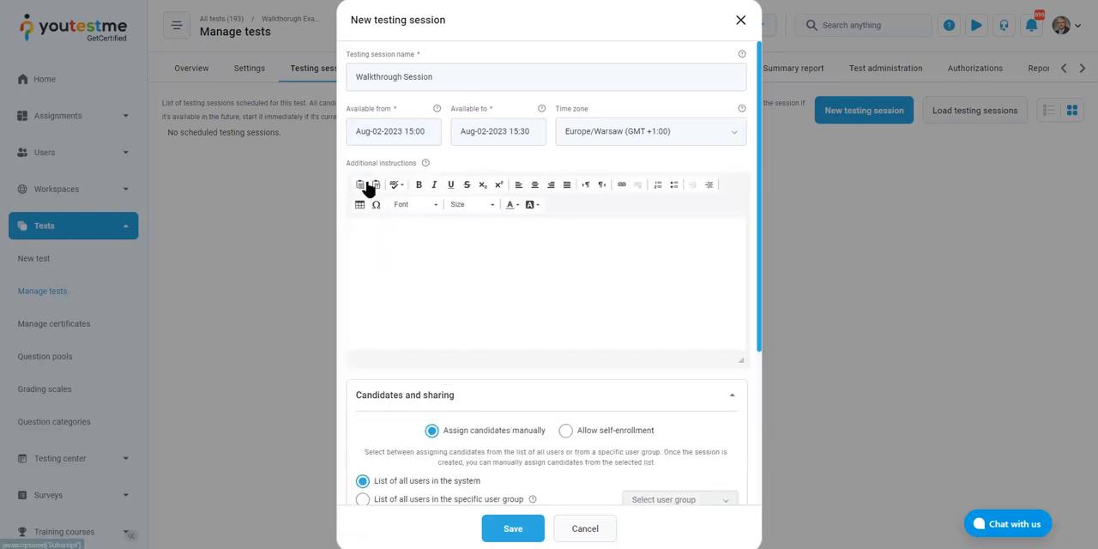
left_click(405, 240)
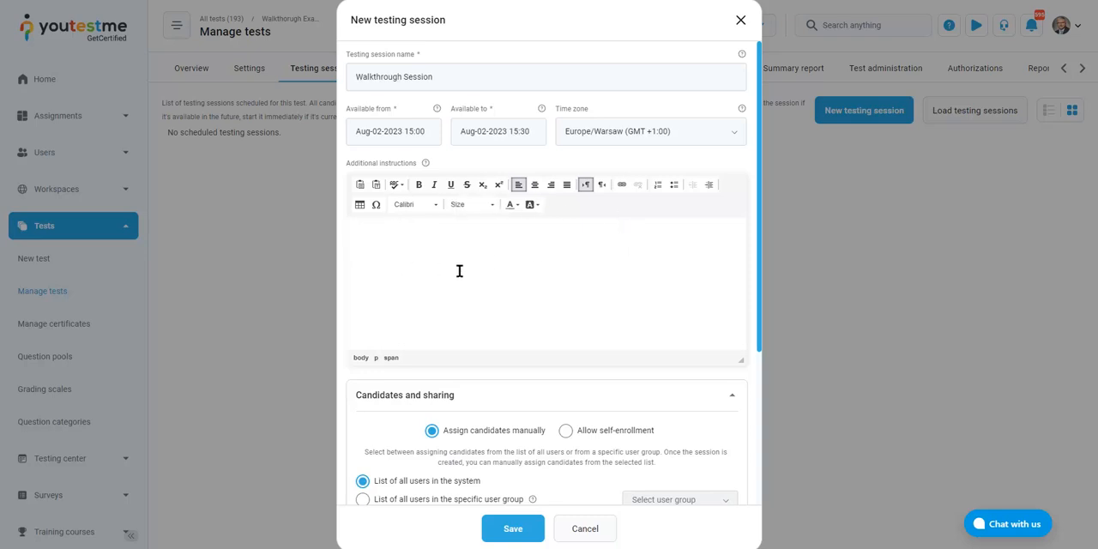
scroll(569, 245, "down", 2)
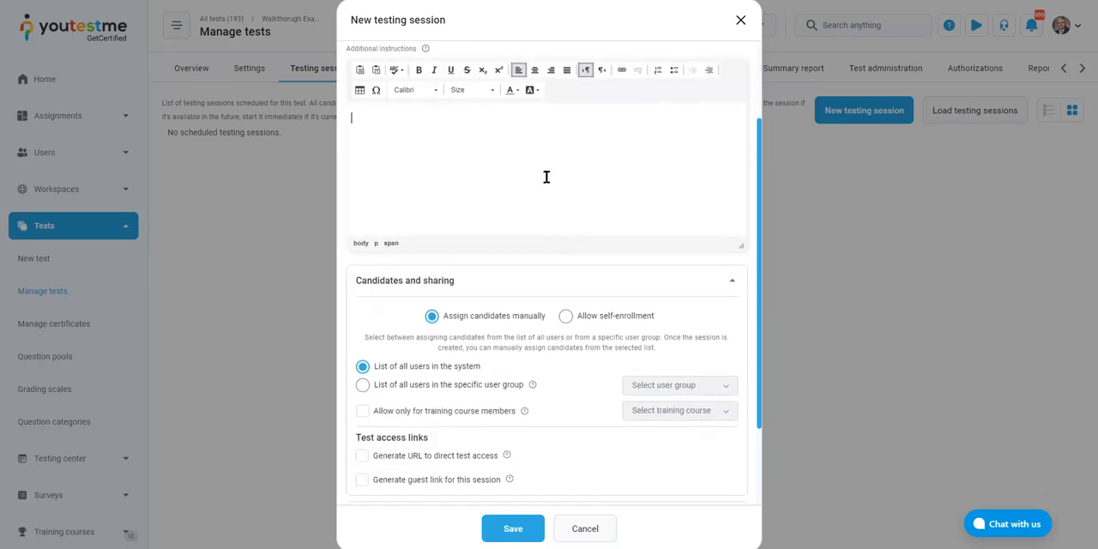
scroll(498, 209, "up", 3)
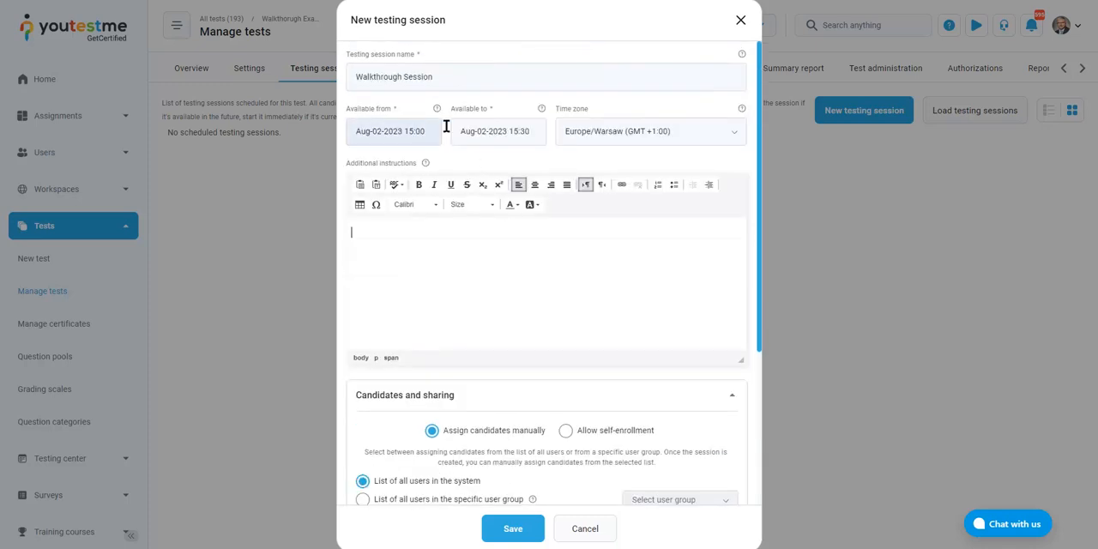
Allow self-enrollment for any user in the system and generate a URL for direct test access
scroll(558, 283, "down", 3)
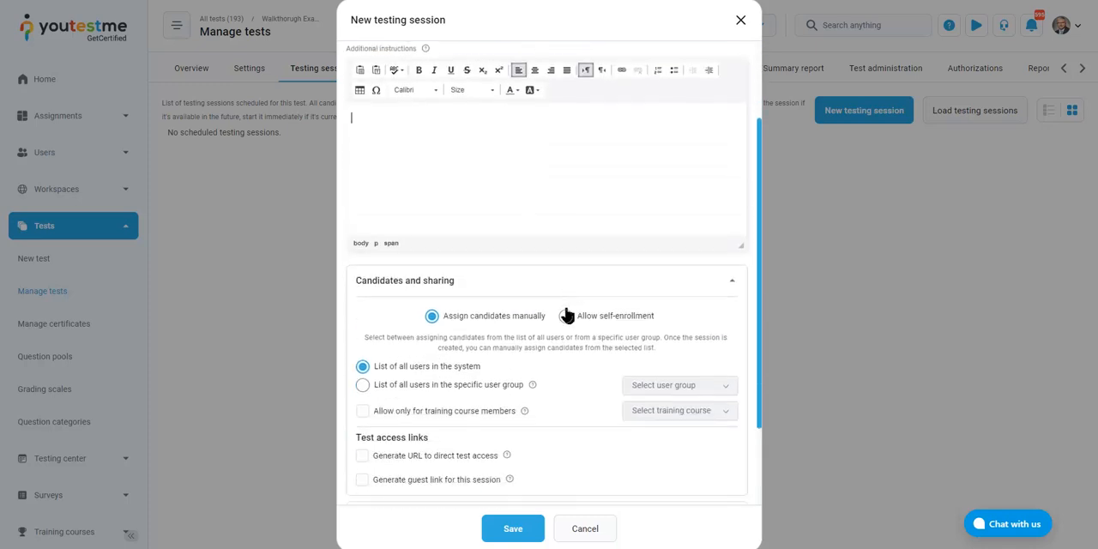
scroll(549, 316, "down", 2)
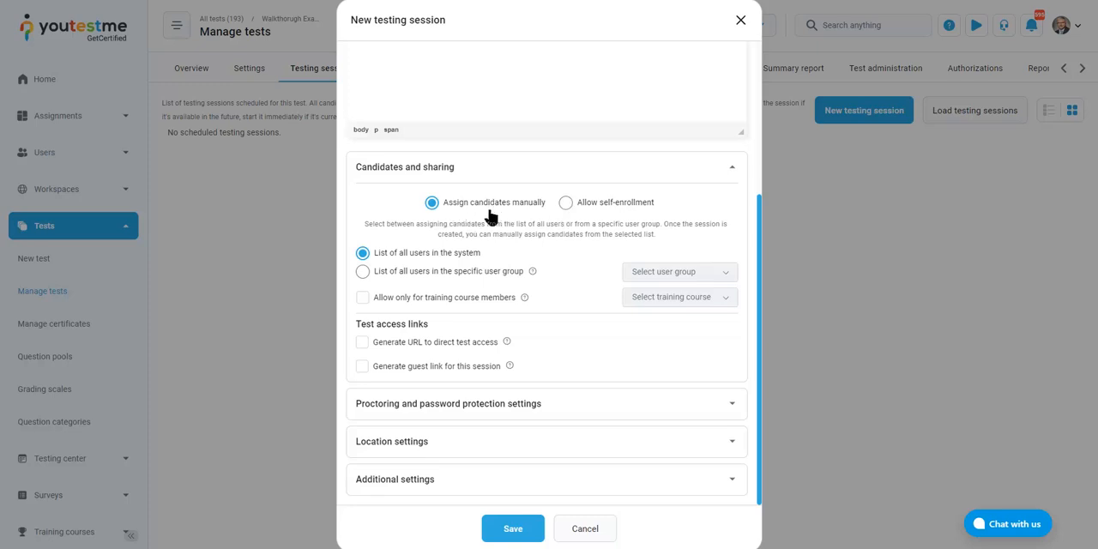
left_click(568, 208)
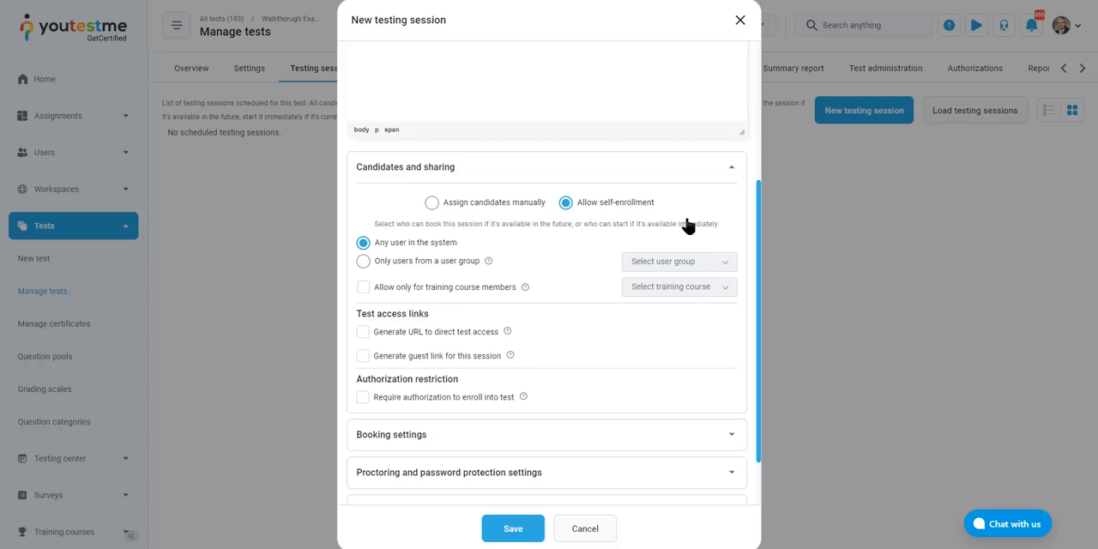
scroll(648, 169, "up", 5)
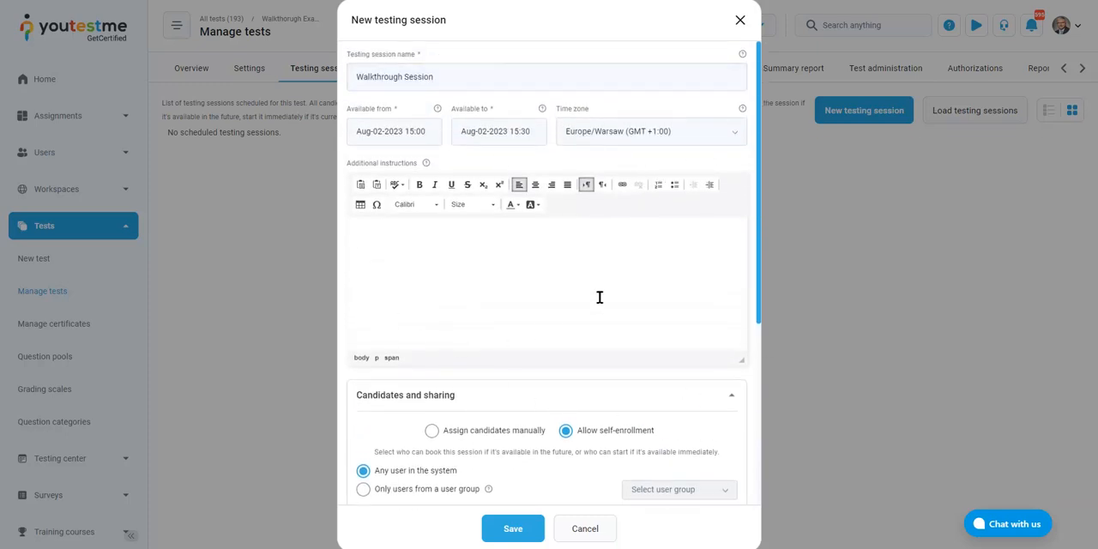
scroll(620, 267, "down", 1)
scroll(623, 267, "down", 1)
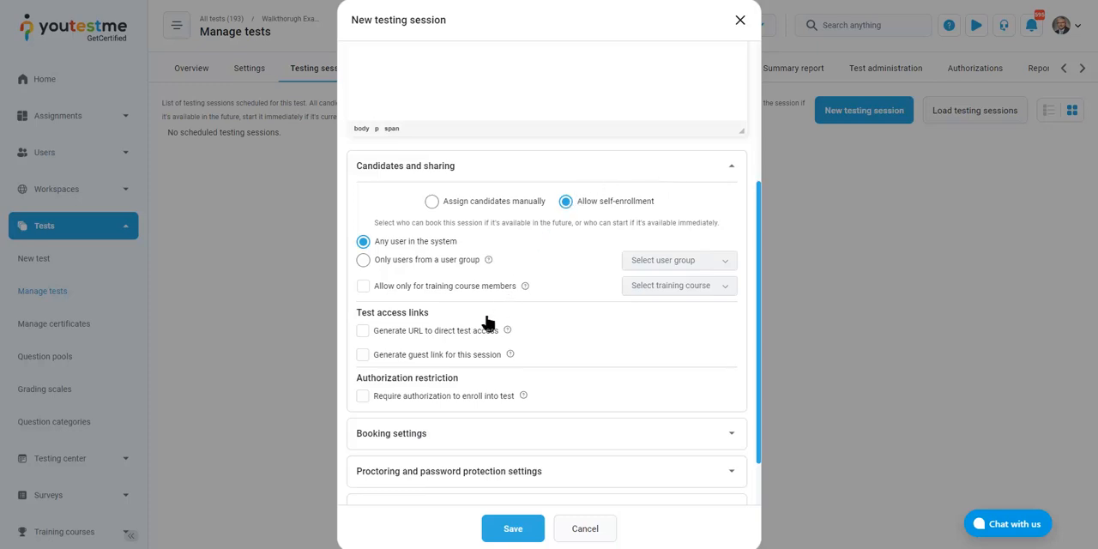
left_click(388, 335)
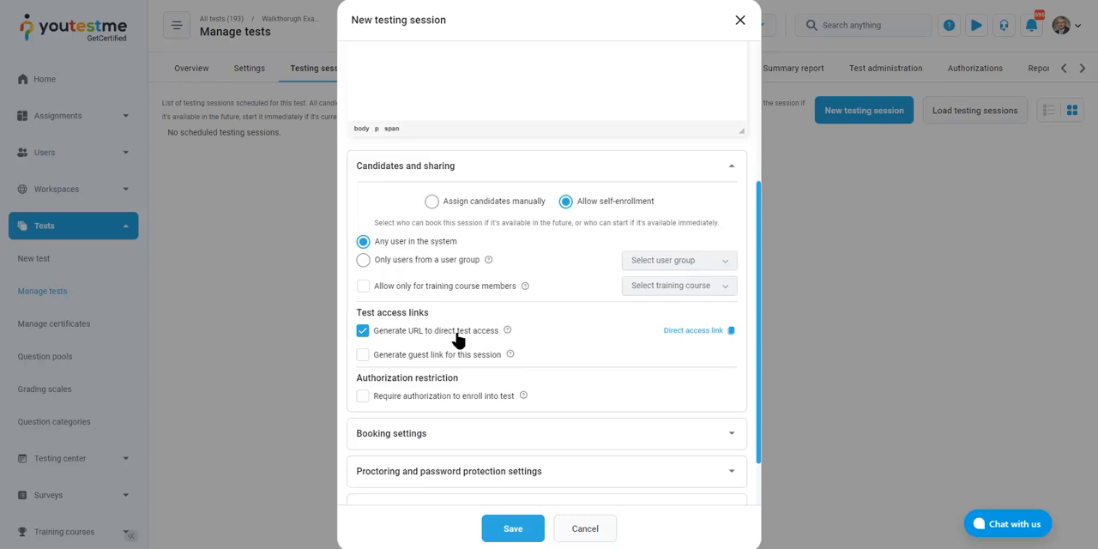
mouse_move(711, 336)
Require authorization to enroll into the test and show the session's booking settings
scroll(431, 346, "down", 2)
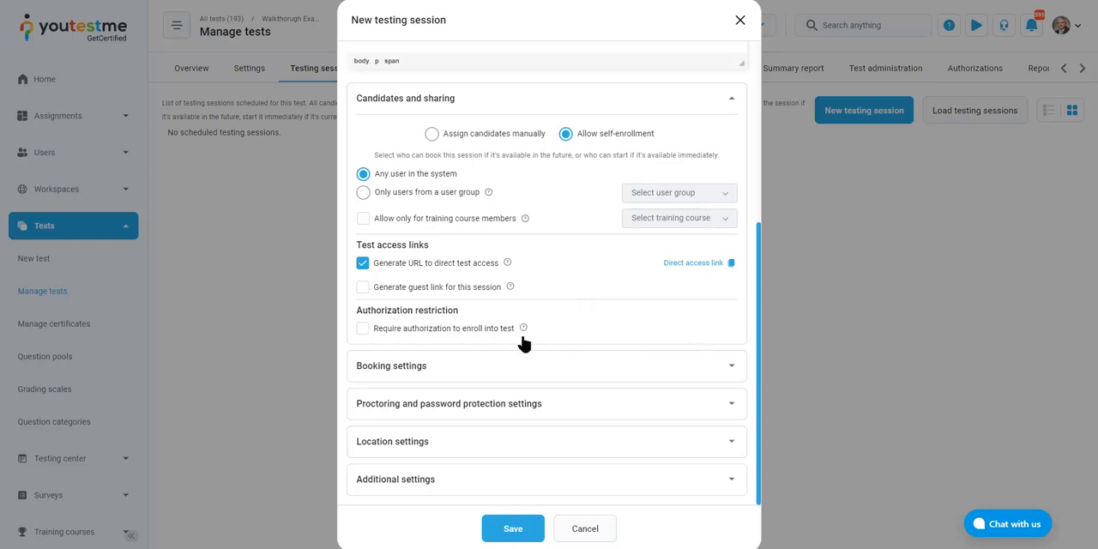
left_click(394, 330)
left_click(456, 364)
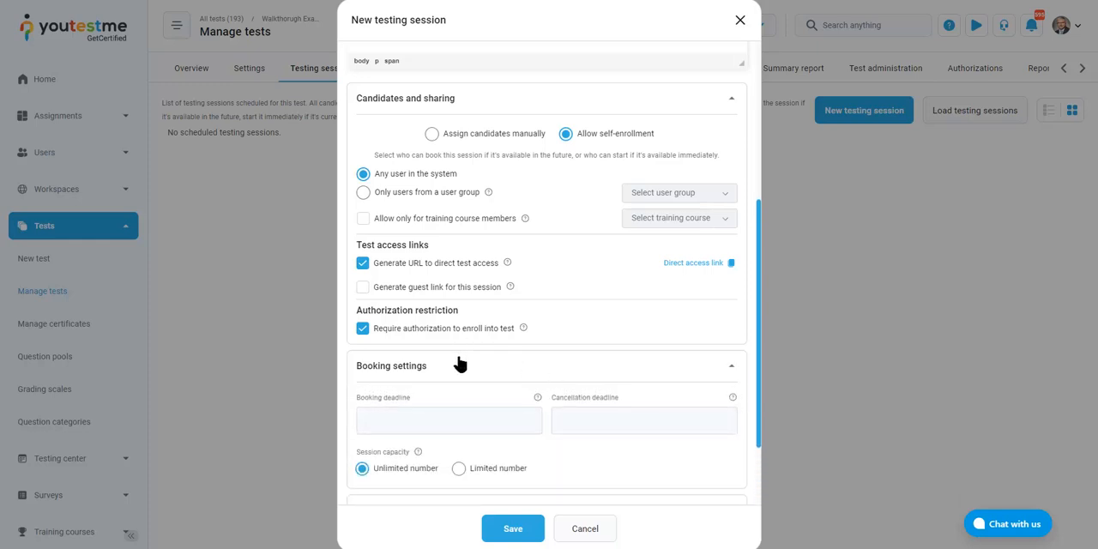
Restrict the session capacity to a limited number with a booking slots limit of 8
scroll(458, 363, "down", 1)
left_click(496, 419)
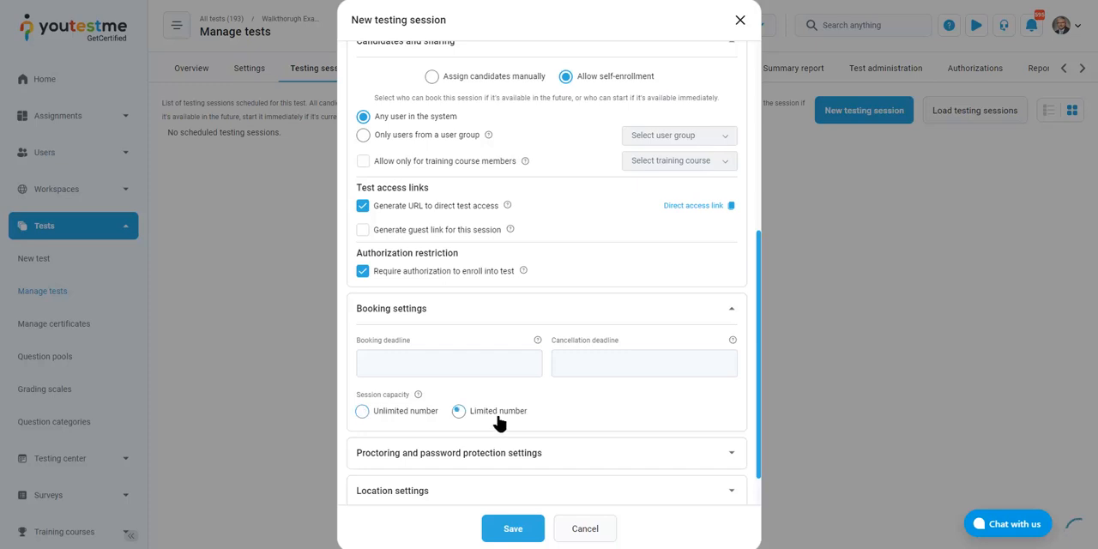
left_click_drag(611, 418, 461, 417)
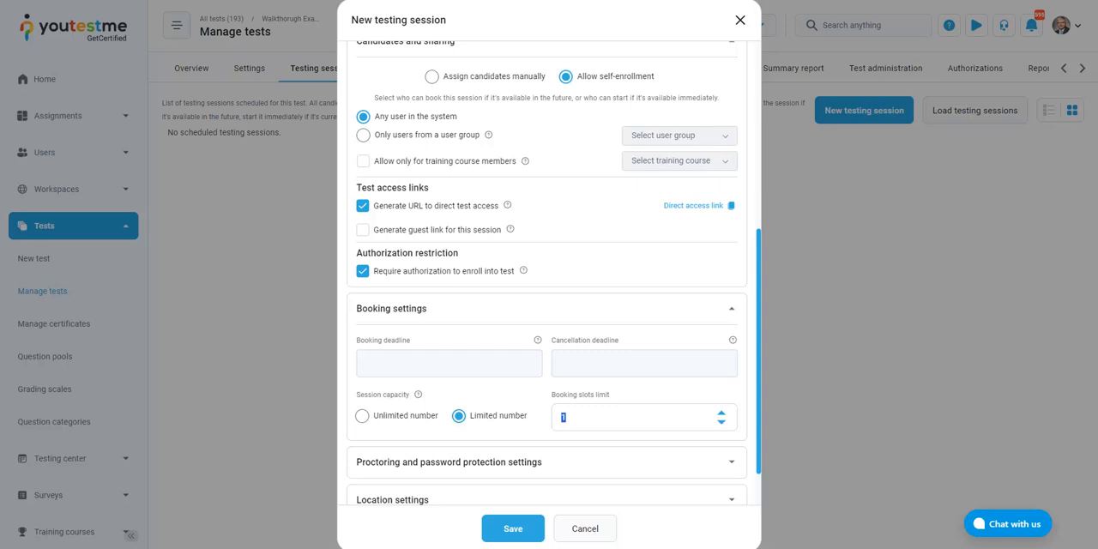
type("8")
Set the session's booking deadline to Aug-01-2023 23:59
left_click(513, 365)
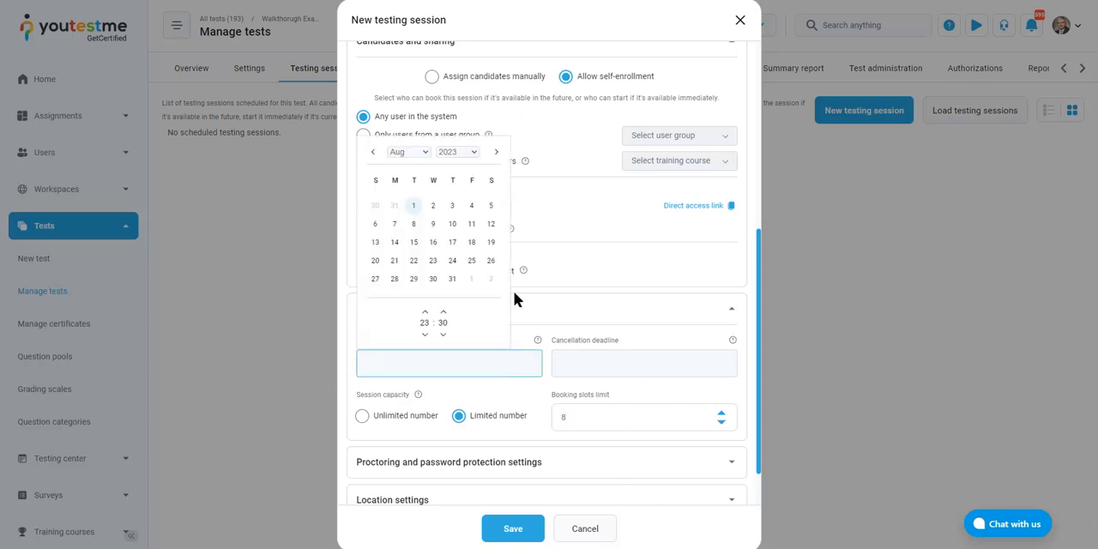
left_click(403, 208)
left_click_drag(436, 363, 424, 363)
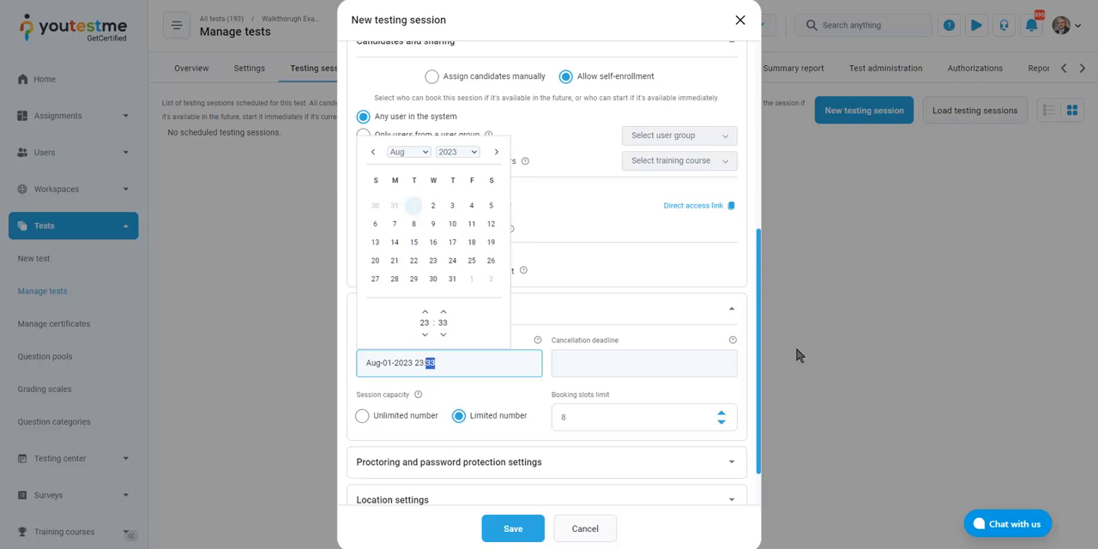
type("59")
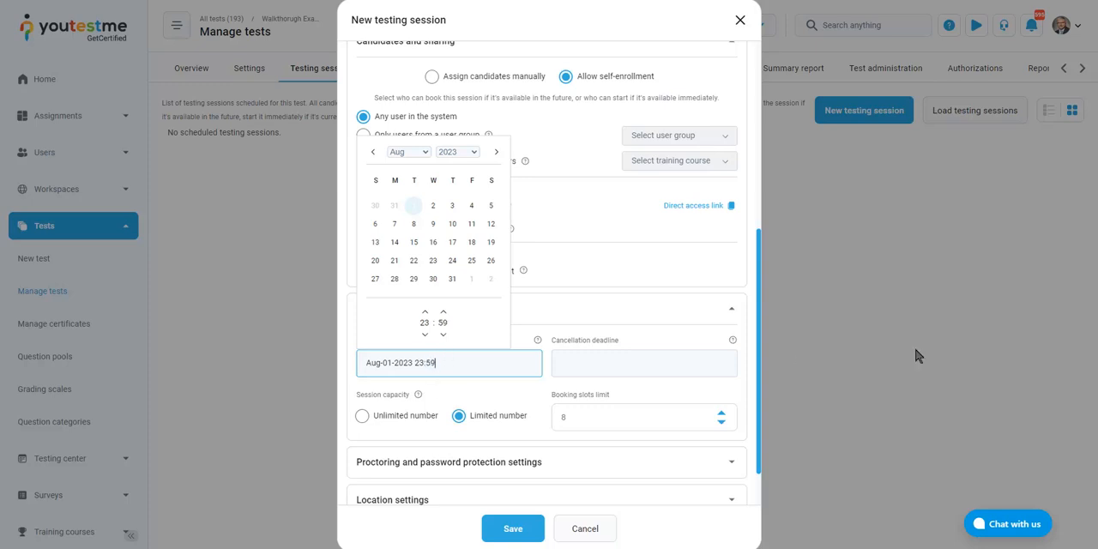
Set the session's cancellation deadline to Aug-02-2023 14:00 and check both booking deadlines
left_click(658, 359)
left_click(628, 209)
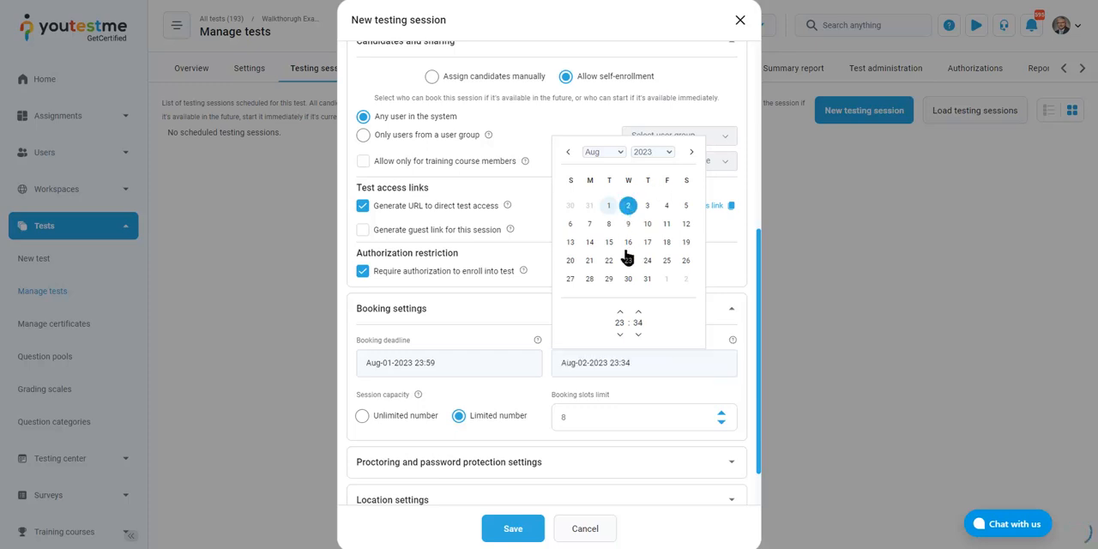
double_click(615, 363)
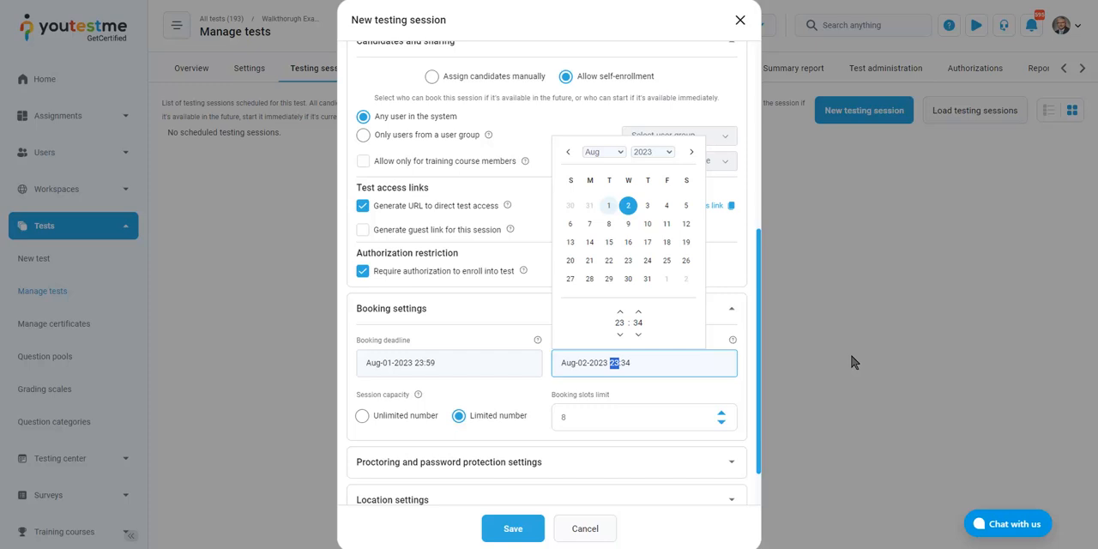
type("14:00")
left_click(496, 368)
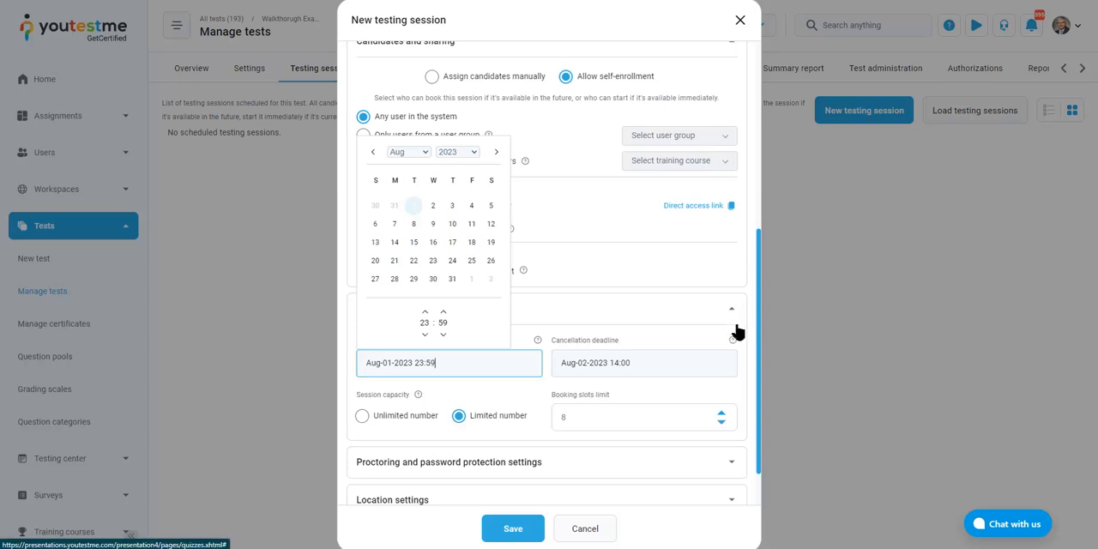
left_click(505, 444)
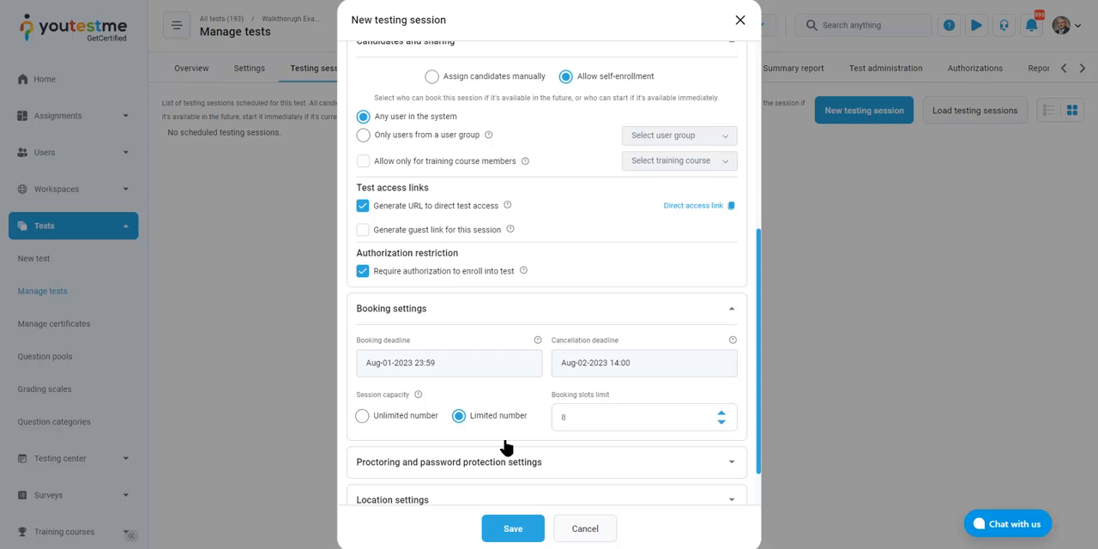
left_click(596, 364)
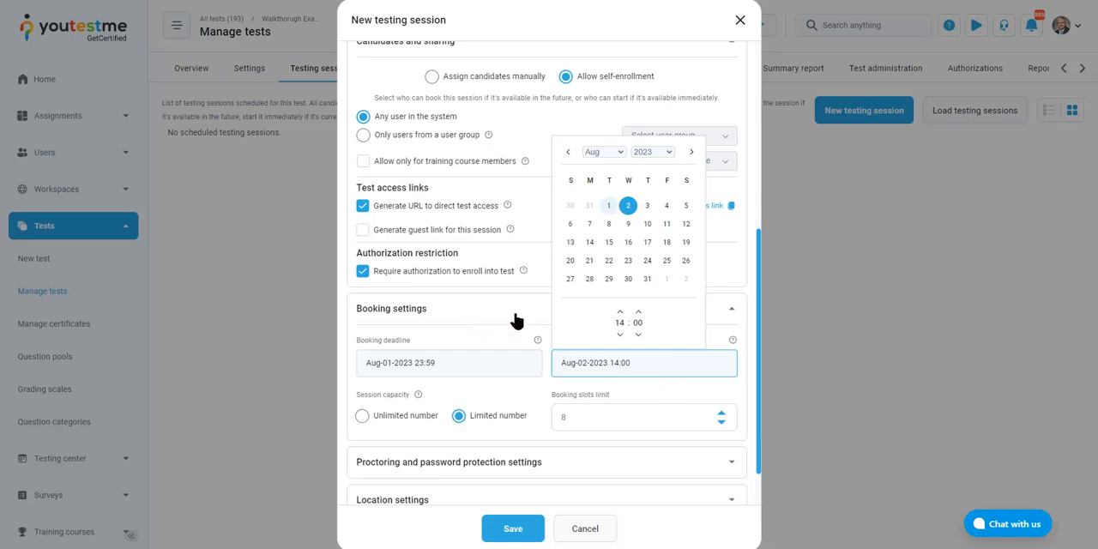
left_click(753, 294)
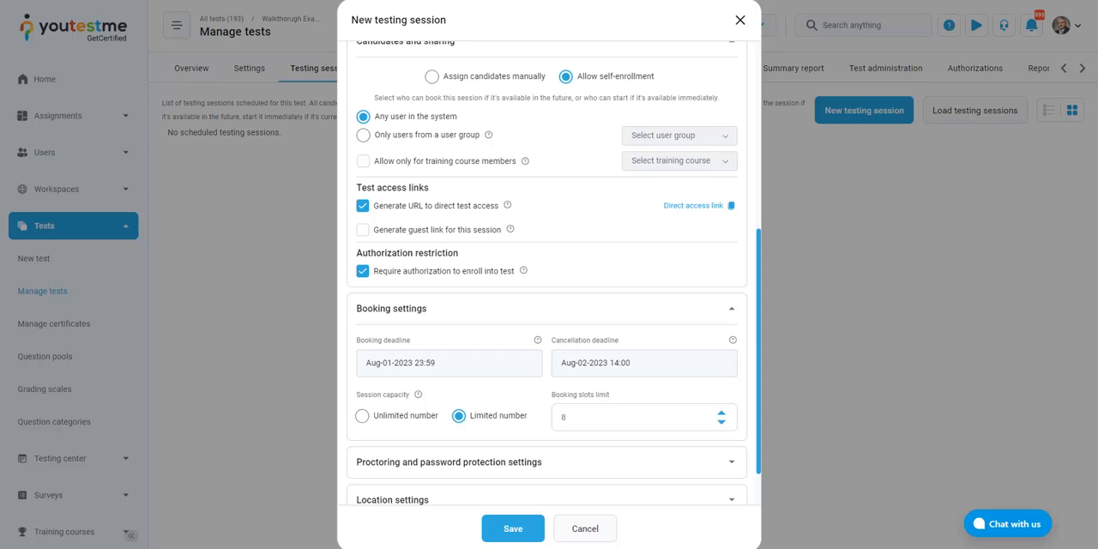
Enable AI professional proctoring for the session with the YouTestMe Proctoring - AI settings configuration
scroll(515, 412, "down", 2)
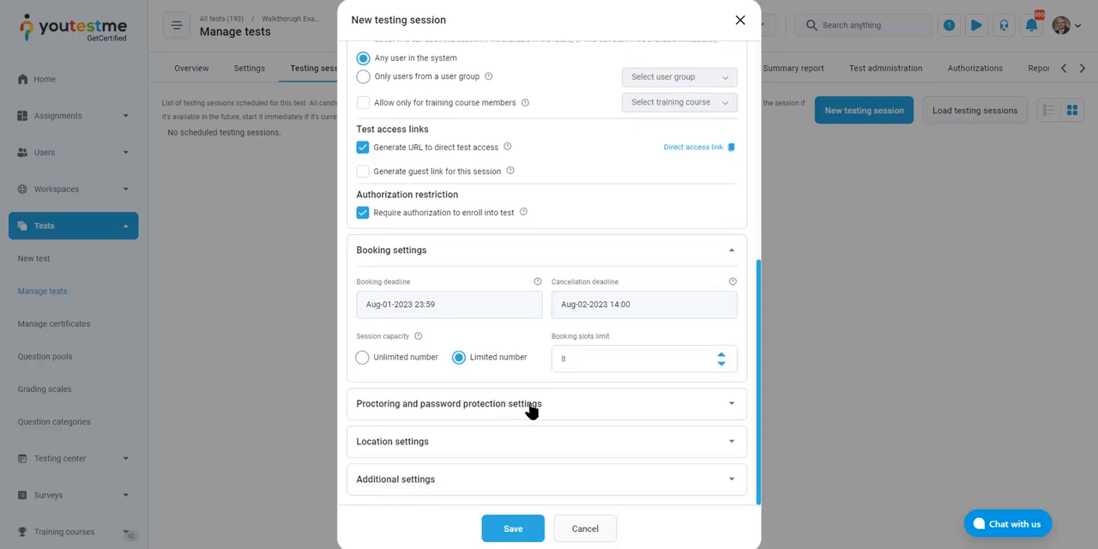
left_click(532, 406)
scroll(592, 402, "down", 1)
scroll(606, 400, "down", 1)
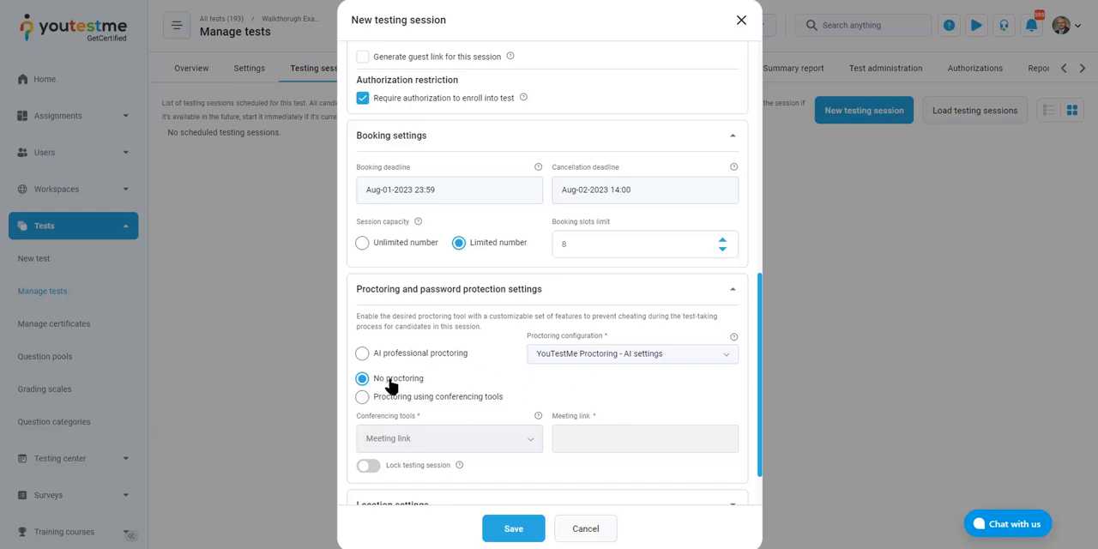
left_click(410, 357)
left_click(731, 360)
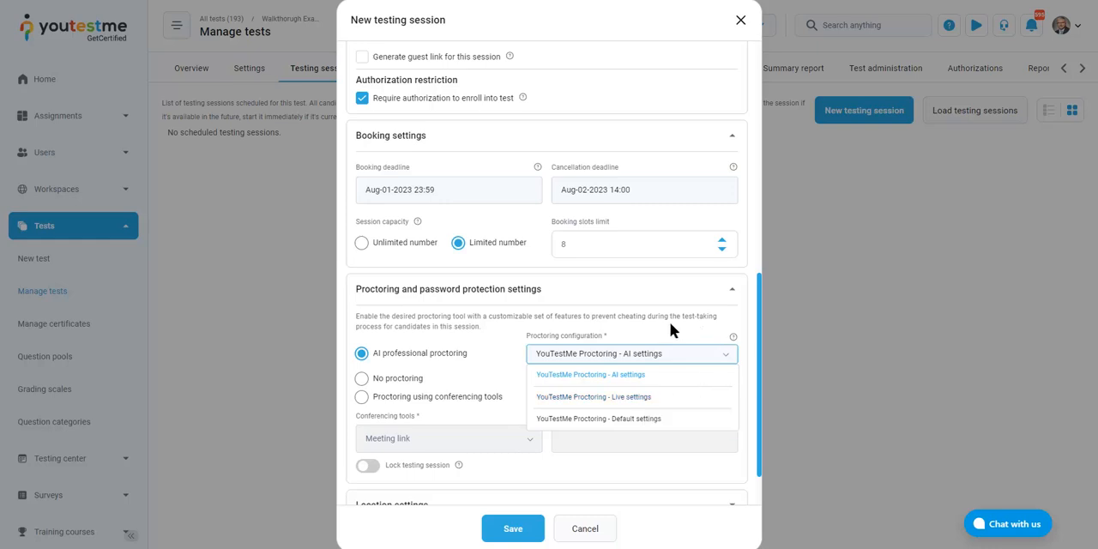
left_click(673, 361)
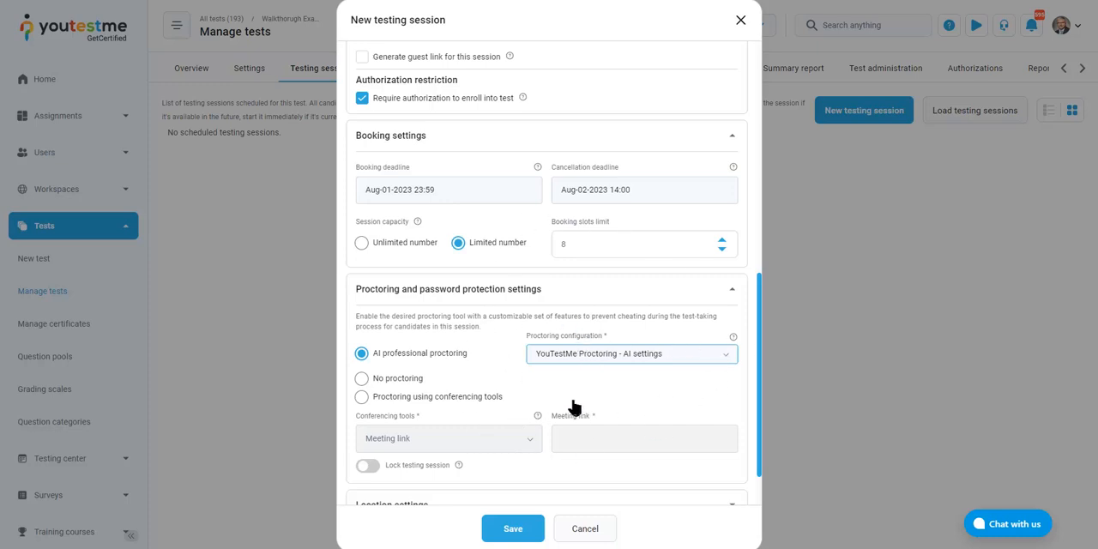
Preview the password lock for the testing session and switch it back off
scroll(571, 407, "down", 1)
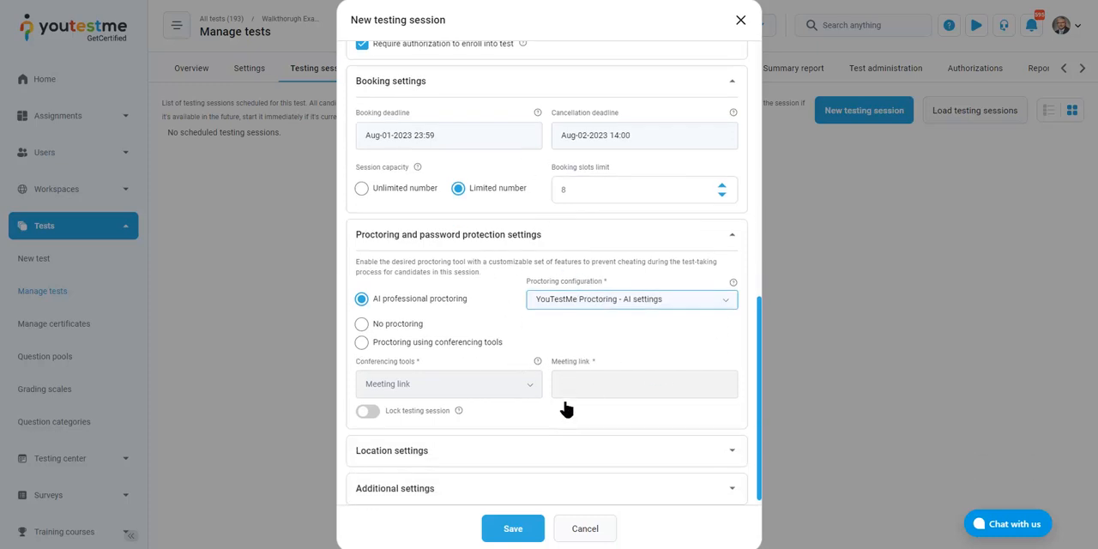
left_click(369, 402)
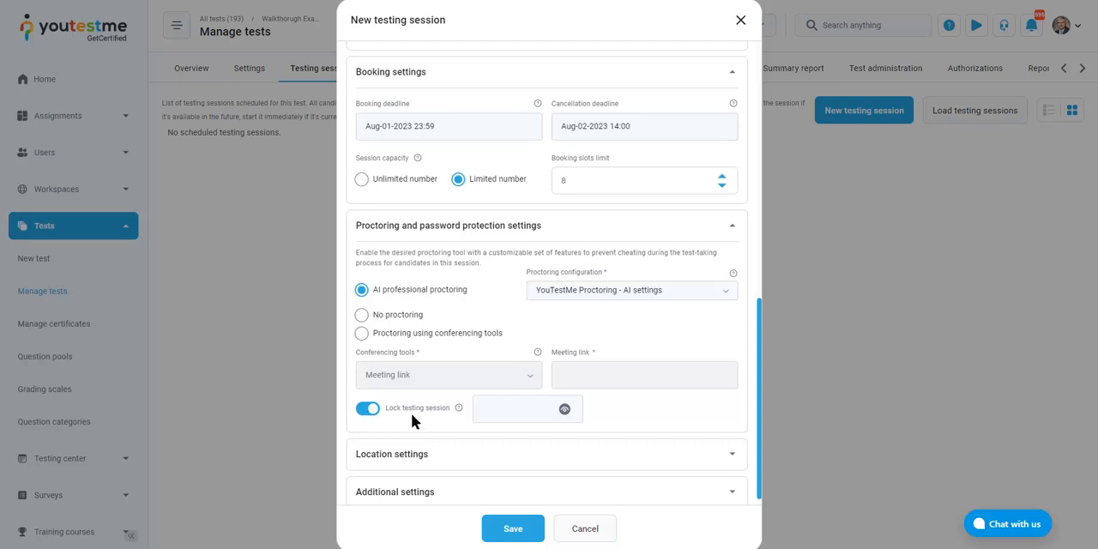
left_click(370, 410)
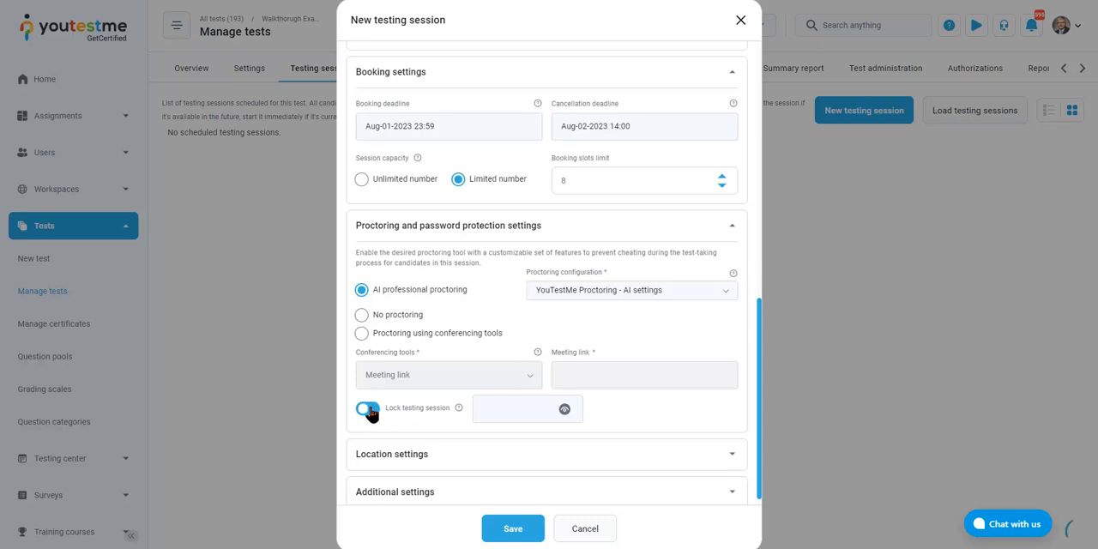
Define the session's location as Los Angeles and look at the session room field
left_click(427, 456)
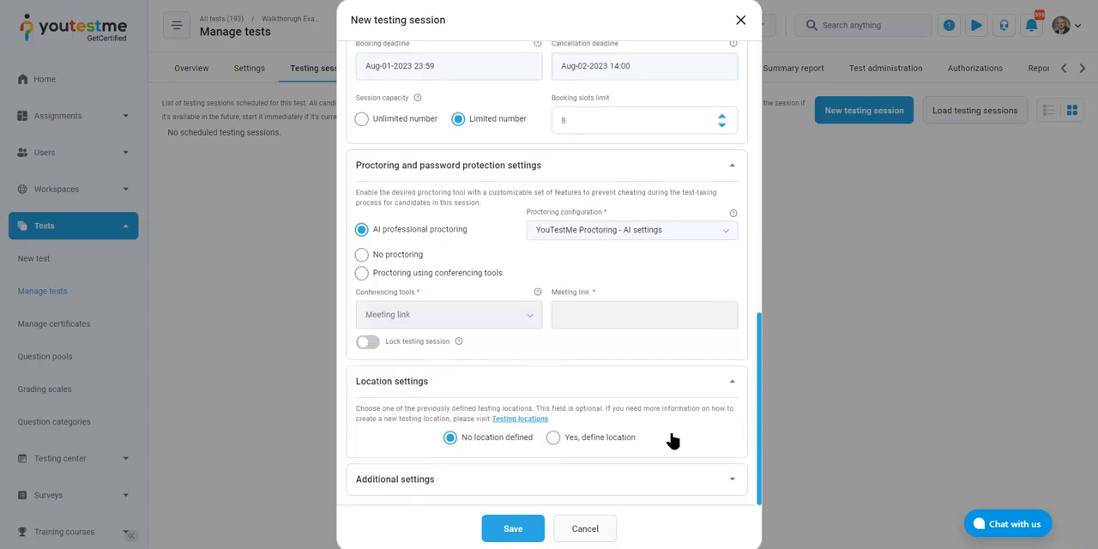
left_click(571, 440)
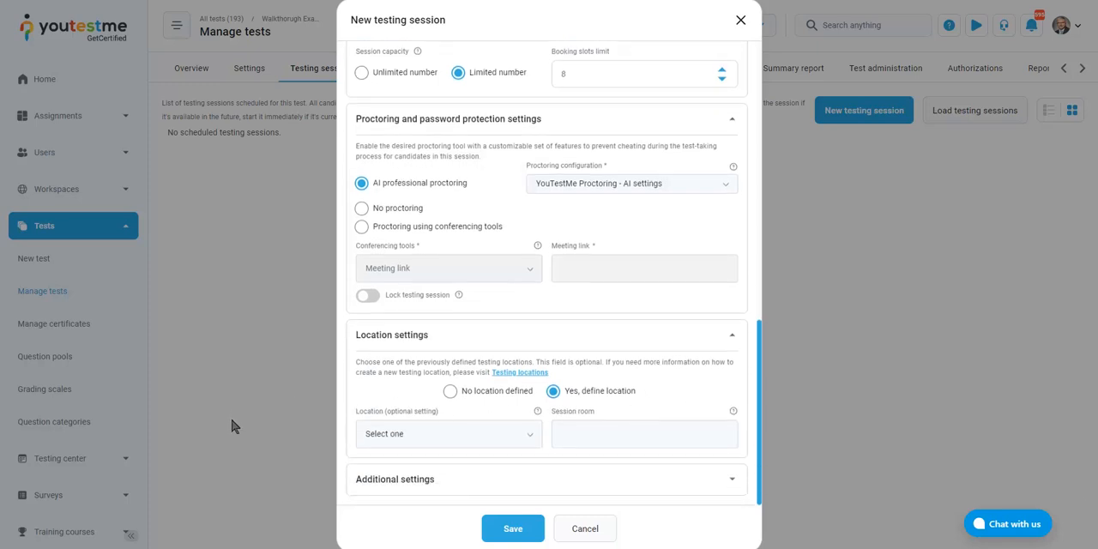
left_click(523, 439)
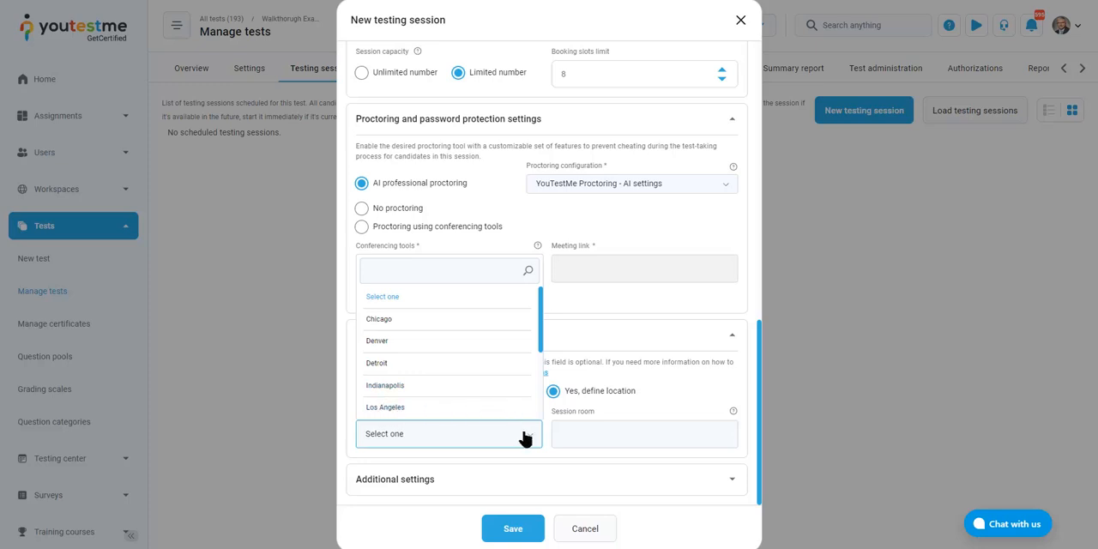
left_click(449, 406)
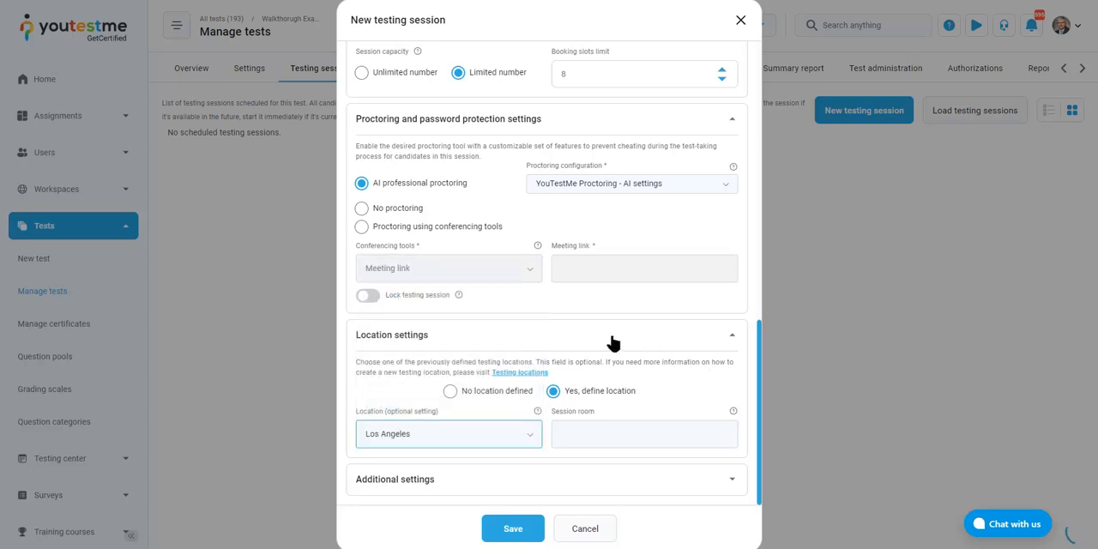
left_click(590, 427)
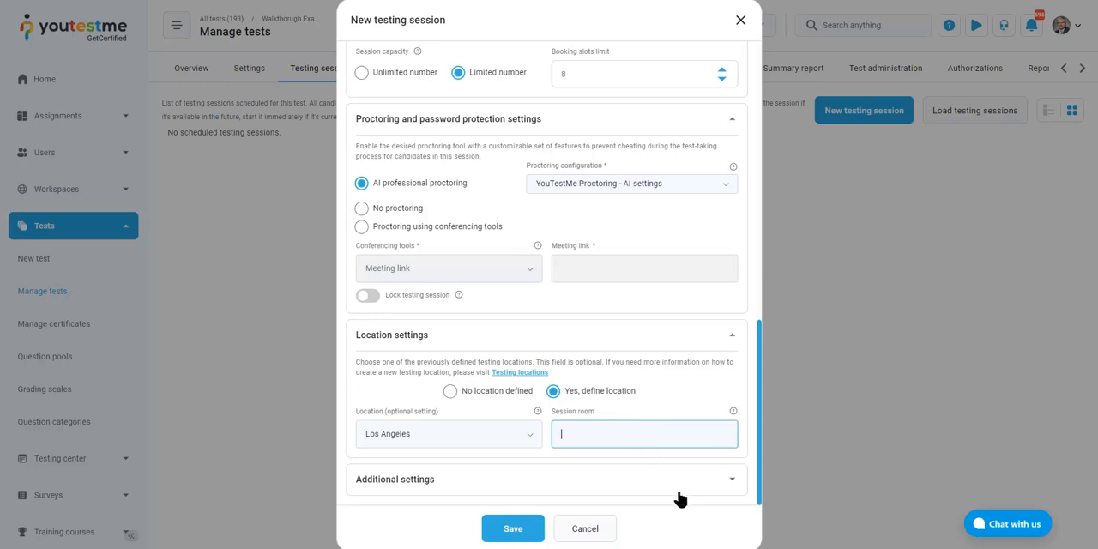
Review the additional settings for external ID, external name and data source, and save the new testing session
left_click(726, 483)
scroll(639, 295, "down", 2)
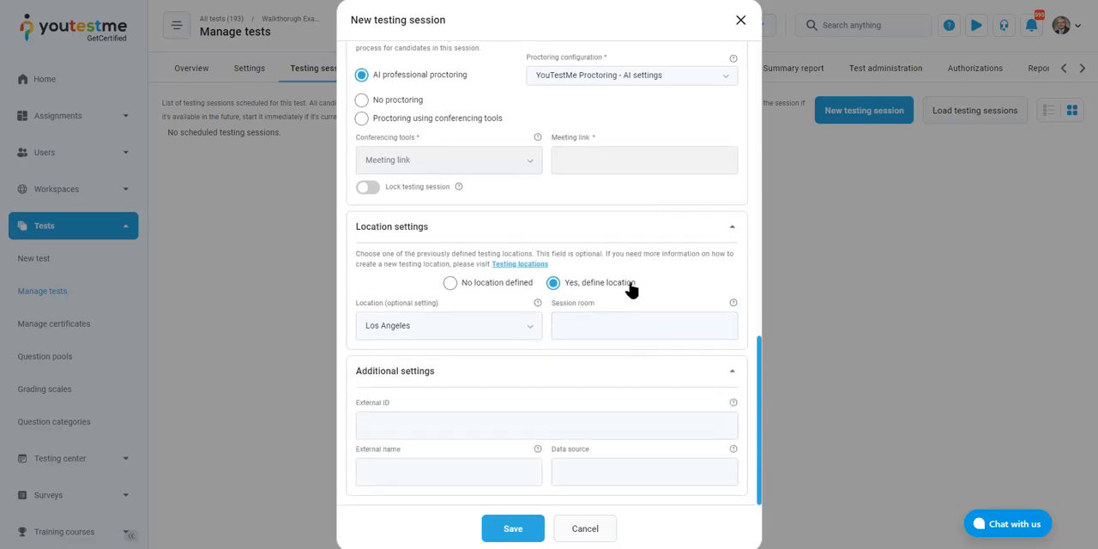
left_click(425, 423)
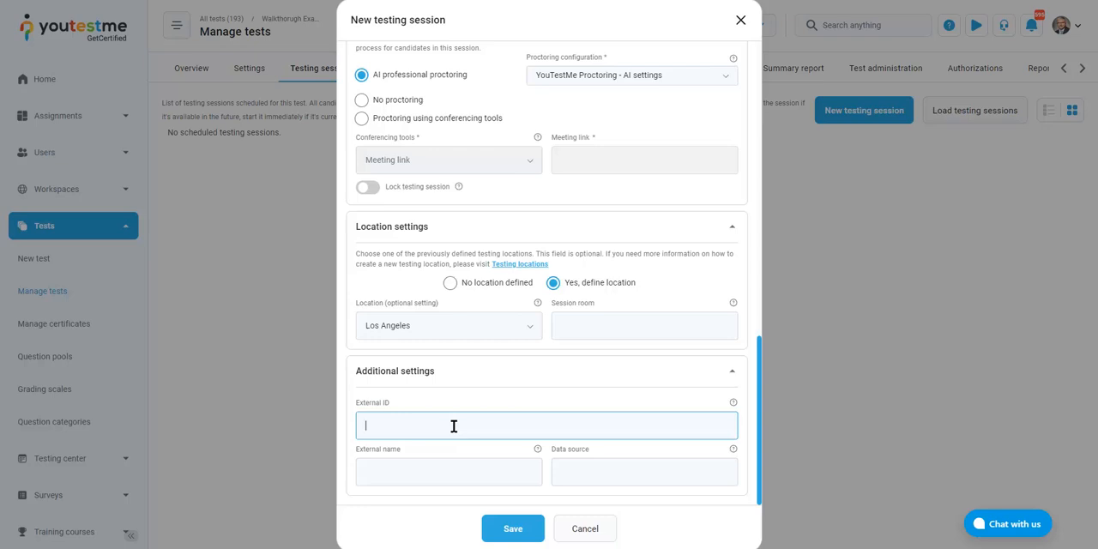
left_click(426, 475)
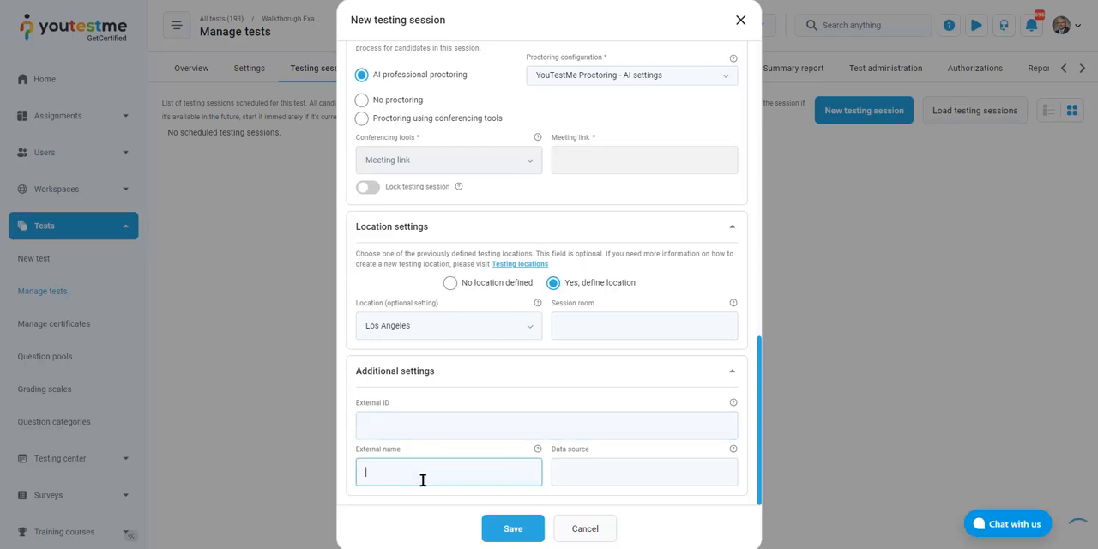
left_click(592, 481)
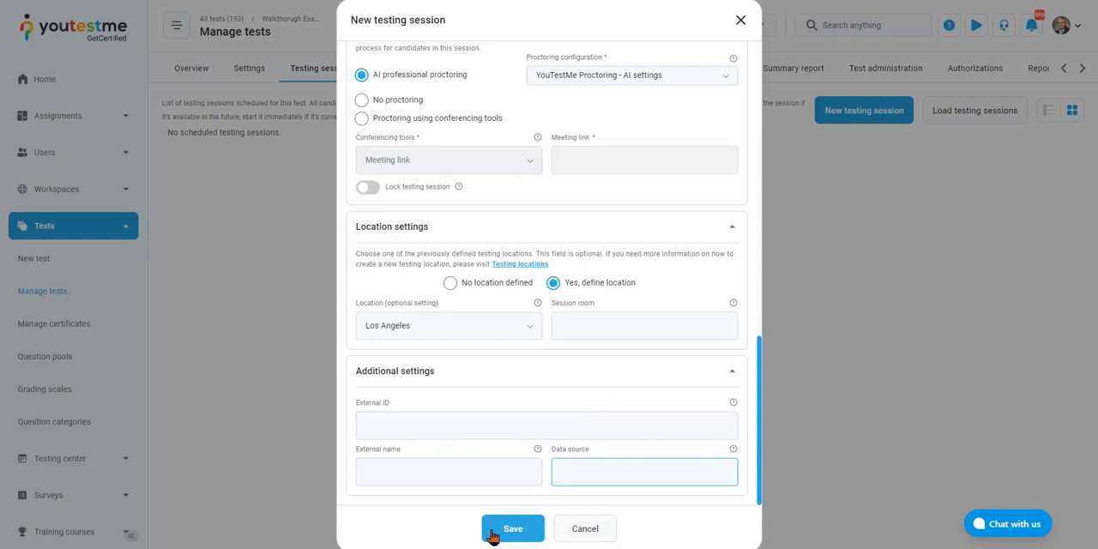
left_click(530, 532)
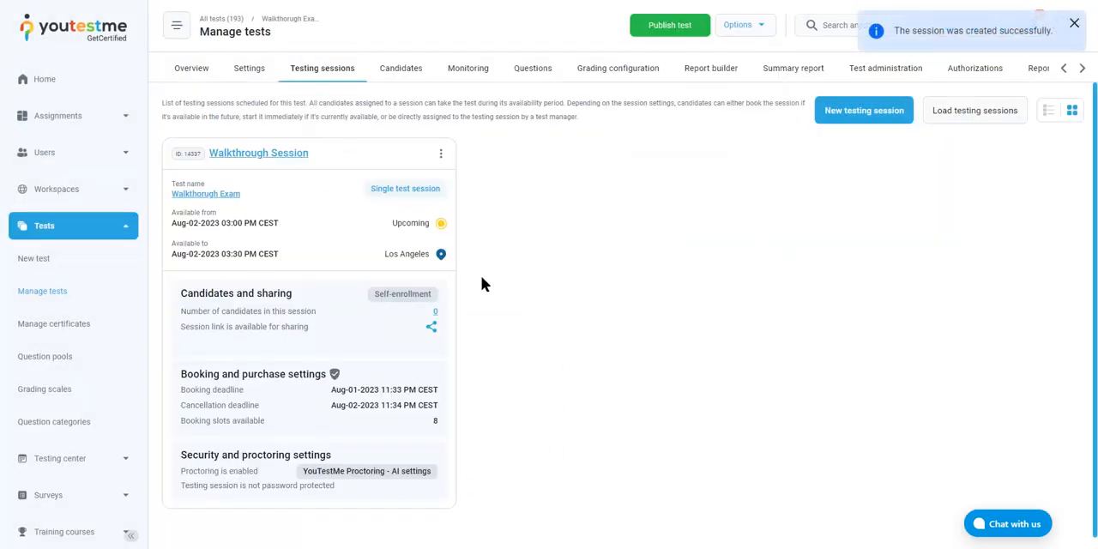
left_click(427, 226)
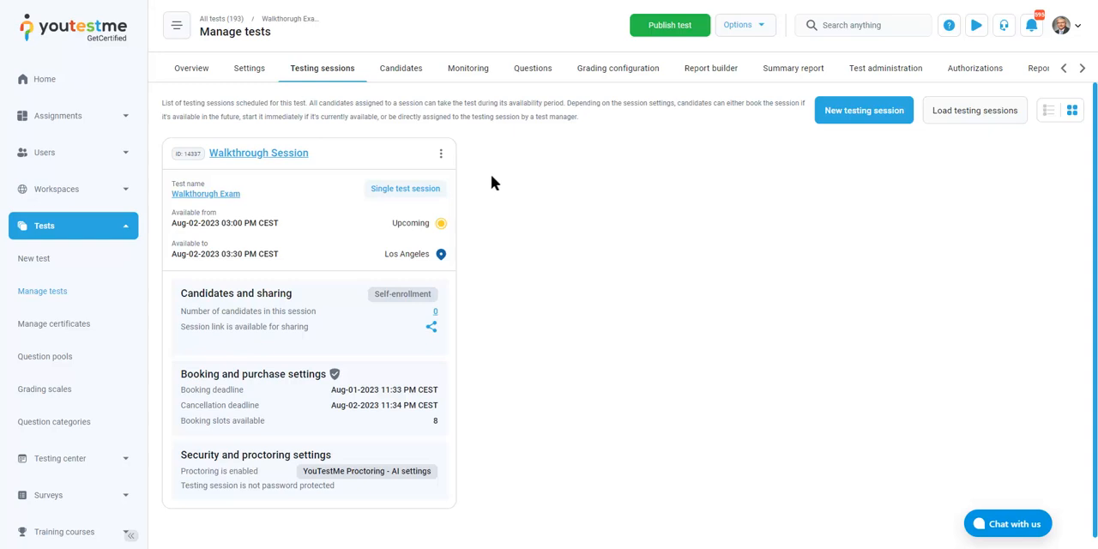
Log out of the administrator account and log in with the saved student account
left_click(1074, 26)
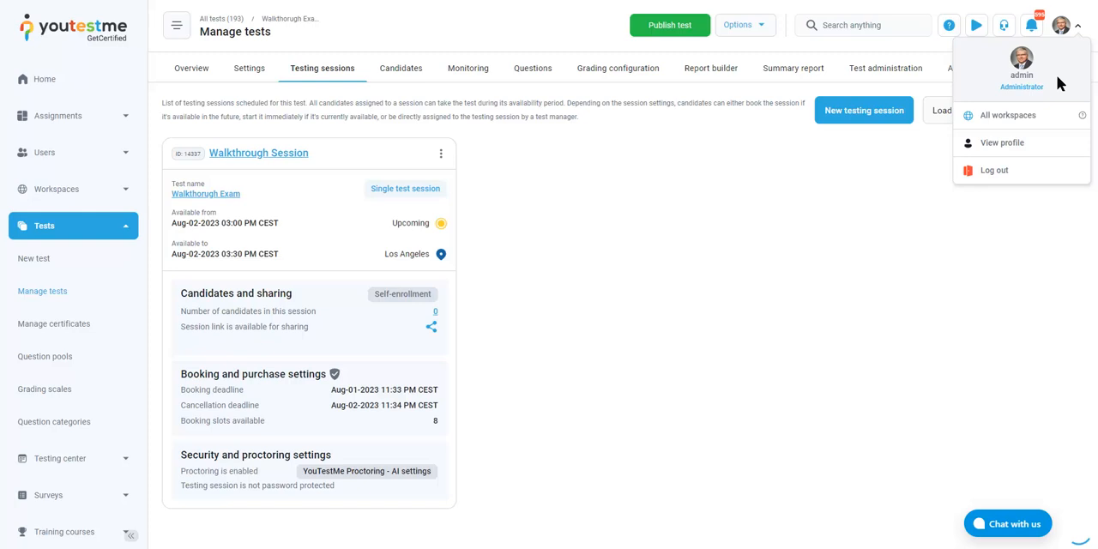
left_click(1000, 170)
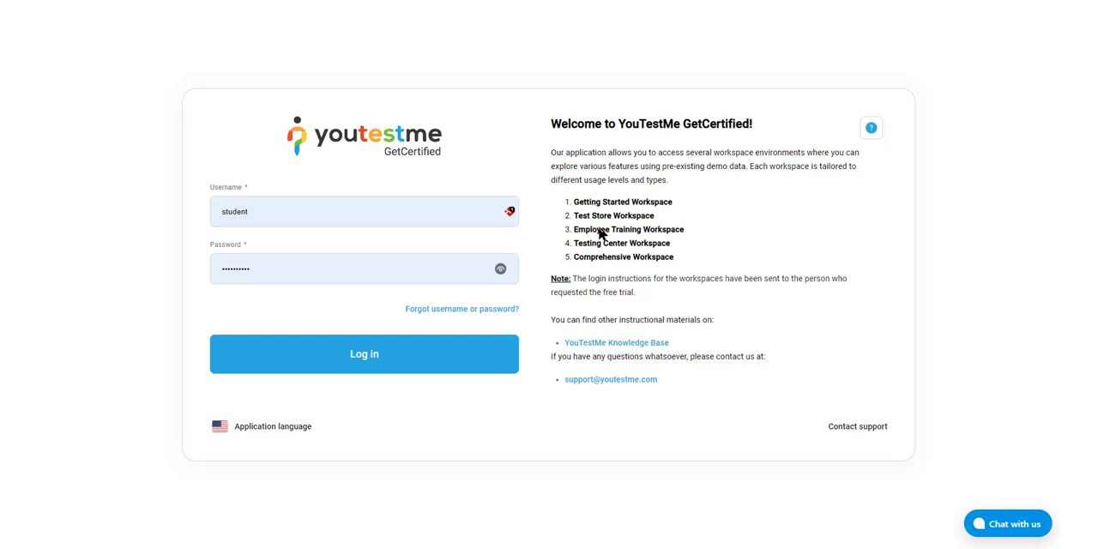
left_click(340, 361)
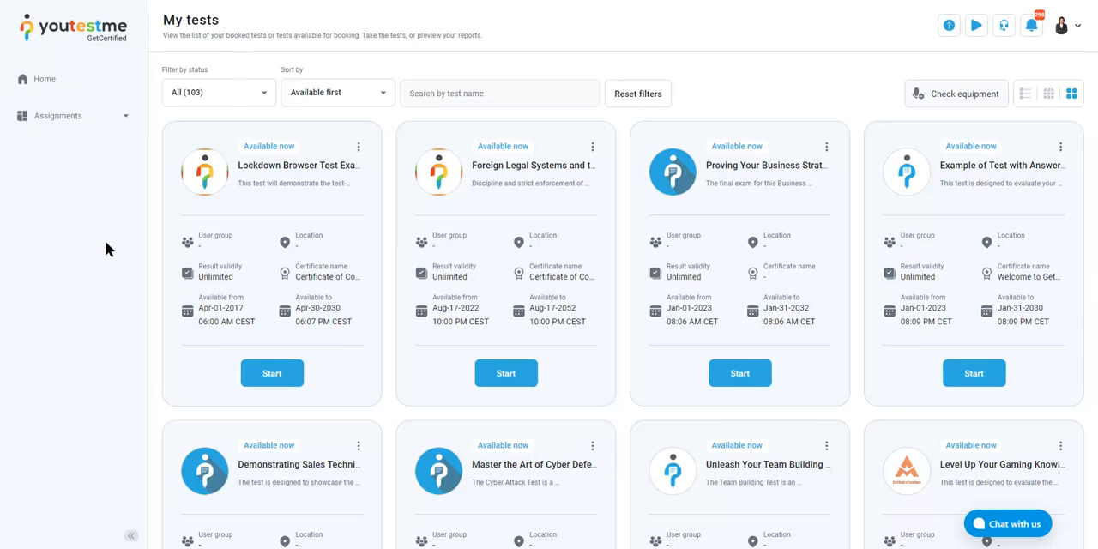
Show the assignment pages available to the student for tests, surveys and training courses
left_click(125, 120)
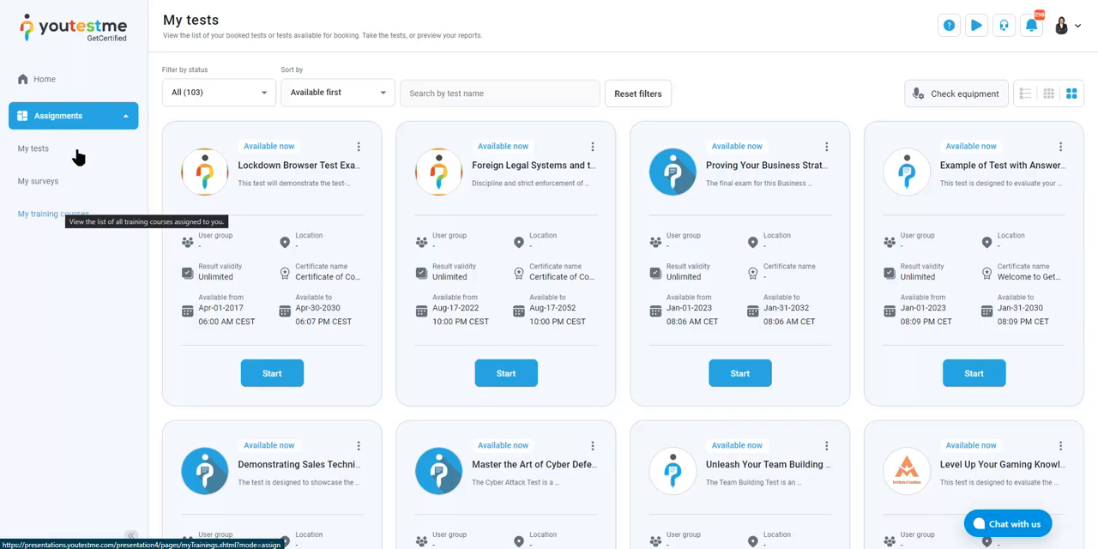
left_click(115, 125)
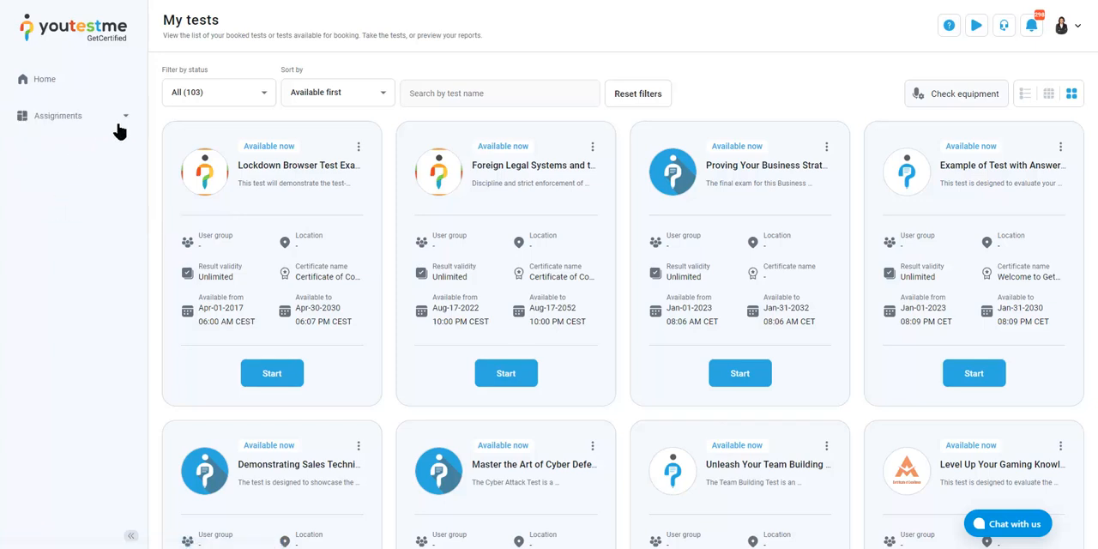
left_click(119, 127)
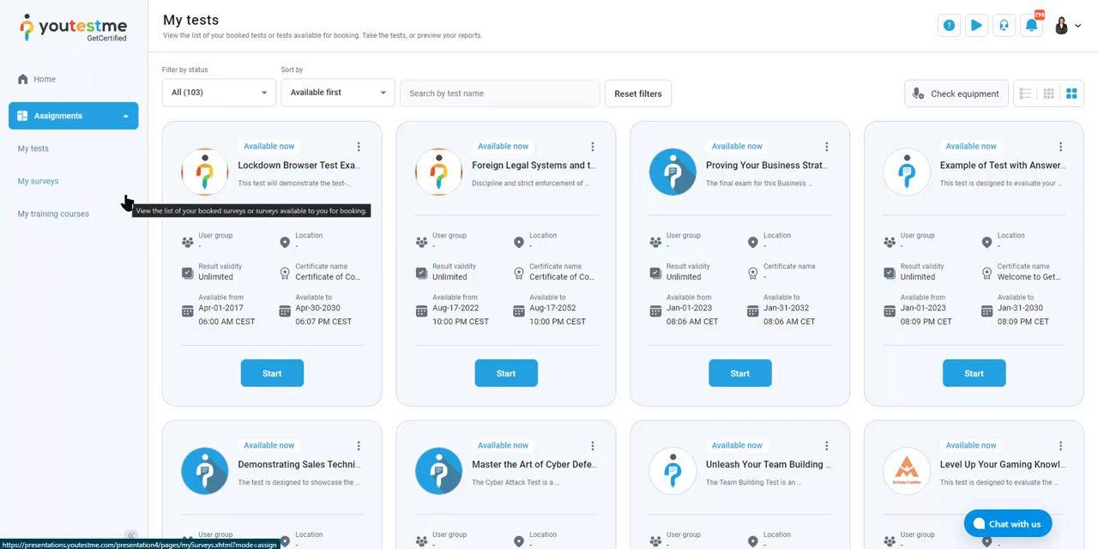
Browse the first three pages of the student's assigned tests and return to page 2
left_click(121, 124)
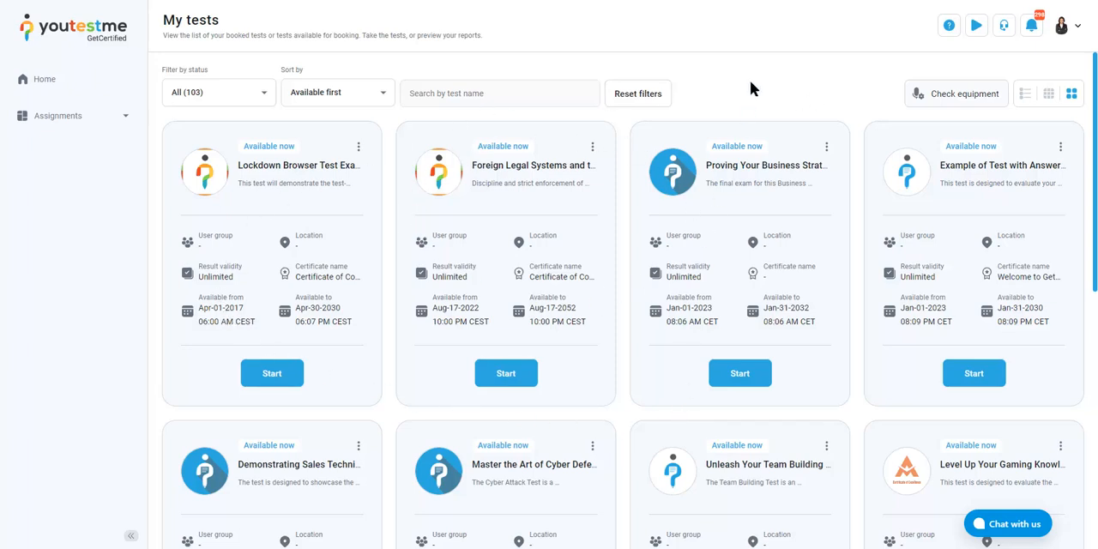
scroll(750, 81, "down", 2)
scroll(858, 197, "down", 6)
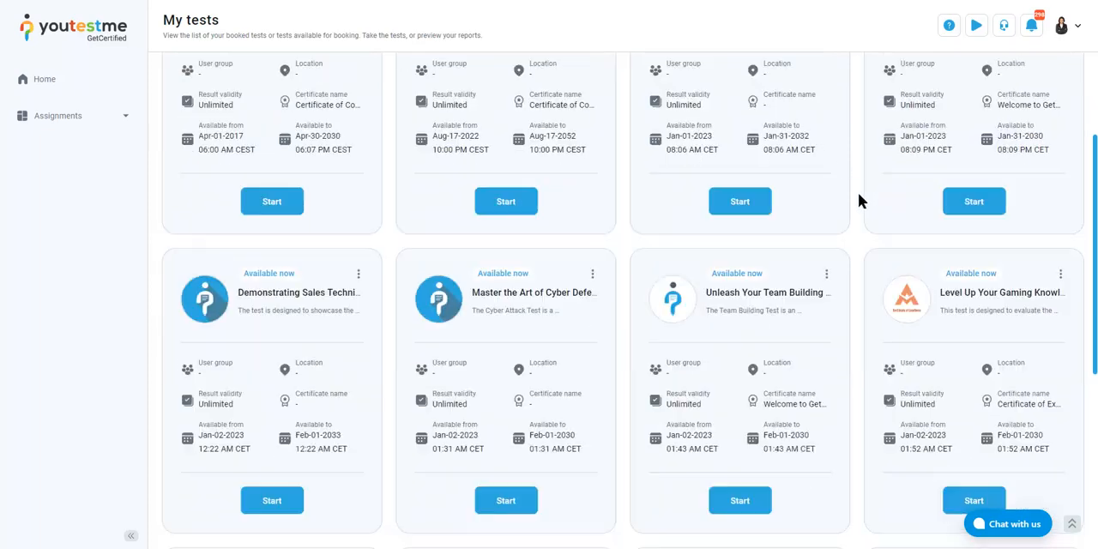
scroll(857, 199, "down", 1)
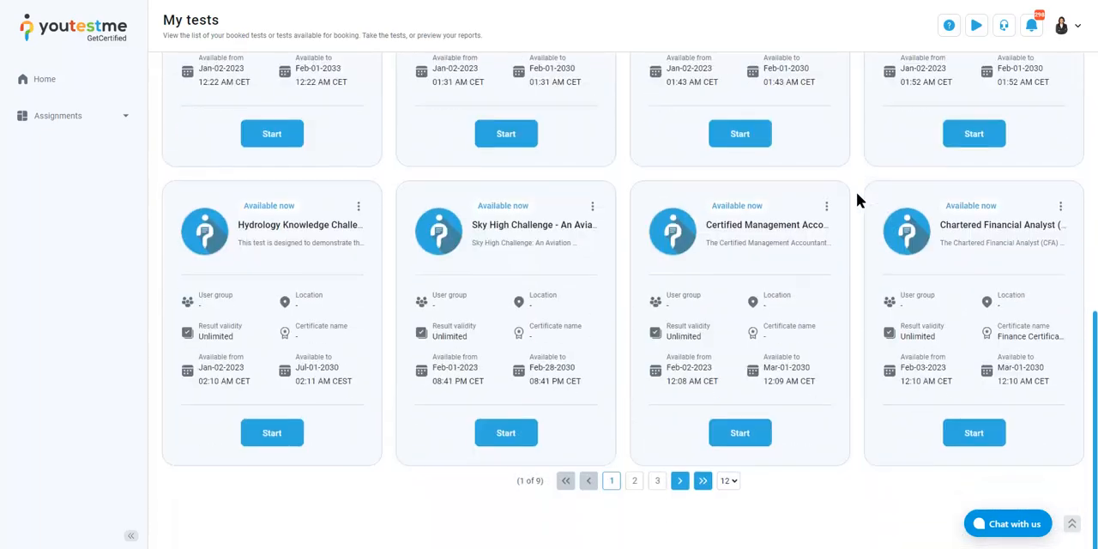
left_click(634, 483)
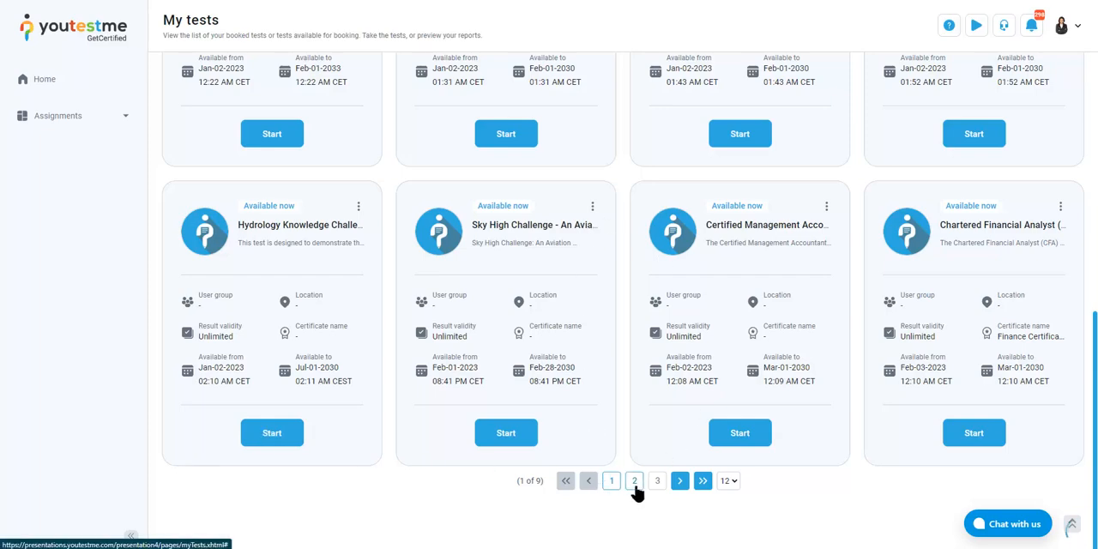
scroll(663, 446, "up", 5)
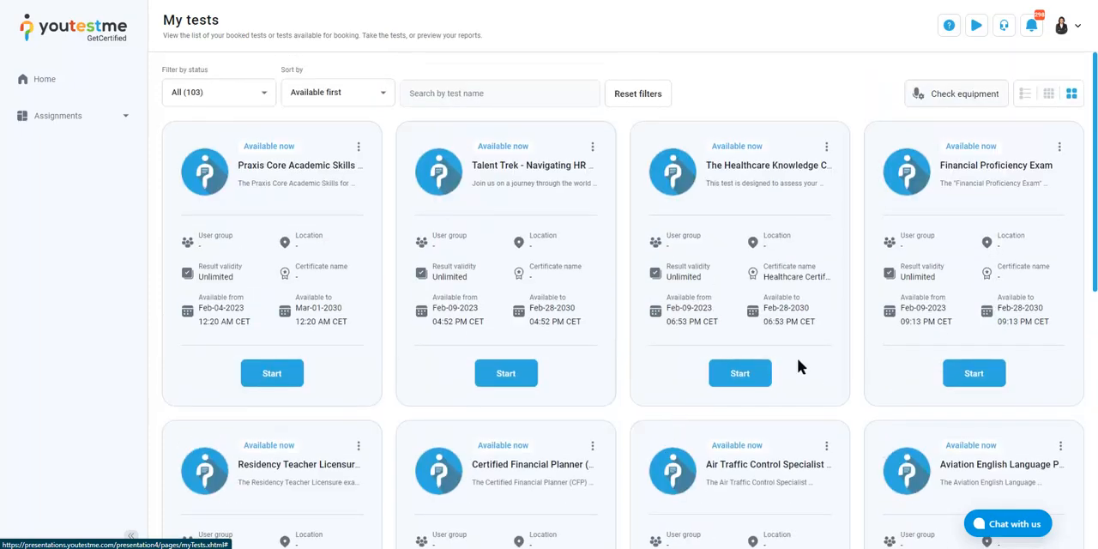
scroll(850, 339, "down", 5)
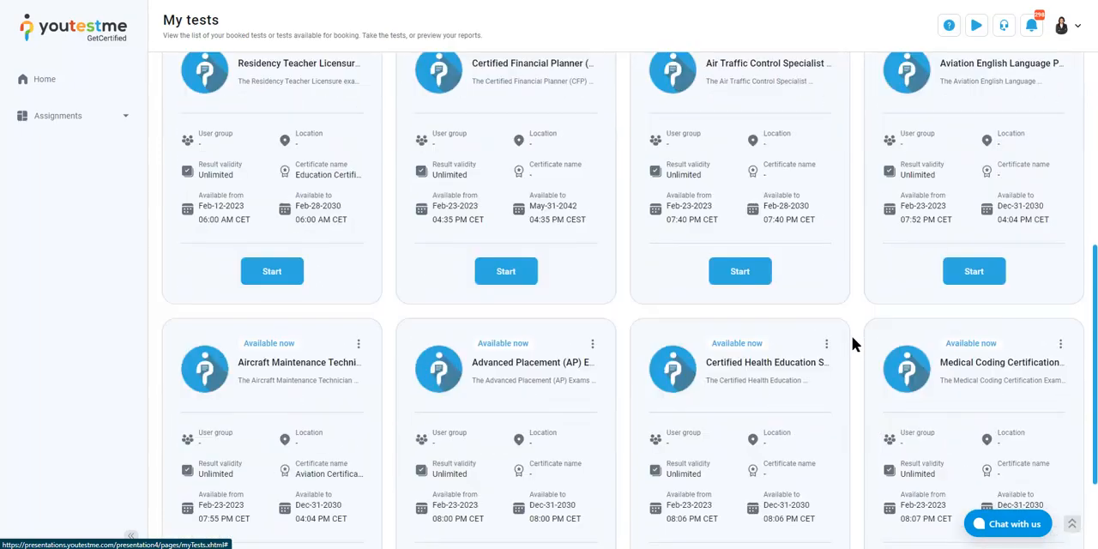
scroll(852, 341, "down", 1)
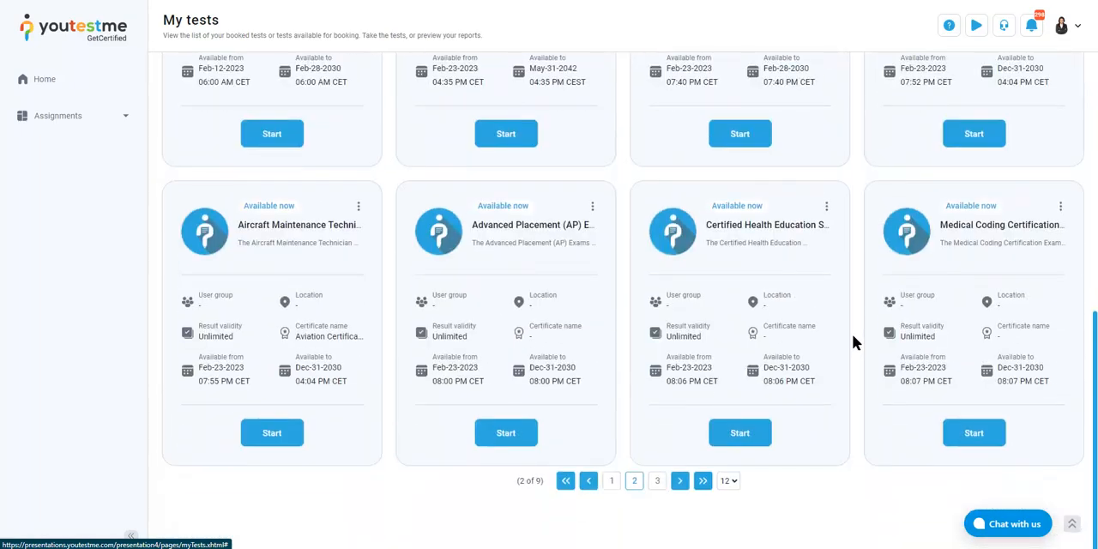
left_click(659, 482)
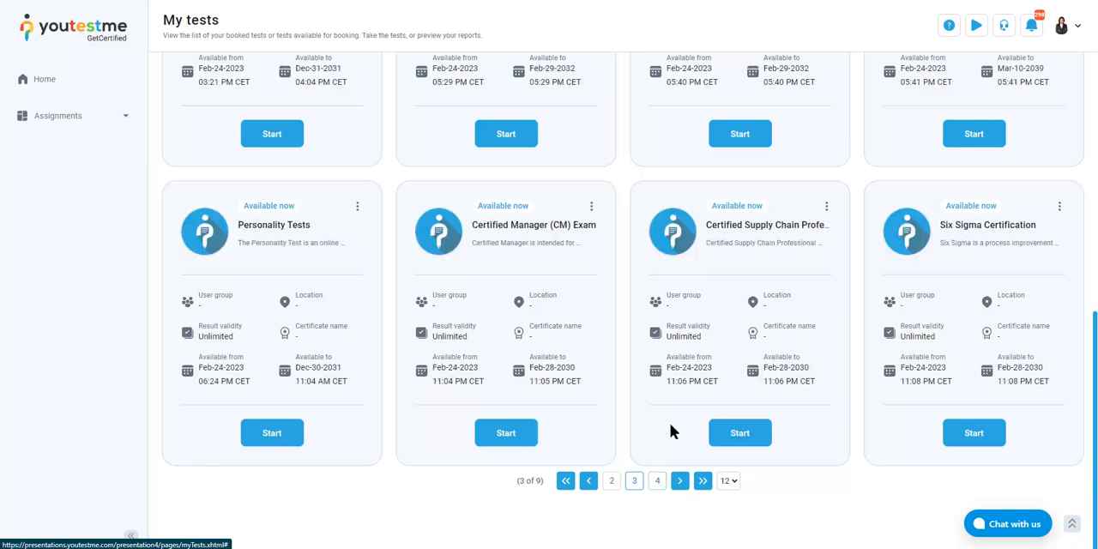
left_click(611, 481)
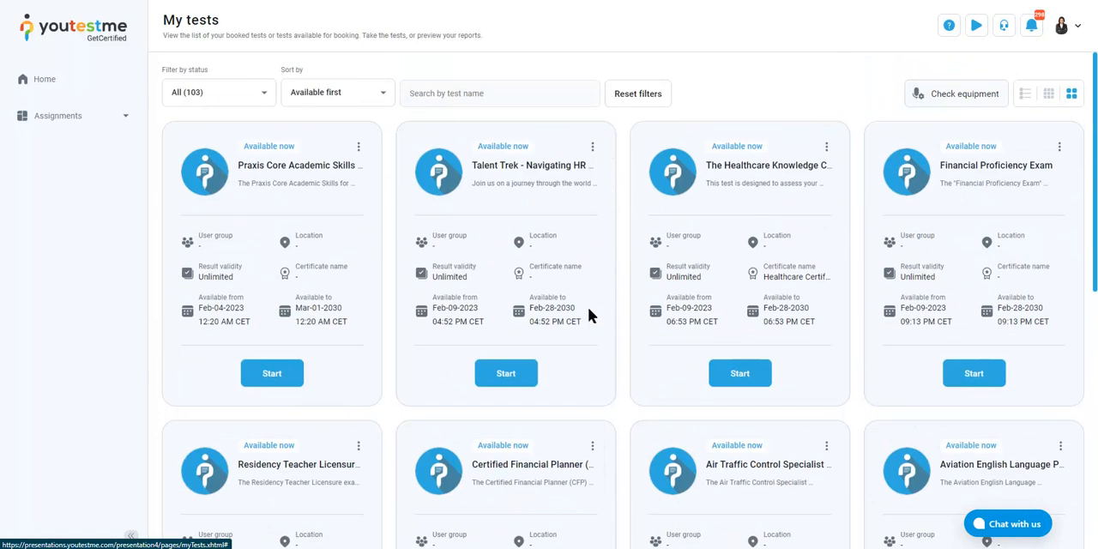
Filter the student's tests by Completed status and look through the results
left_click(369, 97)
left_click(249, 96)
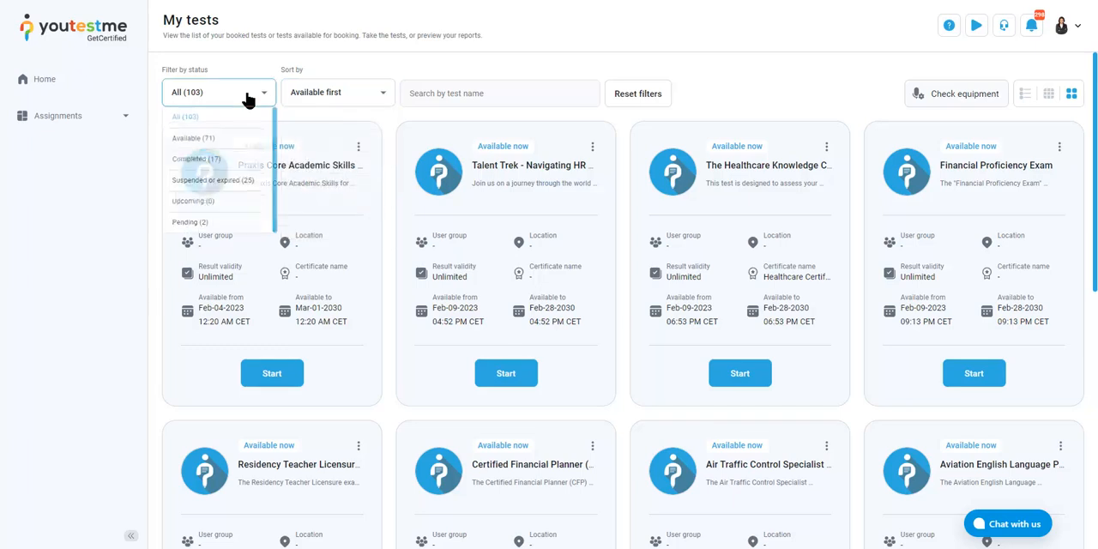
left_click(222, 163)
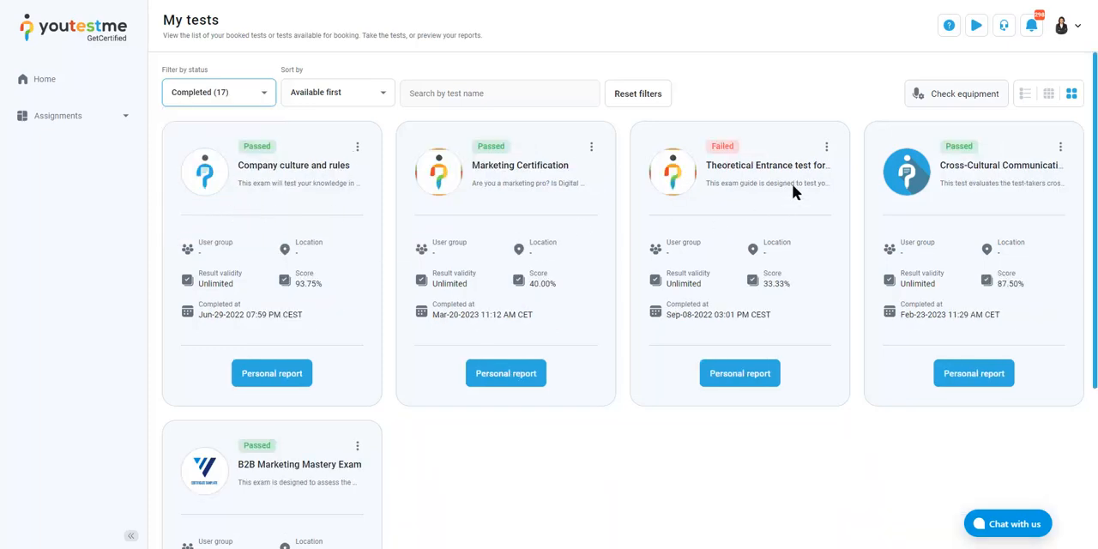
scroll(463, 167, "down", 5)
scroll(532, 180, "up", 5)
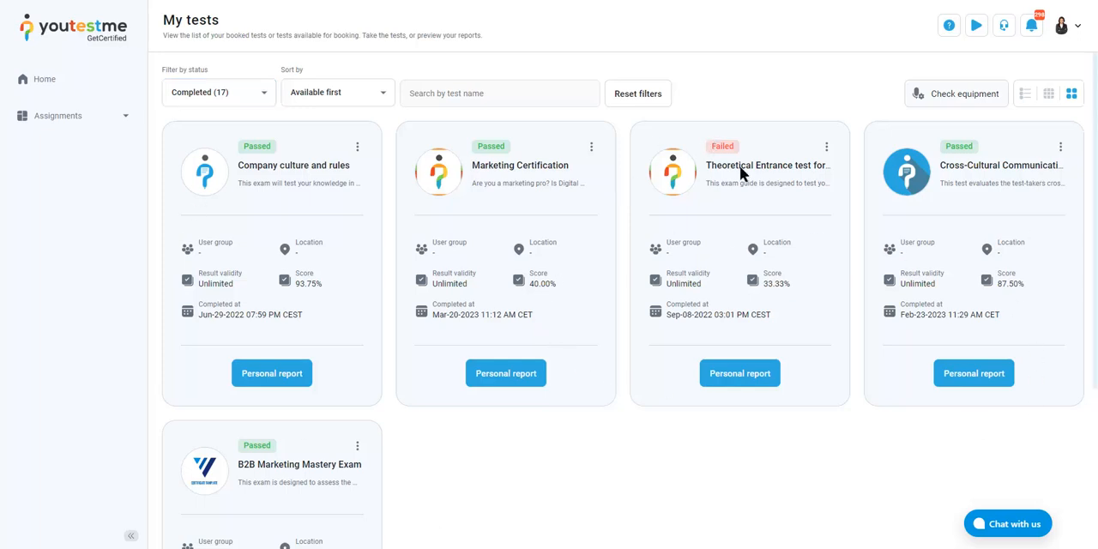
Filter the tests by Available status and search for test names containing "cyber"
left_click(241, 102)
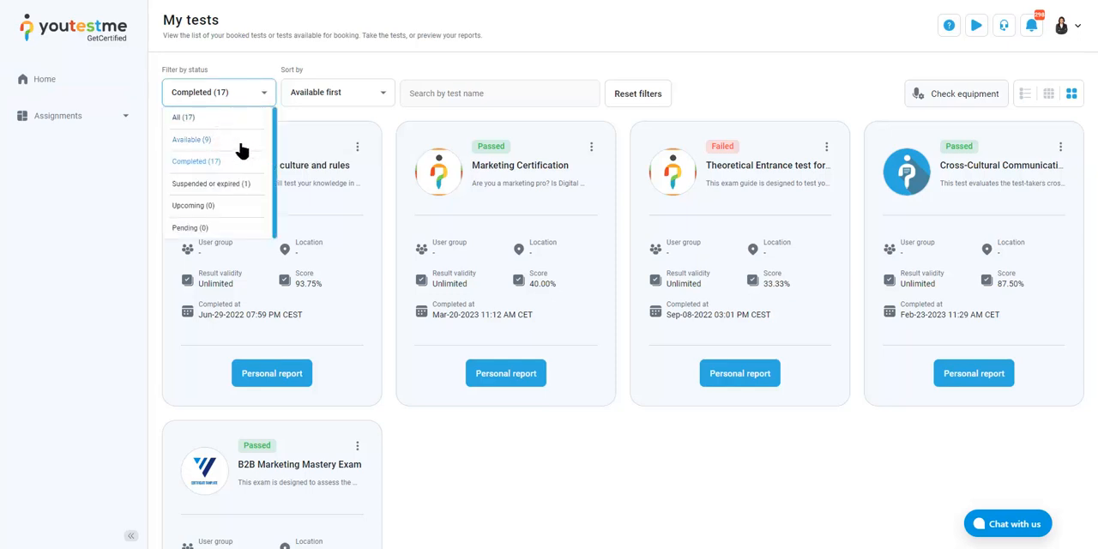
left_click(233, 139)
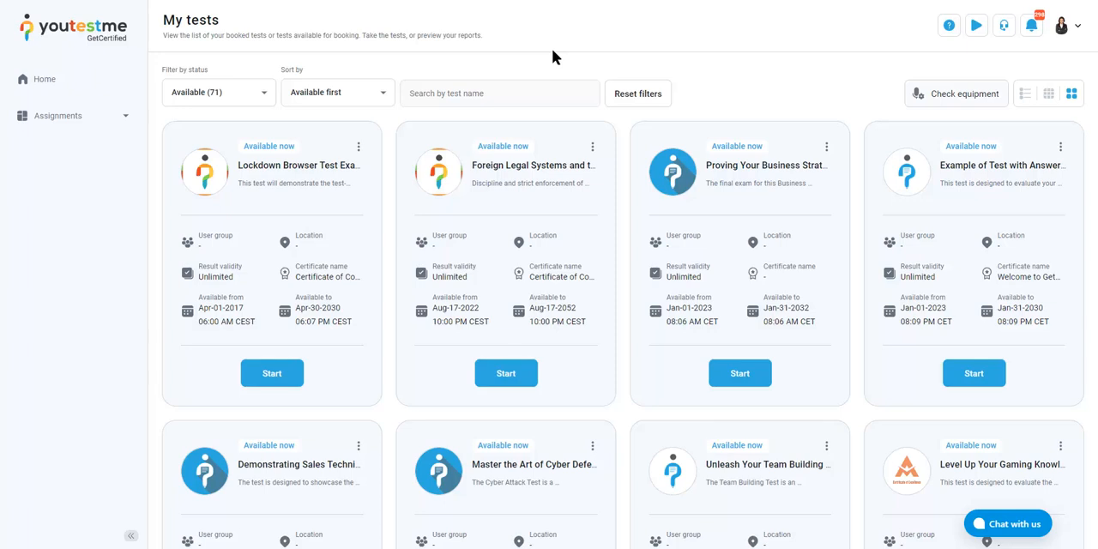
left_click(499, 95)
type("cyber")
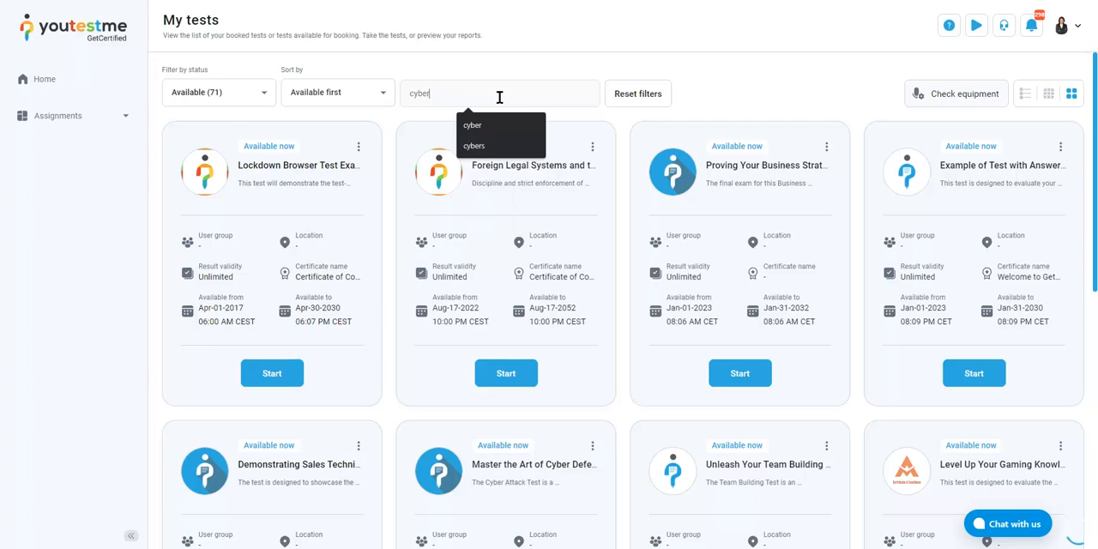
left_click(490, 50)
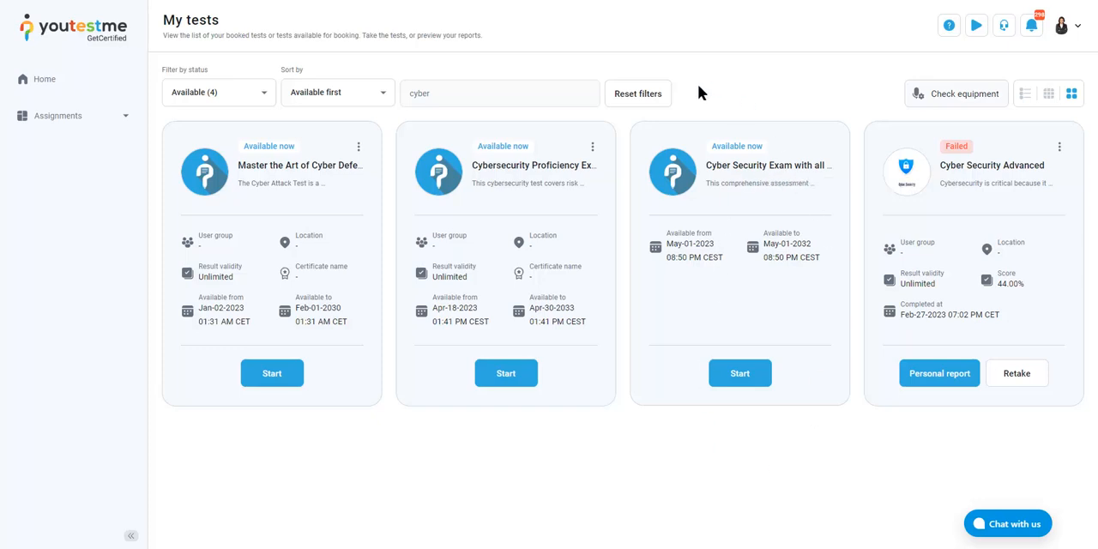
Start the "Cyber Security Exam with all Question Types" test and look over its first question
left_click(762, 381)
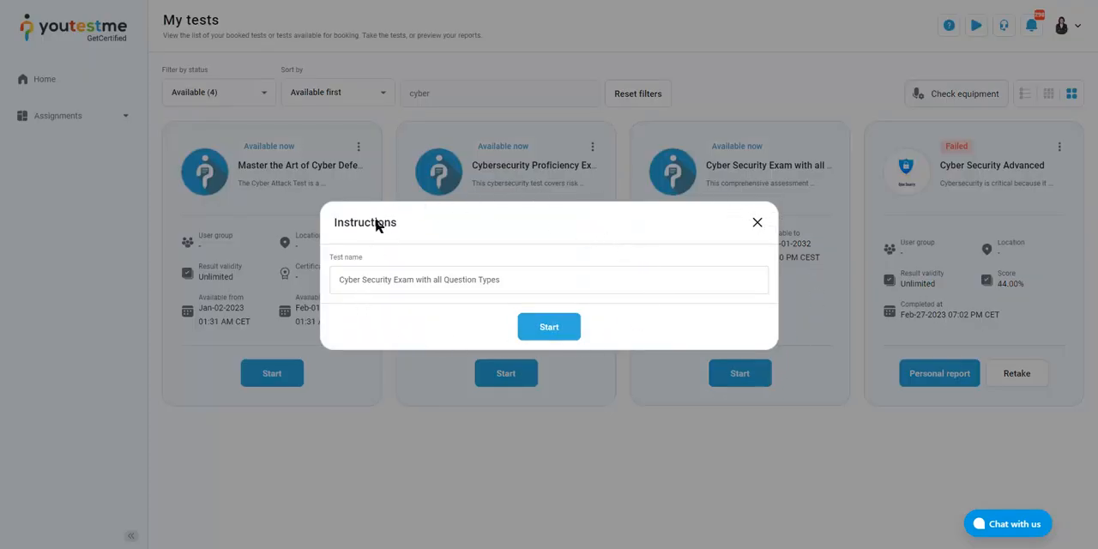
left_click_drag(337, 225, 368, 226)
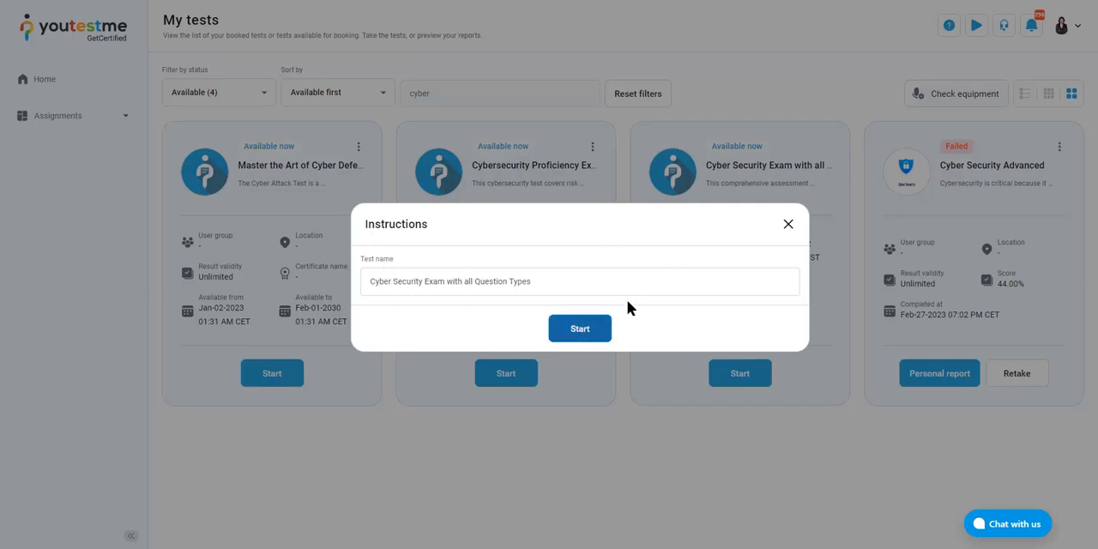
left_click(569, 335)
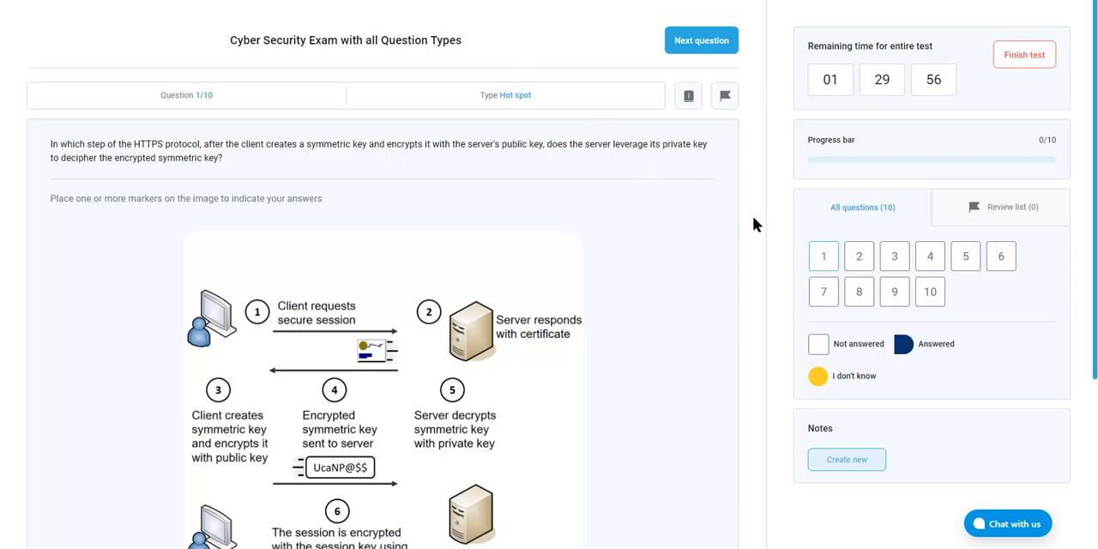
scroll(753, 225, "down", 3)
scroll(753, 225, "up", 3)
scroll(331, 256, "down", 4)
scroll(330, 253, "up", 3)
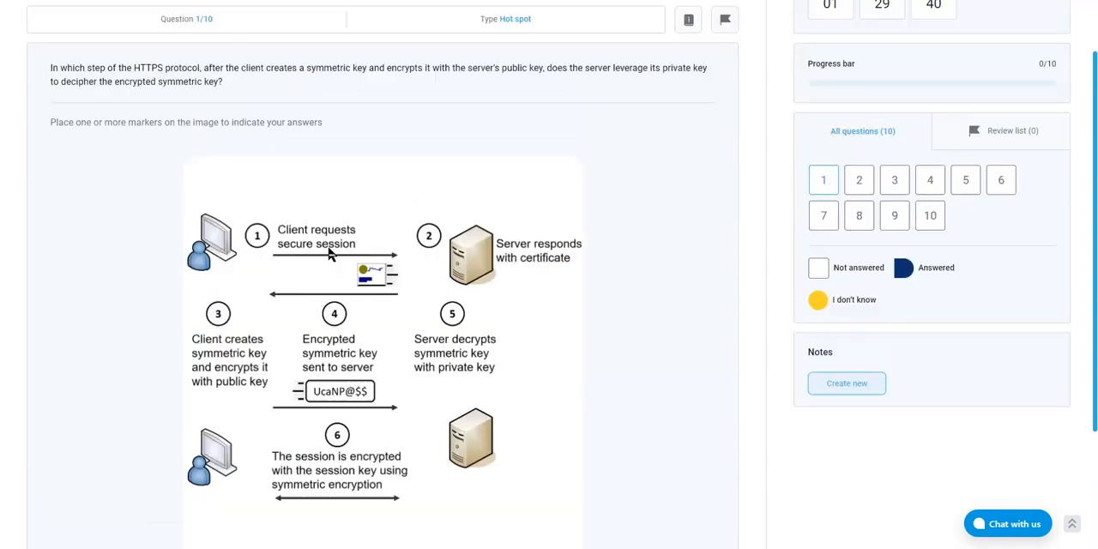
scroll(332, 249, "up", 1)
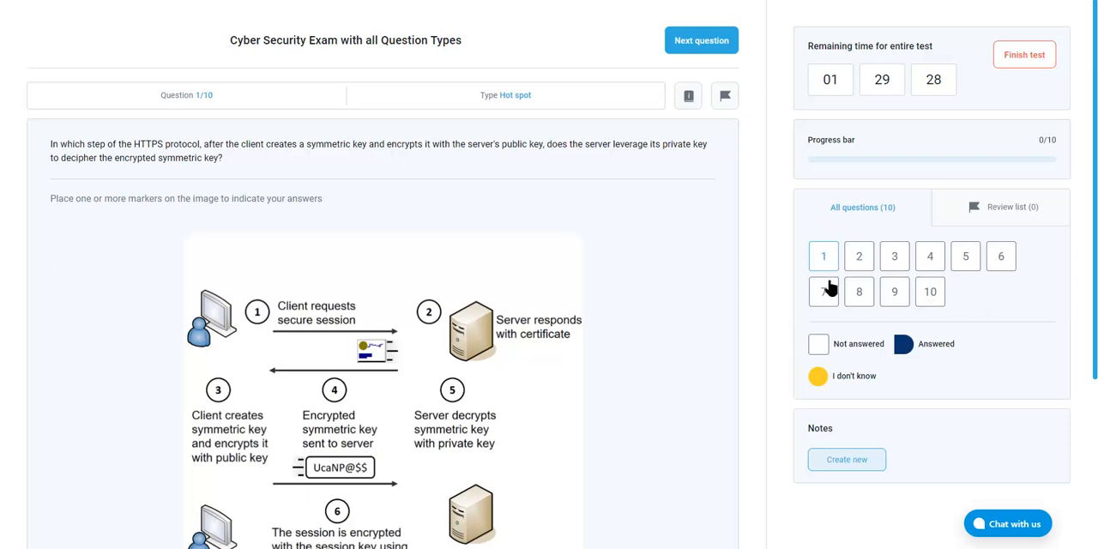
Flag question 1 for review, remove it from the review list, and return to the overview of all questions
left_click(1035, 219)
left_click(889, 210)
left_click(726, 98)
left_click(1005, 223)
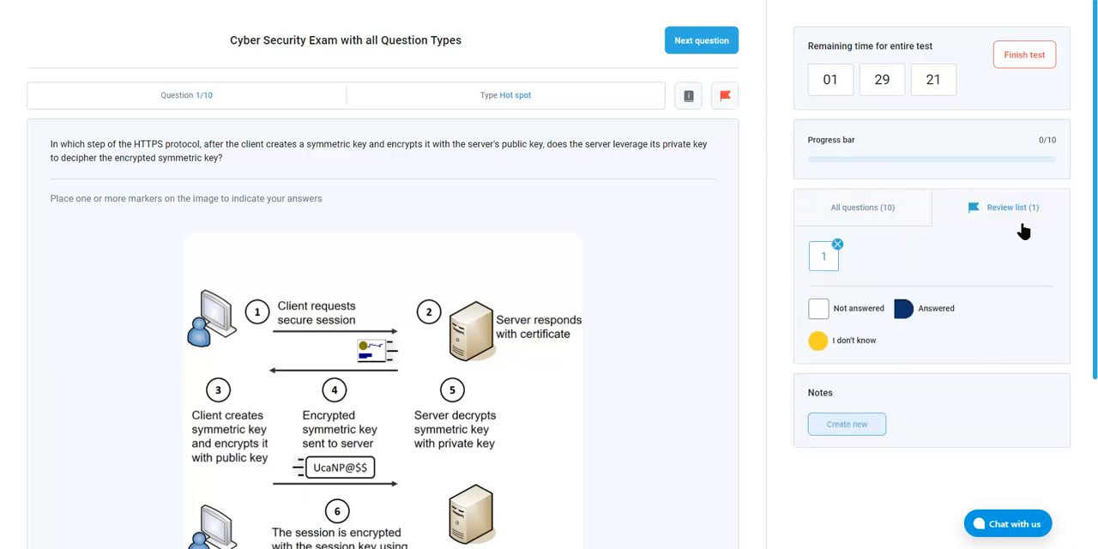
left_click(837, 245)
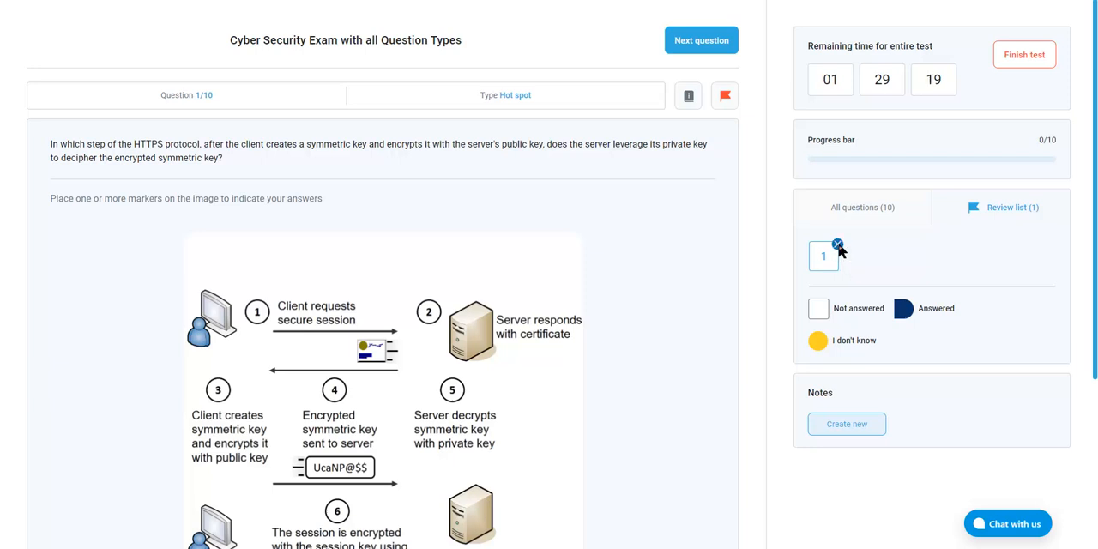
left_click(875, 214)
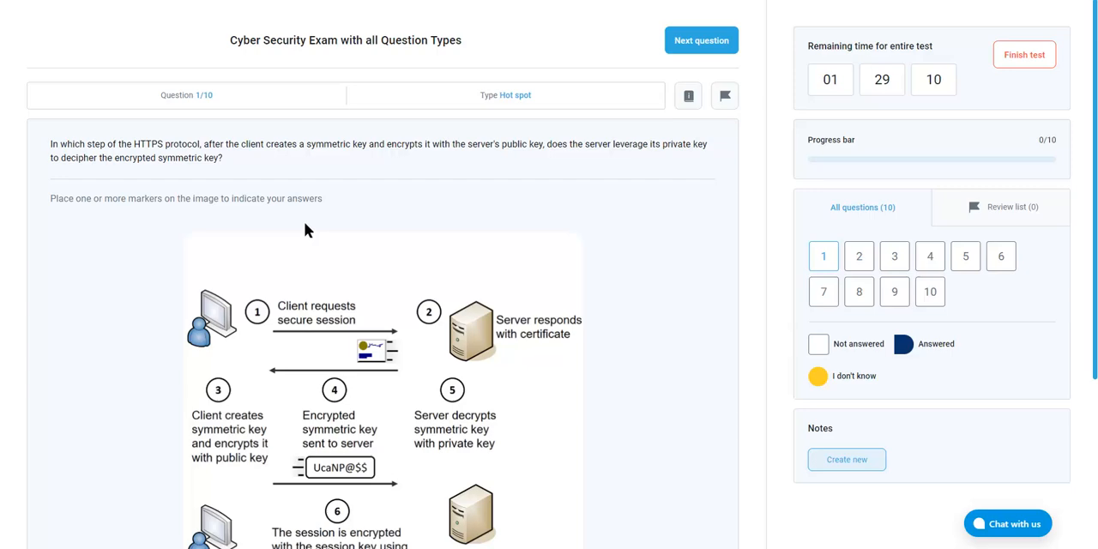
Answer the hot spot question by marking "Server decrypts symmetric key with private key" on the image, and continue to question 2
scroll(305, 220, "down", 1)
scroll(306, 225, "down", 1)
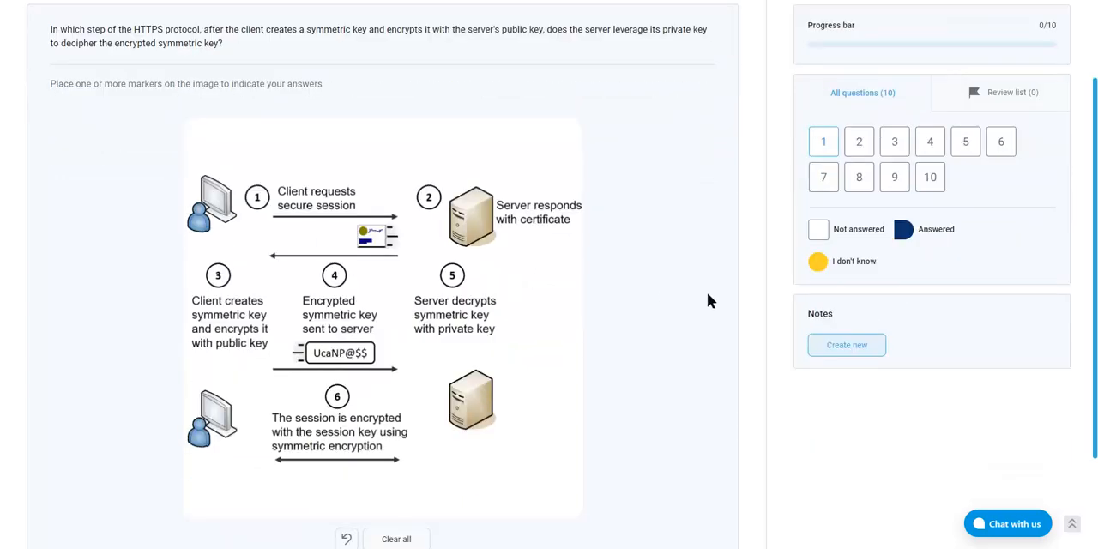
scroll(694, 291, "up", 2)
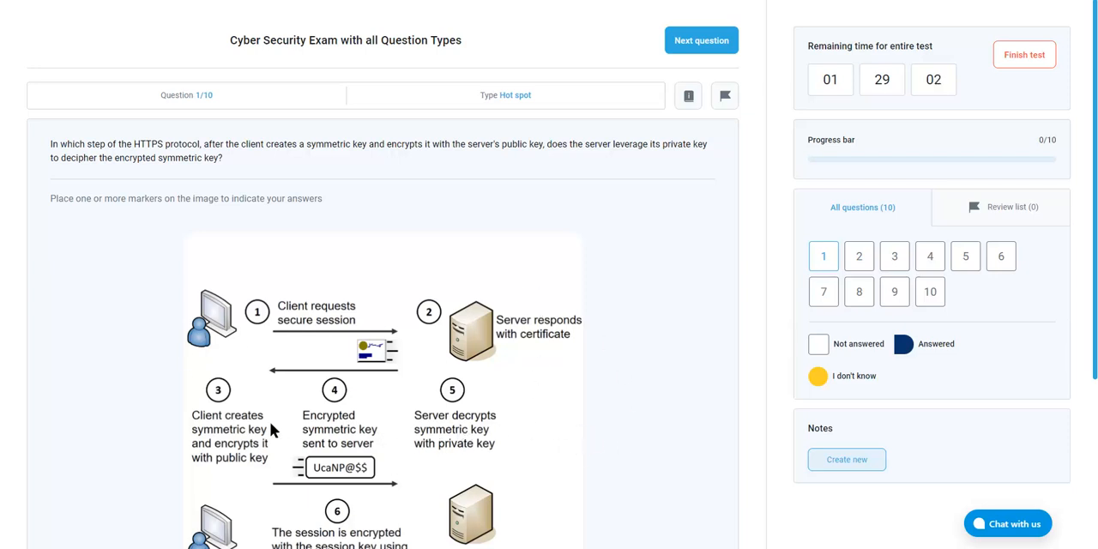
left_click(463, 418)
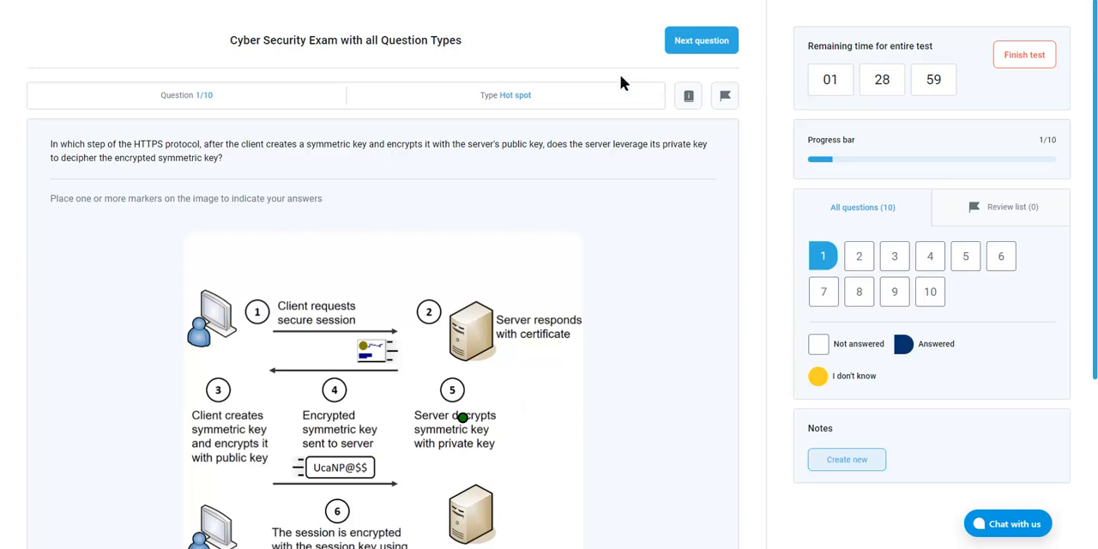
left_click(683, 41)
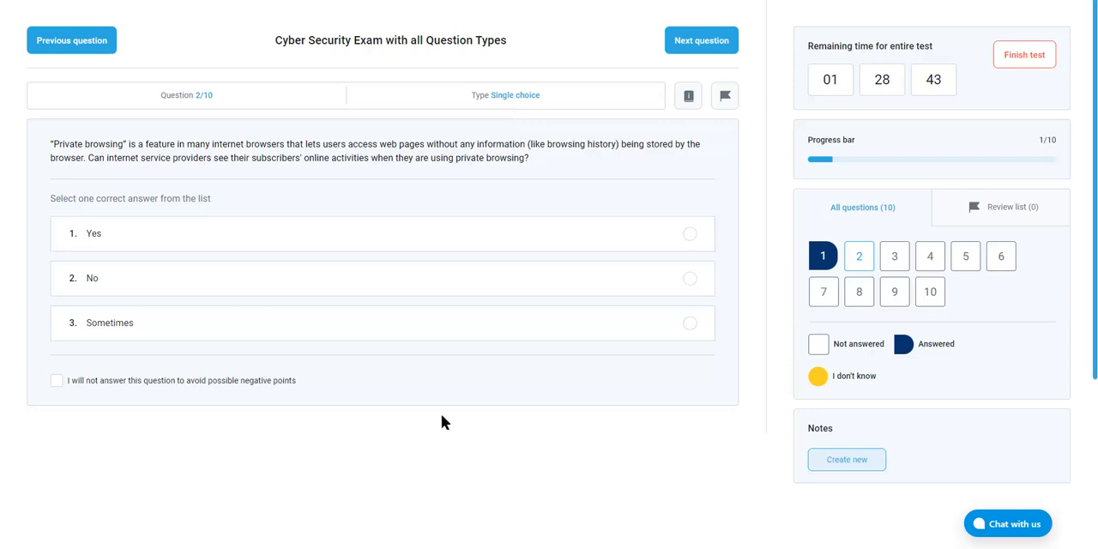
Answer the private browsing question with "Yes" and continue to question 3
left_click(626, 326)
left_click(682, 244)
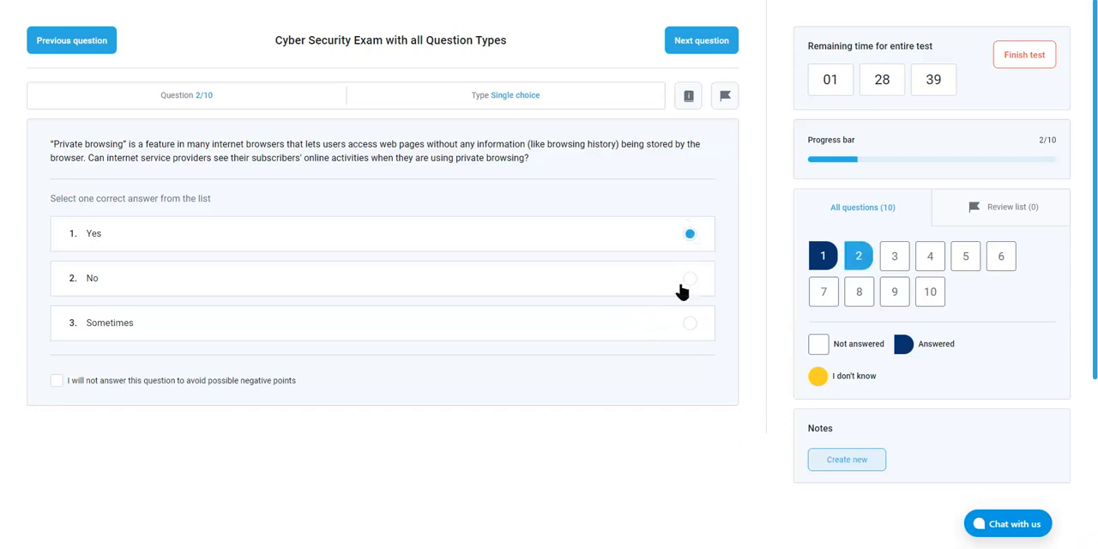
left_click(147, 384)
left_click(209, 384)
left_click(721, 41)
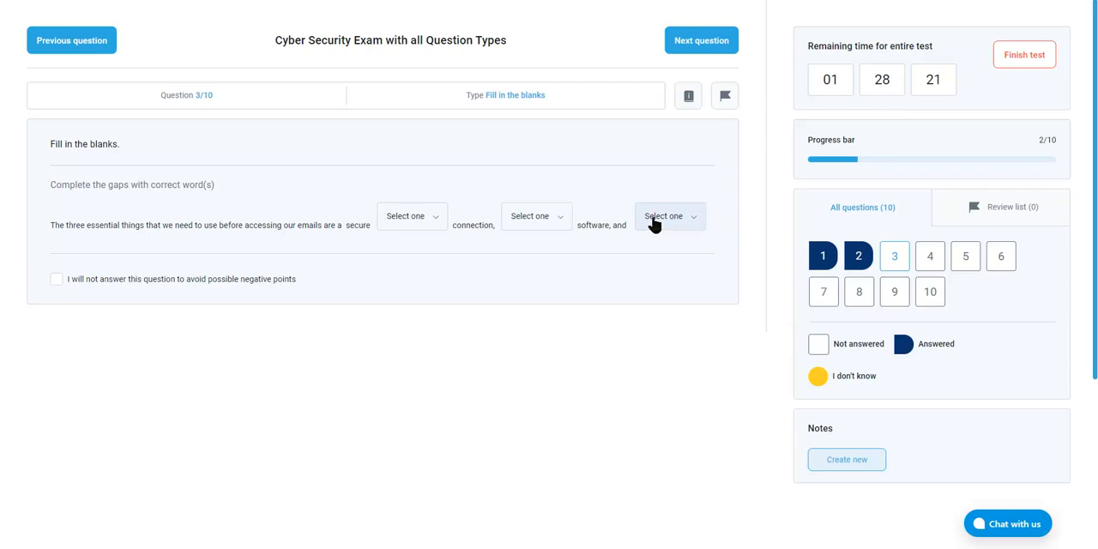
Fill the three blanks in question 3 with "wifi", "antivirus" and "LAN"
left_click(436, 218)
left_click(437, 219)
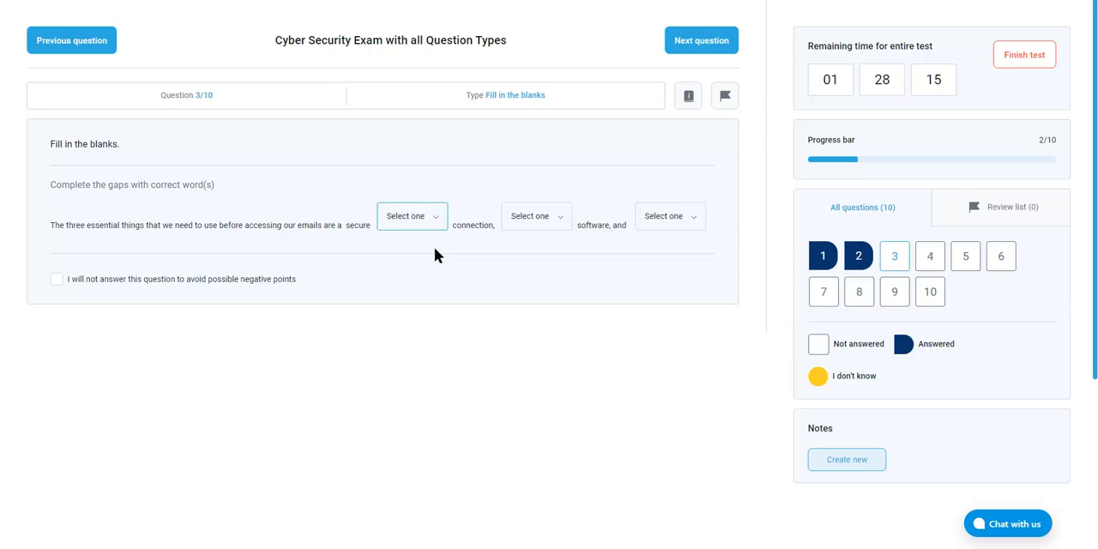
left_click(437, 227)
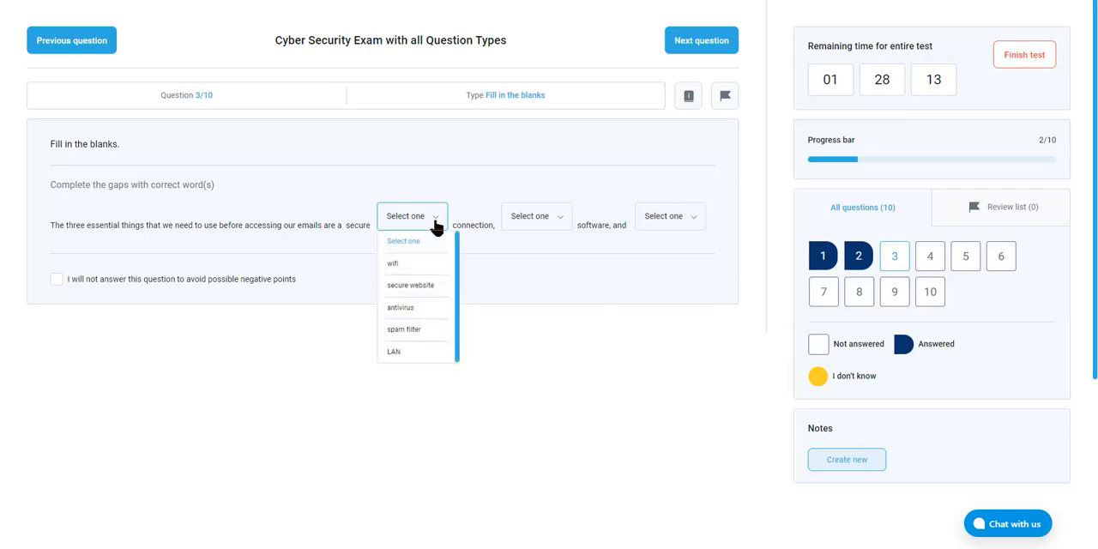
left_click(427, 265)
left_click(523, 226)
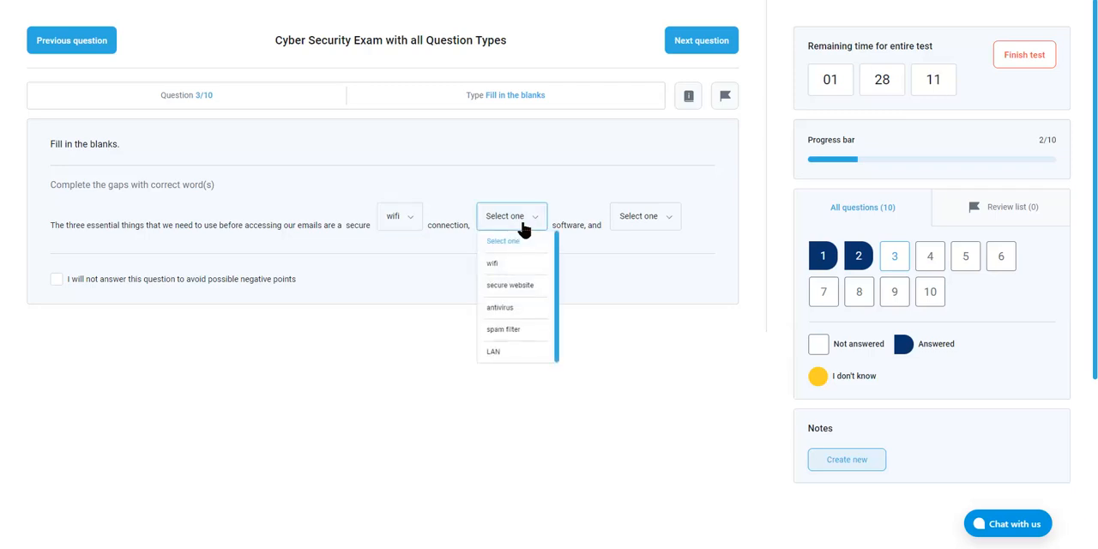
left_click(510, 309)
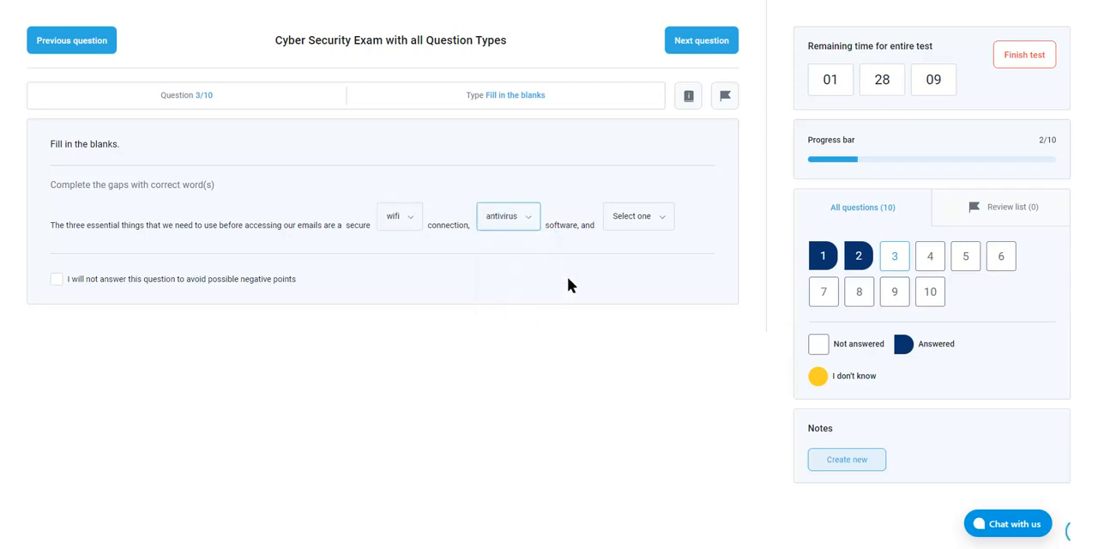
left_click(638, 226)
left_click(633, 350)
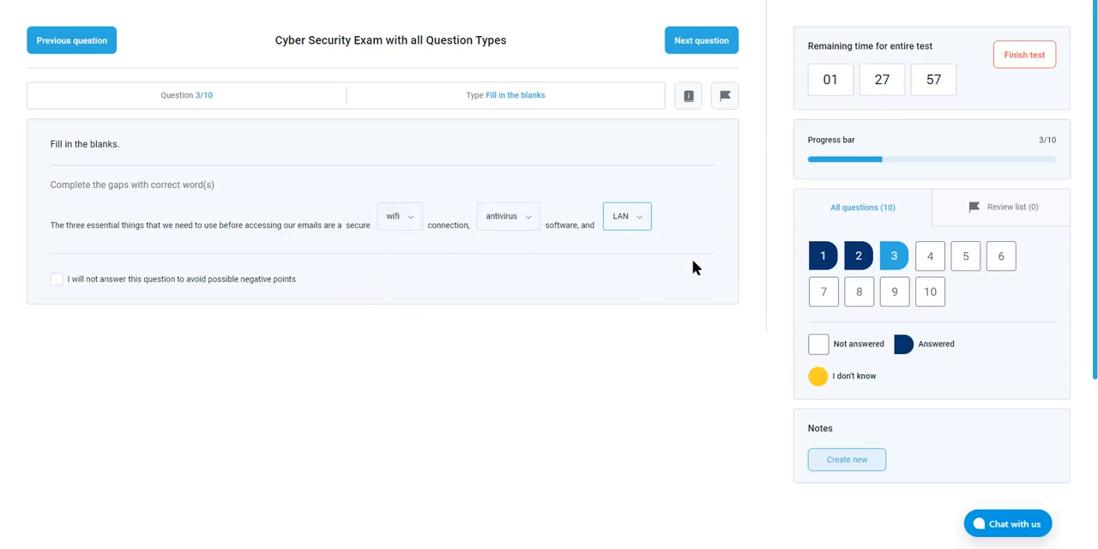
Continue to question 4 and select "Phishing emails" and "Infected files" as the ways malware can breach a network
left_click(707, 45)
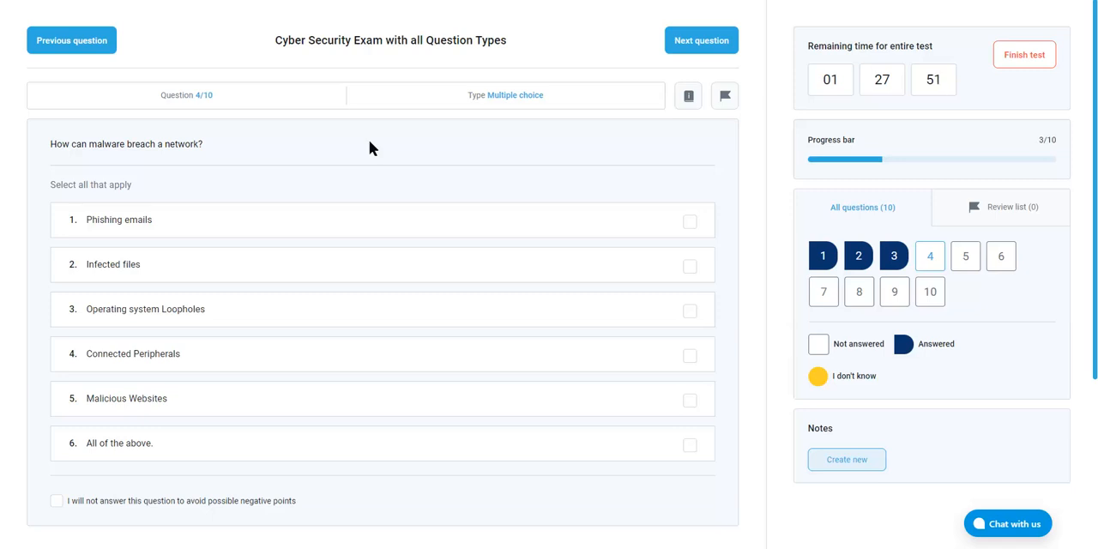
left_click(690, 221)
left_click(690, 267)
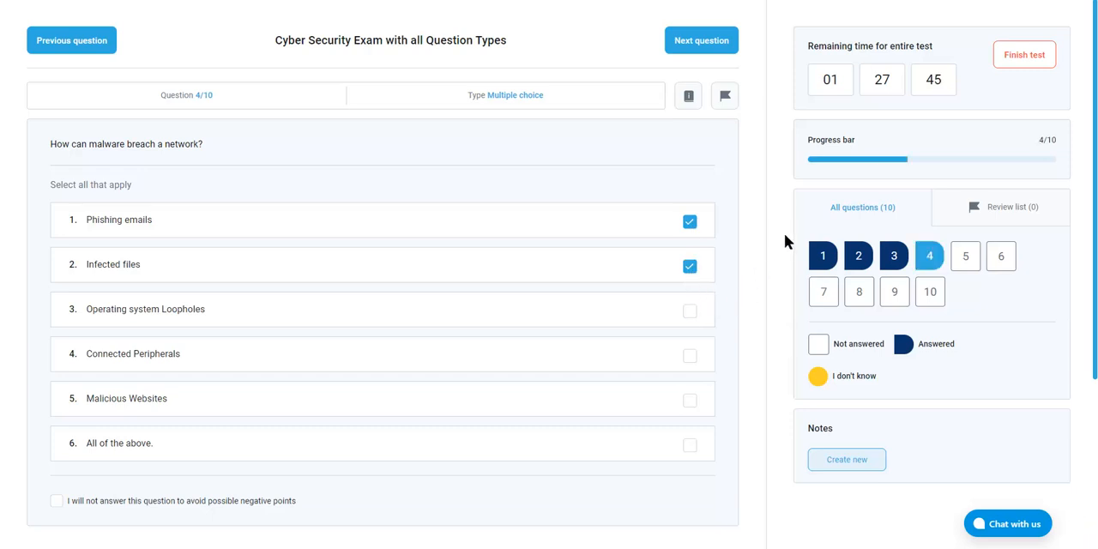
Create and save a note for question 4 reading "I wasn't sure about this one but it made sense intuitvely"
left_click(843, 462)
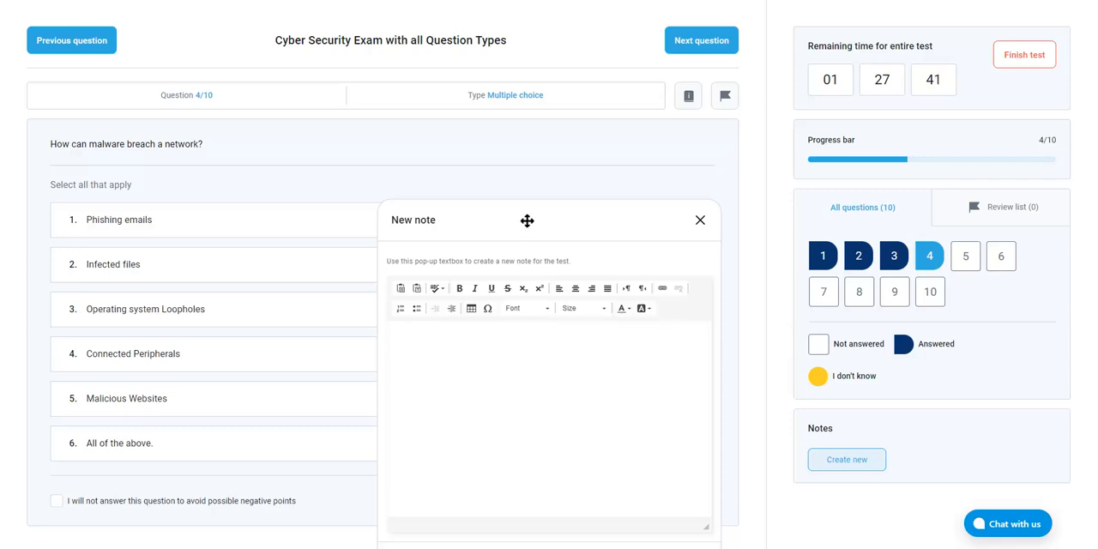
left_click_drag(527, 221, 538, 86)
left_click(462, 267)
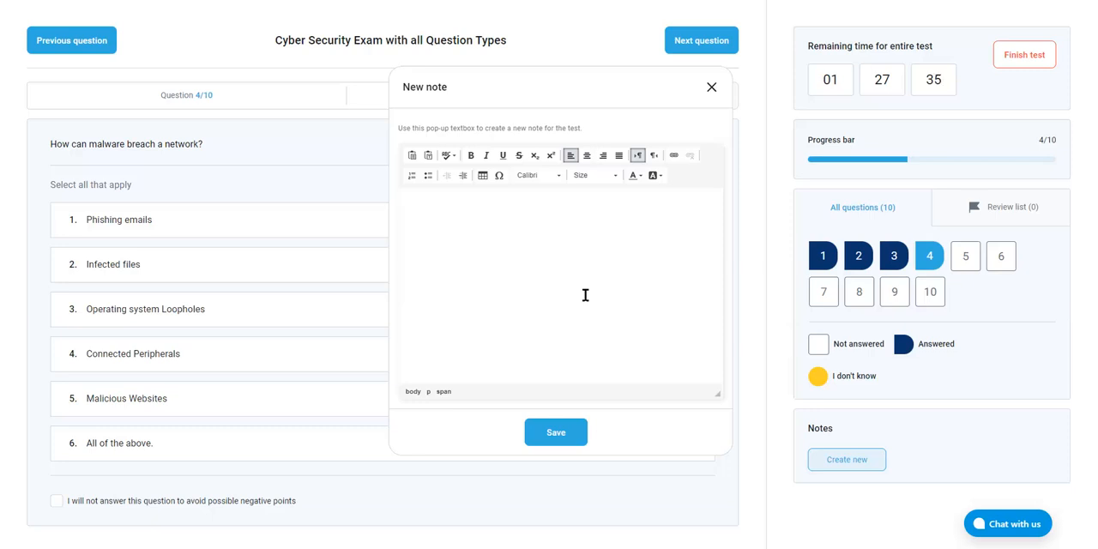
type("I wasn't sure about this one")
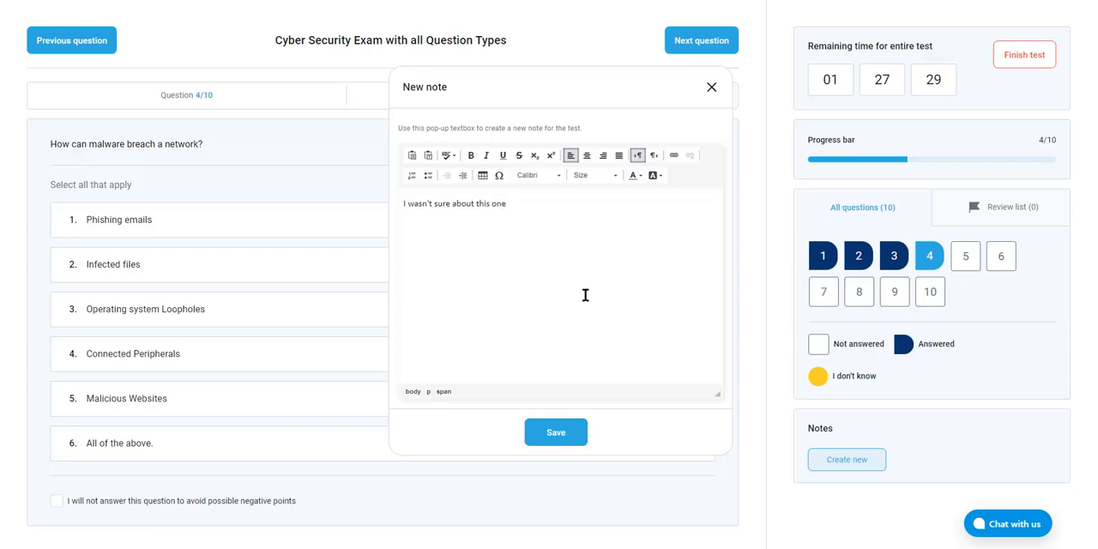
type(" b")
key("BackSpace")
key("BackSpace")
type("ut it made sense intuitvely")
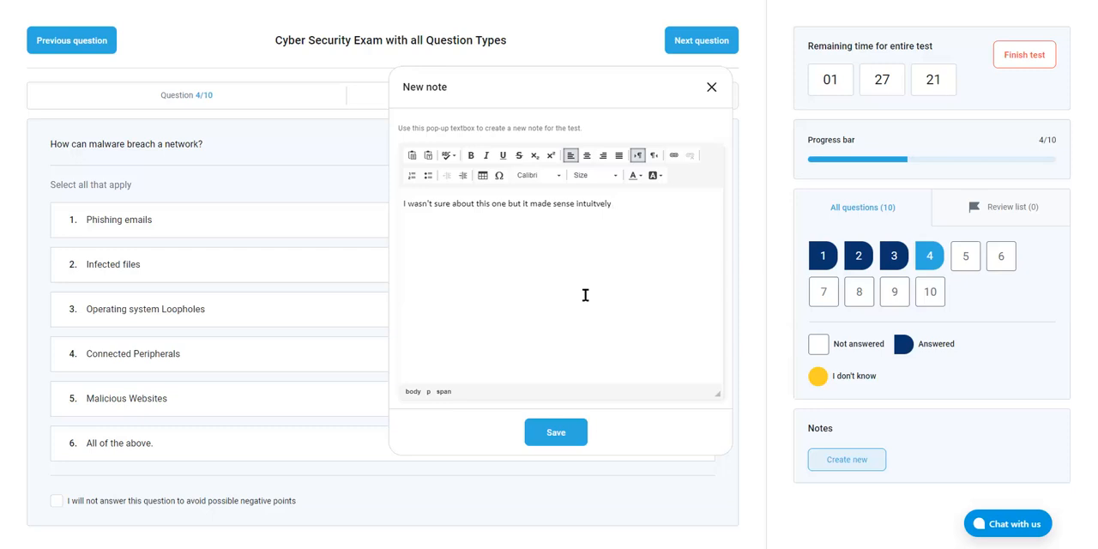
left_click(554, 431)
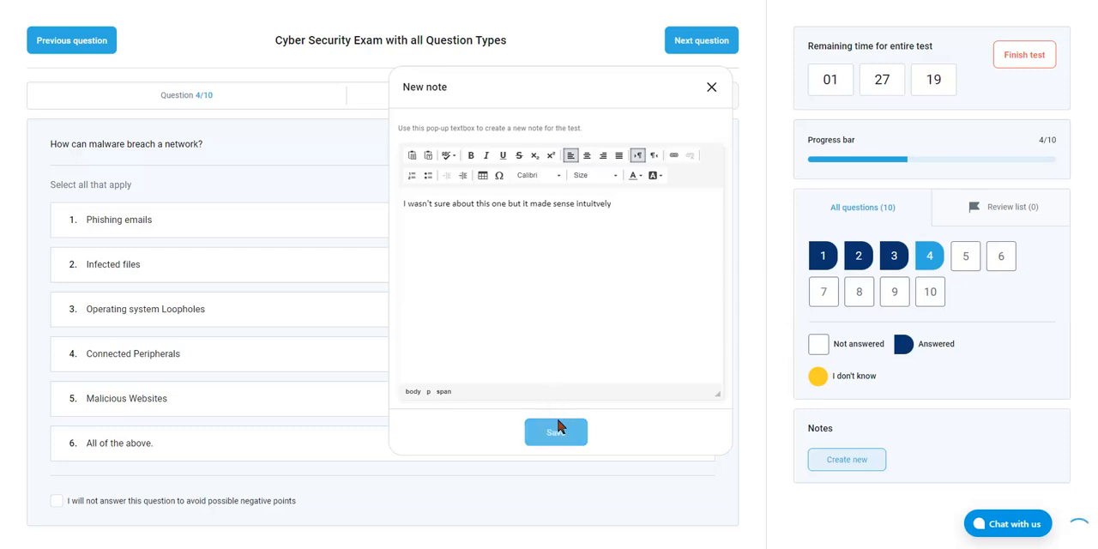
Check the saved note in the notes list and continue to question 5
scroll(1021, 404, "down", 1)
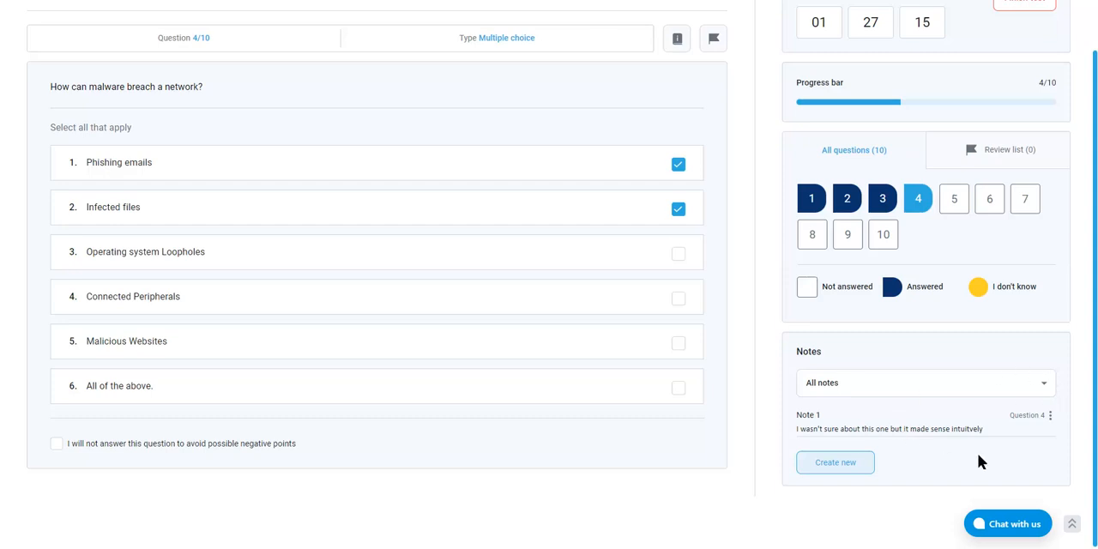
scroll(950, 384, "up", 1)
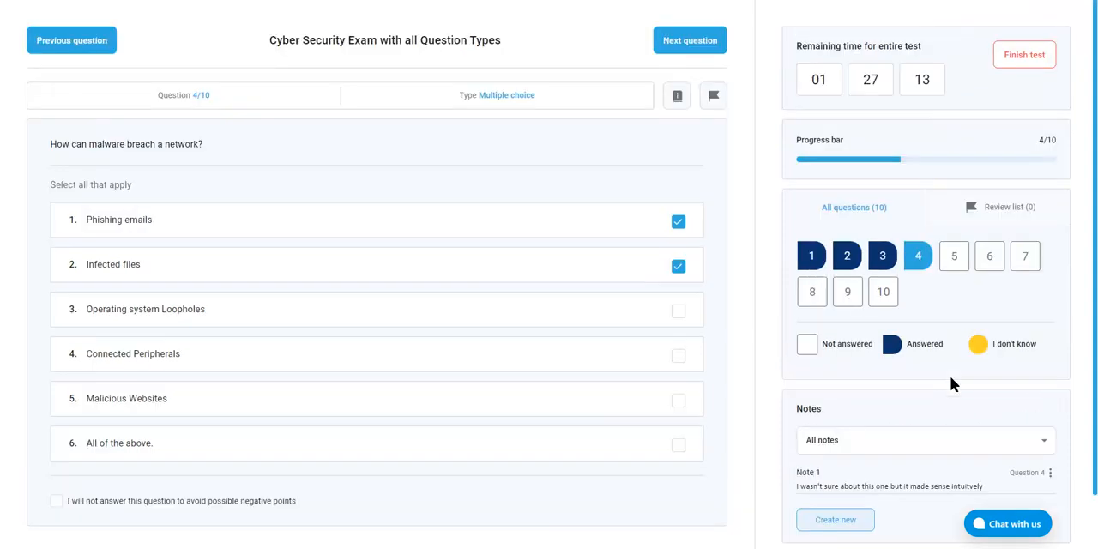
scroll(961, 350, "down", 1)
scroll(956, 340, "up", 1)
left_click(701, 40)
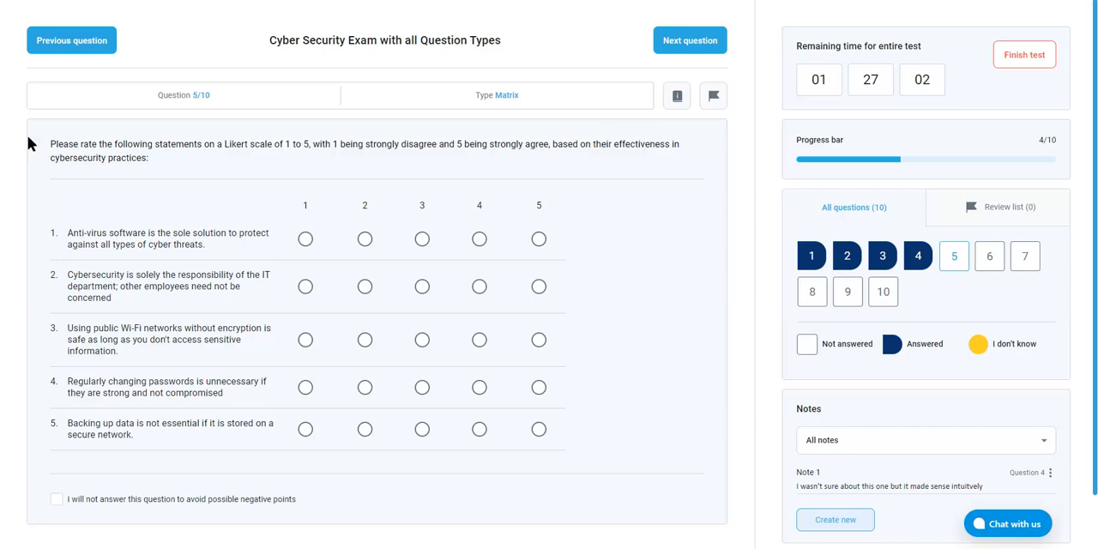
Rate the five cybersecurity statements in question 5 as 5, 4, 3, 2 and 4 in order, and continue to question 6
left_click_drag(27, 138, 639, 163)
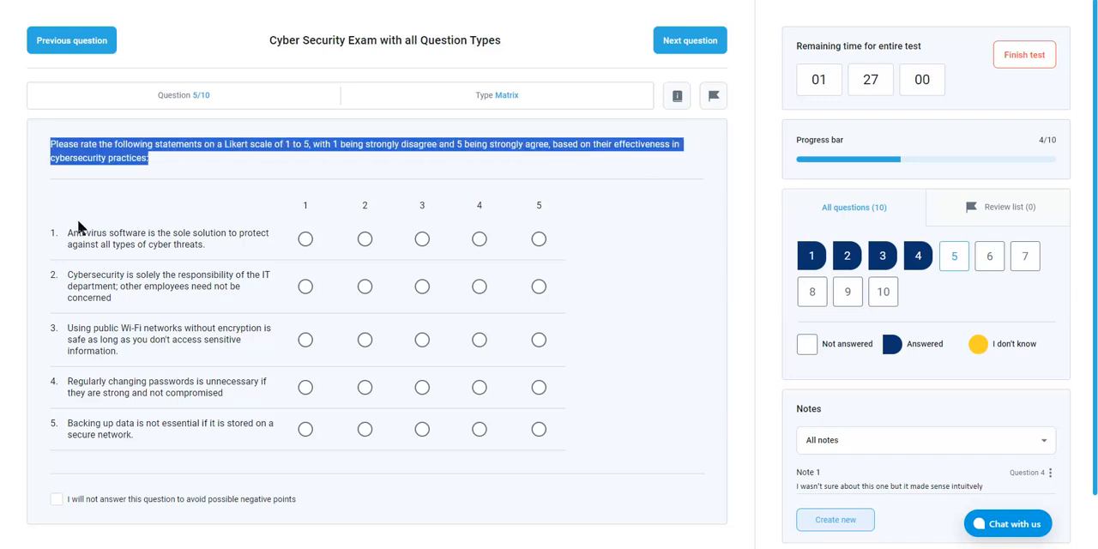
left_click_drag(77, 228, 207, 251)
left_click_drag(125, 275, 209, 283)
left_click(171, 320)
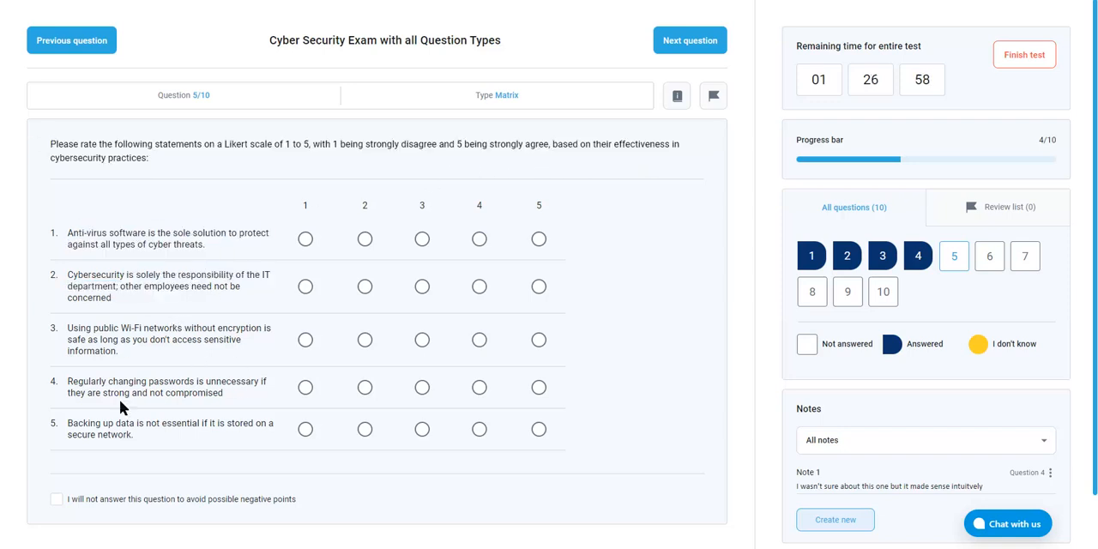
left_click(539, 239)
left_click(479, 287)
left_click(422, 340)
left_click(480, 430)
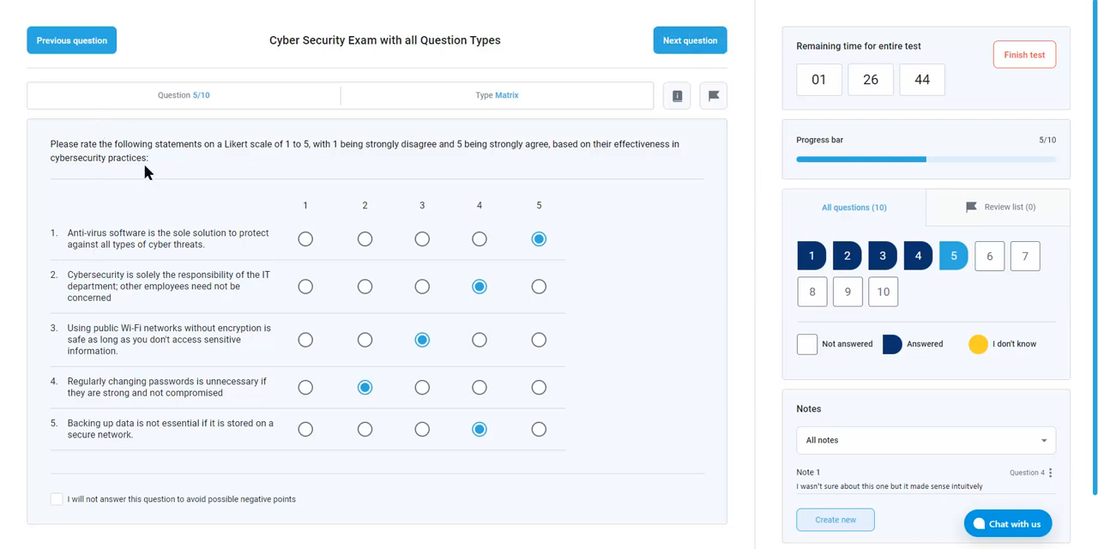
left_click_drag(147, 160, 10, 144)
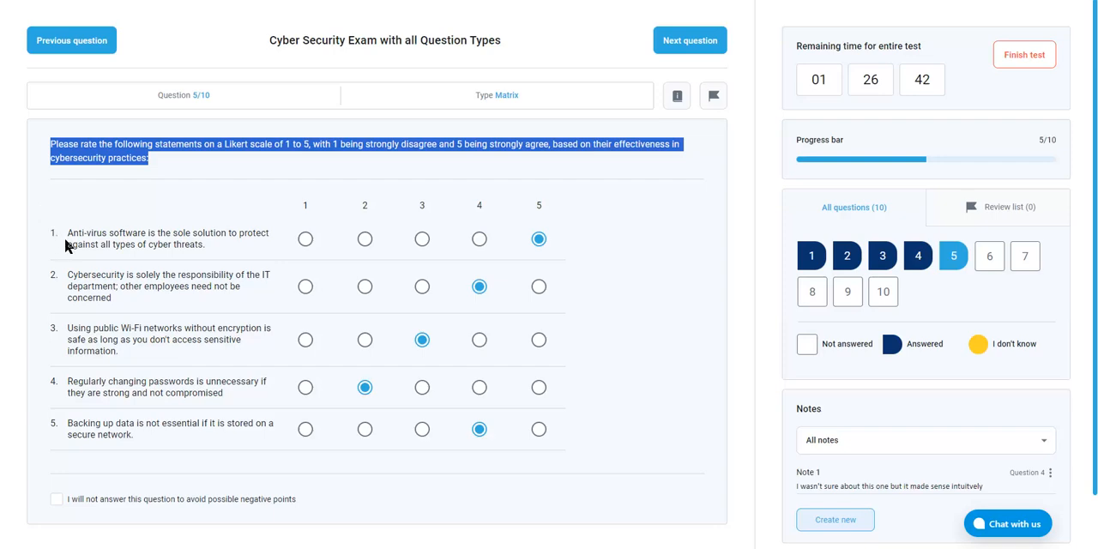
left_click_drag(65, 244, 200, 243)
left_click(528, 187)
left_click(718, 50)
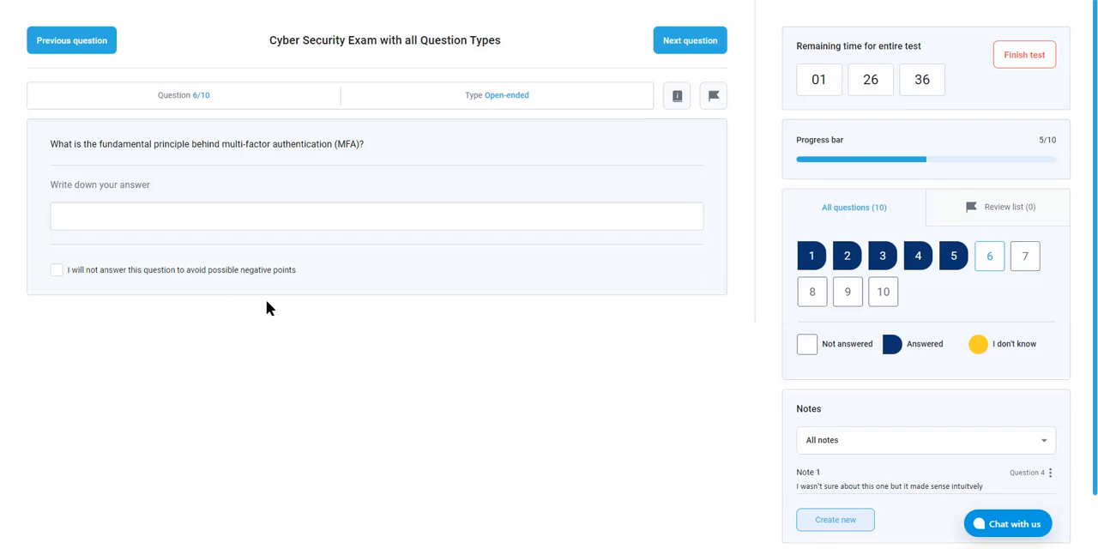
Answer the multi-factor authentication question with "Encryption", and continue to the essay in question 7 to view its answer area
left_click(246, 219)
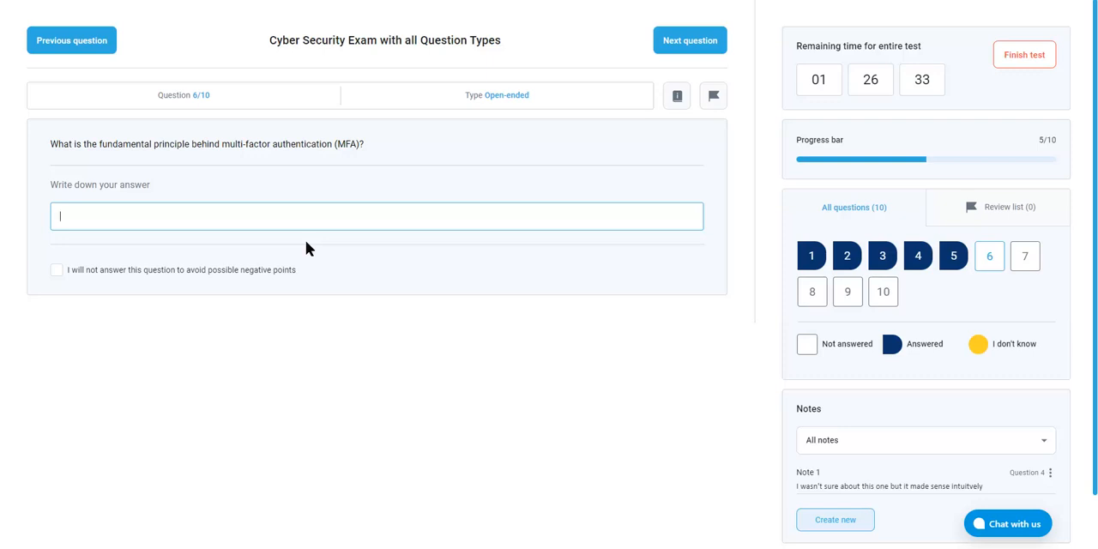
type("Encryption")
left_click_drag(263, 220, 415, 301)
left_click(690, 45)
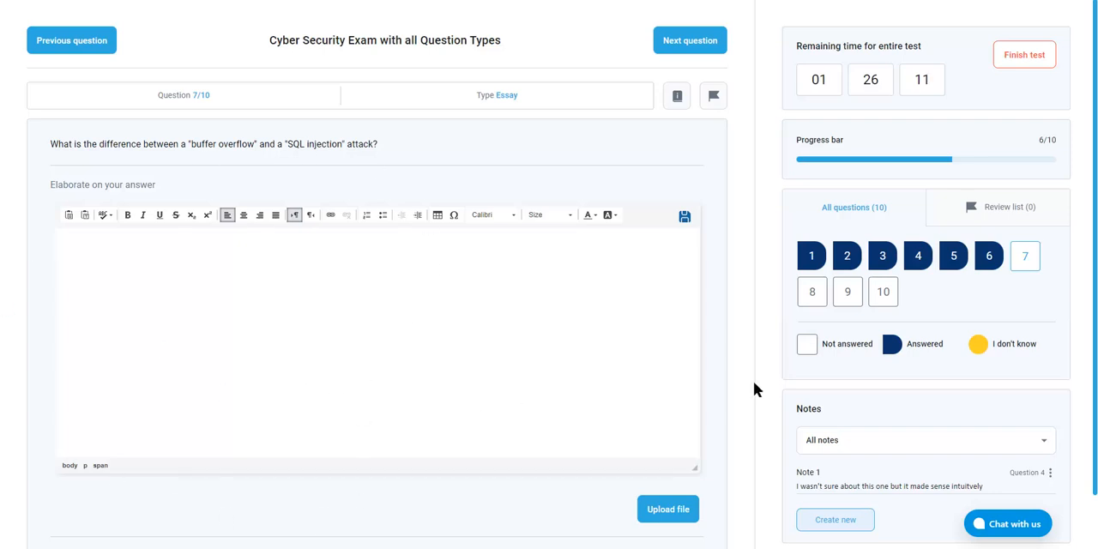
scroll(753, 381, "down", 3)
scroll(748, 377, "up", 3)
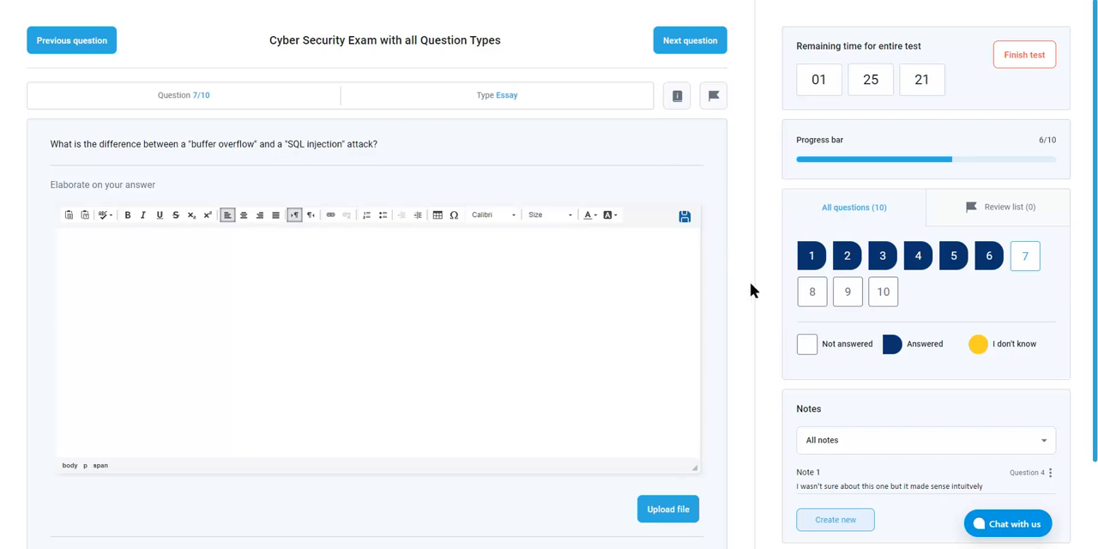
Opt out of answering the essay in question 7, answer the true/false question 8 with True, and continue to question 9
scroll(750, 289, "down", 1)
left_click(89, 463)
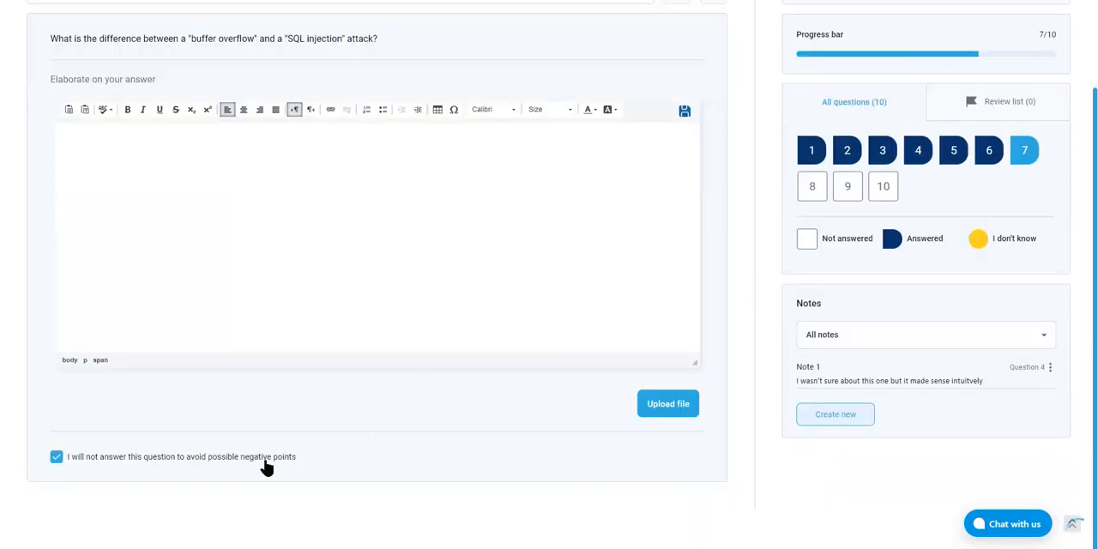
scroll(377, 446, "up", 1)
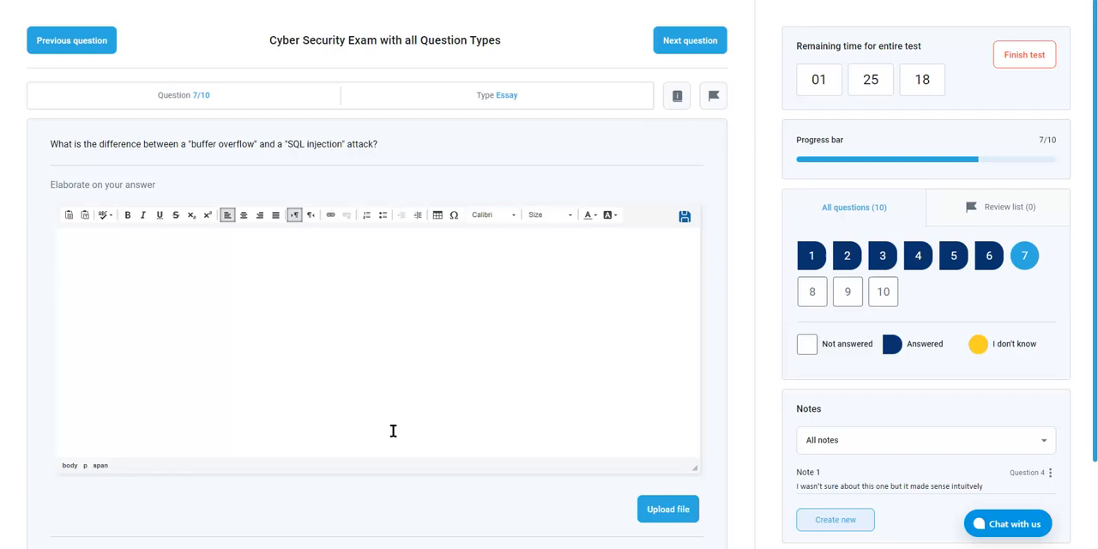
left_click(678, 54)
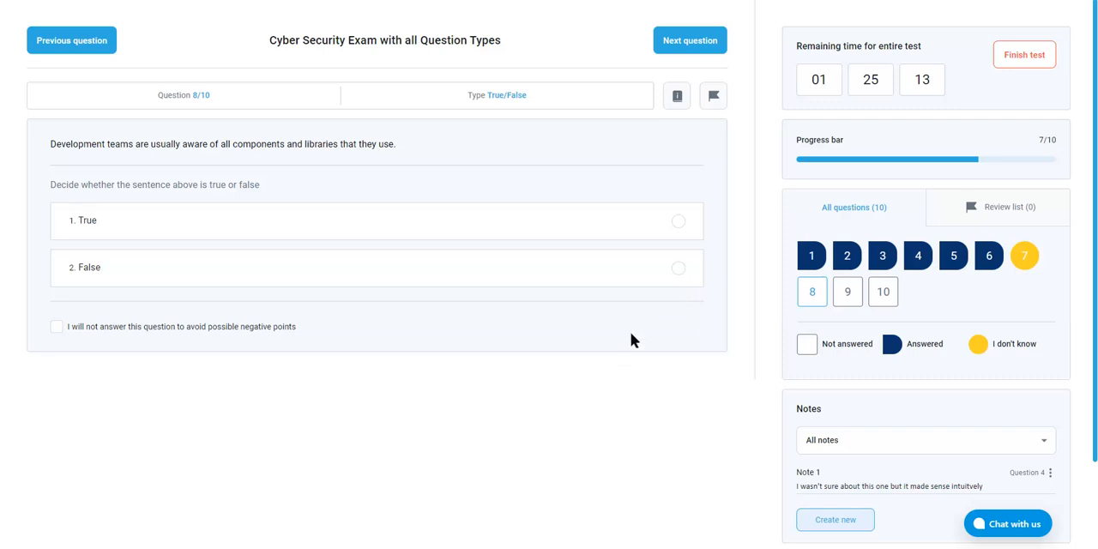
left_click(679, 222)
left_click(689, 41)
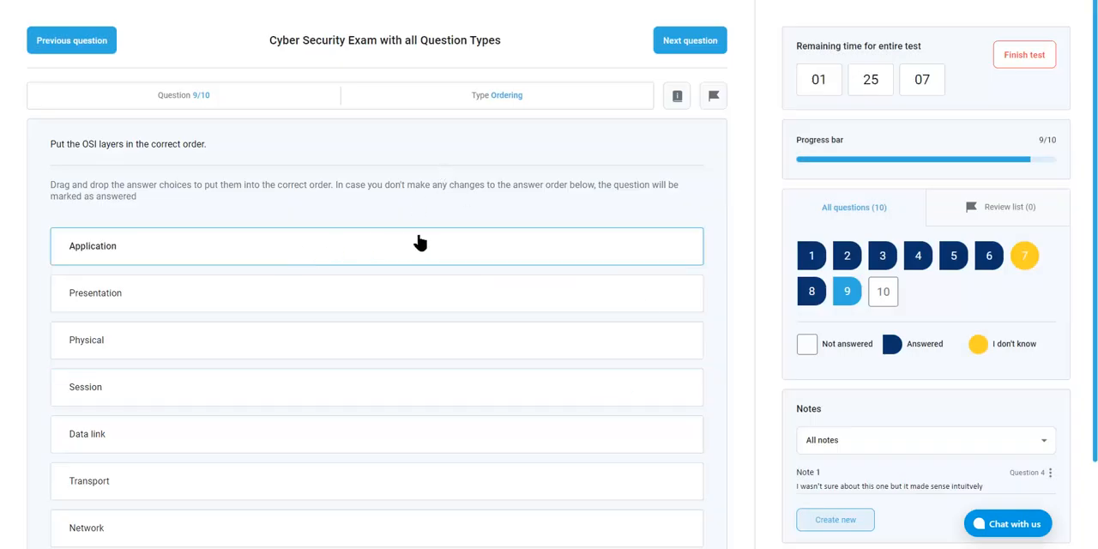
Order the OSI layers as Presentation, Application, Session, Physical, Transport, Data link, Network, and continue to question 10
scroll(419, 243, "down", 1)
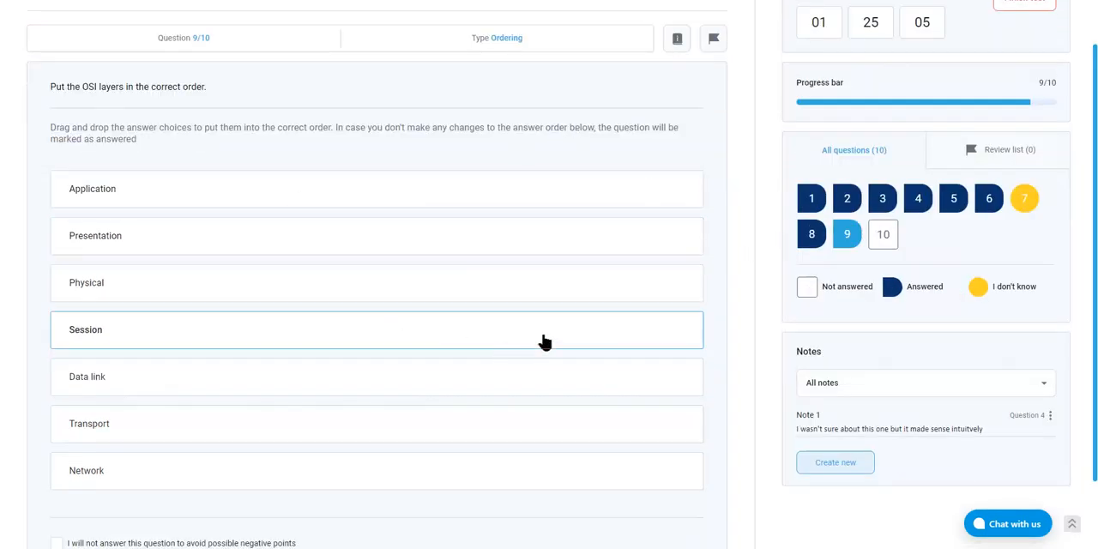
left_click_drag(380, 186, 450, 310)
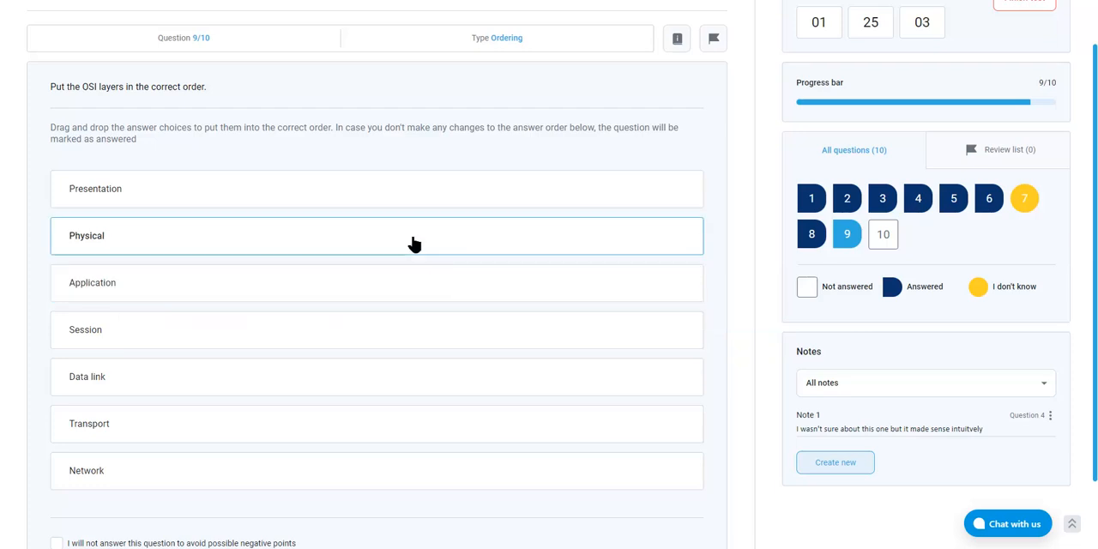
left_click_drag(415, 245, 476, 390)
left_click_drag(466, 339, 507, 434)
scroll(596, 358, "up", 1)
left_click(711, 50)
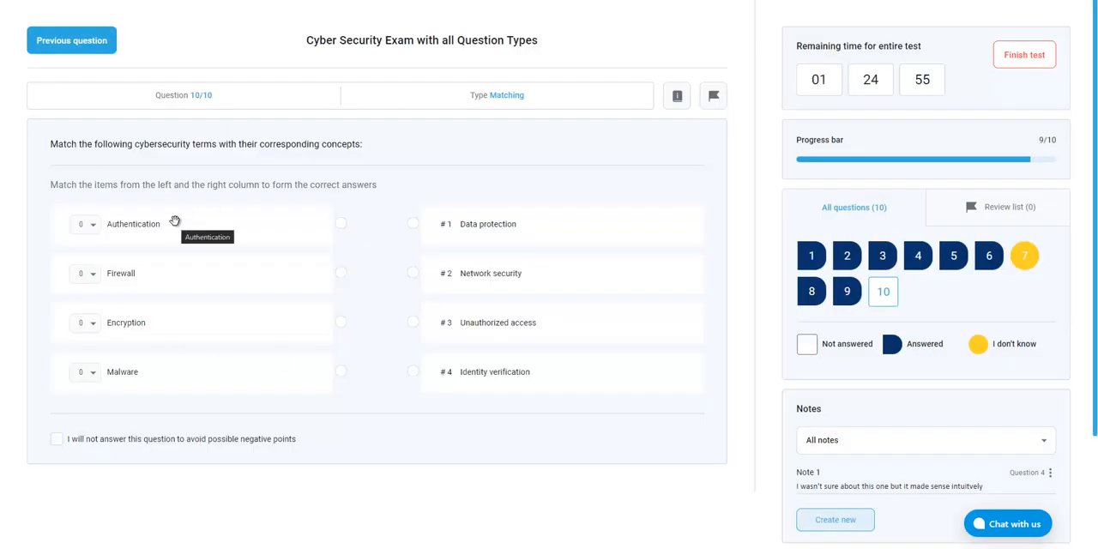
Match Authentication with Network security, Encryption with Data protection, Firewall with Unauthorized access, and Malware with Identity verification
left_click_drag(175, 221, 596, 262)
left_click_drag(206, 331, 635, 233)
left_click_drag(341, 276, 413, 323)
left_click_drag(341, 371, 417, 372)
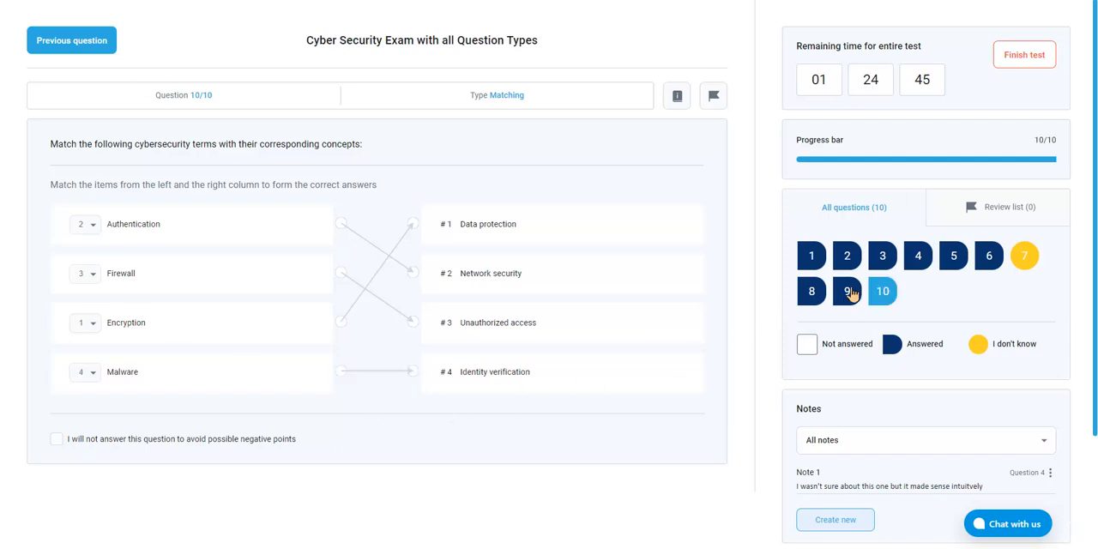
Revisit the answers to questions 3 and 2, and return to question 10
left_click(877, 262)
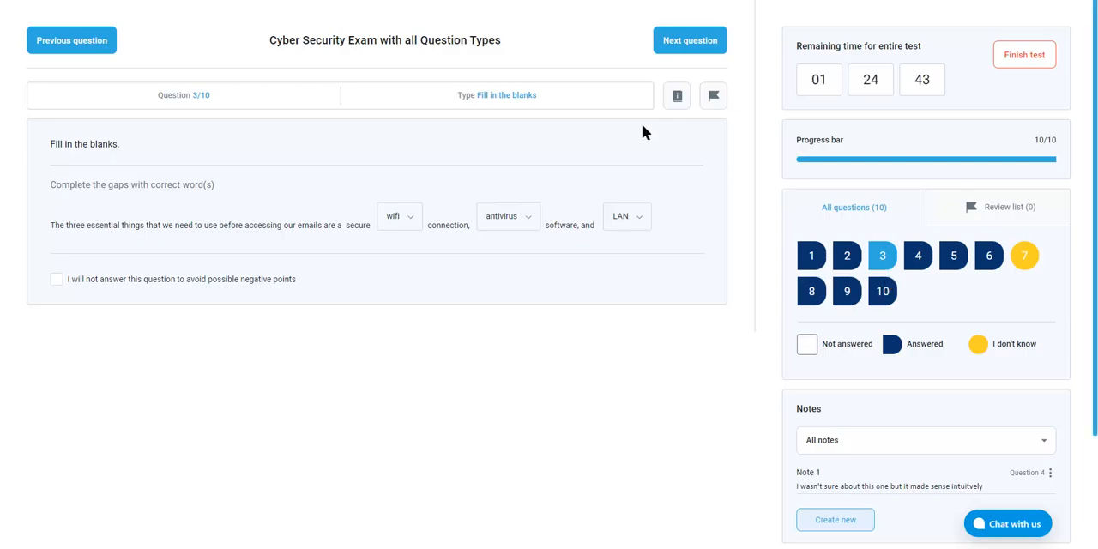
left_click(850, 262)
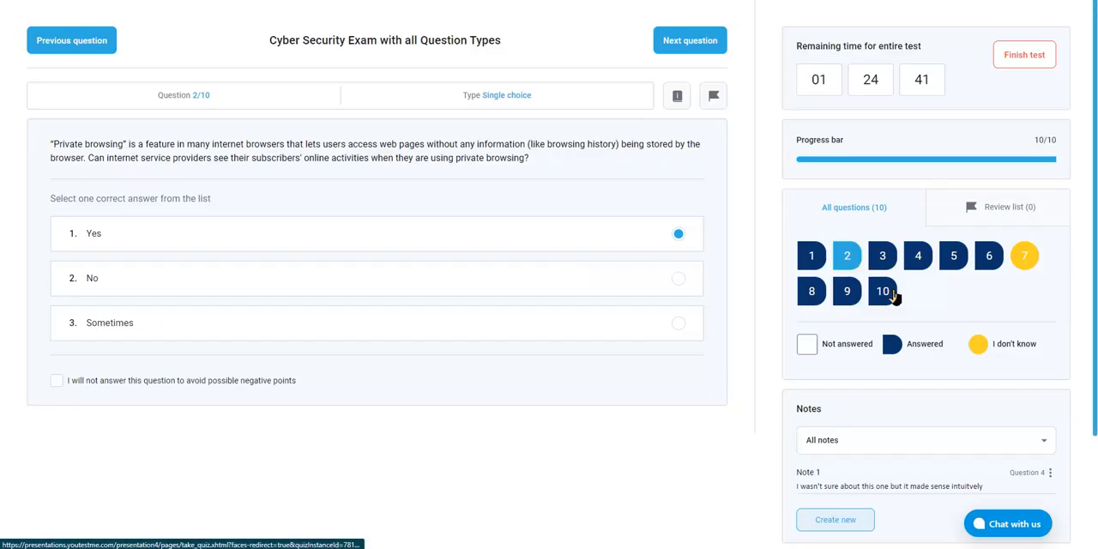
left_click(891, 296)
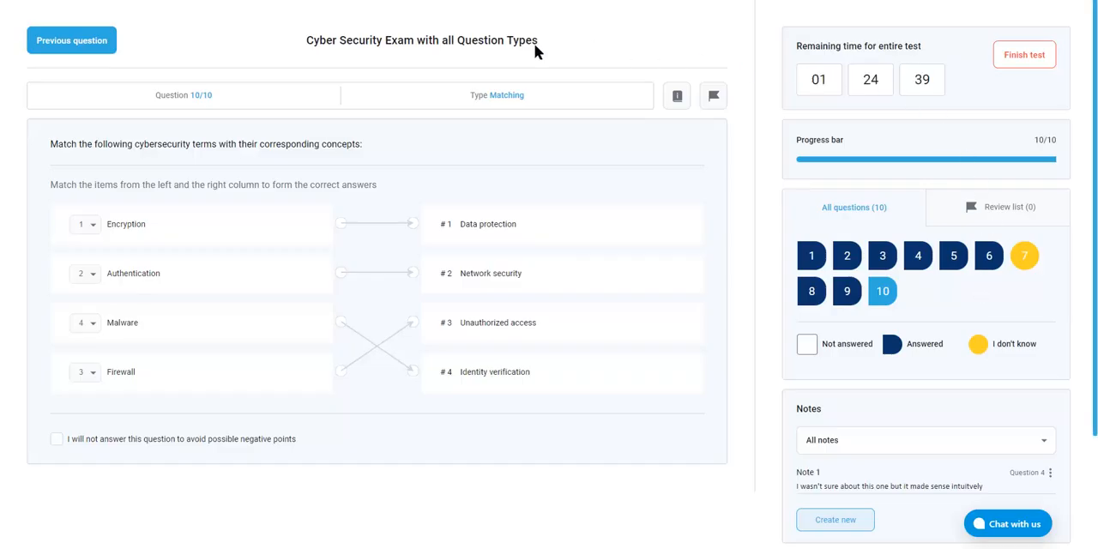
Finish the Cyber Security test and confirm the submission
left_click(1032, 56)
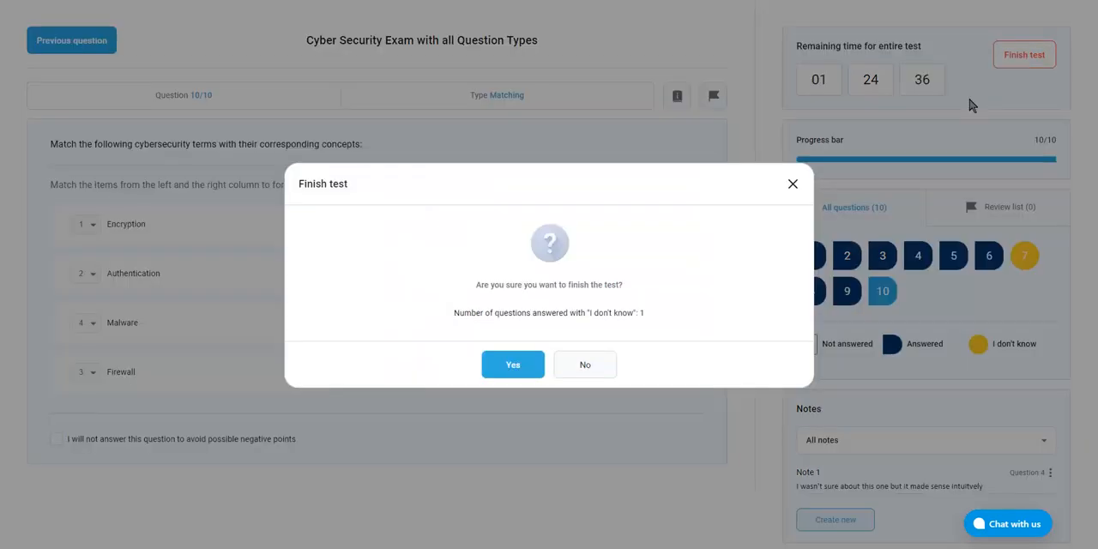
left_click(511, 364)
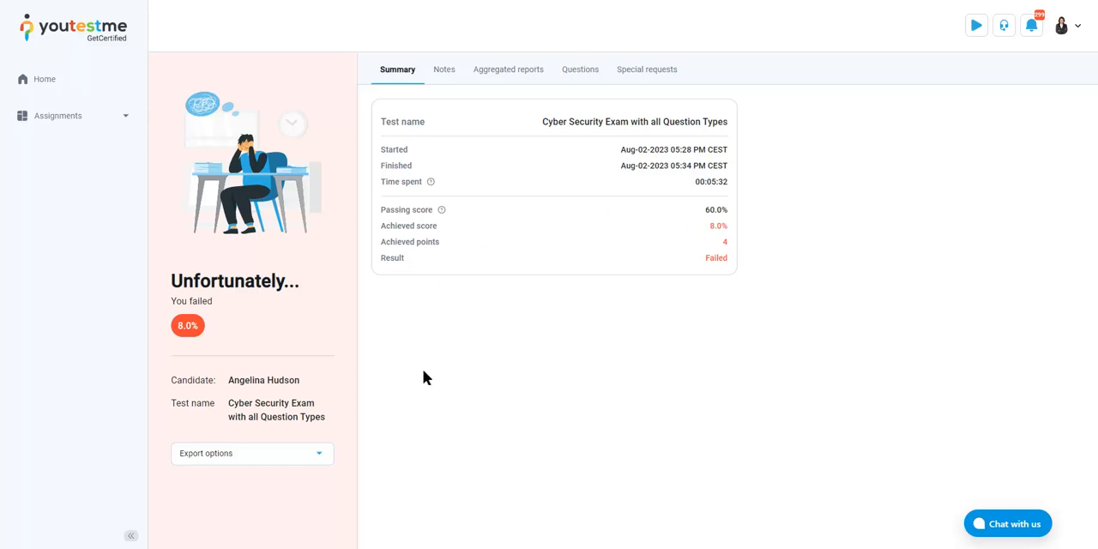
Examine the given answers, correct answers and achieved points of all ten questions in the personal report
left_click(592, 70)
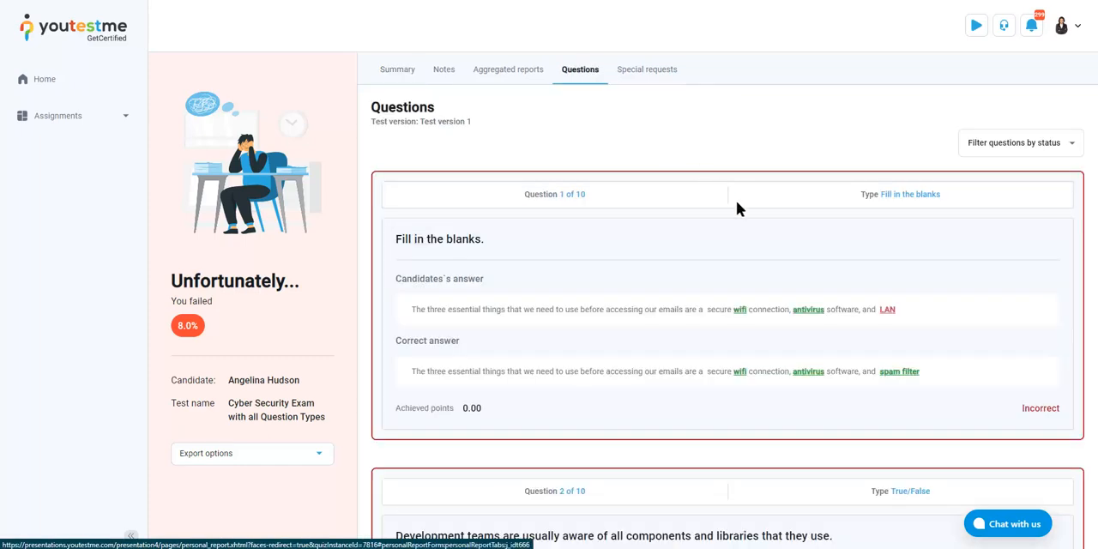
scroll(914, 302, "down", 1)
scroll(915, 303, "down", 3)
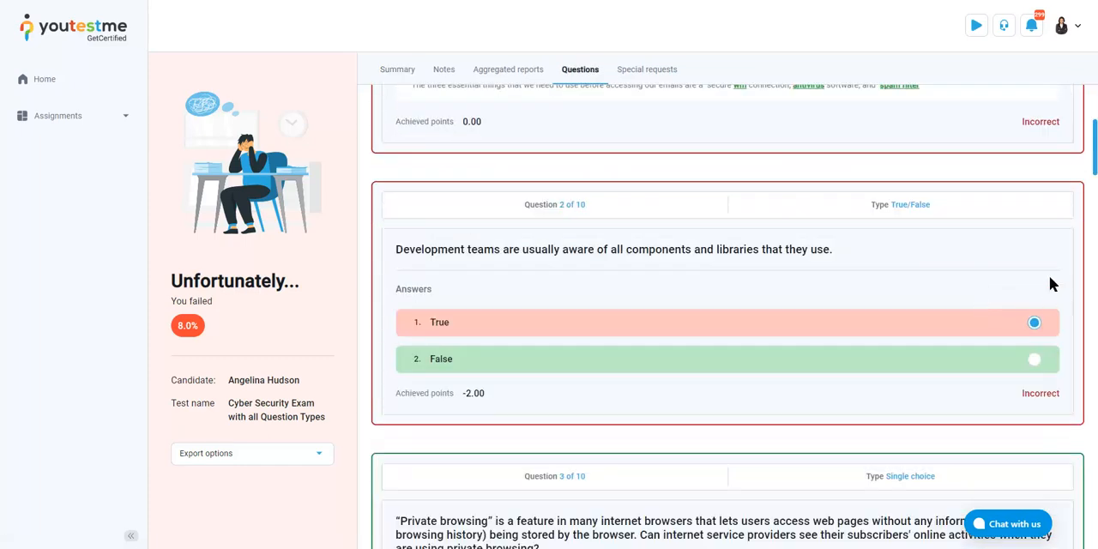
scroll(888, 399, "down", 4)
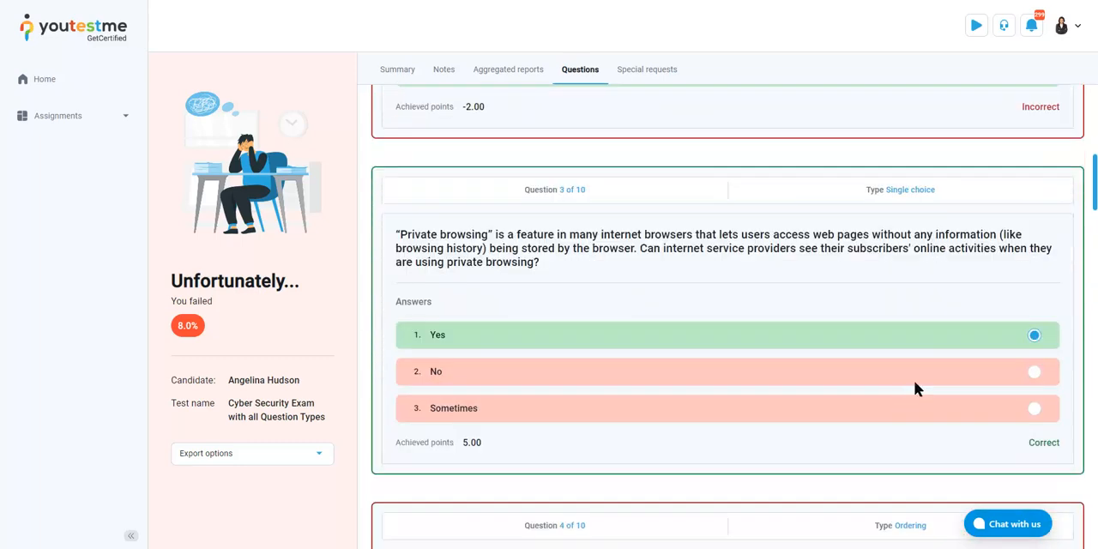
scroll(829, 276, "down", 8)
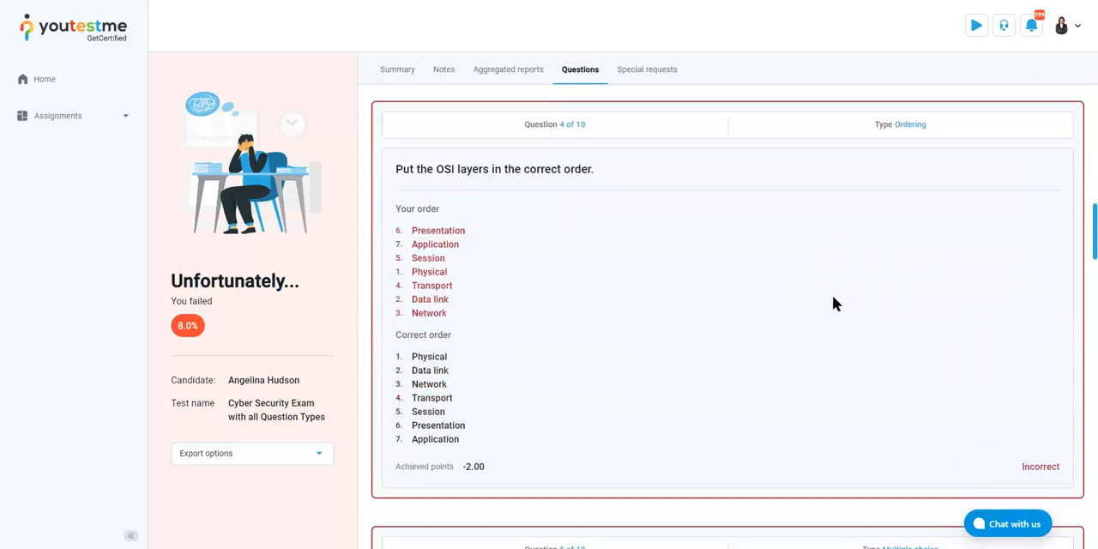
scroll(910, 301, "down", 7)
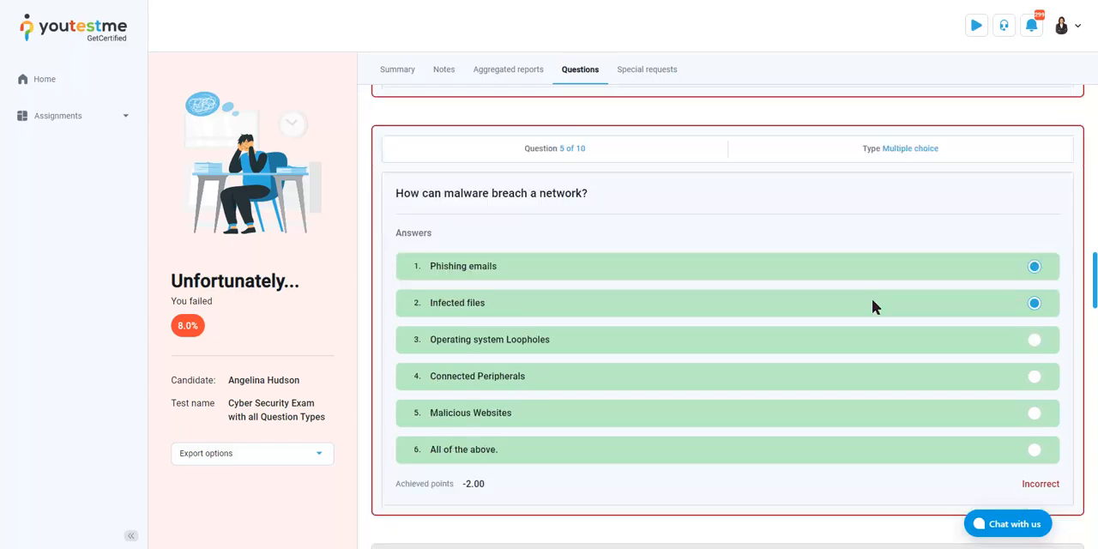
scroll(919, 309, "down", 10)
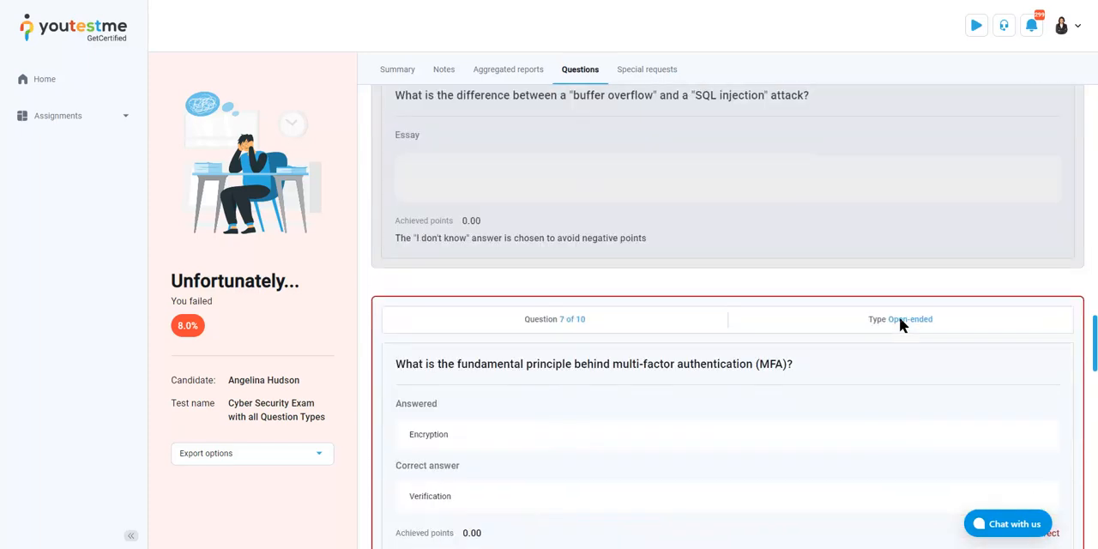
scroll(900, 325, "down", 7)
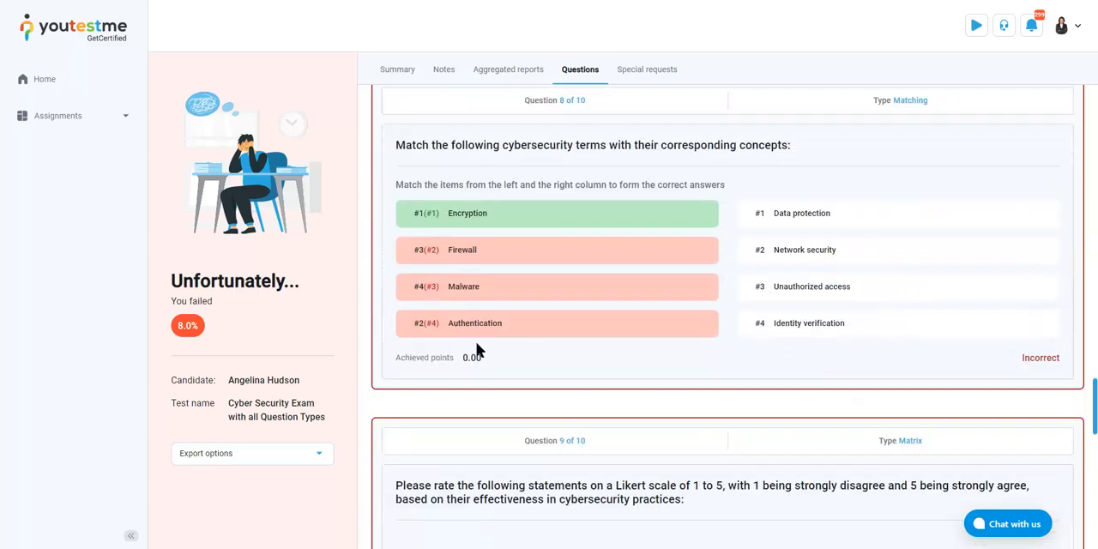
scroll(485, 262, "down", 5)
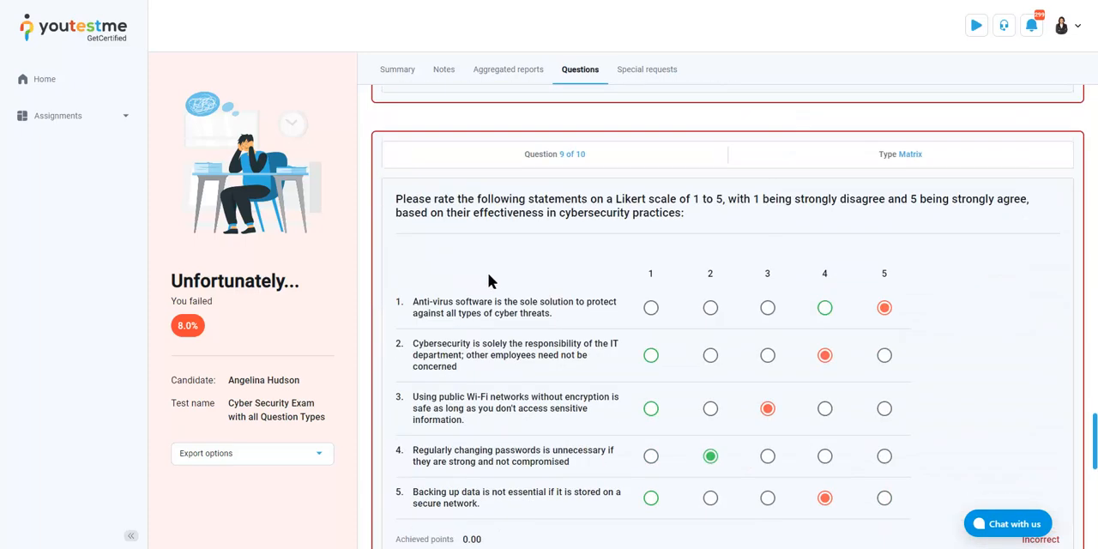
scroll(495, 292, "down", 1)
scroll(501, 286, "down", 7)
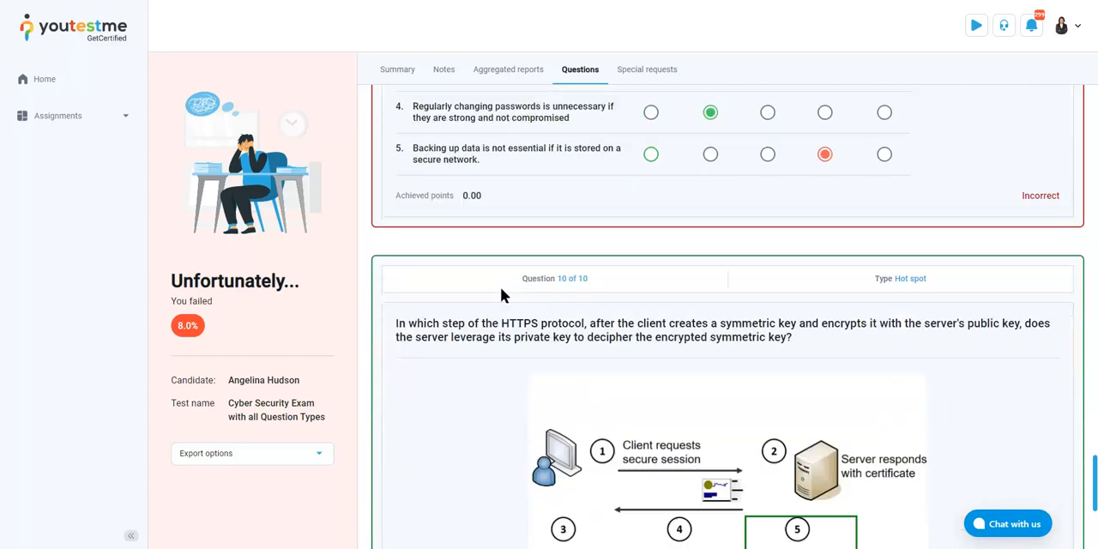
scroll(508, 294, "down", 4)
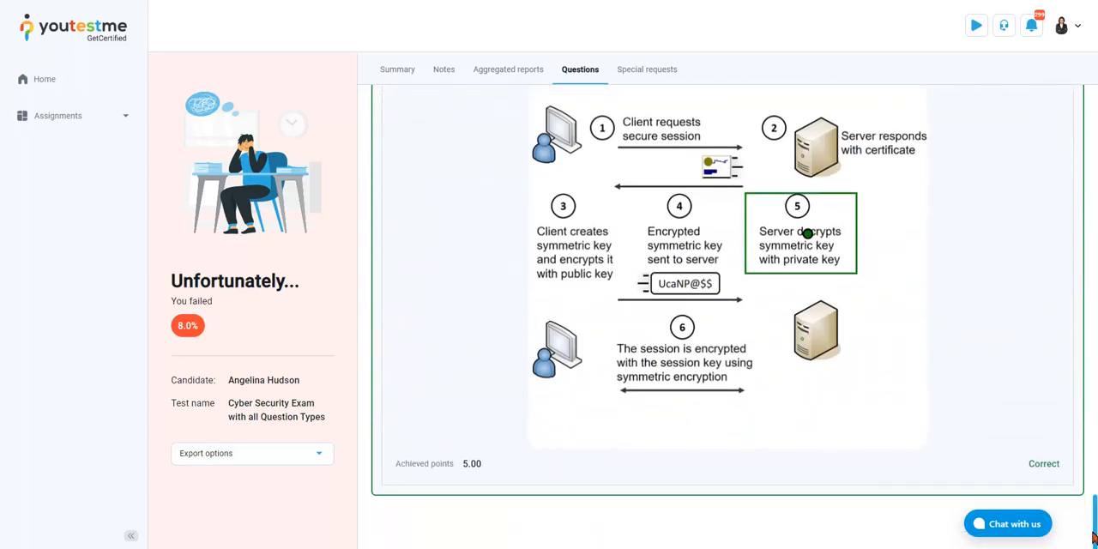
left_click_drag(1095, 539, 1076, 86)
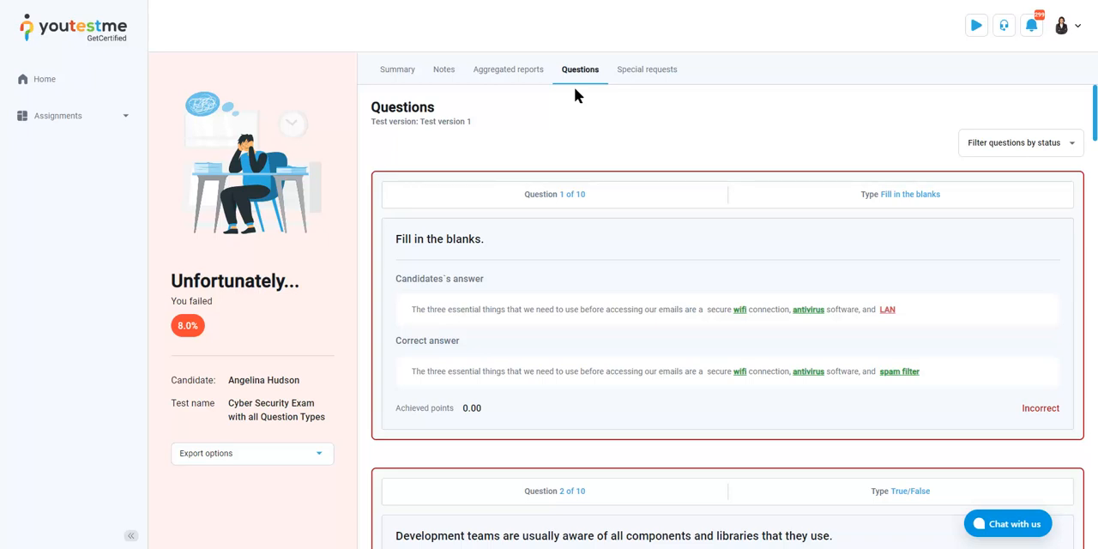
Examine the aggregated report's passing marks, scores and statuses for each question pool
left_click(522, 69)
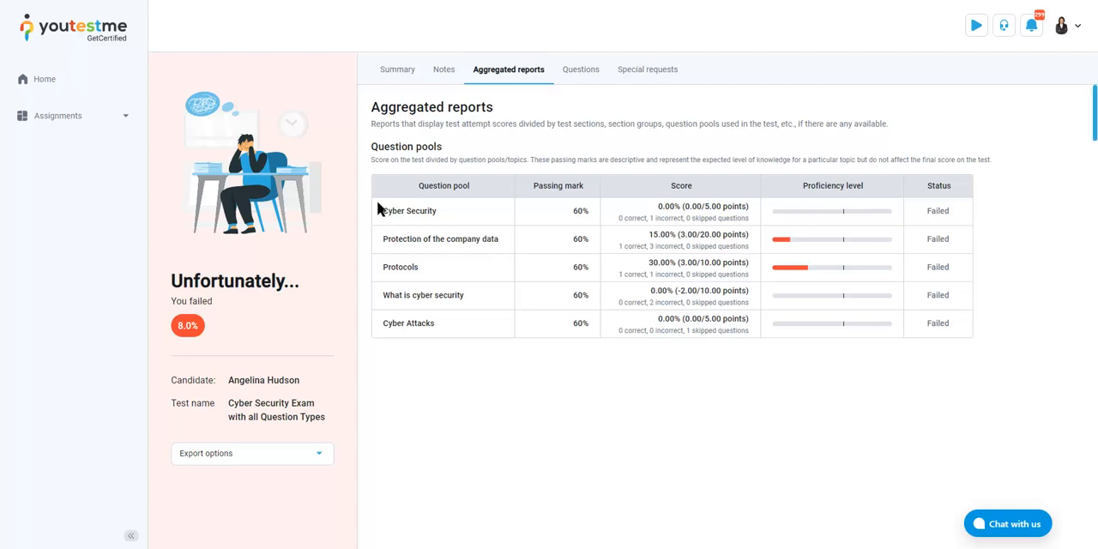
left_click_drag(378, 210, 504, 242)
double_click(395, 267)
double_click(580, 211)
left_click(725, 238)
left_click(939, 216)
left_click_drag(392, 242, 490, 243)
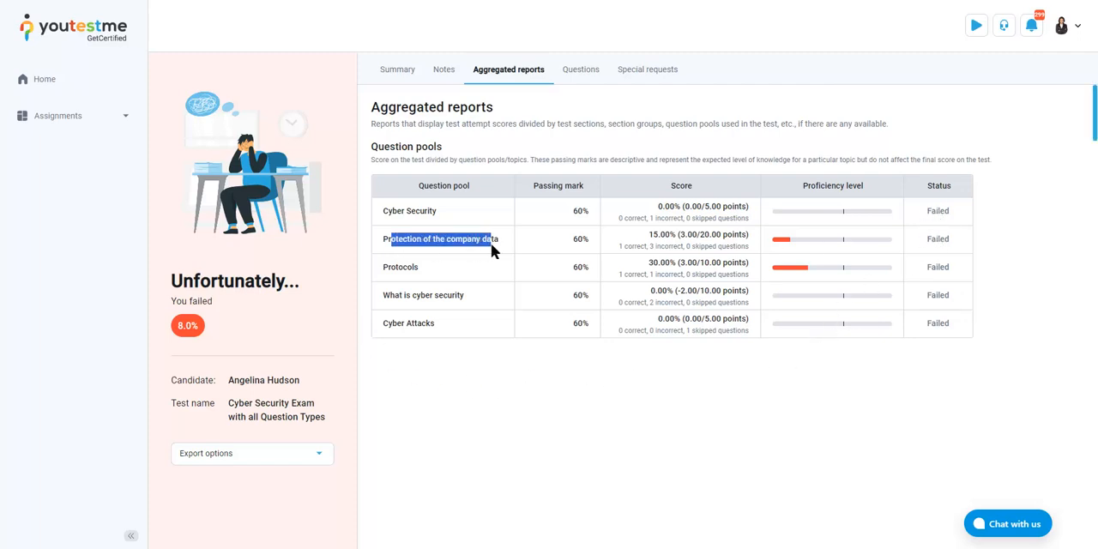
left_click(585, 262)
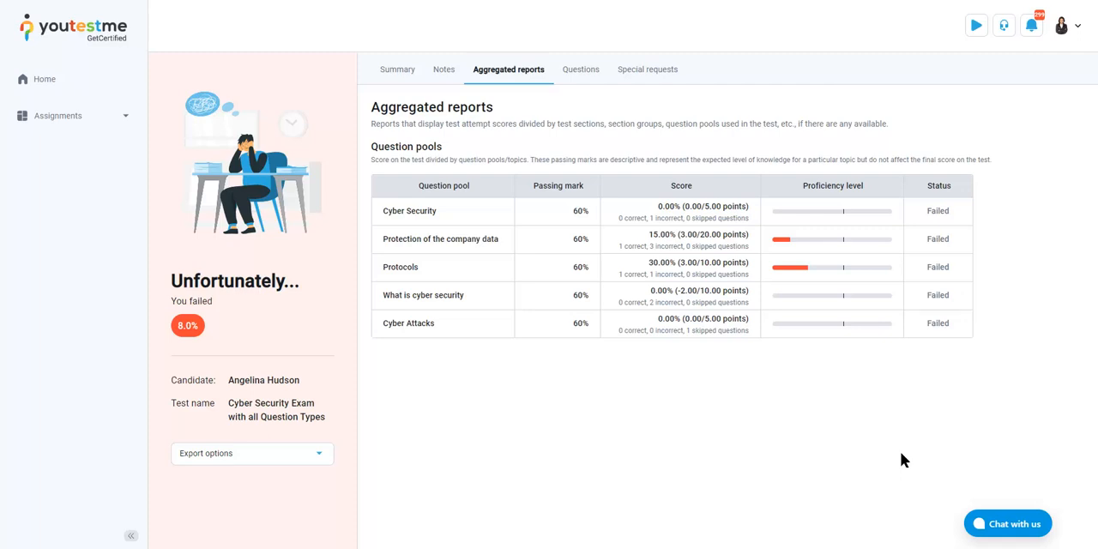
View the note taken during the test, and return to the report's summary
left_click(436, 74)
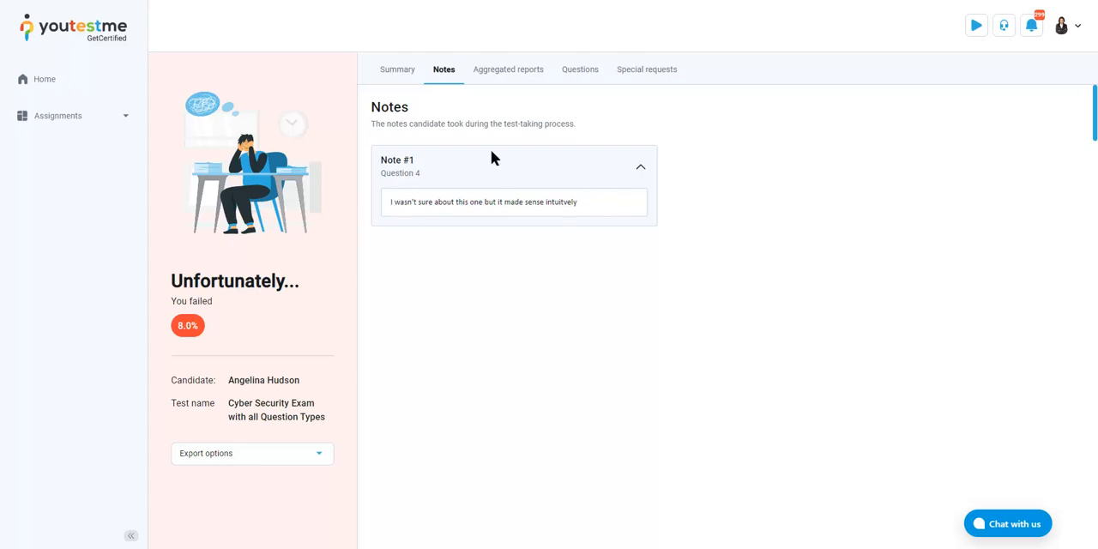
left_click(401, 72)
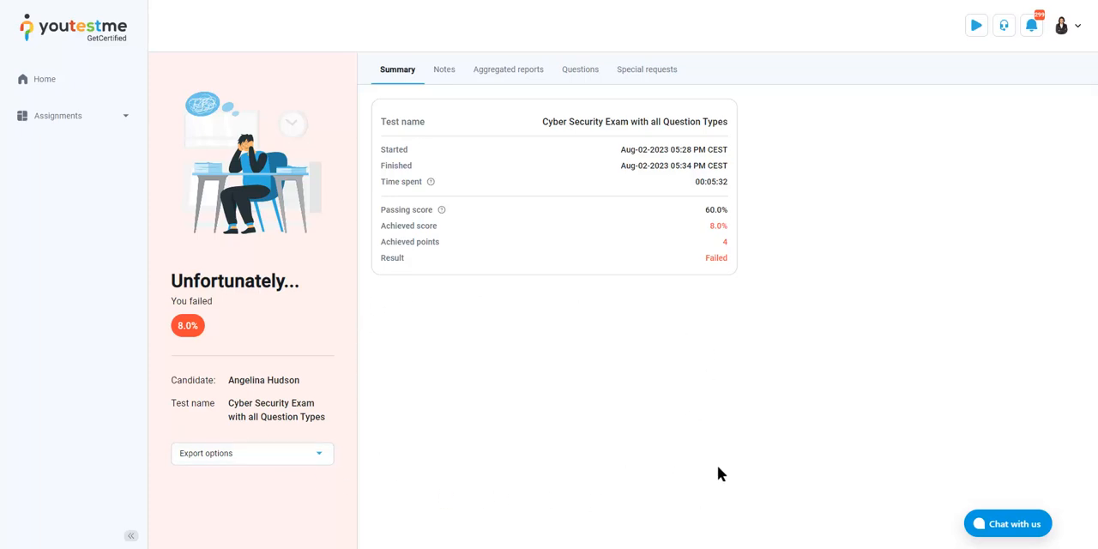
Filter the student's assigned tests to completed ones, browse them, and open the personal report of English Demo Test
left_click(129, 124)
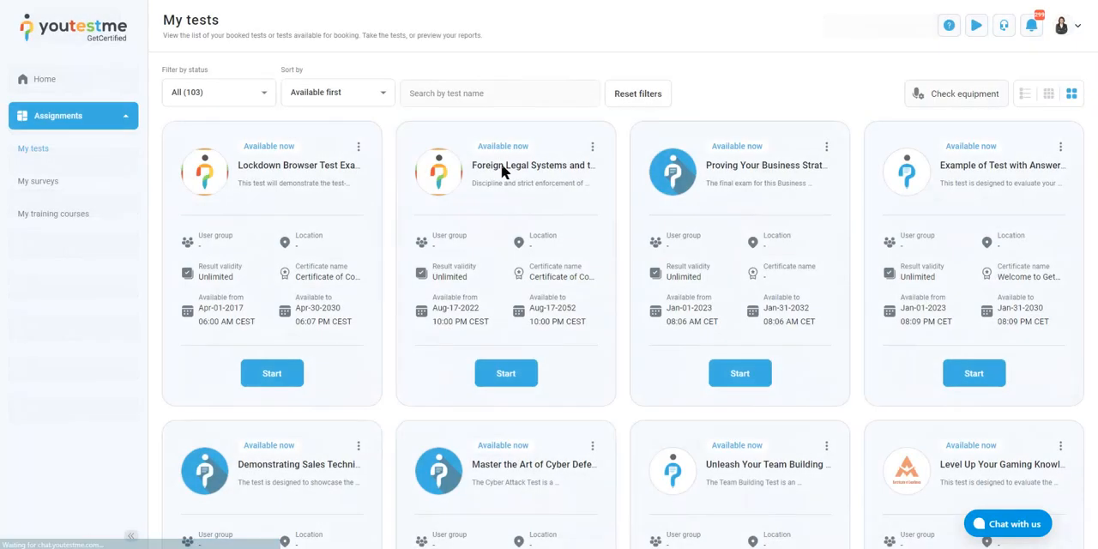
left_click(234, 91)
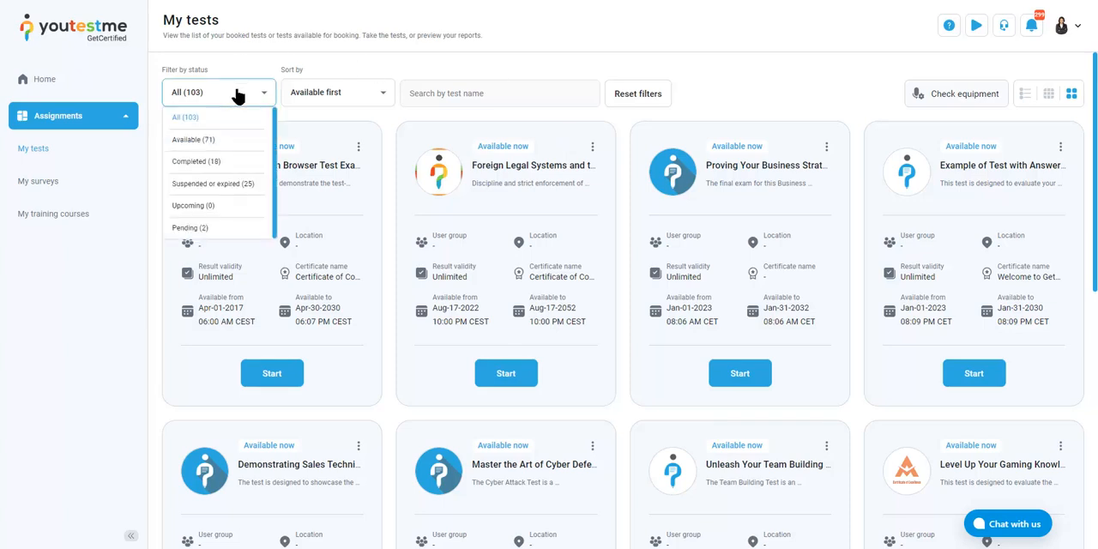
left_click(213, 160)
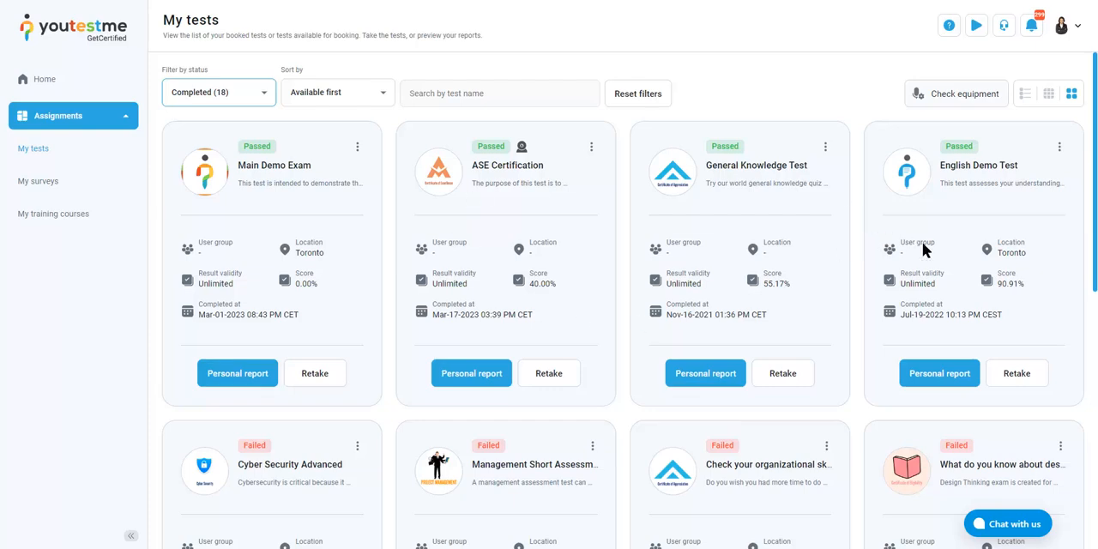
scroll(931, 250, "down", 3)
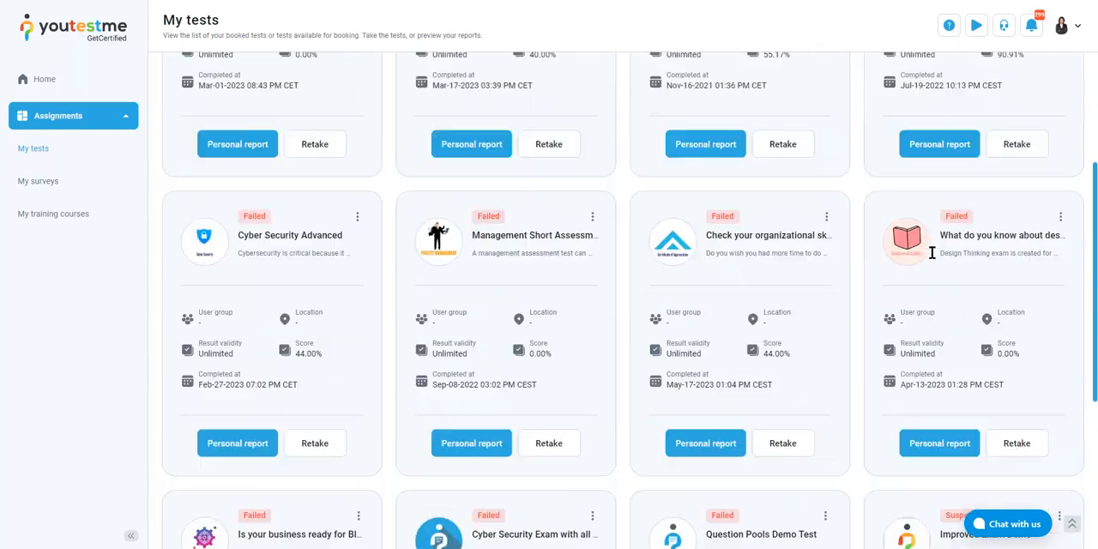
scroll(933, 247, "up", 3)
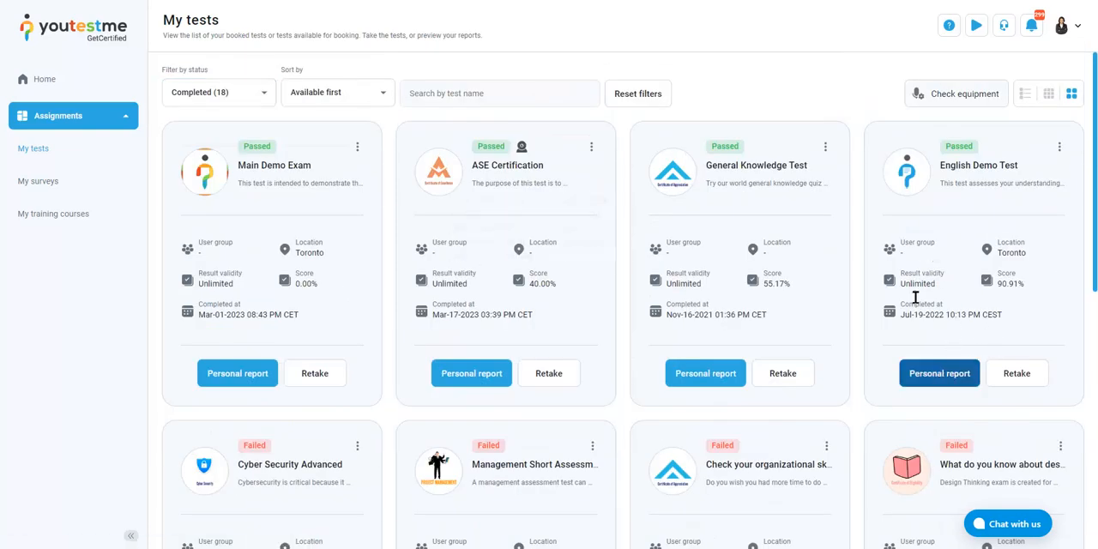
left_click(927, 382)
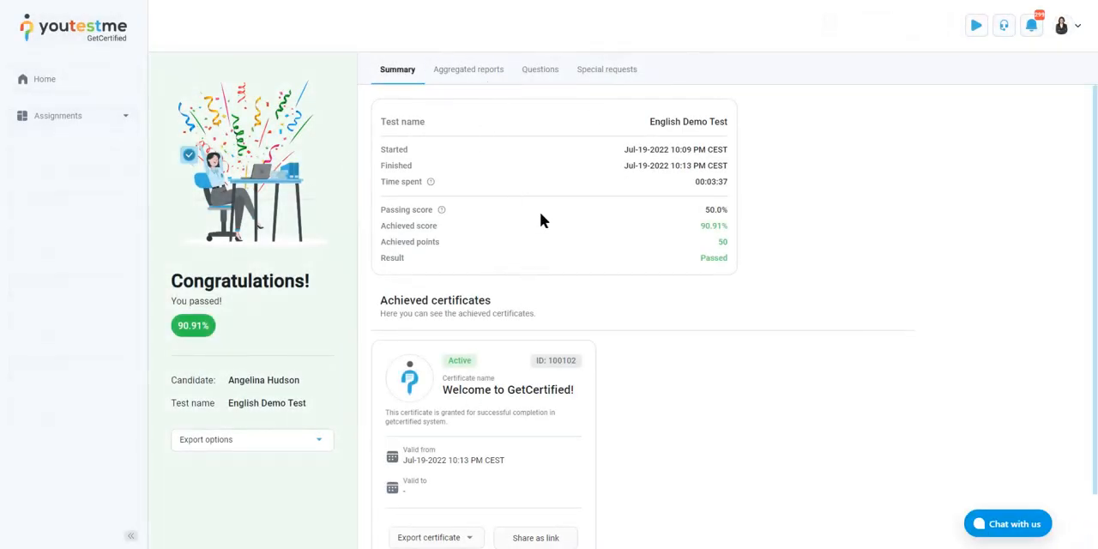
Export the Welcome to GetCertified! certificate from the English Demo Test report as PDF and open the file
double_click(713, 226)
left_click(650, 191)
scroll(639, 205, "down", 1)
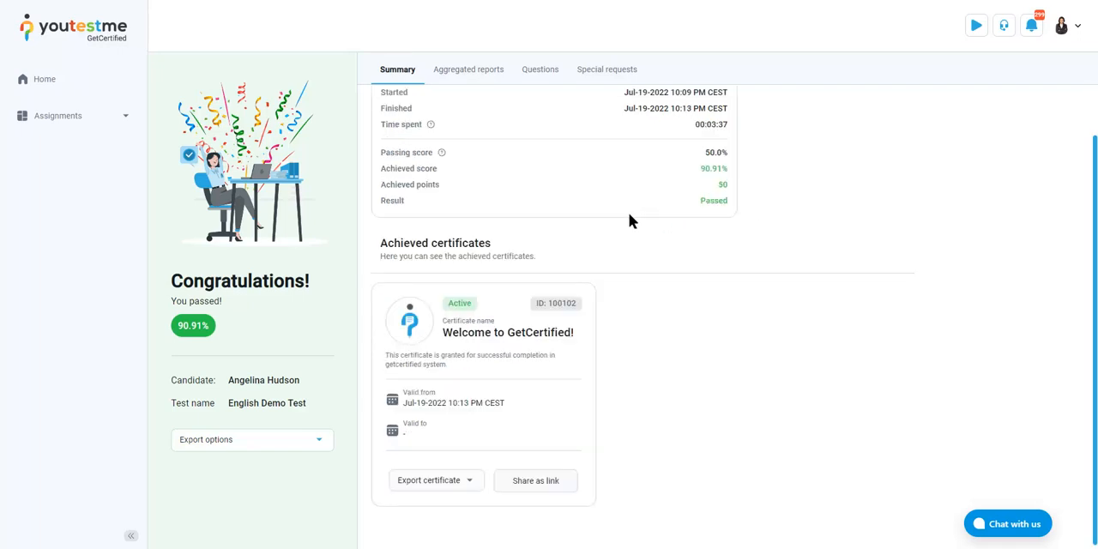
left_click(470, 481)
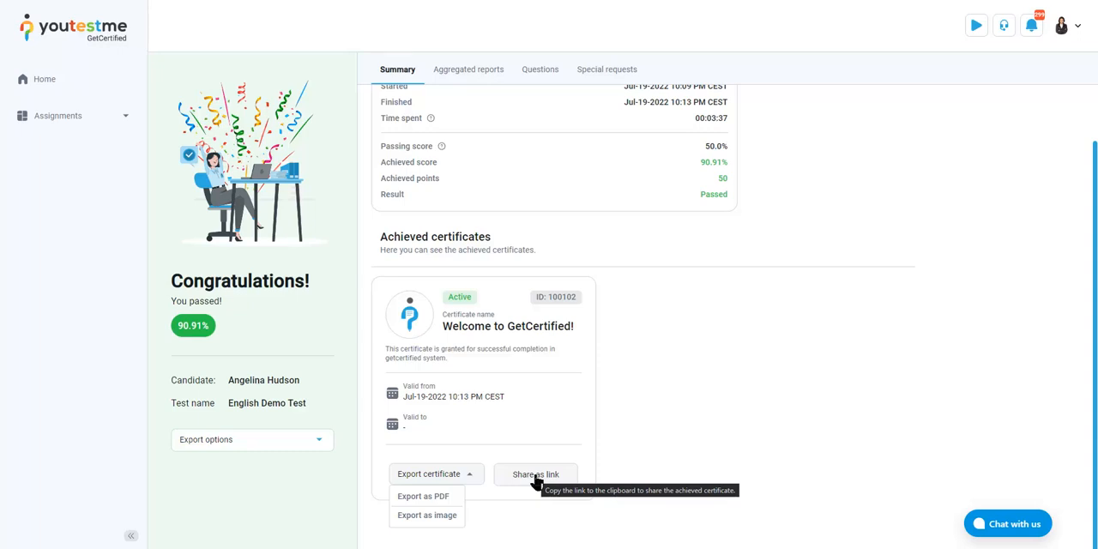
left_click(436, 497)
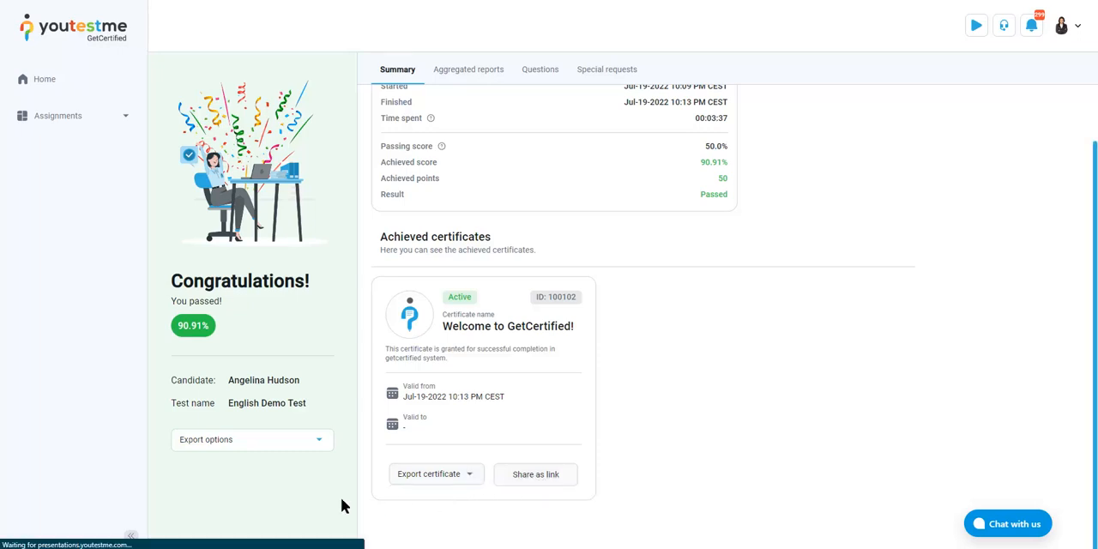
left_click(53, 534)
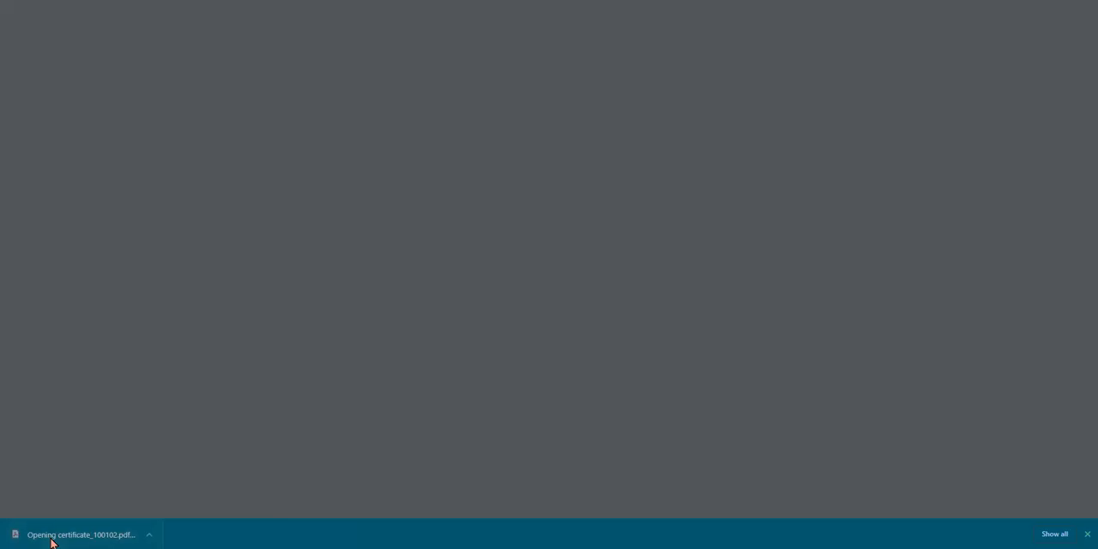
Examine the exported certificate's test name, score, date of issue and unique ID, and return to the assigned tests
scroll(682, 253, "down", 3)
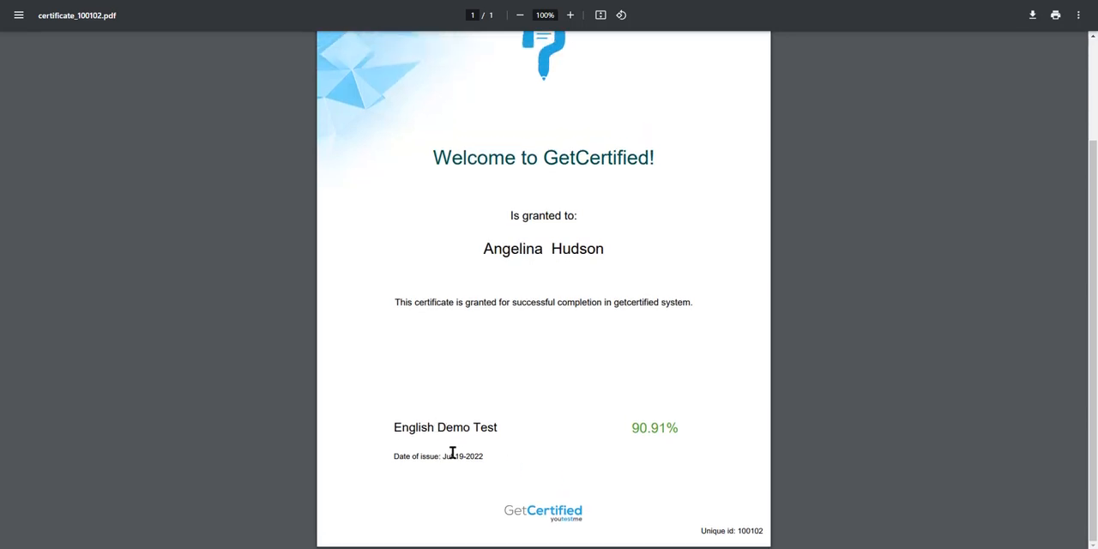
left_click_drag(439, 455, 498, 464)
left_click(744, 533)
scroll(667, 366, "up", 3)
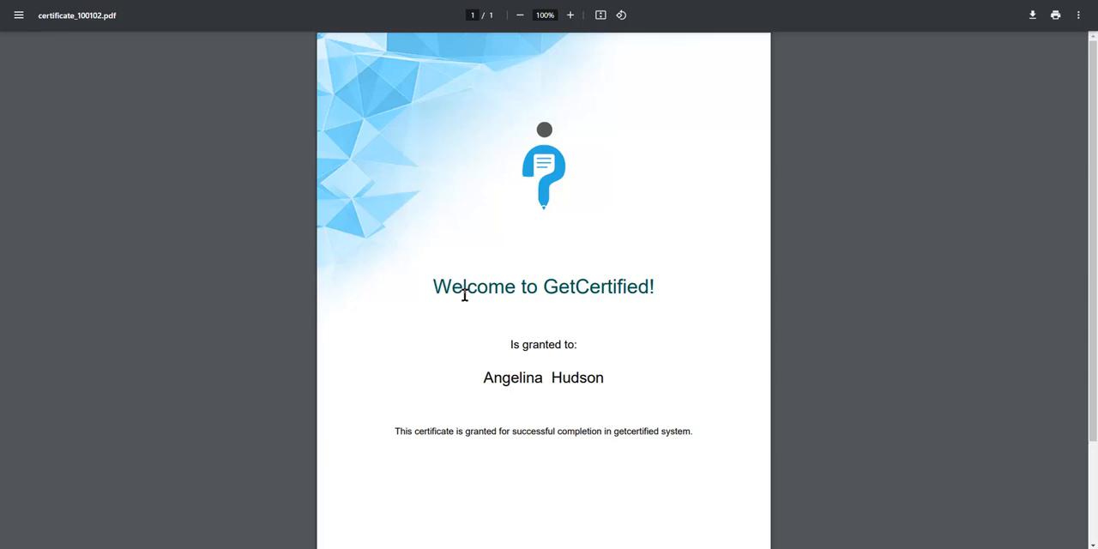
left_click(177, 0)
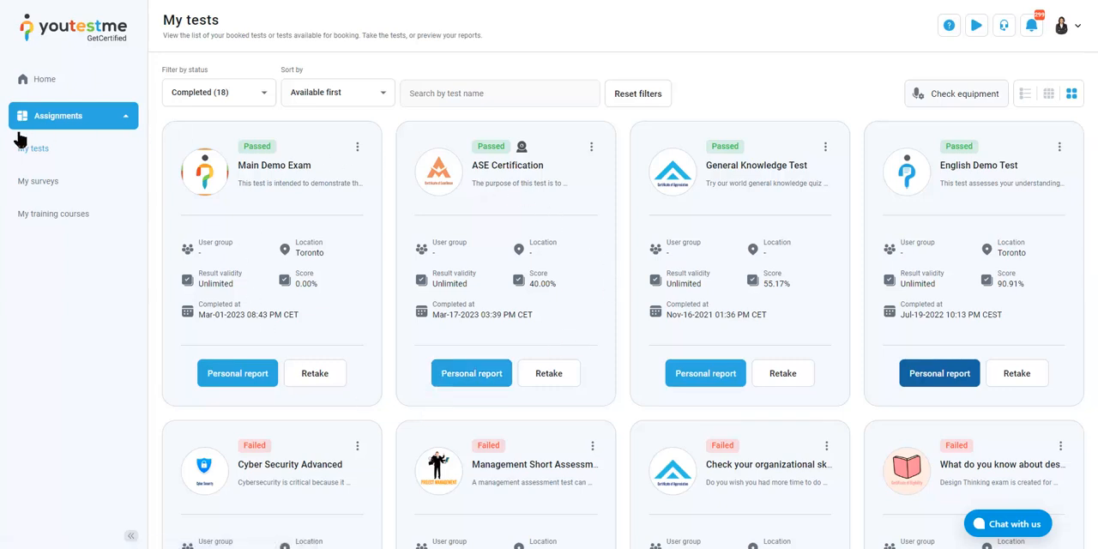
Open the student's training courses and examine the steps, tests and progress of the Banking Training Course
left_click(29, 215)
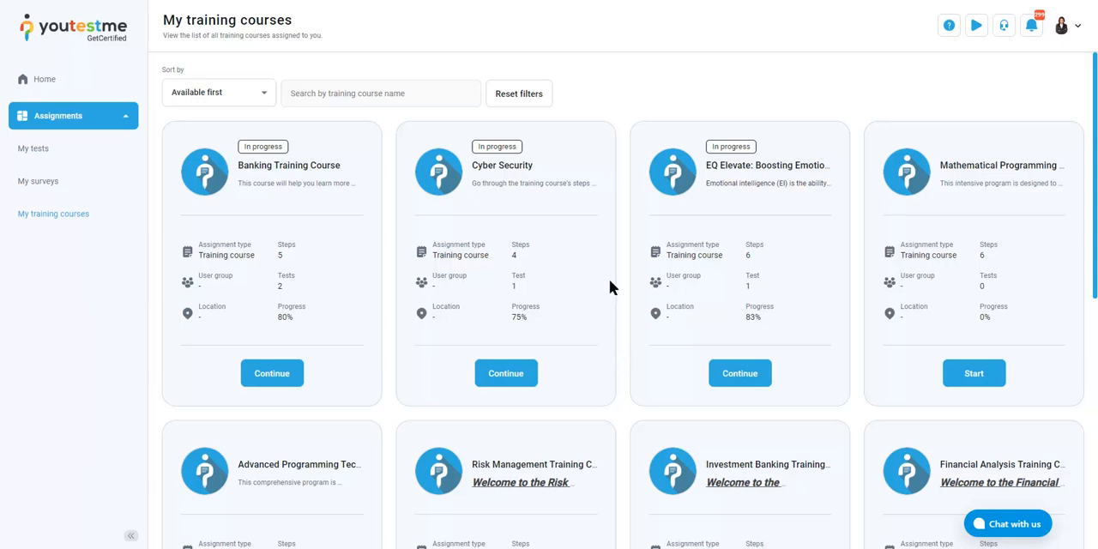
double_click(279, 247)
left_click(283, 290)
double_click(278, 278)
left_click(289, 320)
double_click(277, 311)
left_click(277, 311)
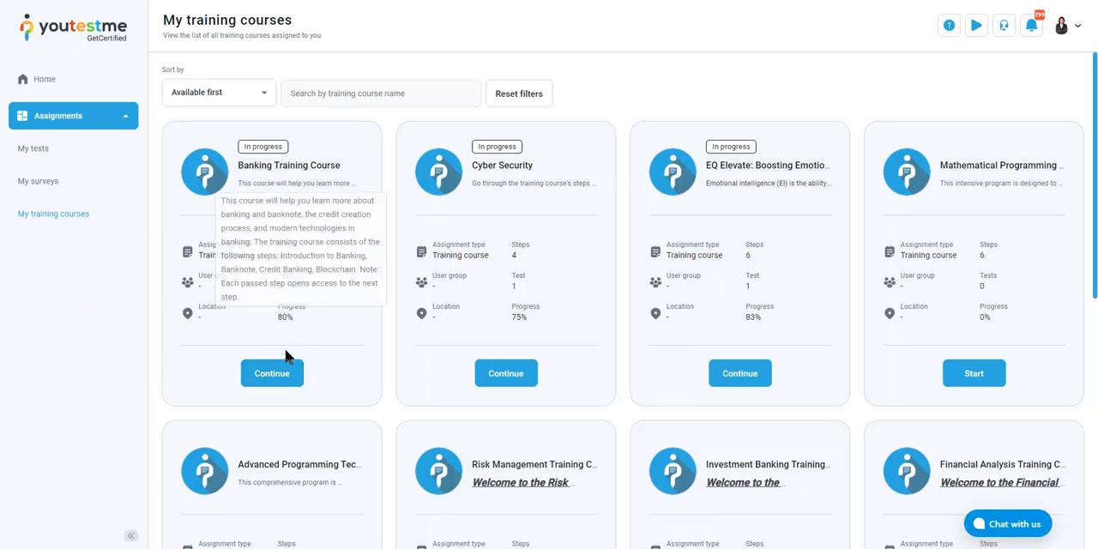
Continue the Banking Training Course and read the description of its Introduction to Banking step
left_click(275, 372)
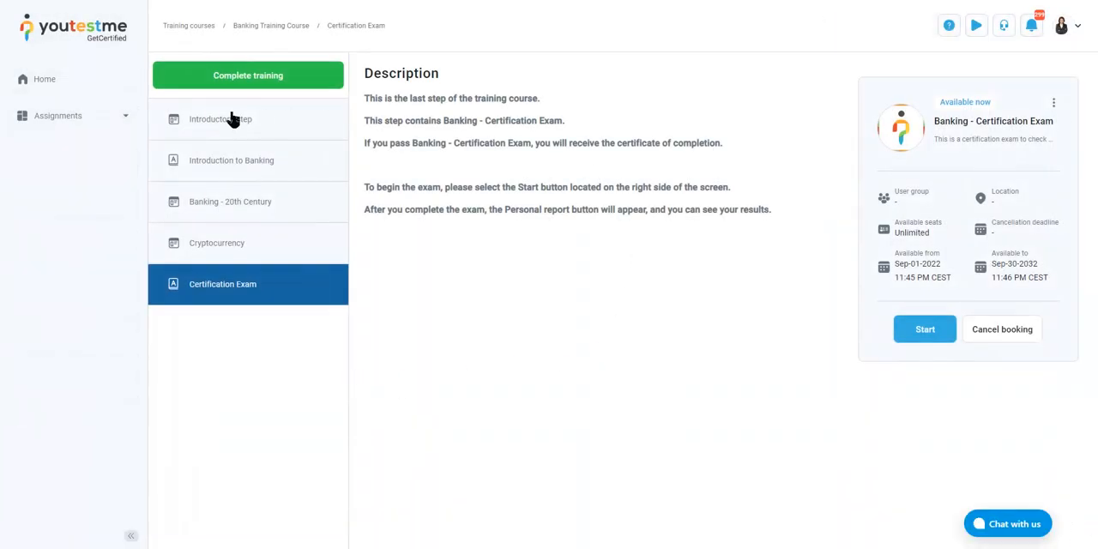
left_click(257, 168)
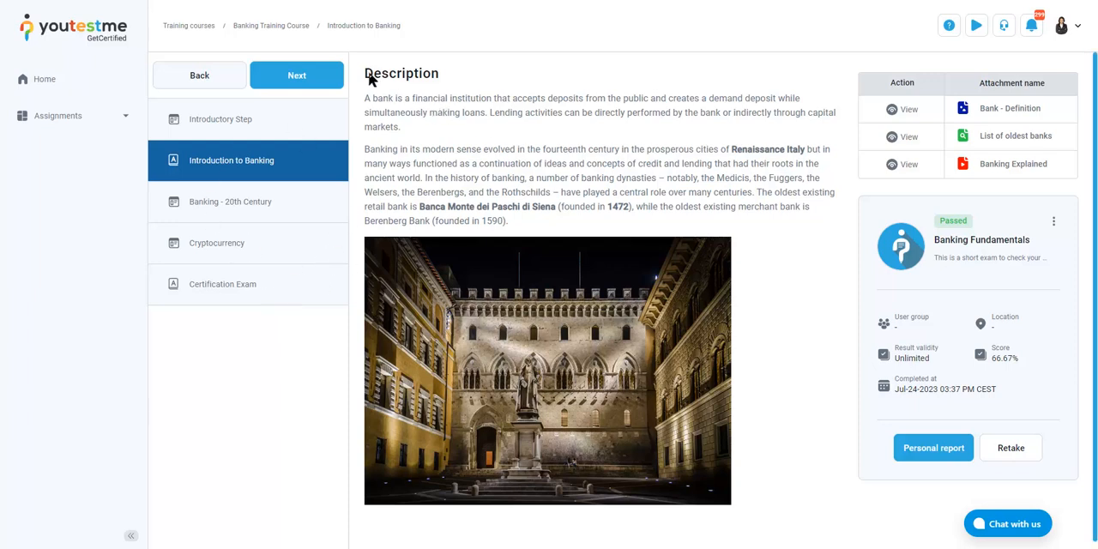
left_click_drag(367, 75, 532, 216)
left_click(532, 216)
View the Bank - Definition, List of oldest banks and Banking Explained attachments of the step, closing each one
left_click(907, 114)
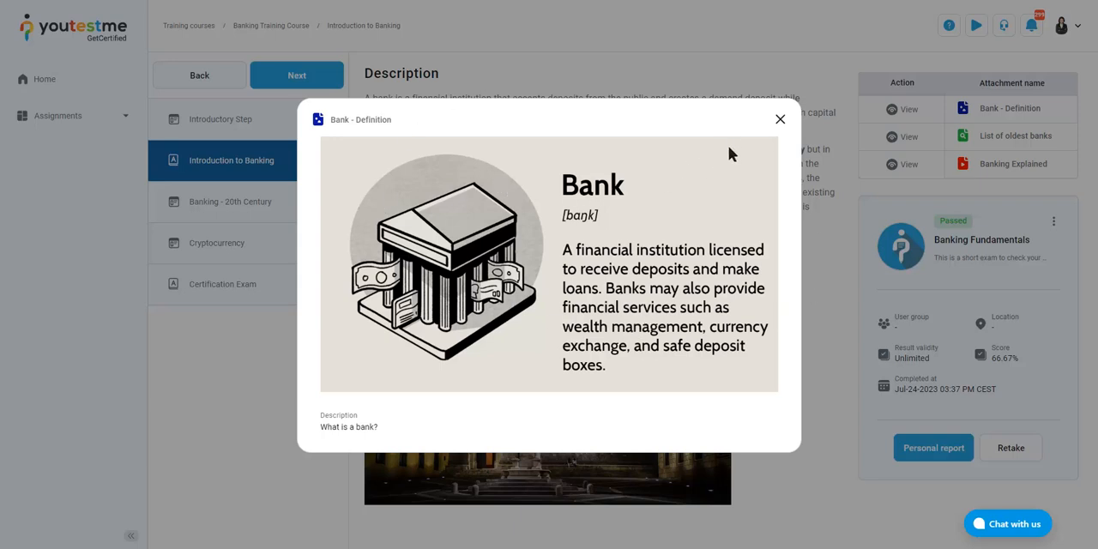
left_click(780, 120)
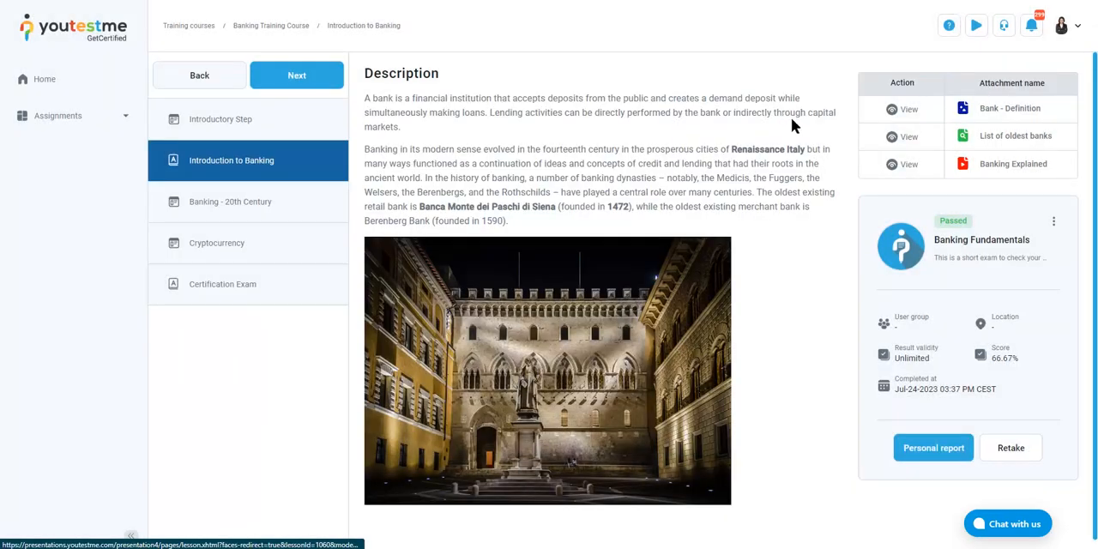
left_click(902, 137)
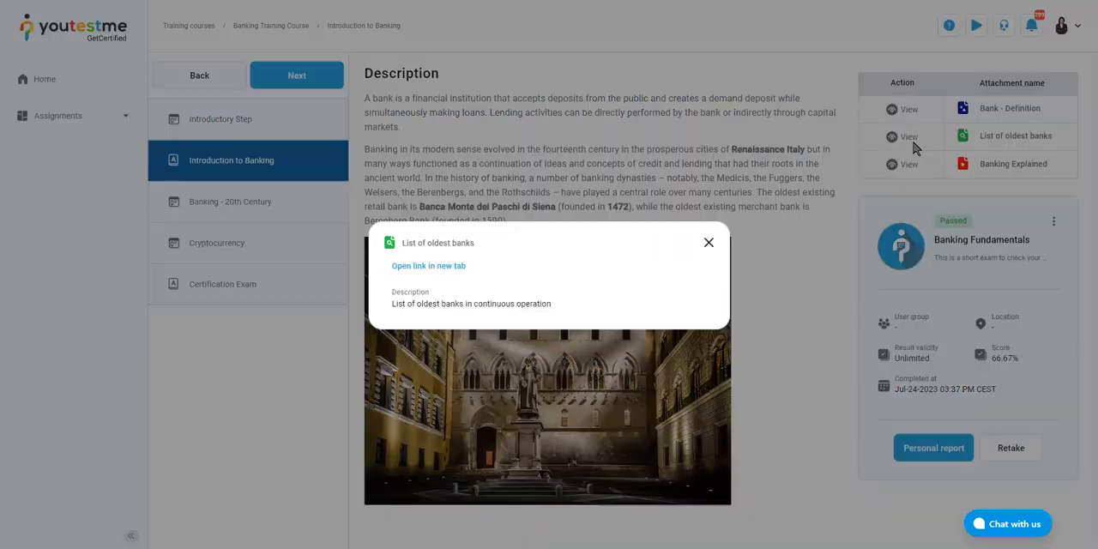
left_click(707, 245)
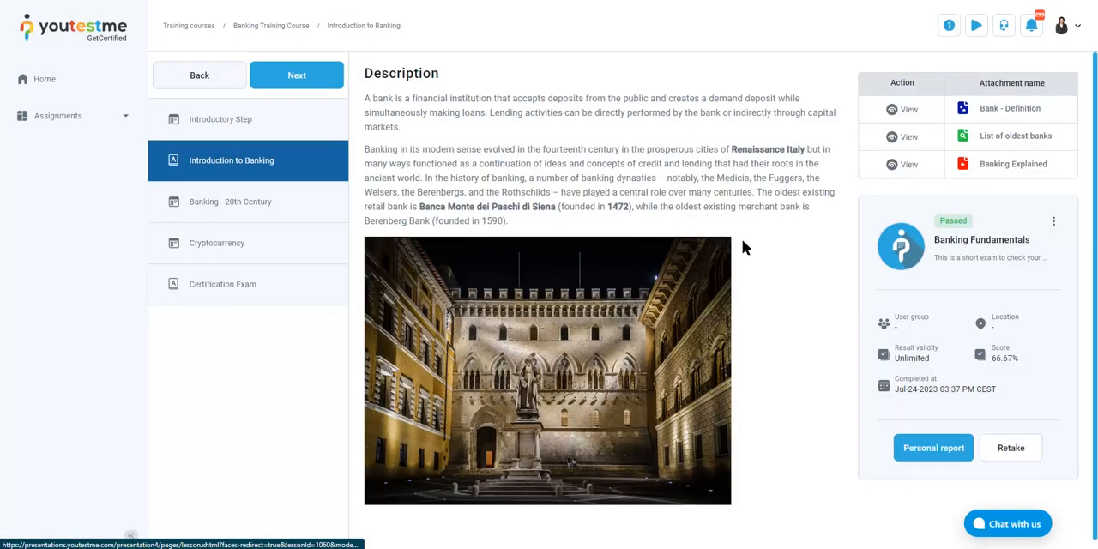
left_click(904, 164)
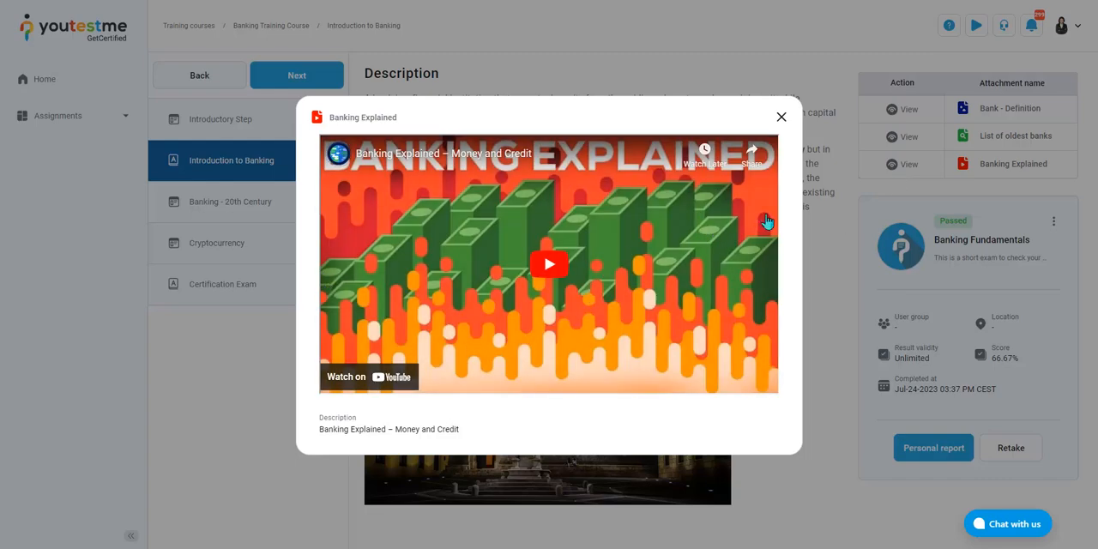
left_click(781, 117)
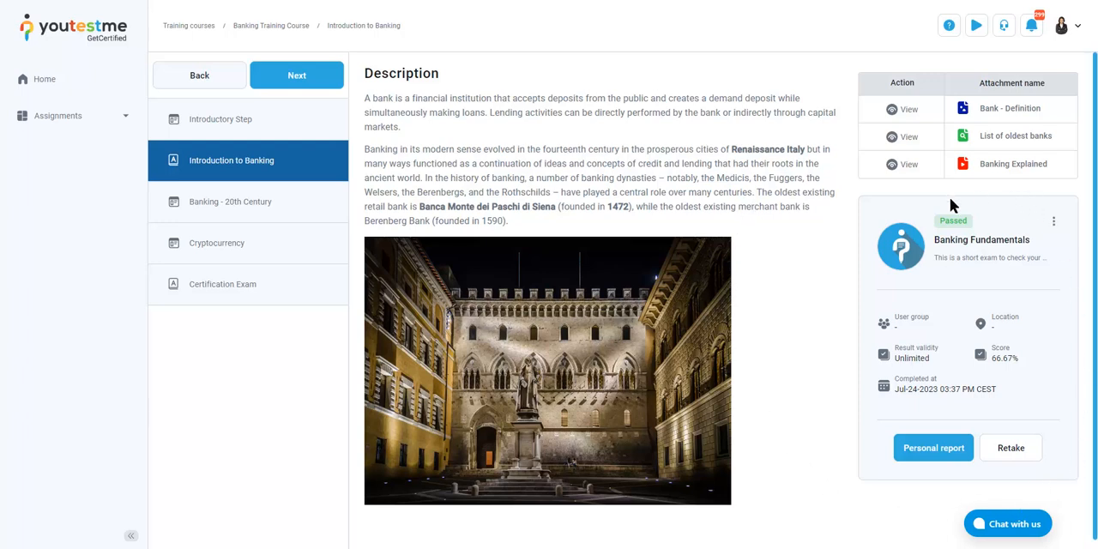
Check the status of Banking Fundamentals and start a retake, agreeing with the instructions and rules of the assignment
left_click_drag(938, 220, 969, 221)
left_click(985, 233)
left_click(1015, 461)
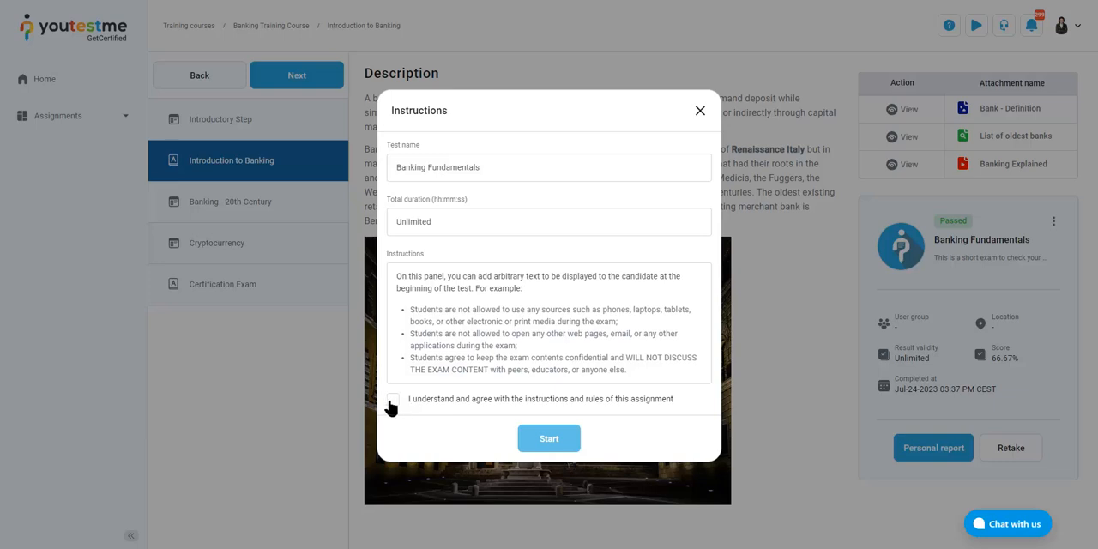
left_click(392, 400)
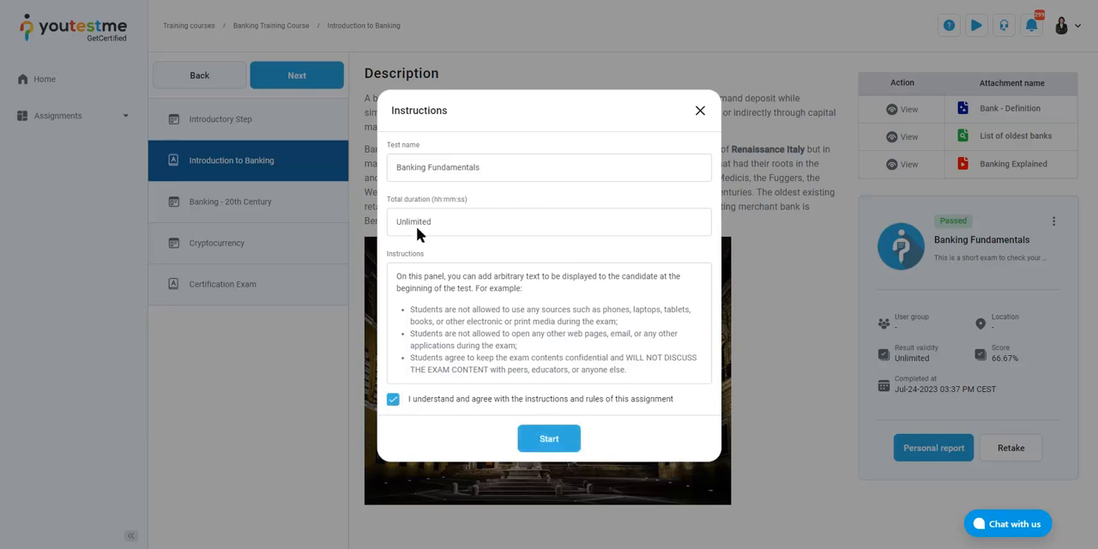
left_click(533, 447)
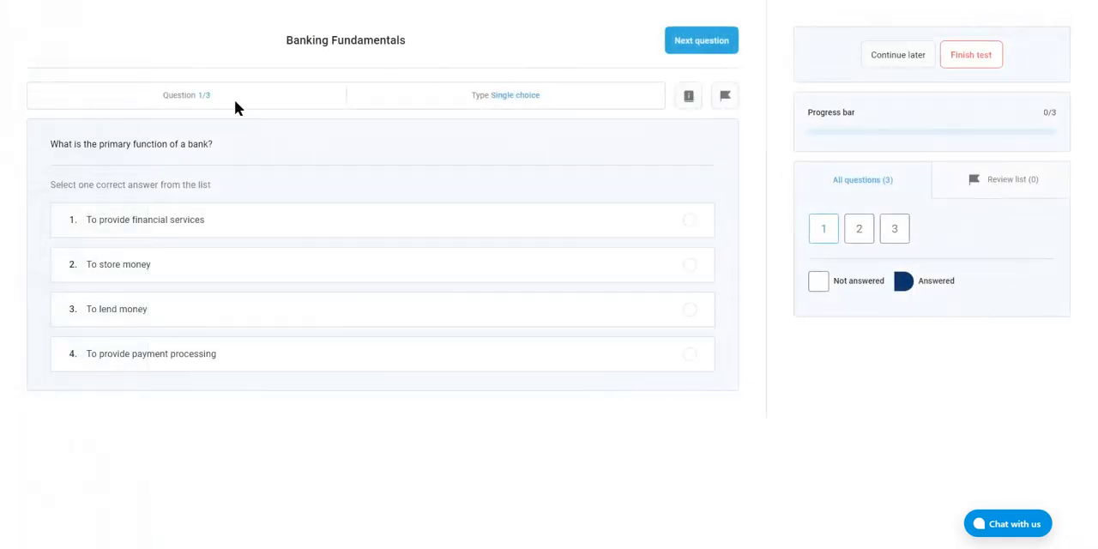
Answer the bank's primary function question with "To provide financial services" and the oldest bank's founding year with 1472
left_click(690, 224)
left_click(715, 44)
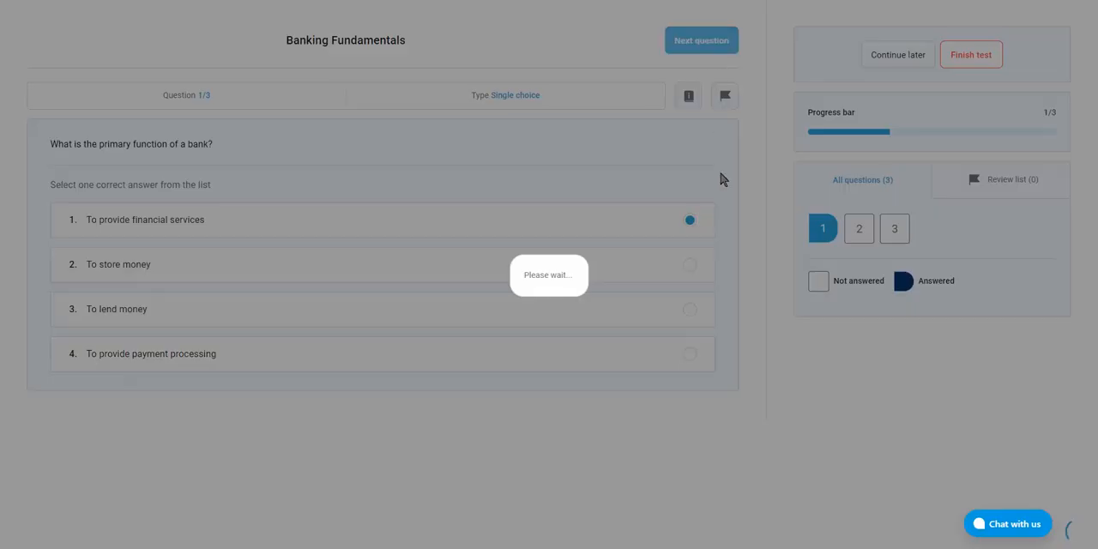
scroll(697, 258, "down", 1)
left_click(697, 359)
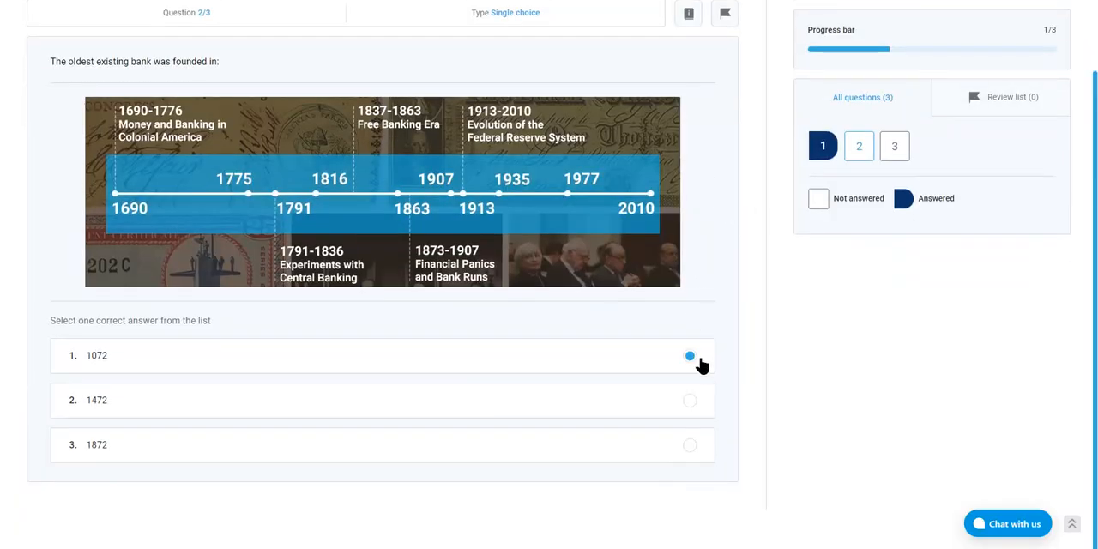
scroll(740, 236, "up", 1)
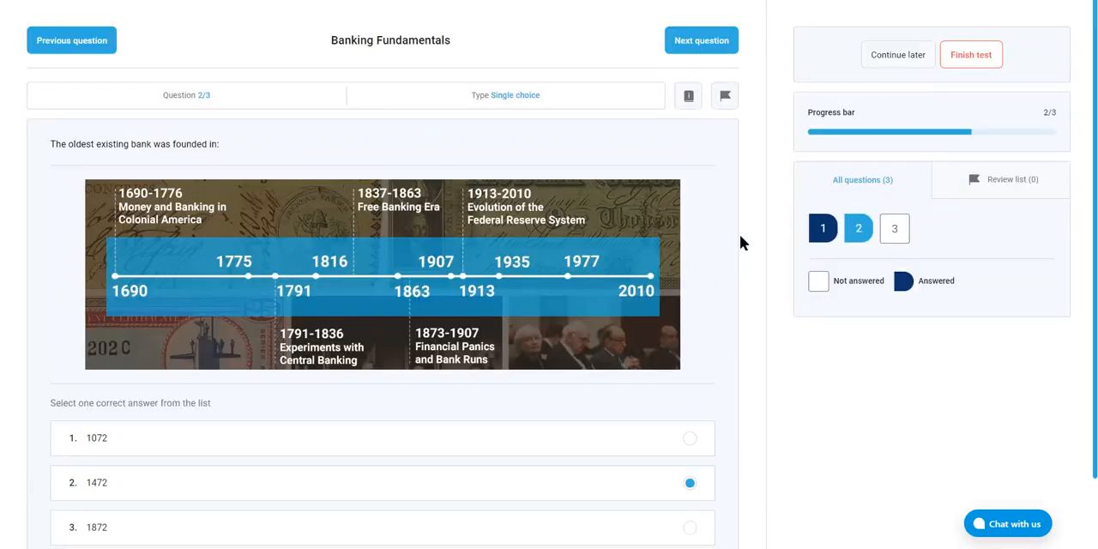
left_click(715, 40)
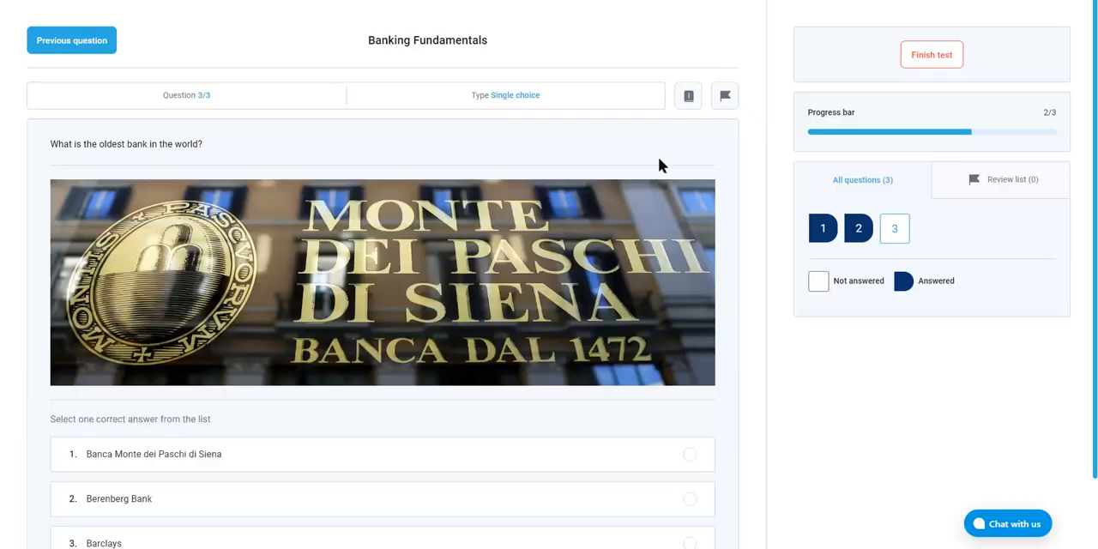
Answer the oldest bank question with Banca Monte dei Paschi di Siena and finish the Banking Fundamentals test
scroll(743, 296, "down", 1)
left_click(697, 357)
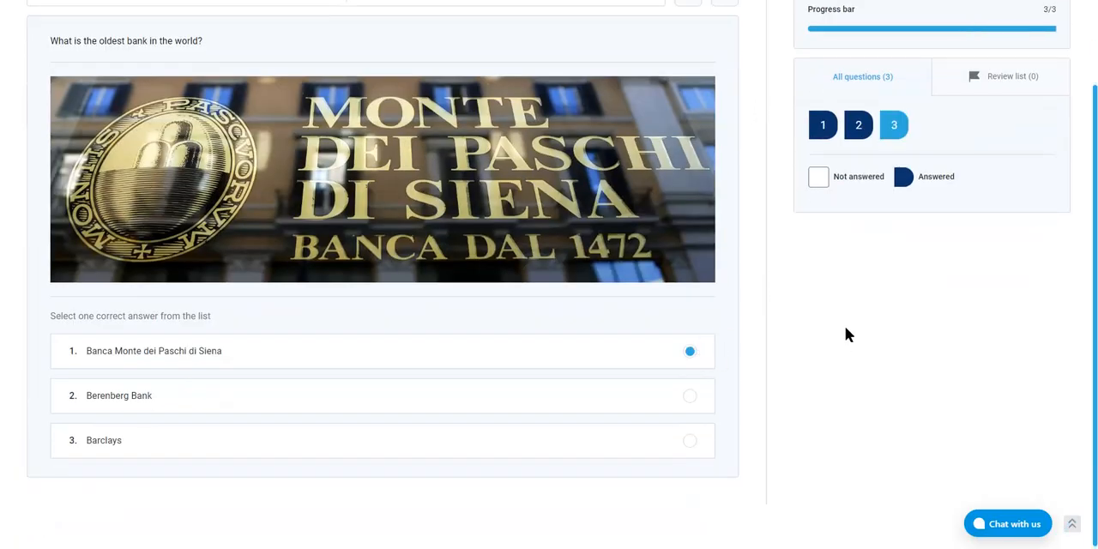
scroll(846, 325, "up", 1)
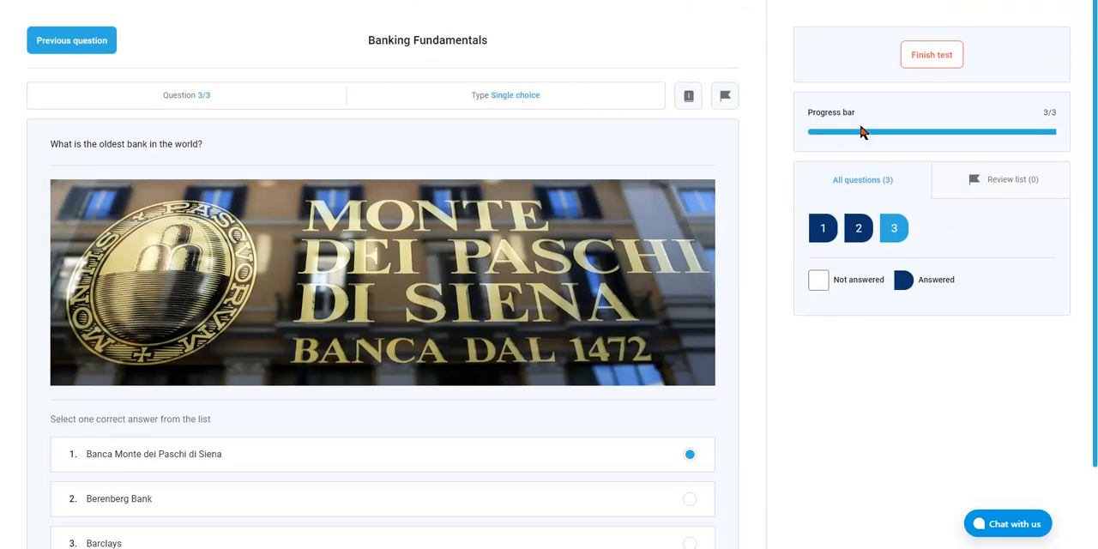
left_click(934, 71)
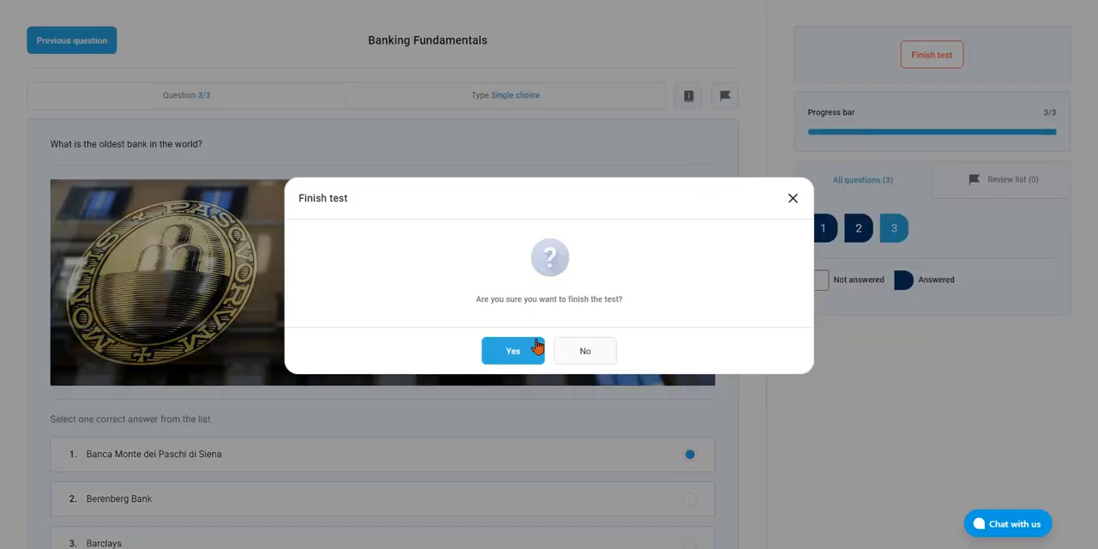
left_click(513, 351)
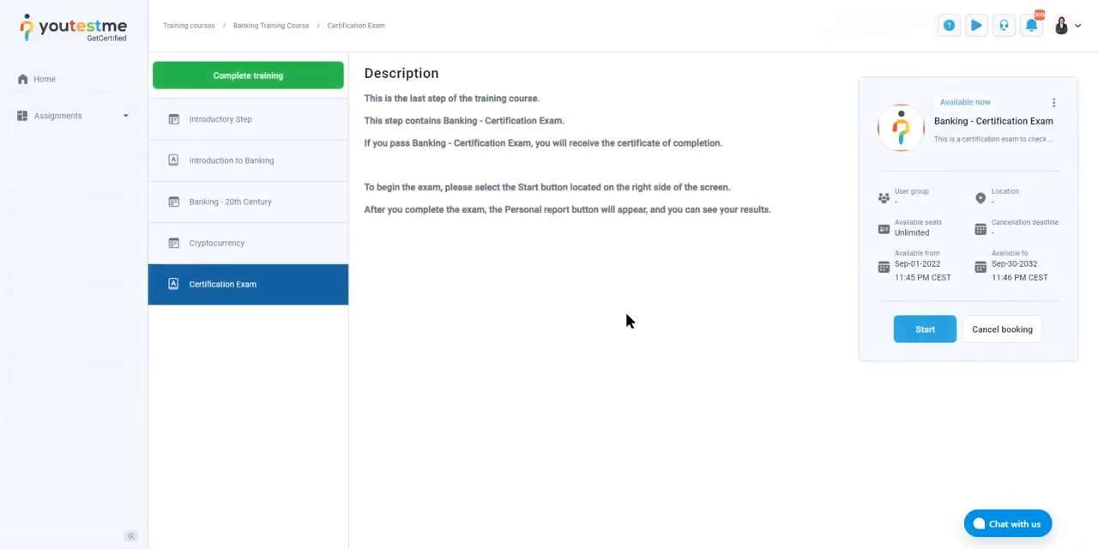
Reopen the Introduction to Banking step and check the status and score of the retaken Banking Fundamentals test
left_click(266, 162)
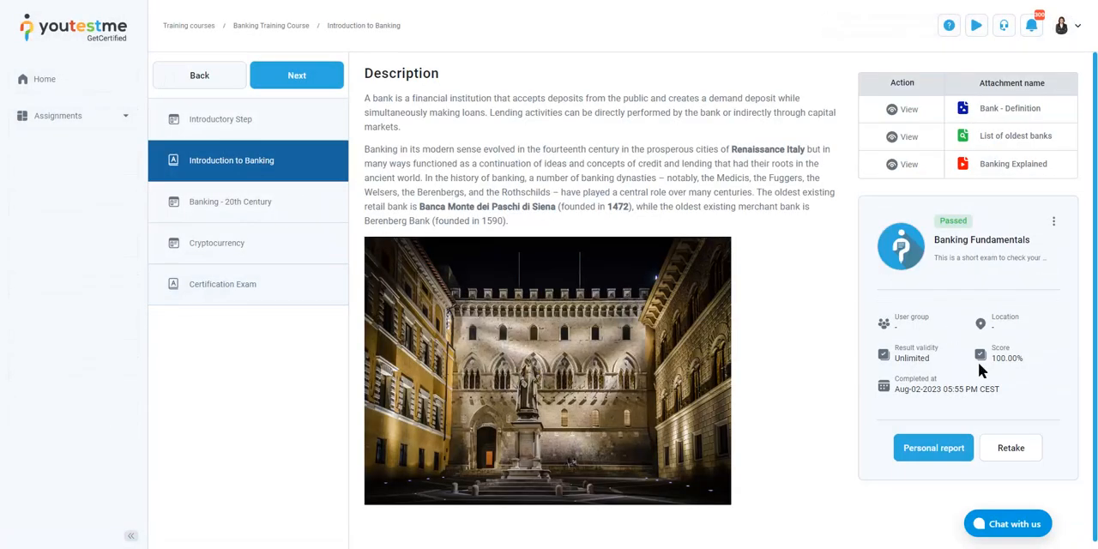
left_click_drag(938, 217, 977, 227)
left_click(994, 241)
left_click_drag(996, 364, 1038, 366)
left_click(1061, 343)
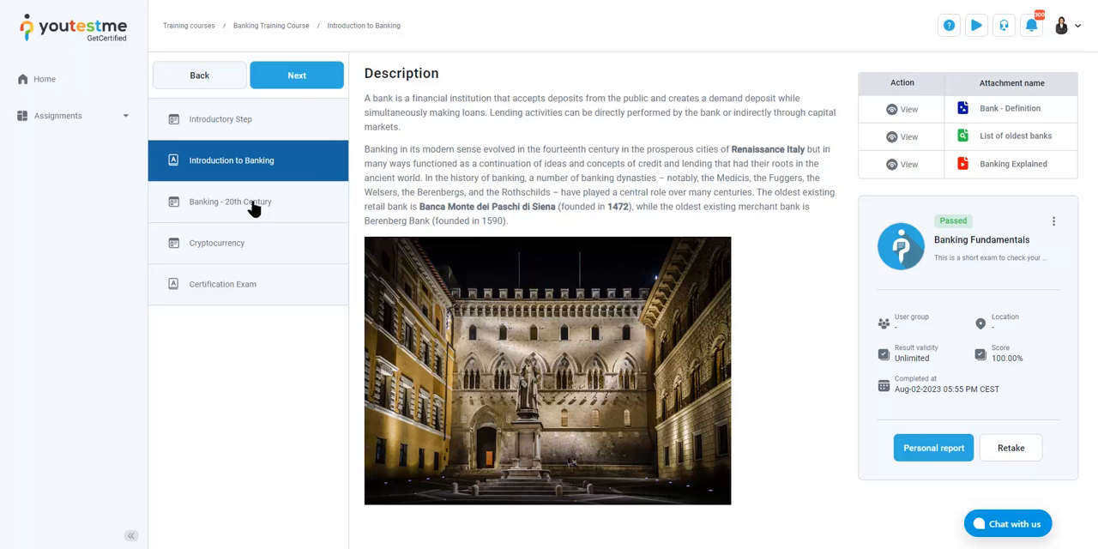
Advance to the Banking - 20th Century step and read its description of the three main banking events
left_click(296, 78)
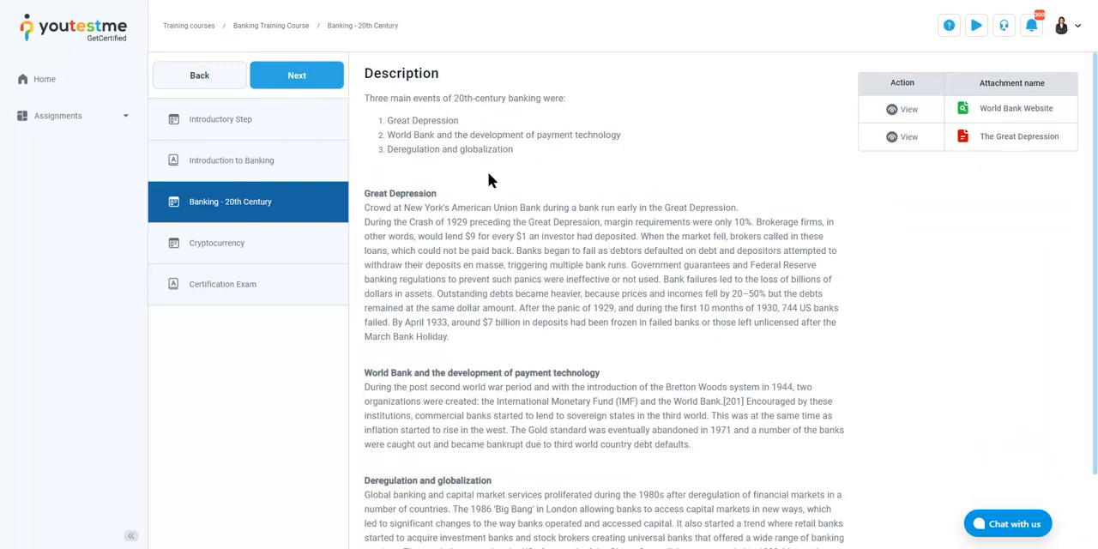
scroll(686, 210, "down", 2)
scroll(677, 215, "up", 2)
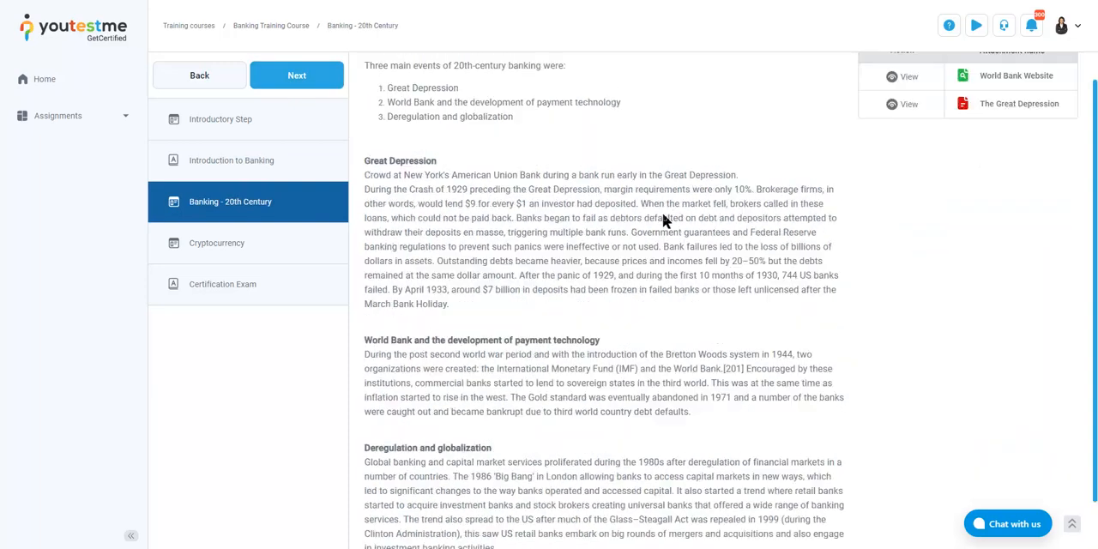
left_click_drag(388, 222, 574, 342)
left_click_drag(458, 388, 589, 430)
scroll(562, 433, "down", 2)
left_click_drag(451, 433, 515, 499)
left_click(634, 355)
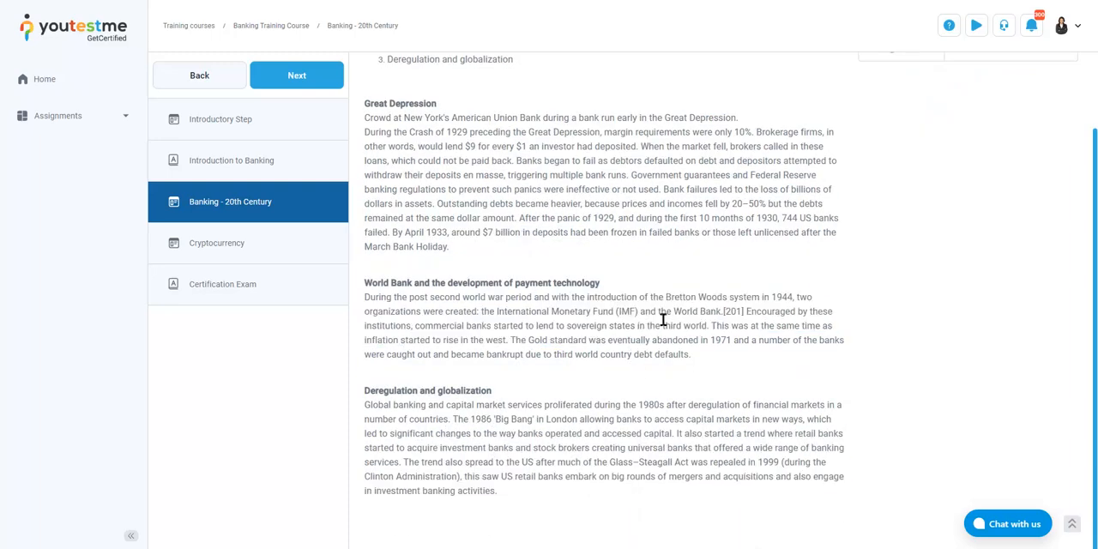
View The Great Depression attachment of the Banking - 20th Century step, skim the document, and close it
scroll(663, 319, "up", 2)
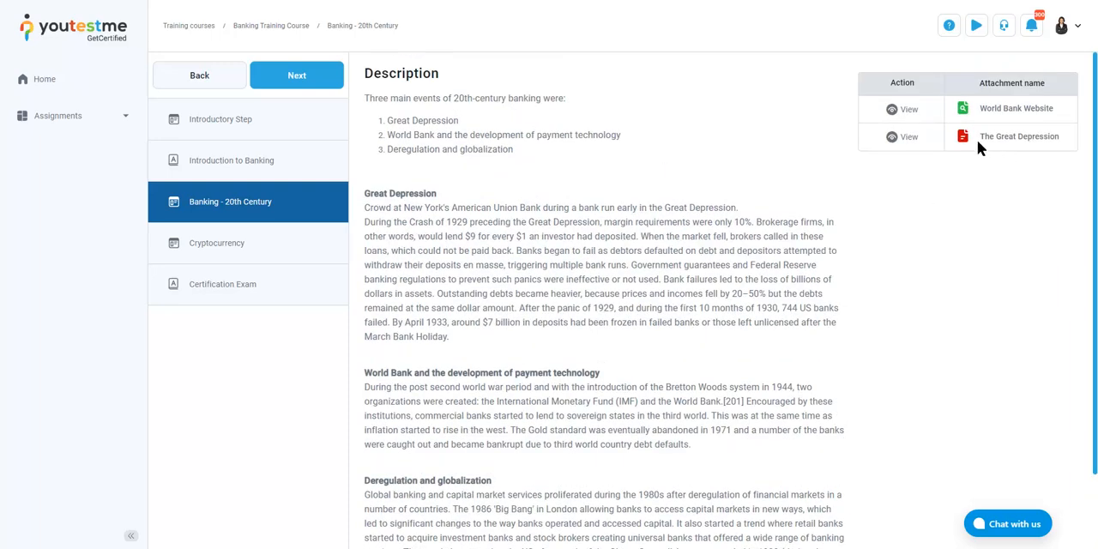
left_click(906, 138)
scroll(572, 240, "down", 8)
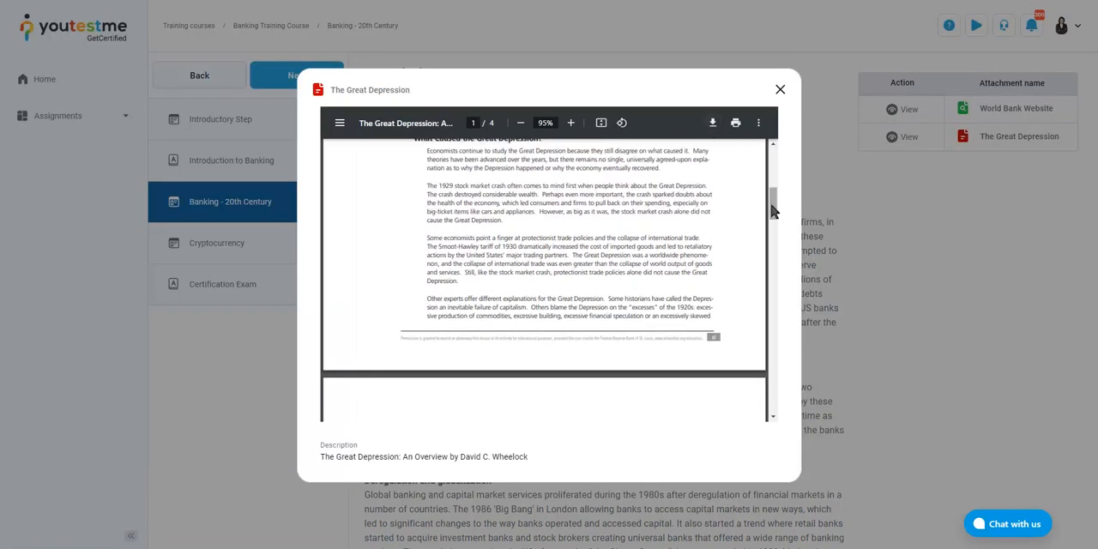
left_click_drag(775, 205, 785, 158)
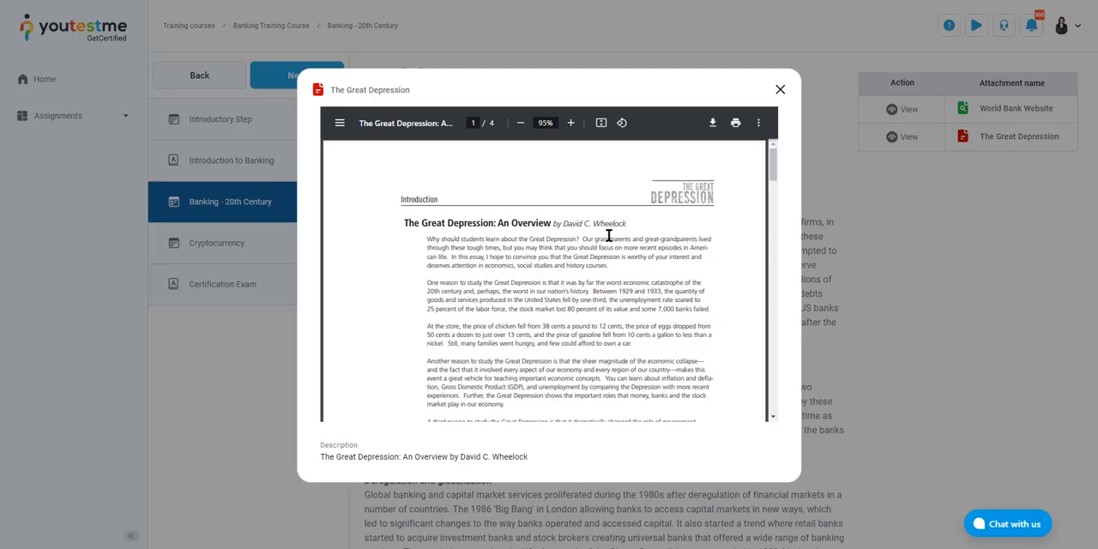
left_click(781, 91)
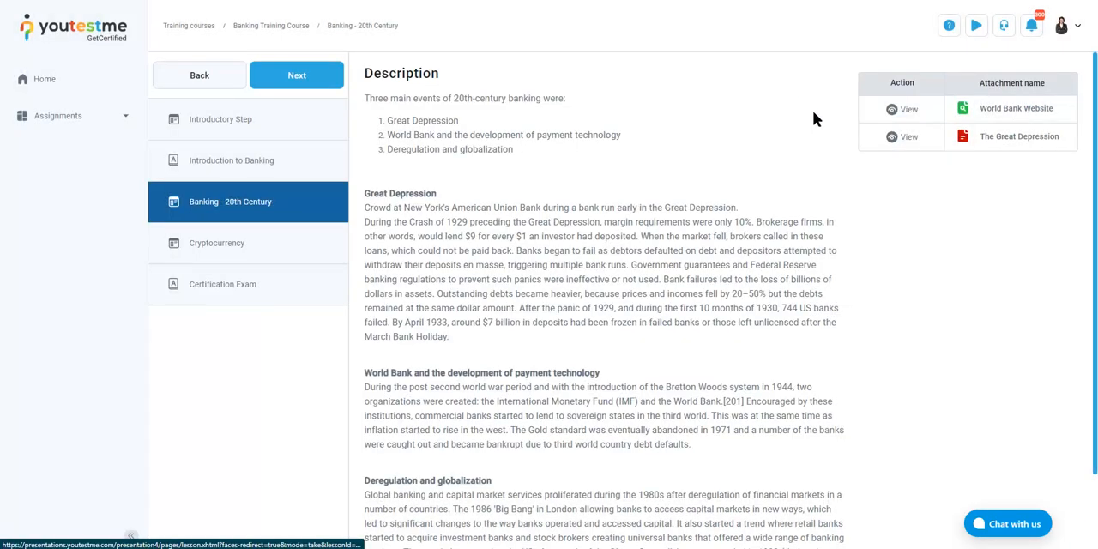
View the World Bank Website attachment by opening its link in a new tab, and close the attachment window
left_click(897, 109)
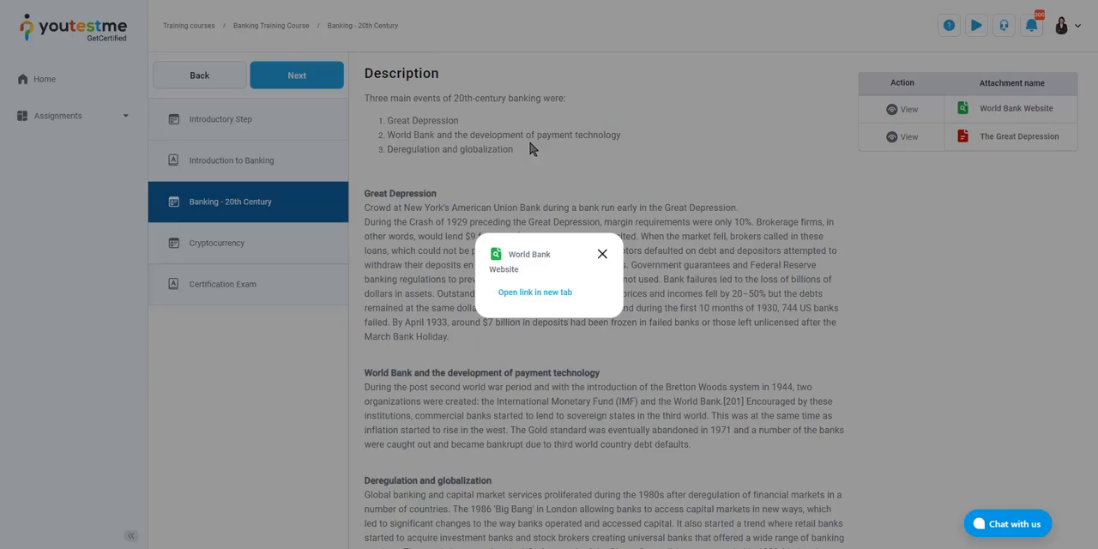
left_click(535, 293)
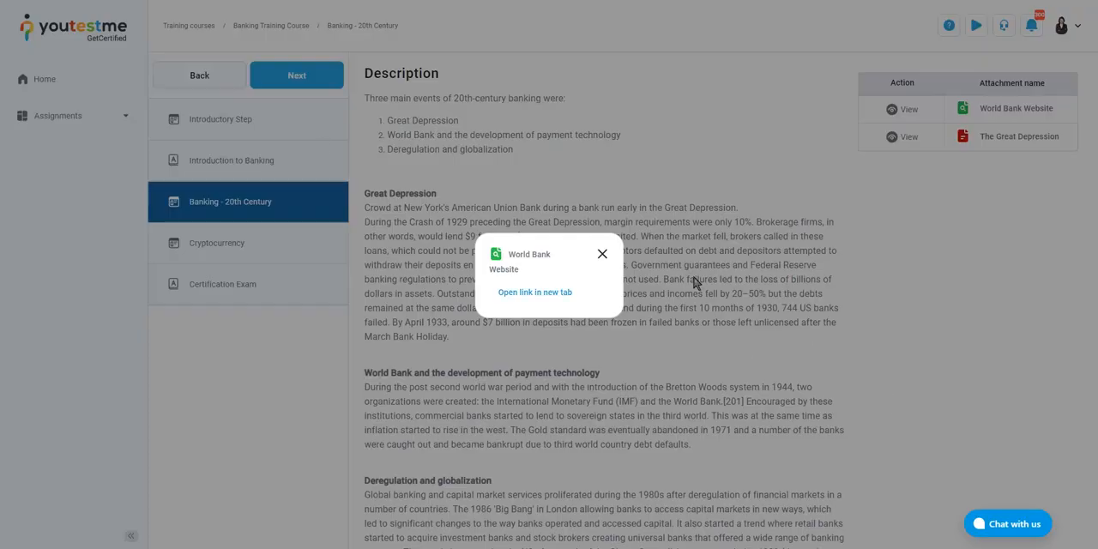
left_click(602, 254)
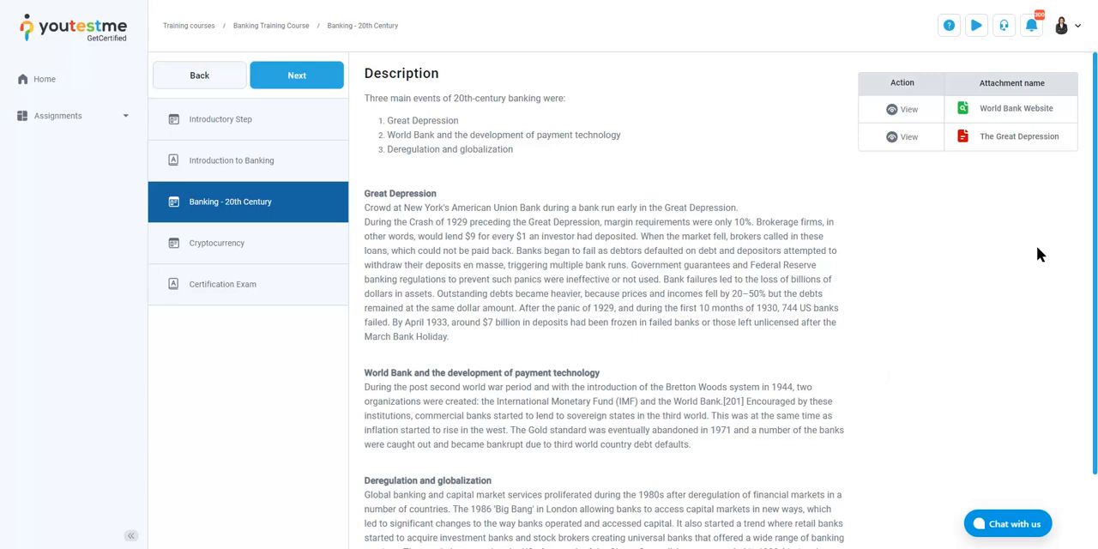
Advance to the Cryptocurrency step and view the audio attachment on how the blockchain will transform the economy, including its player options
left_click(323, 73)
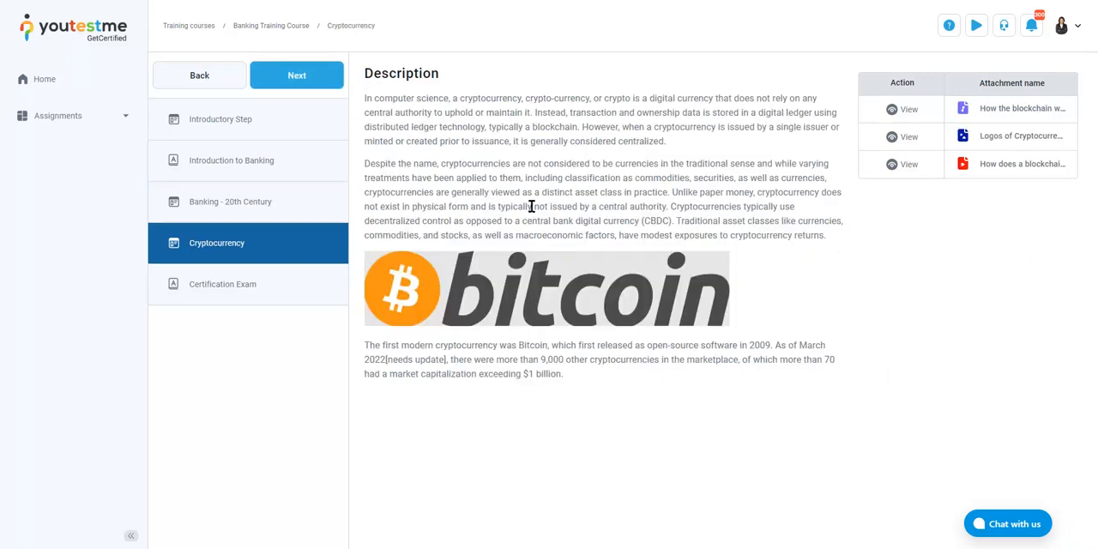
left_click(909, 110)
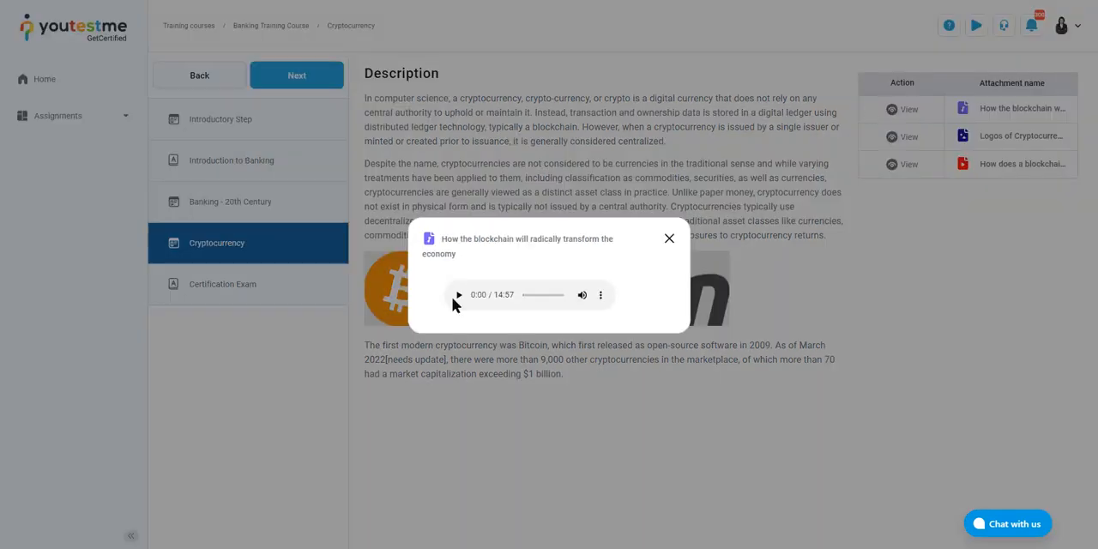
left_click(602, 296)
left_click(640, 299)
left_click(669, 242)
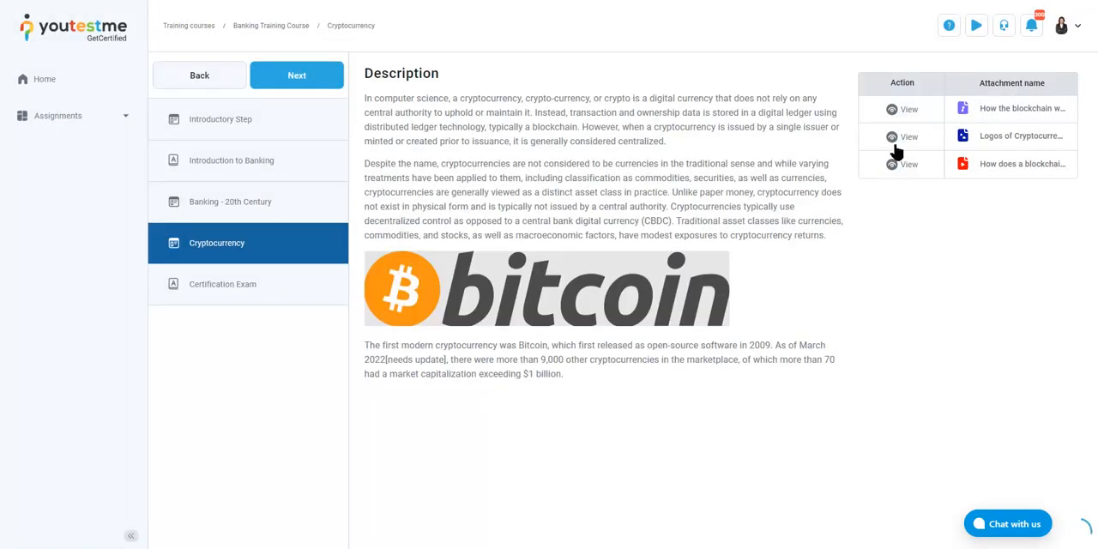
View the Logos of Cryptocurrencies image and the "How does a blockchain work" video attachment, closing each one
left_click(910, 138)
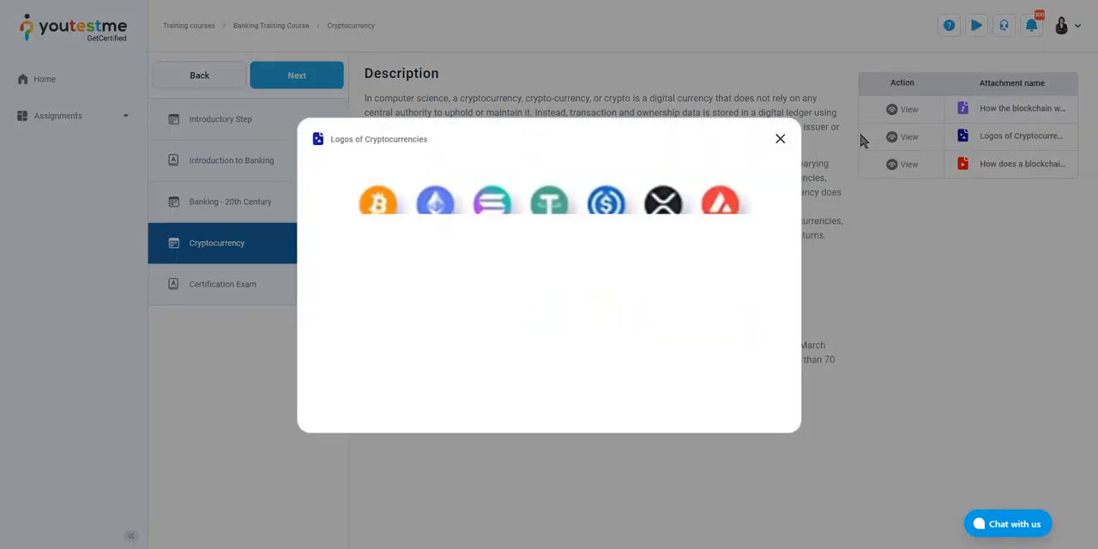
left_click(779, 140)
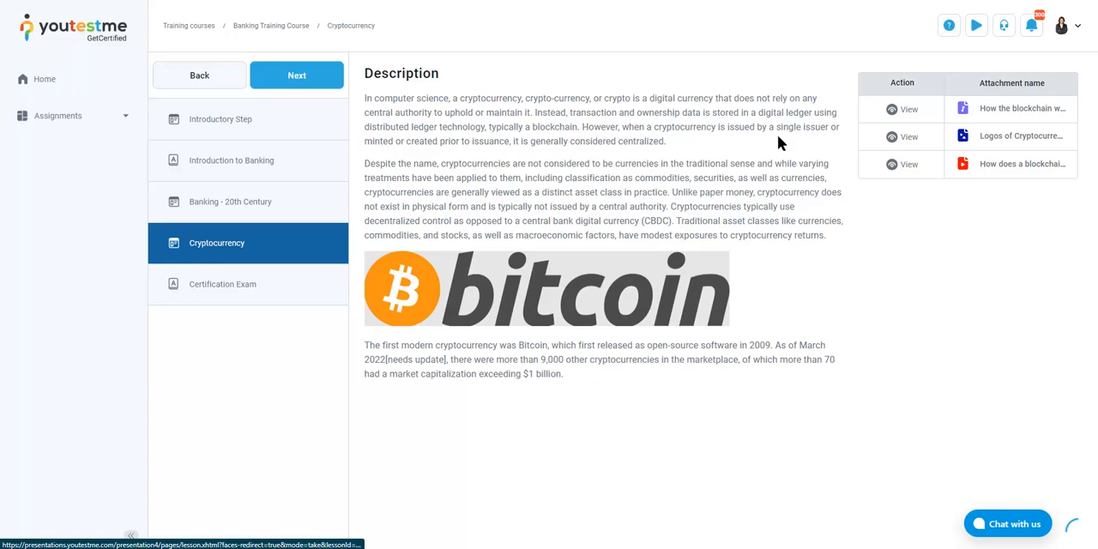
left_click(902, 165)
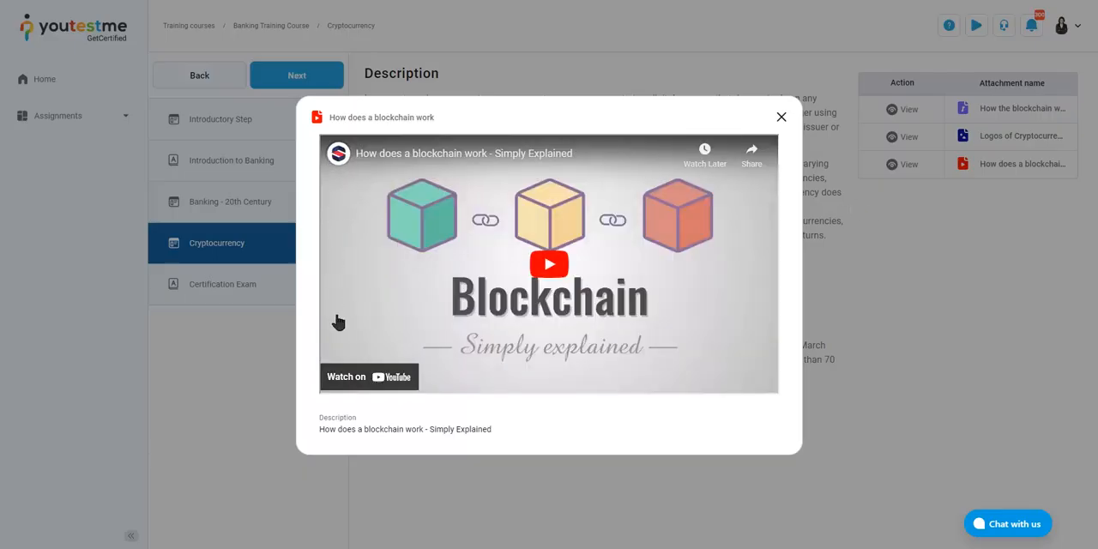
left_click(780, 118)
Advance to the Certification Exam step and read its description of the exam and certificate of completion
left_click(301, 77)
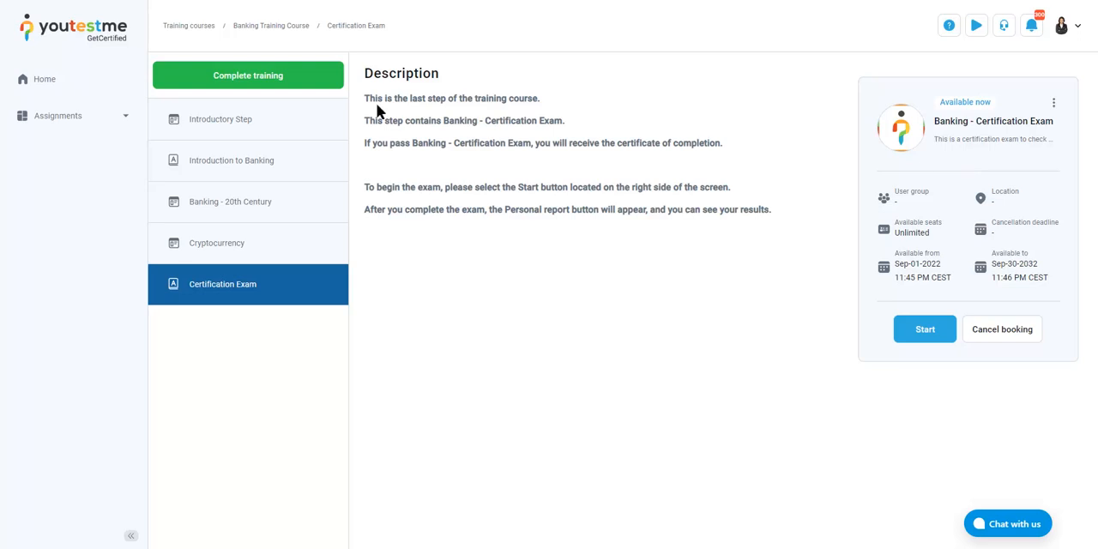
left_click_drag(365, 100, 722, 211)
left_click(769, 221)
Start the Banking - Certification Exam, agreeing to the instructions and rules of the assignment
left_click(927, 333)
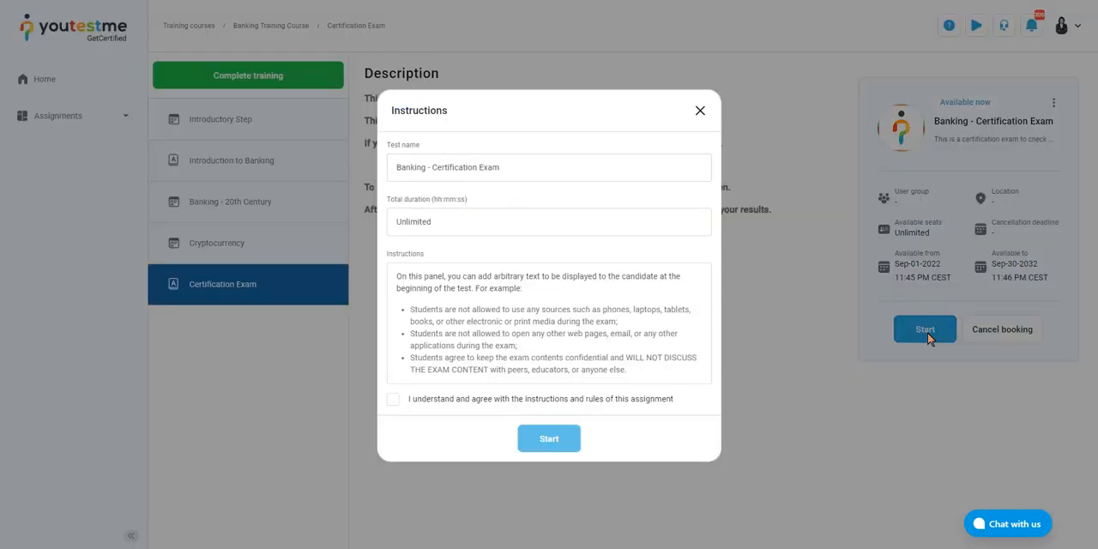
left_click(393, 400)
left_click(549, 447)
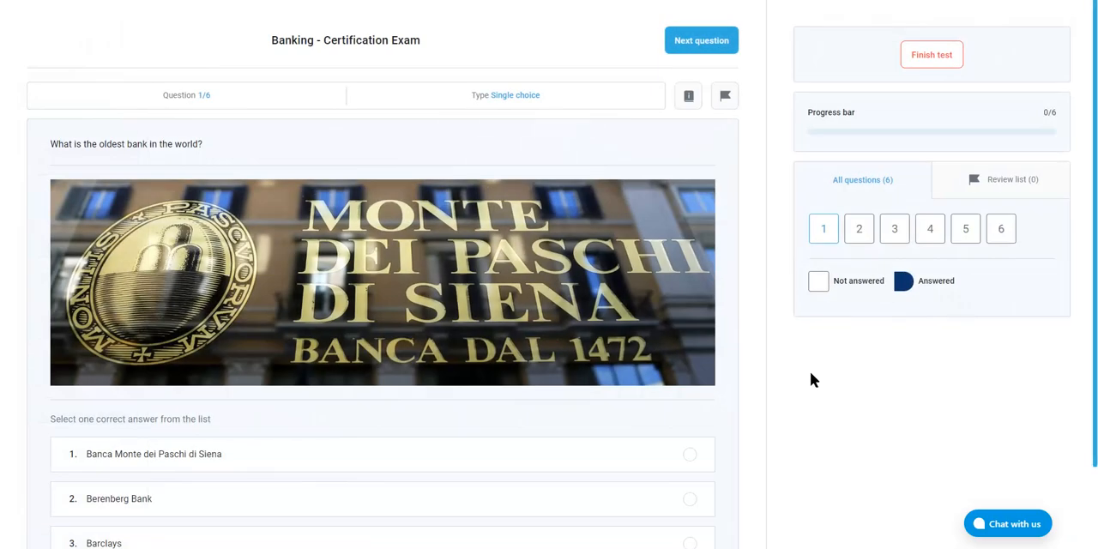
Answer the oldest bank question with Banca Monte dei Paschi di Siena and mark the Renaissance Italy banking statement True
left_click(690, 455)
scroll(722, 429, "down", 2)
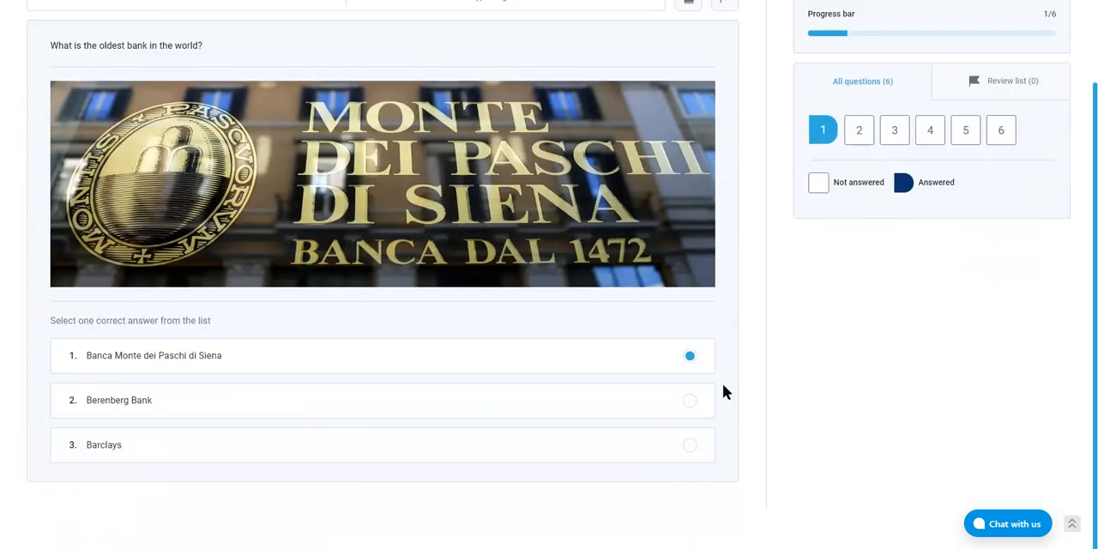
scroll(723, 384, "up", 2)
left_click(698, 43)
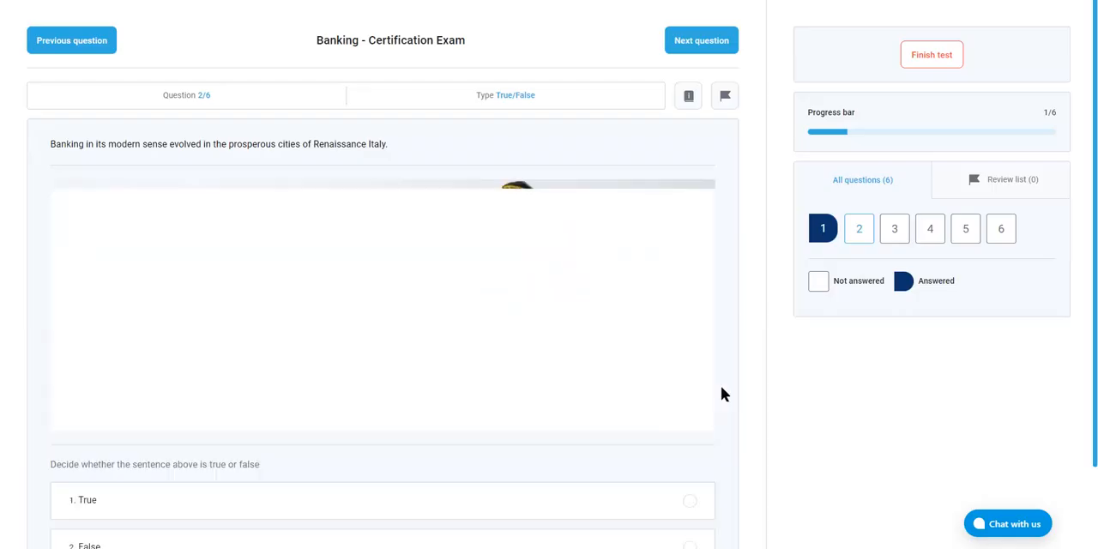
scroll(669, 403, "down", 2)
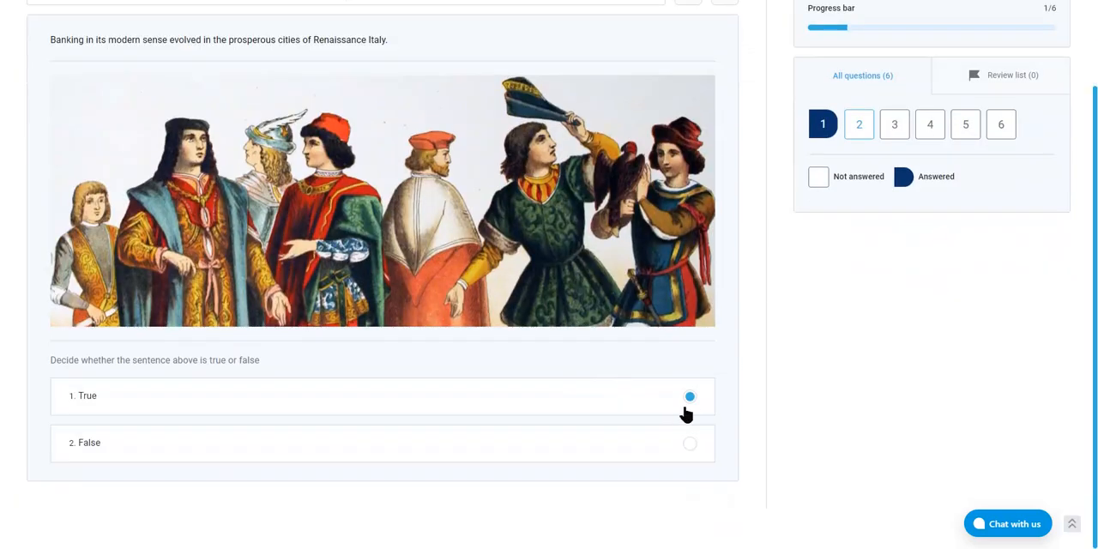
left_click(691, 397)
scroll(691, 360, "up", 2)
left_click(713, 41)
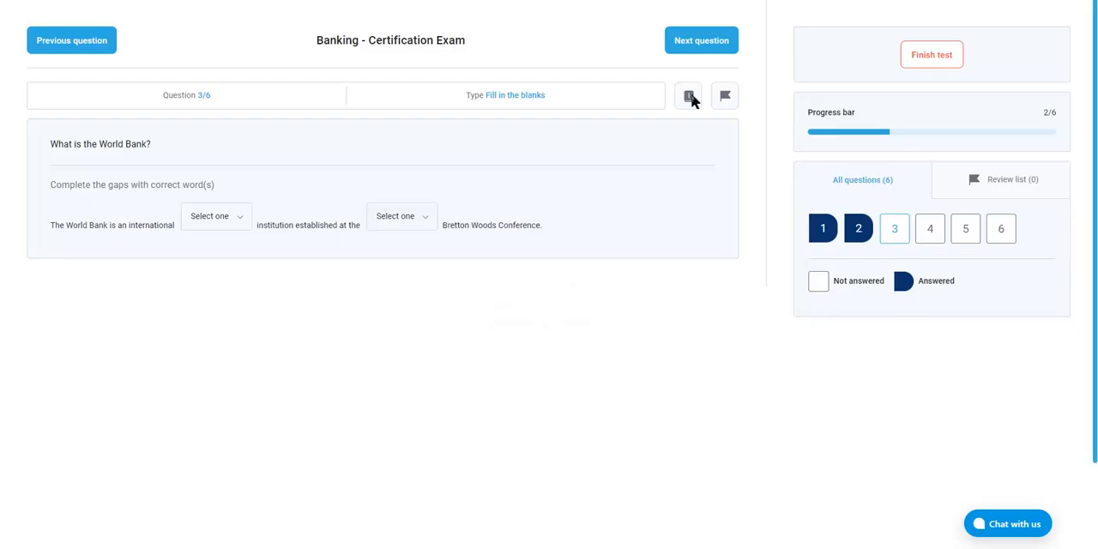
Fill the World Bank question's blanks with "financial" and 1944, and proceed to the ordering question
left_click(237, 224)
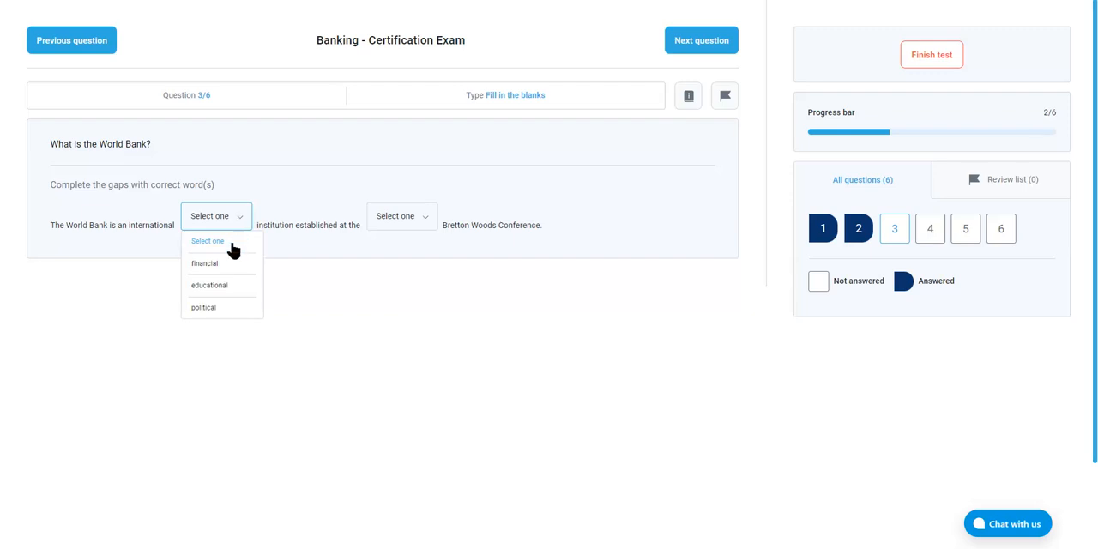
left_click(210, 264)
left_click(393, 217)
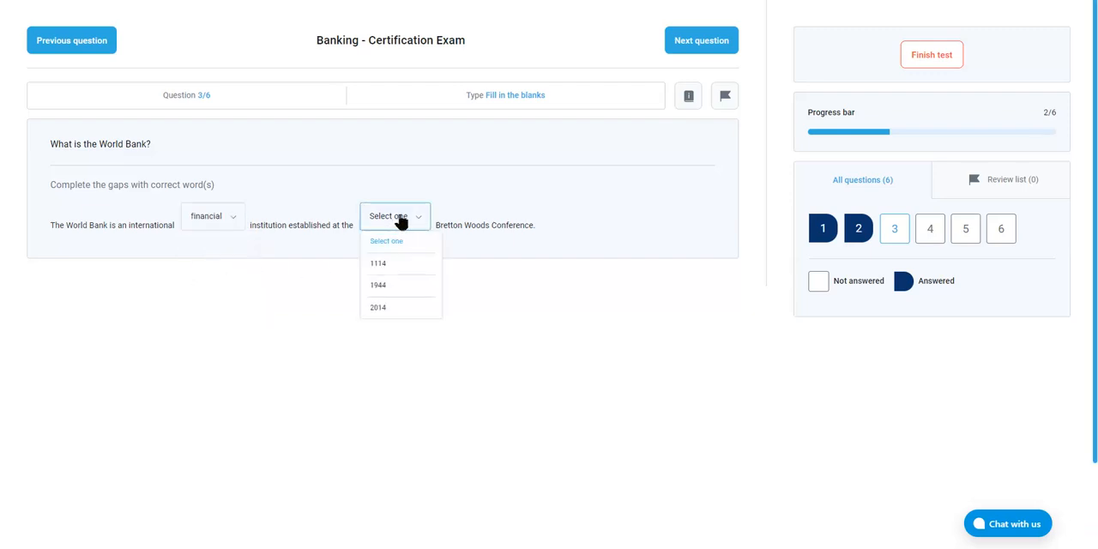
left_click(393, 290)
left_click(701, 40)
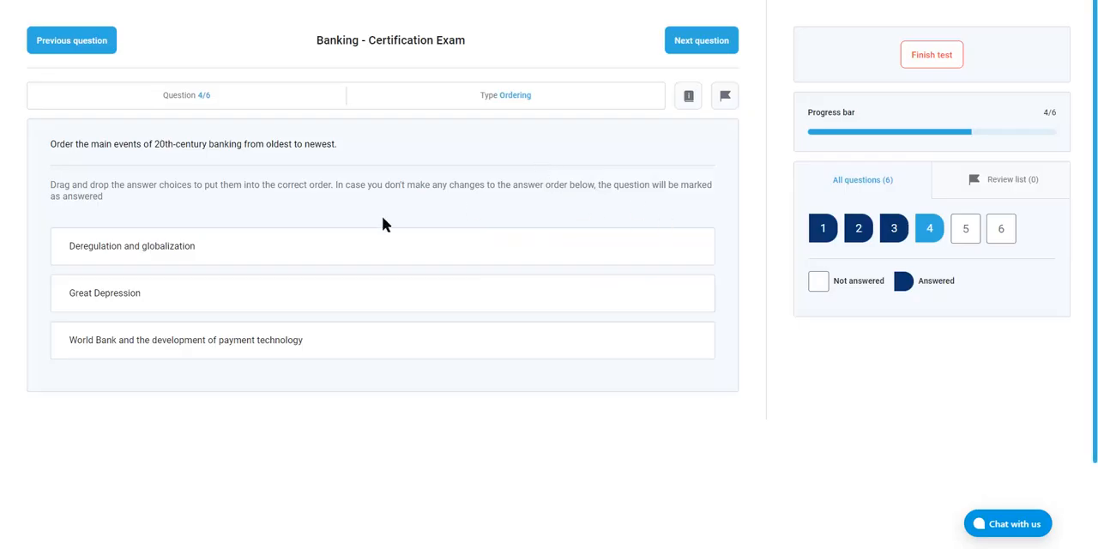
Order the events as Great Depression, World Bank and payment technology, Deregulation and globalization, and mark the cryptocurrency statement True
left_click_drag(215, 309, 266, 248)
left_click_drag(253, 341, 309, 287)
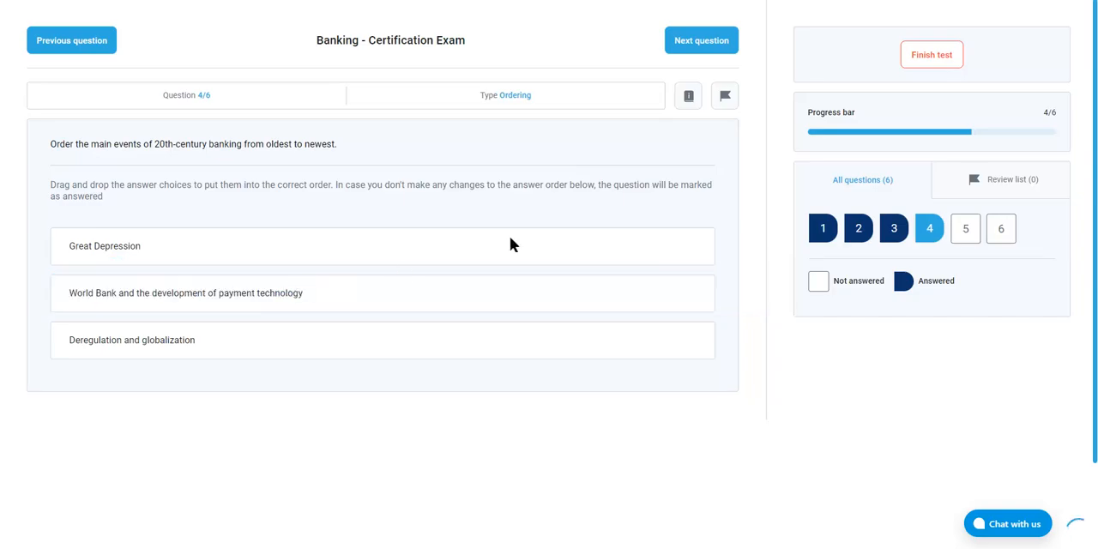
left_click(701, 40)
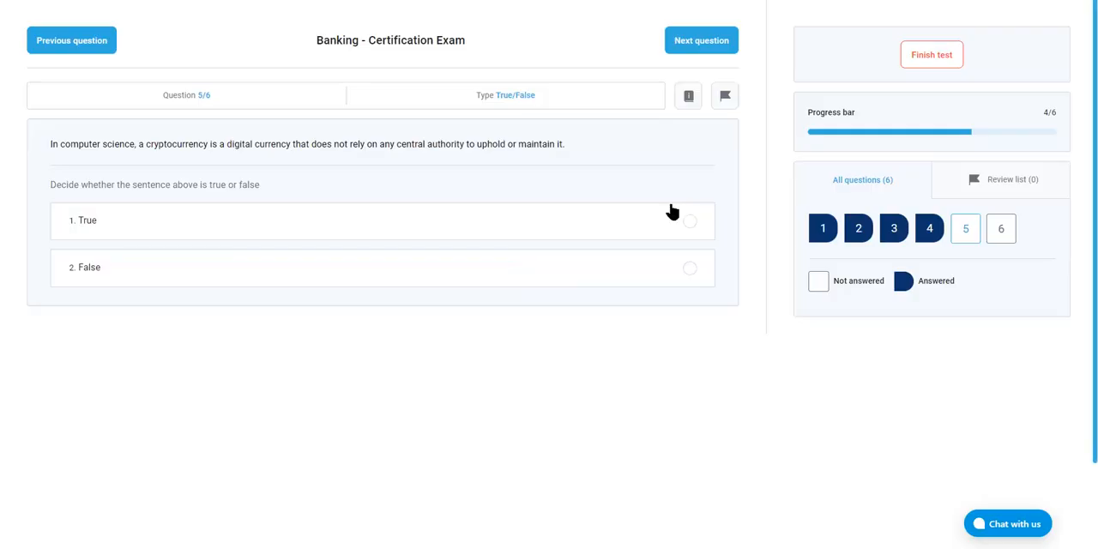
left_click(691, 222)
left_click(726, 41)
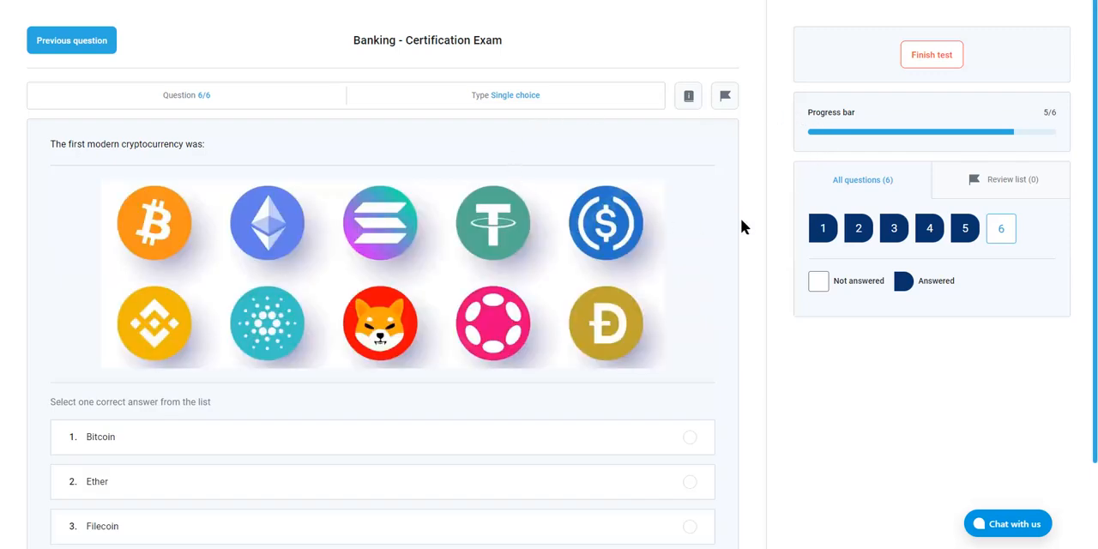
Answer the first modern cryptocurrency question with Bitcoin and finish the Banking - Certification Exam
scroll(741, 218, "down", 1)
left_click(689, 355)
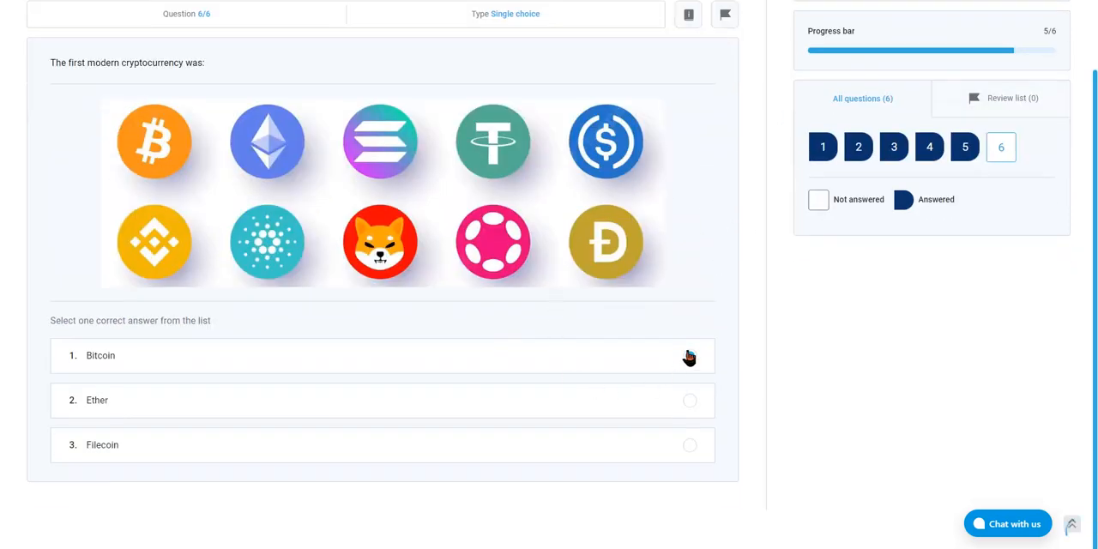
scroll(759, 345, "up", 1)
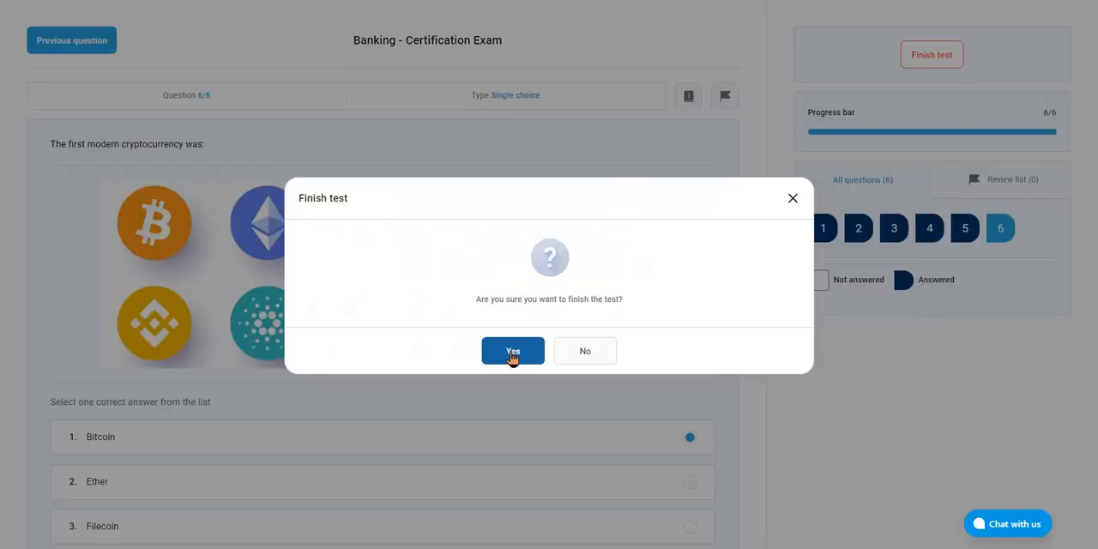
left_click(512, 352)
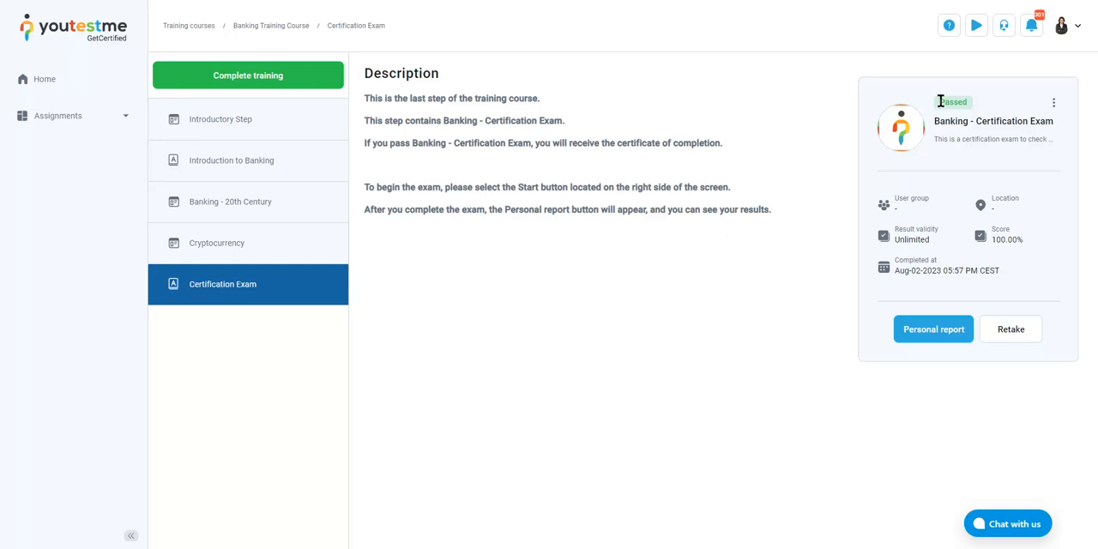
Check the exam's result status, and review the score and achieved certificate in its personal report
left_click_drag(940, 101, 971, 103)
left_click(980, 115)
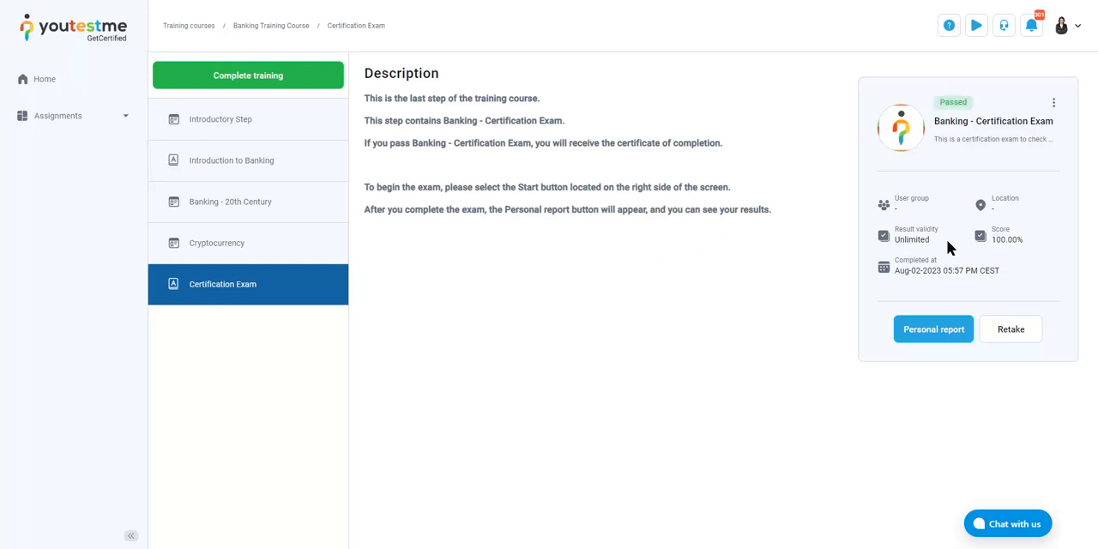
left_click(936, 327)
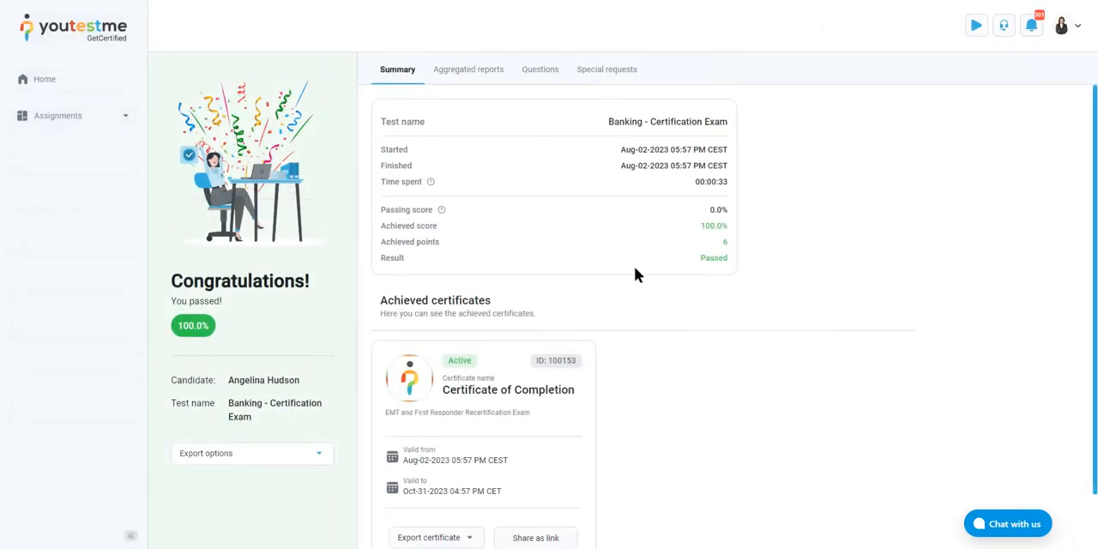
left_click(723, 228)
scroll(581, 317, "down", 1)
Export the Certificate of Completion as a PDF and look through the exported document
left_click(446, 477)
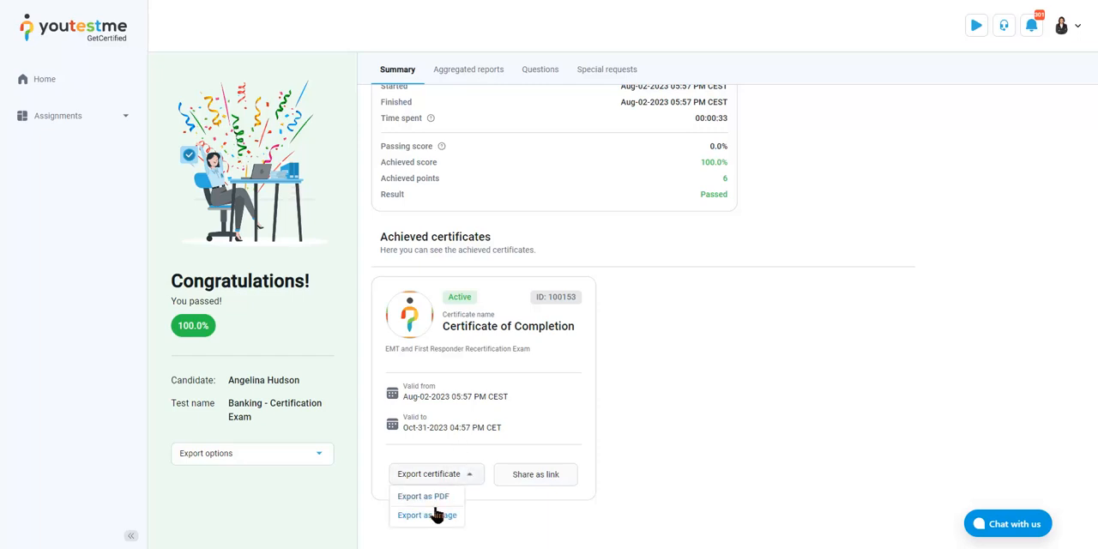
left_click(428, 499)
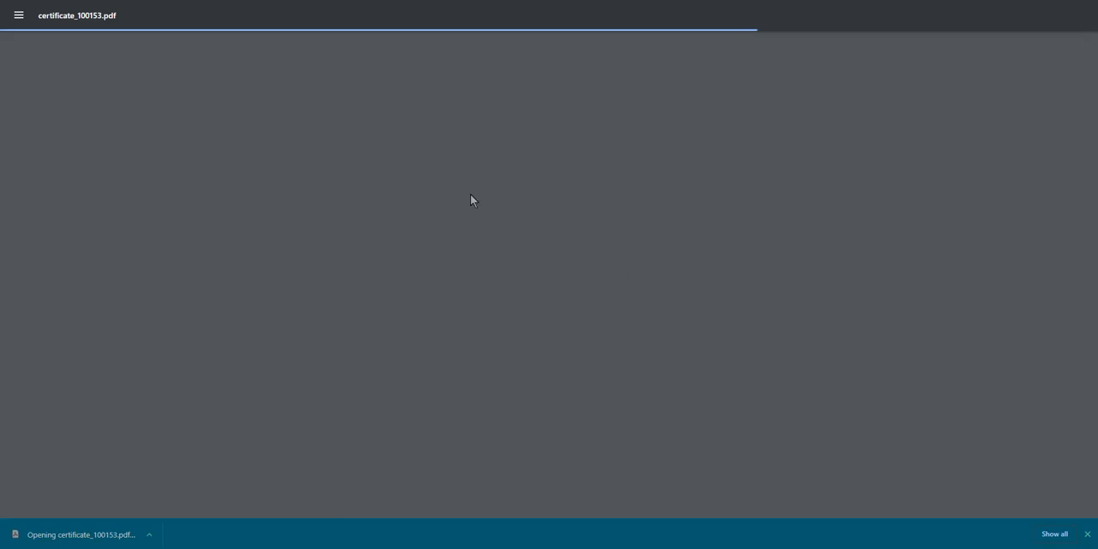
scroll(665, 216, "down", 2)
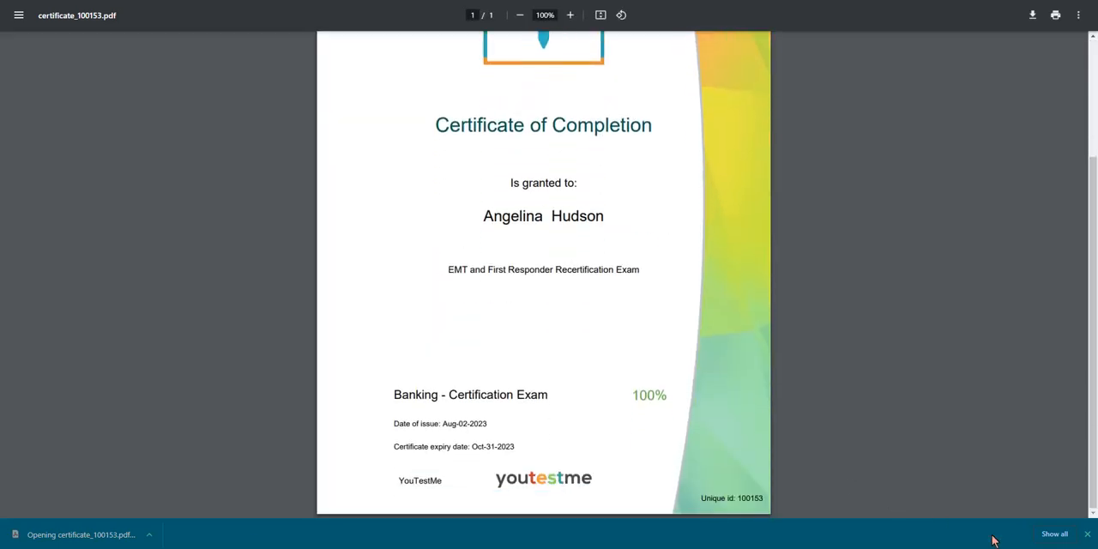
left_click(1087, 535)
scroll(503, 91, "up", 2)
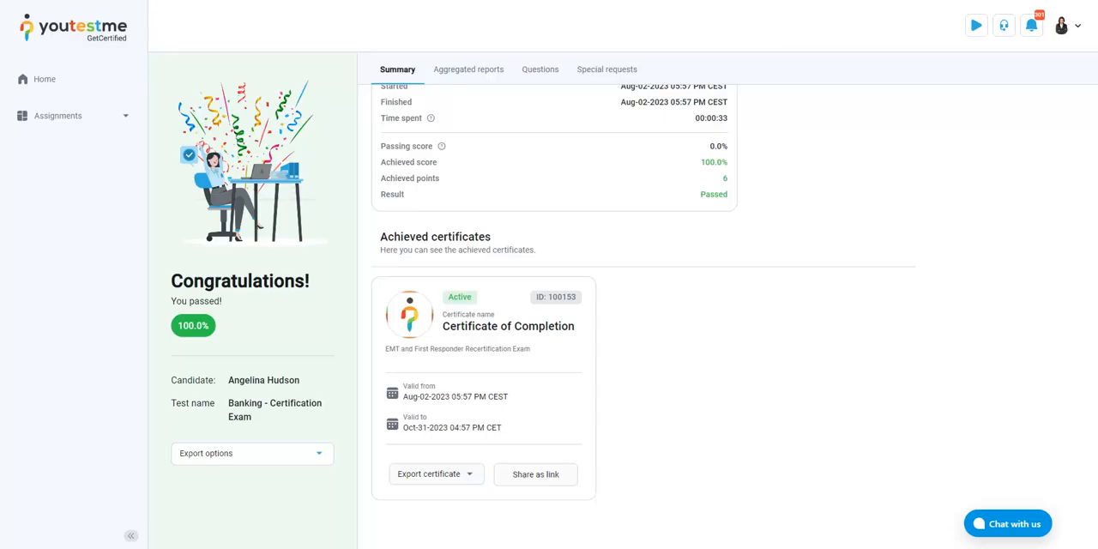
Finish viewing the exported certificate, log out of the student account, and log in as admin
scroll(648, 300, "up", 1)
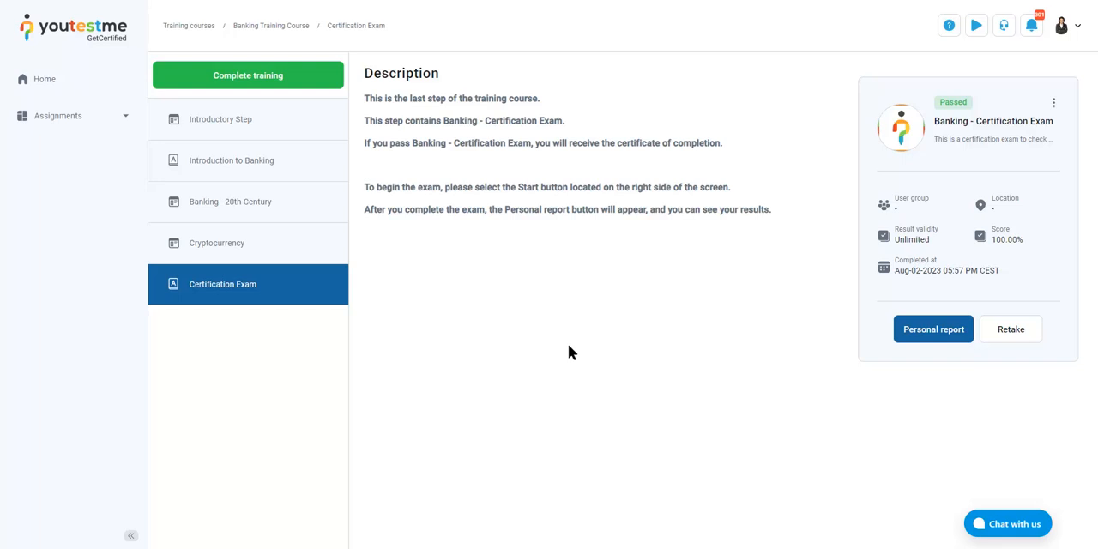
left_click(1064, 28)
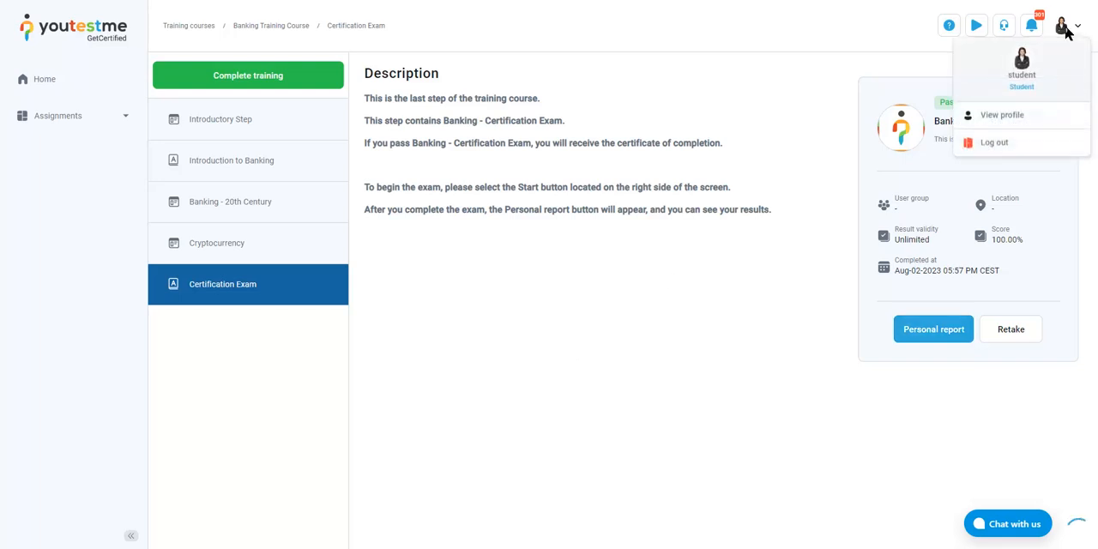
left_click(1007, 144)
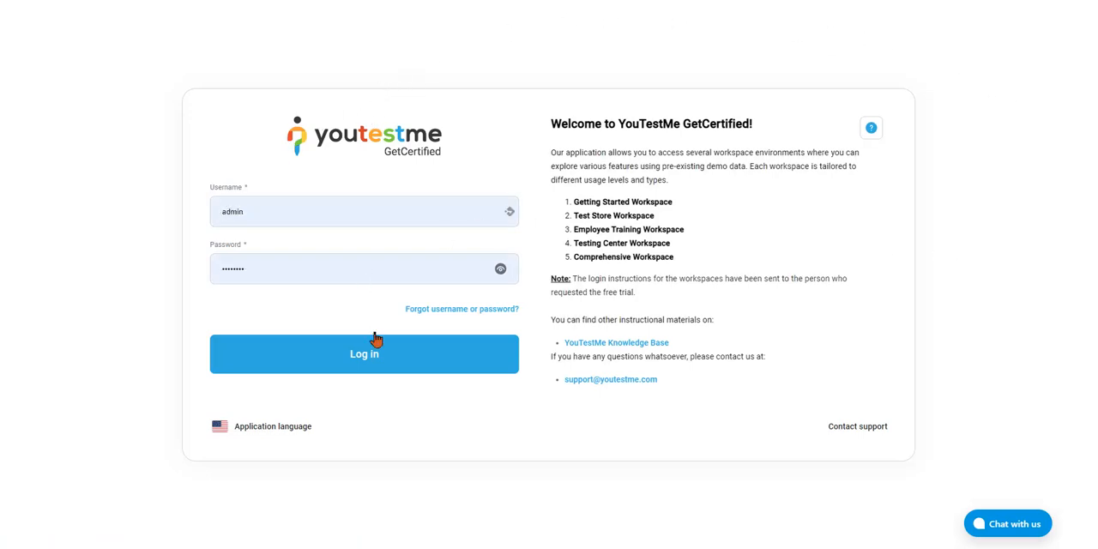
left_click(383, 359)
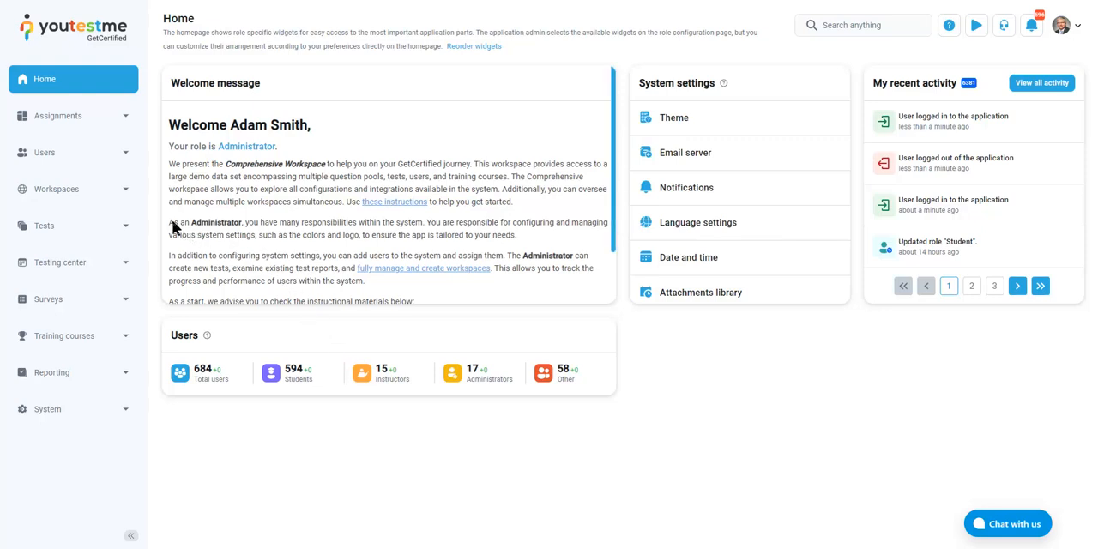
Open the Banking Training Course from all training courses and view its assigned candidates' progress
left_click(128, 335)
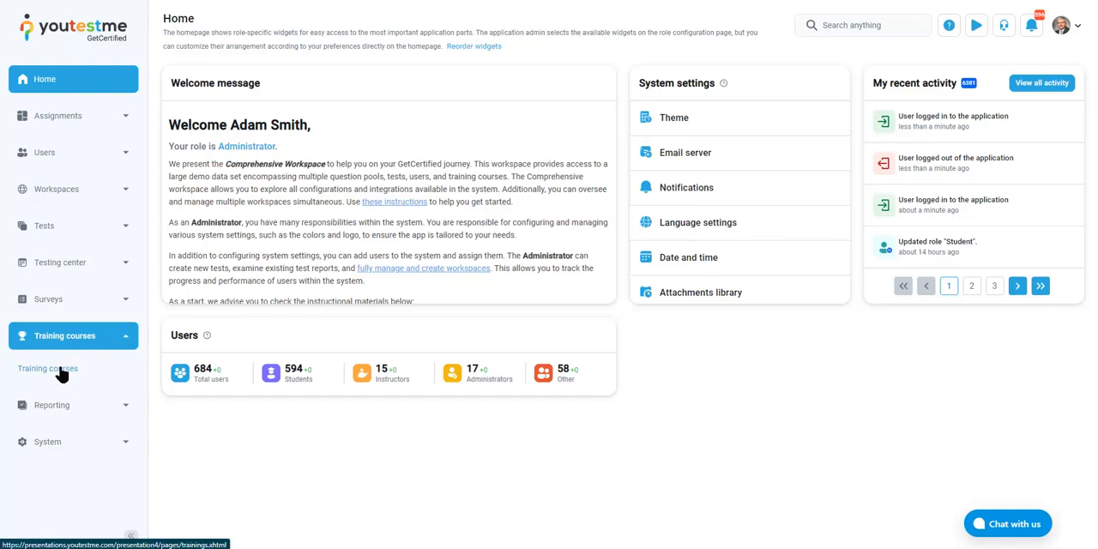
left_click(62, 378)
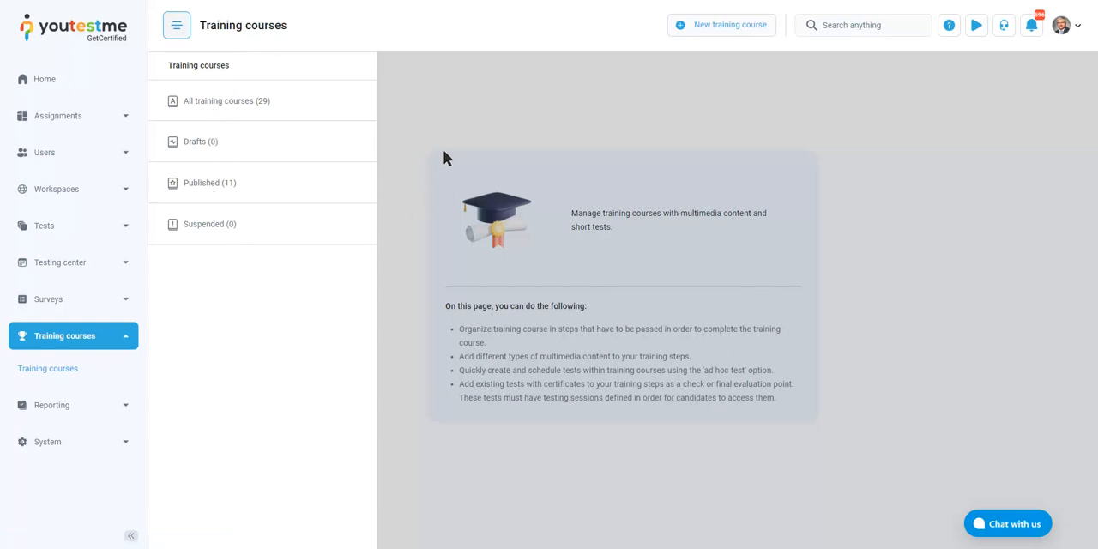
left_click(263, 108)
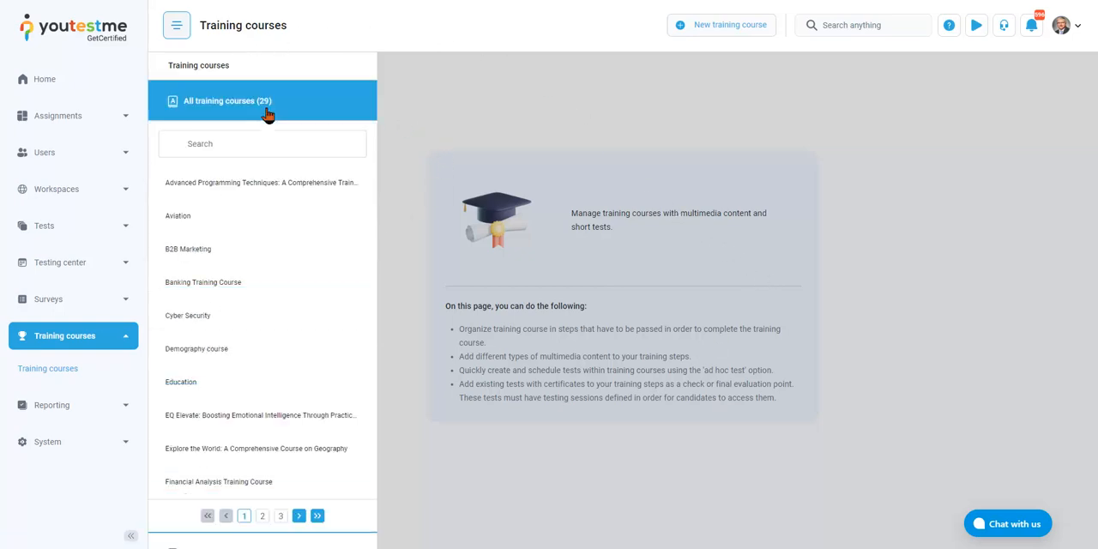
left_click(204, 282)
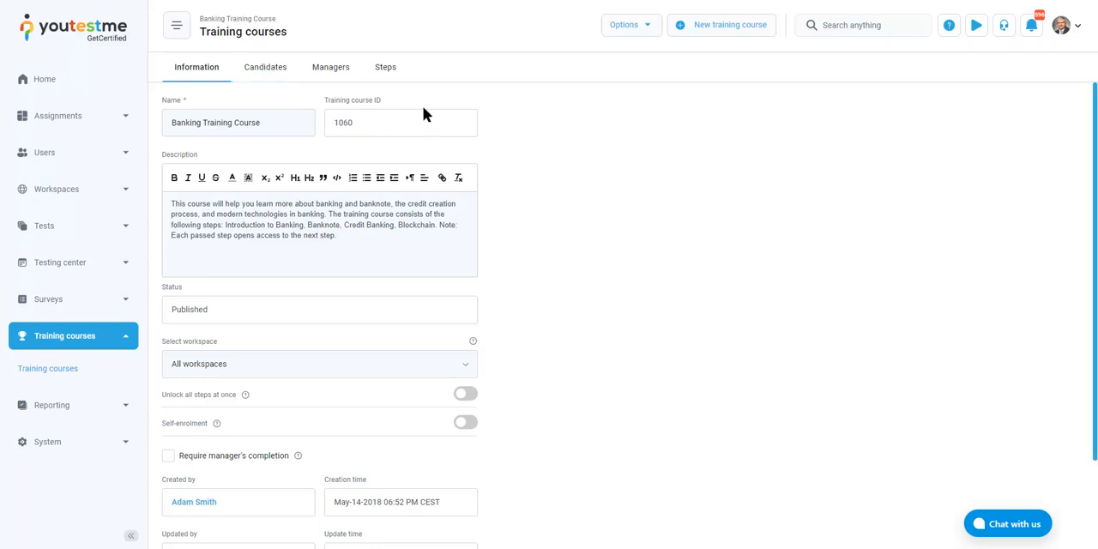
left_click(248, 75)
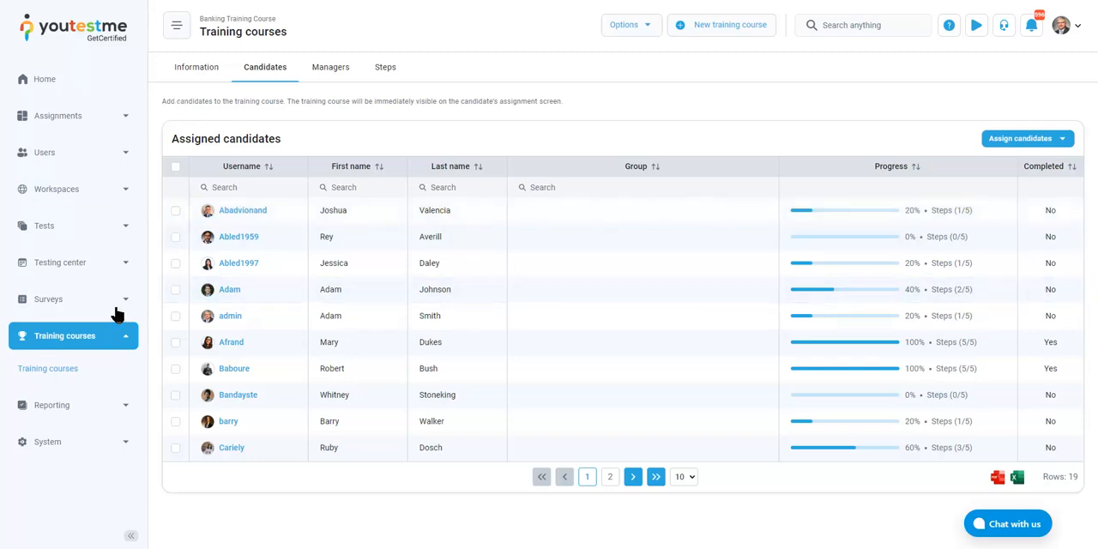
Find the Report Builder Test among the managed tests by searching for "rep", and open its summary report
left_click(128, 232)
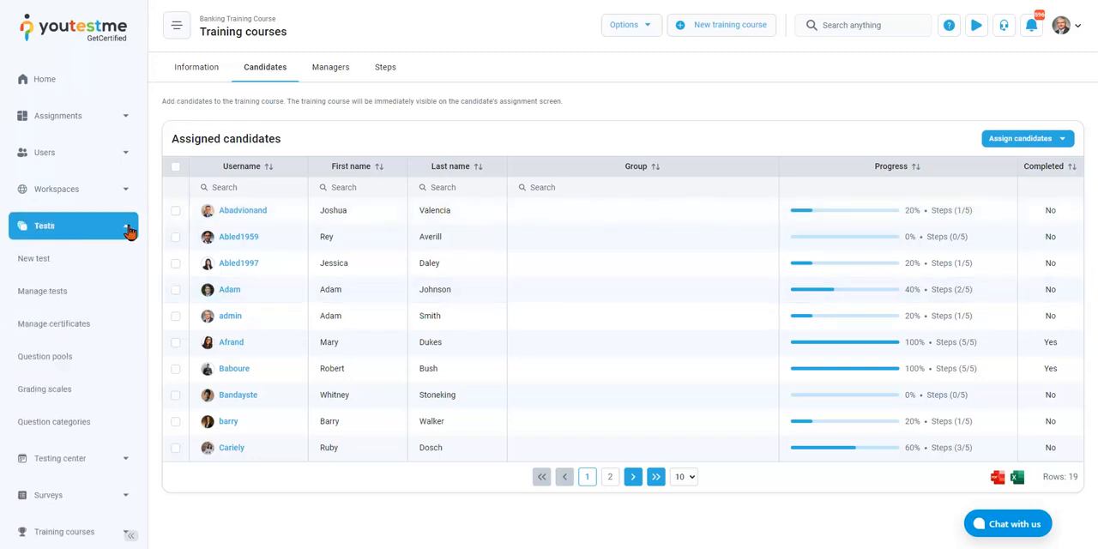
left_click(63, 291)
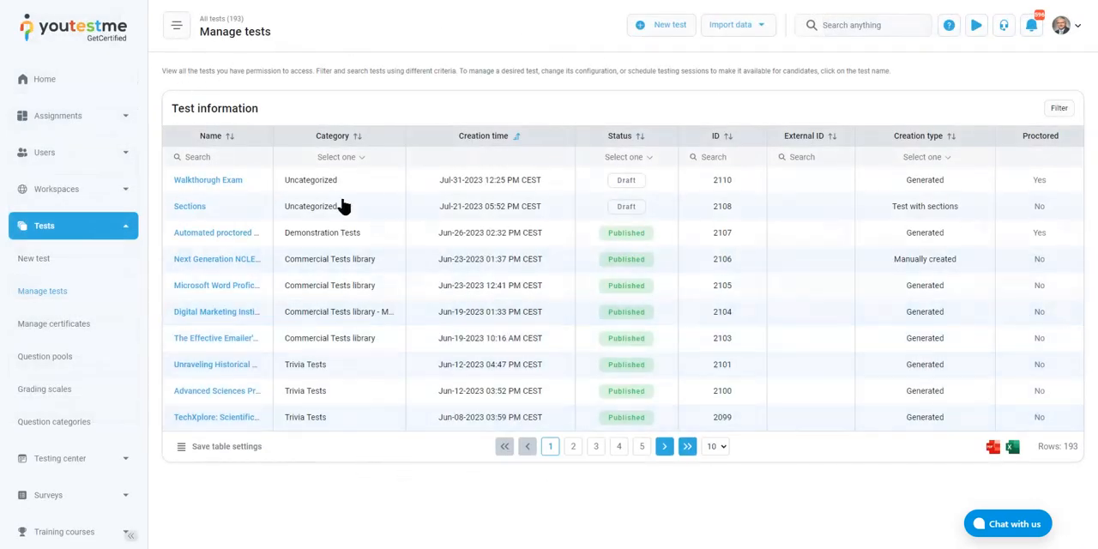
left_click(230, 157)
type("rep")
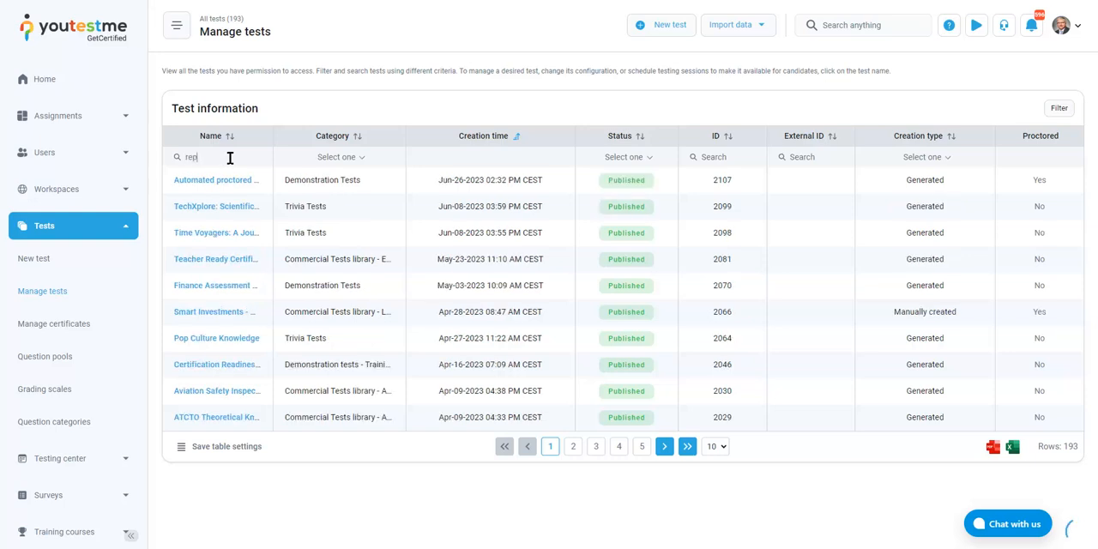
left_click(219, 180)
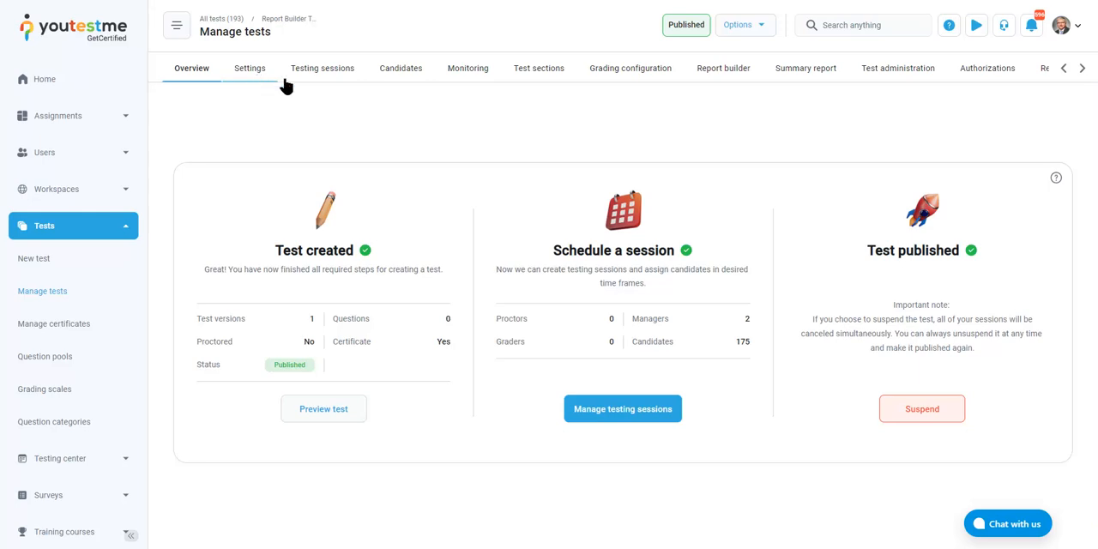
left_click(806, 74)
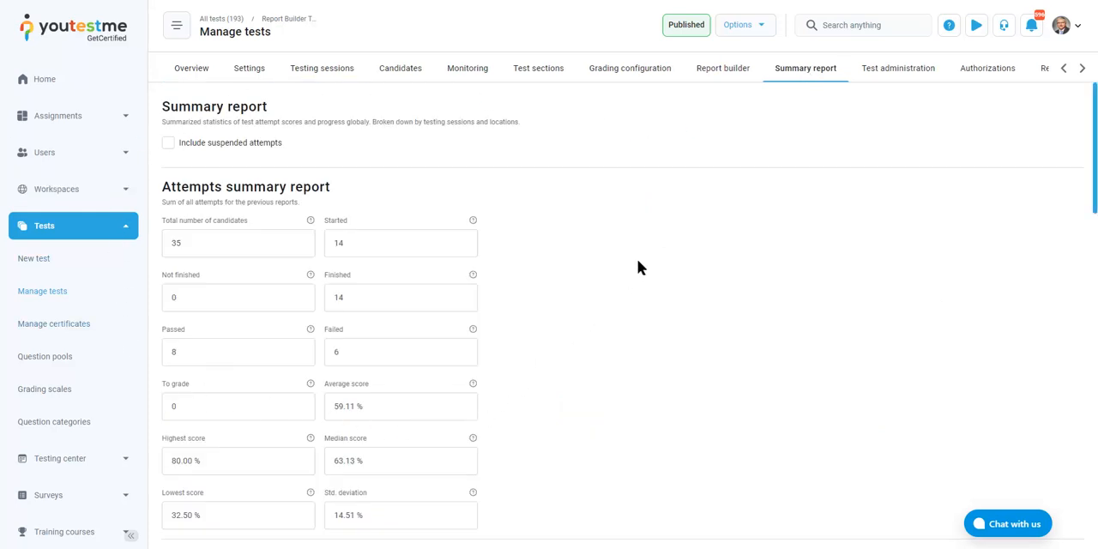
Examine the attempts summary: total, started, finished, passed and failed counts, plus the average, highest and lowest scores
double_click(173, 244)
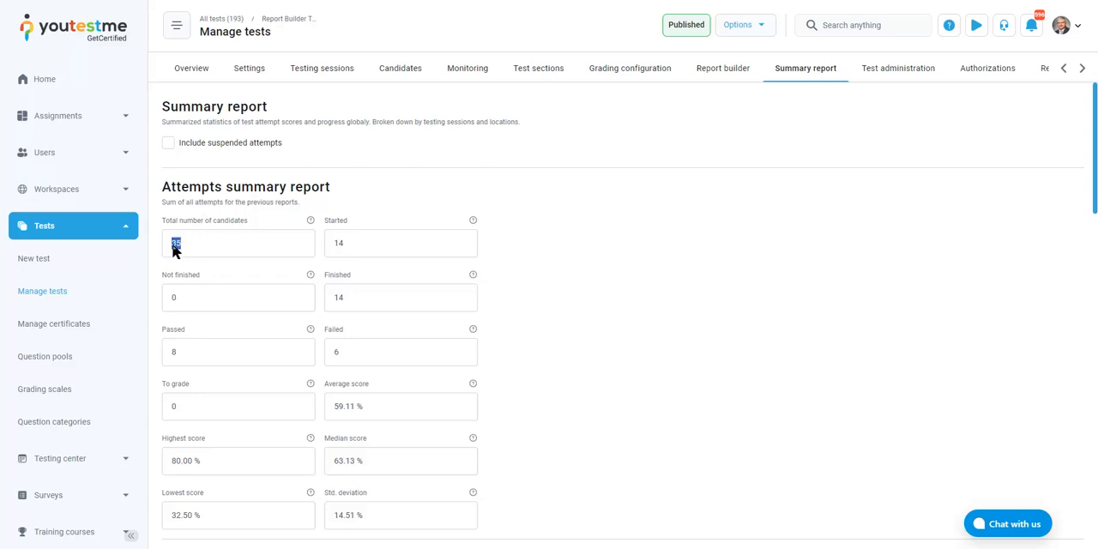
double_click(339, 242)
double_click(335, 298)
double_click(172, 352)
double_click(331, 354)
left_click(370, 347)
scroll(271, 294, "down", 1)
left_click_drag(358, 295, 319, 294)
left_click(230, 343)
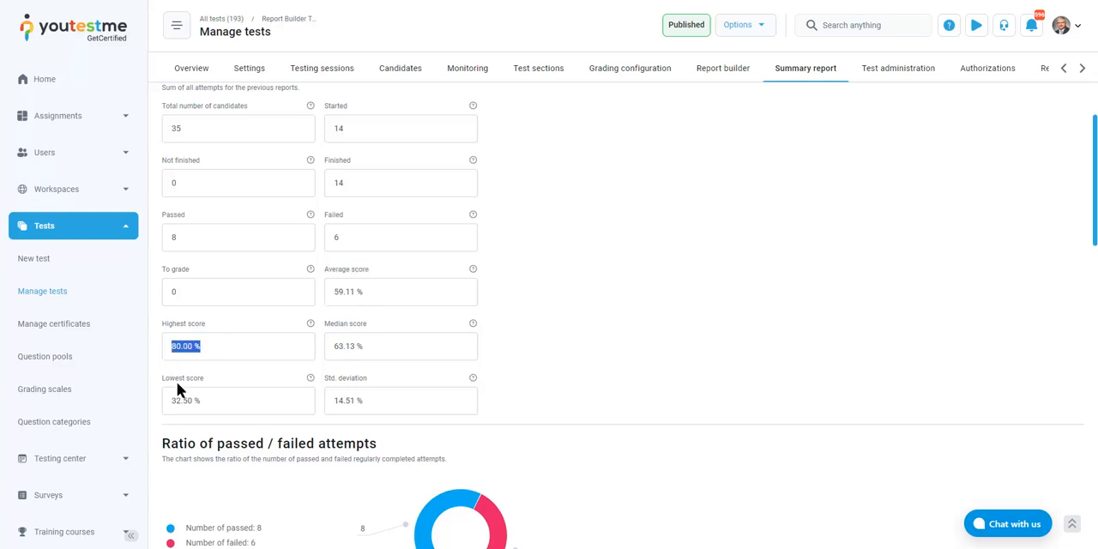
left_click_drag(206, 401, 176, 400)
left_click(503, 375)
Review the passed/failed ratio, the distribution of attempt scores, and the statistics by testing sessions and locations
scroll(586, 332, "down", 2)
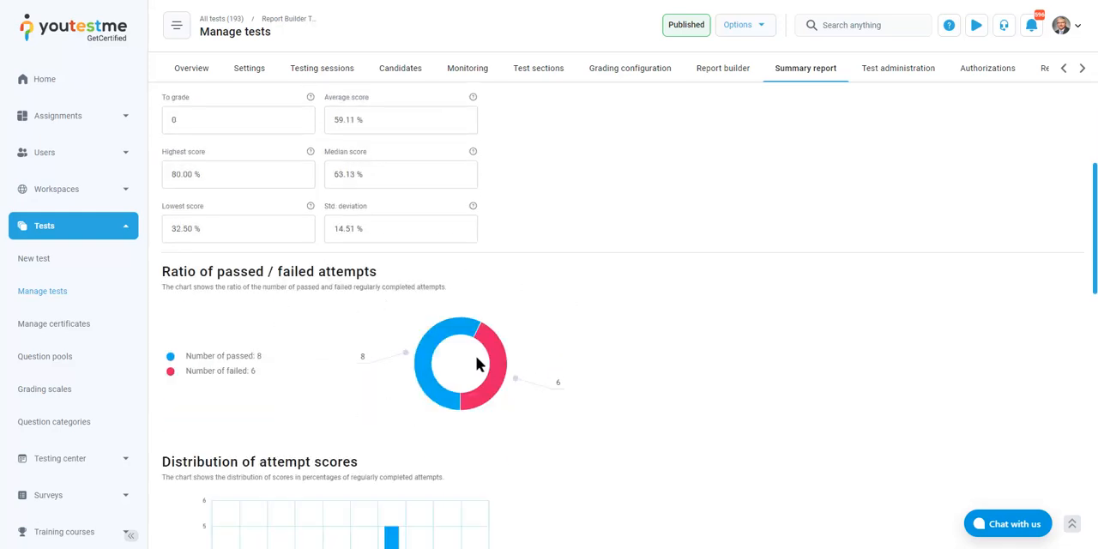
scroll(667, 324, "down", 1)
scroll(666, 319, "down", 1)
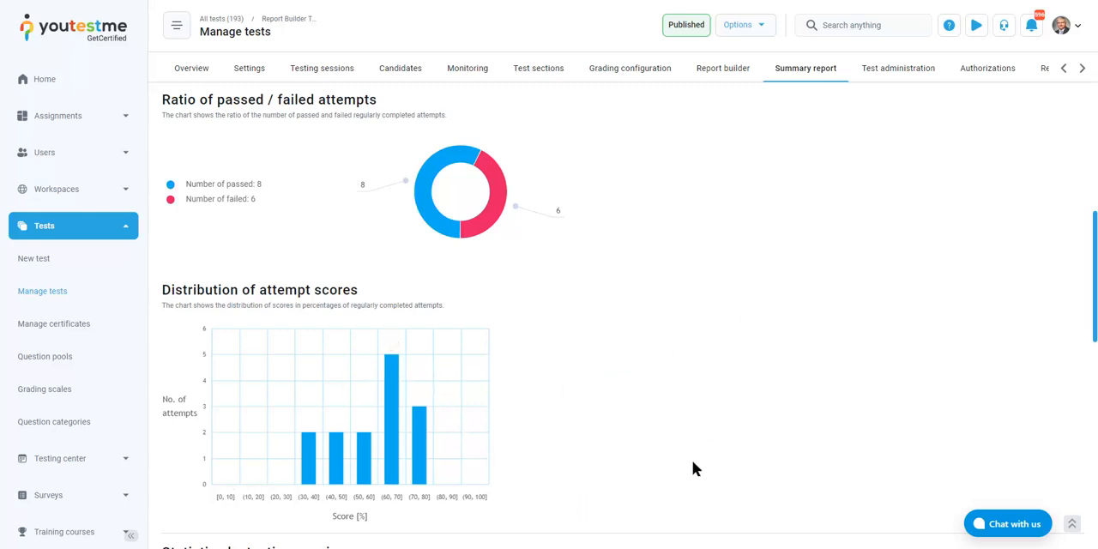
scroll(724, 386, "down", 2)
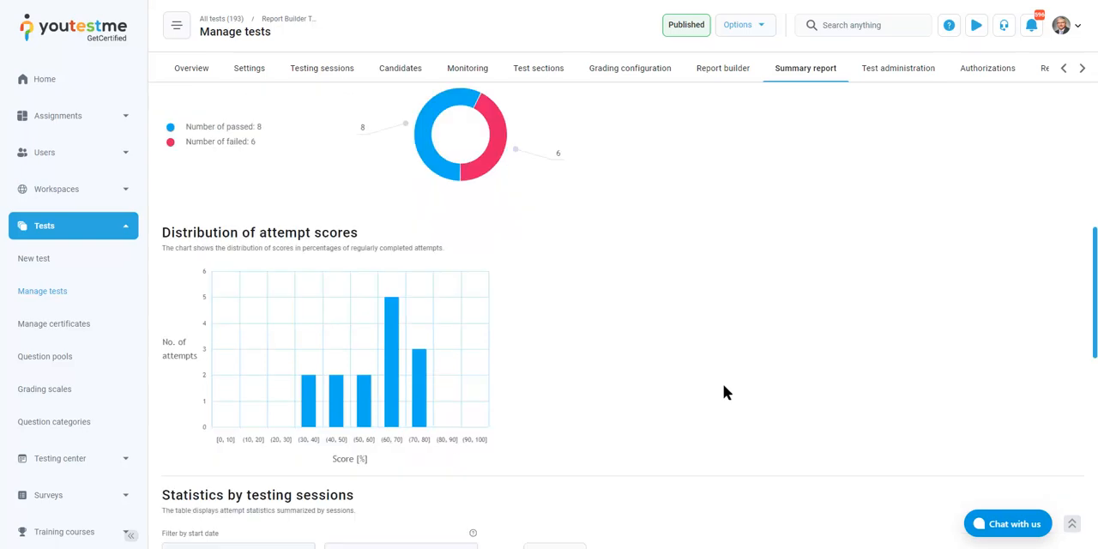
scroll(724, 382, "down", 5)
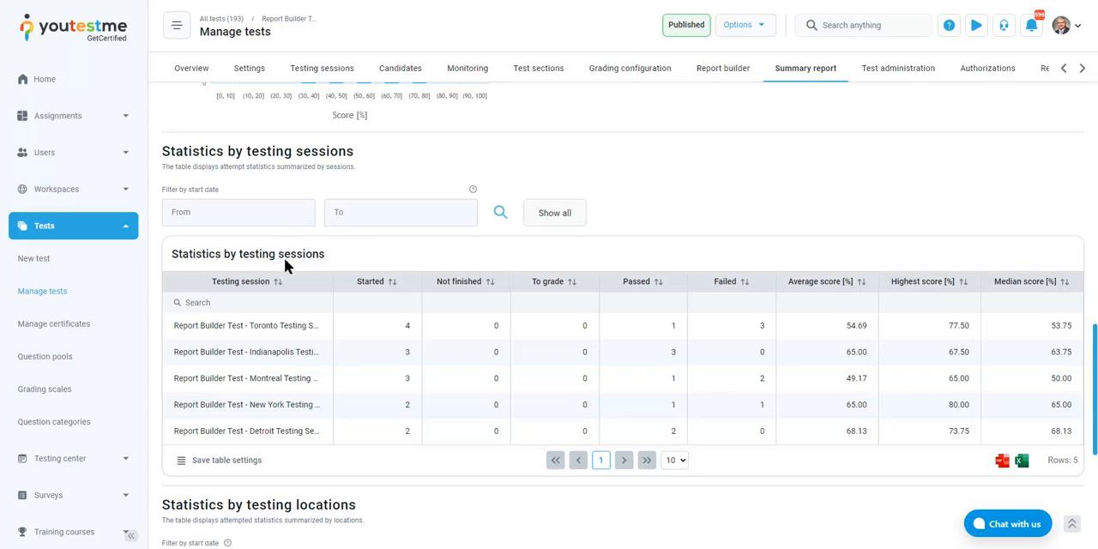
scroll(333, 280, "down", 4)
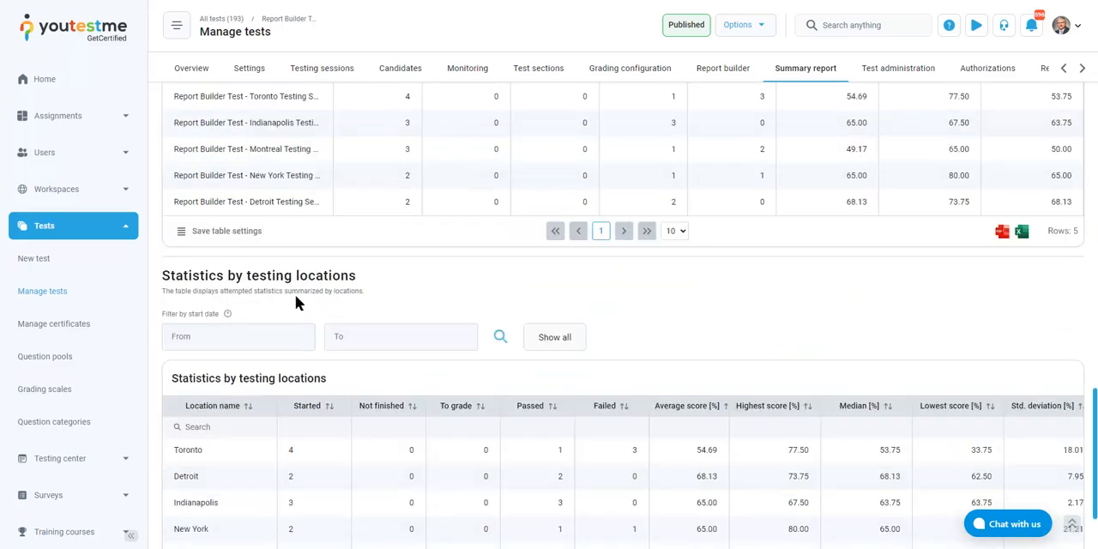
scroll(266, 314, "down", 2)
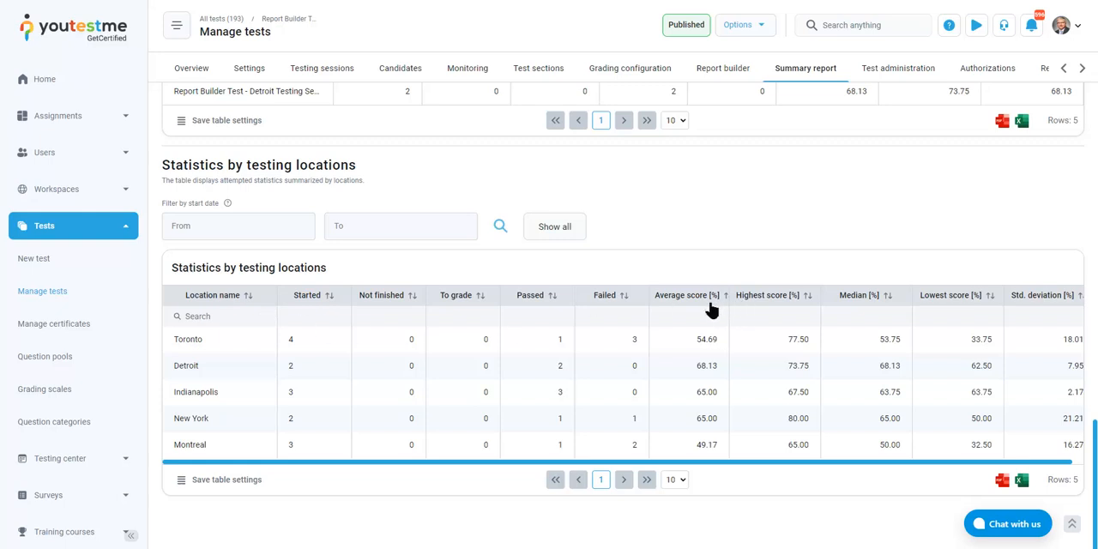
Compare the average scores of Montreal and Detroit, and sort the testing locations by average score in ascending order
double_click(196, 450)
double_click(707, 445)
double_click(707, 367)
double_click(180, 366)
left_click(640, 344)
left_click(699, 302)
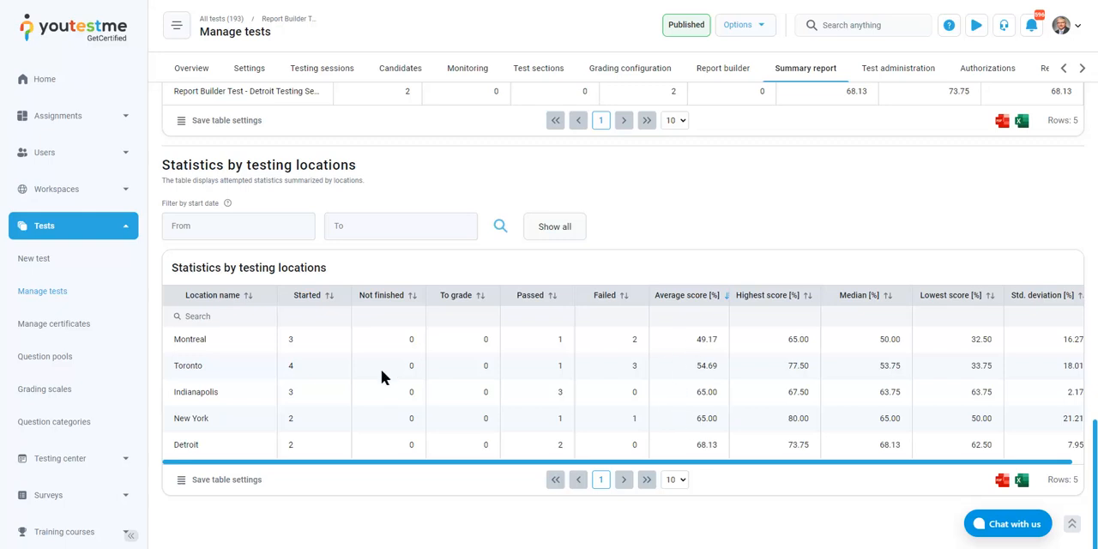
Examine the sorted testing locations to identify those with the lowest and highest average scores
double_click(706, 339)
left_click(704, 445)
double_click(703, 445)
left_click(684, 333)
double_click(163, 345)
double_click(204, 450)
left_click(208, 453)
left_click_drag(208, 447, 173, 448)
left_click_drag(210, 445, 159, 442)
left_click(209, 445)
Look at the From and To date pickers of the location statistics' start date filter without choosing dates
left_click(267, 225)
left_click(346, 226)
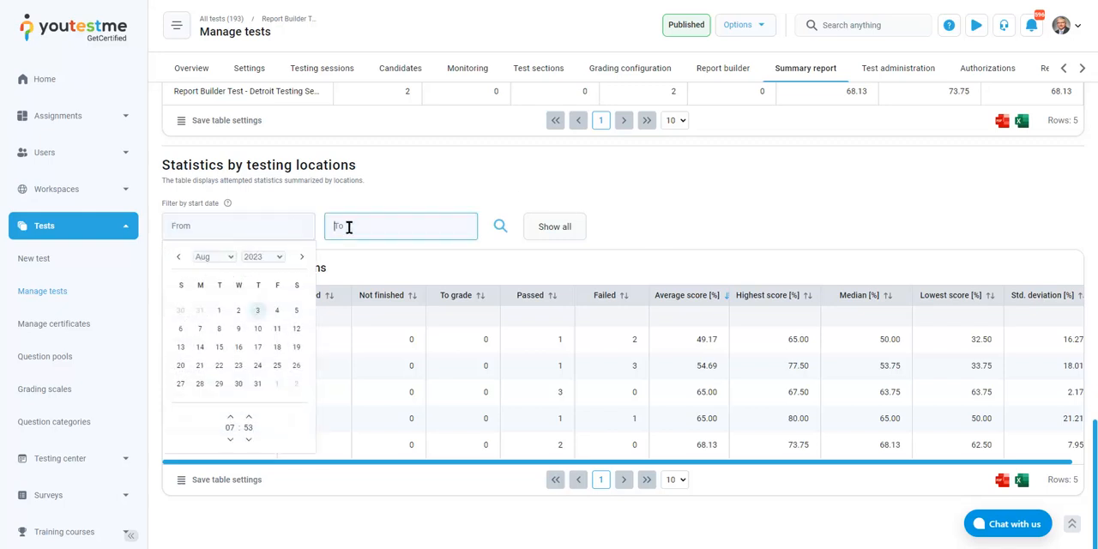
left_click(270, 223)
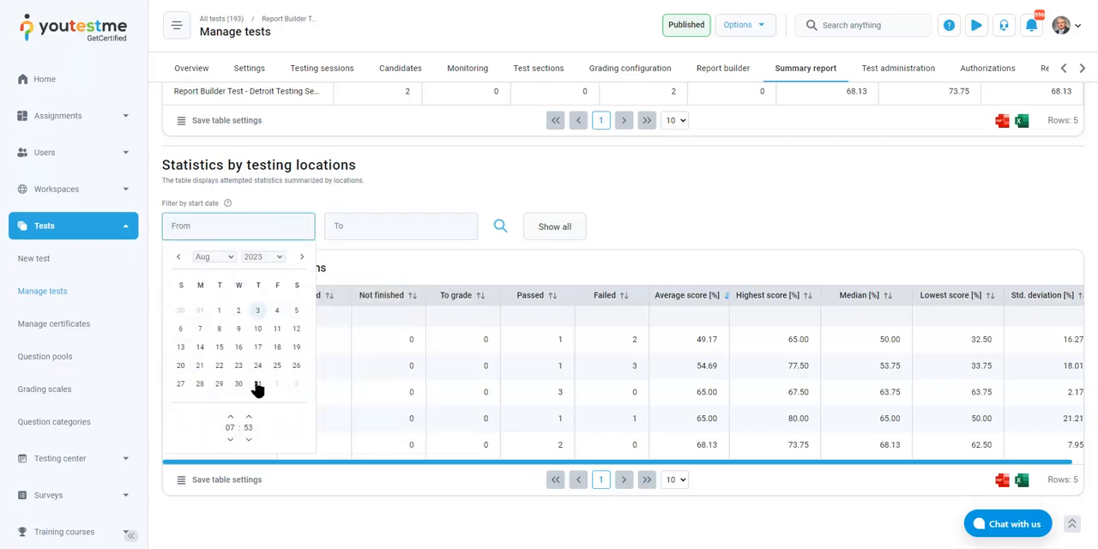
left_click(361, 225)
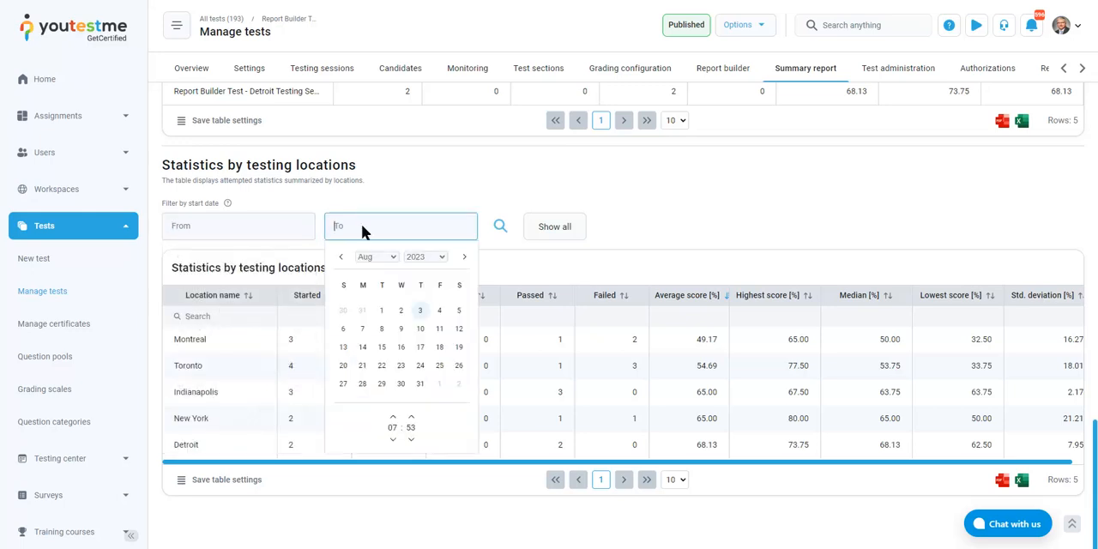
left_click(703, 230)
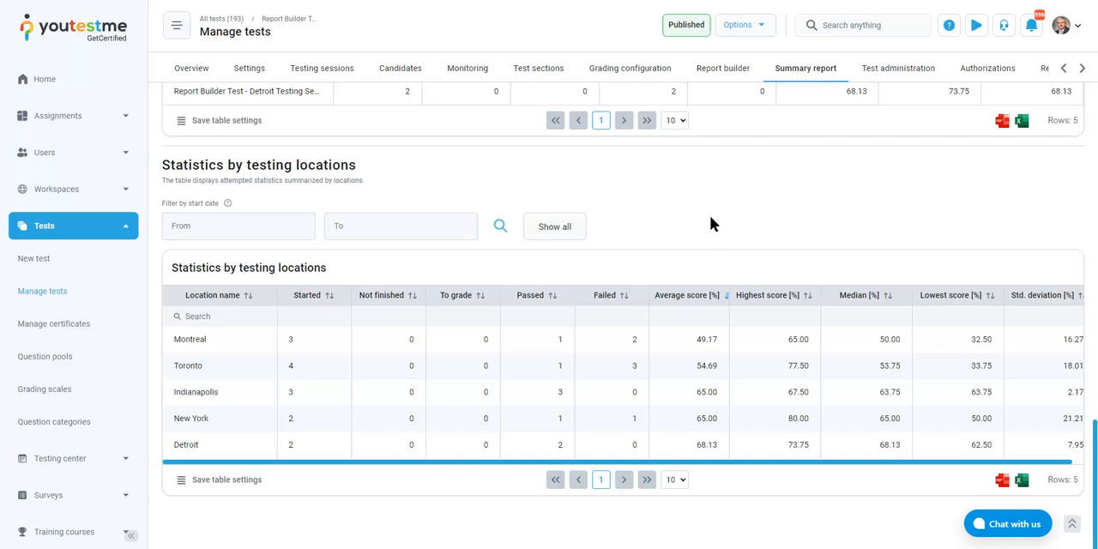
Open the test's list of all candidates and sort it by score from highest to lowest
scroll(712, 223, "up", 1)
scroll(712, 226, "down", 1)
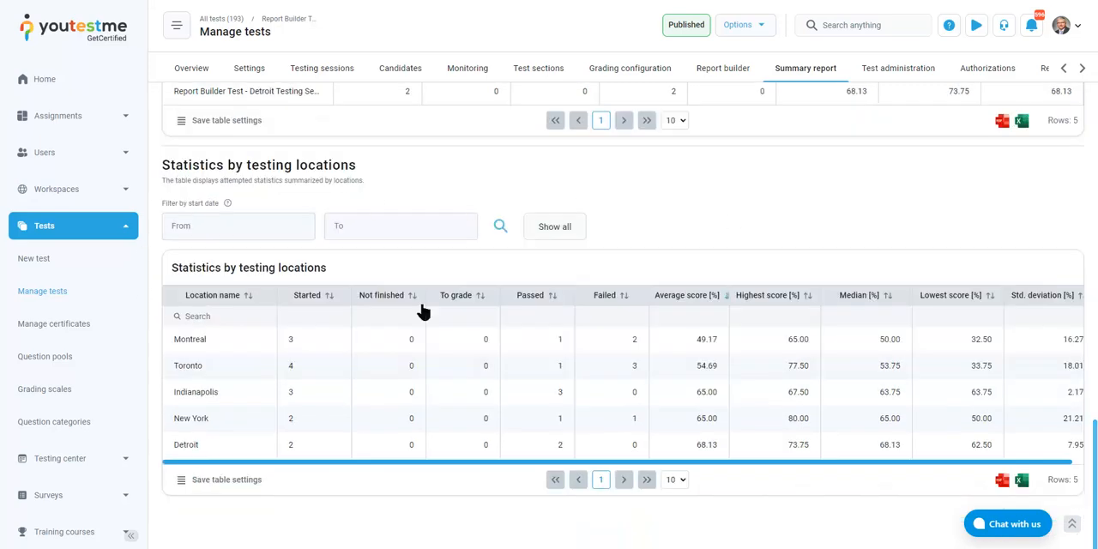
scroll(757, 187, "up", 12)
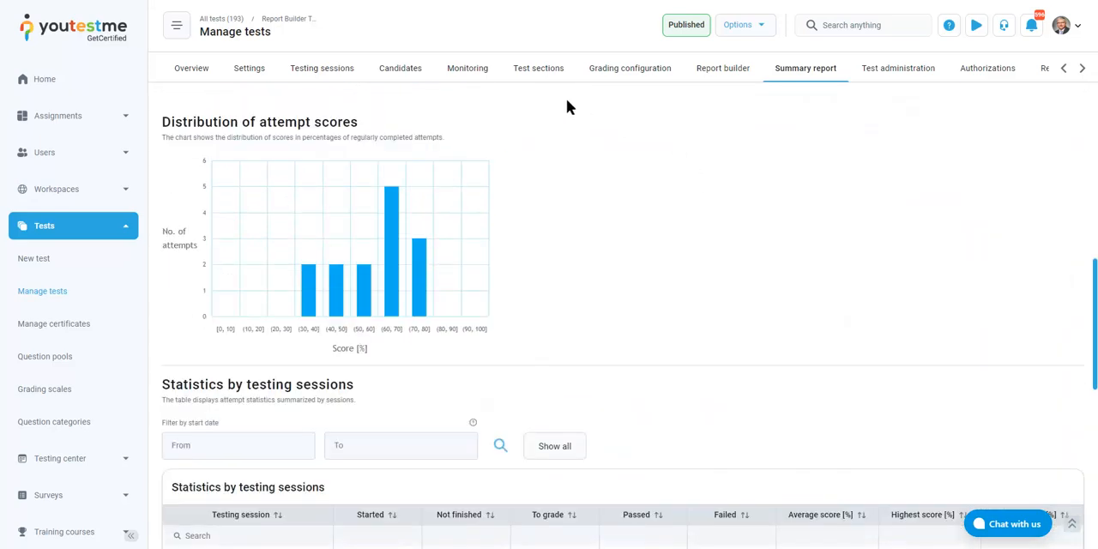
scroll(554, 110, "up", 3)
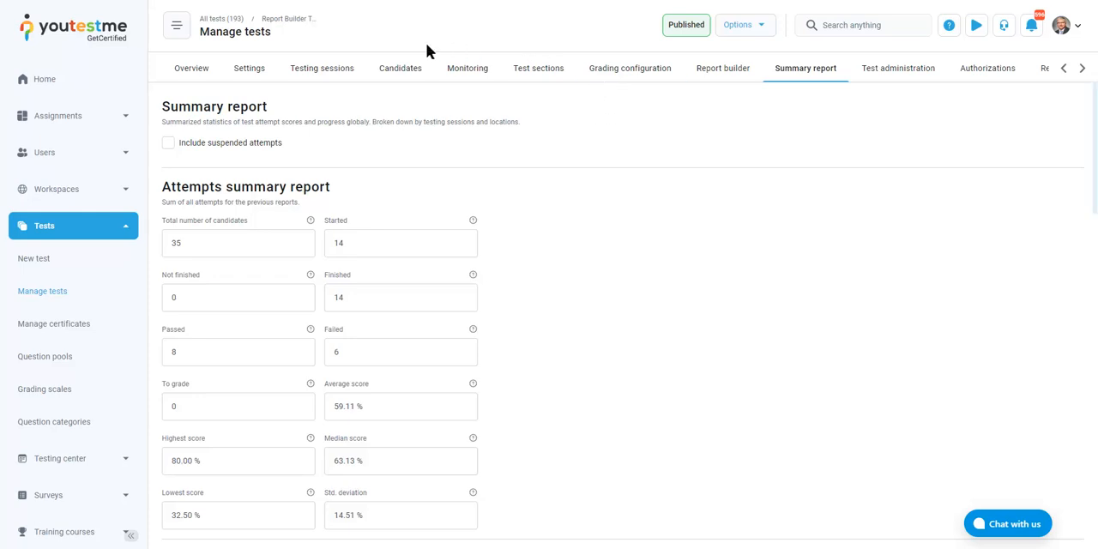
left_click(393, 73)
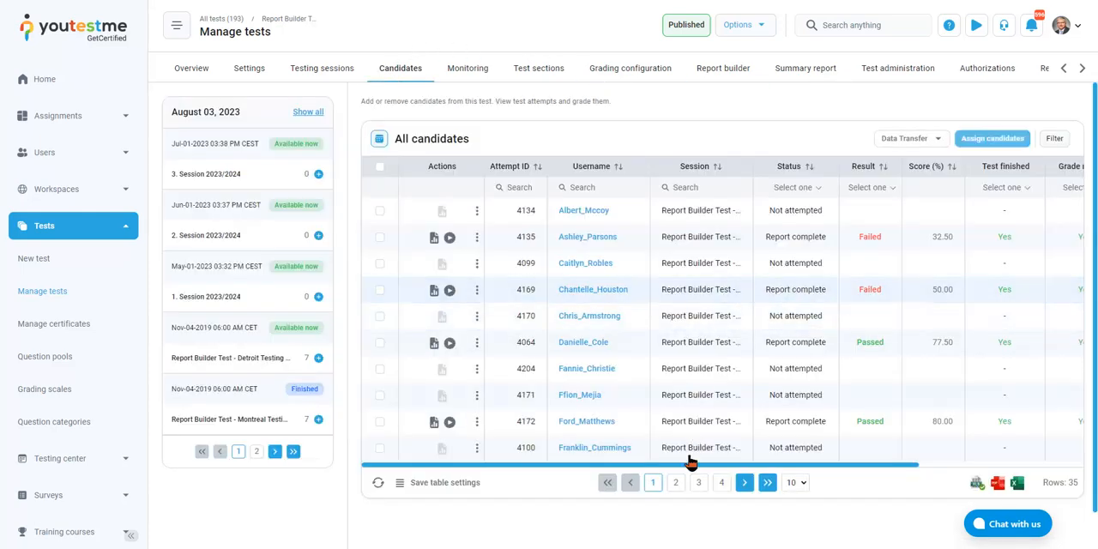
left_click_drag(686, 463, 596, 455)
left_click(936, 172)
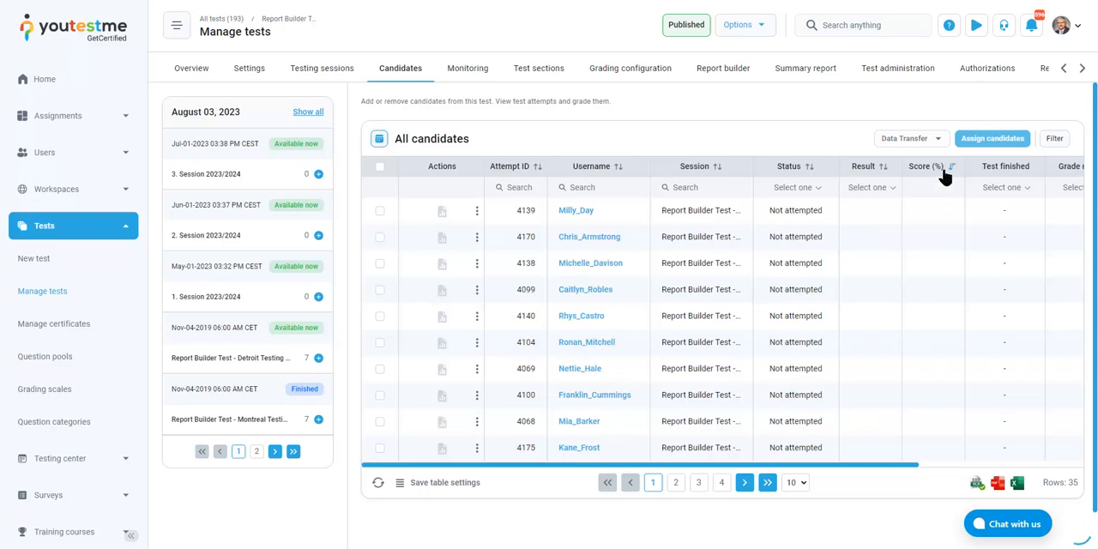
left_click(944, 172)
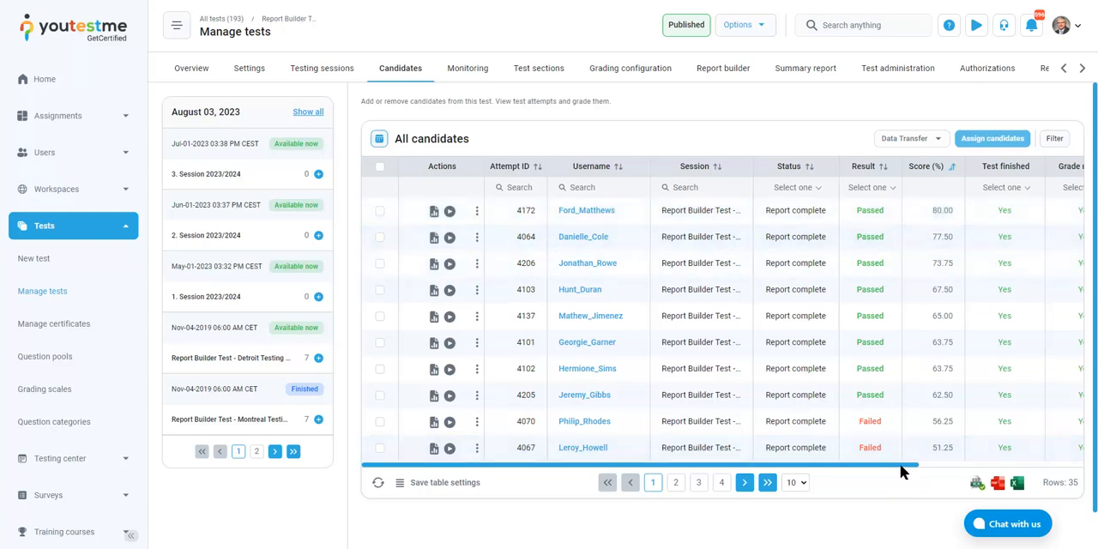
Open the personal report of the candidate with the highest score and review its summary and achieved certificate
left_click_drag(900, 464, 811, 466)
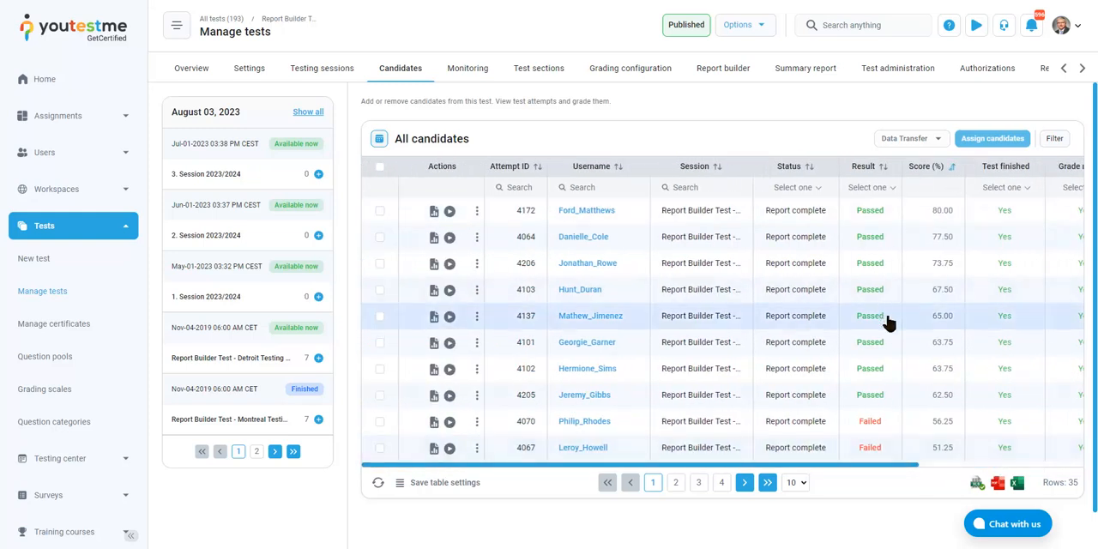
left_click(435, 212)
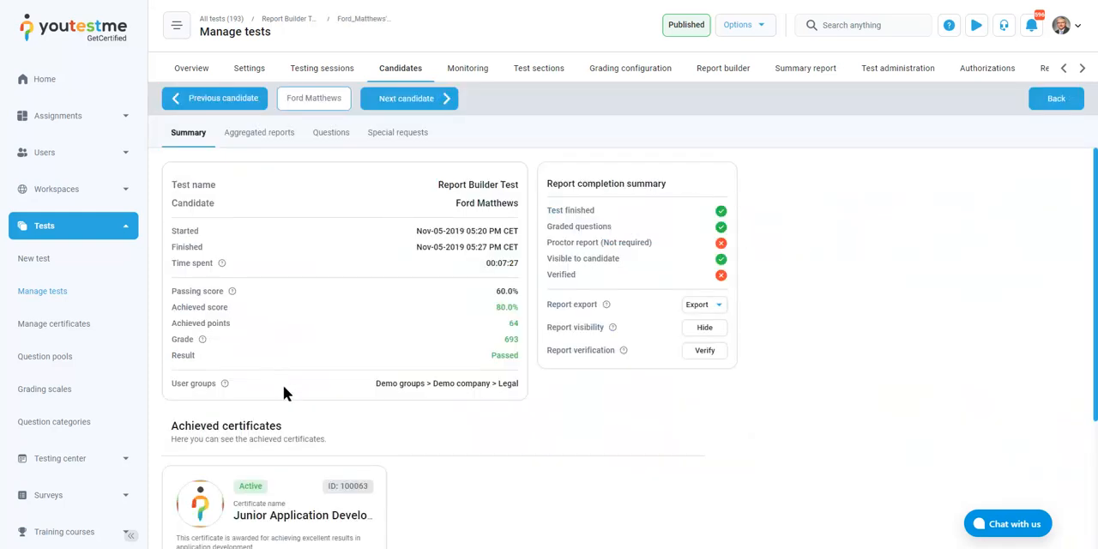
scroll(477, 283, "down", 3)
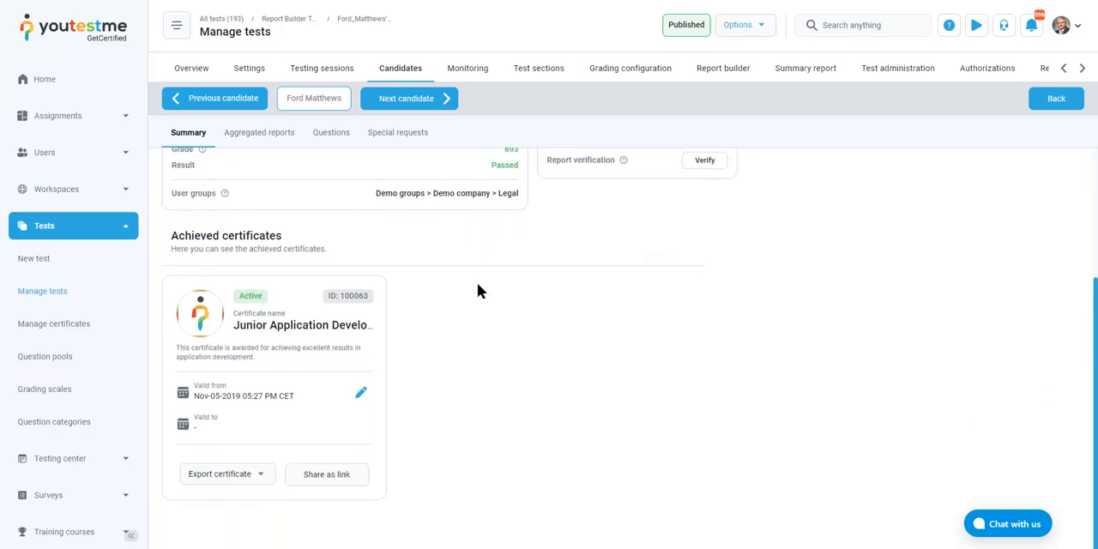
Review the test dates, time spent and achieved score in the candidate's report summary
scroll(475, 284, "up", 3)
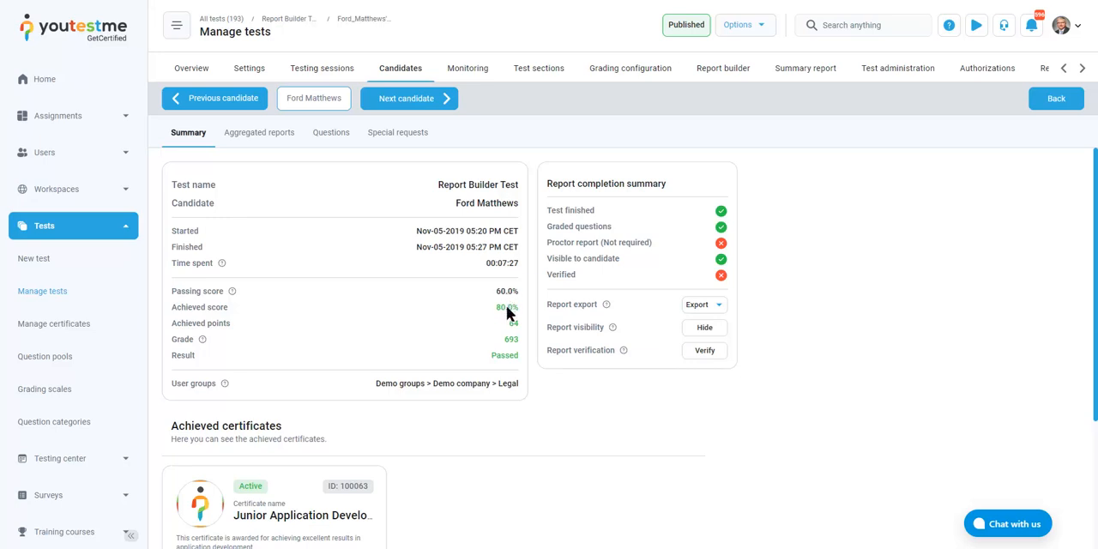
left_click_drag(488, 267, 516, 264)
double_click(436, 233)
left_click(443, 248)
Examine the candidate's aggregated reports, comparing the passing mark and score of each test section
left_click(285, 138)
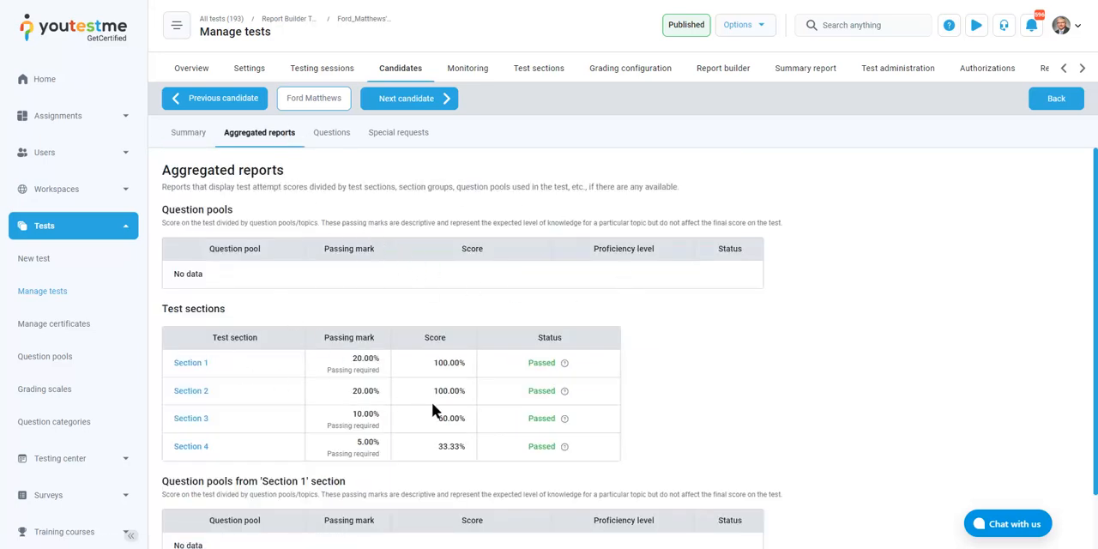
left_click_drag(357, 355, 368, 363)
left_click(370, 395)
left_click_drag(436, 362, 452, 364)
left_click(458, 363)
scroll(458, 395, "down", 1)
scroll(456, 391, "up", 1)
left_click_drag(439, 419, 465, 451)
Examine the candidate's individual questions for Section 1, including their type, status and score
left_click(331, 134)
scroll(735, 319, "down", 2)
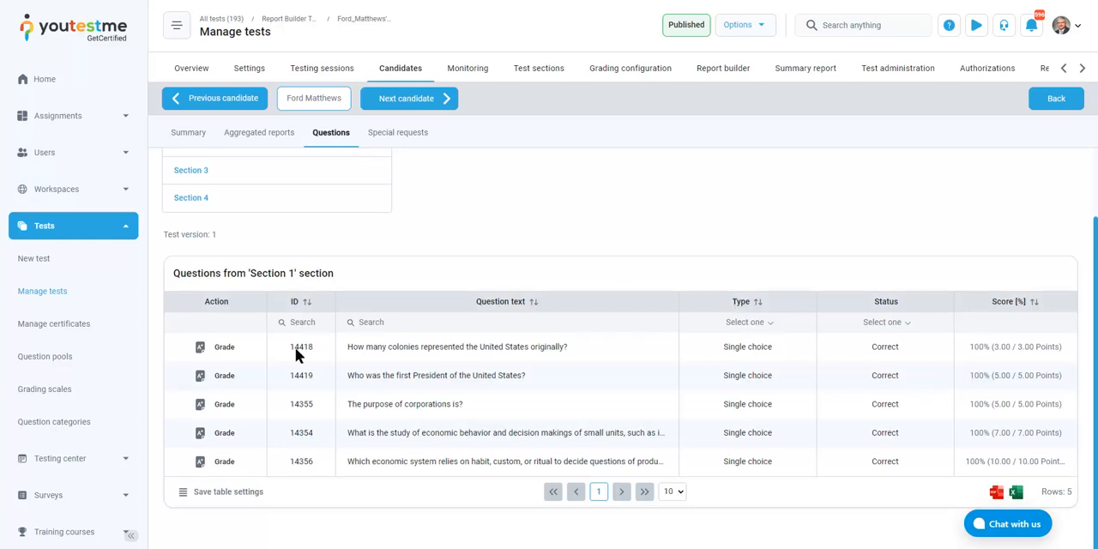
scroll(342, 283, "up", 2)
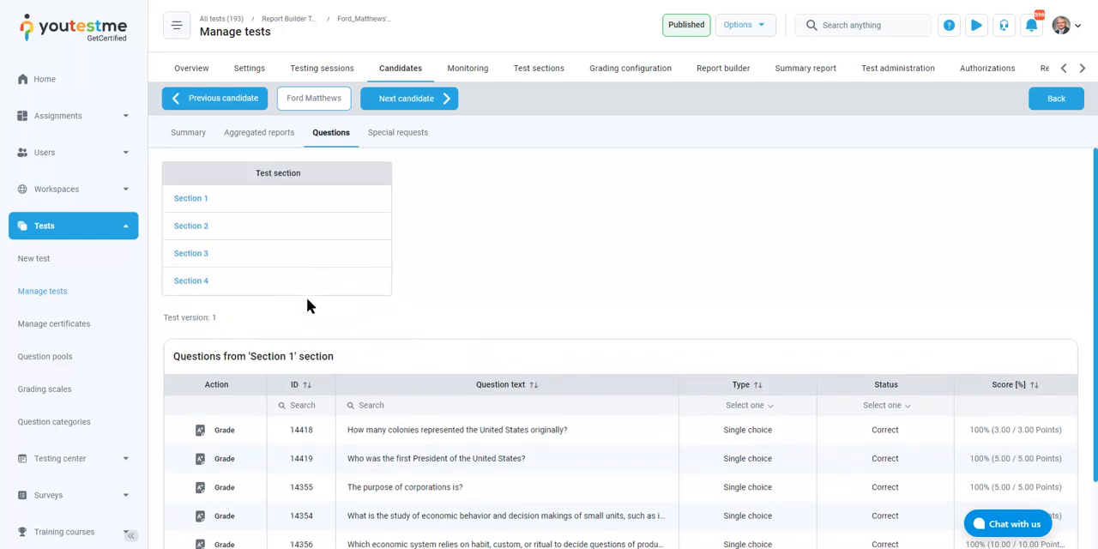
scroll(889, 431, "down", 2)
scroll(525, 355, "down", 2)
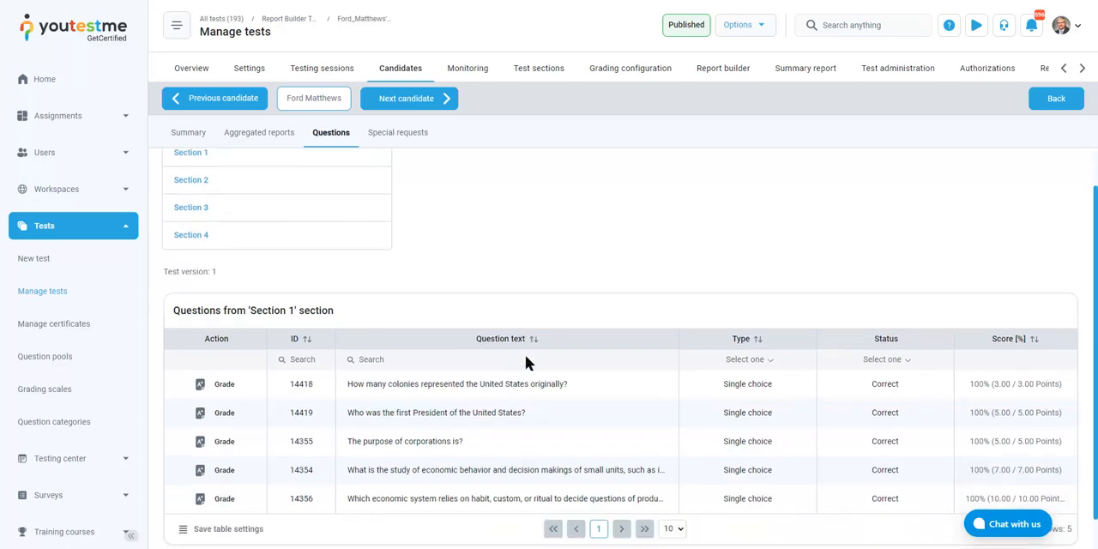
scroll(600, 297, "up", 2)
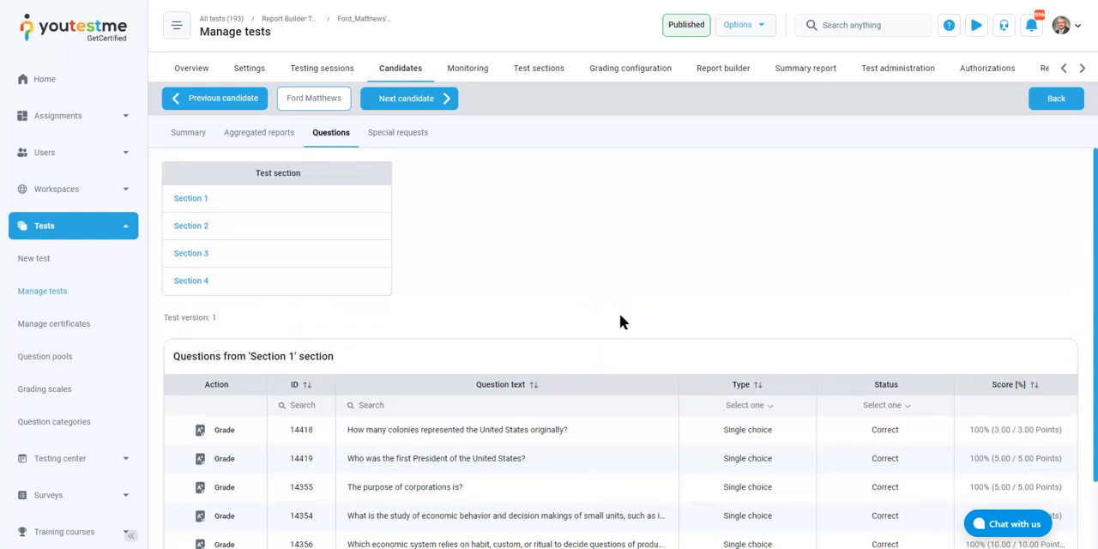
scroll(619, 320, "down", 2)
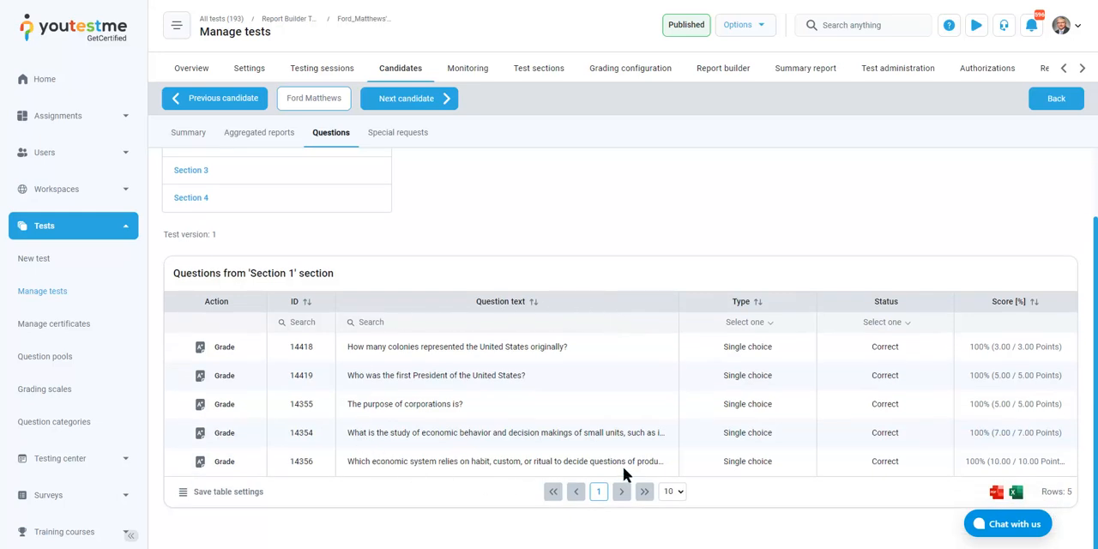
scroll(686, 294, "up", 2)
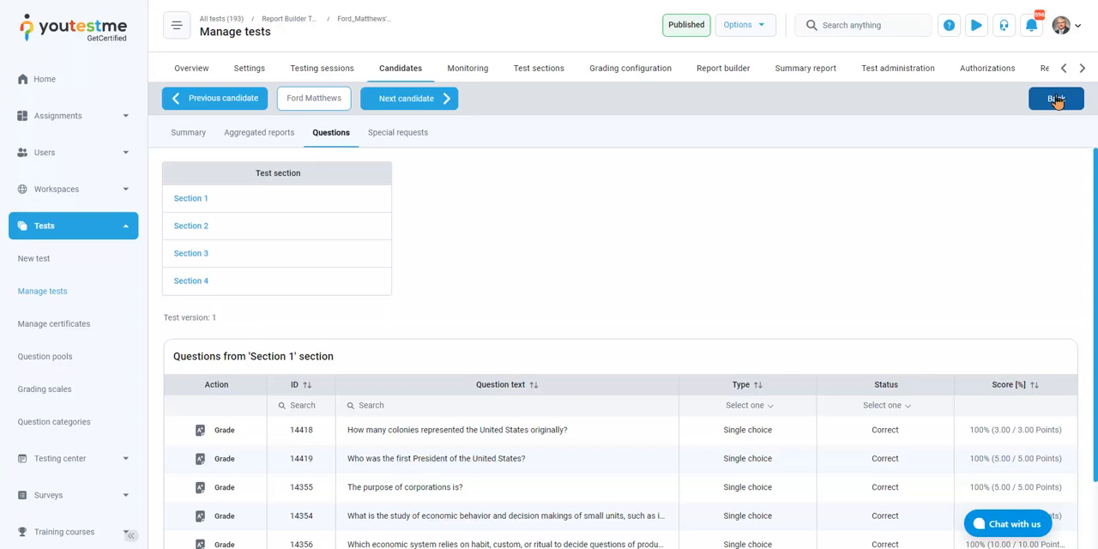
Open the test's report builder and look through the available report columns, advanced search and test section groups
left_click(740, 73)
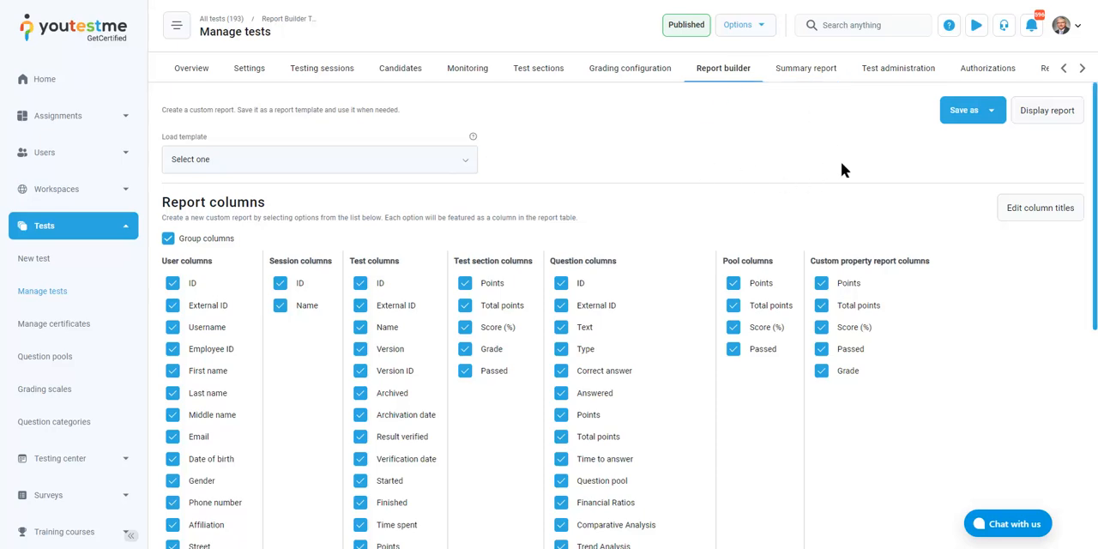
scroll(836, 176, "down", 5)
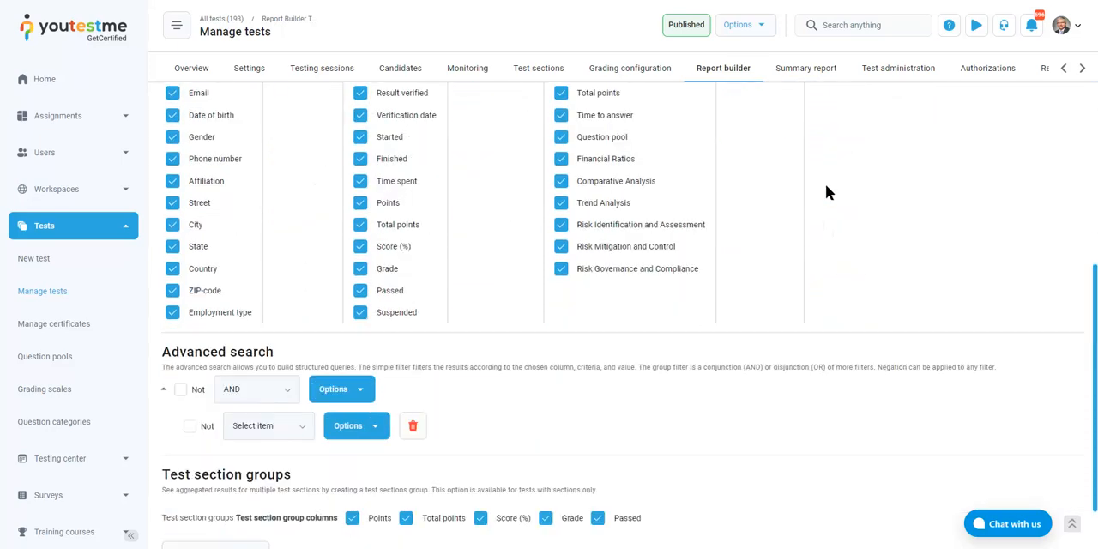
scroll(812, 199, "up", 5)
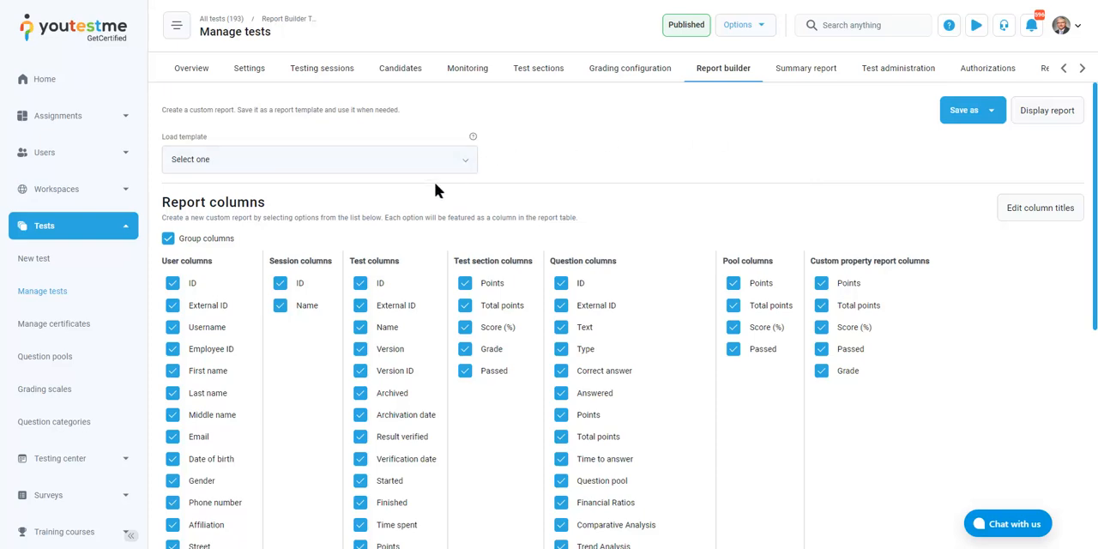
scroll(433, 188, "down", 2)
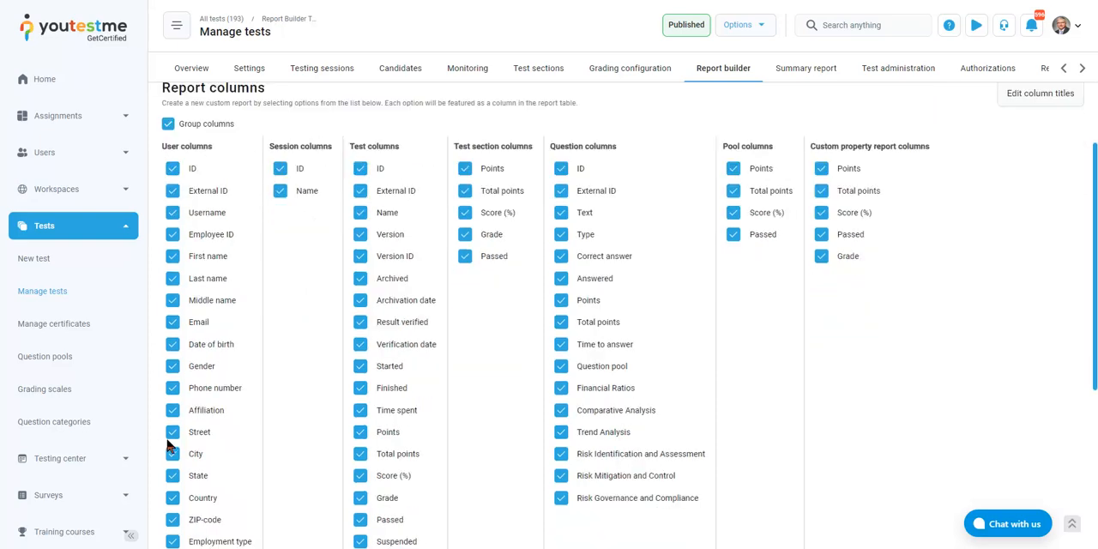
scroll(525, 409, "down", 1)
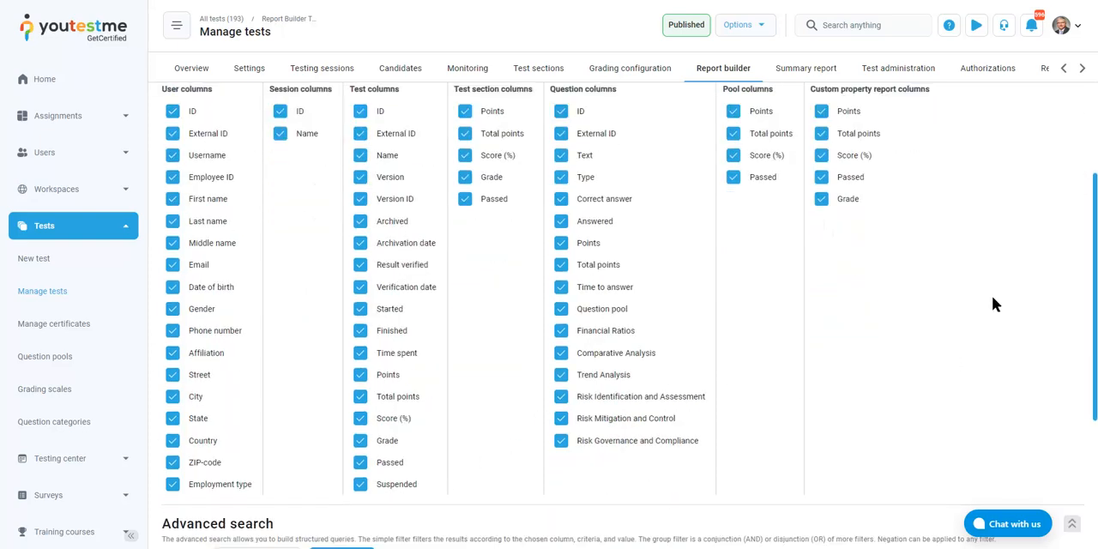
scroll(992, 303, "up", 3)
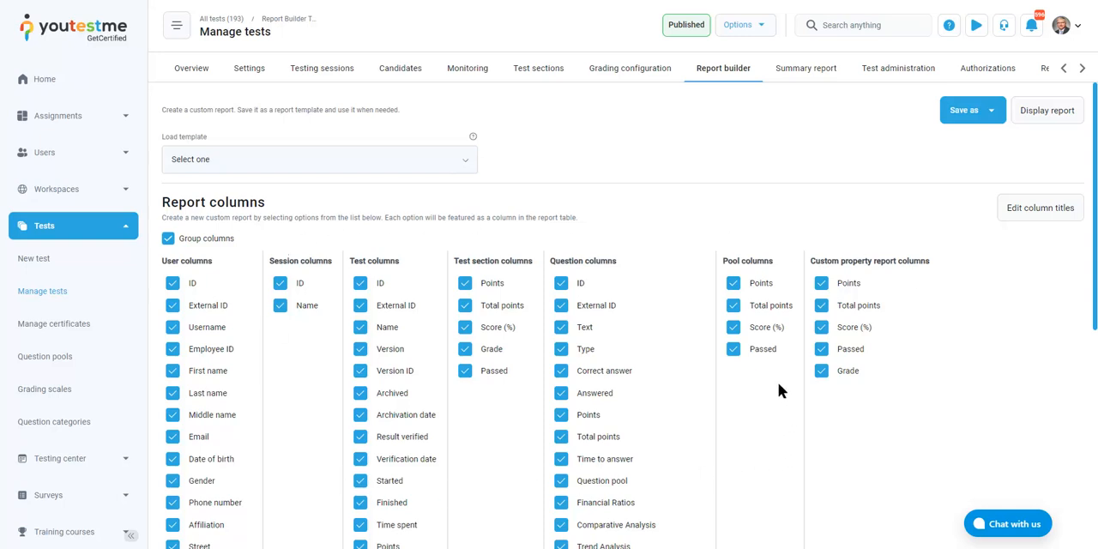
scroll(779, 376, "down", 2)
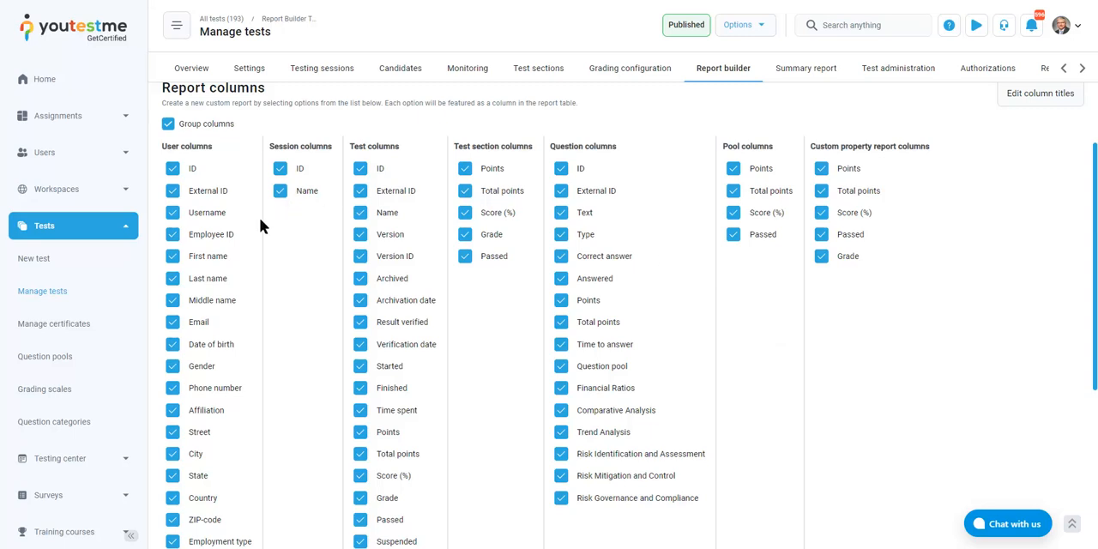
scroll(503, 378, "up", 2)
Load the Pass/Fail Status report template, check its selected columns and display the report
left_click(409, 165)
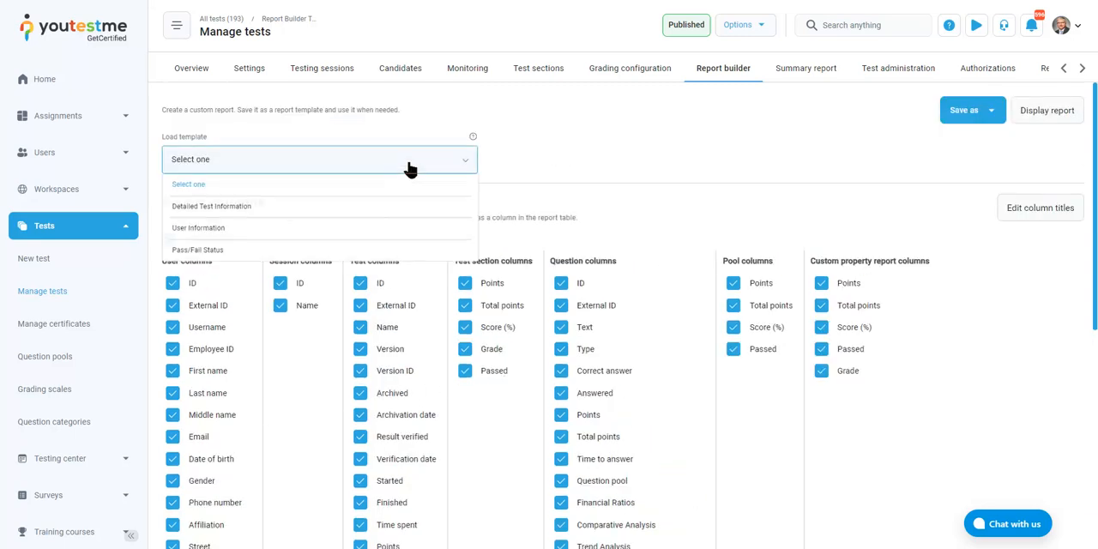
left_click(222, 252)
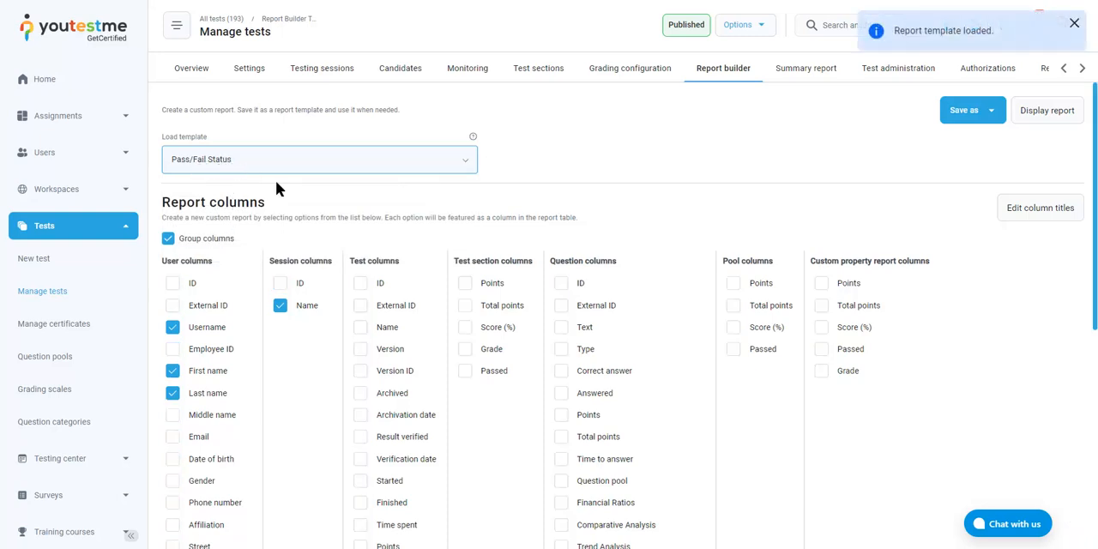
scroll(676, 439, "down", 2)
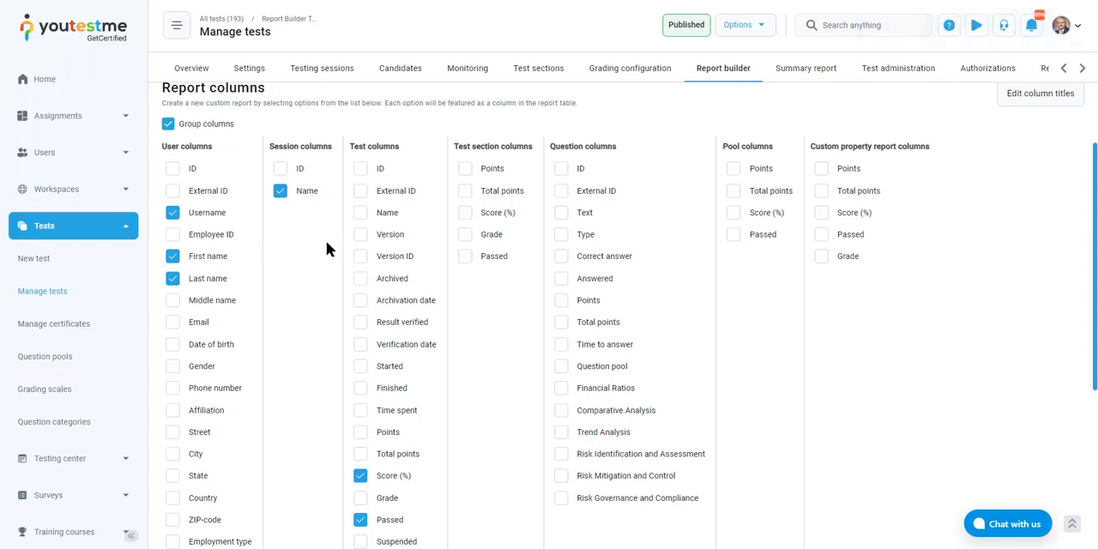
scroll(326, 249, "down", 1)
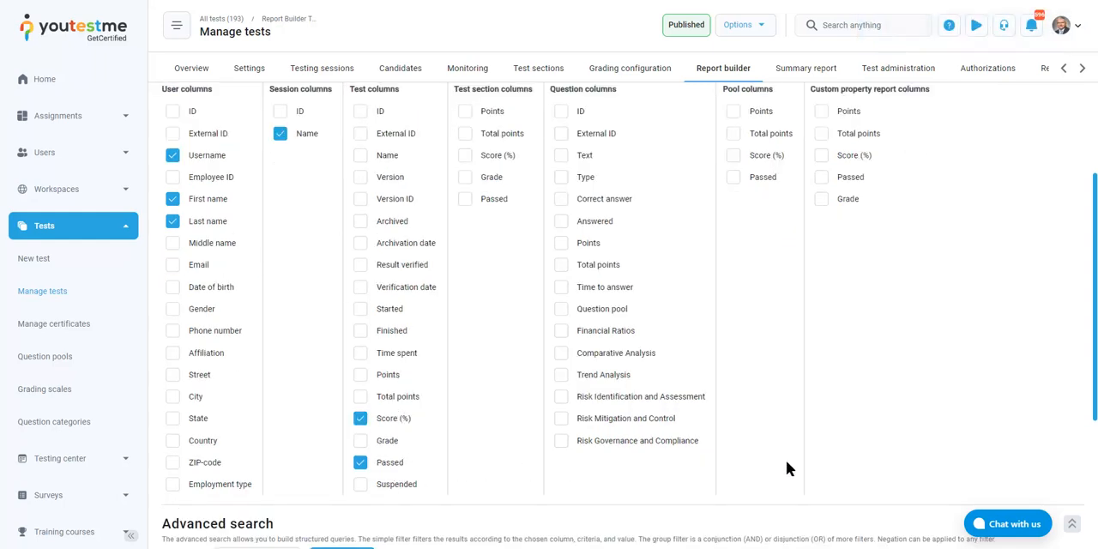
scroll(893, 421, "up", 3)
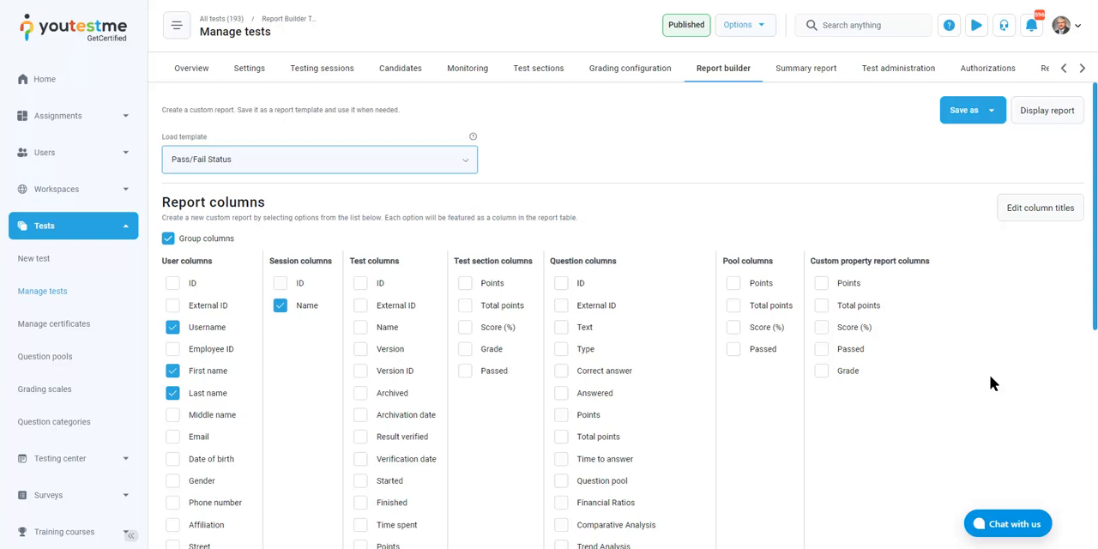
left_click(1041, 112)
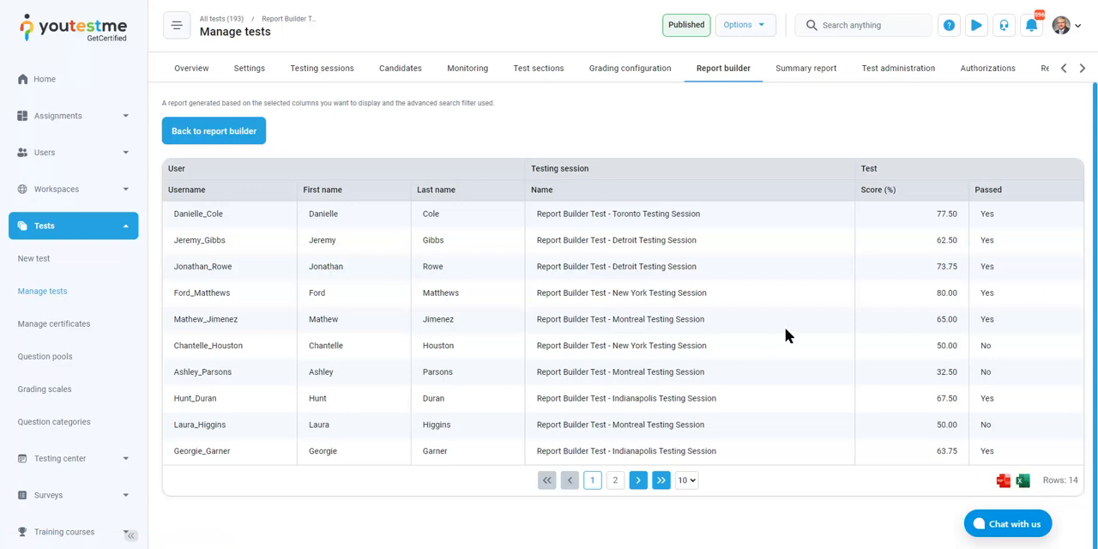
Return to the report builder and set an advanced search condition of Passed equal No
left_click(216, 137)
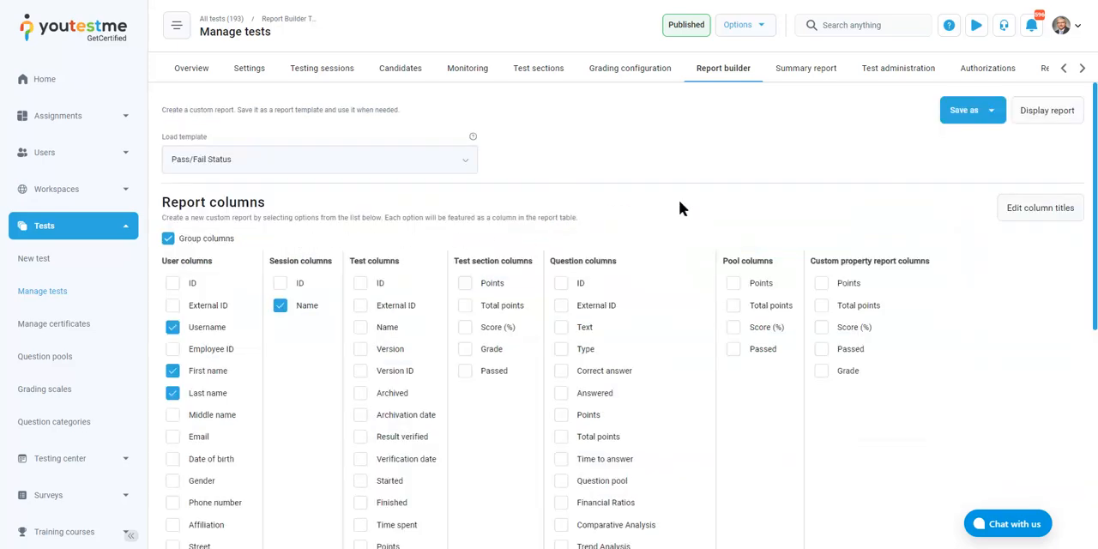
scroll(680, 202, "down", 5)
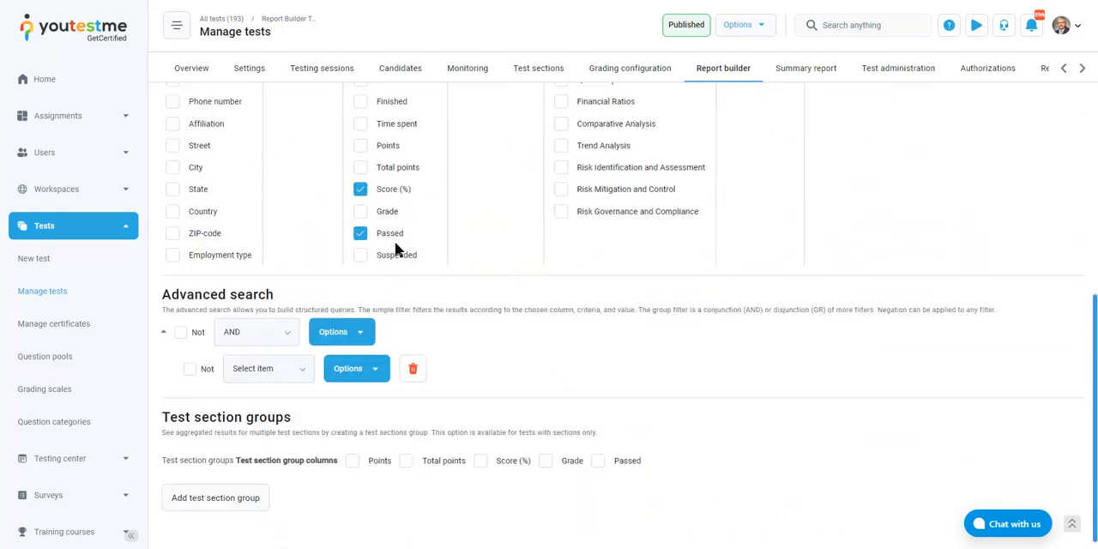
scroll(396, 250, "down", 1)
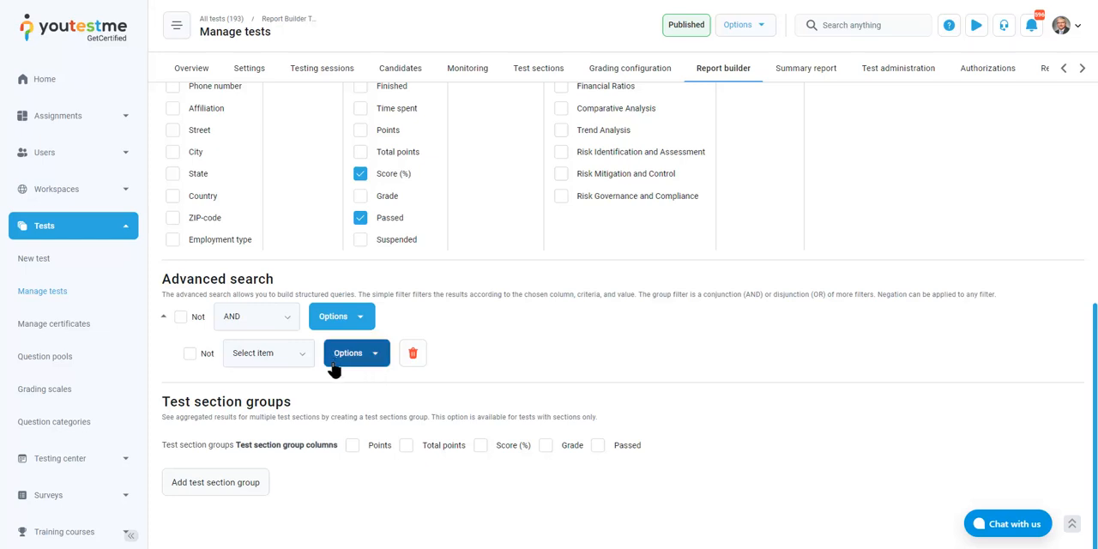
left_click(301, 359)
scroll(287, 421, "down", 10)
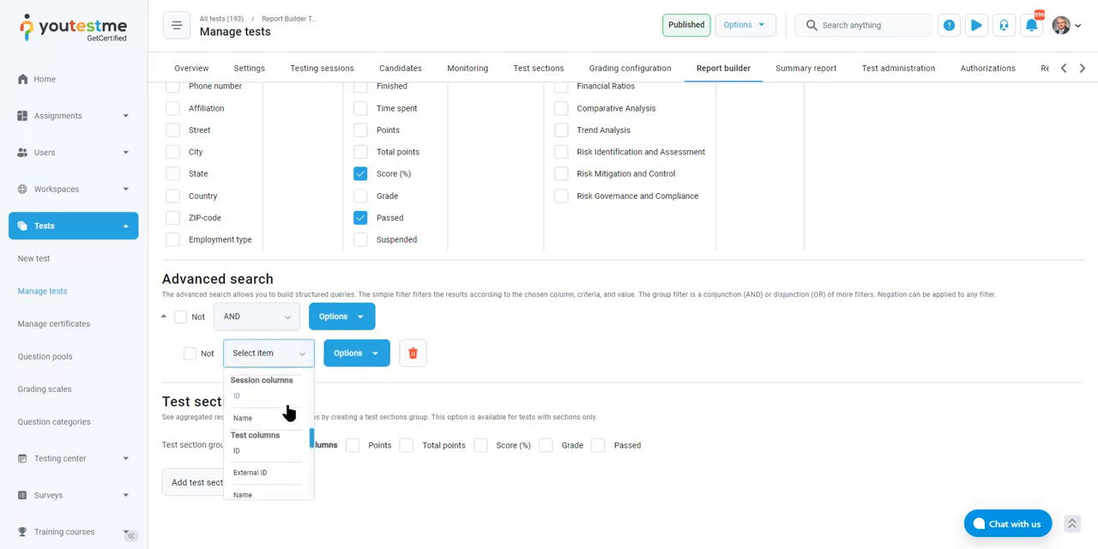
left_click(262, 469)
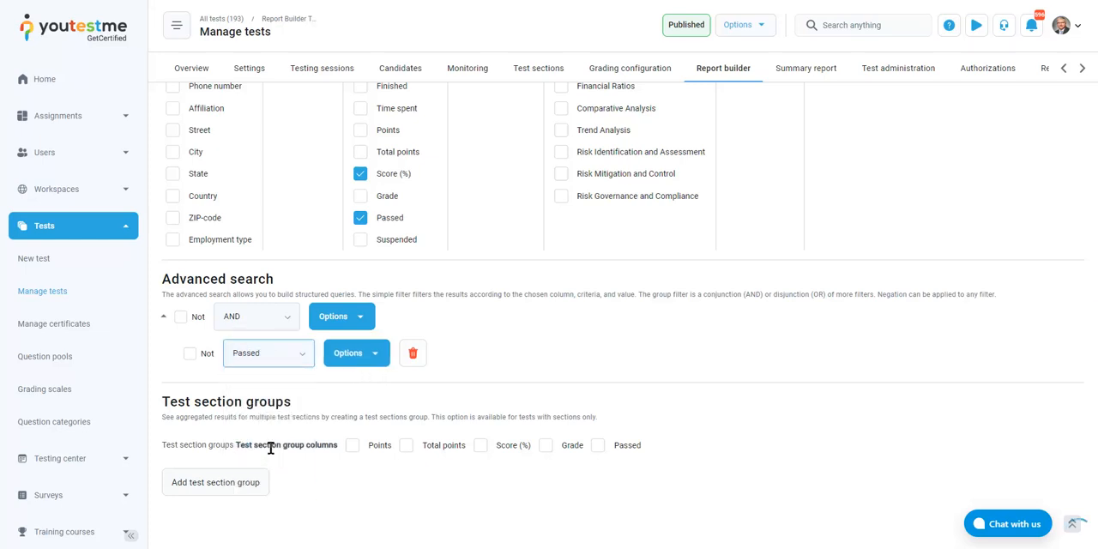
left_click(369, 361)
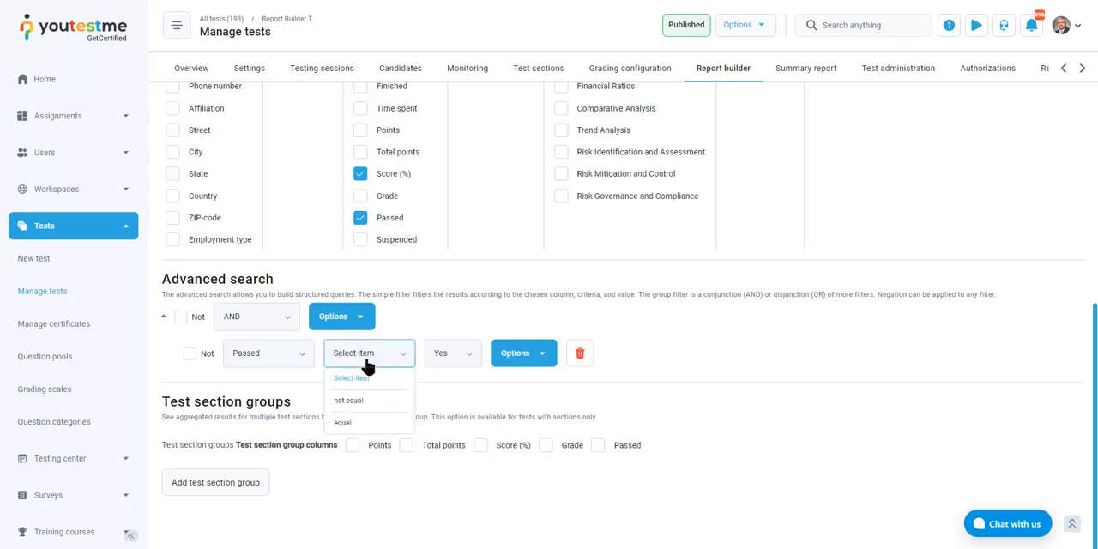
left_click(342, 423)
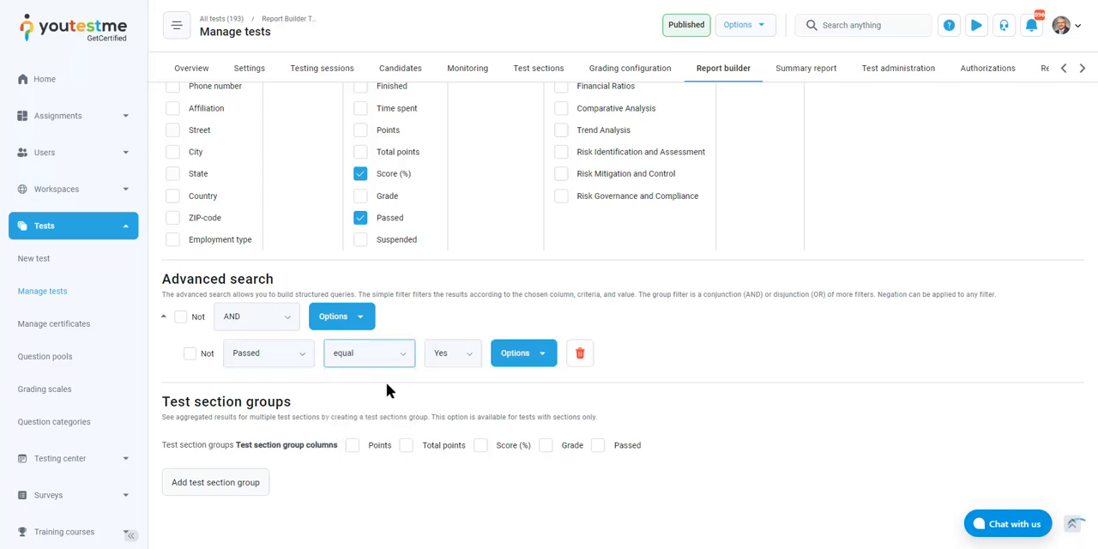
left_click(448, 363)
left_click(446, 399)
Display the filtered report and check the Passed values of the listed candidates
scroll(869, 307, "up", 10)
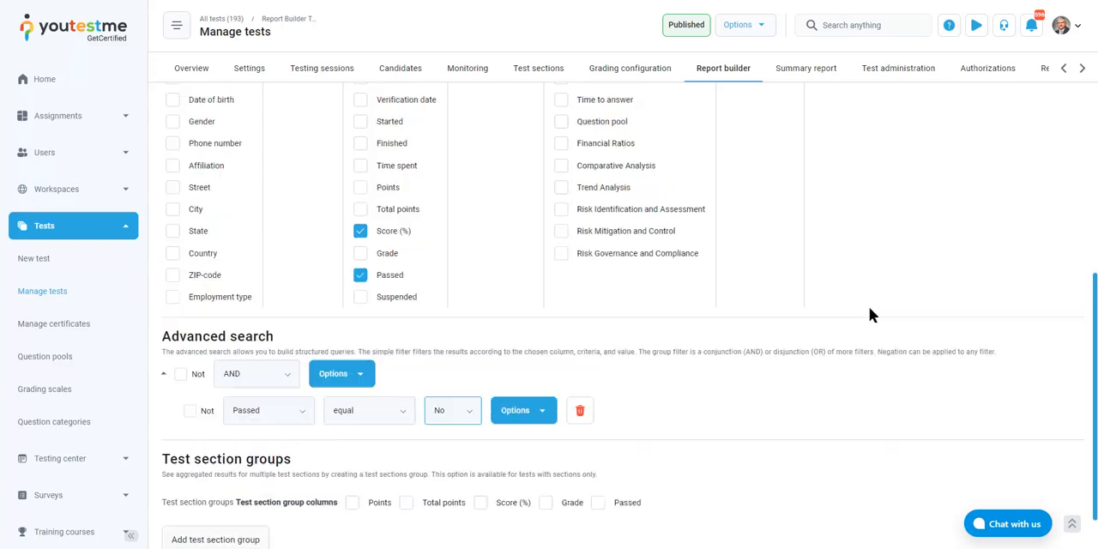
left_click(1039, 120)
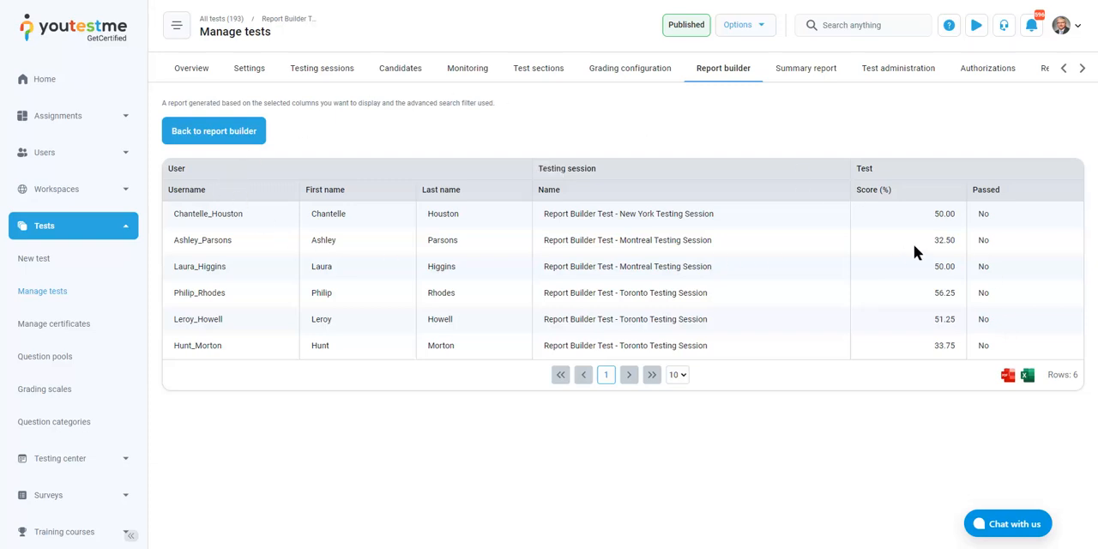
double_click(985, 213)
double_click(983, 240)
double_click(983, 264)
left_click(981, 287)
Return to the list of all tests, search names for "timed" and open the Timed Questions test
left_click(221, 21)
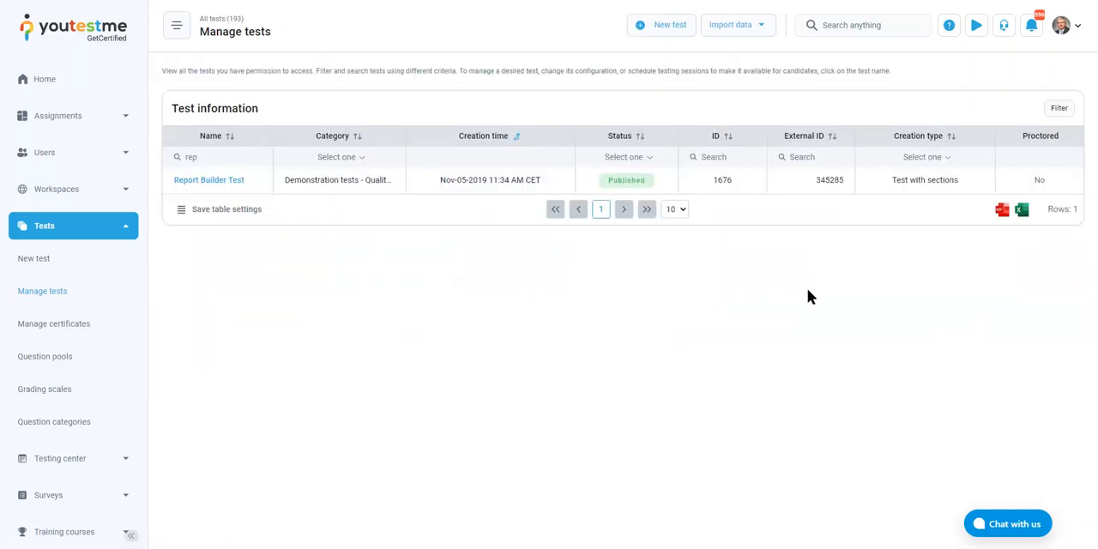
double_click(228, 157)
key("BackSpace")
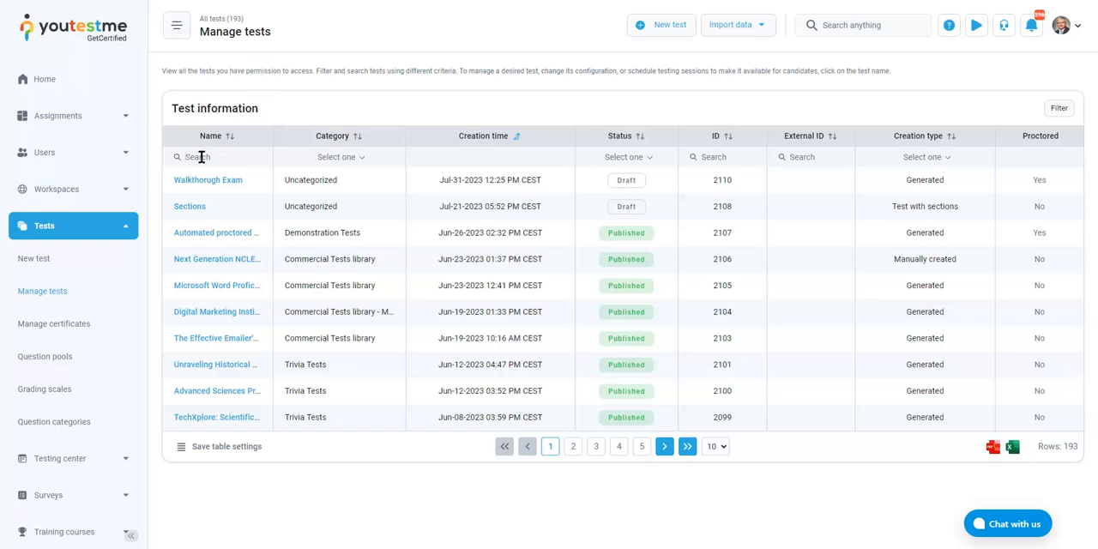
type("timed")
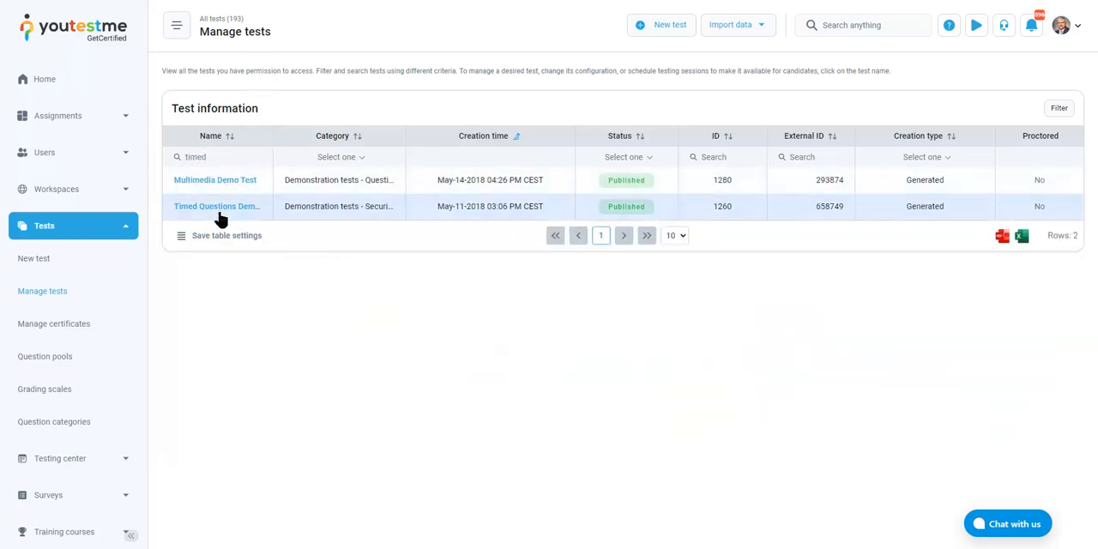
left_click(222, 212)
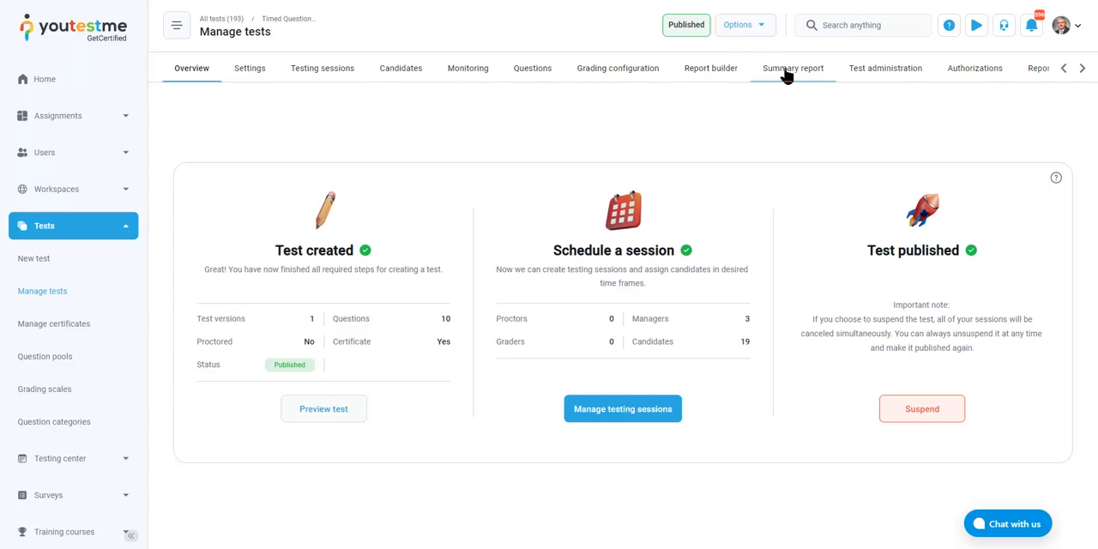
View the Timed Questions test's questions, sort them by success ratio from lowest to highest and examine the hardest question
left_click(538, 74)
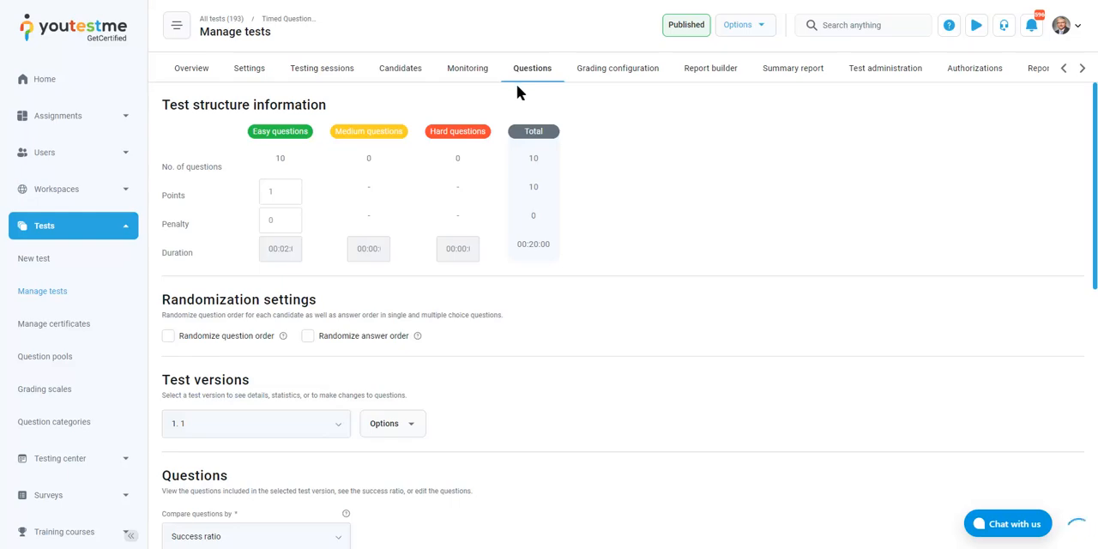
scroll(722, 270, "down", 3)
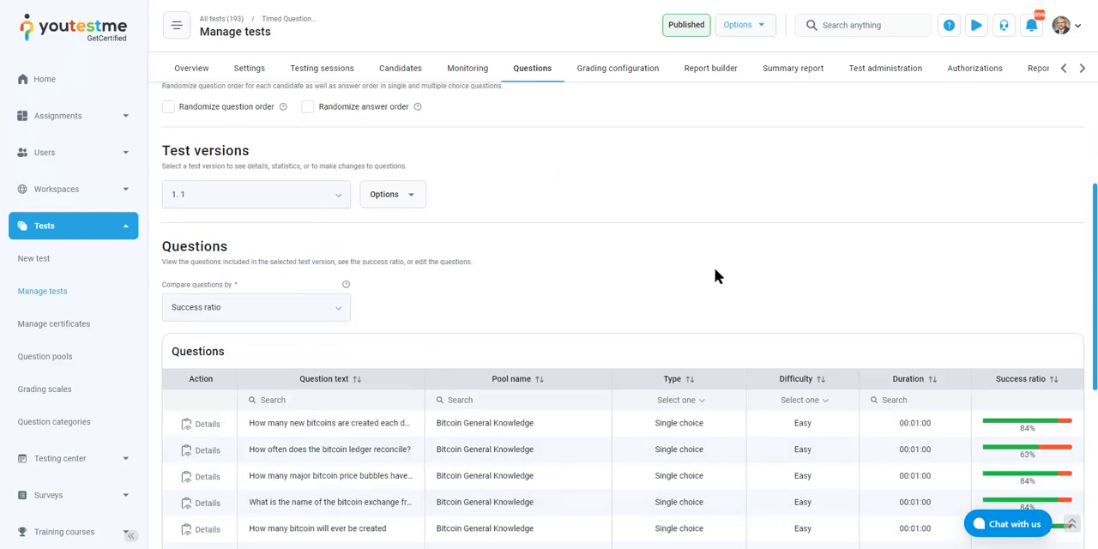
scroll(722, 272, "down", 3)
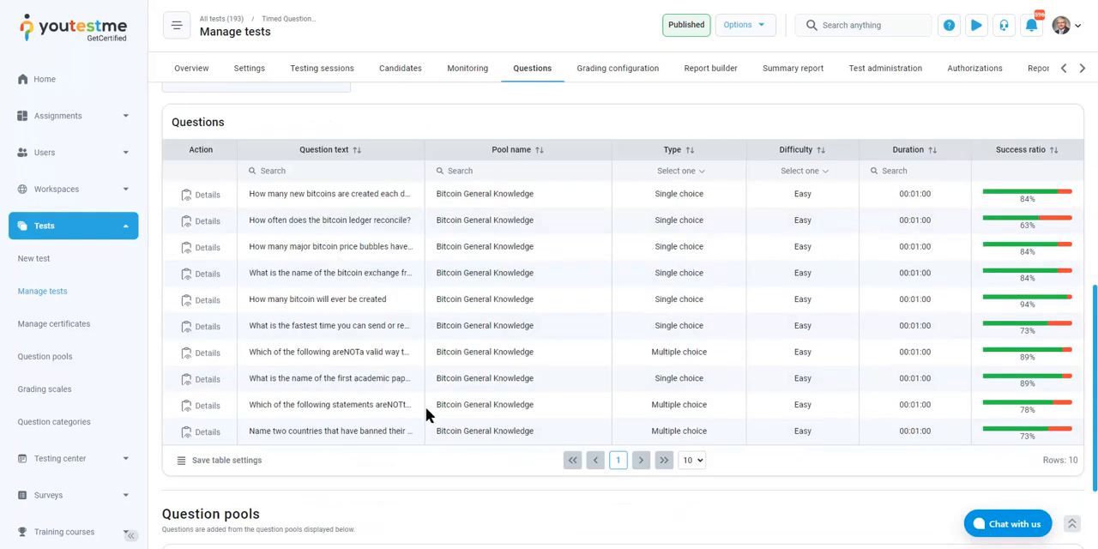
left_click(1049, 152)
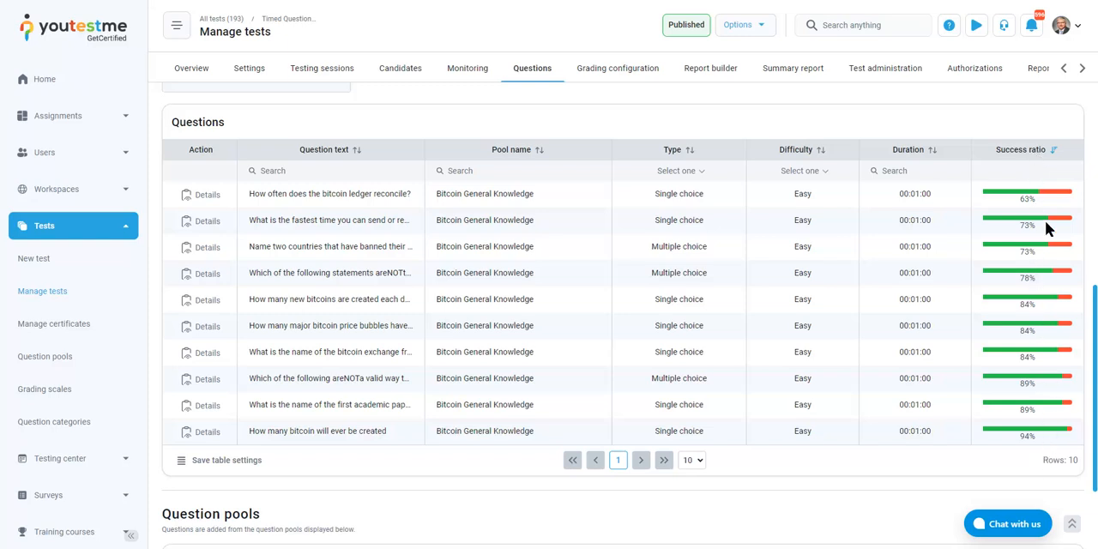
left_click_drag(248, 195, 411, 196)
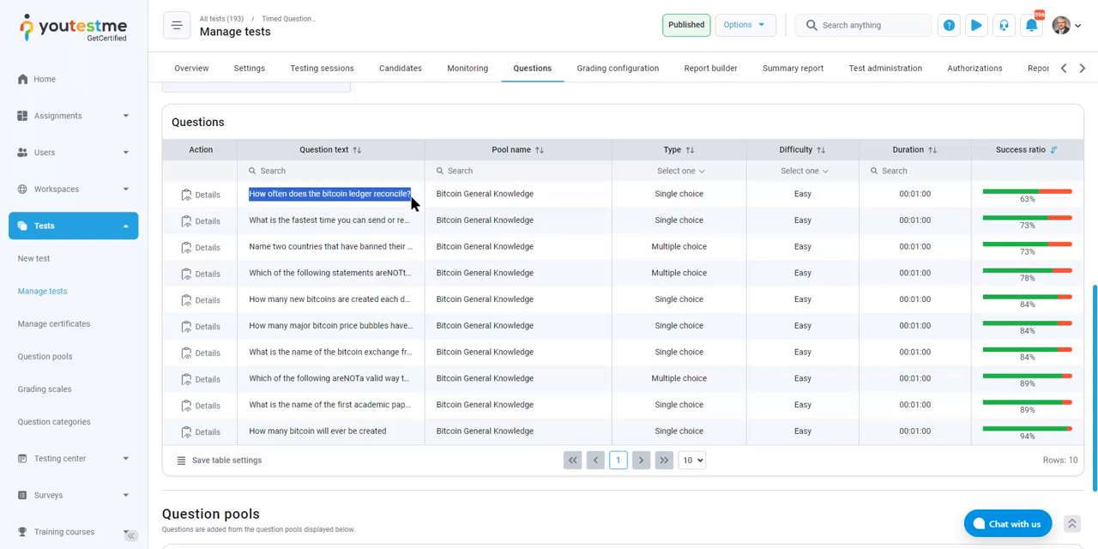
left_click(411, 196)
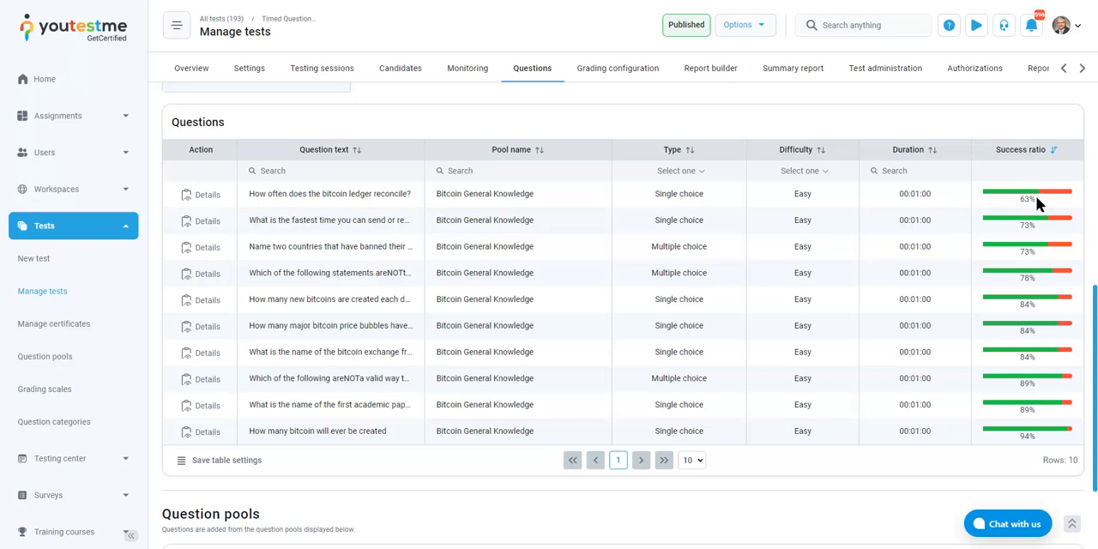
scroll(980, 214, "up", 2)
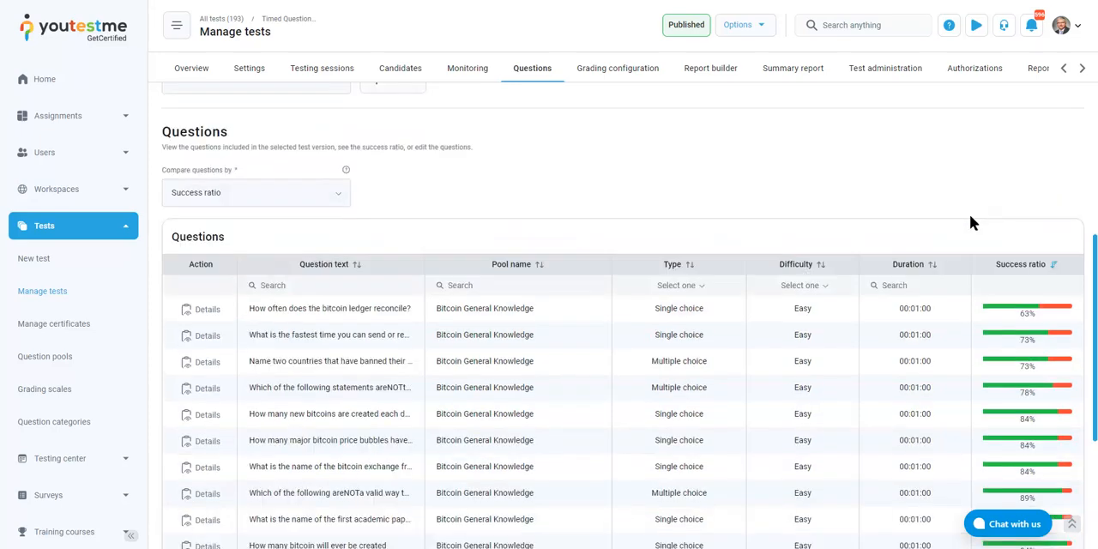
scroll(429, 180, "down", 2)
scroll(369, 172, "up", 1)
Compare the questions by Time to answer and sort them by average time, longest first
left_click(313, 134)
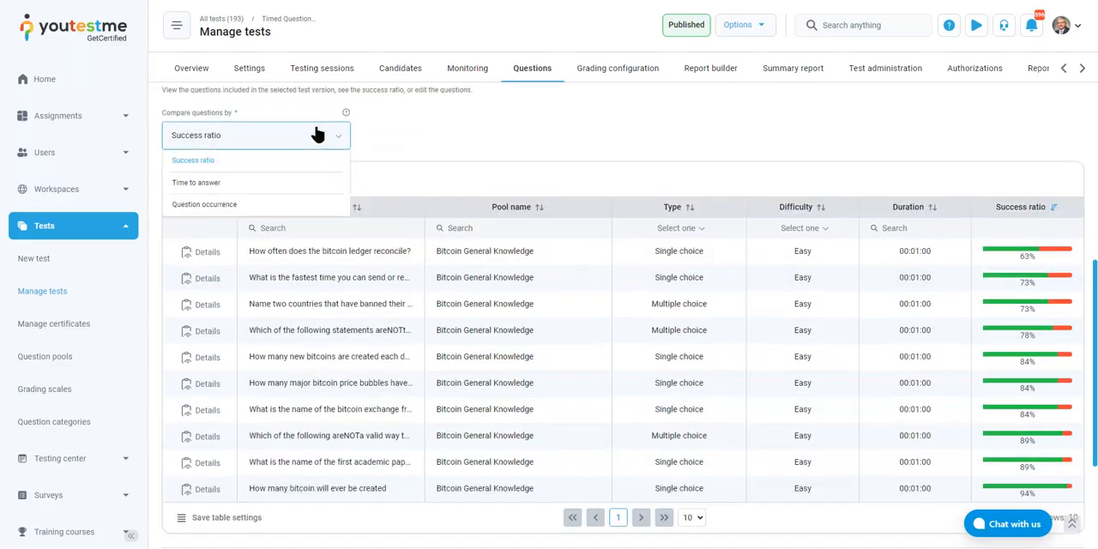
left_click(225, 187)
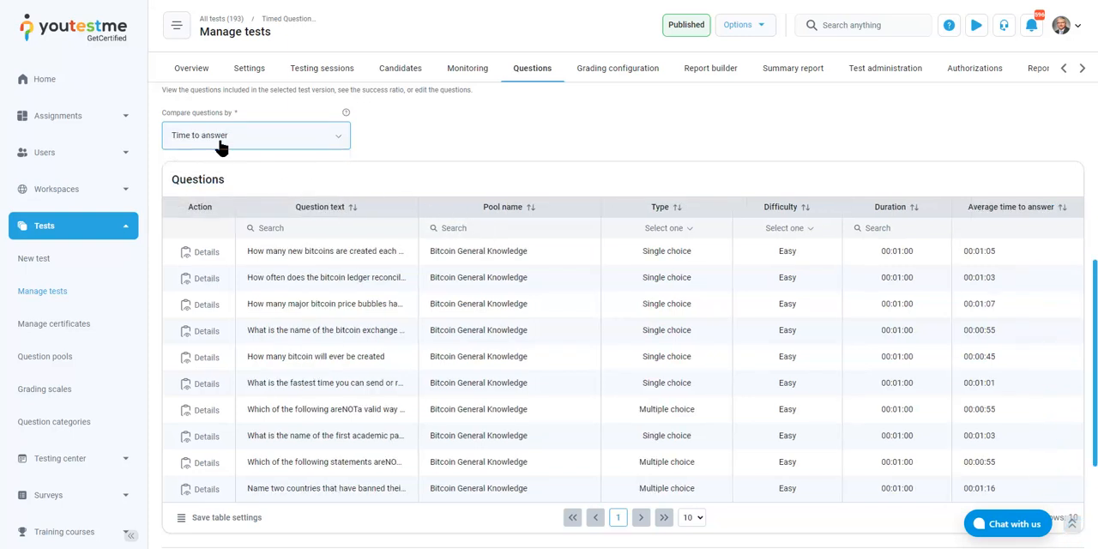
left_click(1035, 212)
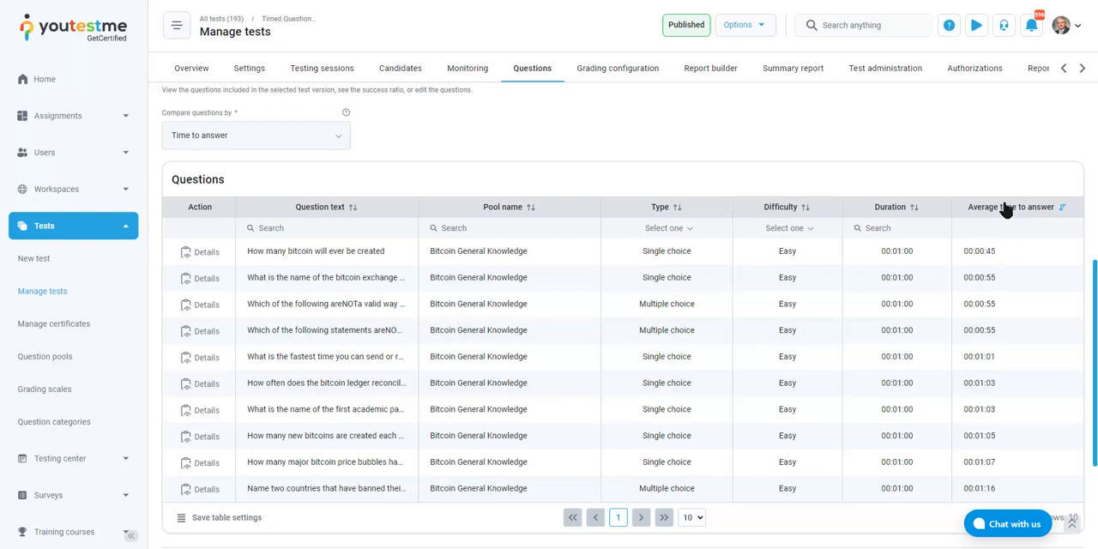
left_click(1006, 209)
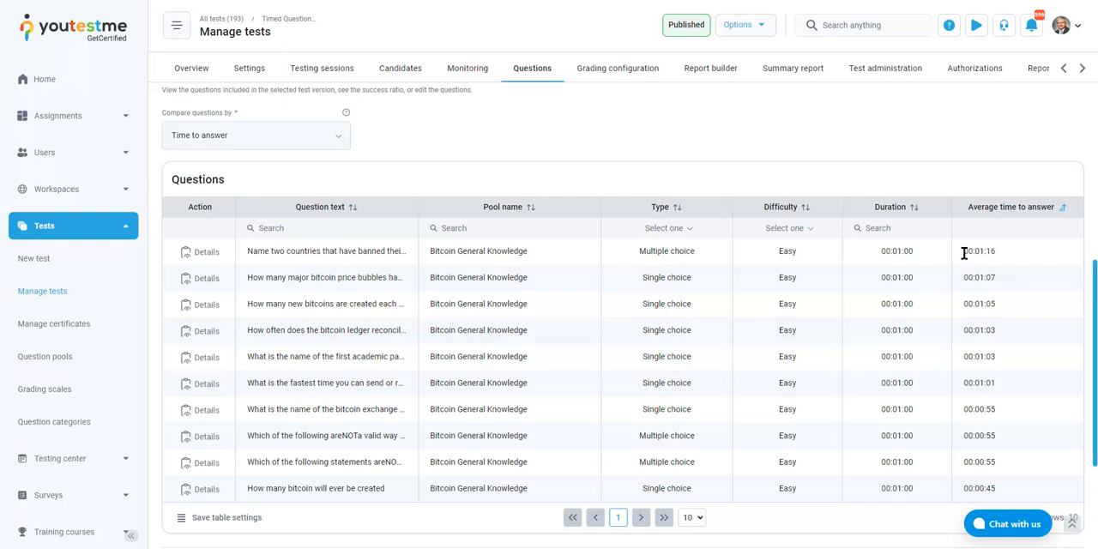
Sort the questions by average time to answer, shortest first, and examine the fastest question's time and text
left_click(1009, 254)
left_click(1041, 216)
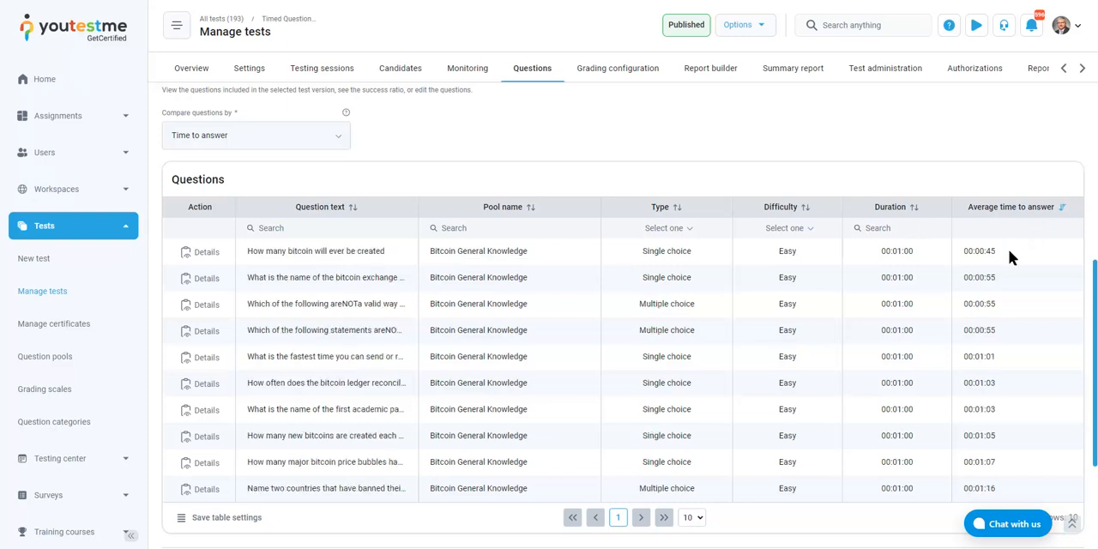
left_click_drag(1022, 248, 961, 250)
left_click(1045, 248)
left_click_drag(996, 251, 962, 255)
left_click_drag(1000, 252, 964, 251)
left_click_drag(260, 254, 377, 255)
left_click(389, 253)
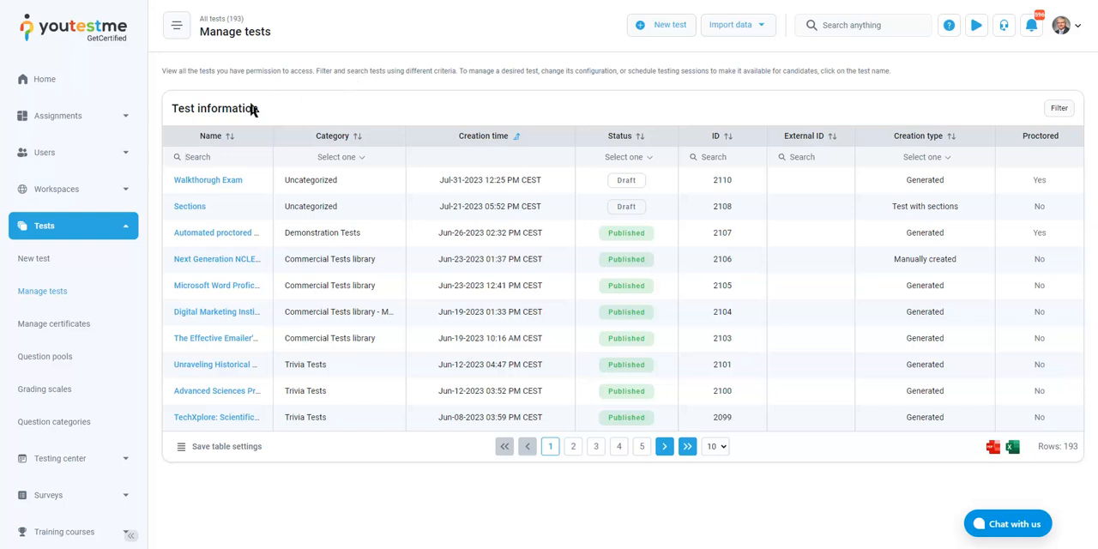
Search the test names for "ase", open the ASE Certification test and show the second page of its candidate monitoring
left_click(213, 151)
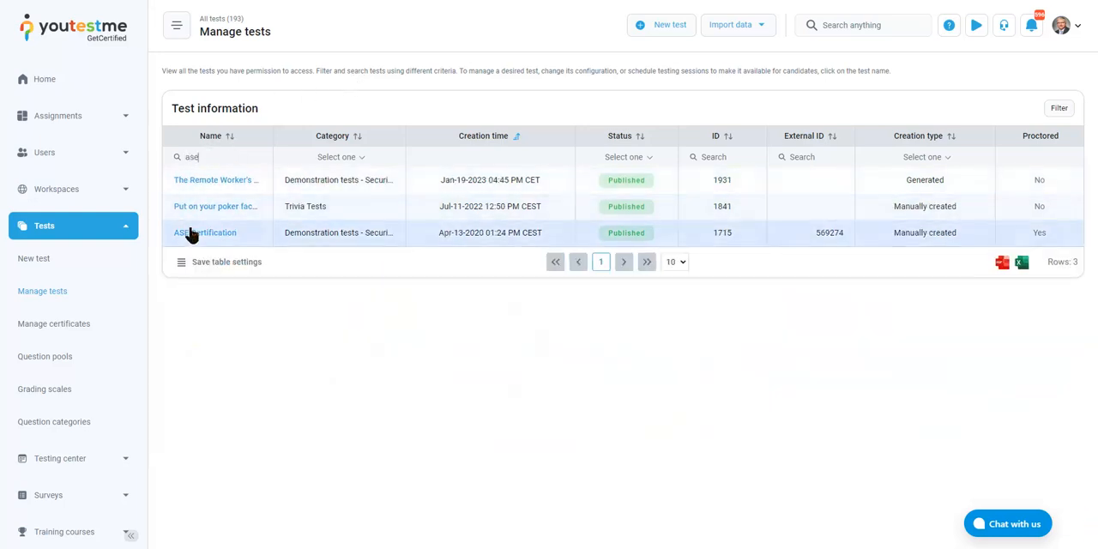
left_click(196, 233)
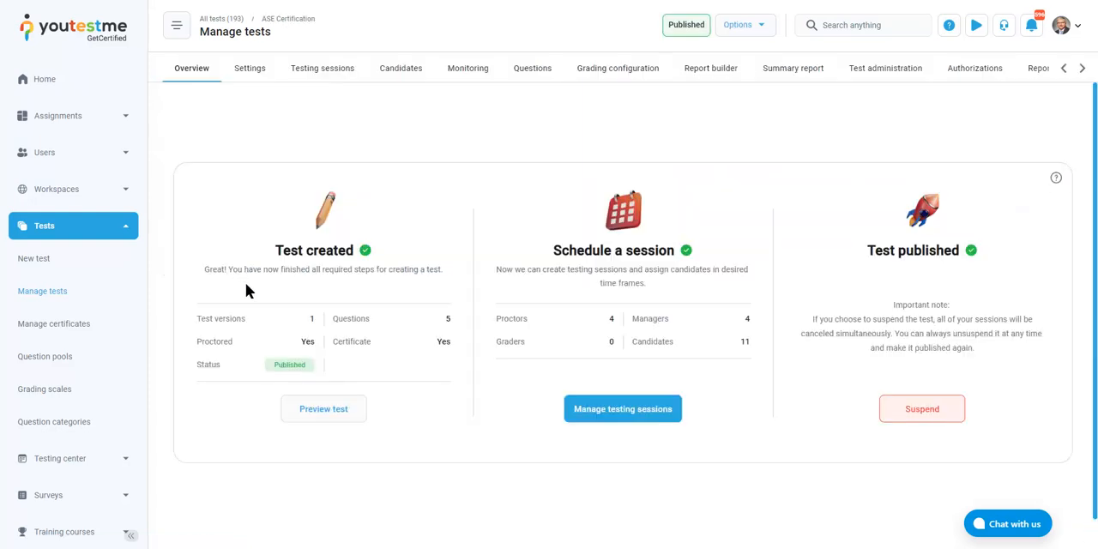
left_click(459, 72)
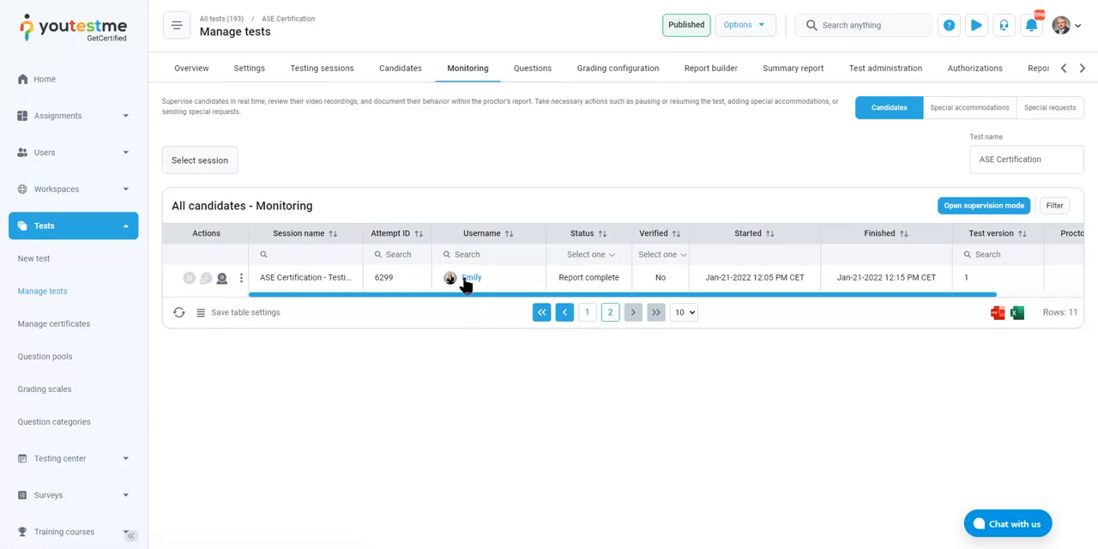
Open the listed candidate's proctoring recording, play it and enlarge the screen capture view
left_click(221, 280)
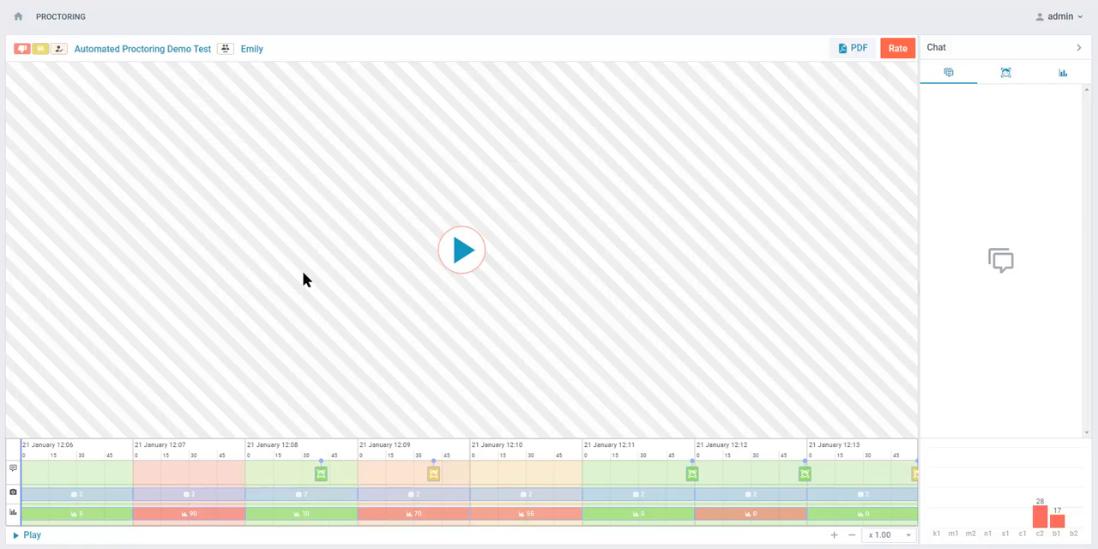
left_click(459, 256)
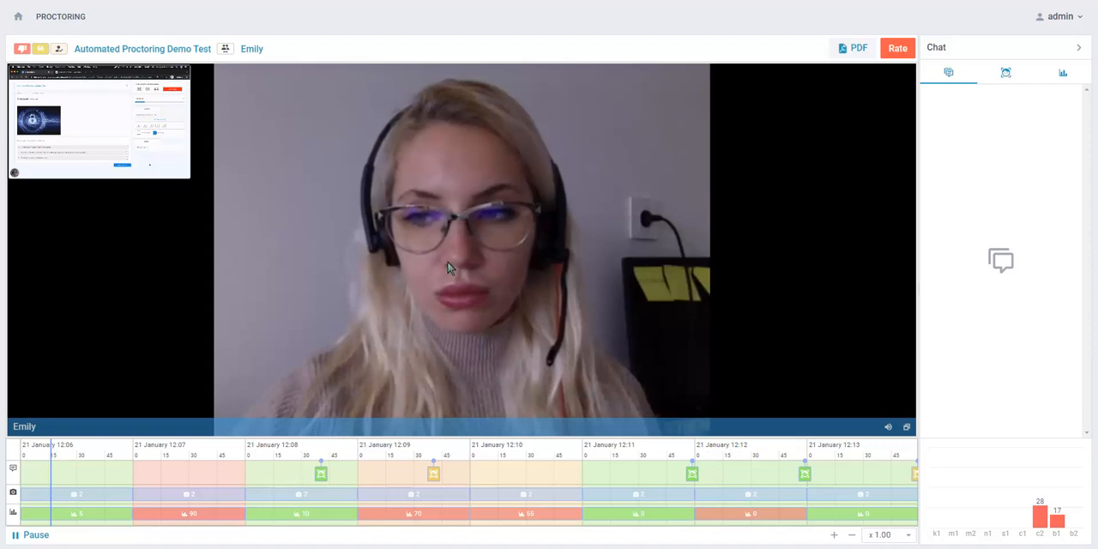
left_click(128, 122)
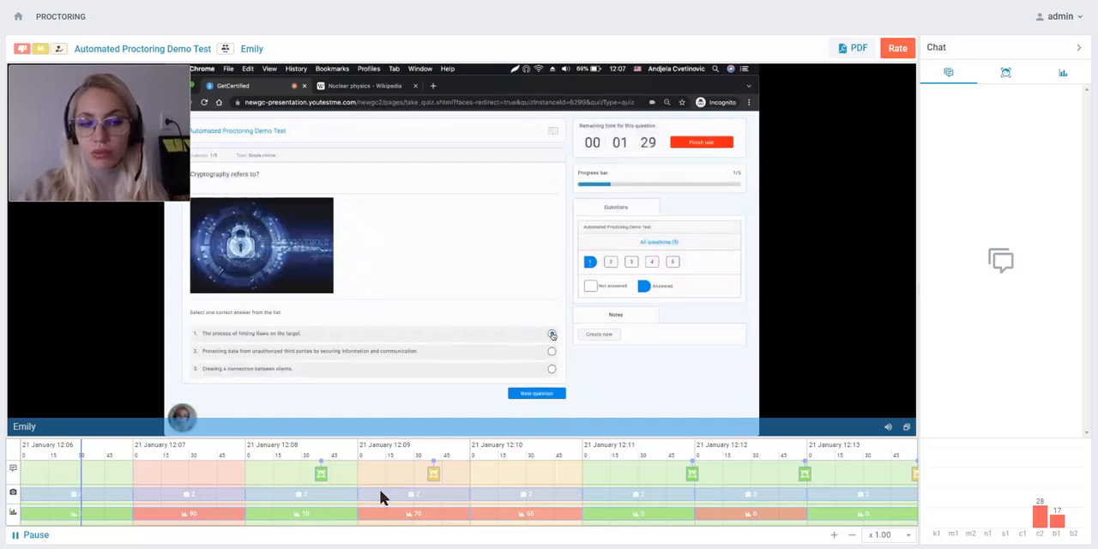
Review the recording around 12:07 and 12:08, enlarging the webcam view and switching back to the screen capture
left_click(143, 445)
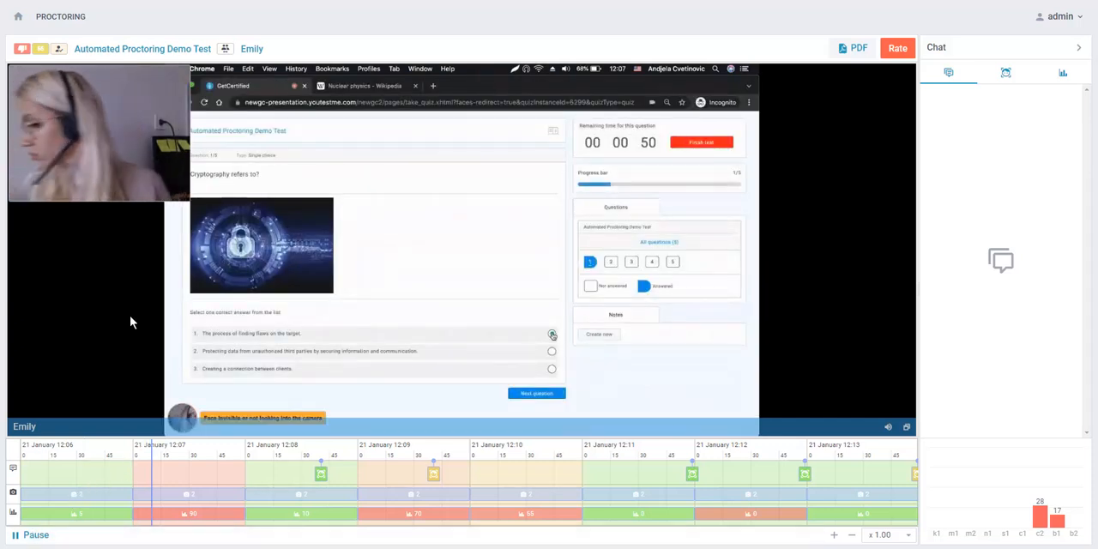
left_click(30, 534)
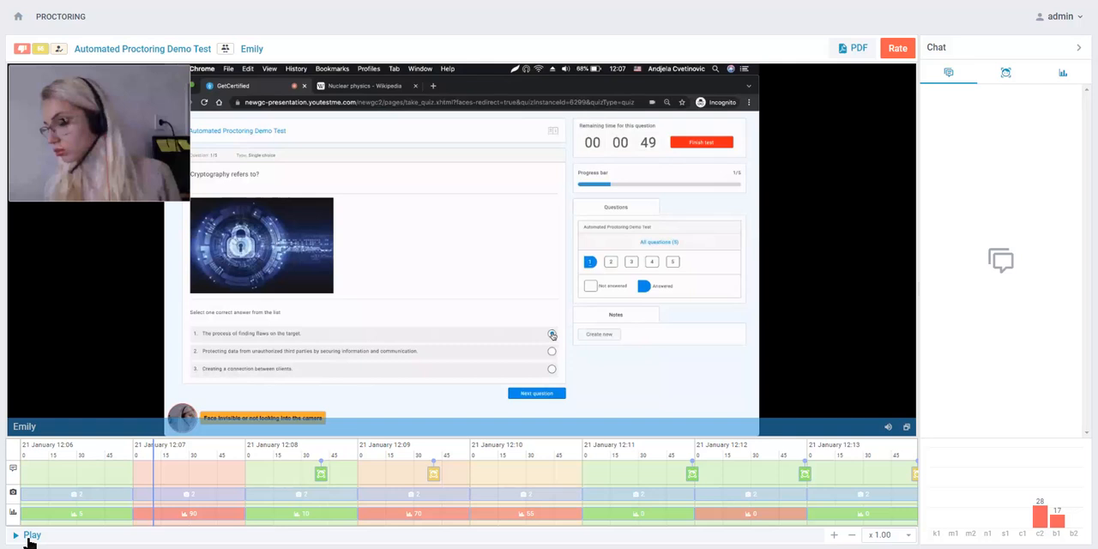
left_click(30, 538)
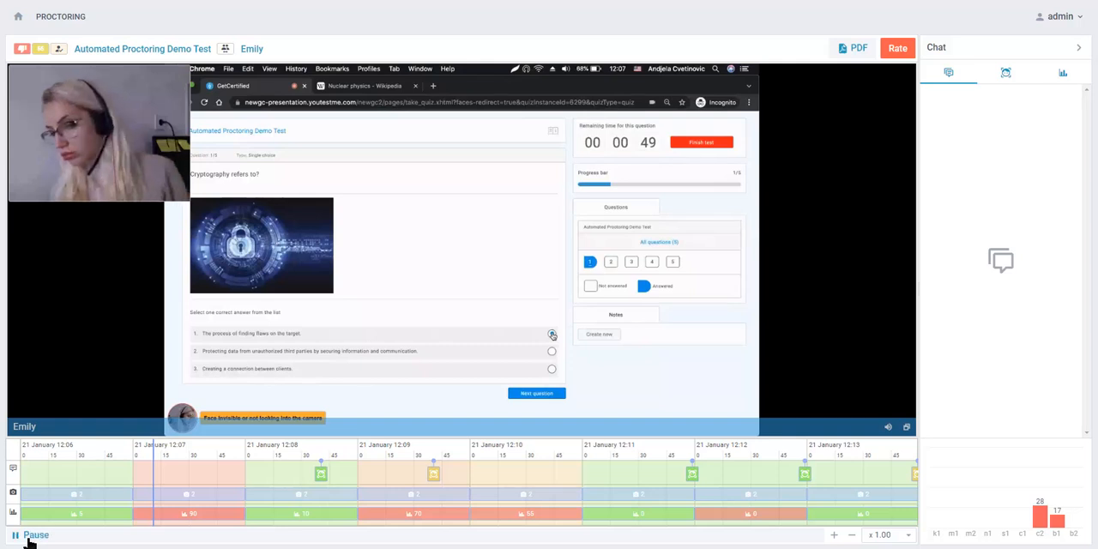
left_click(141, 163)
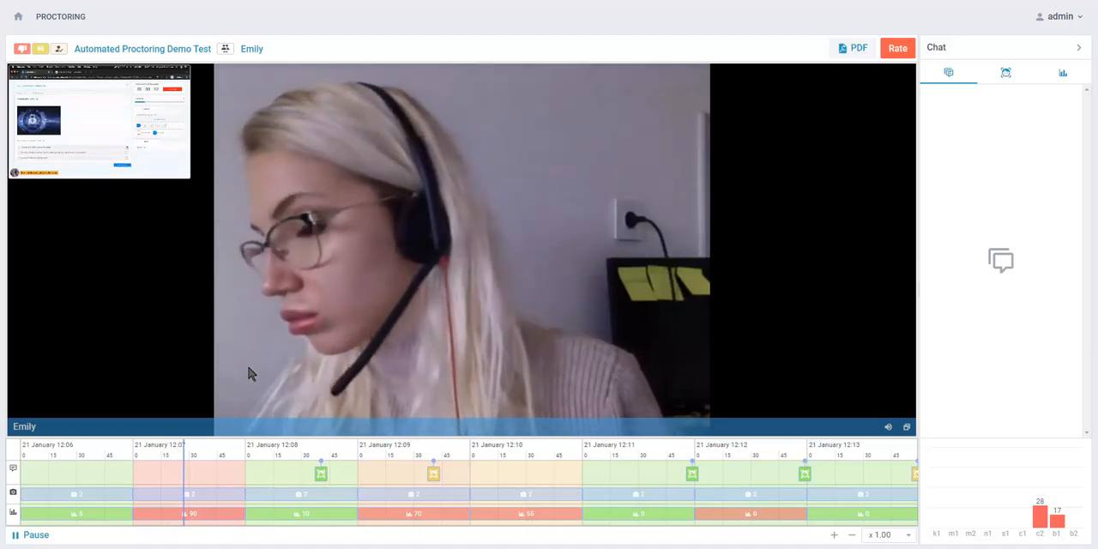
left_click(256, 439)
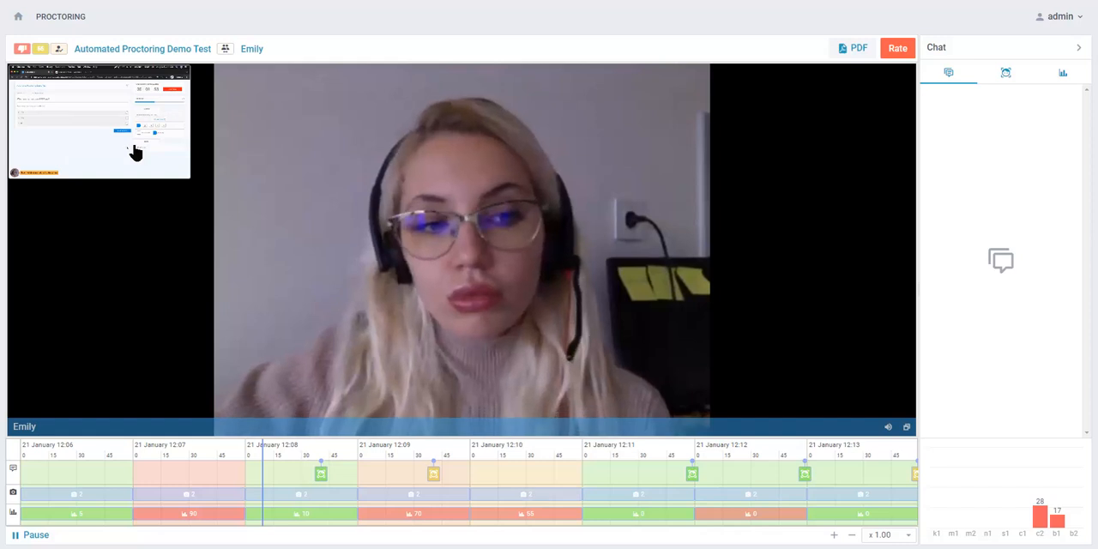
left_click(135, 152)
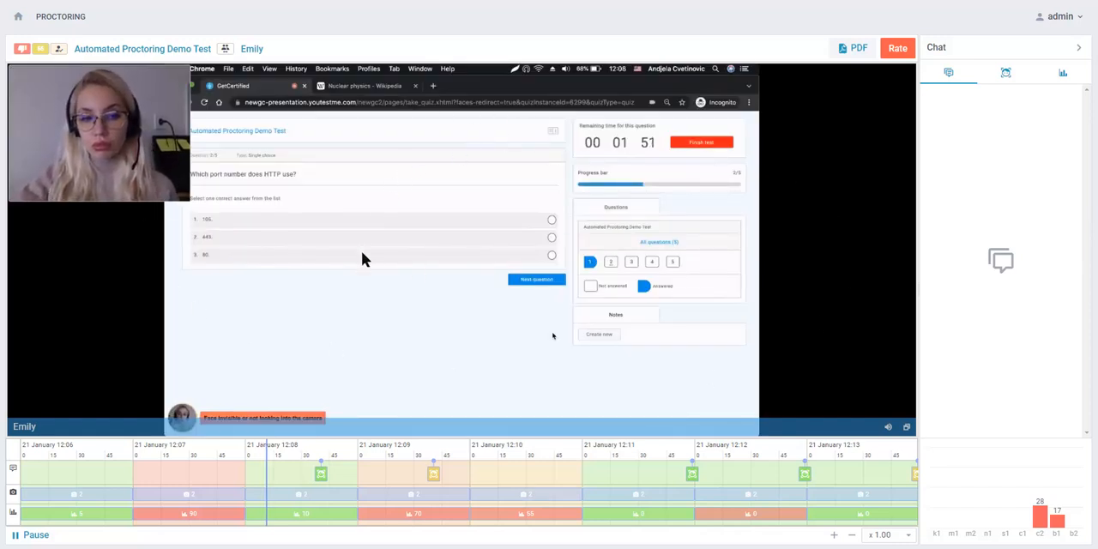
Jump the recording to about 12:09, enlarge the webcam view and check the session rating options without saving
left_click(388, 446)
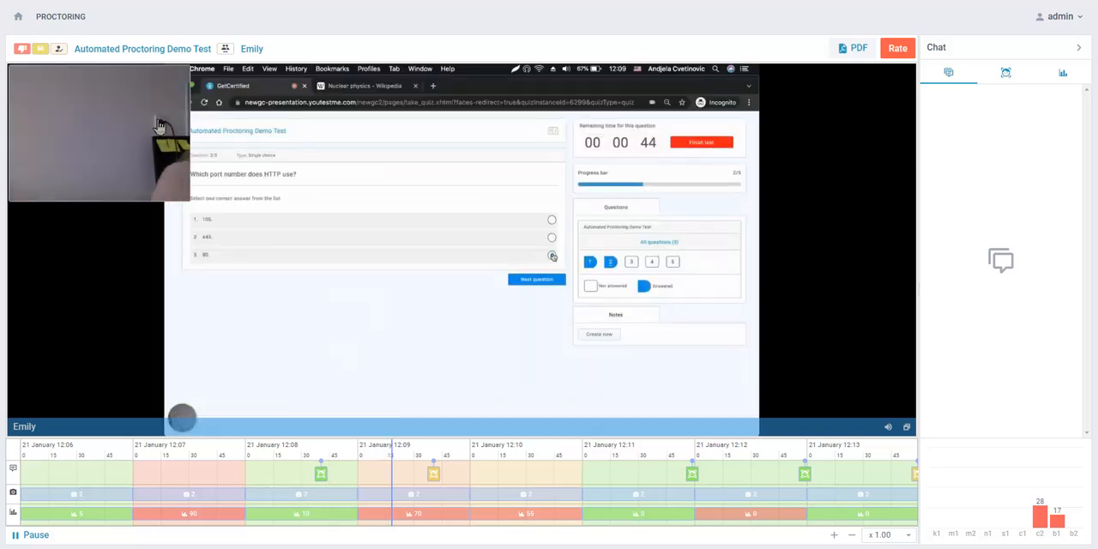
left_click(161, 129)
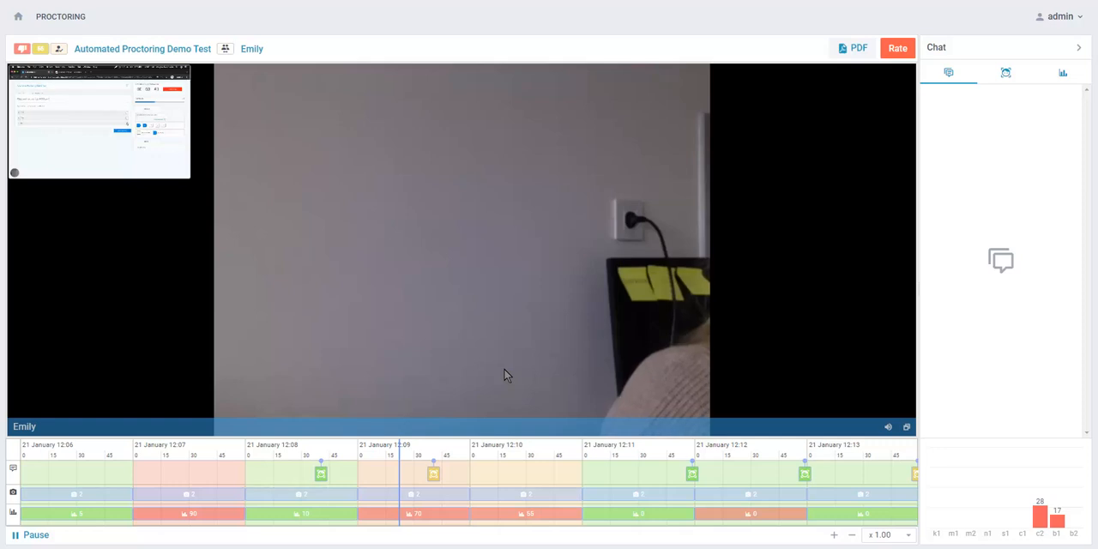
left_click(898, 50)
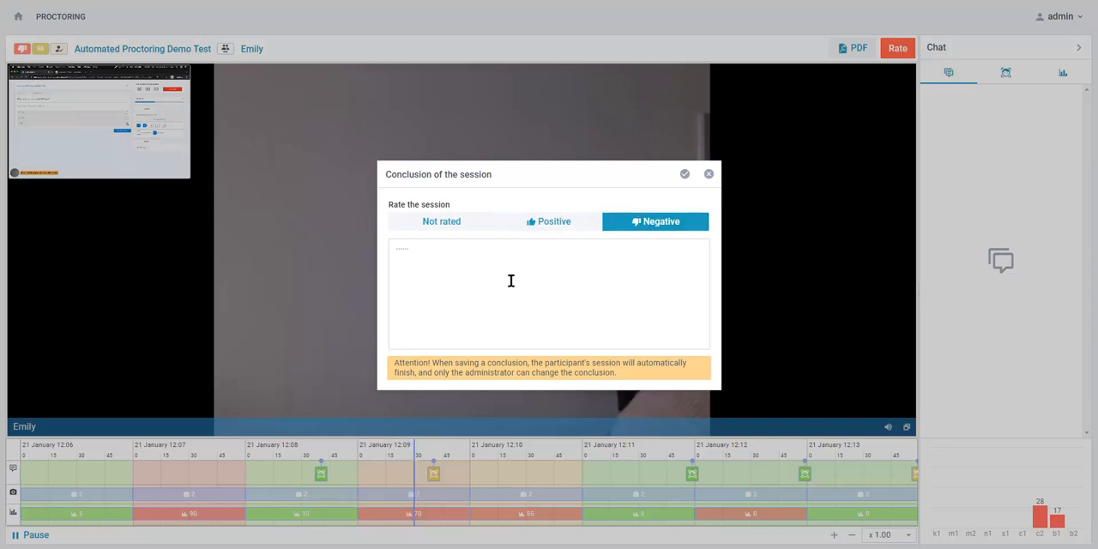
left_click(709, 174)
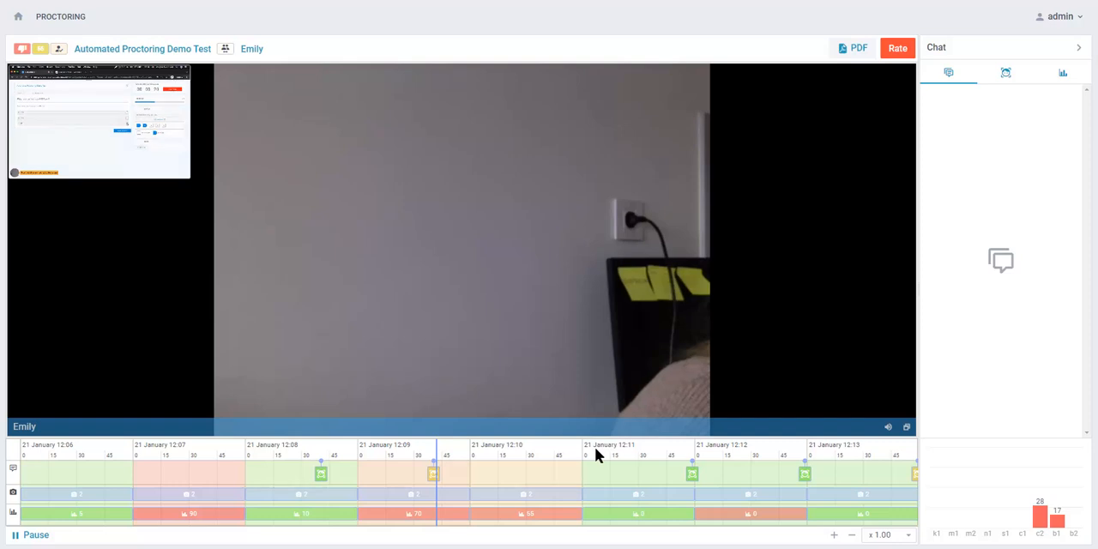
Jump the recording to about 12:12, enlarge the screen capture and pause the playback
left_click(706, 447)
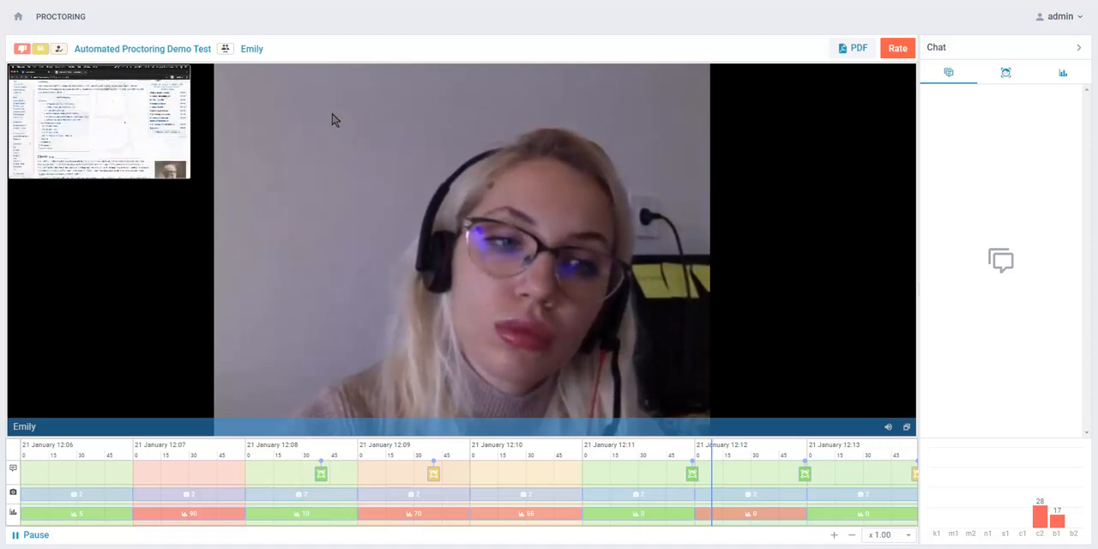
left_click(147, 135)
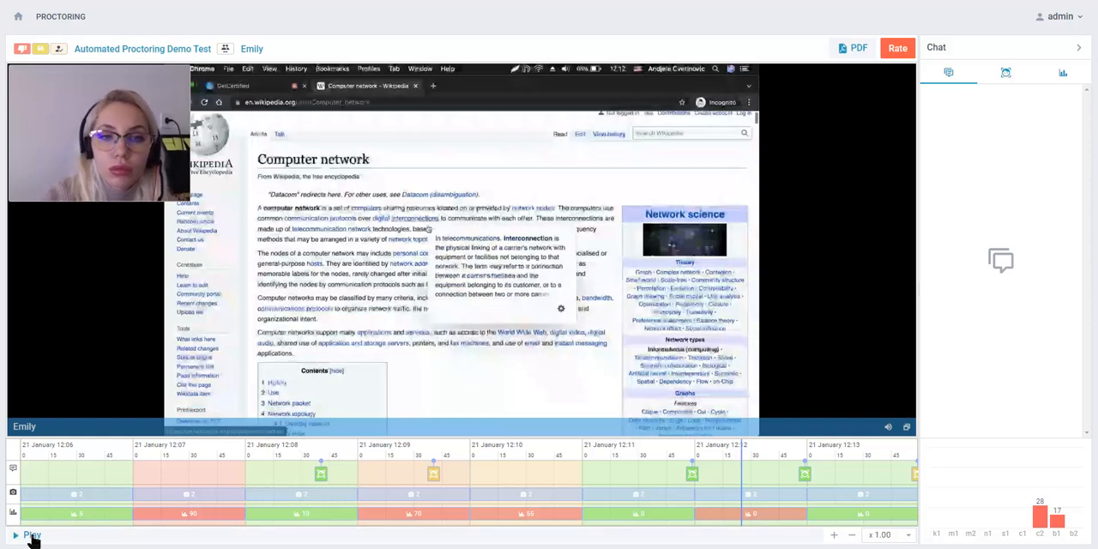
left_click(32, 538)
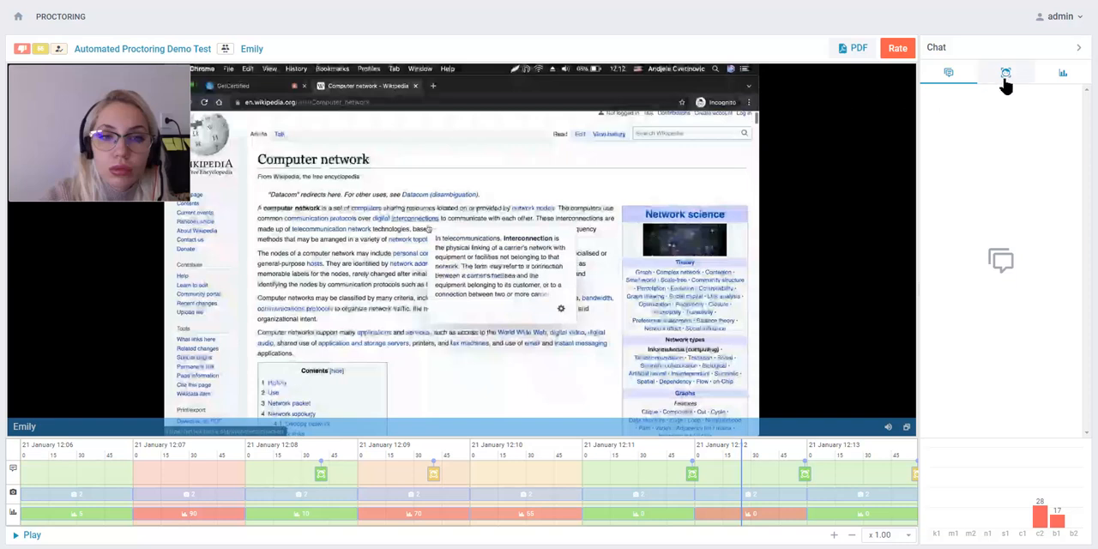
Open the candidate's user profile, check the similar users found for it and close the profile
left_click(254, 51)
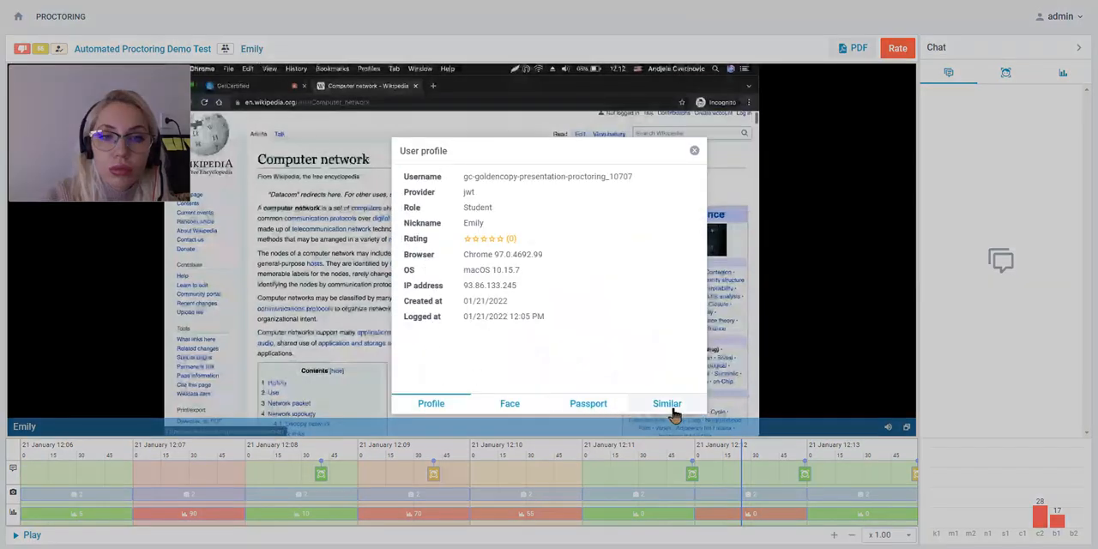
left_click(668, 404)
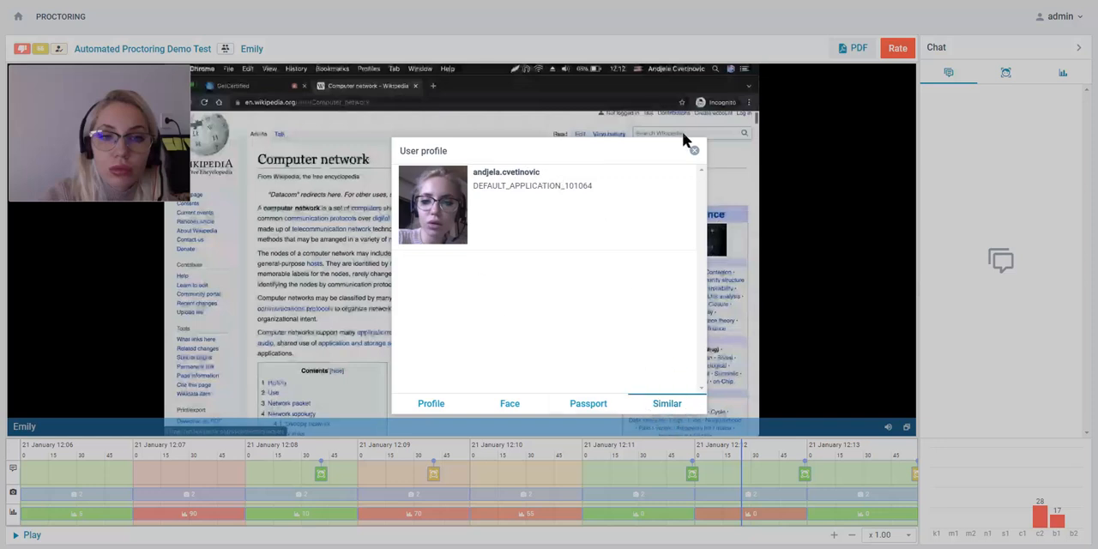
left_click(694, 151)
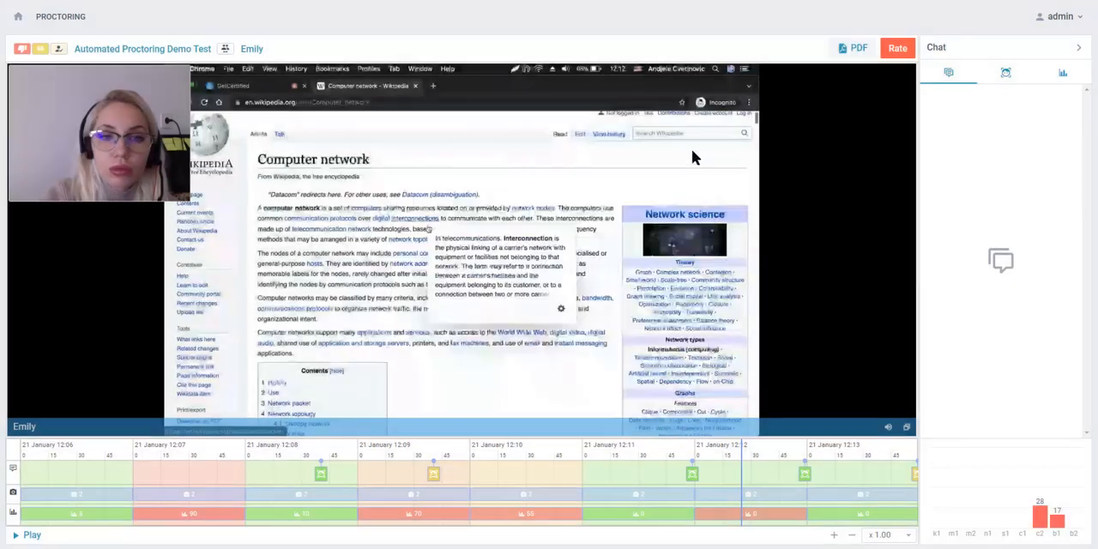
Export the proctoring session report as a PDF and open it to check the student profile and session details
left_click(847, 50)
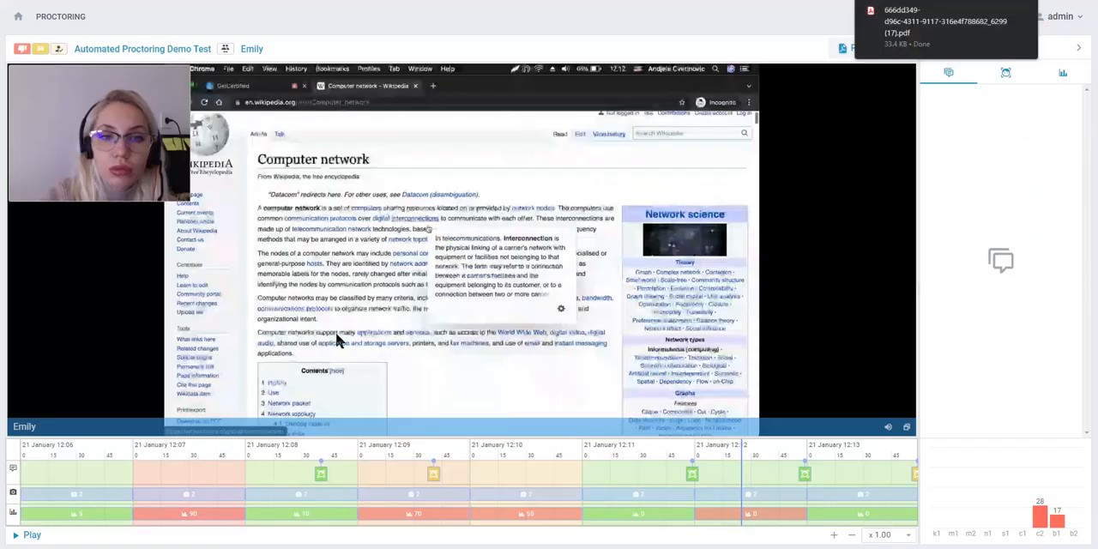
left_click(920, 39)
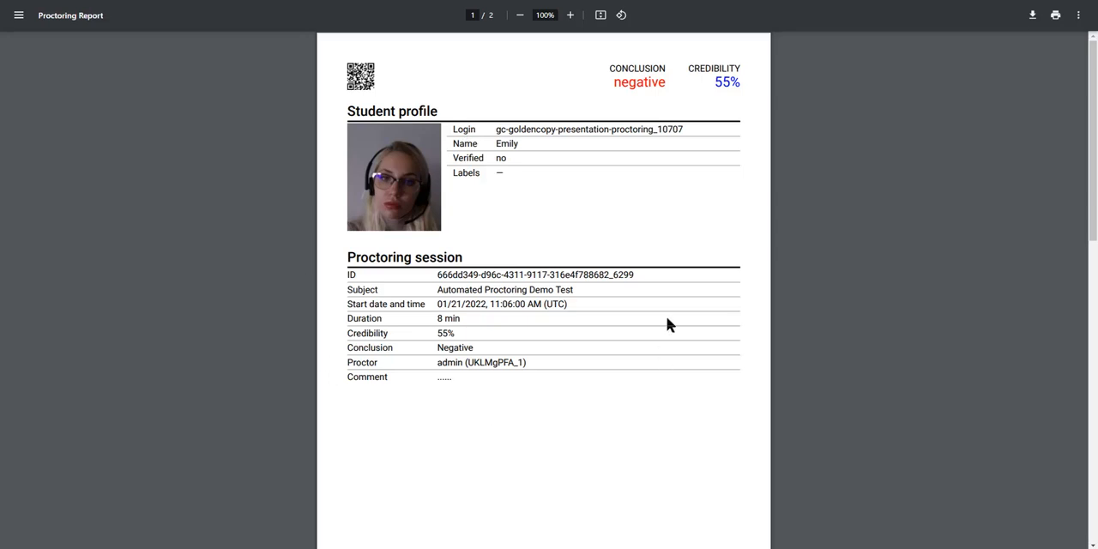
scroll(647, 302, "down", 8)
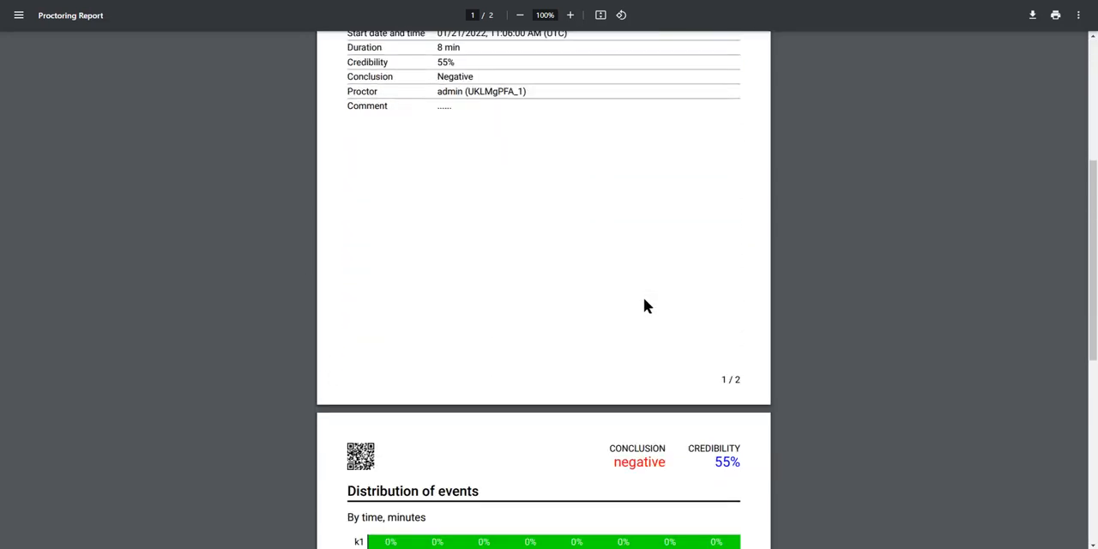
scroll(641, 298, "up", 1)
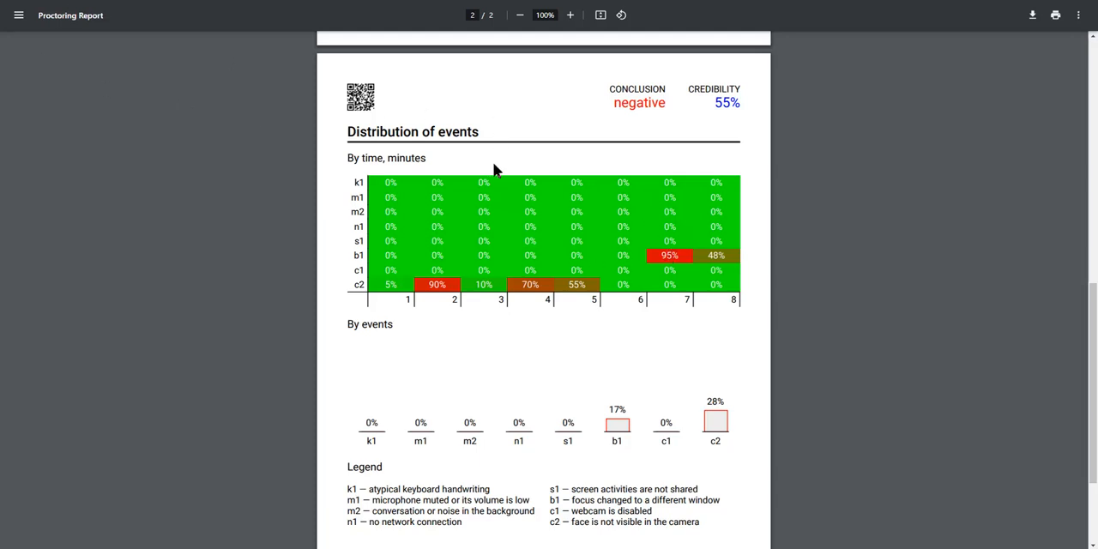
Examine the report's distribution of events by time and by event, highlighting the legend entries for c2 and b1
scroll(463, 378, "down", 1)
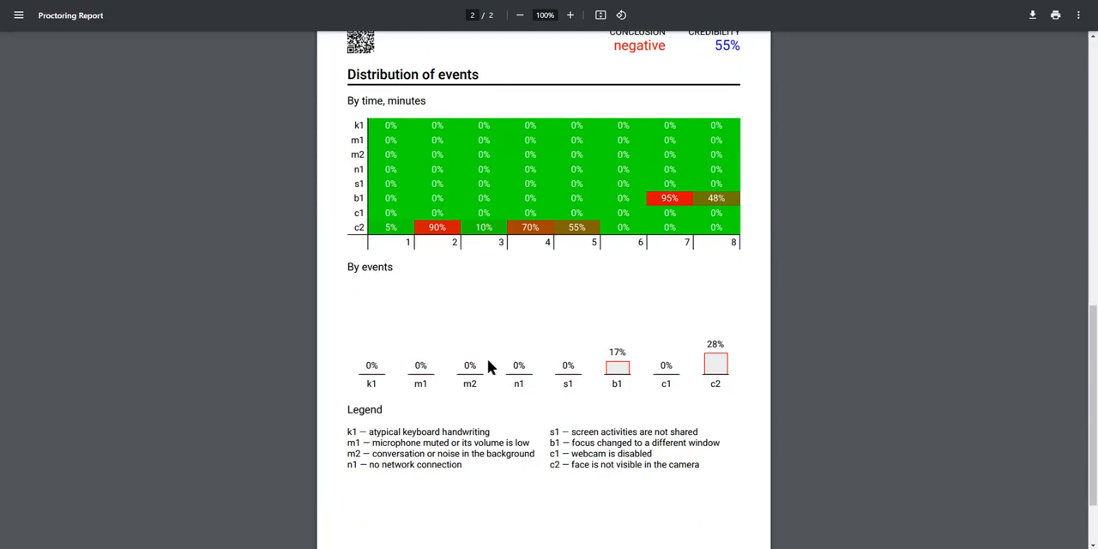
scroll(537, 309, "up", 1)
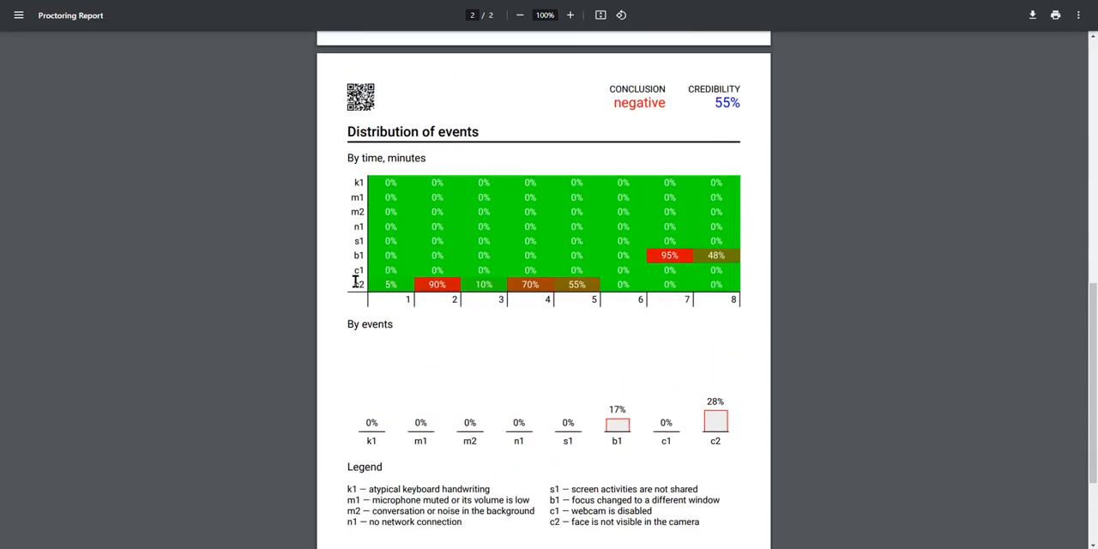
double_click(359, 255)
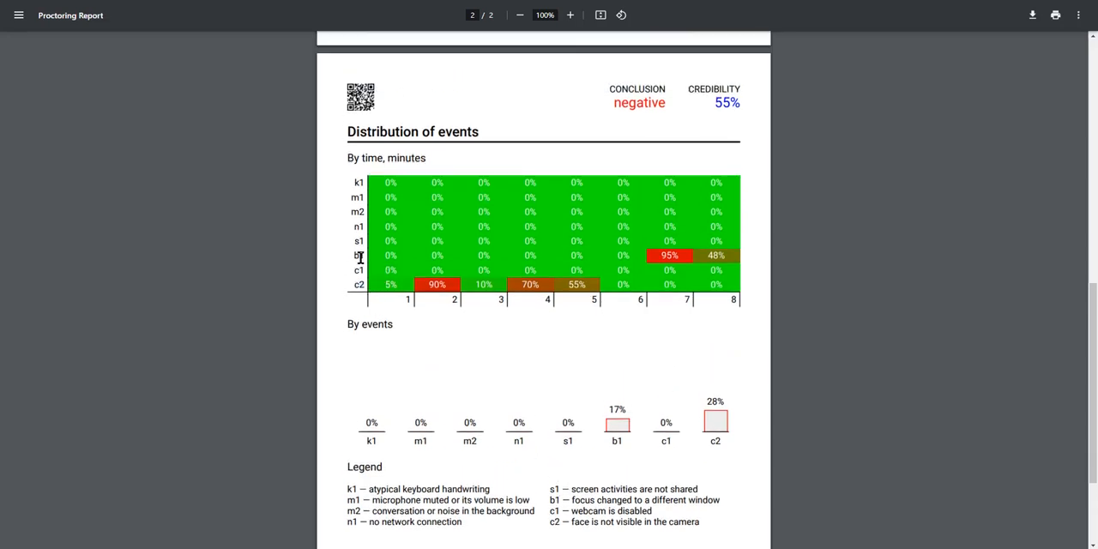
left_click(659, 253)
left_click_drag(573, 521, 700, 521)
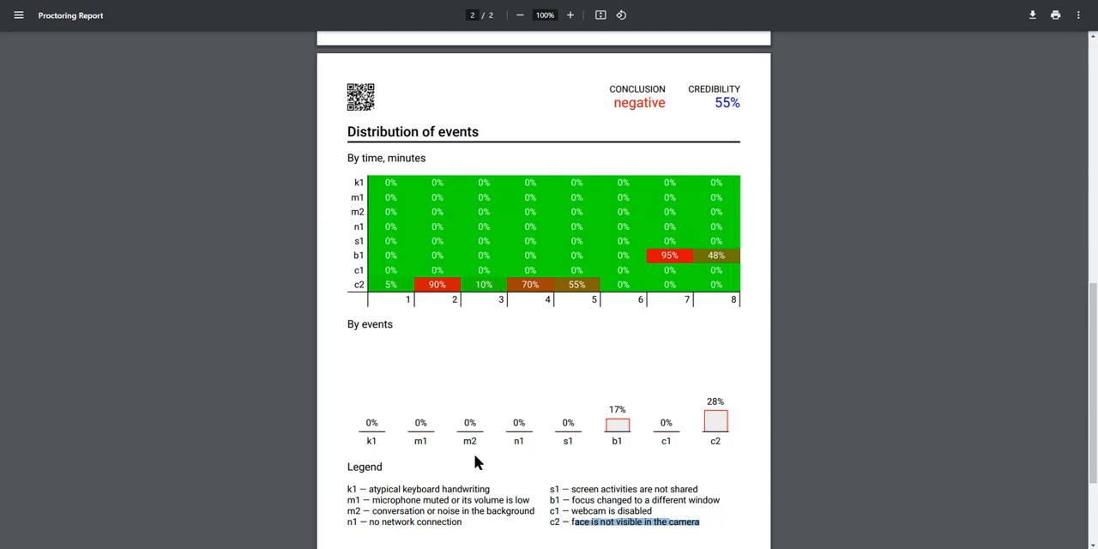
left_click_drag(578, 502, 726, 501)
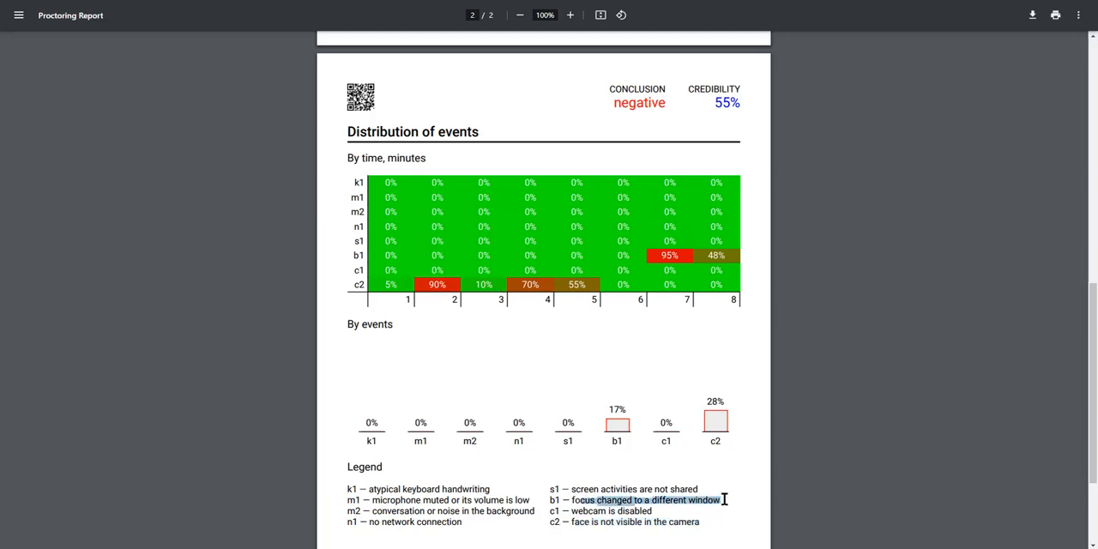
left_click(727, 499)
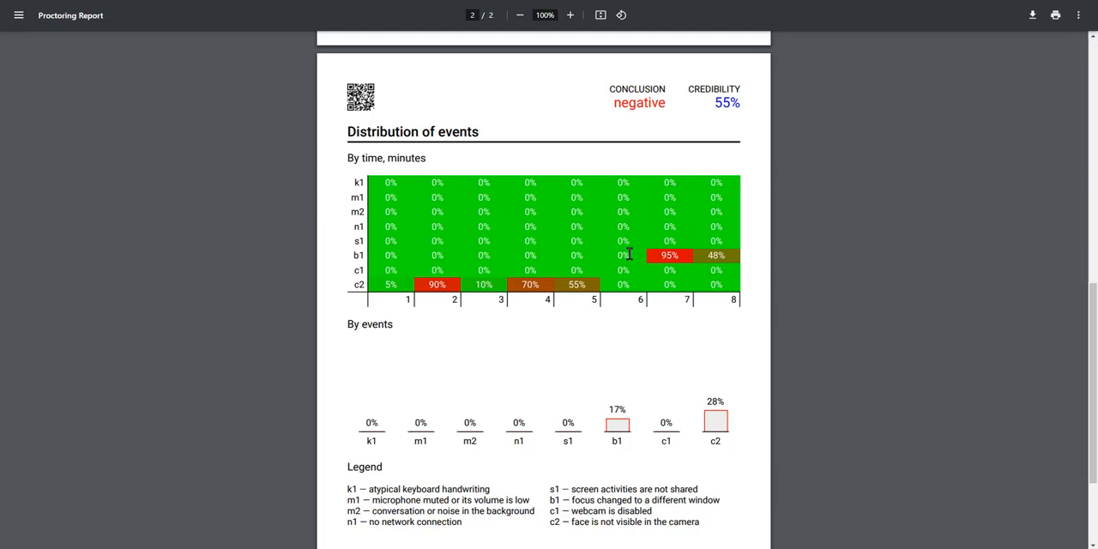
scroll(723, 276, "up", 10)
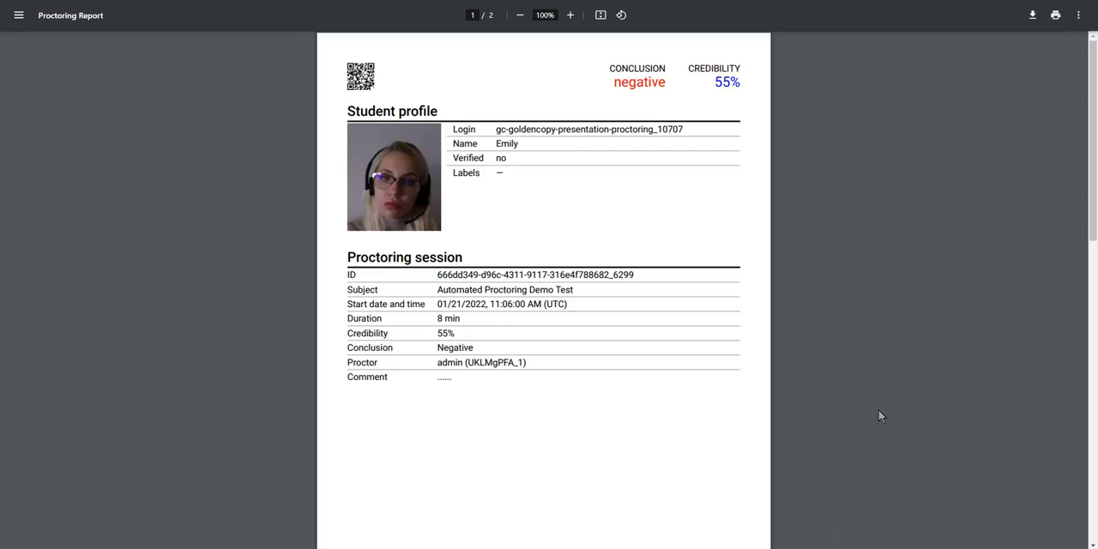
Switch to live proctoring and add the two Digital Marketing Examination sessions started at 15:10 to the monitored candidates
left_click(669, 1)
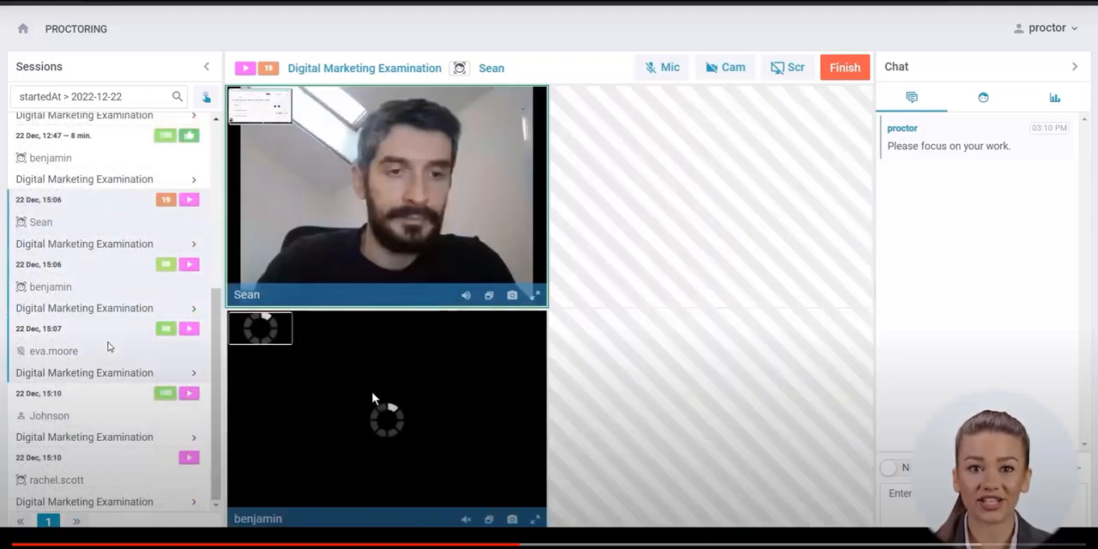
left_click(108, 429)
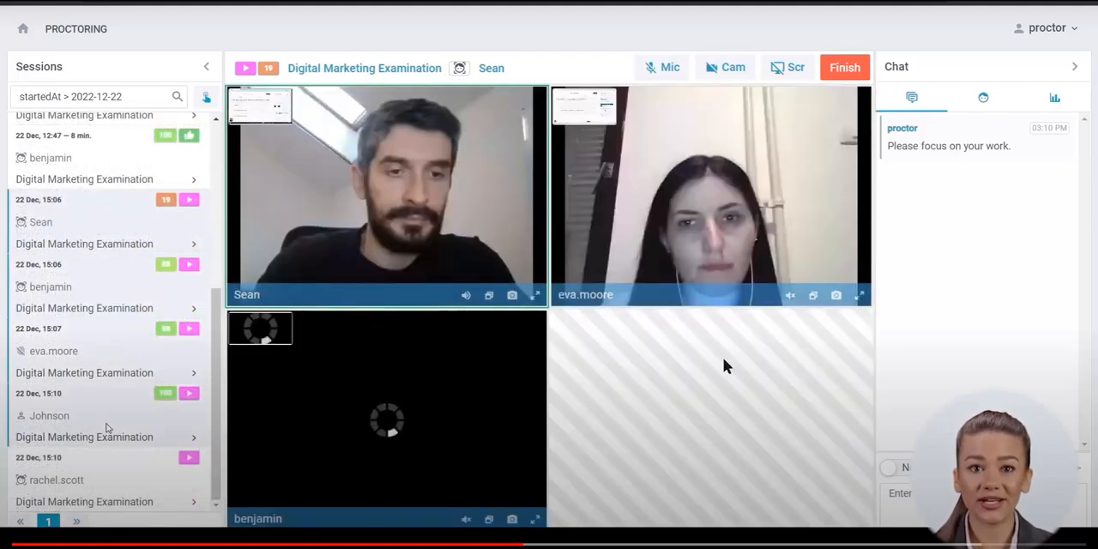
left_click(114, 487)
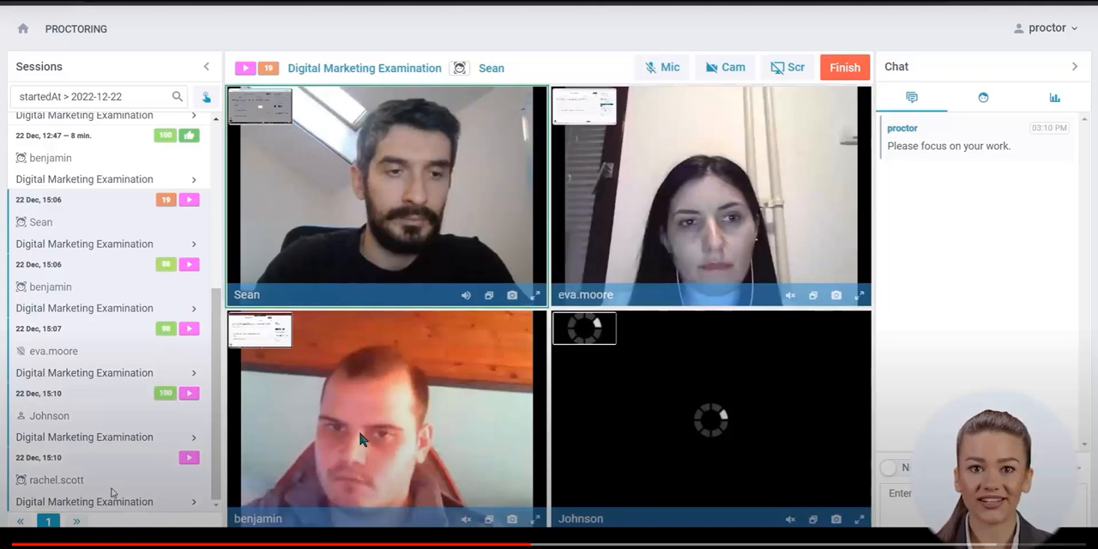
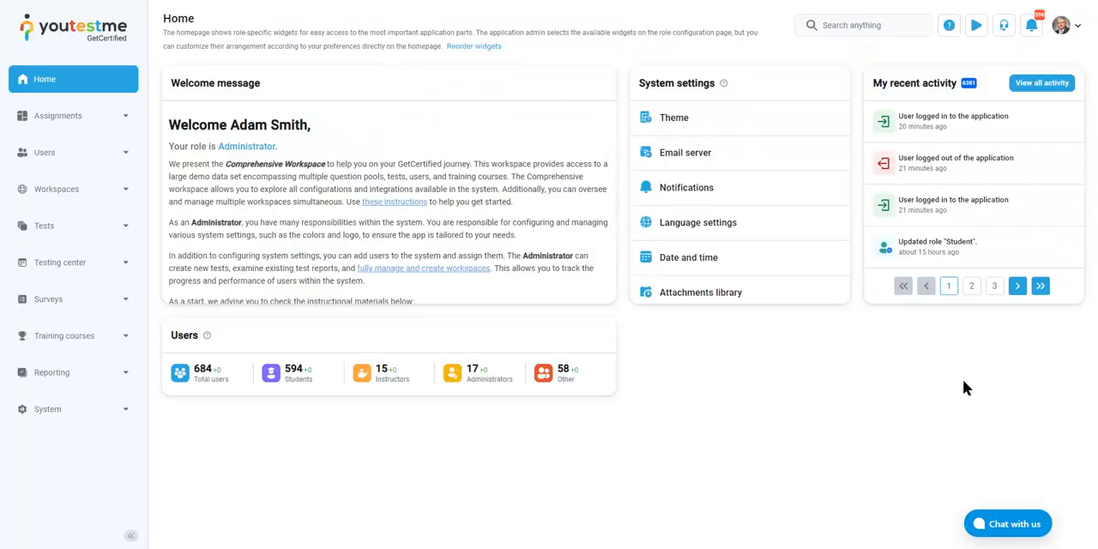
Open the Users audit trail report from the predefined user reports
scroll(475, 209, "down", 1)
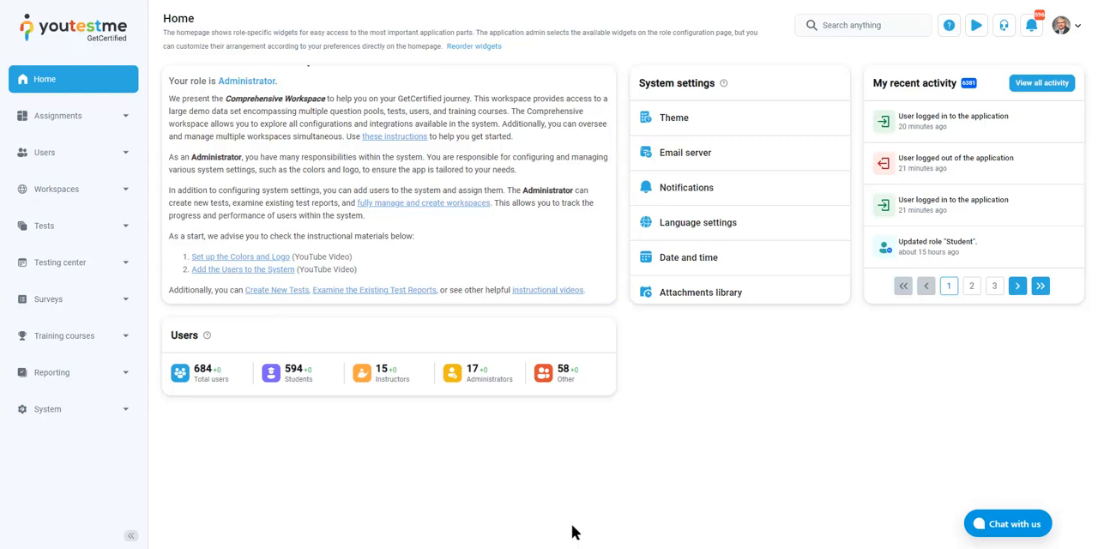
left_click(117, 381)
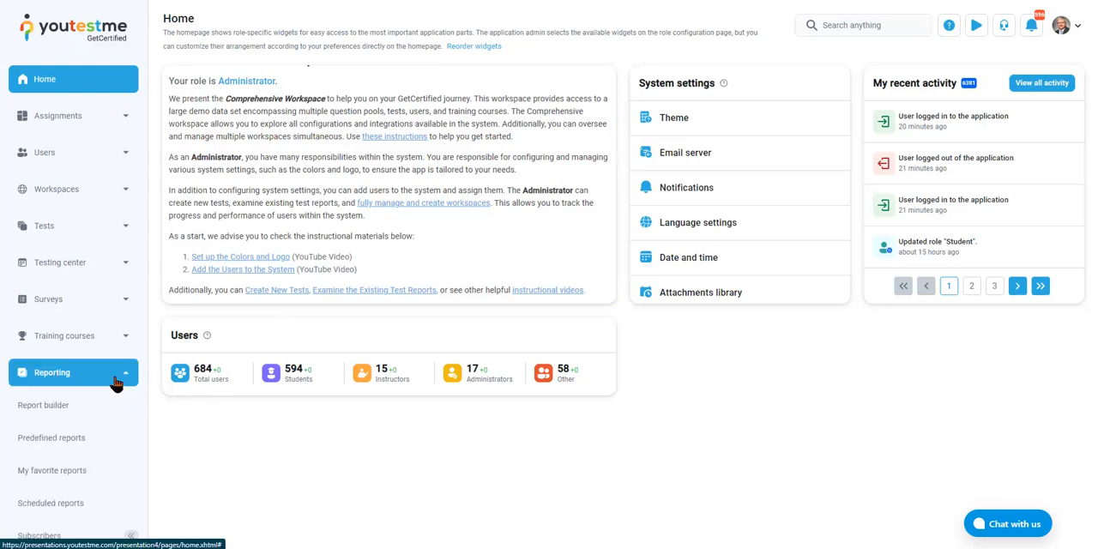
left_click(53, 440)
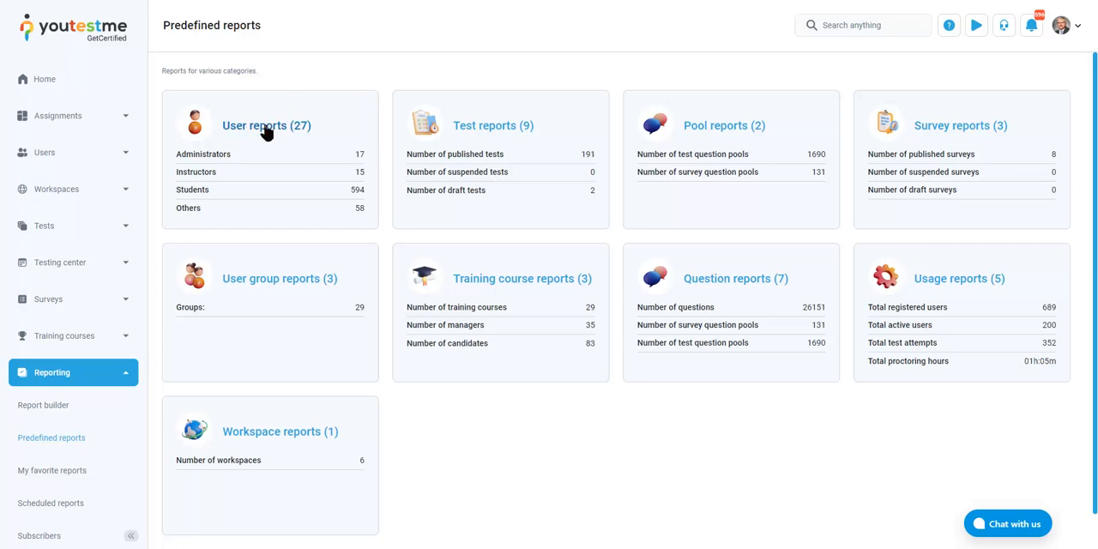
left_click(314, 166)
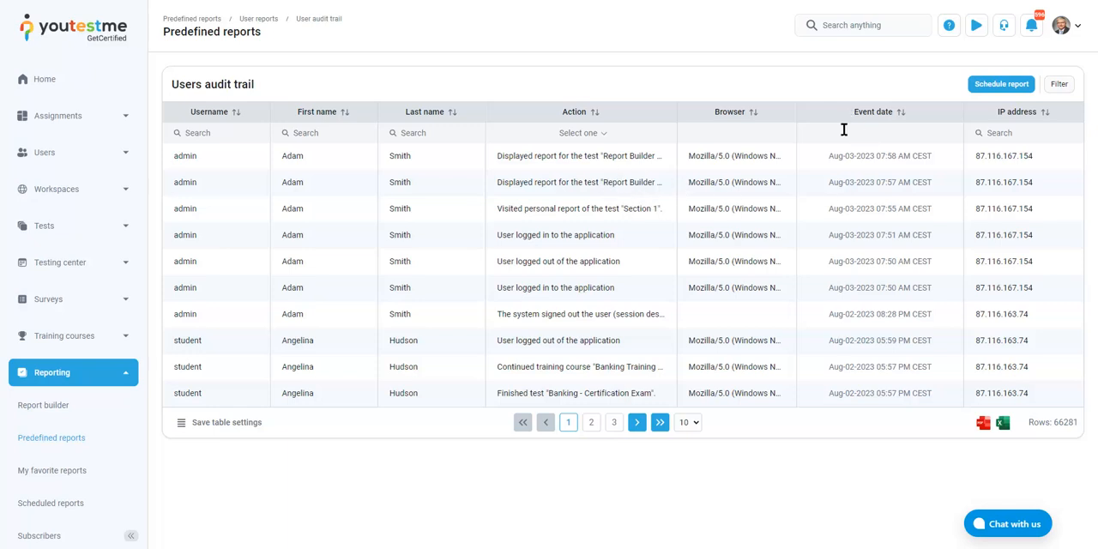
Examine the logged actions in the audit trail, highlighting the displayed report, continued training course and finished test entries
left_click_drag(500, 156, 603, 161)
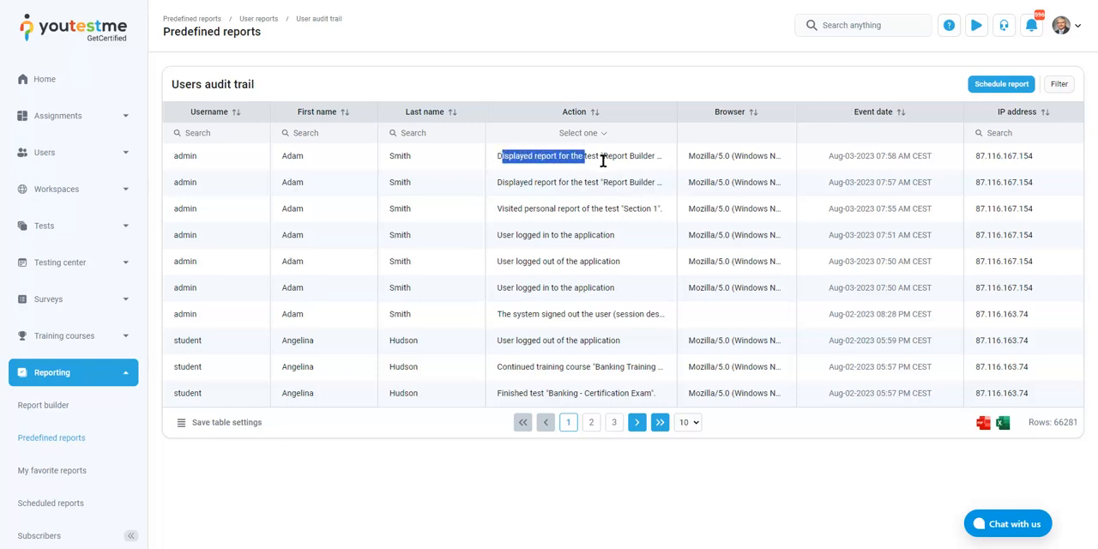
left_click(624, 160)
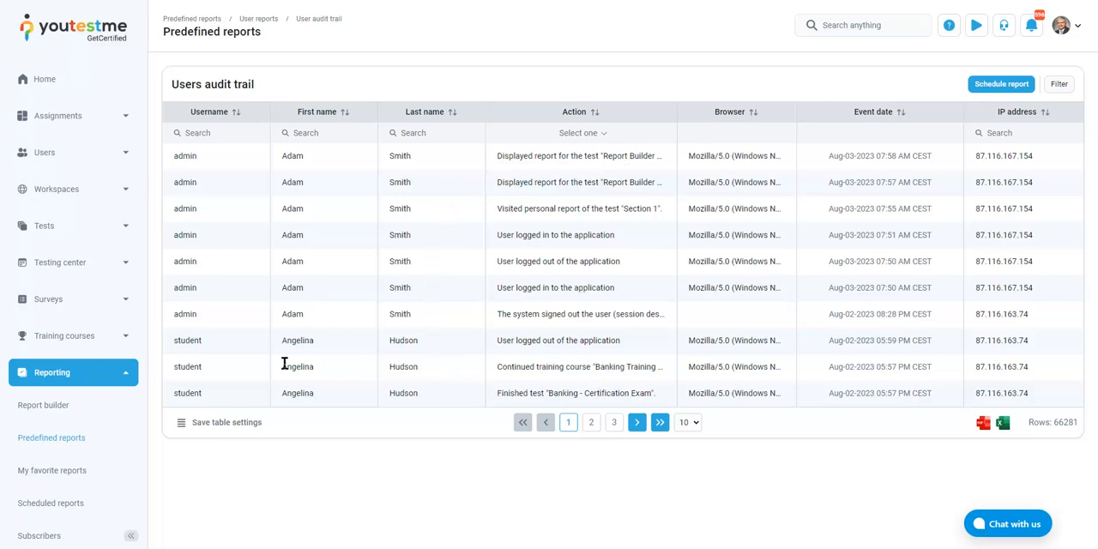
left_click_drag(511, 367, 650, 367)
double_click(609, 369)
left_click(593, 370)
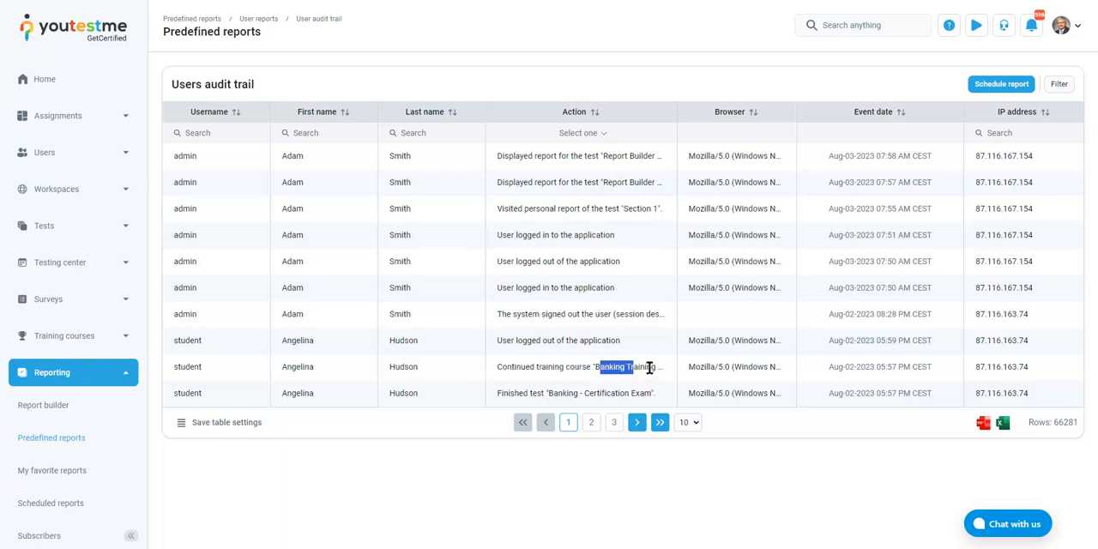
left_click(577, 366)
left_click_drag(499, 393, 641, 393)
left_click(640, 393)
double_click(639, 394)
left_click_drag(575, 393, 644, 392)
double_click(644, 391)
left_click(576, 391)
Open the Test results user report, sort it by test finish time, check the scores and return to the user reports
left_click(266, 22)
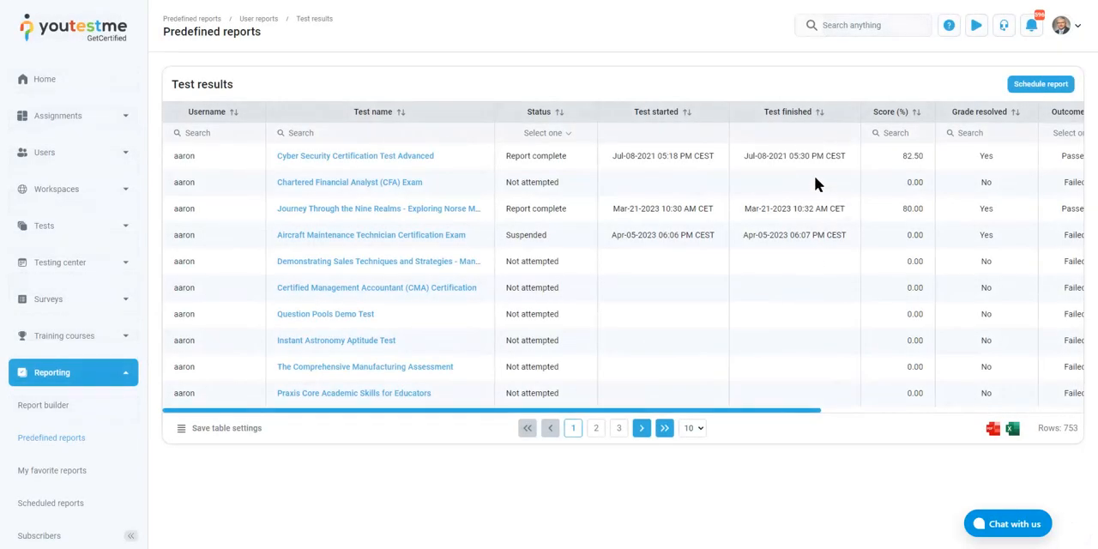
left_click(803, 114)
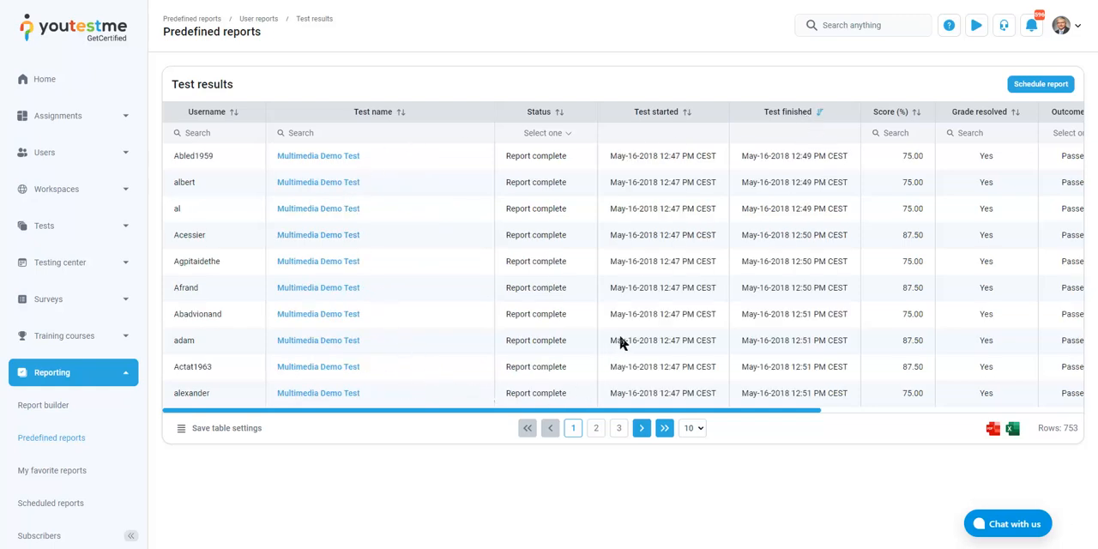
double_click(919, 157)
double_click(918, 183)
left_click(918, 222)
left_click_drag(706, 408, 596, 404)
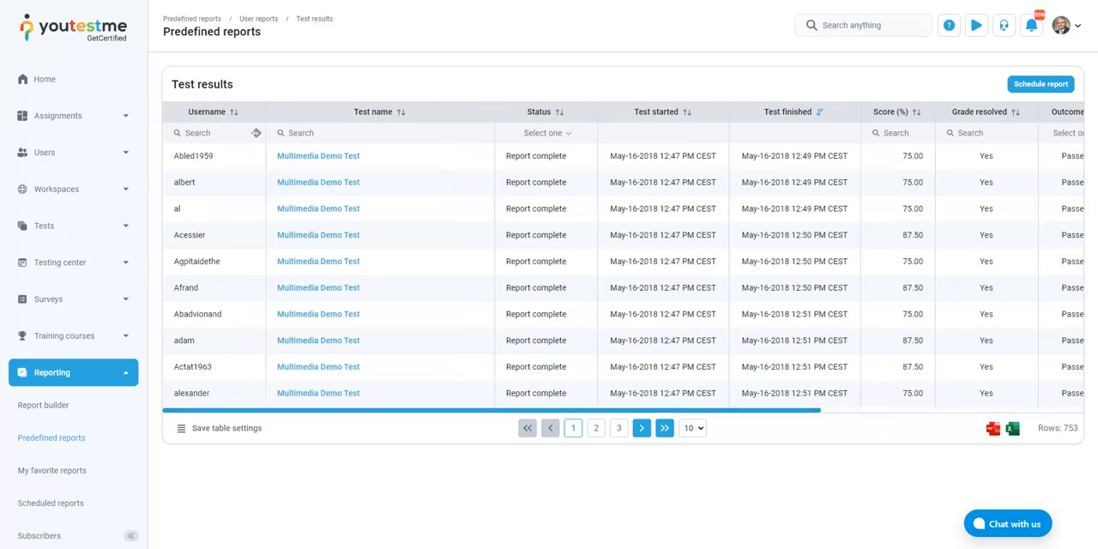
left_click(259, 18)
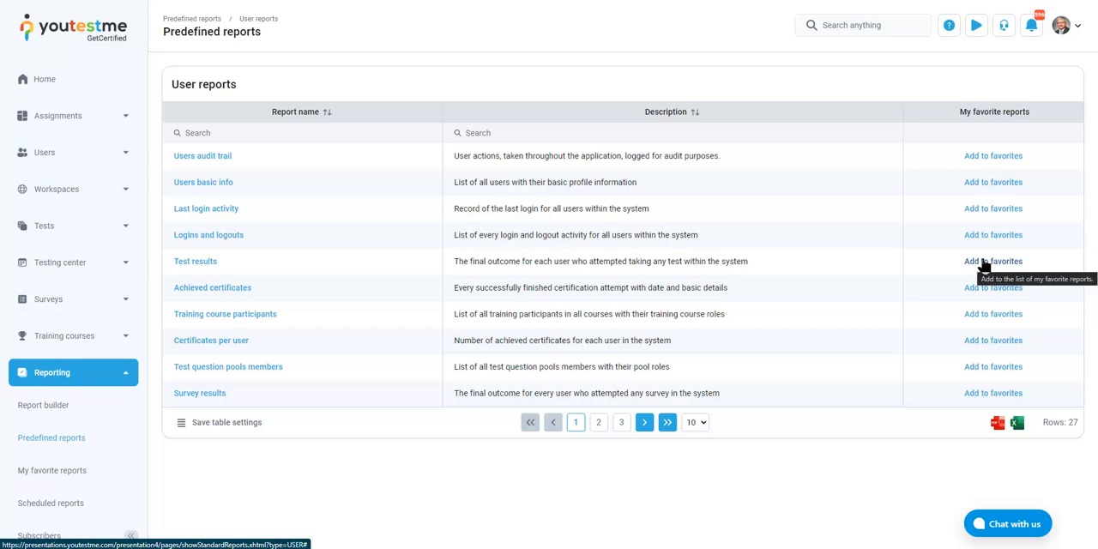
Go to the scheduled reports and open the Test results report for editing
left_click(53, 471)
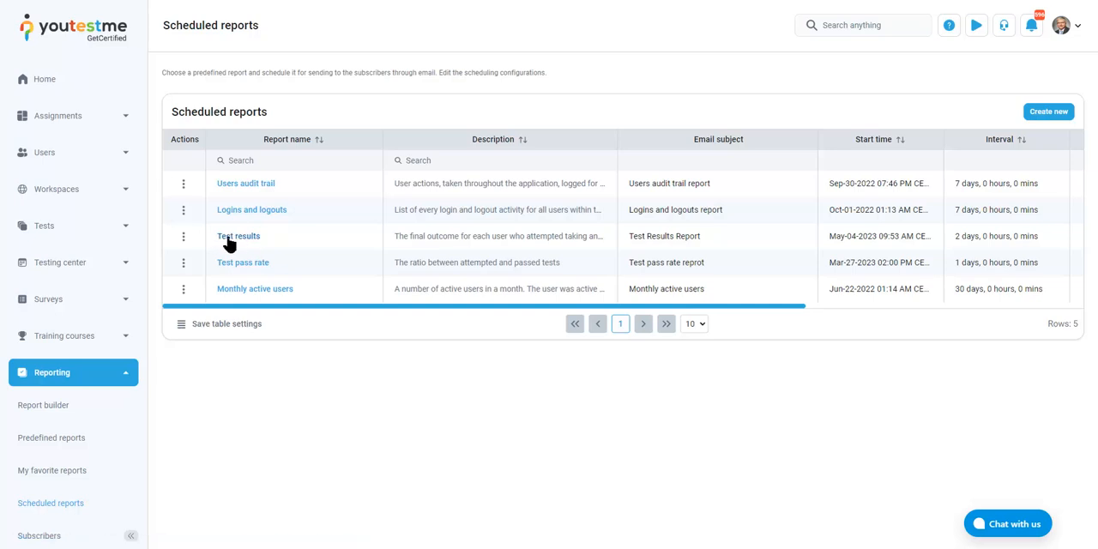
left_click(185, 236)
left_click(201, 256)
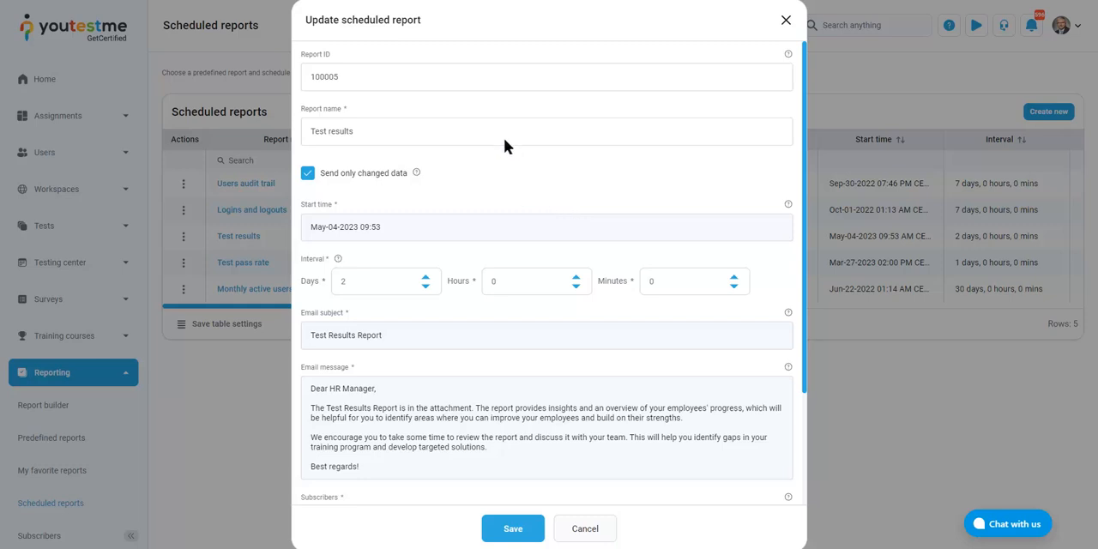
Review the scheduled report's start time, interval, email message and subscribers, and close it without saving
left_click_drag(375, 279, 319, 279)
scroll(416, 262, "down", 2)
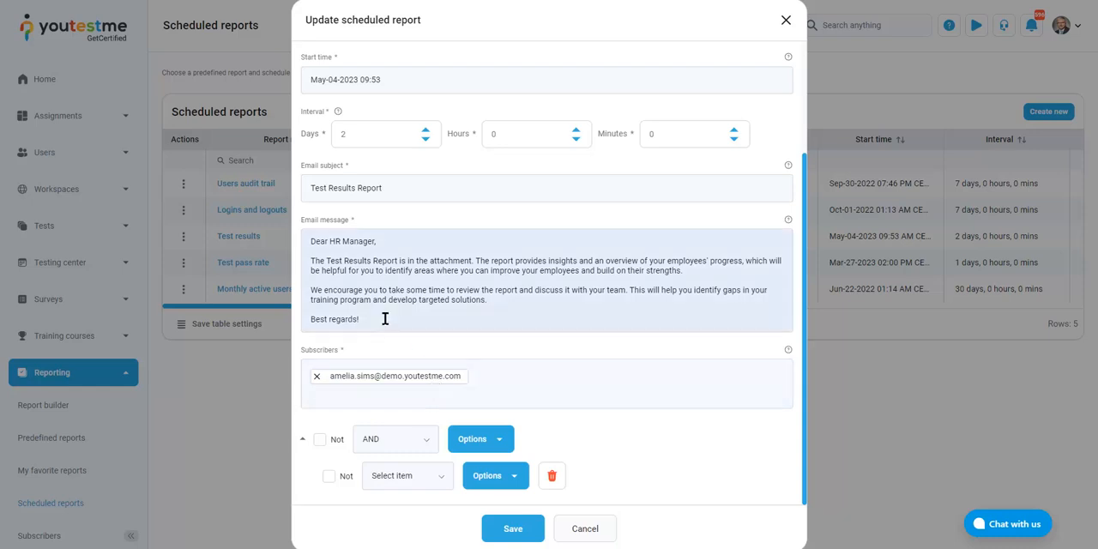
mouse_move(385, 318)
left_mouse_down()
mouse_move(300, 233)
mouse_move(501, 370)
mouse_move(381, 255)
mouse_move(290, 218)
mouse_move(409, 319)
mouse_move(286, 230)
mouse_move(395, 321)
left_mouse_up()
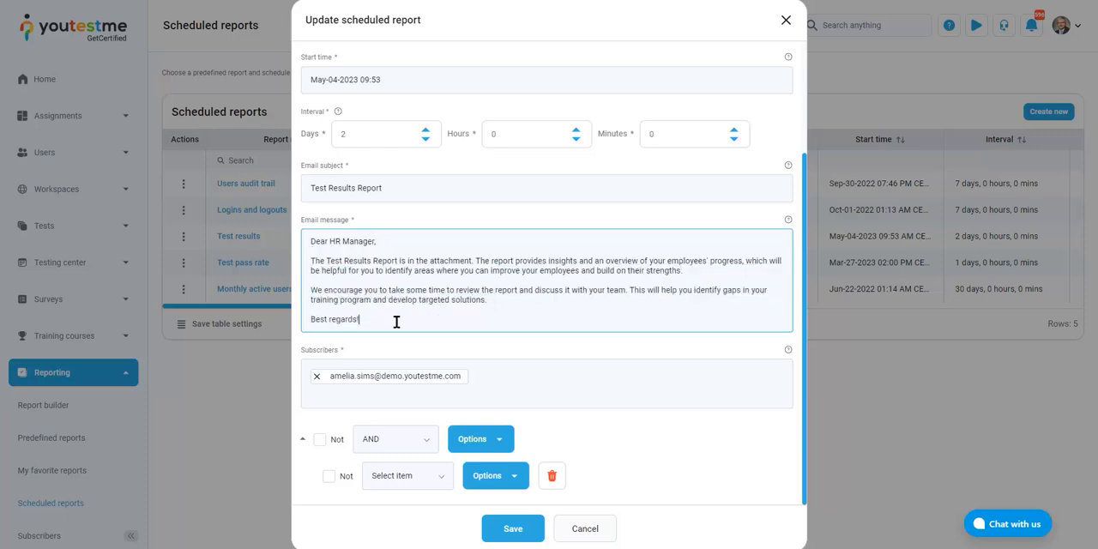
scroll(429, 314, "up", 2)
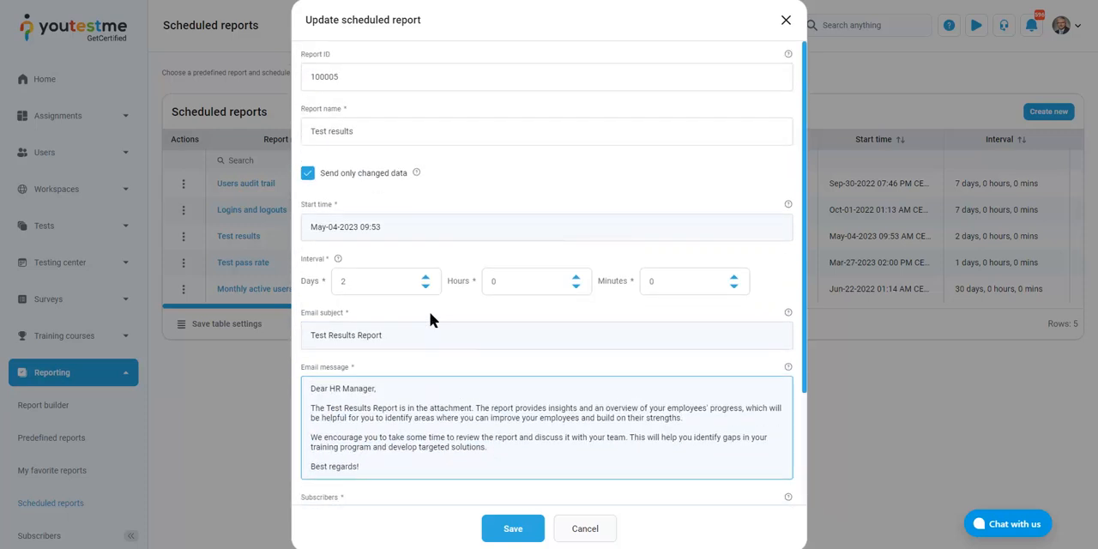
scroll(430, 320, "down", 2)
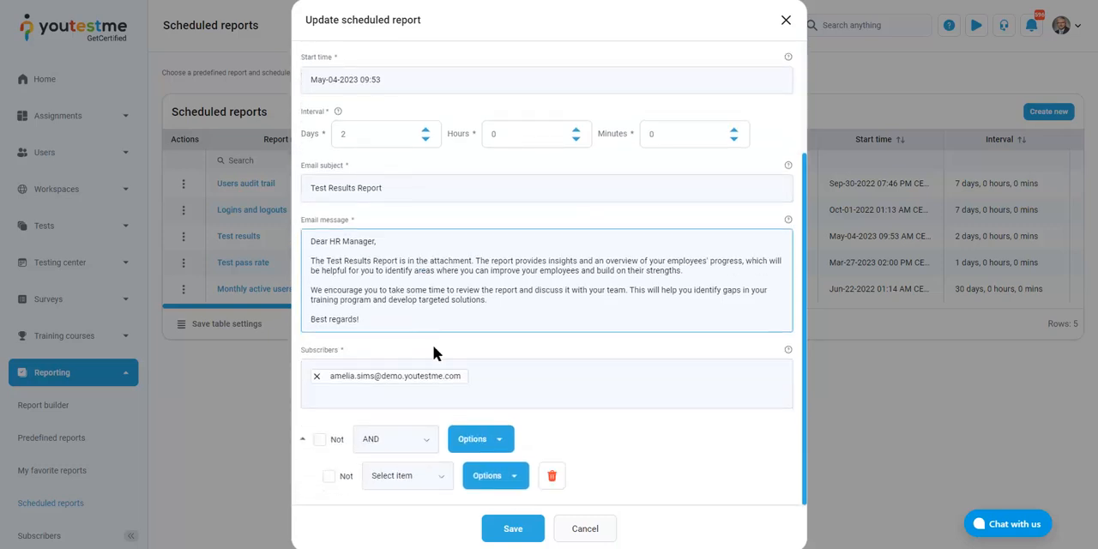
scroll(433, 345, "up", 2)
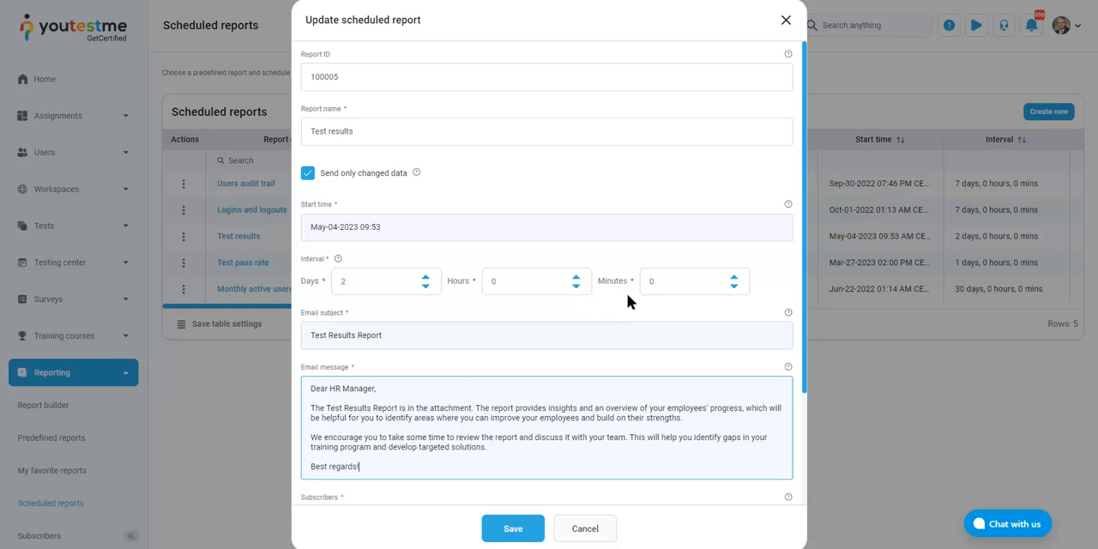
scroll(614, 351, "down", 2)
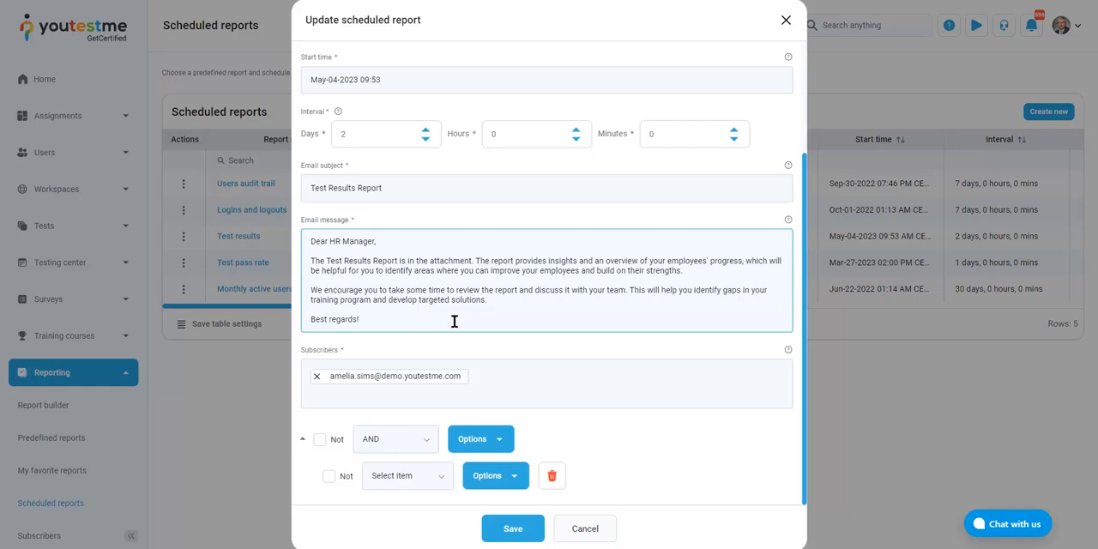
left_click(574, 527)
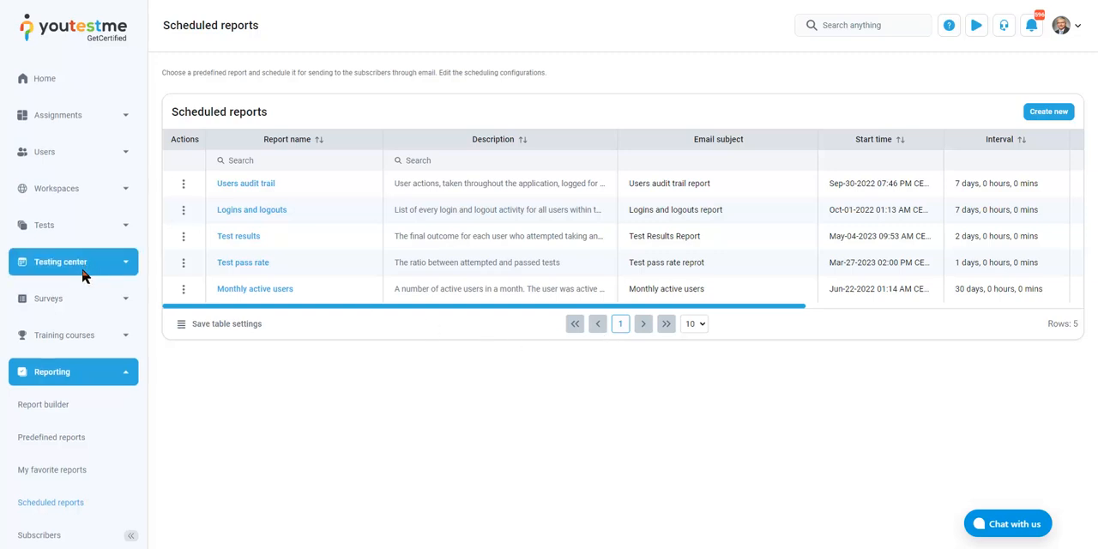
Open the notification settings in the system's settings and customization
scroll(77, 319, "down", 1)
left_click(93, 371)
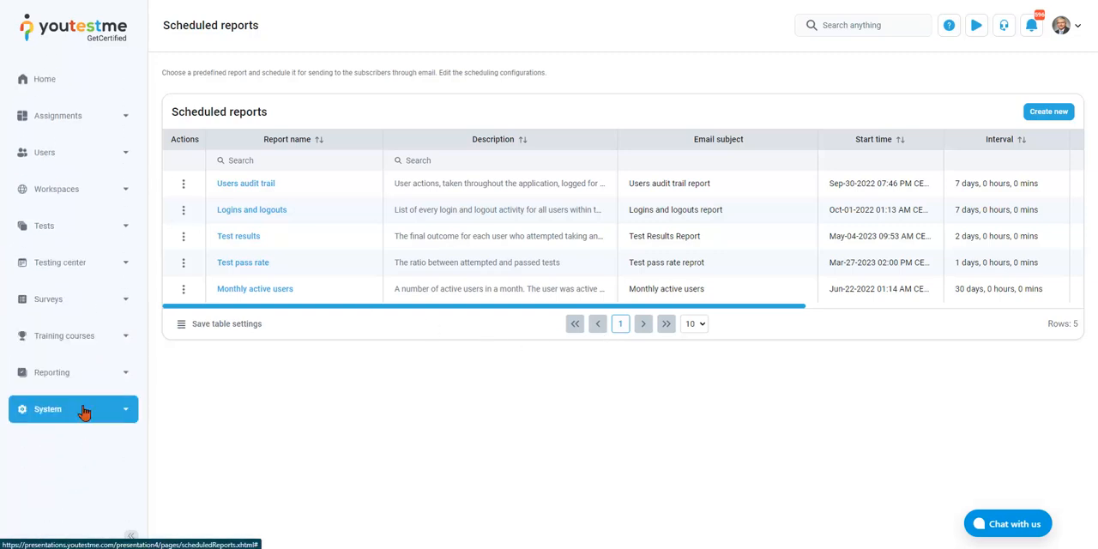
left_click(81, 409)
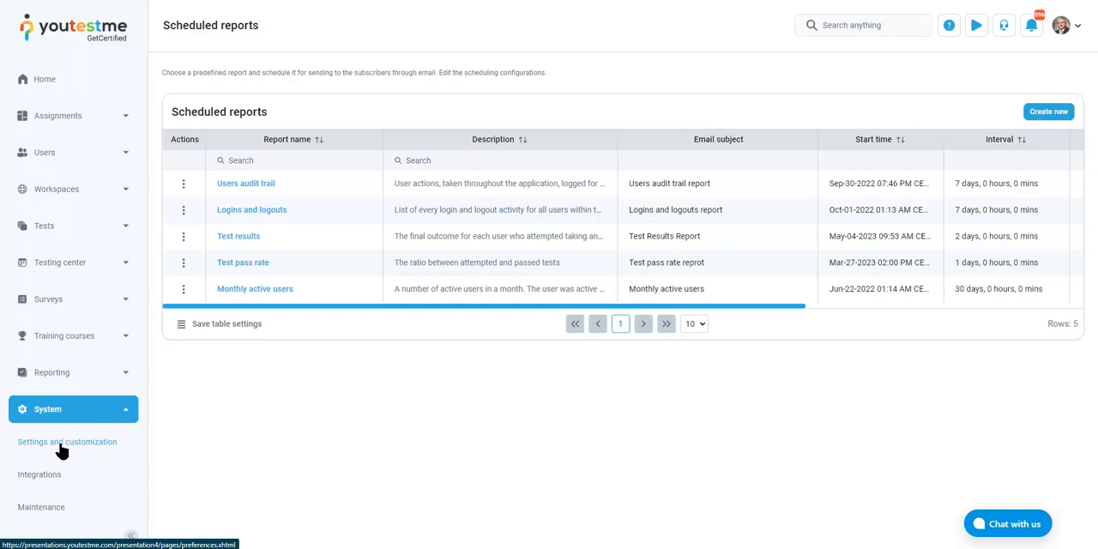
left_click(64, 445)
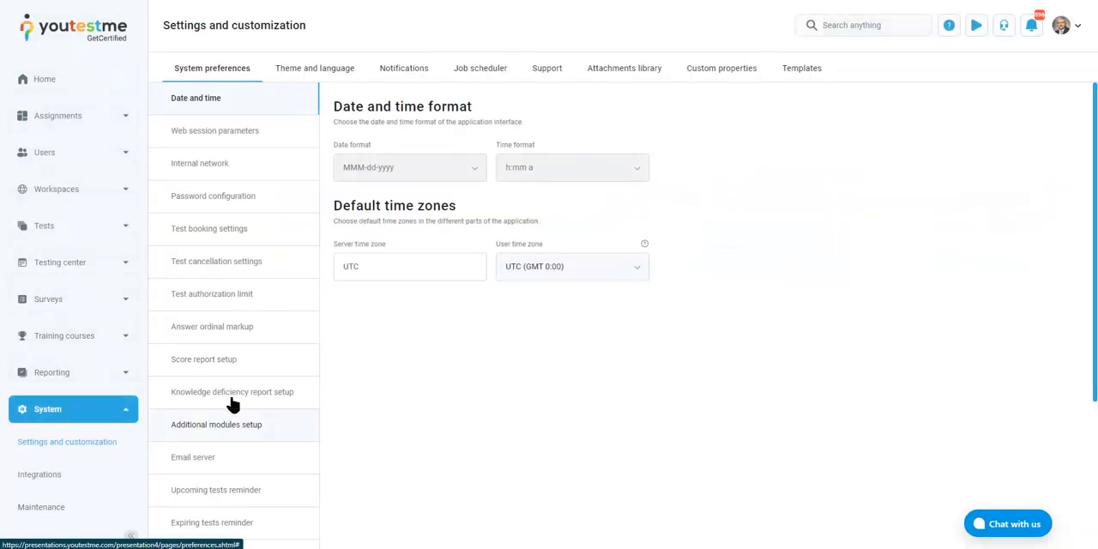
left_click(395, 68)
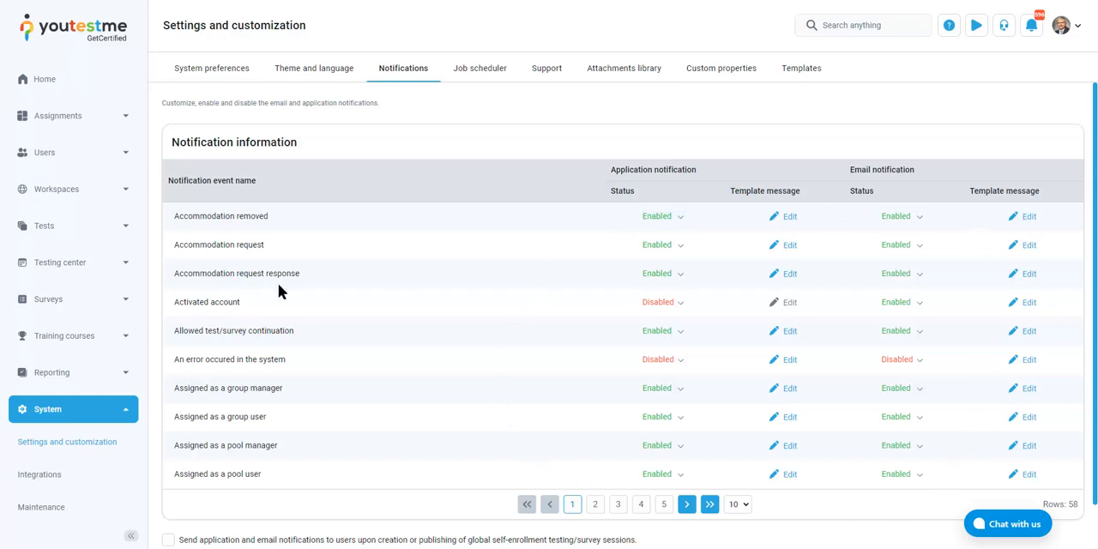
Open the email template of the Activated account notification and move the dialog up to show the whole template
left_click_drag(179, 305, 224, 304)
left_click(335, 314)
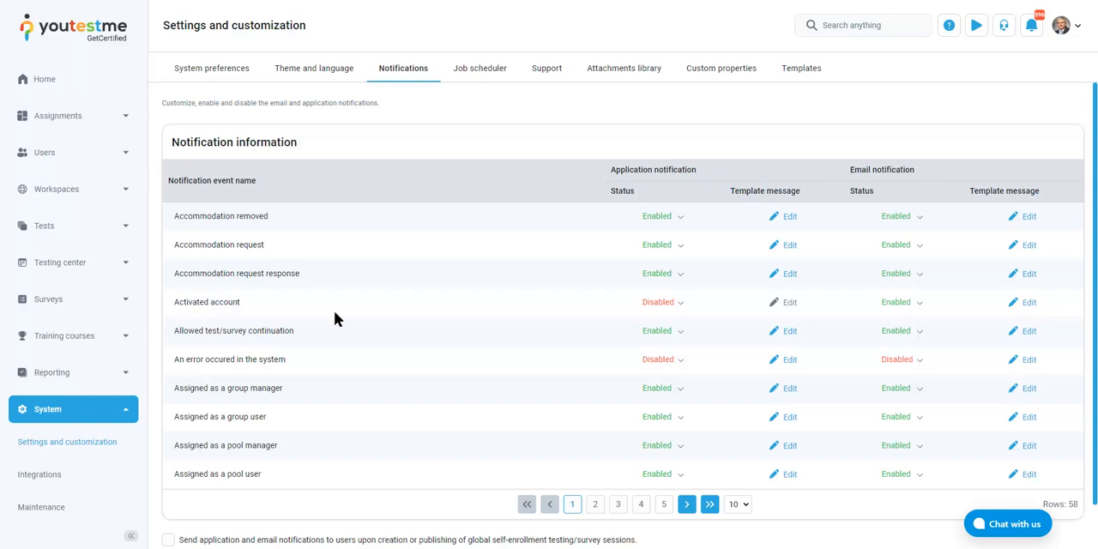
left_click(1021, 305)
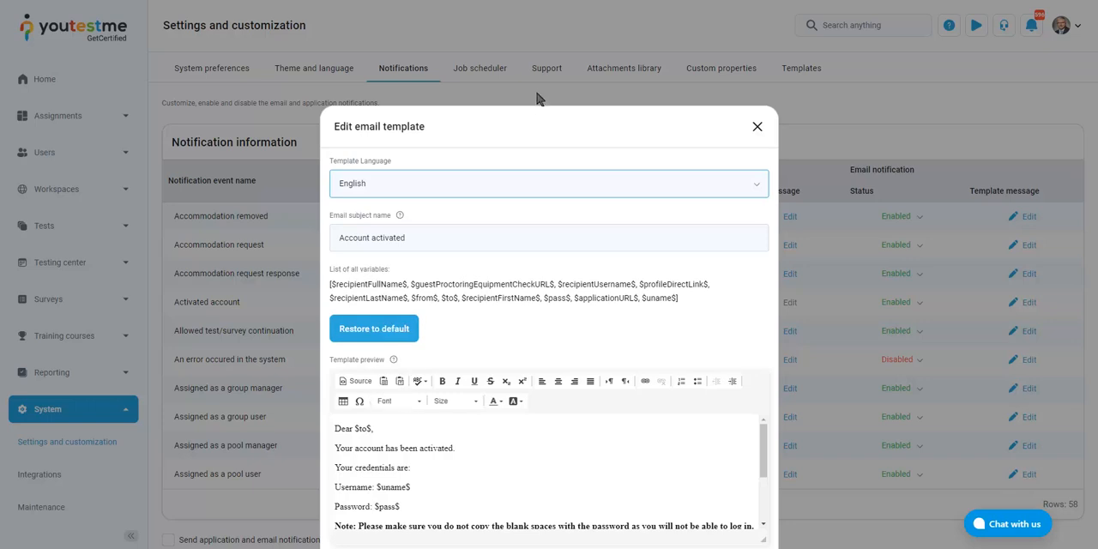
left_click_drag(541, 112, 550, 66)
scroll(540, 393, "down", 2)
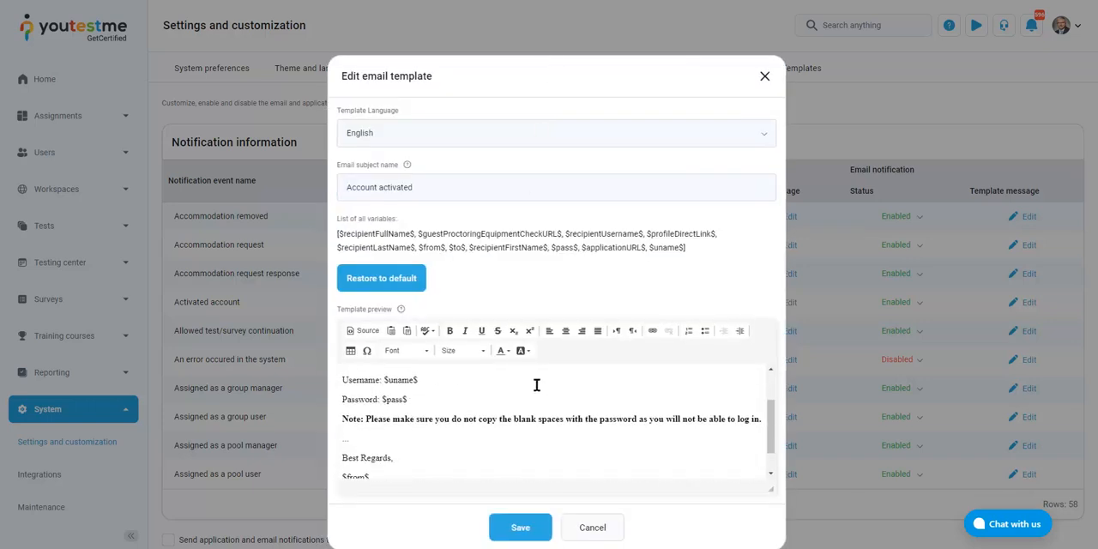
Examine the template's message body, highlighting the credentials text and the username and password variables
left_click_drag(436, 462, 367, 414)
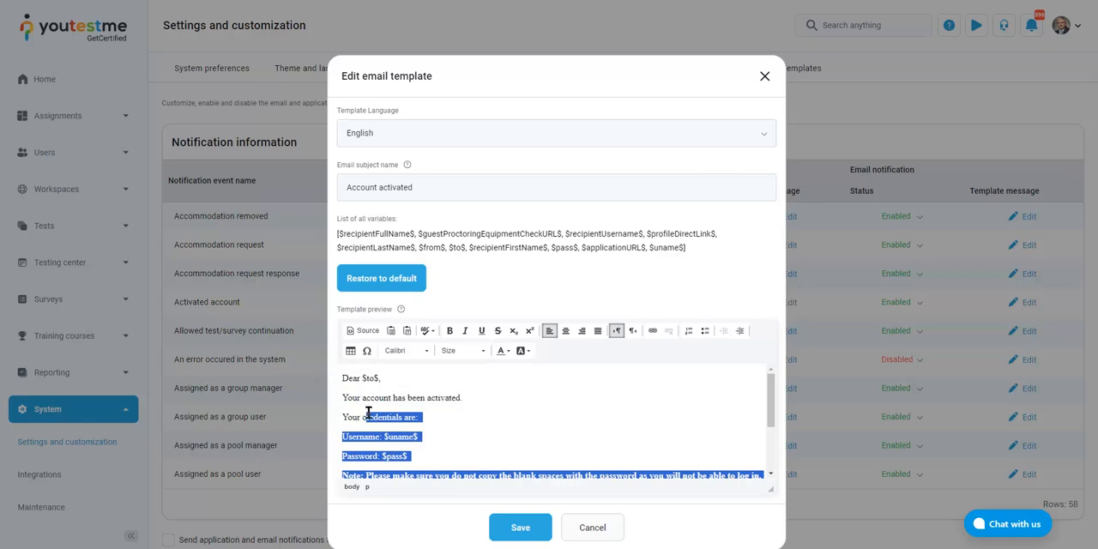
left_click(368, 415)
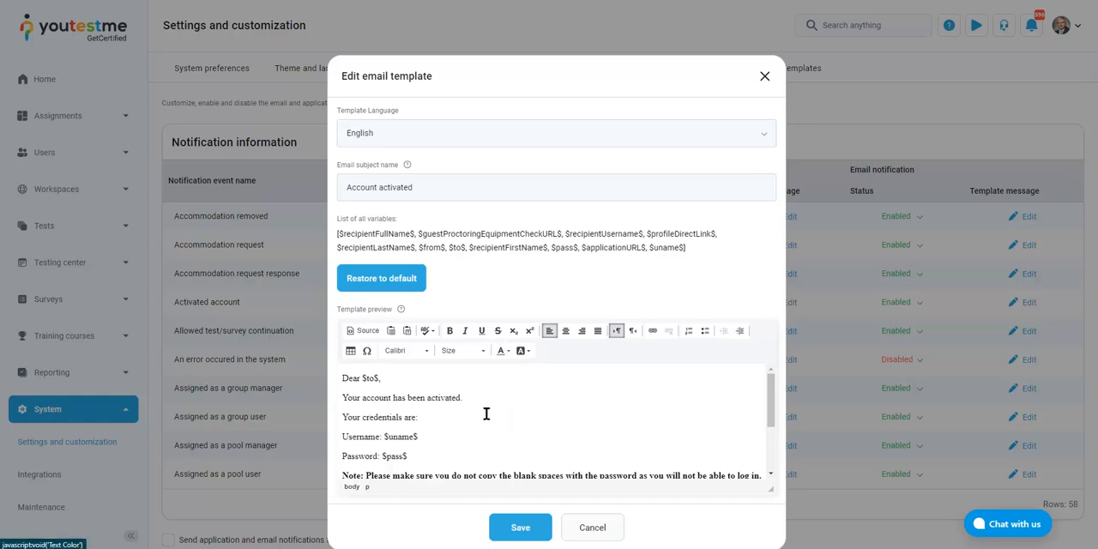
scroll(416, 412, "down", 2)
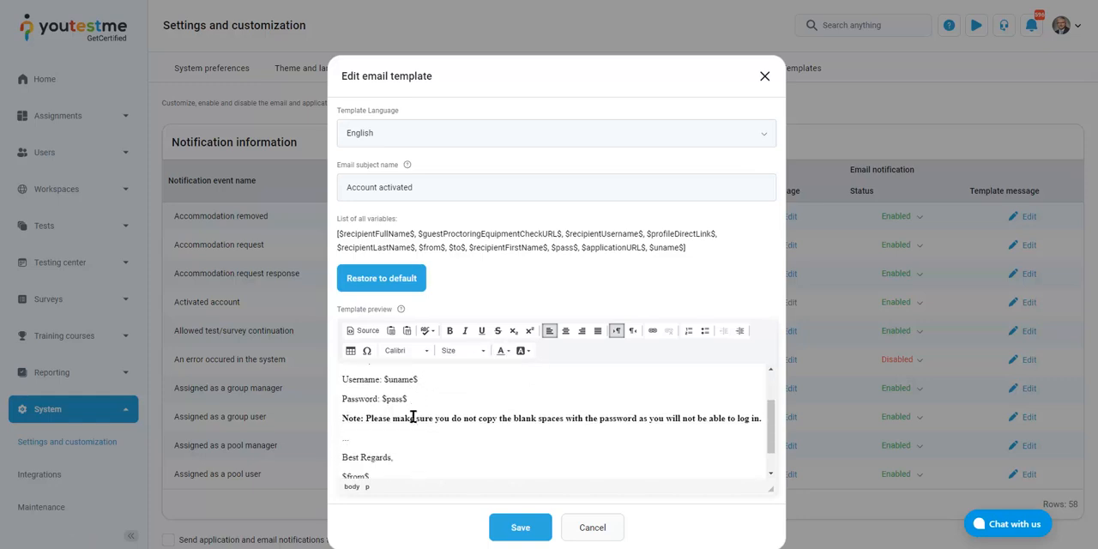
double_click(401, 378)
double_click(393, 399)
left_click(452, 399)
scroll(454, 404, "up", 2)
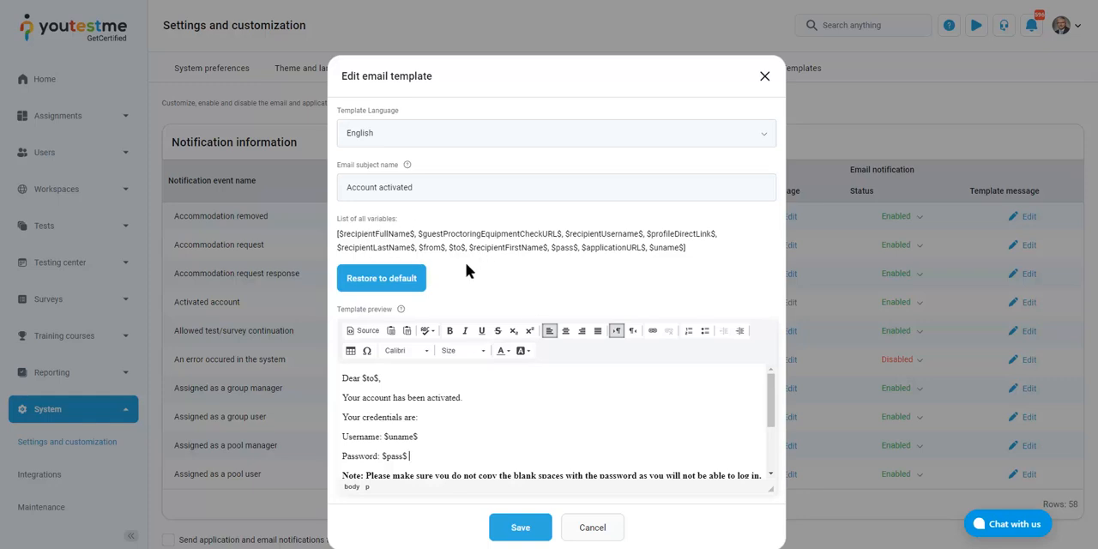
Check the list of variables, highlighting profileDirectLink, and the rest of the message, and close the template without saving
left_click_drag(651, 234, 711, 237)
left_click(436, 447)
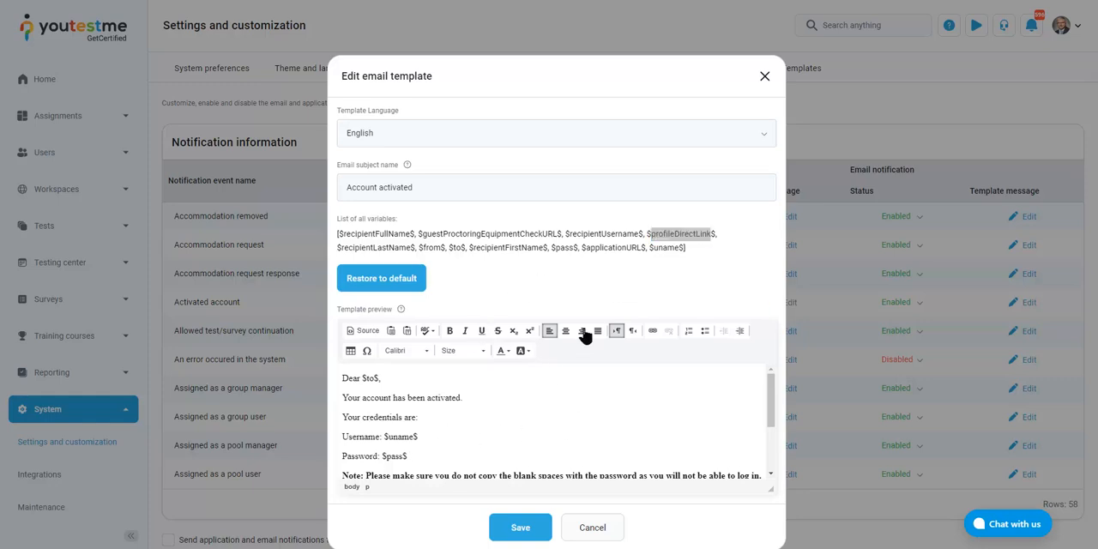
left_click(682, 239)
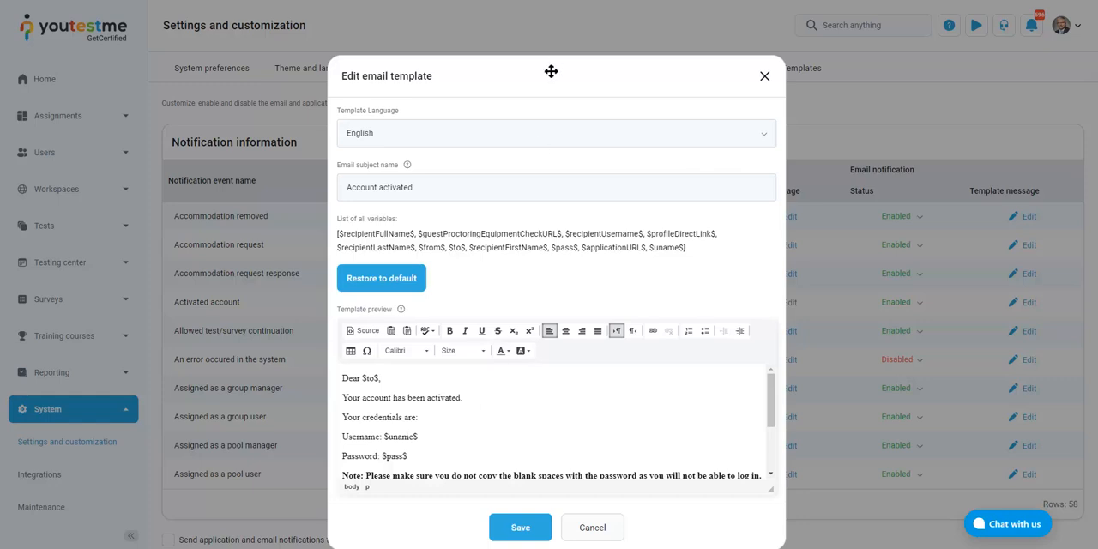
left_click_drag(551, 71, 546, 41)
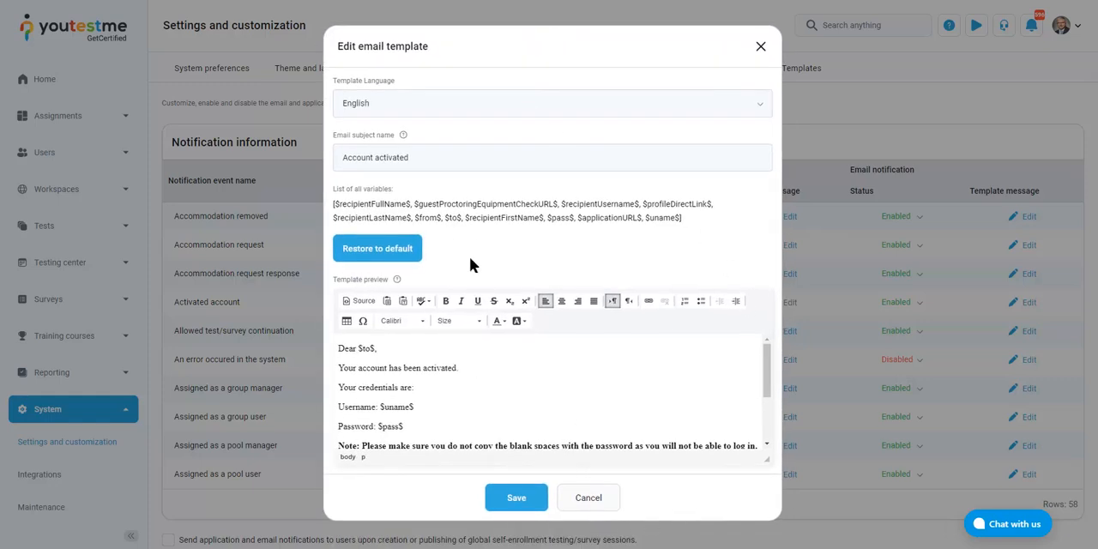
scroll(414, 395, "down", 3)
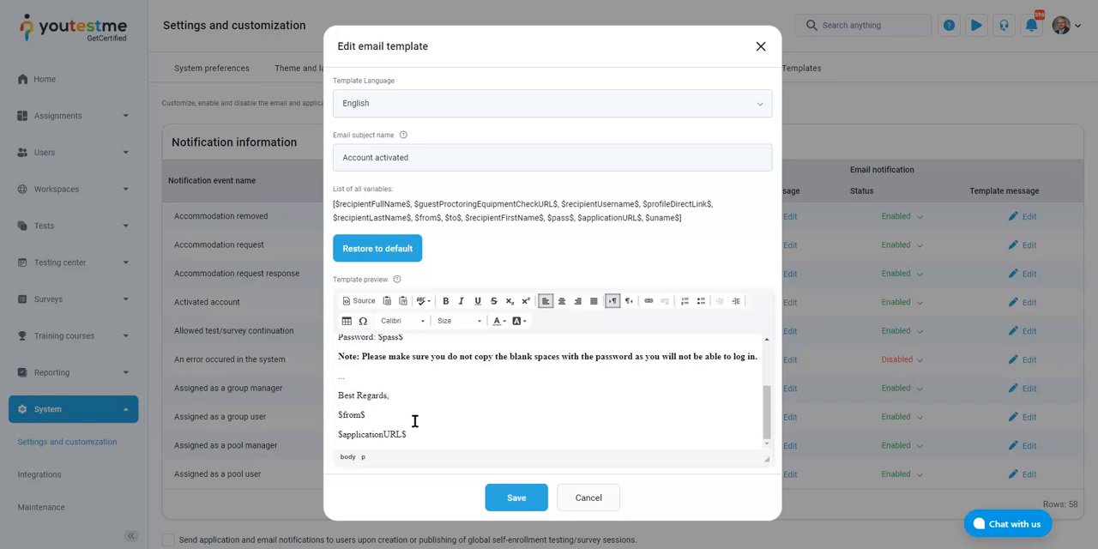
scroll(417, 411, "up", 3)
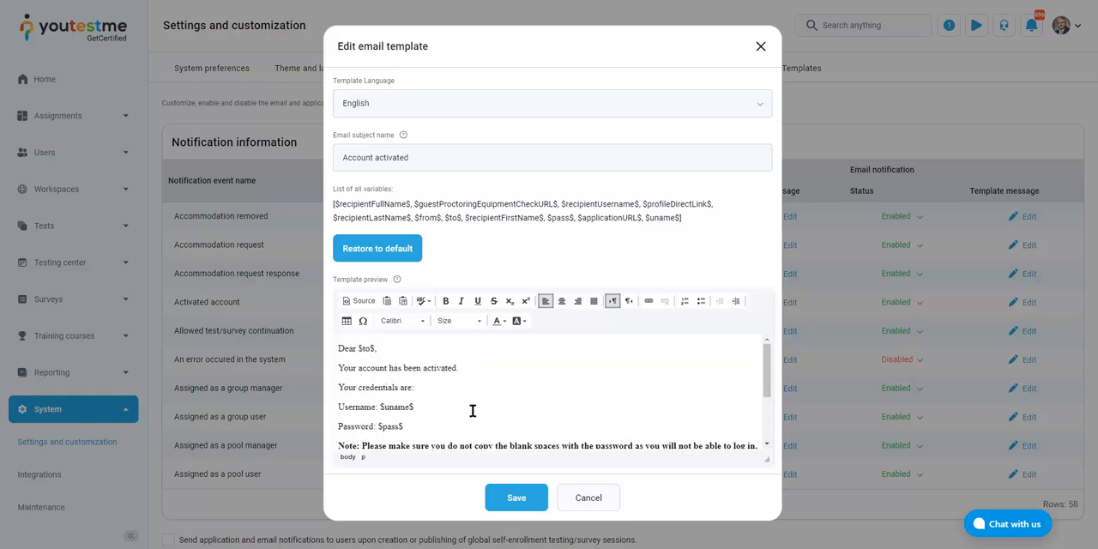
left_click(604, 504)
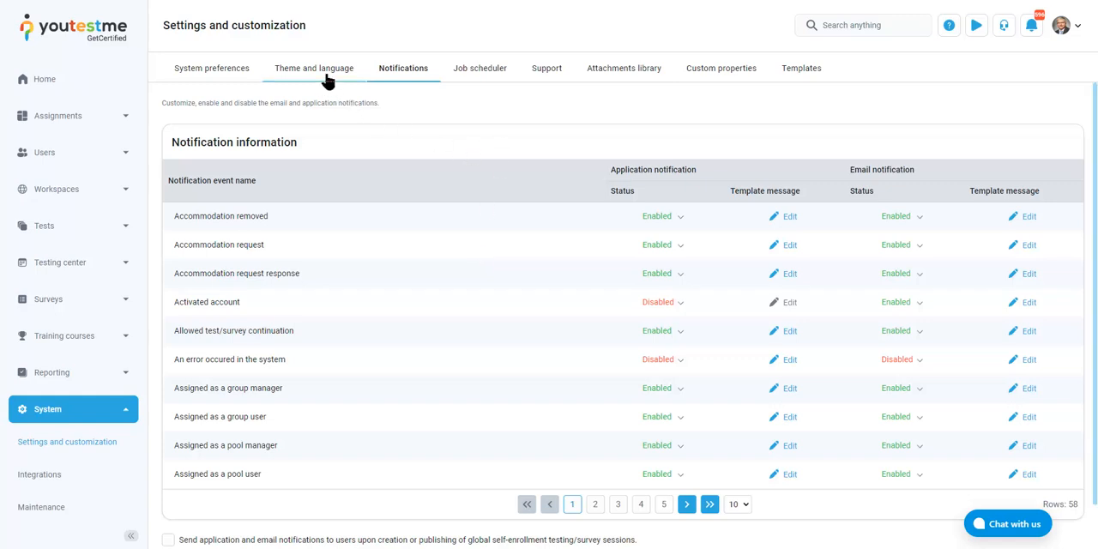
View the email template of the Accommodation removed notification, highlight the sender variable in its signature, and close it without saving
left_click(1034, 218)
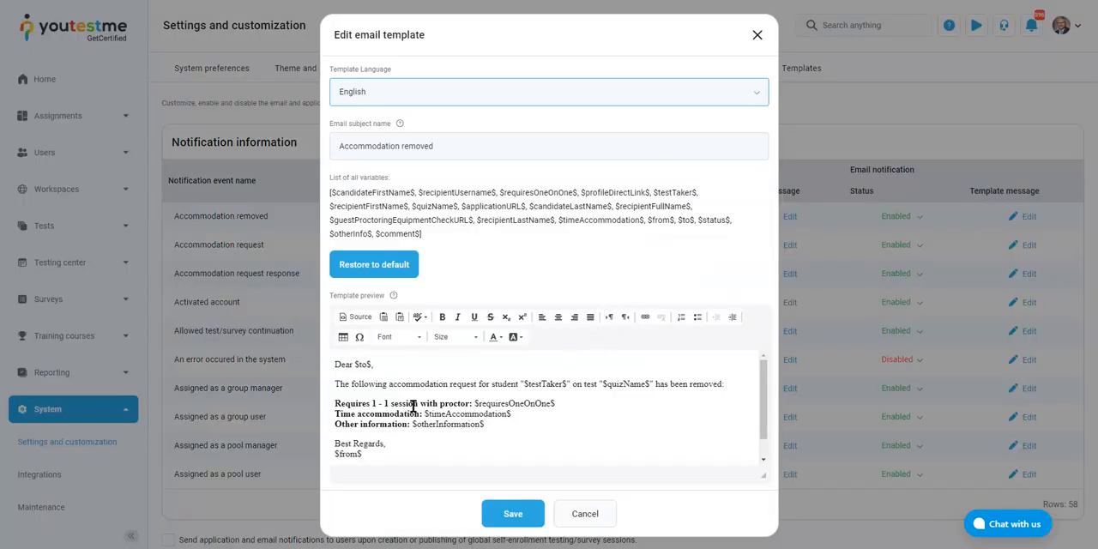
scroll(393, 430, "down", 1)
left_click_drag(380, 431, 341, 431)
left_click(420, 440)
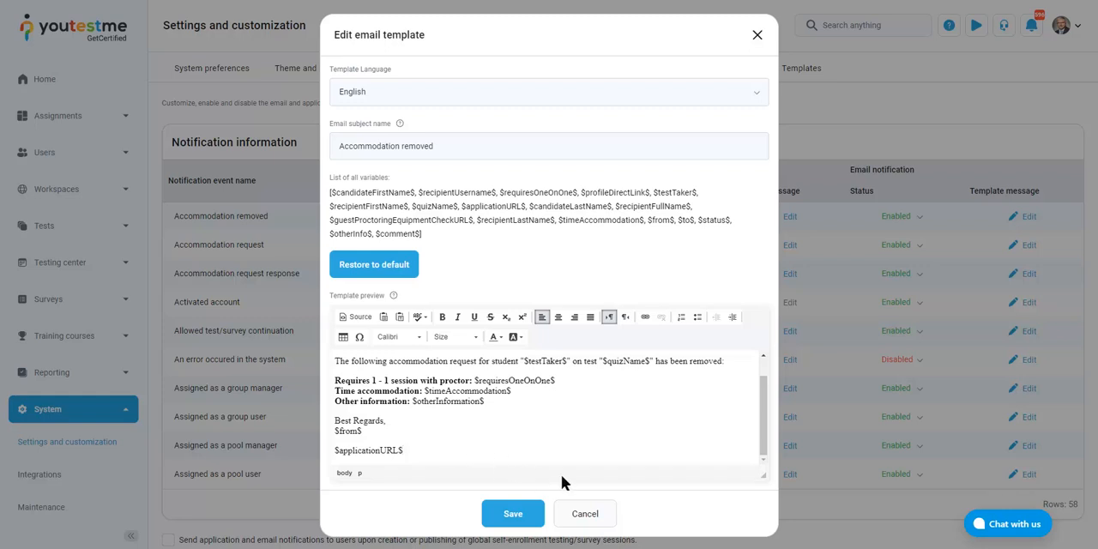
scroll(616, 416, "up", 1)
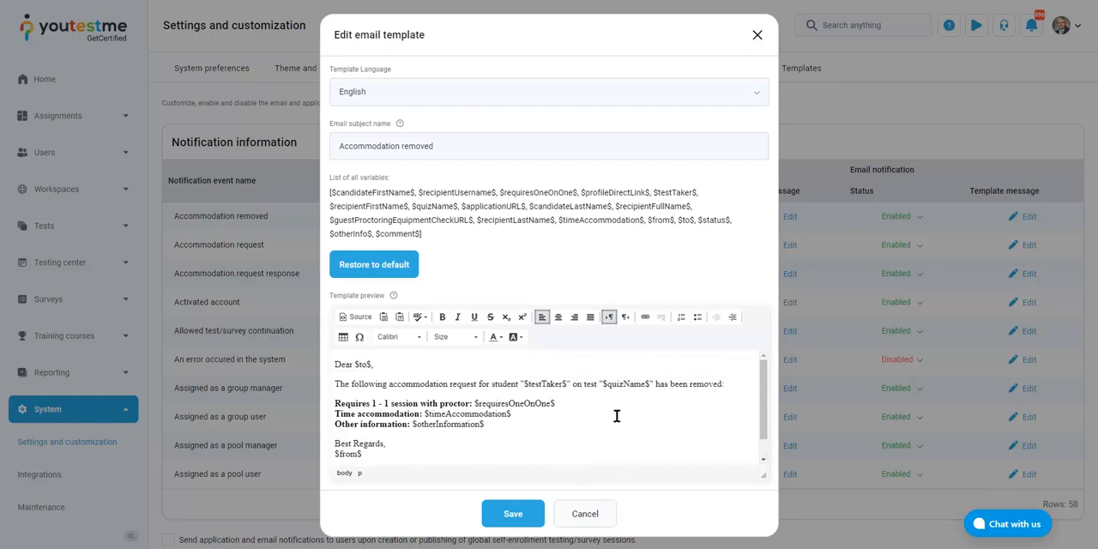
left_click(580, 520)
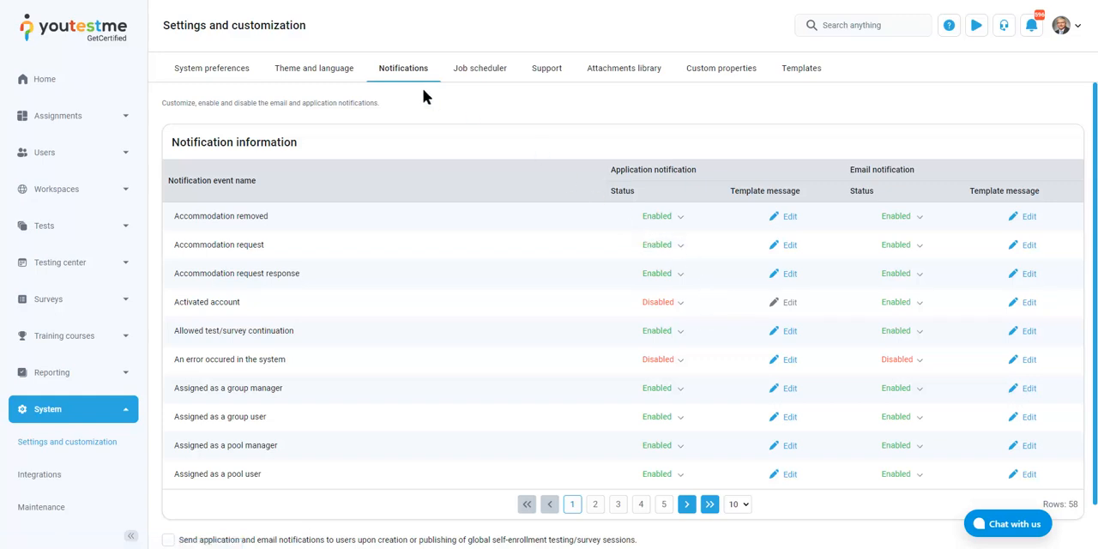
In the theme and language settings, view the logo and favicon options and open the white labeling options
left_click(318, 72)
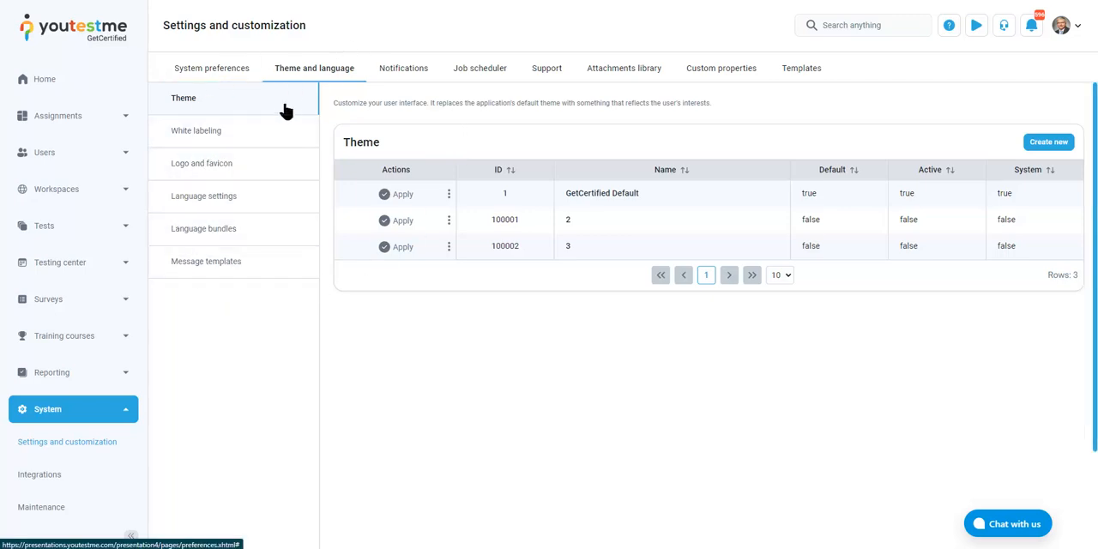
left_click(226, 166)
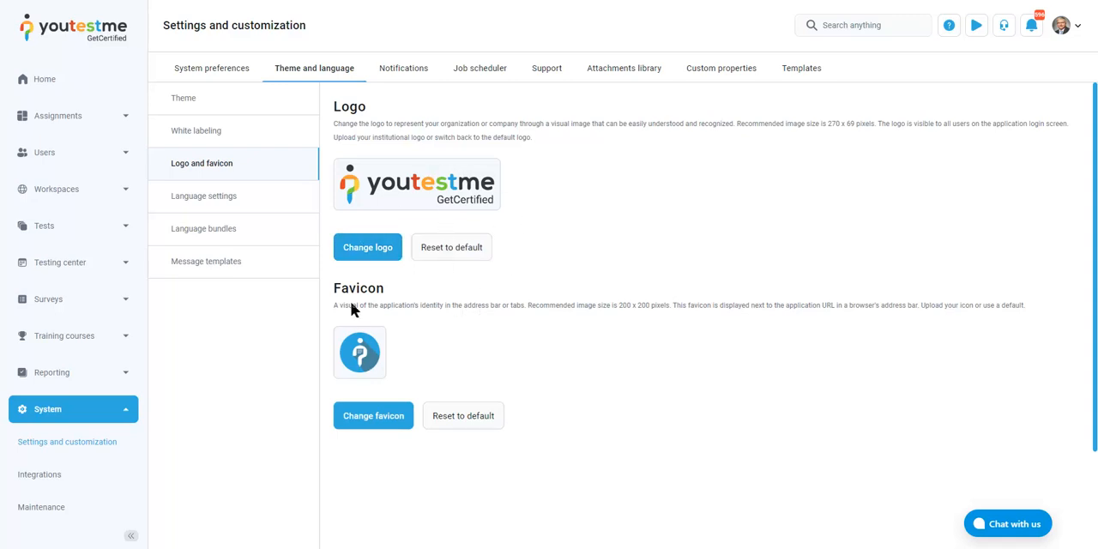
left_click(254, 136)
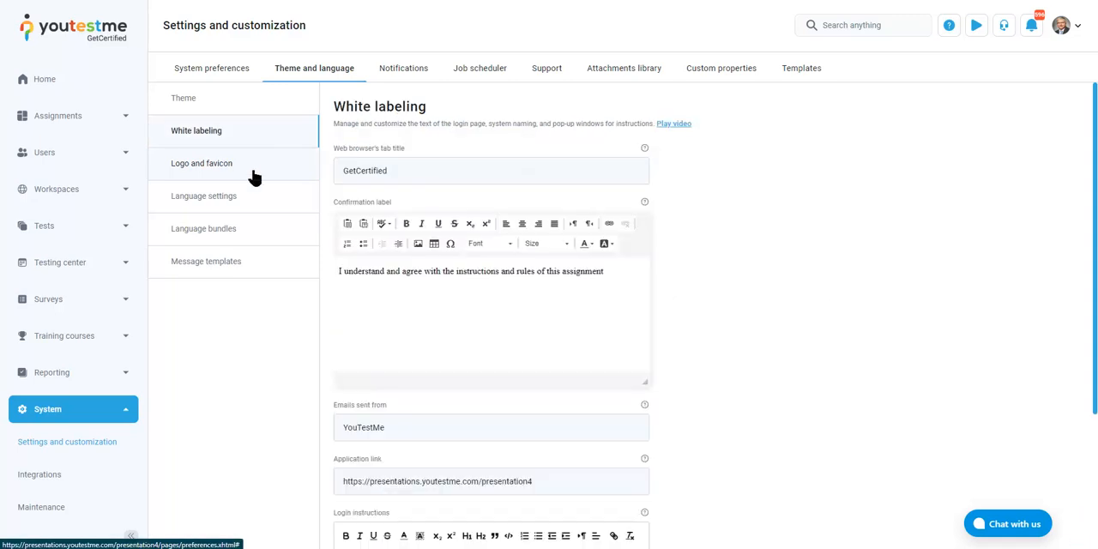
Examine the login instructions among the white labeling options, highlighting the welcome text down to the note about workspaces
scroll(718, 219, "down", 3)
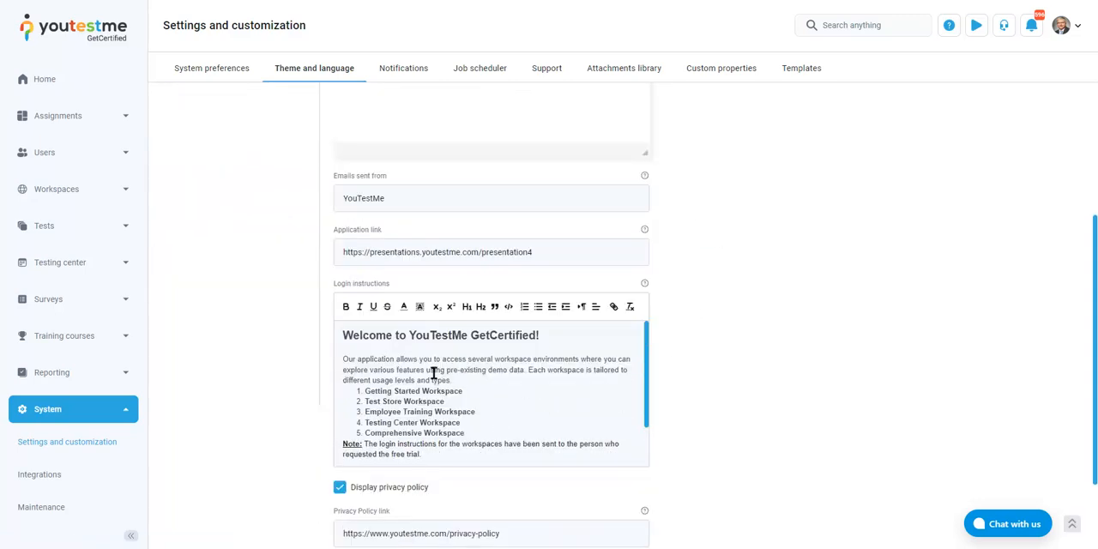
scroll(398, 360, "down", 1)
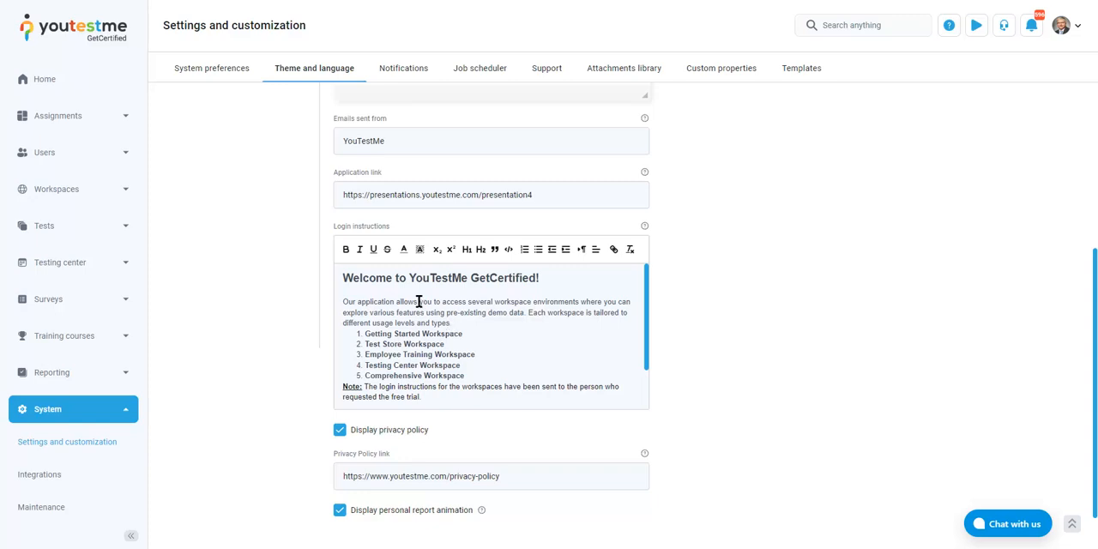
left_click_drag(412, 279, 604, 399)
left_click(532, 352)
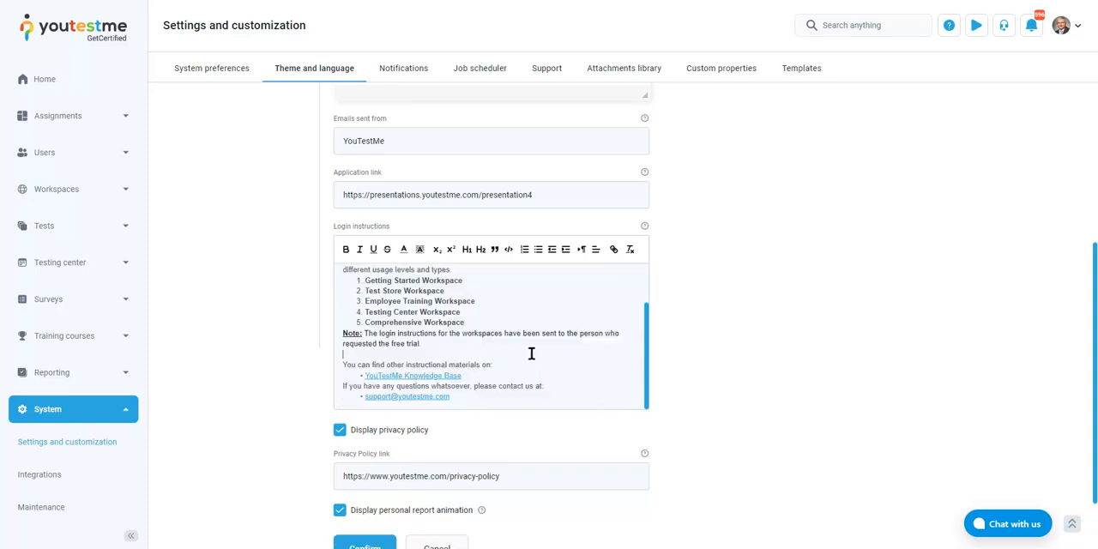
scroll(538, 351, "up", 2)
scroll(601, 339, "up", 3)
Highlight the email sender name and the web browser's tab title in the white labeling options, leaving both unedited
left_click(404, 429)
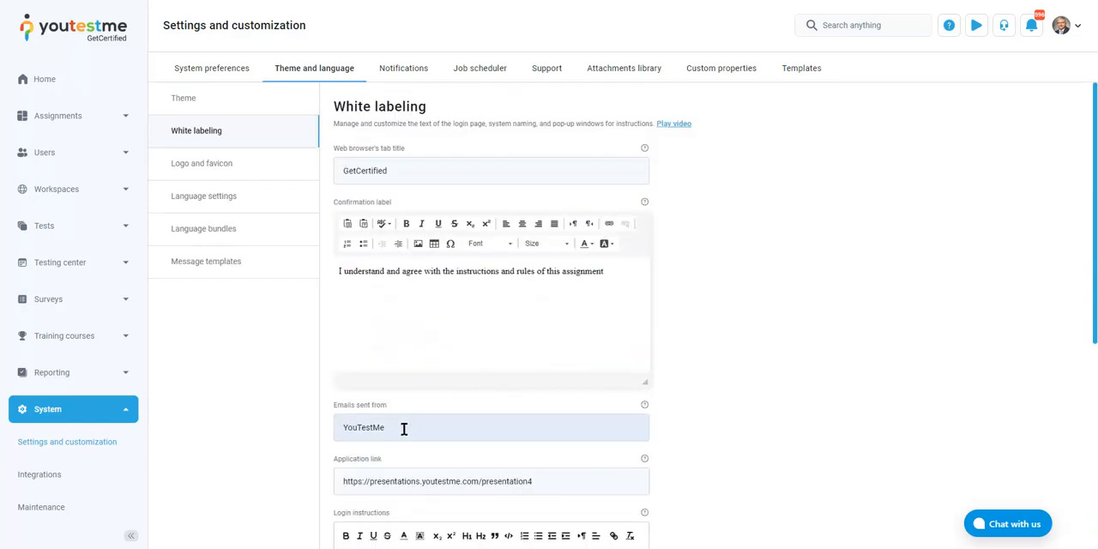
left_click_drag(405, 429, 321, 437)
left_click(414, 426)
left_click_drag(414, 426, 451, 436)
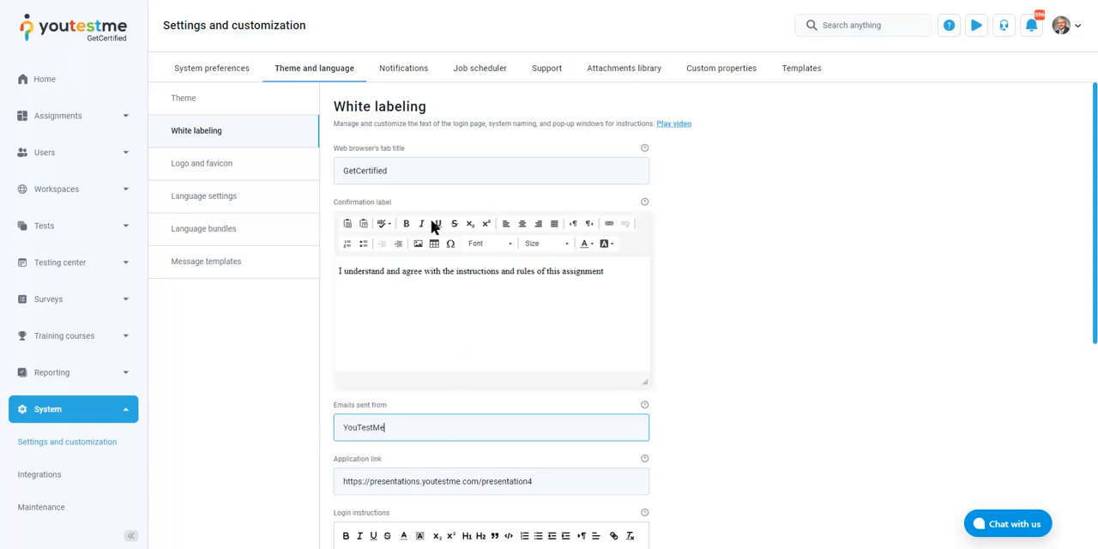
left_click_drag(410, 174, 353, 169)
left_click(497, 167)
left_click(837, 214)
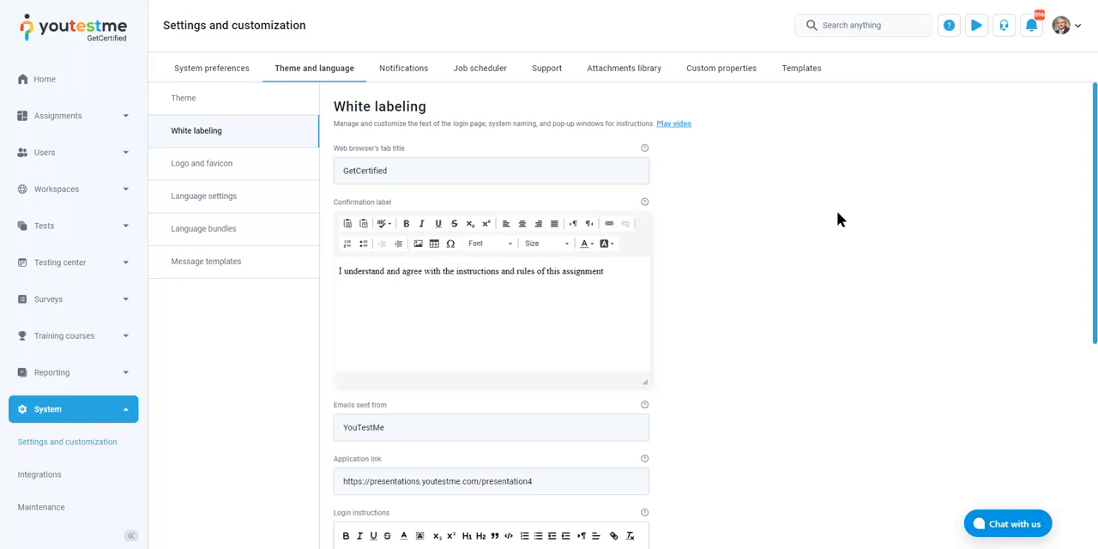
Return to the theme list and apply the theme named 3 to the interface
left_click(210, 100)
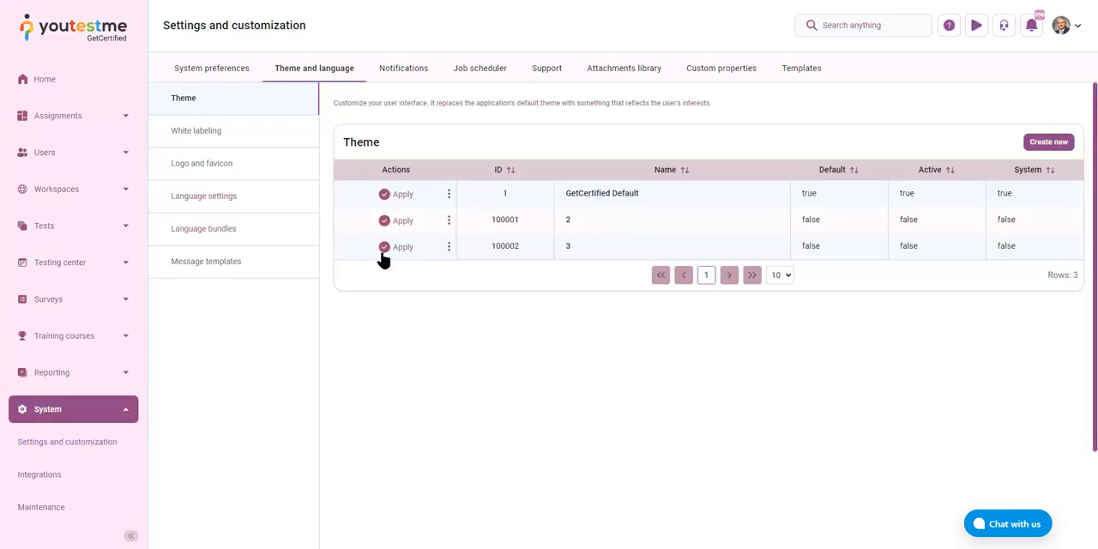
left_click(388, 248)
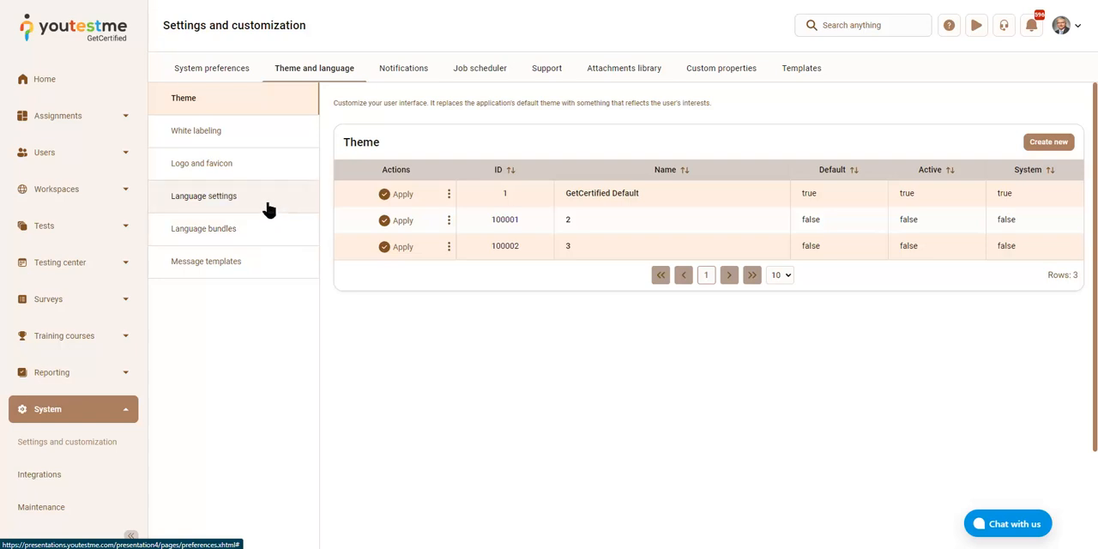
left_click(127, 416)
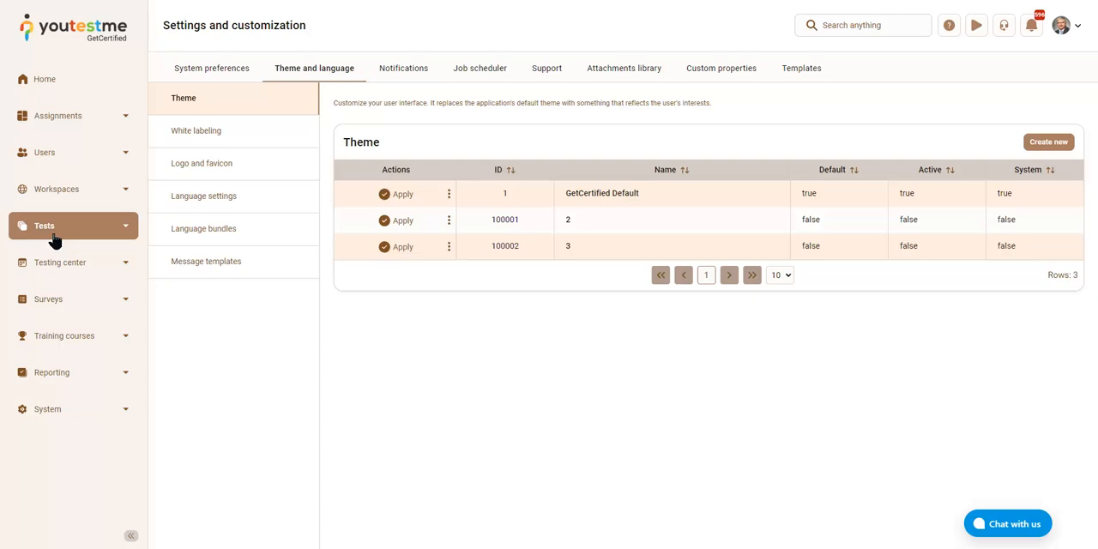
left_click(76, 115)
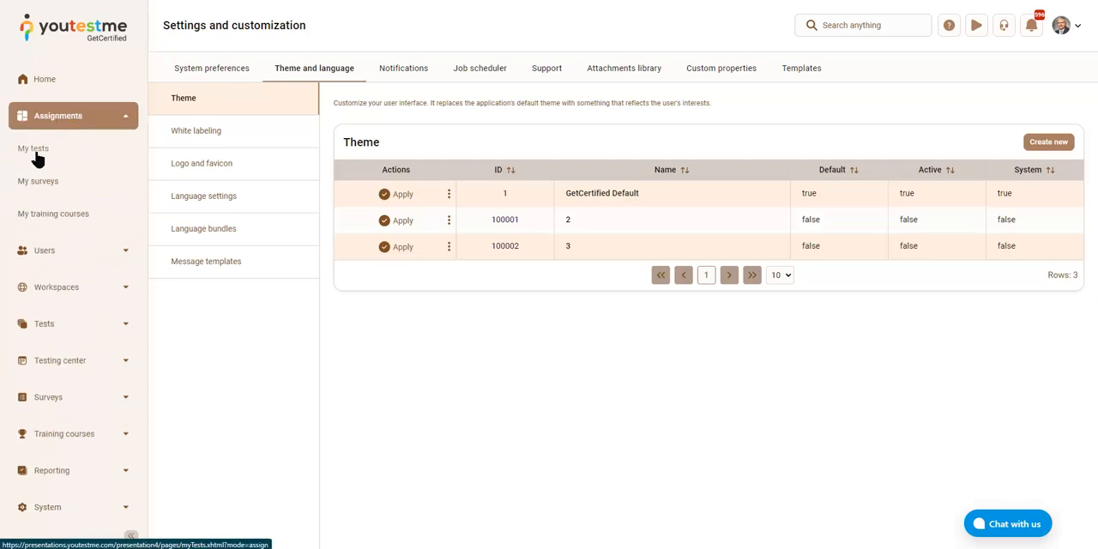
left_click(122, 120)
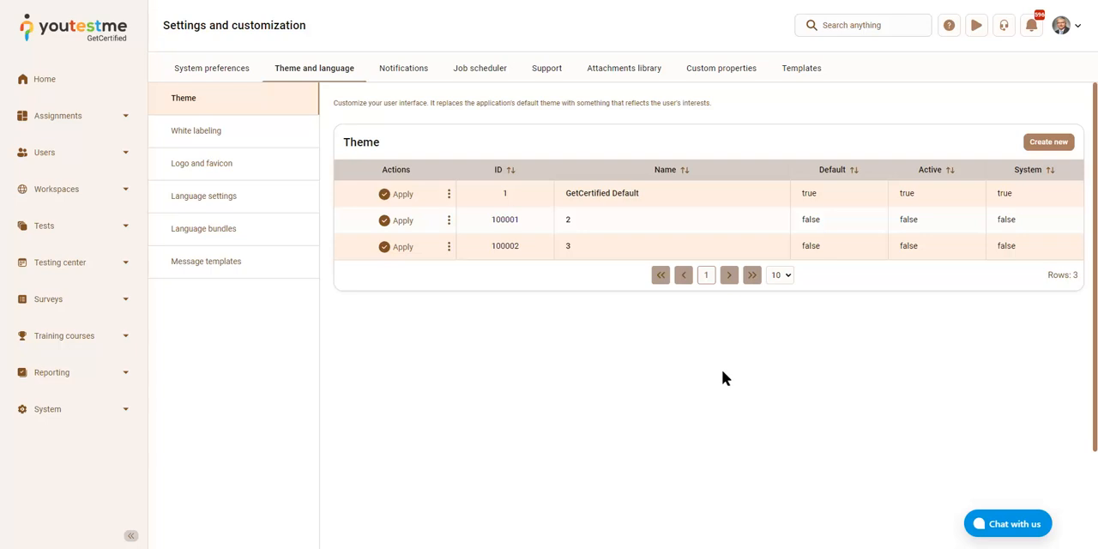
left_click(110, 424)
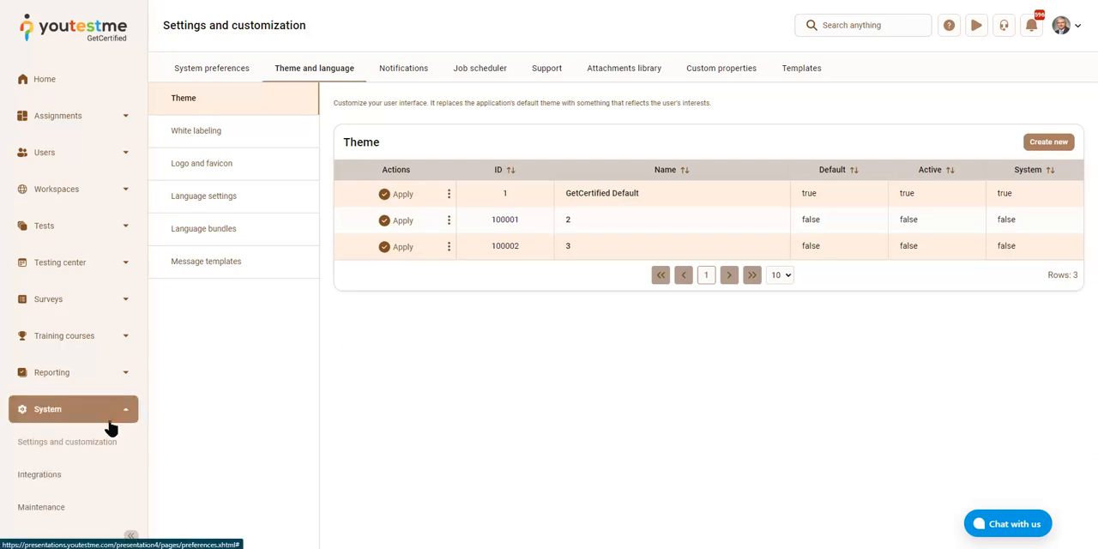